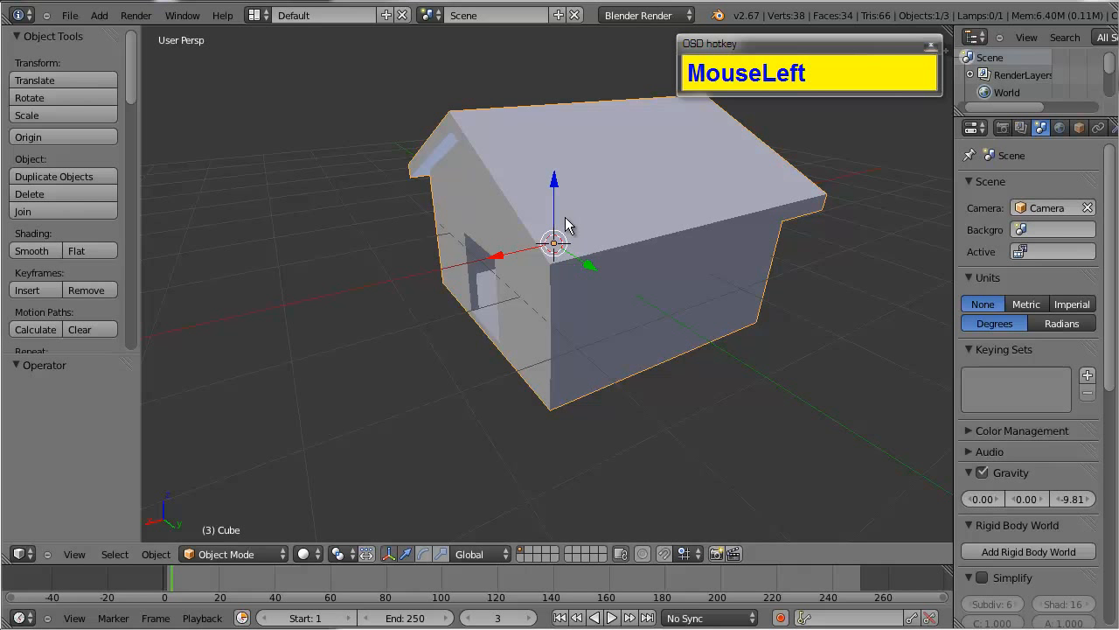
Step: Inspect the house model from the outside and from inside the room, facing the long side wall
{"action": "left_click_drag", "start_coordinate": [565, 217], "coordinate": [564, 249], "text": "alt"}
{"action": "scroll", "coordinate": [461, 245], "scroll_direction": "down", "scroll_amount": 4}
{"action": "scroll", "coordinate": [632, 245], "scroll_direction": "up", "scroll_amount": 4}
{"action": "left_click_drag", "start_coordinate": [631, 245], "coordinate": [533, 229], "text": "alt"}
{"action": "scroll", "coordinate": [598, 299], "scroll_direction": "down", "scroll_amount": 2}
{"action": "scroll", "coordinate": [532, 237], "scroll_direction": "up", "scroll_amount": 2}
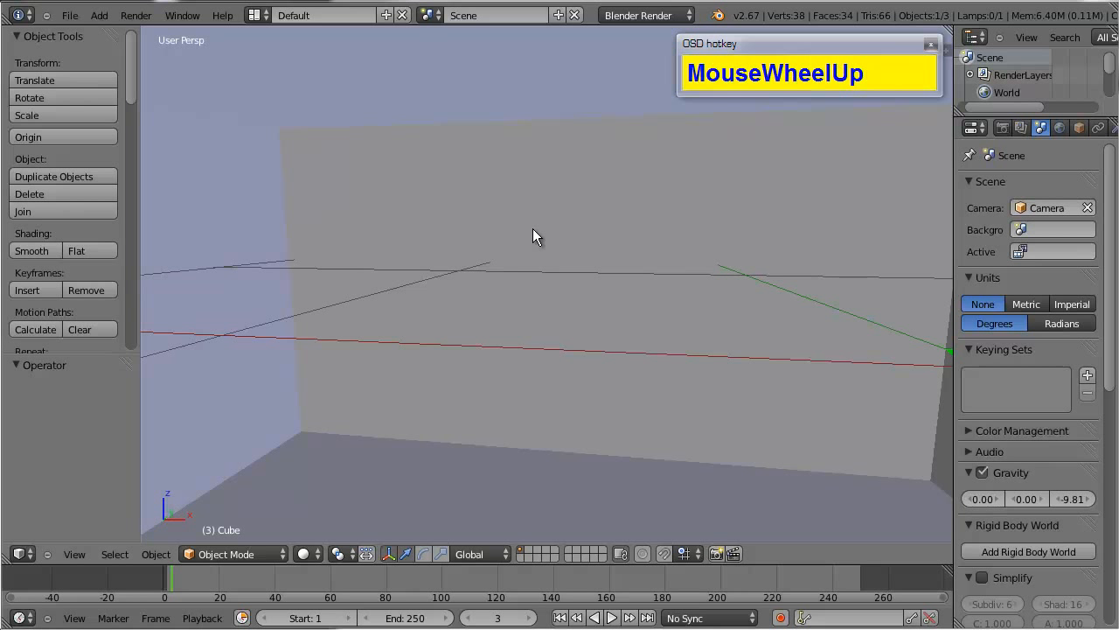
{"action": "scroll", "coordinate": [546, 235], "scroll_direction": "down", "scroll_amount": 4}
{"action": "scroll", "coordinate": [571, 248], "scroll_direction": "up", "scroll_amount": 4}
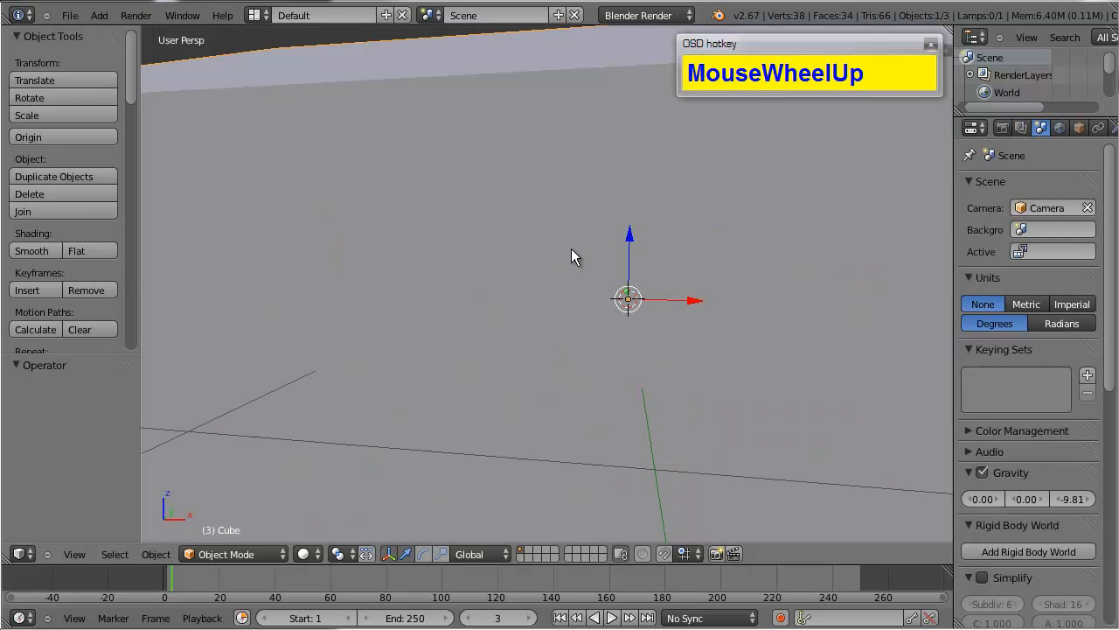
{"action": "left_click_drag", "start_coordinate": [570, 248], "coordinate": [591, 271], "text": "alt"}
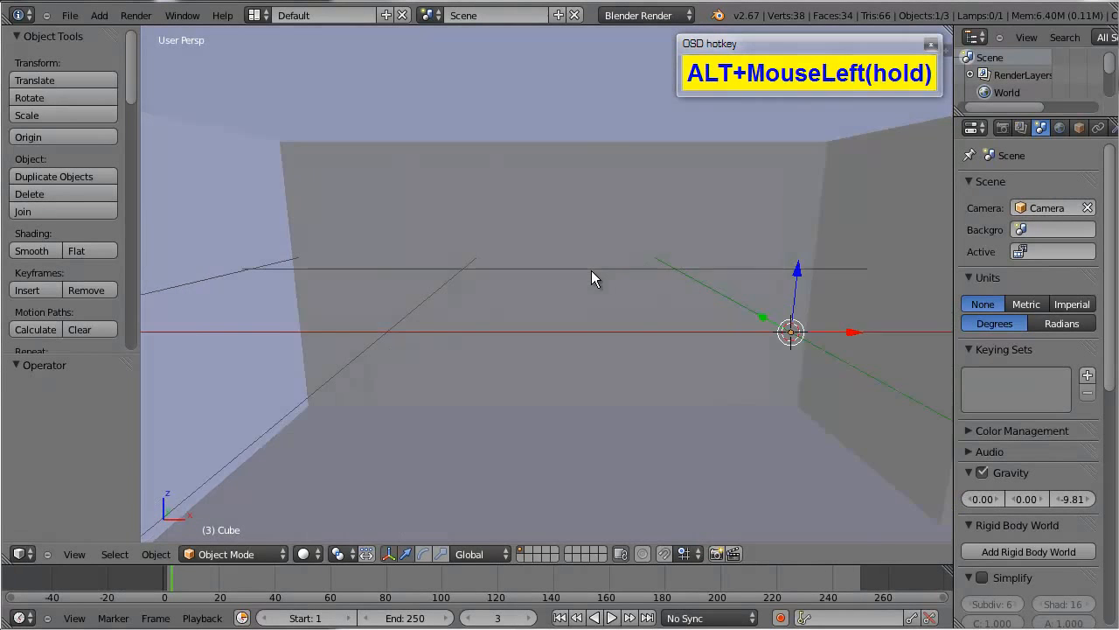
{"action": "scroll", "coordinate": [590, 270], "scroll_direction": "up", "scroll_amount": 2}
{"action": "scroll", "coordinate": [590, 270], "scroll_direction": "down", "scroll_amount": 3}
Step: Compare the house's exterior and interior in Edit Mode and Object Mode
{"action": "key", "text": "Tab"}
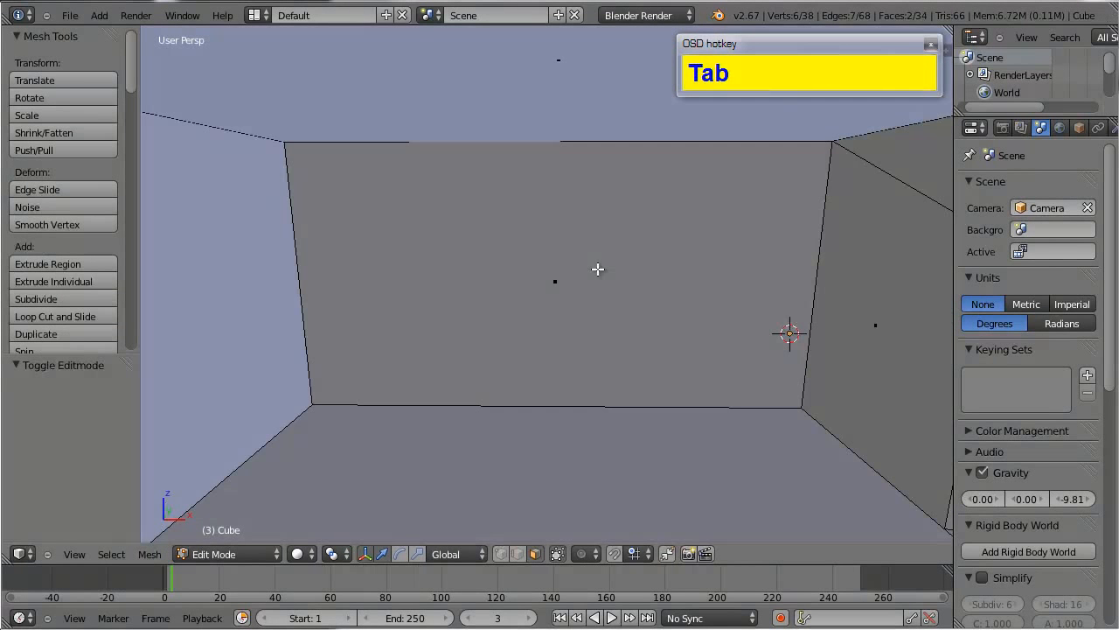
{"action": "scroll", "coordinate": [599, 269], "scroll_direction": "down", "scroll_amount": 3}
{"action": "scroll", "coordinate": [603, 270], "scroll_direction": "up", "scroll_amount": 2}
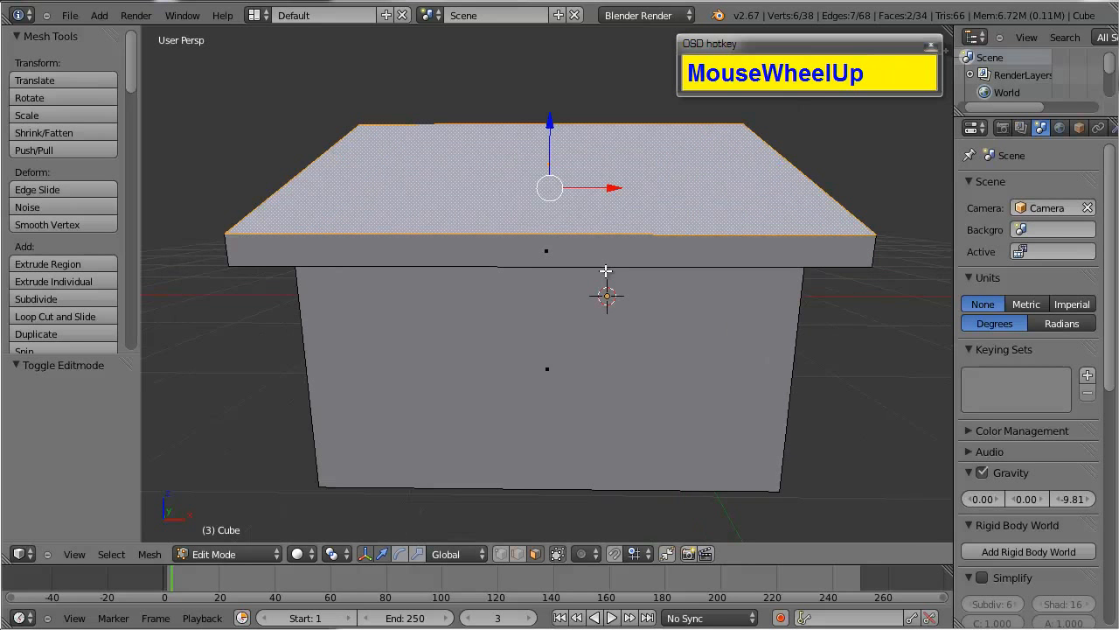
{"action": "key", "text": "Tab"}
{"action": "key", "text": "Tab"}
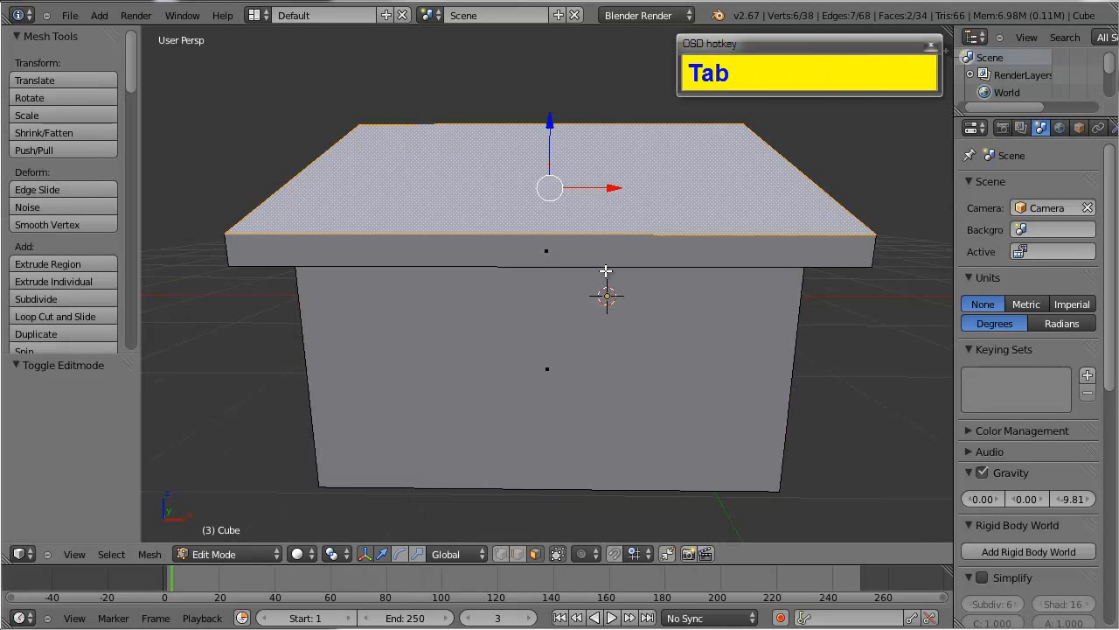
{"action": "scroll", "coordinate": [605, 270], "scroll_direction": "up", "scroll_amount": 5}
{"action": "key", "text": "Tab"}
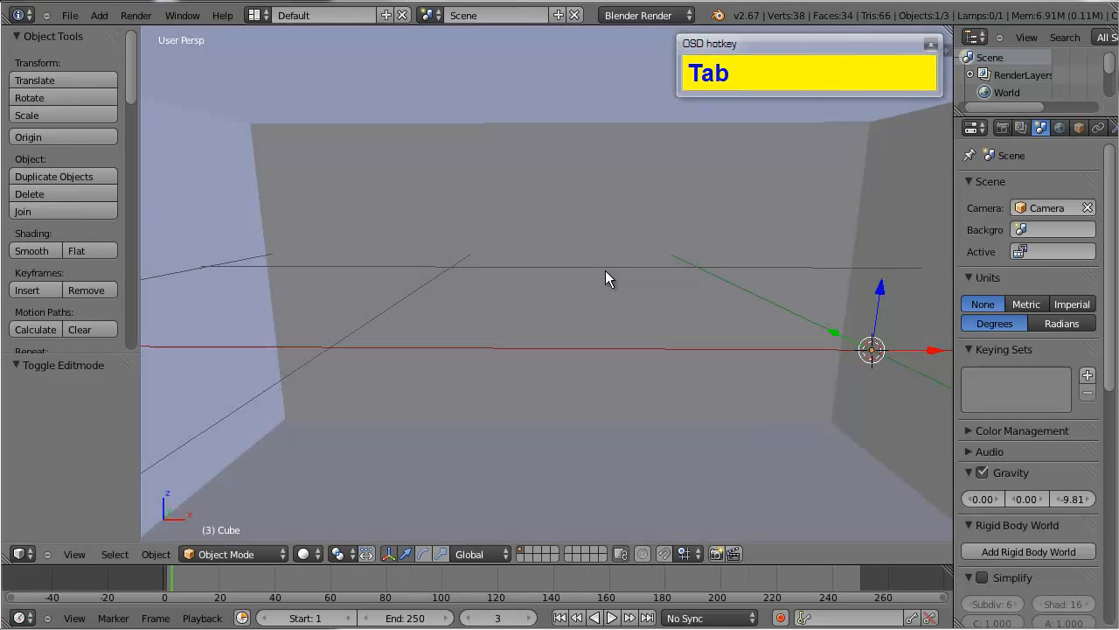
{"action": "key", "text": "Tab"}
{"action": "key", "text": "Tab"}
{"action": "scroll", "coordinate": [605, 277], "scroll_direction": "up", "scroll_amount": 2}
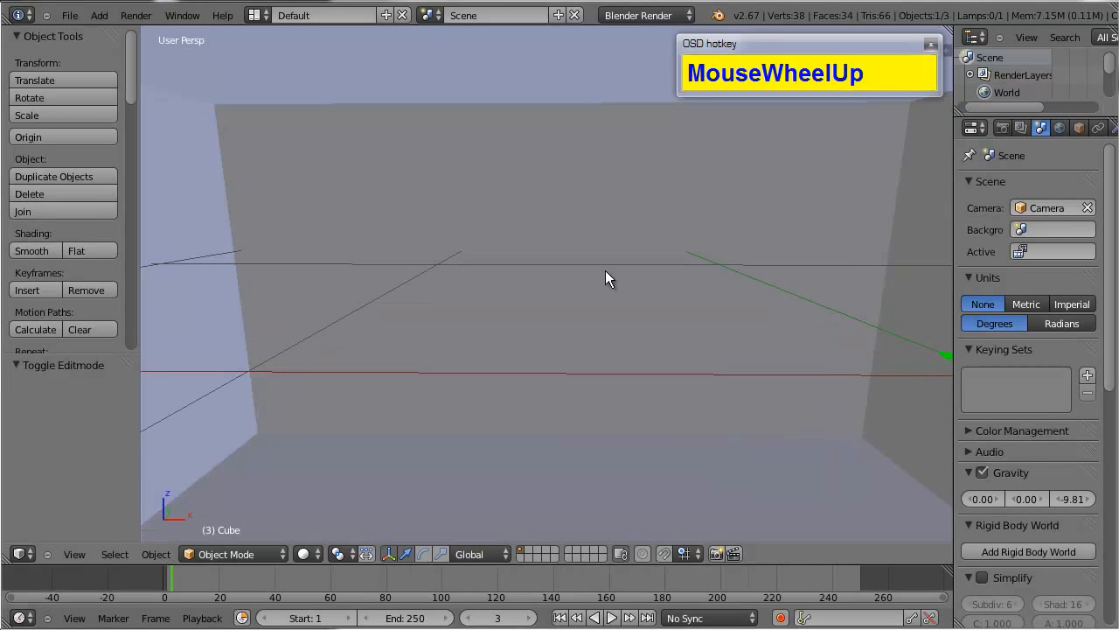
Step: In Edit Mode, select the inner face of the long side wall and extrude it in place without offset
{"action": "key", "text": "Tab"}
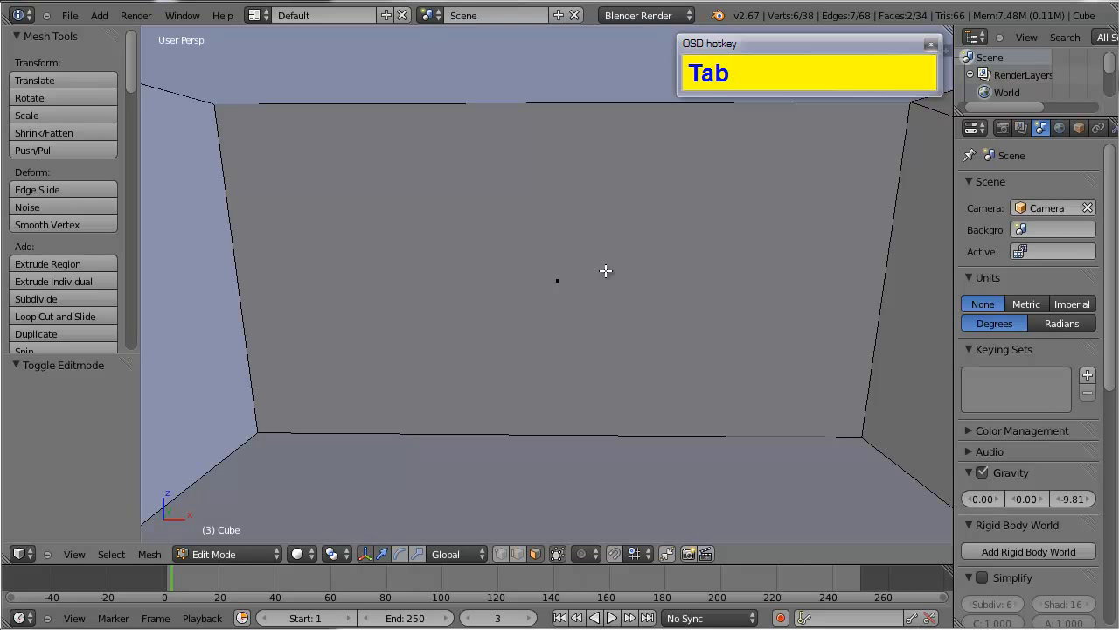
{"action": "right_click", "coordinate": [605, 270]}
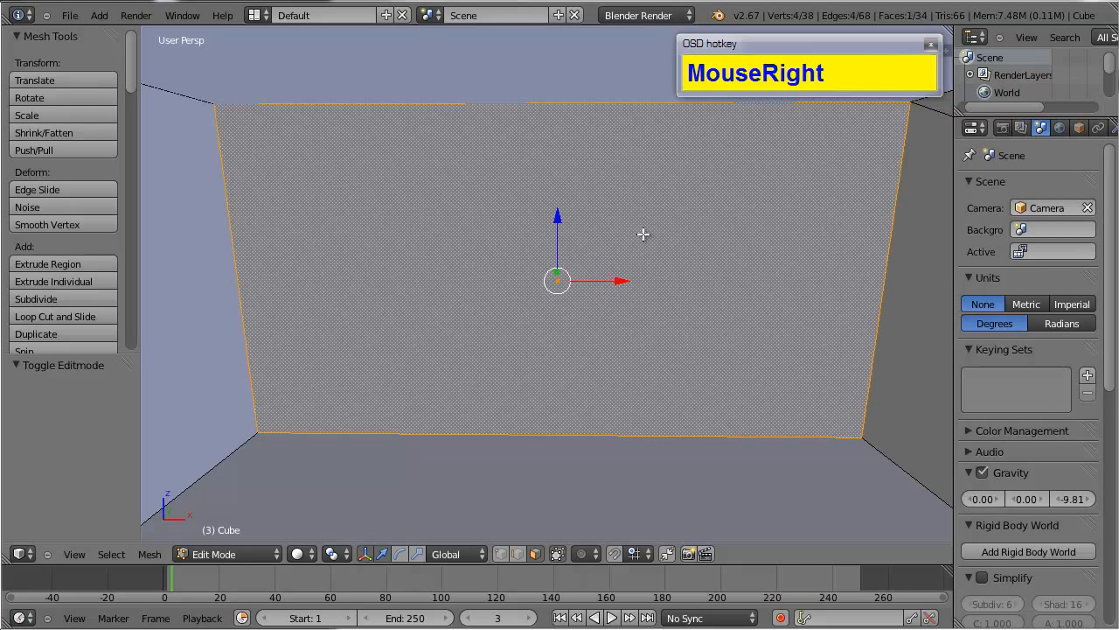
{"action": "key", "text": "e"}
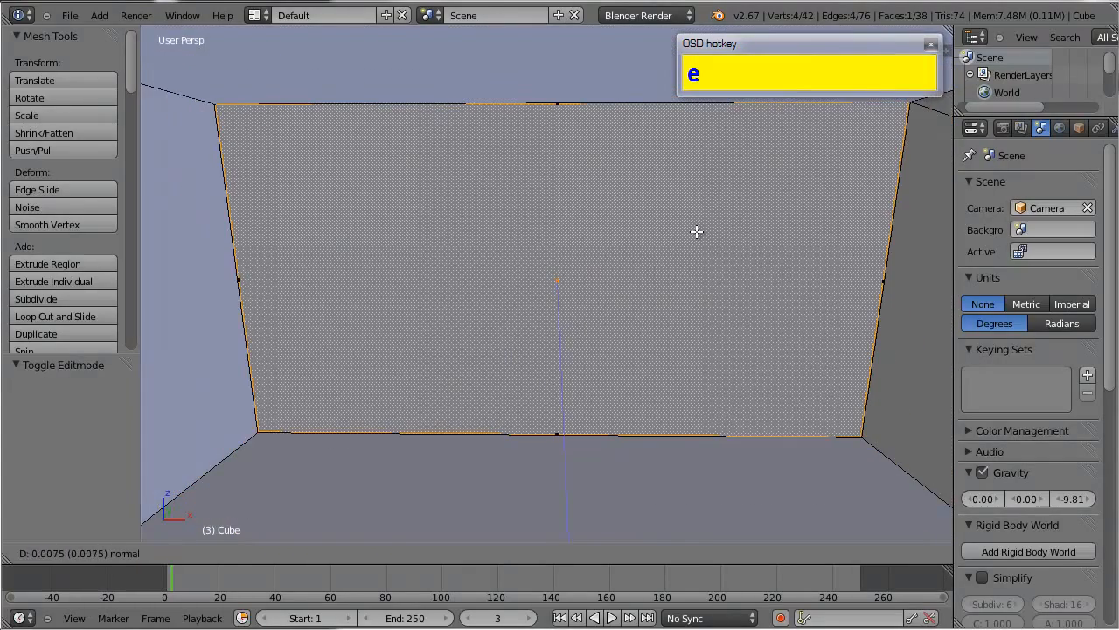
{"action": "right_click", "coordinate": [697, 232]}
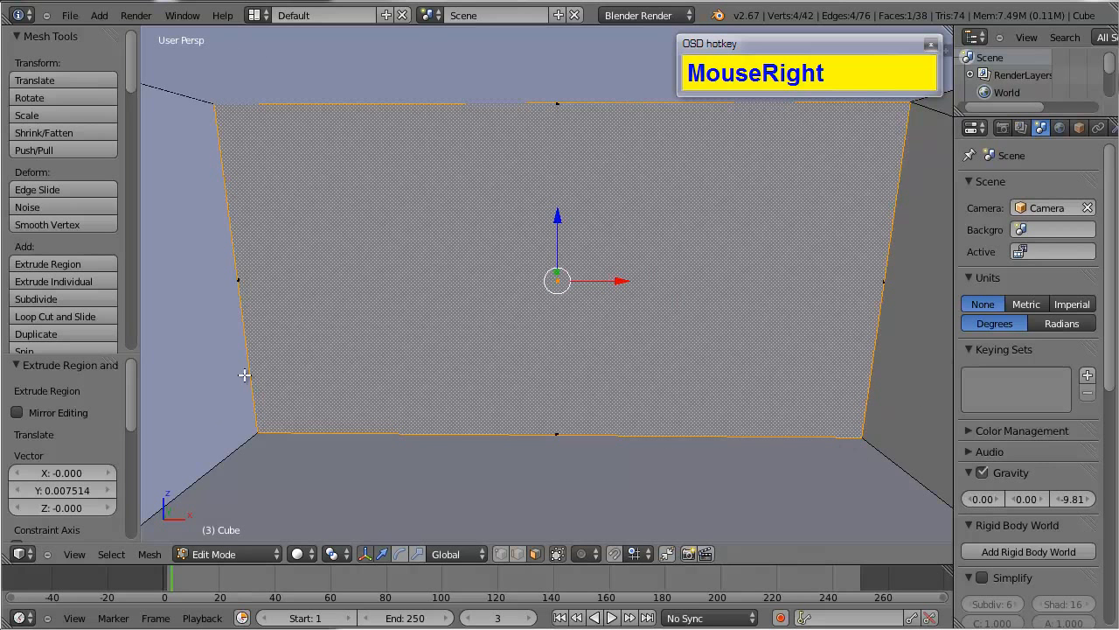
Step: Try moving the extruded inner wall face about 3.5 units along Y, and undo the move
{"action": "left_click_drag", "start_coordinate": [767, 305], "coordinate": [517, 294], "text": "alt"}
{"action": "scroll", "coordinate": [540, 298], "scroll_direction": "down", "scroll_amount": 2}
{"action": "scroll", "coordinate": [541, 298], "scroll_direction": "down", "scroll_amount": 3}
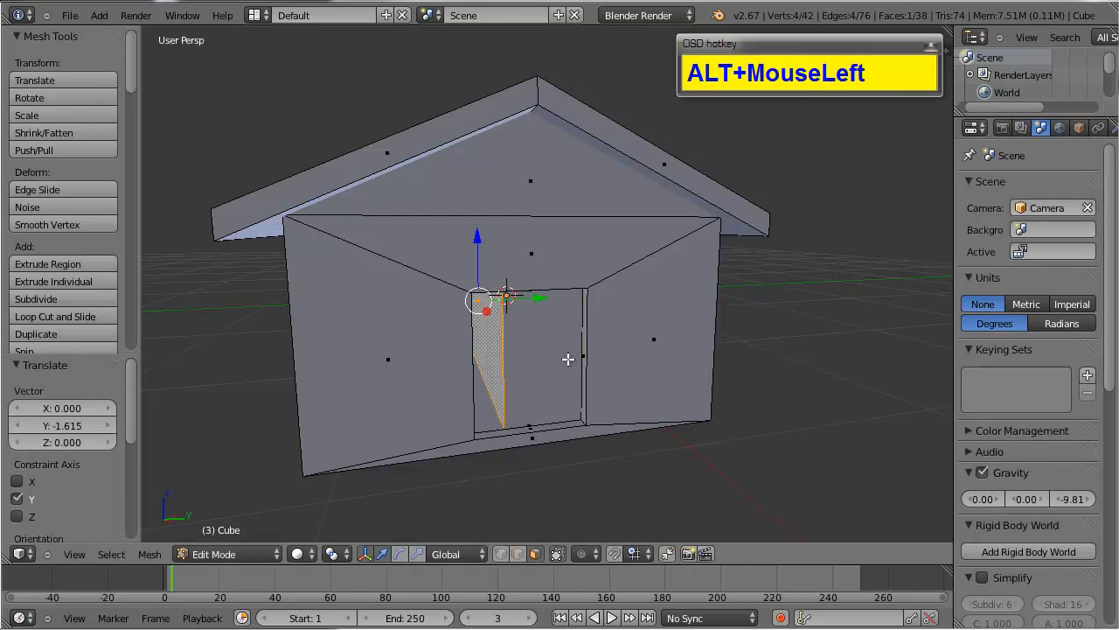
{"action": "left_click_drag", "start_coordinate": [567, 359], "coordinate": [857, 339], "text": "alt"}
{"action": "scroll", "coordinate": [603, 291], "scroll_direction": "up", "scroll_amount": 2}
{"action": "scroll", "coordinate": [565, 317], "scroll_direction": "up", "scroll_amount": 2}
{"action": "scroll", "coordinate": [518, 320], "scroll_direction": "down", "scroll_amount": 4}
{"action": "left_click_drag", "start_coordinate": [770, 365], "coordinate": [653, 381], "text": "alt"}
{"action": "scroll", "coordinate": [686, 382], "scroll_direction": "down", "scroll_amount": 5}
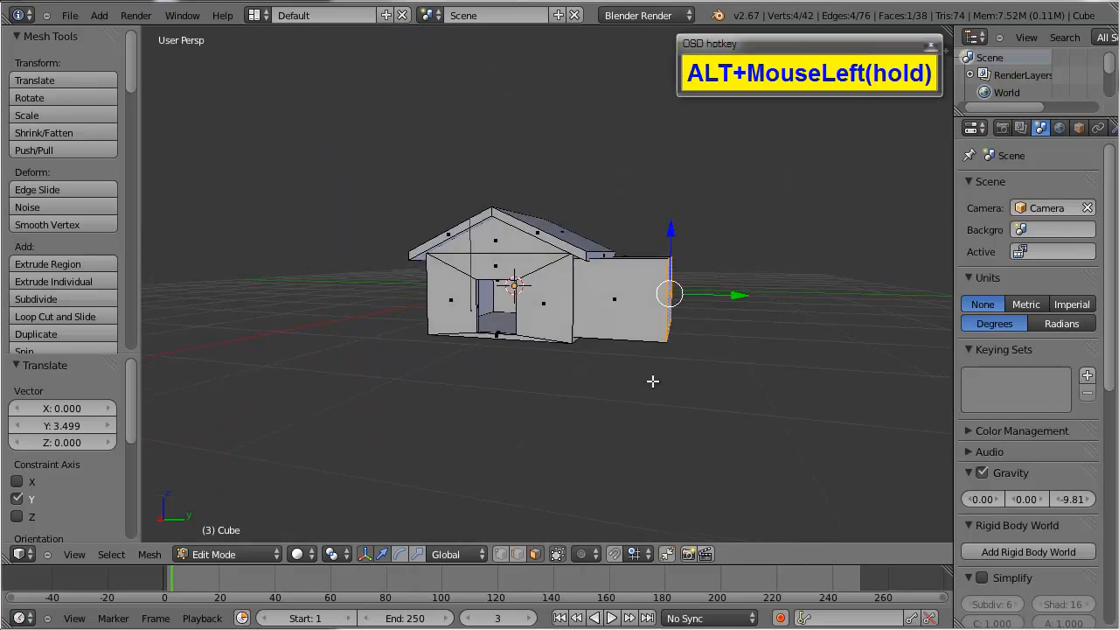
{"action": "scroll", "coordinate": [652, 381], "scroll_direction": "up", "scroll_amount": 2}
{"action": "key", "text": "ctrl+z"}
Step: Scale the extruded inner wall face uniformly to 0.5 to form a window outline
{"action": "scroll", "coordinate": [568, 317], "scroll_direction": "up", "scroll_amount": 5}
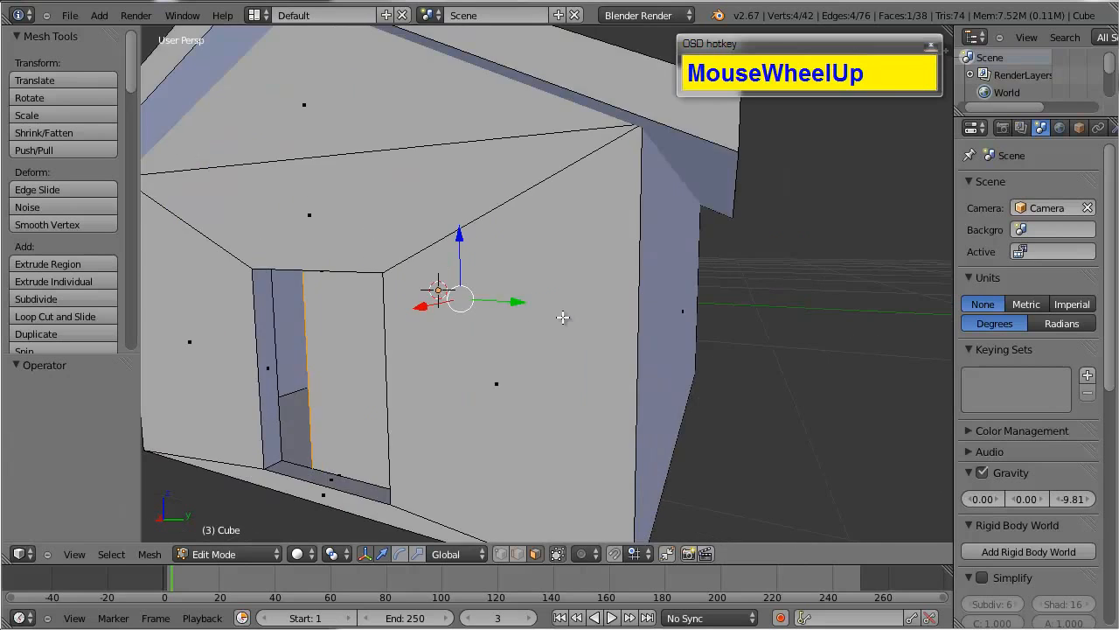
{"action": "scroll", "coordinate": [577, 311], "scroll_direction": "up", "scroll_amount": 4}
{"action": "left_click_drag", "start_coordinate": [605, 303], "coordinate": [672, 292], "text": "alt"}
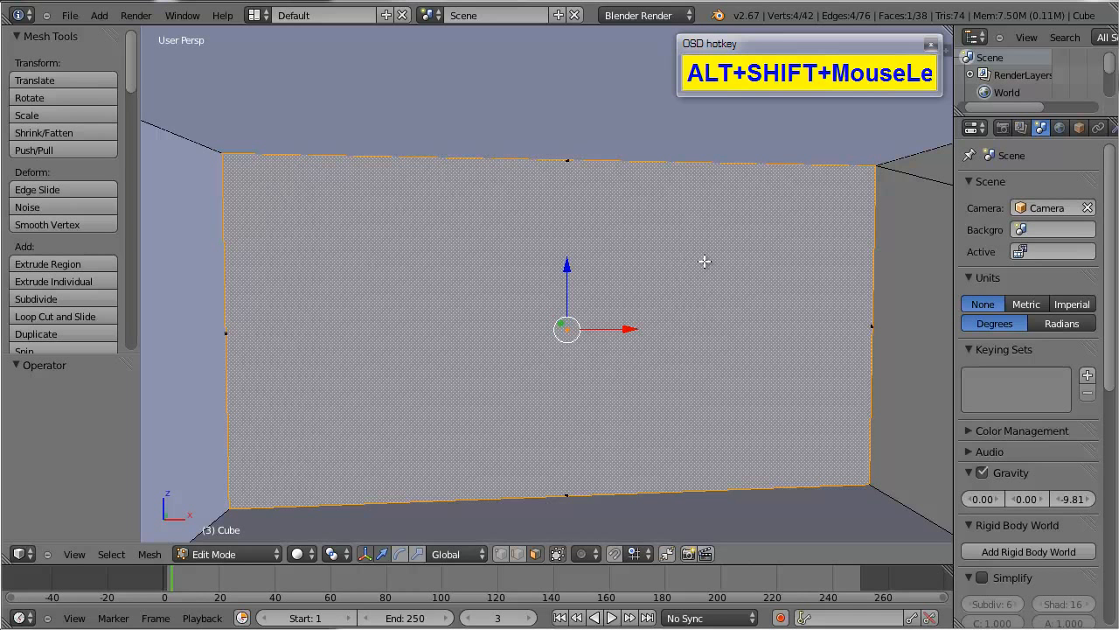
{"action": "key", "text": "s"}
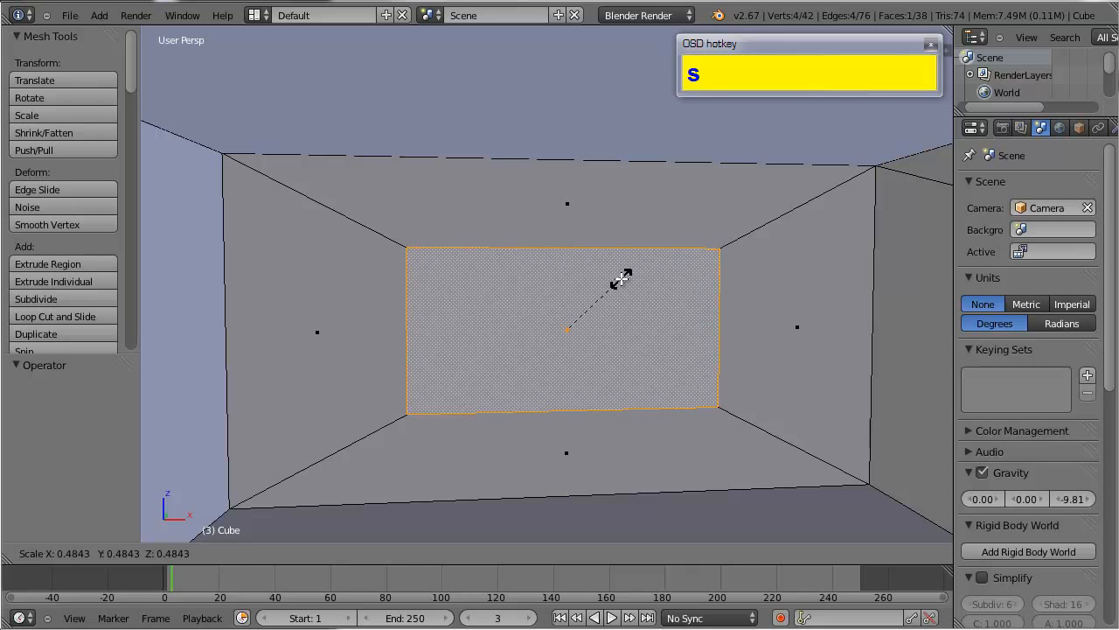
{"action": "type", "text": "0.56"}
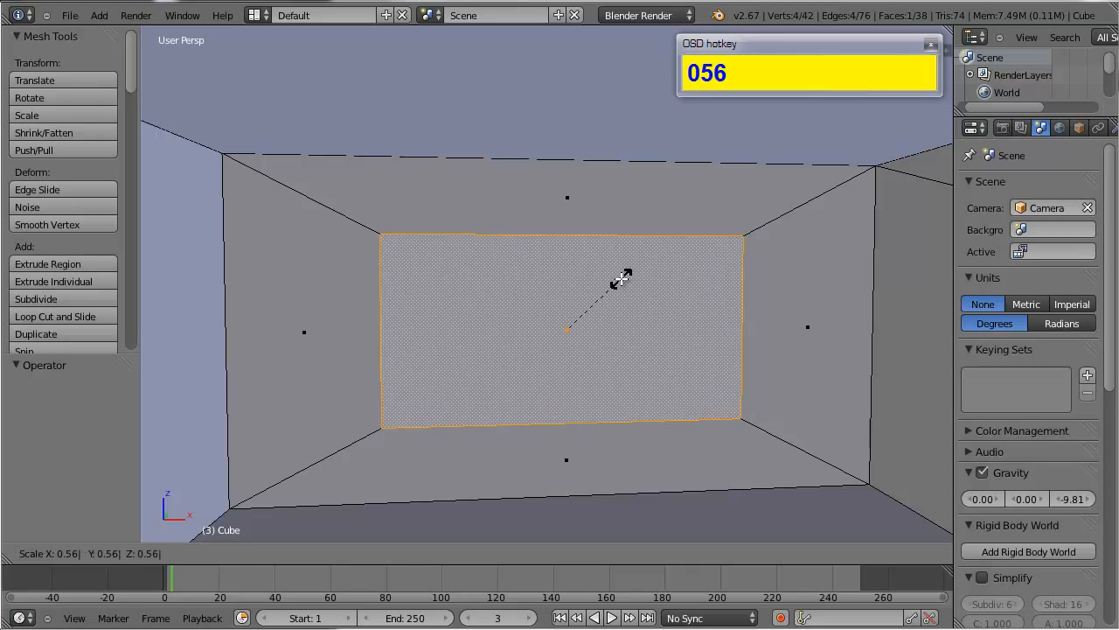
{"action": "key", "text": "BackSpace"}
{"action": "key", "text": "BackSpace"}
{"action": "key", "text": "BackSpace"}
{"action": "key", "text": "BackSpace"}
{"action": "type", "text": "5"}
{"action": "key", "text": "slash"}
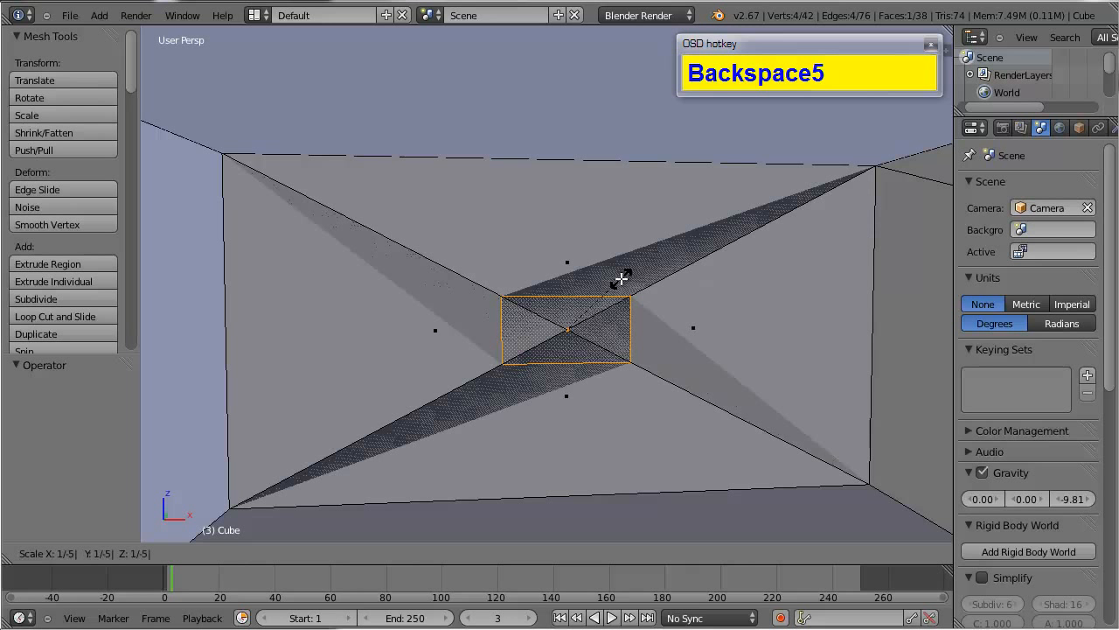
{"action": "key", "text": "BackSpace"}
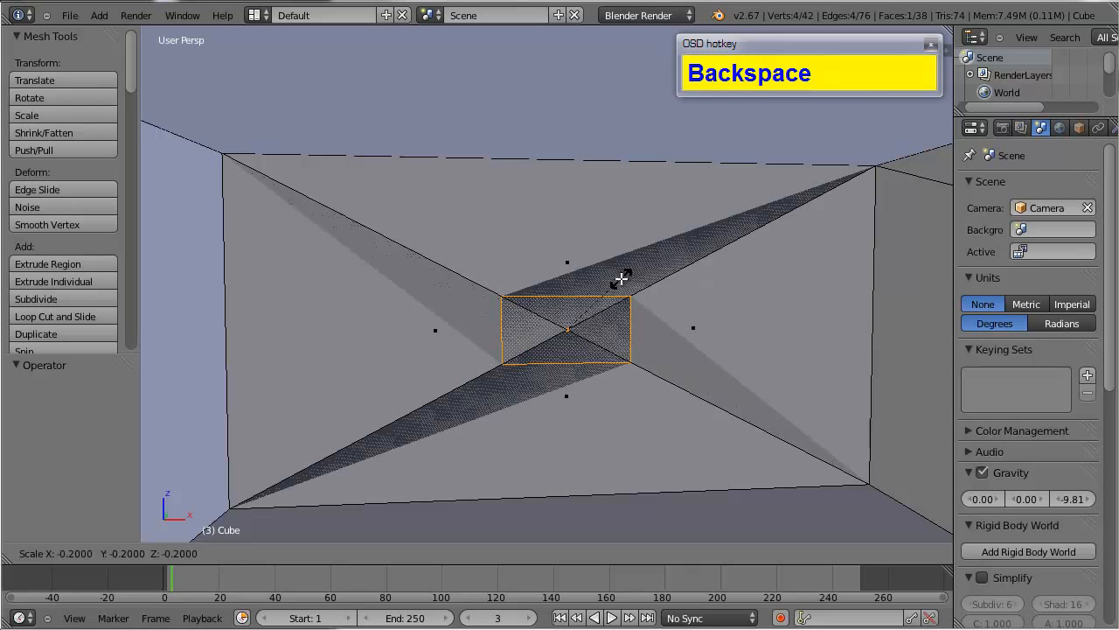
{"action": "type", "text": "0.5"}
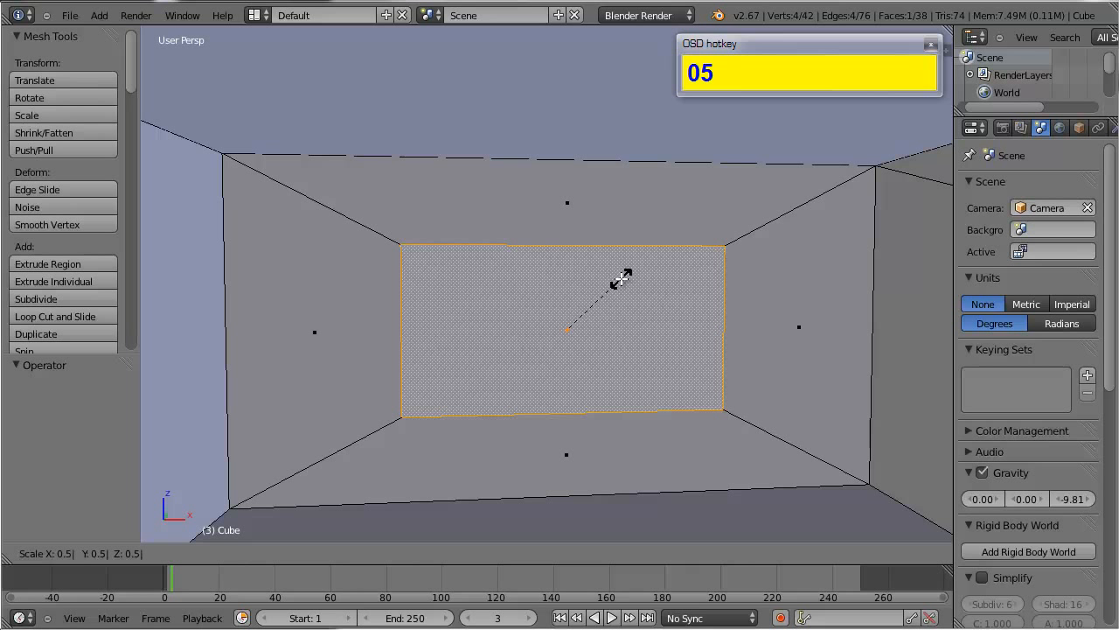
{"action": "left_click", "coordinate": [620, 278]}
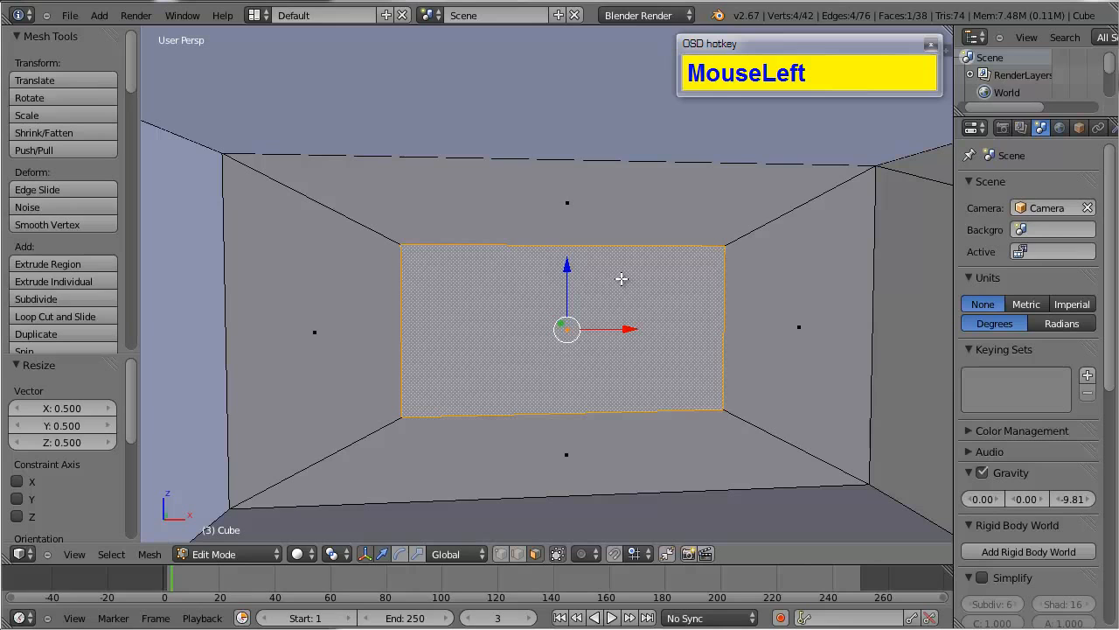
Step: Display the transform properties with the window face's median coordinates while viewing the outer side wall
{"action": "left_click_drag", "start_coordinate": [631, 359], "coordinate": [519, 417], "text": "alt"}
{"action": "scroll", "coordinate": [551, 365], "scroll_direction": "down", "scroll_amount": 2}
{"action": "scroll", "coordinate": [365, 368], "scroll_direction": "down", "scroll_amount": 3}
{"action": "scroll", "coordinate": [519, 342], "scroll_direction": "up", "scroll_amount": 4}
{"action": "left_click_drag", "start_coordinate": [519, 342], "coordinate": [635, 348], "text": "alt"}
{"action": "scroll", "coordinate": [309, 342], "scroll_direction": "down", "scroll_amount": 3}
{"action": "key", "text": "n"}
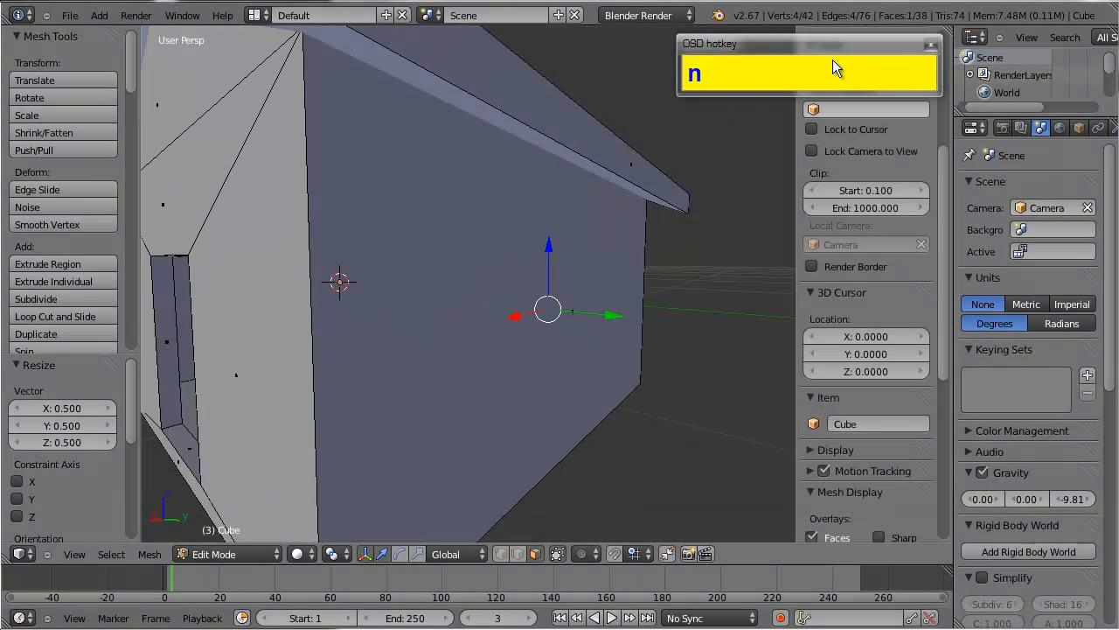
{"action": "left_click", "coordinate": [945, 229]}
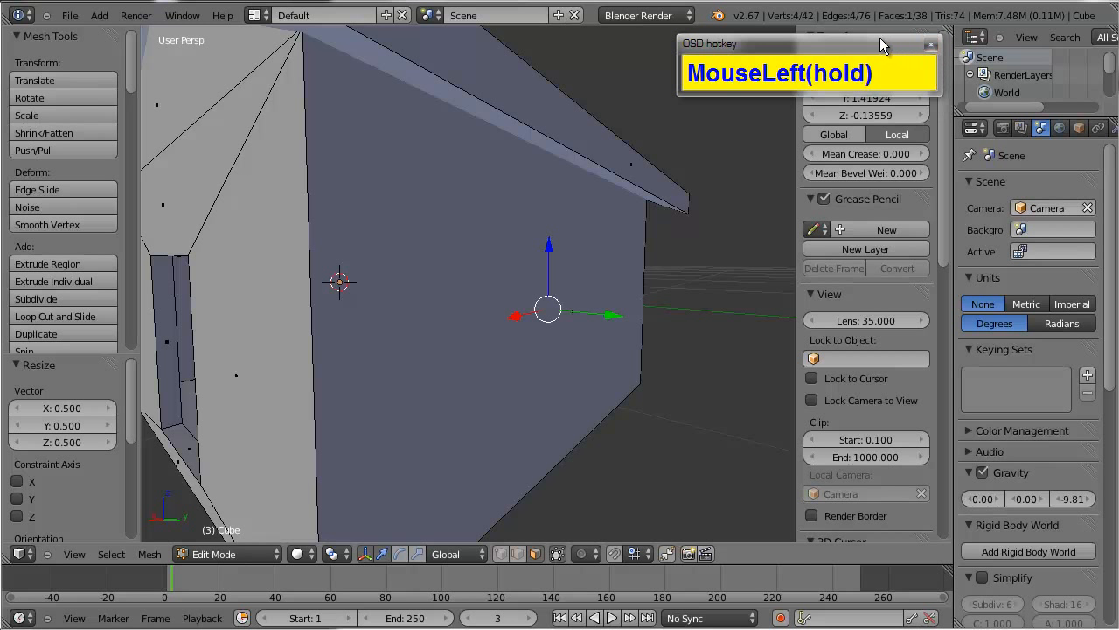
{"action": "left_click_drag", "start_coordinate": [881, 46], "coordinate": [718, 46]}
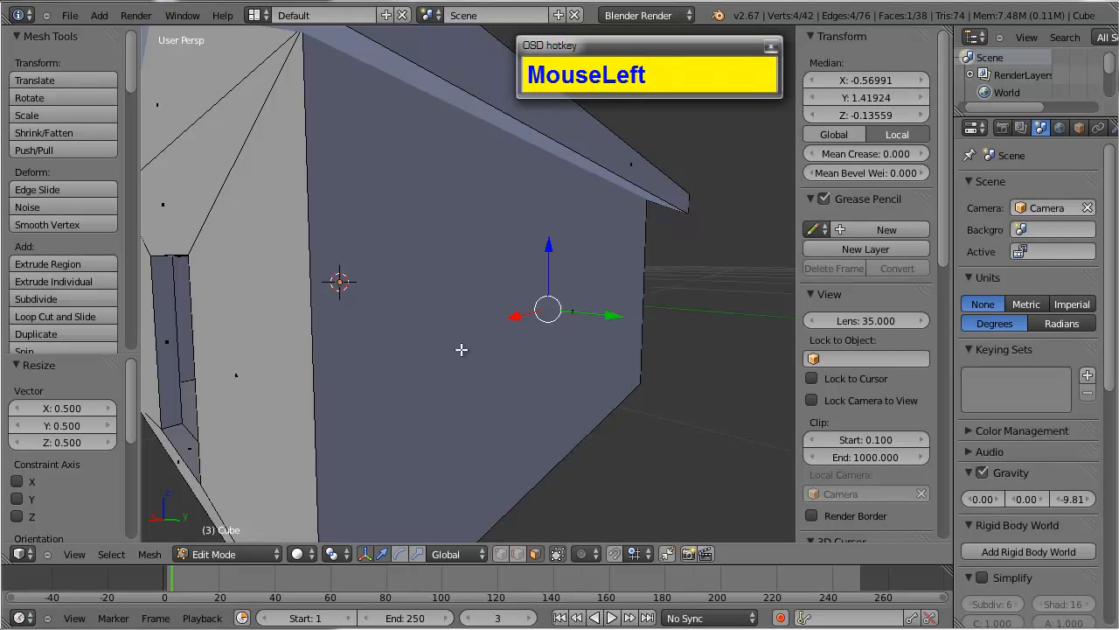
Step: Select the outer face of the side wall and copy its median Y coordinate
{"action": "right_click", "coordinate": [473, 255]}
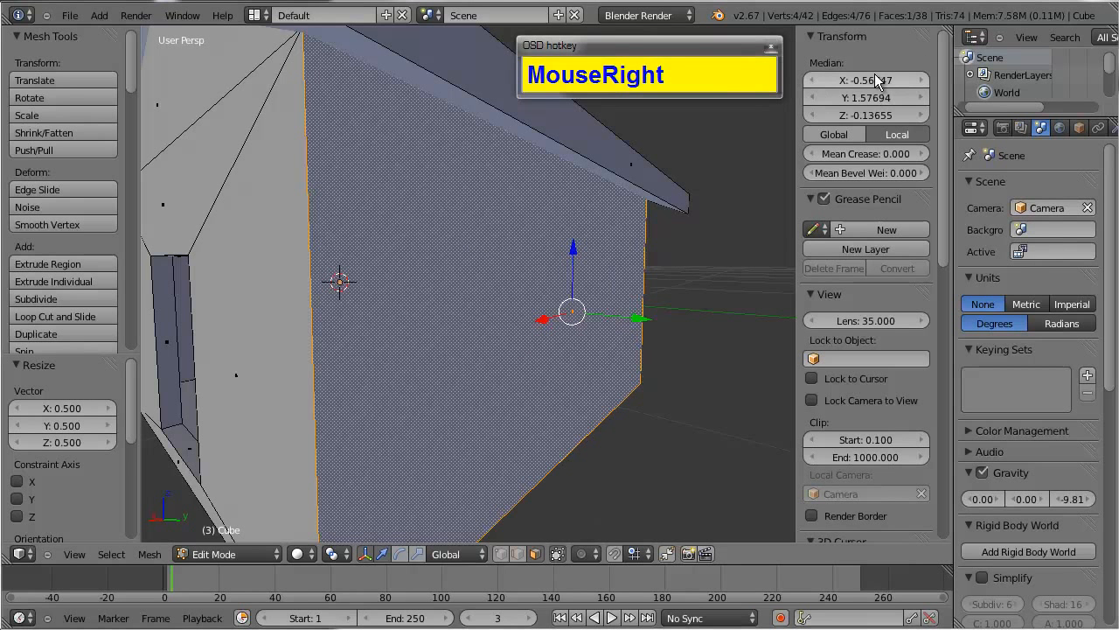
{"action": "left_click", "coordinate": [881, 101]}
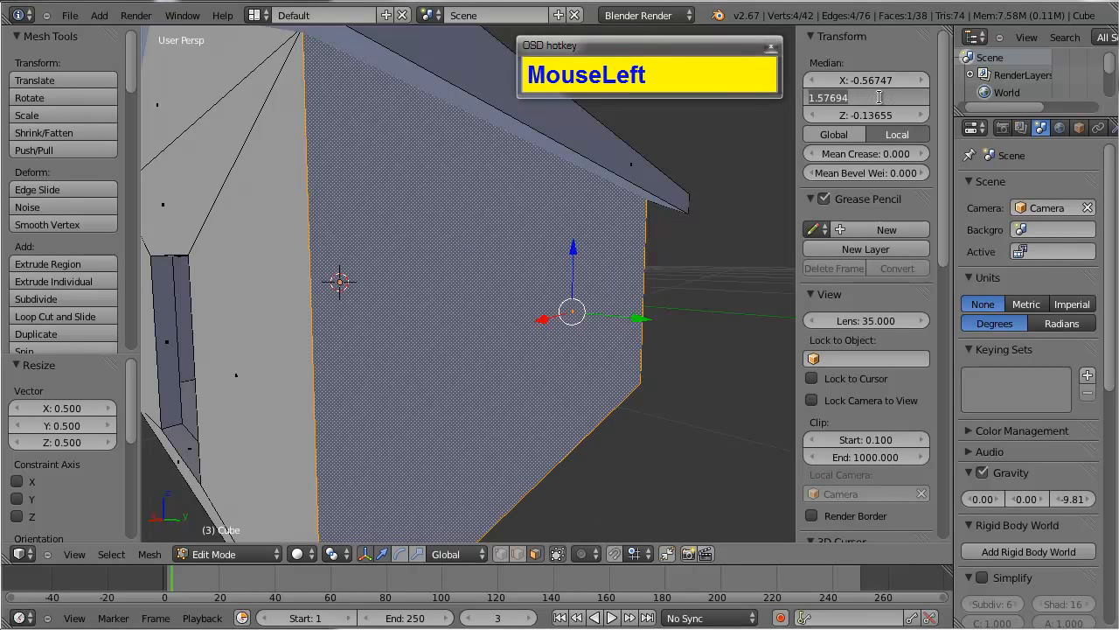
{"action": "key", "text": "ctrl+c"}
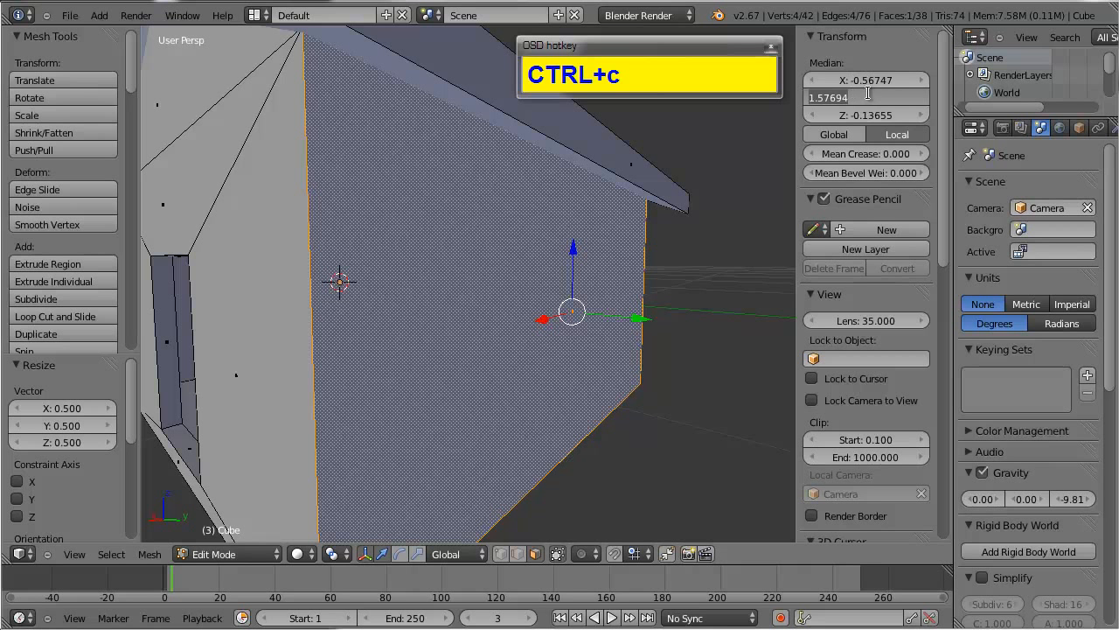
{"action": "left_click", "coordinate": [864, 97]}
Step: Reselect the window face on the inner side wall and extrude it in place without offset
{"action": "right_click", "coordinate": [305, 316]}
{"action": "left_click_drag", "start_coordinate": [306, 315], "coordinate": [432, 310], "text": "alt"}
{"action": "scroll", "coordinate": [488, 309], "scroll_direction": "up", "scroll_amount": 1}
{"action": "right_click", "coordinate": [488, 308]}
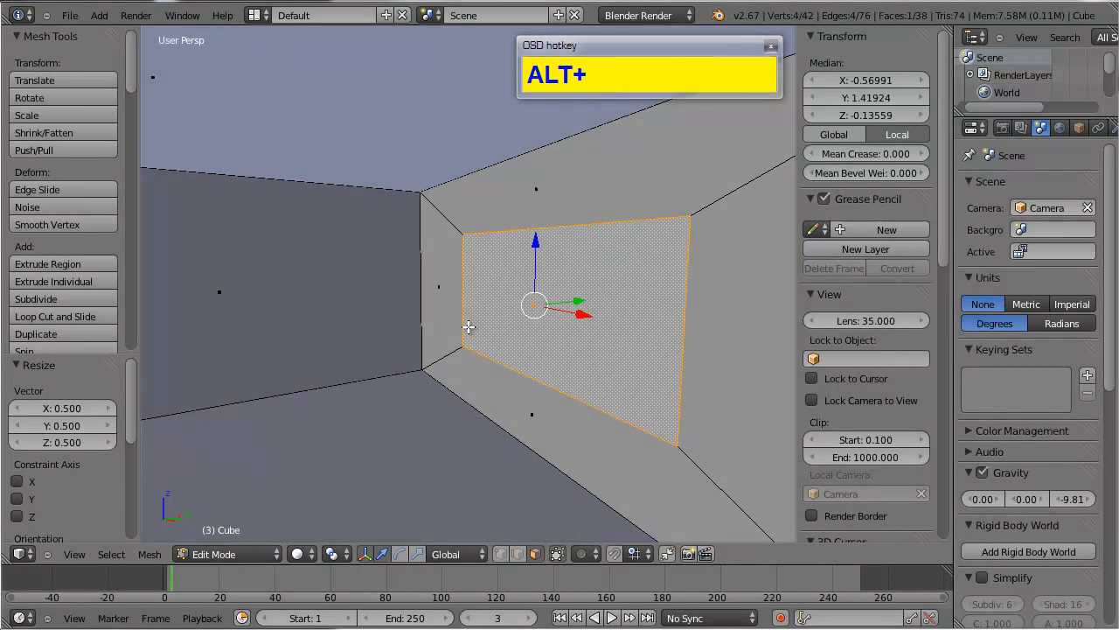
{"action": "left_click_drag", "start_coordinate": [468, 326], "coordinate": [560, 313], "text": "alt"}
{"action": "scroll", "coordinate": [608, 299], "scroll_direction": "up", "scroll_amount": 5}
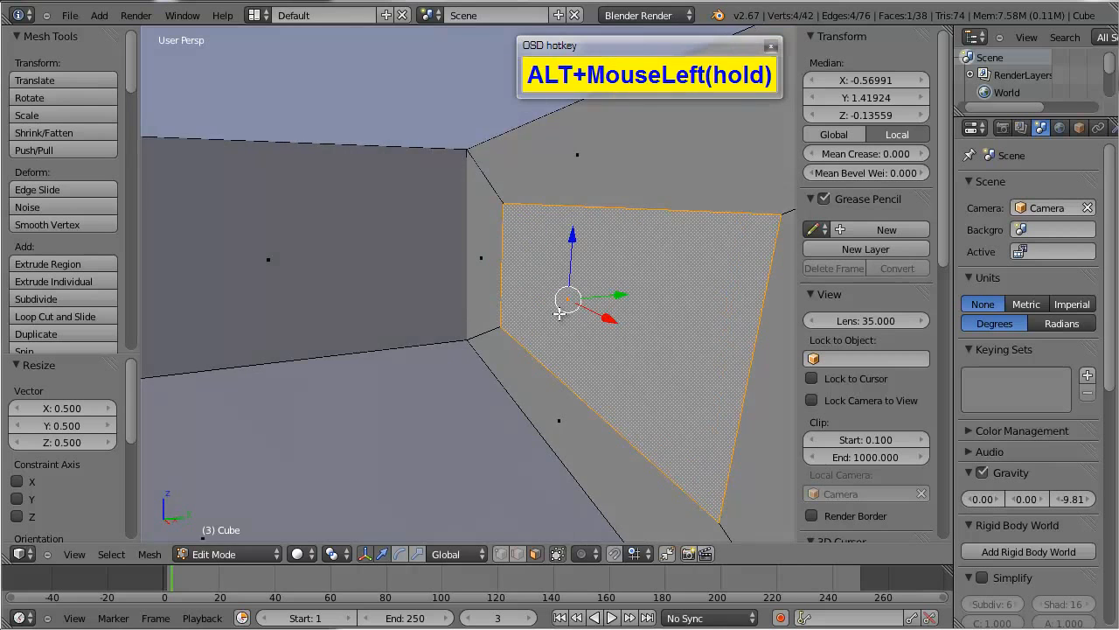
{"action": "left_click_drag", "start_coordinate": [695, 307], "coordinate": [659, 316], "text": "alt"}
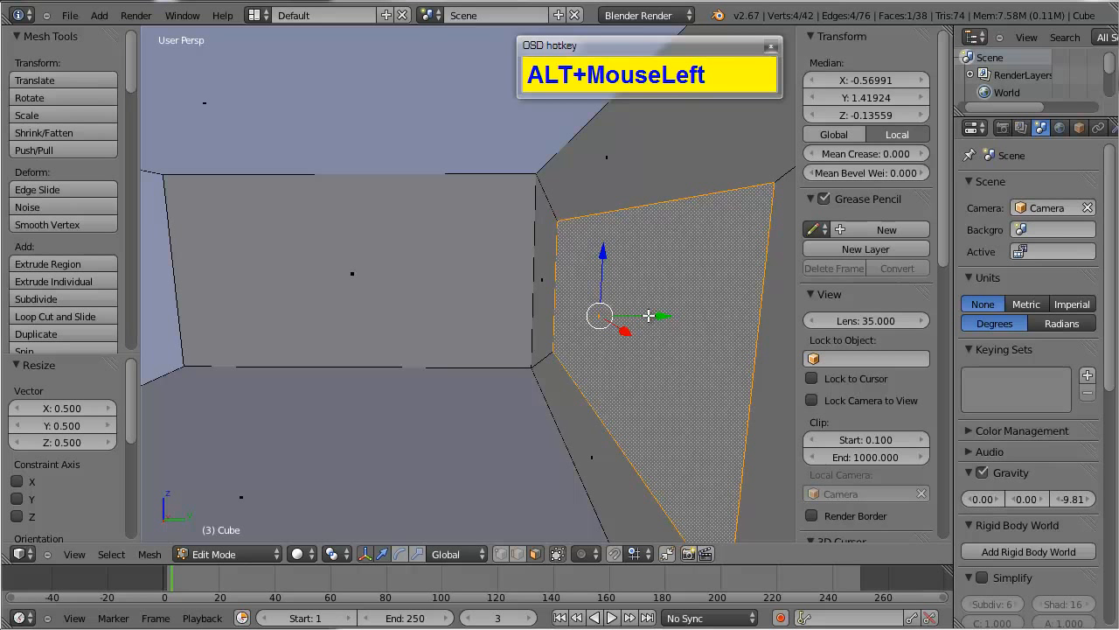
{"action": "key", "text": "e"}
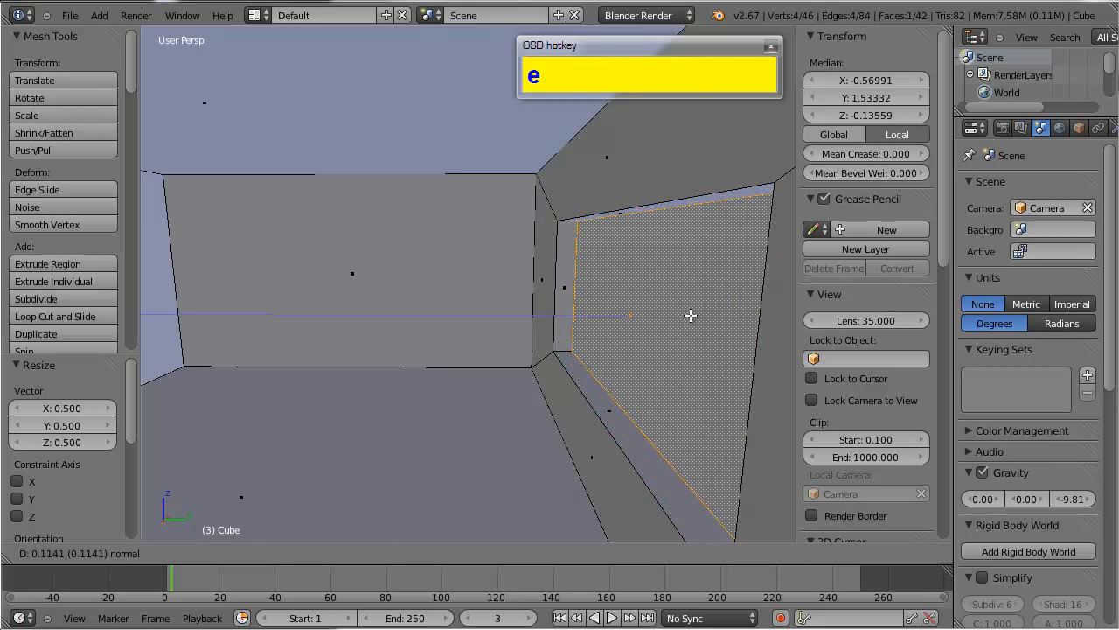
{"action": "right_click", "coordinate": [690, 316]}
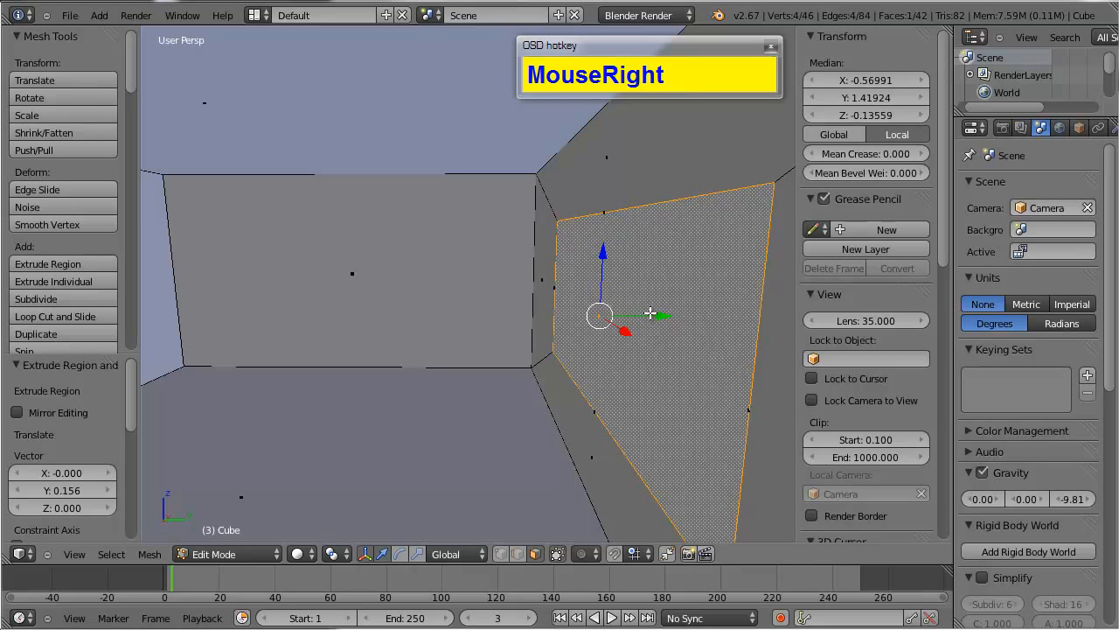
Step: Move the extruded window face about 0.131 units along Y toward the outer wall
{"action": "left_click_drag", "start_coordinate": [650, 313], "coordinate": [537, 362], "text": "alt"}
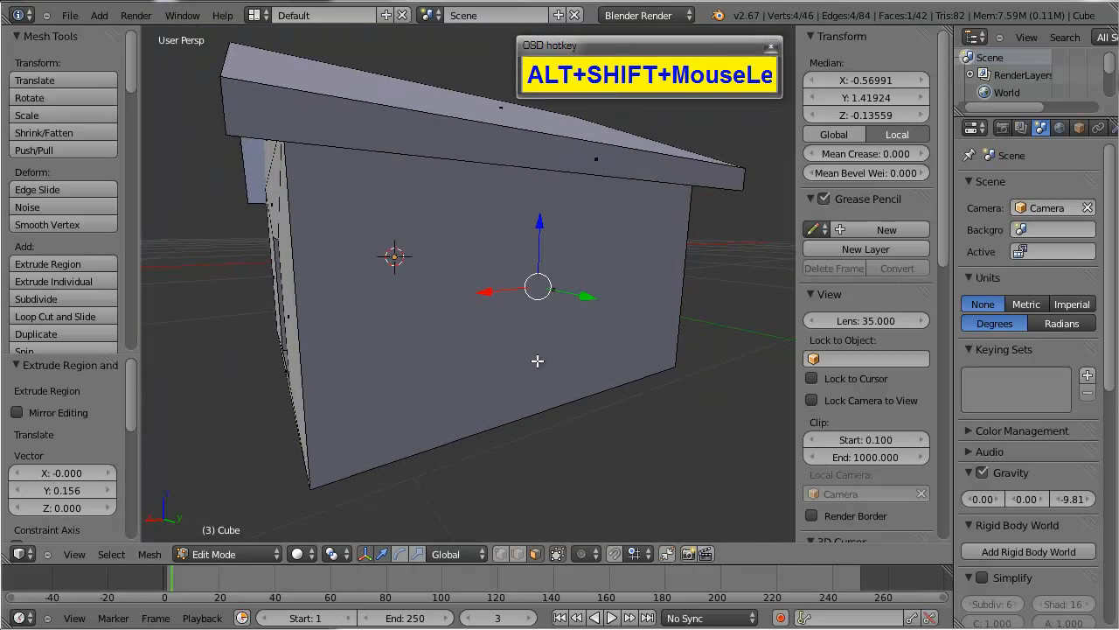
{"action": "scroll", "coordinate": [670, 365], "scroll_direction": "up", "scroll_amount": 3}
{"action": "left_click_drag", "start_coordinate": [669, 365], "coordinate": [456, 295], "text": "alt+shift"}
{"action": "left_click_drag", "start_coordinate": [498, 264], "coordinate": [420, 277]}
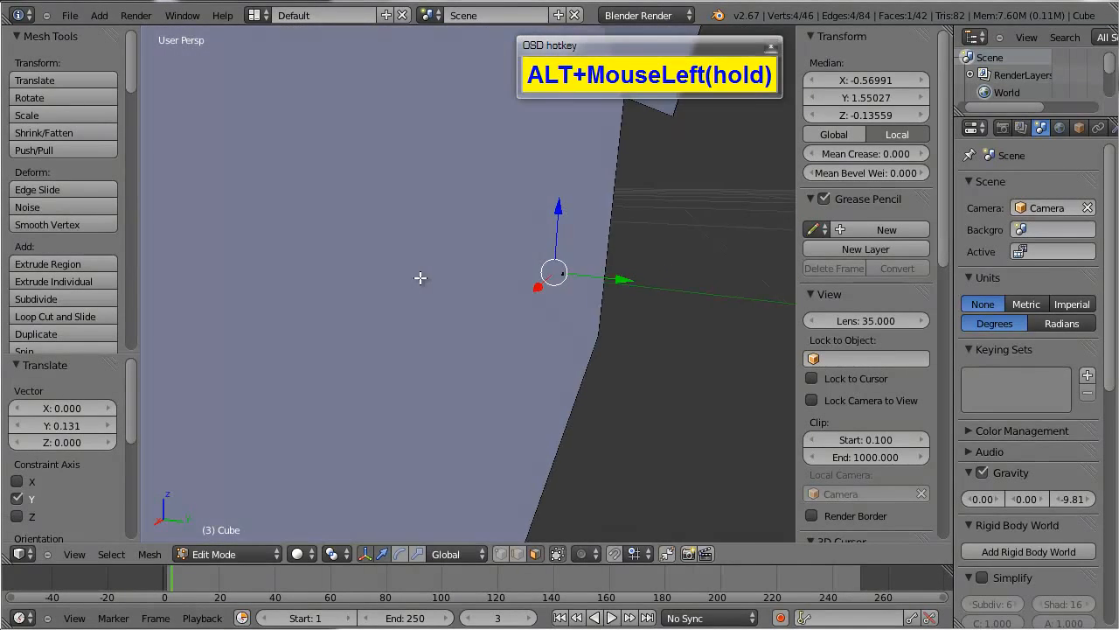
Step: Set the window face's median Y coordinate to 1.57694 so it lies flush with the outer side wall
{"action": "left_click", "coordinate": [864, 98]}
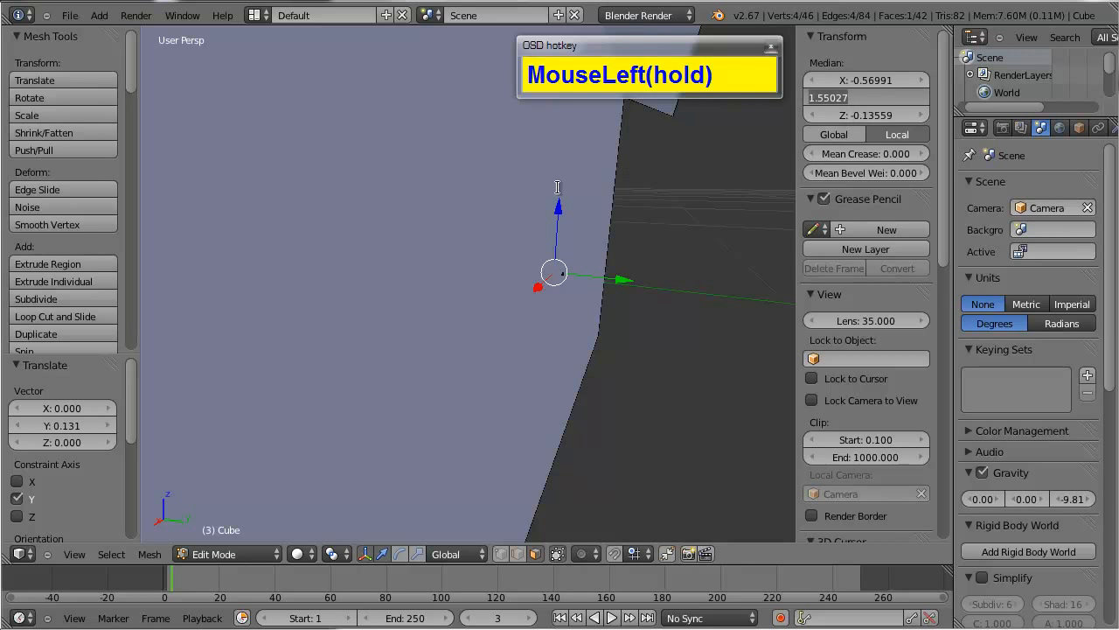
{"action": "right_click", "coordinate": [460, 227]}
{"action": "left_click_drag", "start_coordinate": [460, 228], "coordinate": [614, 264], "text": "alt"}
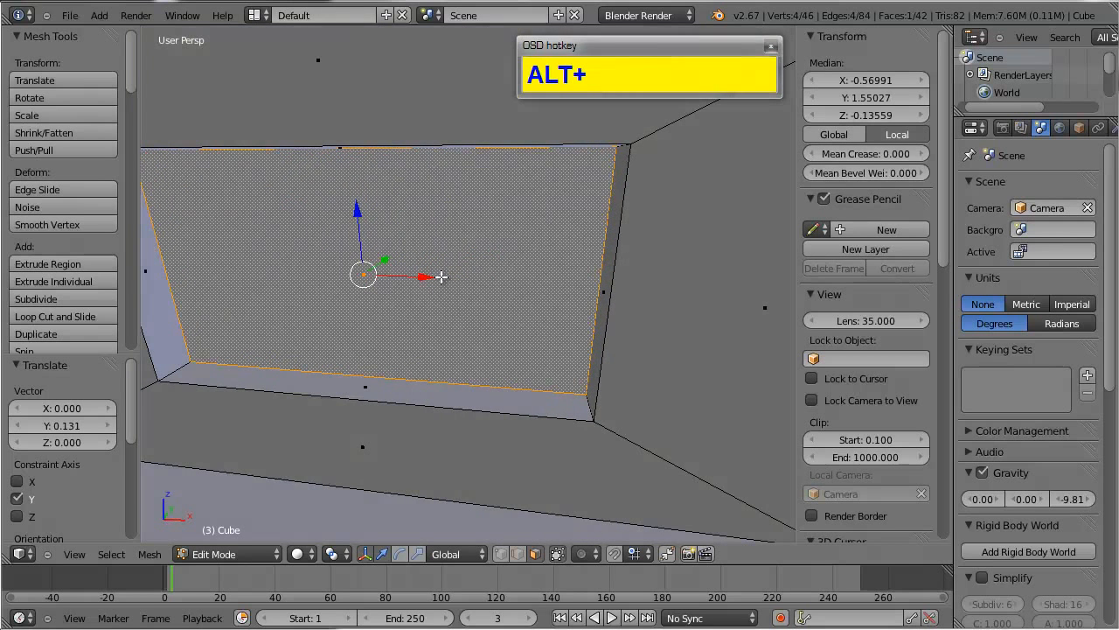
{"action": "left_click_drag", "start_coordinate": [441, 277], "coordinate": [305, 305], "text": "alt"}
{"action": "scroll", "coordinate": [230, 305], "scroll_direction": "down", "scroll_amount": 3}
{"action": "left_click_drag", "start_coordinate": [230, 305], "coordinate": [367, 324], "text": "alt"}
{"action": "left_click", "coordinate": [863, 98]}
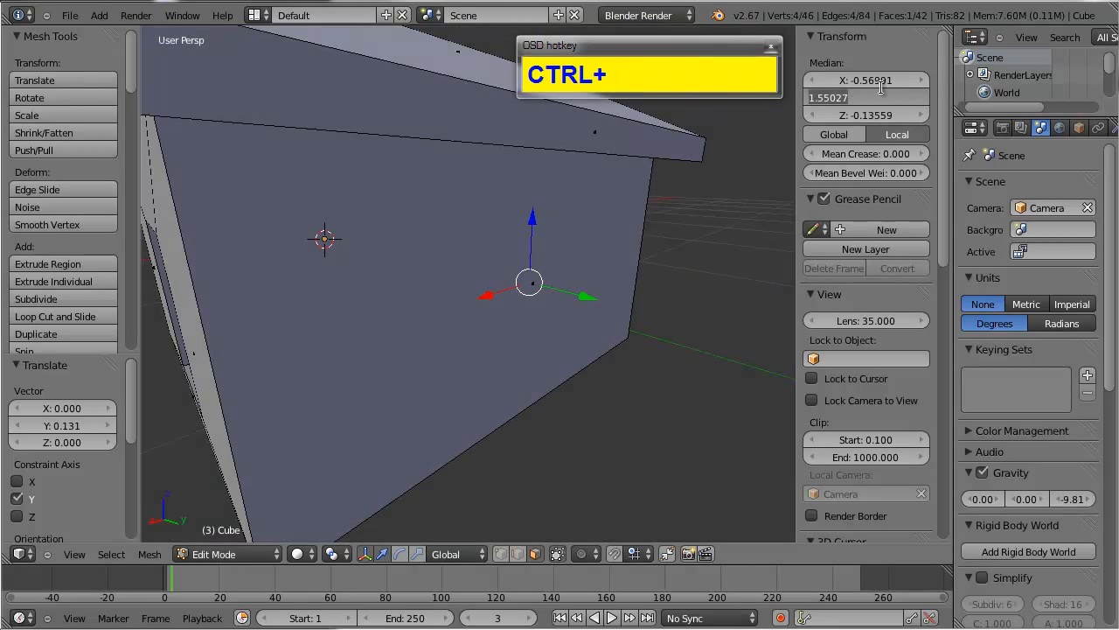
{"action": "left_click", "coordinate": [878, 61]}
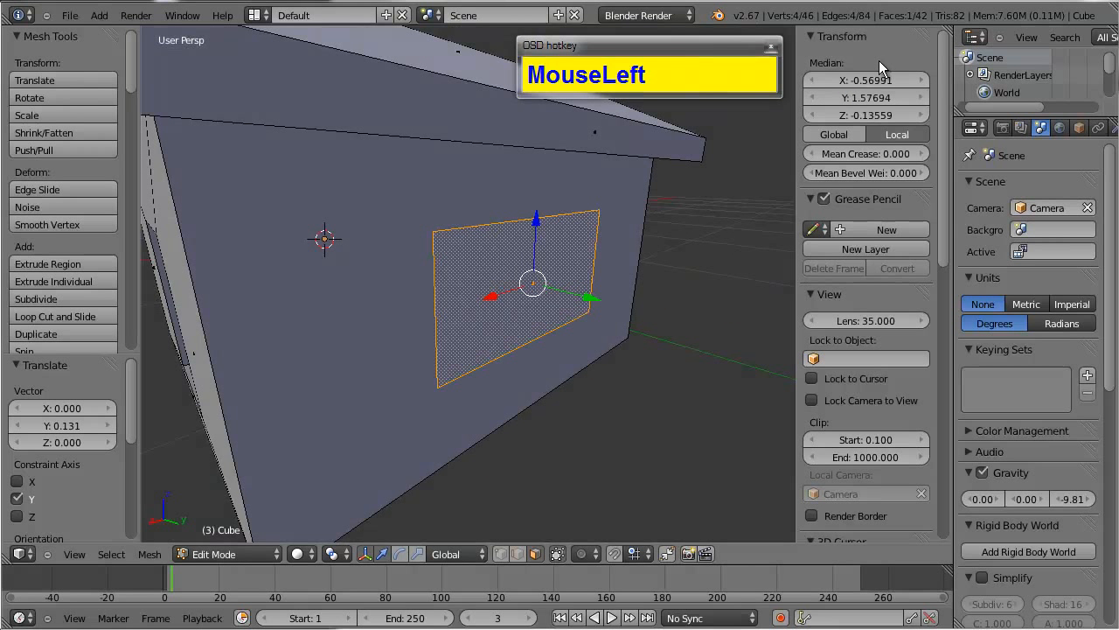
Step: Delete the extruded window face that lies in the plane of the outer side wall
{"action": "left_click_drag", "start_coordinate": [565, 310], "coordinate": [558, 340], "text": "alt"}
{"action": "scroll", "coordinate": [364, 318], "scroll_direction": "down", "scroll_amount": 3}
{"action": "scroll", "coordinate": [633, 320], "scroll_direction": "up", "scroll_amount": 3}
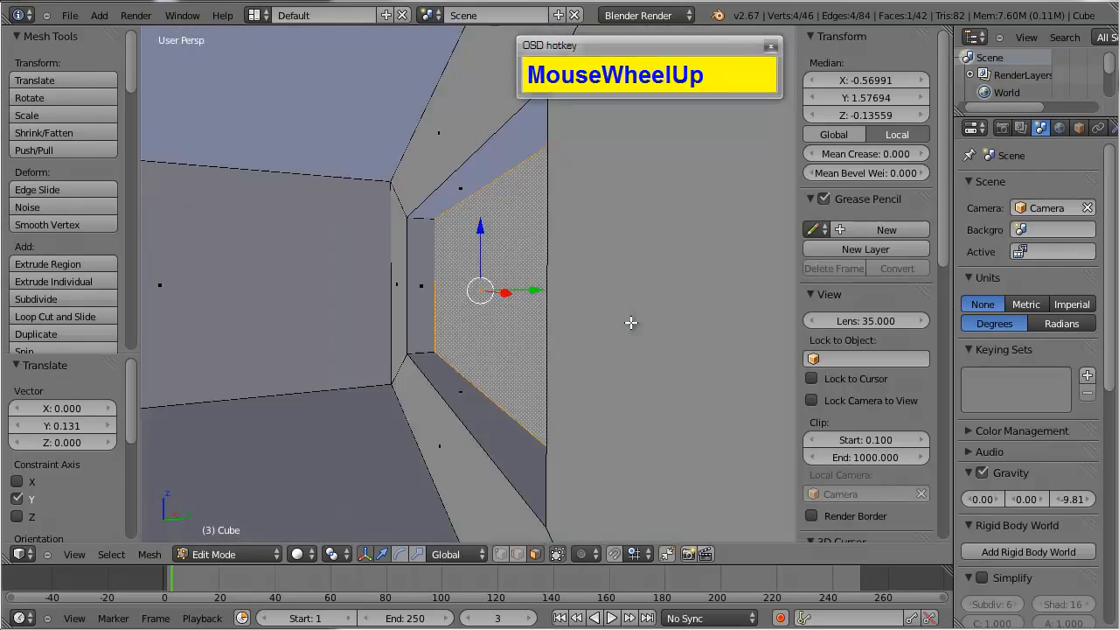
{"action": "left_click_drag", "start_coordinate": [445, 327], "coordinate": [594, 346], "text": "alt"}
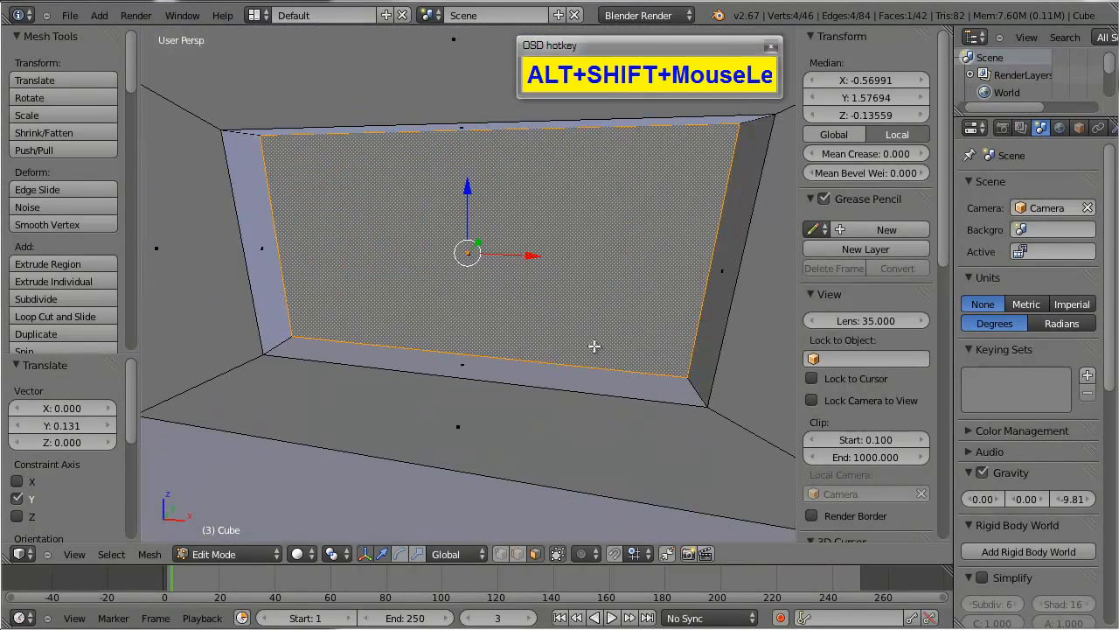
{"action": "left_click_drag", "start_coordinate": [523, 362], "coordinate": [596, 328], "text": "alt"}
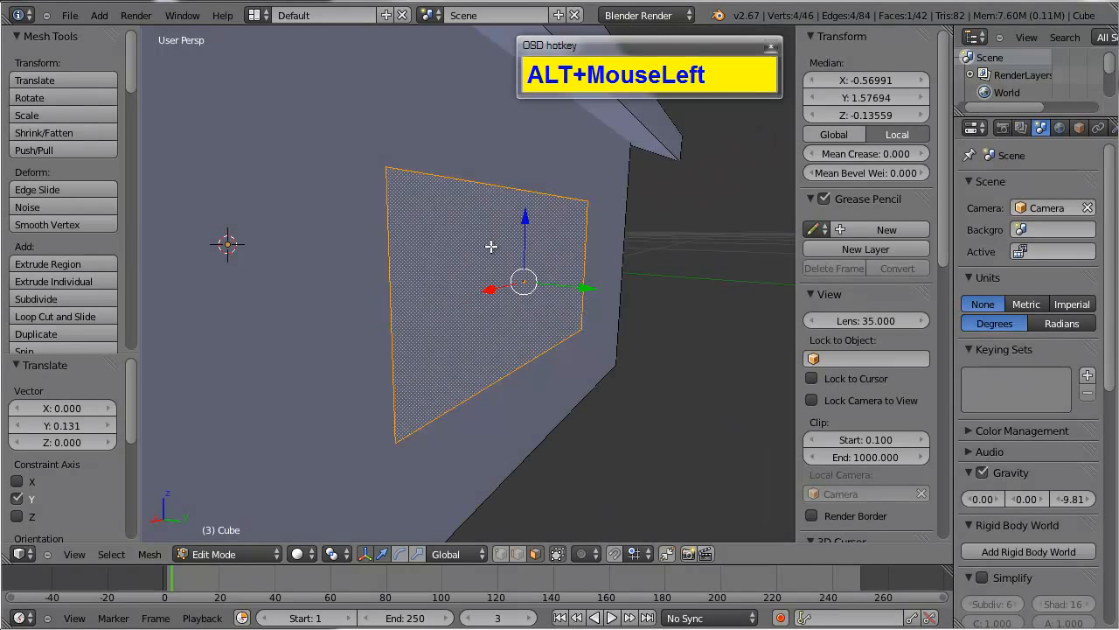
{"action": "key", "text": "x"}
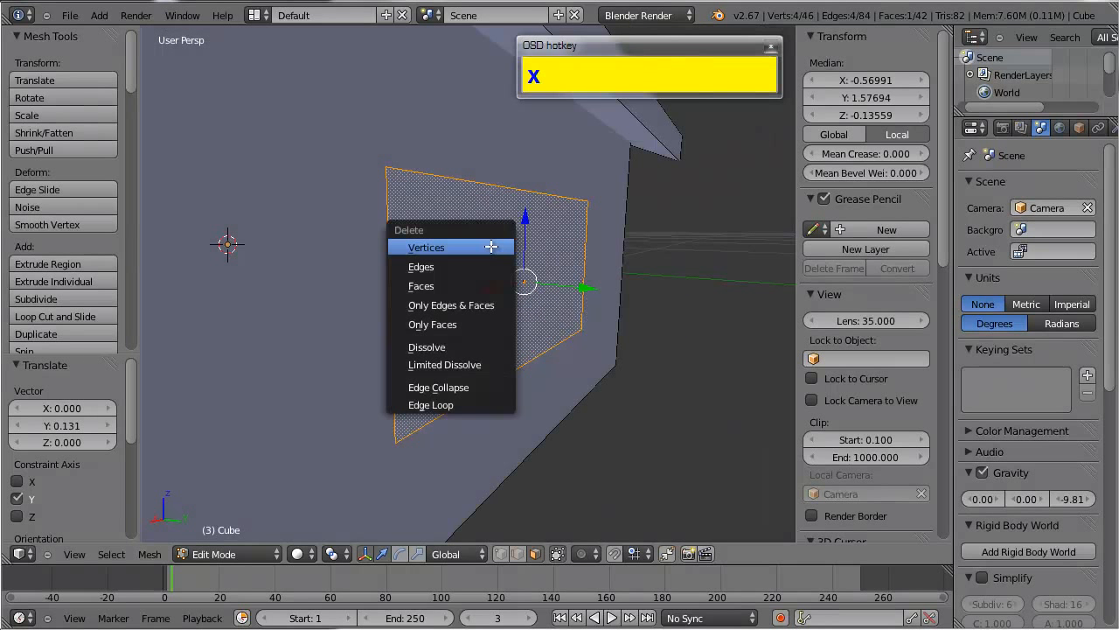
{"action": "left_click", "coordinate": [447, 285]}
Step: Select the large outer face of the side wall around the window and delete it
{"action": "left_click_drag", "start_coordinate": [550, 257], "coordinate": [586, 329], "text": "alt"}
{"action": "scroll", "coordinate": [525, 253], "scroll_direction": "up", "scroll_amount": 5}
{"action": "scroll", "coordinate": [673, 307], "scroll_direction": "up", "scroll_amount": 2}
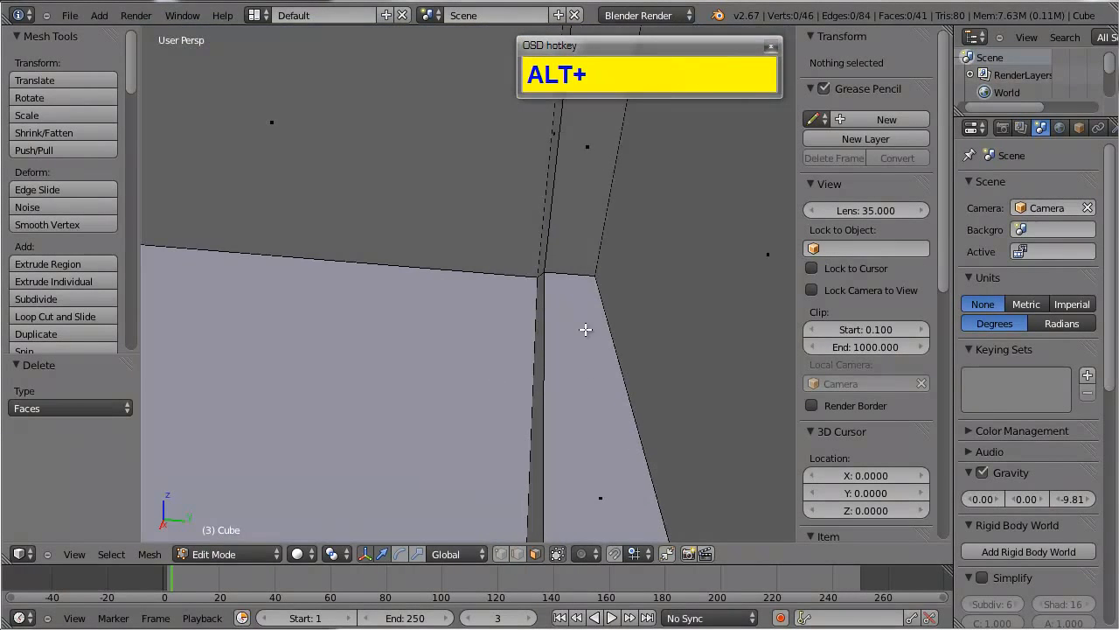
{"action": "left_click_drag", "start_coordinate": [642, 382], "coordinate": [557, 310], "text": "alt"}
{"action": "scroll", "coordinate": [452, 367], "scroll_direction": "down", "scroll_amount": 3}
{"action": "right_click", "coordinate": [460, 257]}
{"action": "scroll", "coordinate": [437, 297], "scroll_direction": "down", "scroll_amount": 3}
{"action": "scroll", "coordinate": [507, 316], "scroll_direction": "up", "scroll_amount": 4}
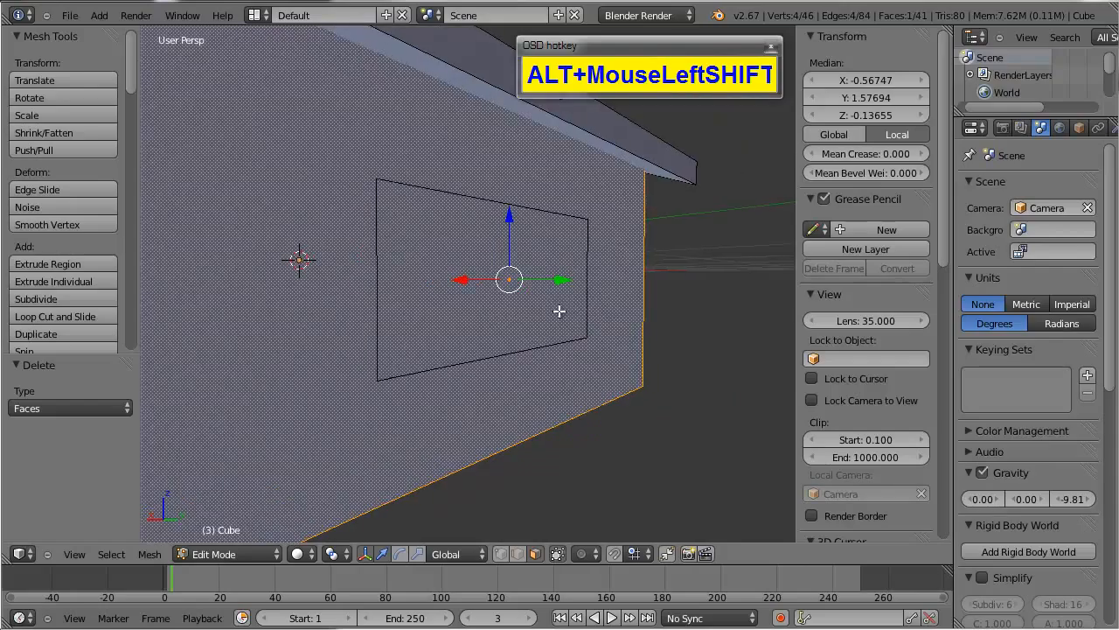
{"action": "scroll", "coordinate": [542, 354], "scroll_direction": "down", "scroll_amount": 2}
{"action": "left_click_drag", "start_coordinate": [542, 354], "coordinate": [565, 355], "text": "alt"}
{"action": "key", "text": "x"}
{"action": "left_click", "coordinate": [492, 360]}
{"action": "scroll", "coordinate": [542, 394], "scroll_direction": "down", "scroll_amount": 2}
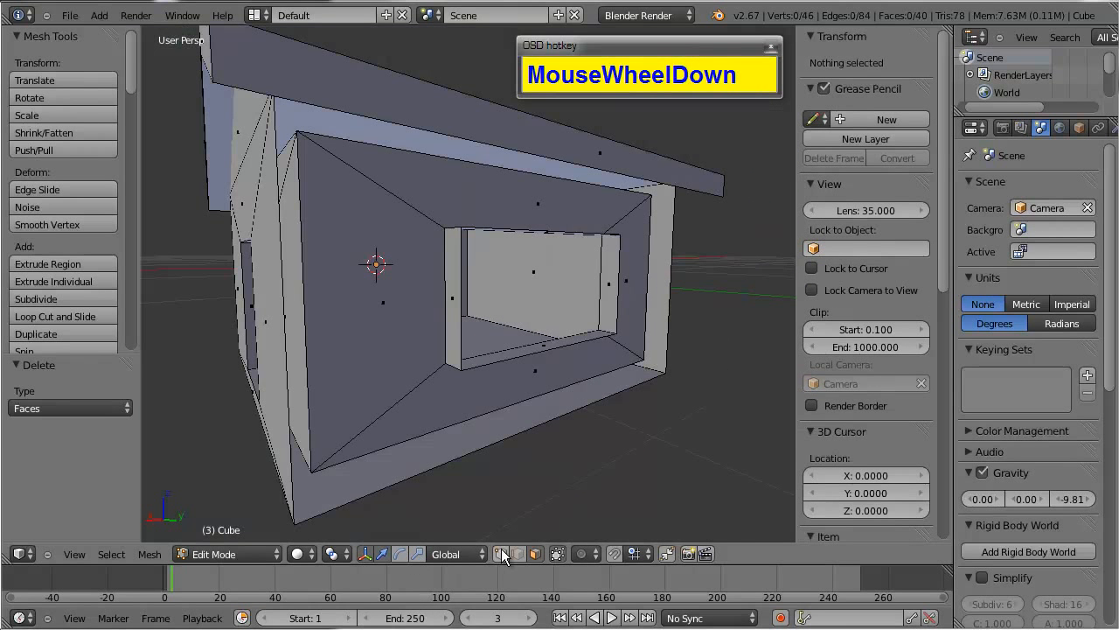
Step: Switch to vertex selection with wireframe display and select the outer and inner upper corner vertices at the side wall's rear end
{"action": "left_click_drag", "start_coordinate": [498, 387], "coordinate": [610, 223], "text": "alt"}
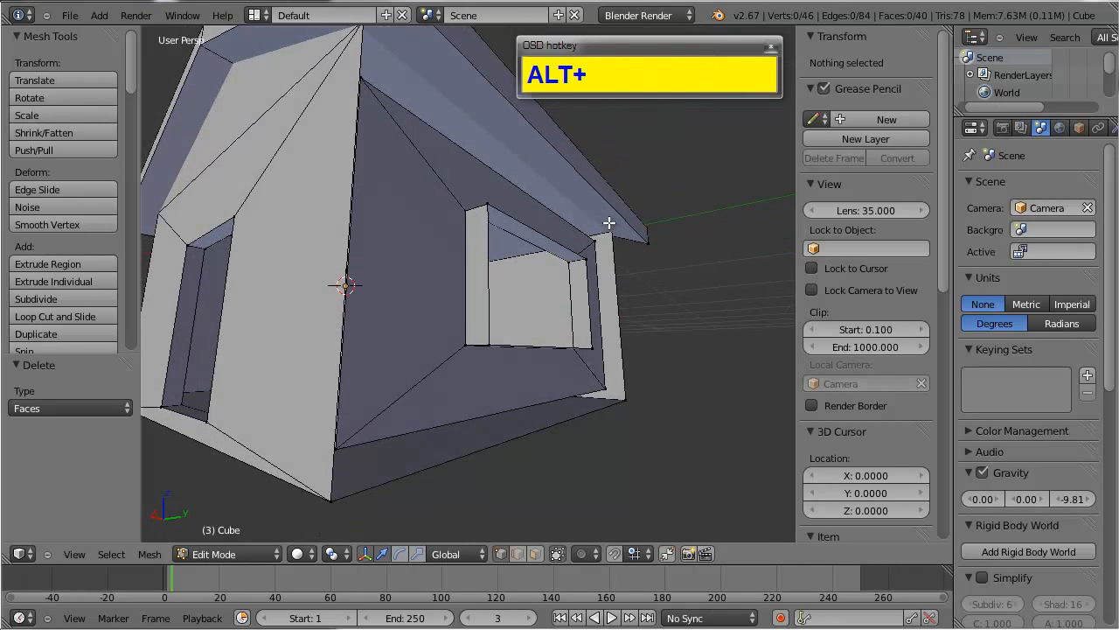
{"action": "key", "text": "z"}
{"action": "right_click", "coordinate": [611, 232]}
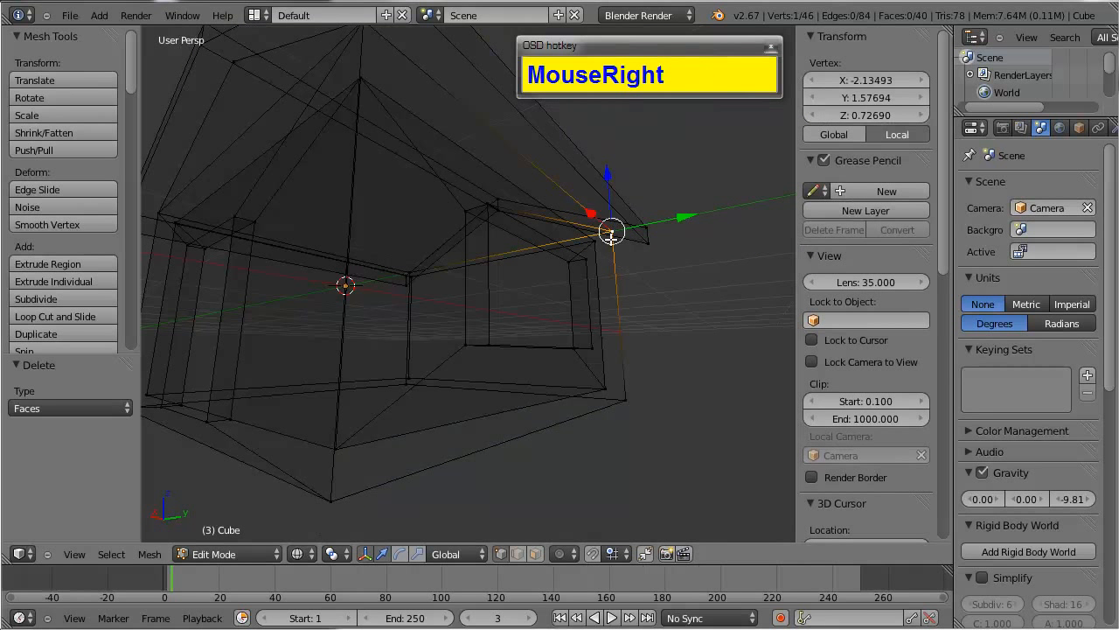
{"action": "key", "text": "z"}
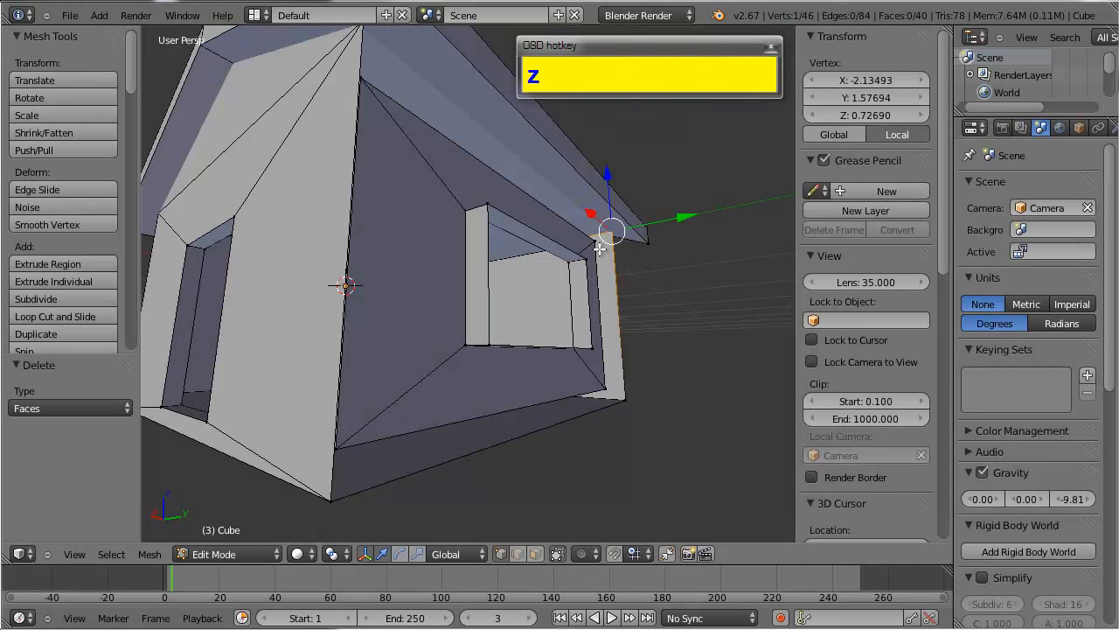
{"action": "key", "text": "z"}
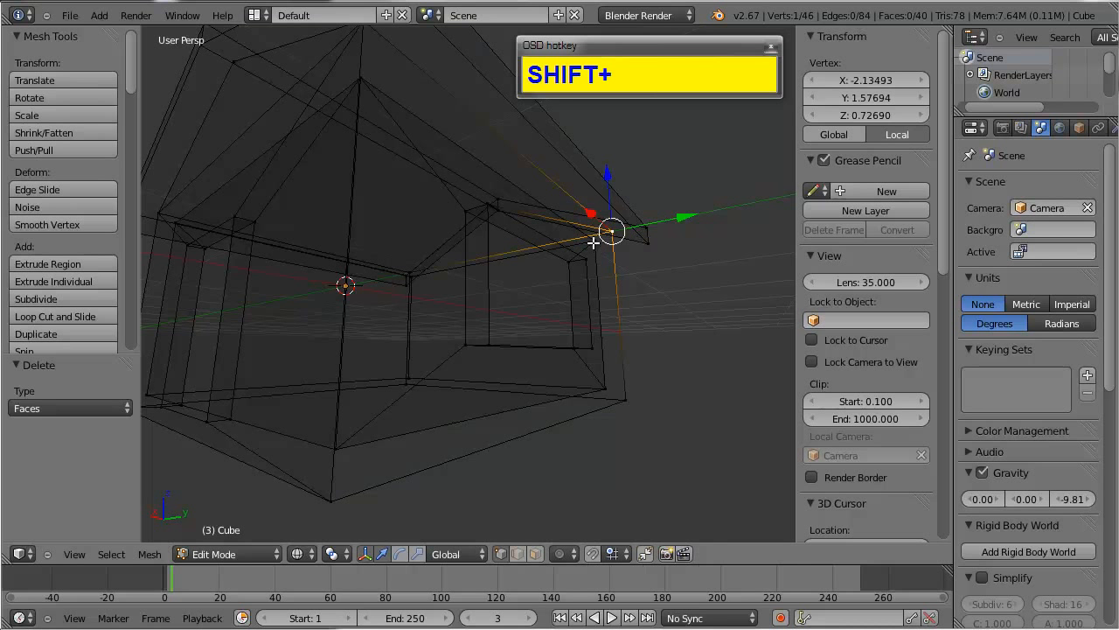
{"action": "right_click", "coordinate": [597, 237], "text": "shift"}
{"action": "left_click_drag", "start_coordinate": [600, 237], "coordinate": [689, 189], "text": "alt"}
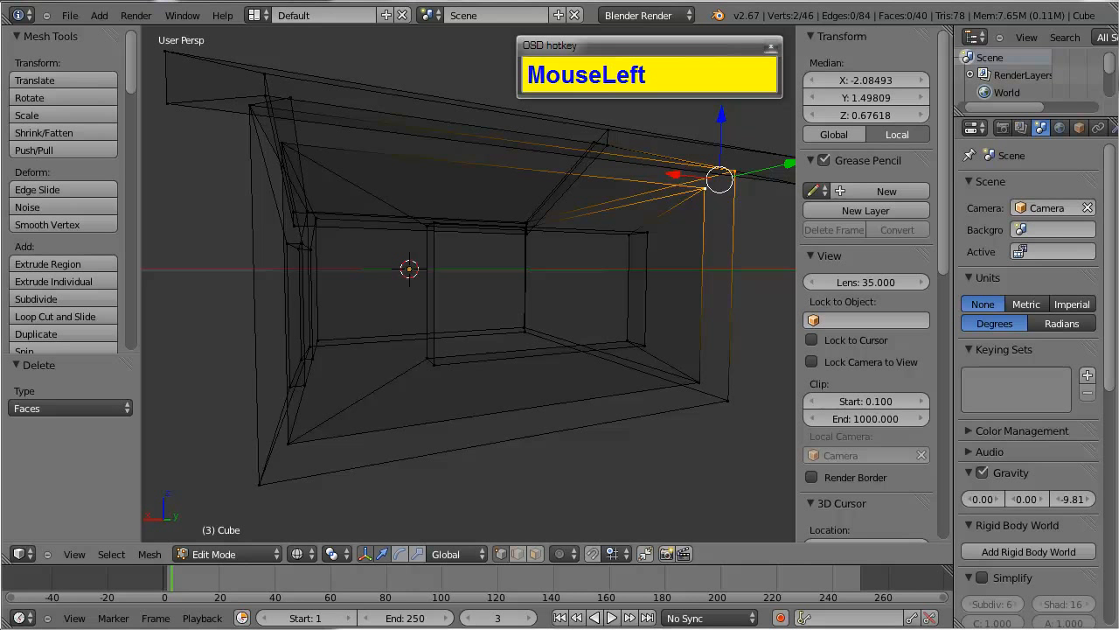
{"action": "left_click_drag", "start_coordinate": [662, 270], "coordinate": [679, 271], "text": "alt"}
Step: Fill a face between the window opening's outer rear vertical edge and the outer wall's rear corner edge
{"action": "right_click", "coordinate": [680, 181]}
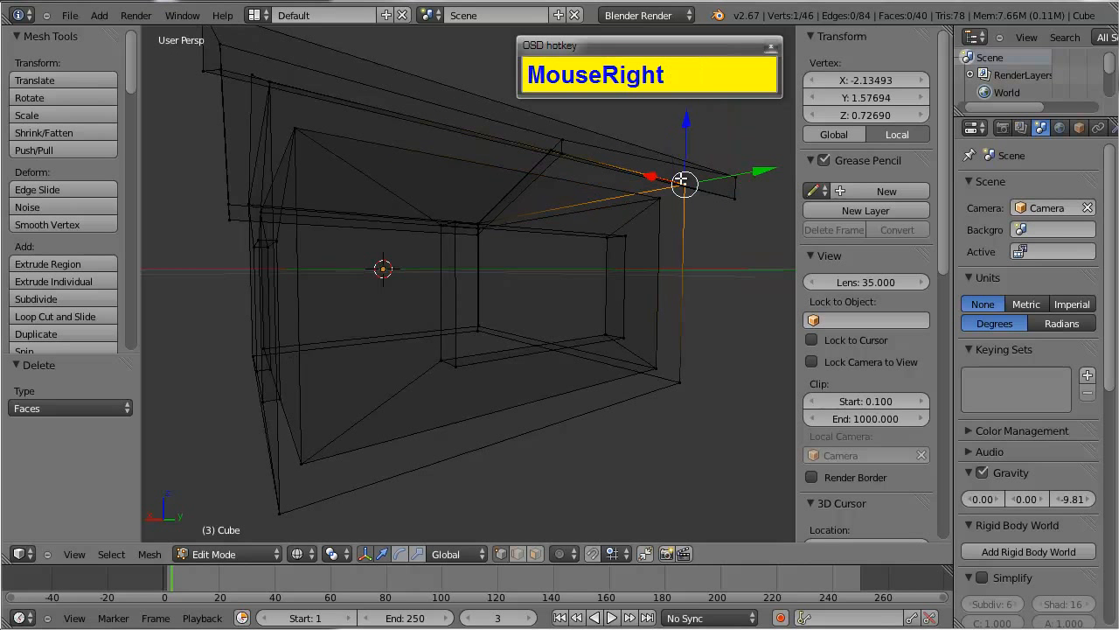
{"action": "right_click", "coordinate": [627, 234], "text": "shift"}
{"action": "right_click", "coordinate": [626, 336], "text": "shift"}
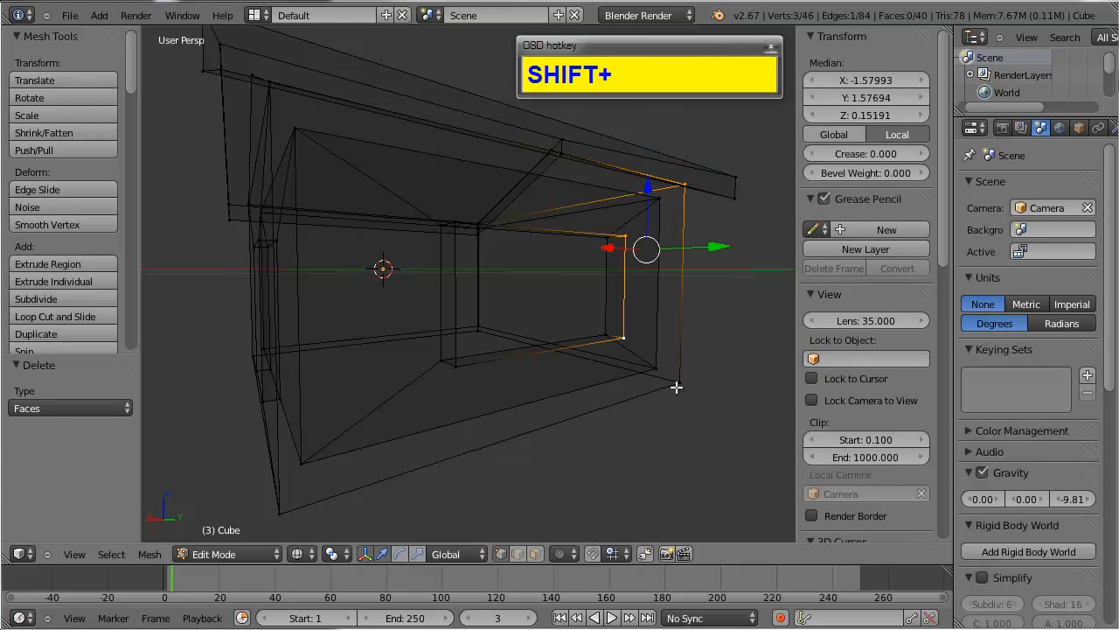
{"action": "right_click", "coordinate": [677, 384], "text": "shift"}
{"action": "left_click_drag", "start_coordinate": [694, 399], "coordinate": [692, 221], "text": "alt"}
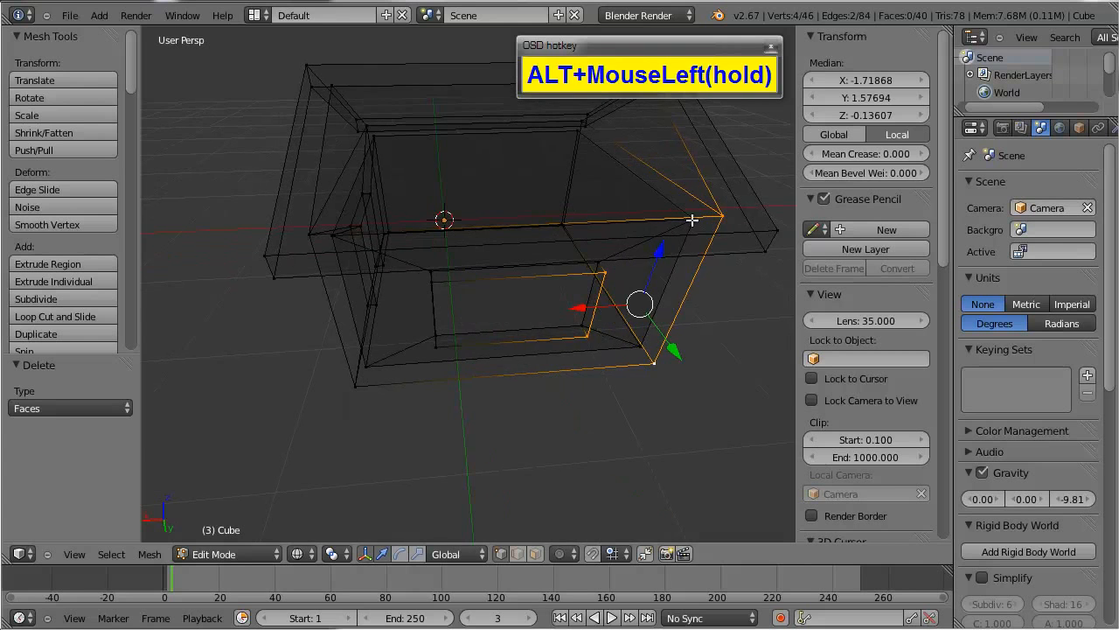
{"action": "left_click_drag", "start_coordinate": [639, 369], "coordinate": [632, 335], "text": "alt"}
{"action": "scroll", "coordinate": [667, 317], "scroll_direction": "up", "scroll_amount": 3}
{"action": "scroll", "coordinate": [620, 340], "scroll_direction": "down", "scroll_amount": 3}
{"action": "scroll", "coordinate": [632, 335], "scroll_direction": "up", "scroll_amount": 3}
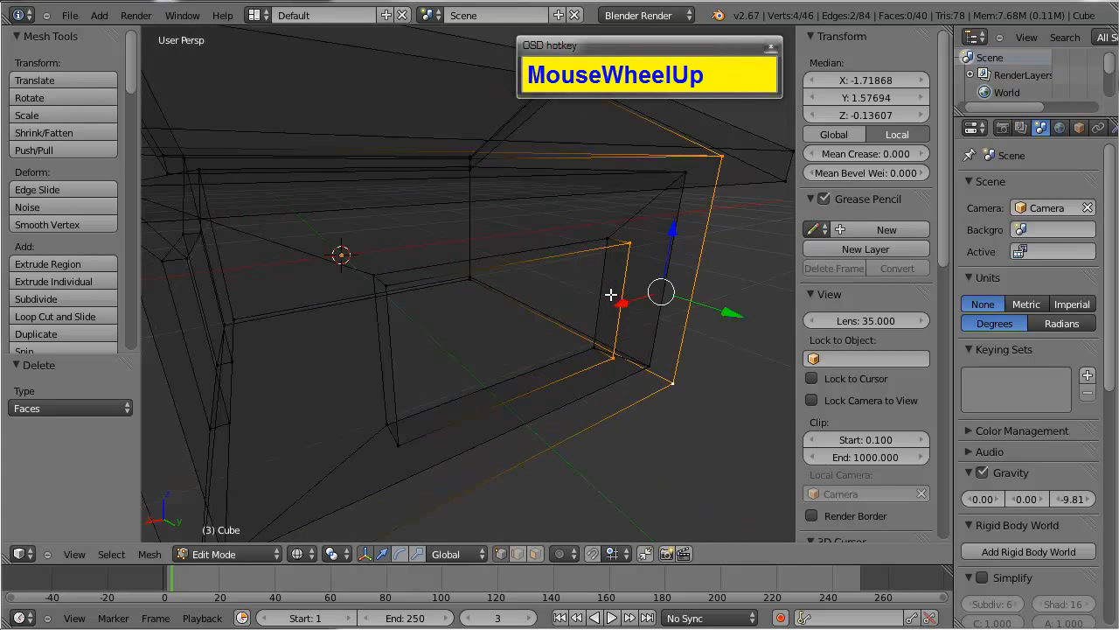
{"action": "scroll", "coordinate": [610, 293], "scroll_direction": "down", "scroll_amount": 2}
{"action": "key", "text": "f"}
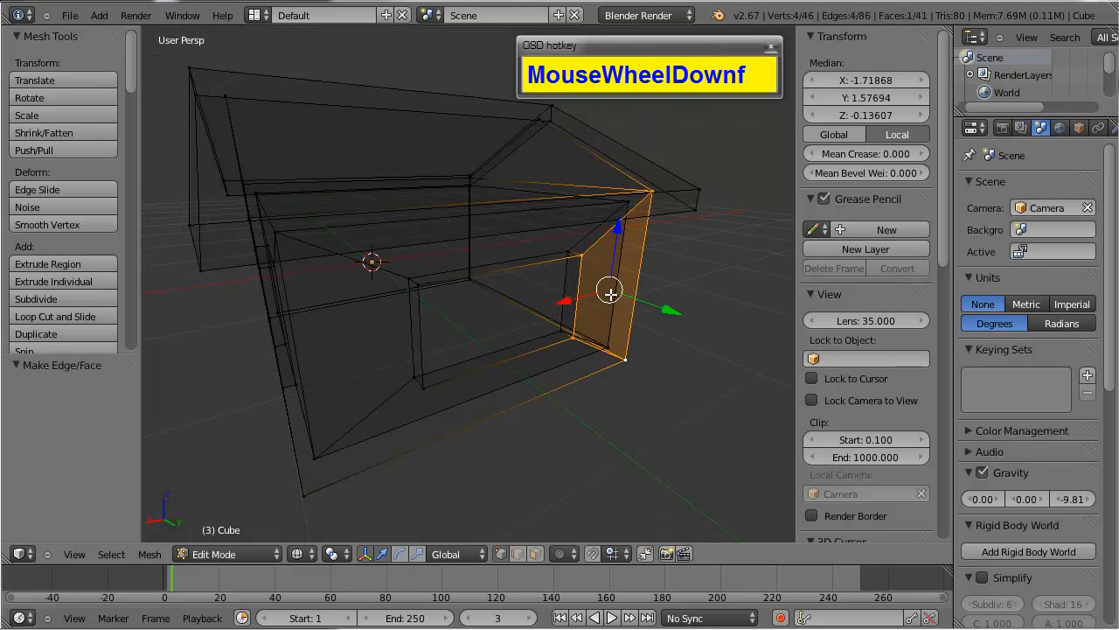
Step: Fill a face above the window, between the opening's outer upper edge and the outer wall's upper edge
{"action": "right_click", "coordinate": [584, 253]}
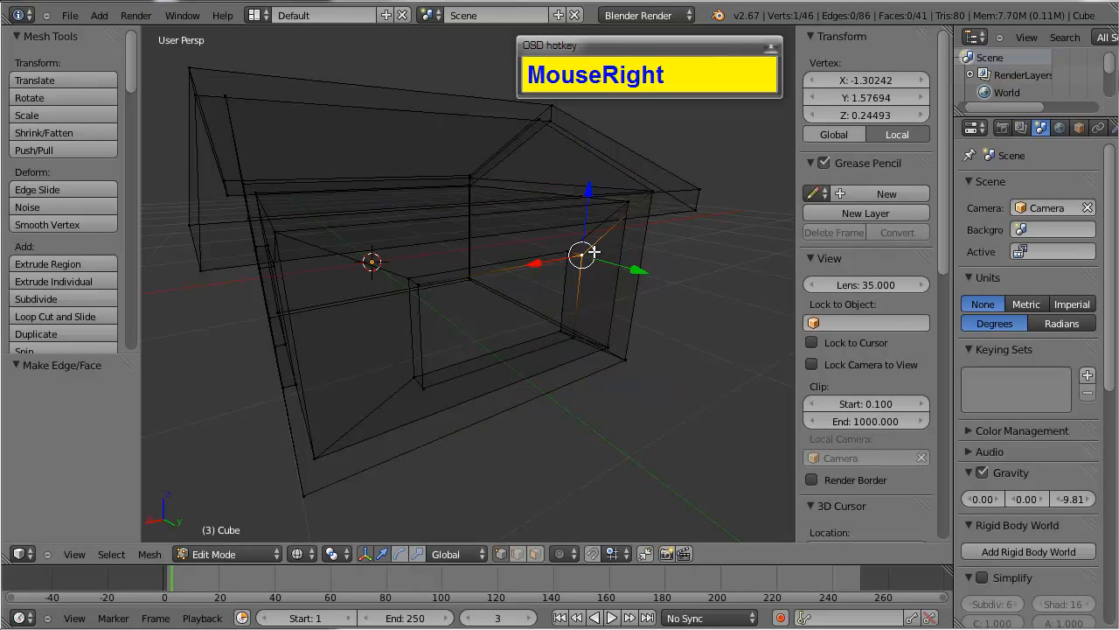
{"action": "right_click", "coordinate": [647, 193], "text": "shift"}
{"action": "right_click", "coordinate": [414, 286], "text": "shift"}
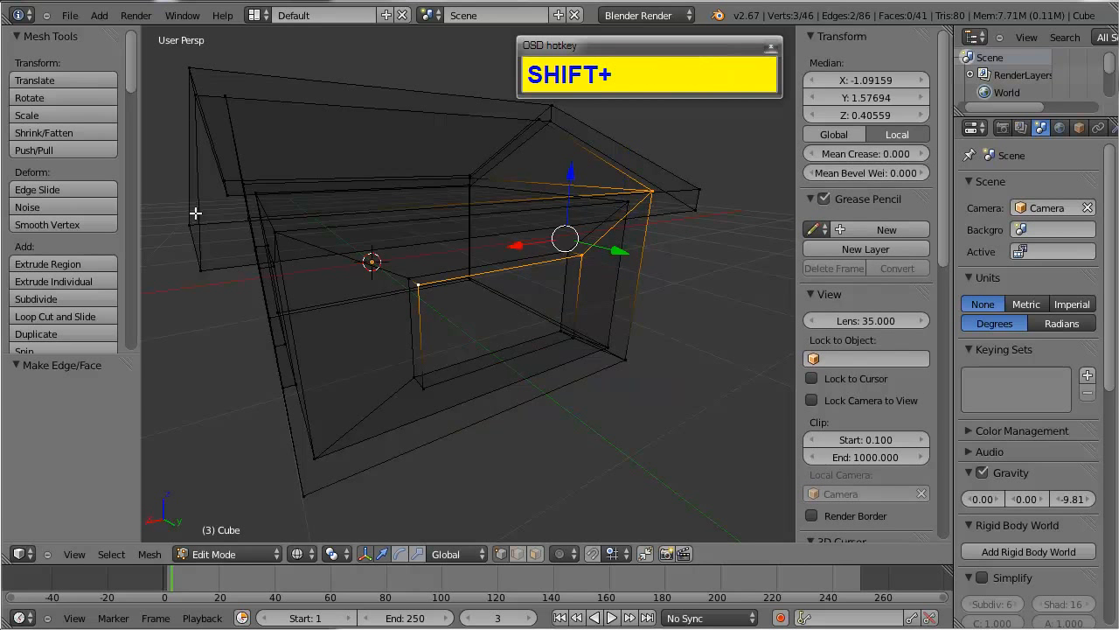
{"action": "left_click_drag", "start_coordinate": [274, 225], "coordinate": [329, 297], "text": "alt"}
{"action": "right_click", "coordinate": [334, 339], "text": "shift"}
{"action": "key", "text": "f"}
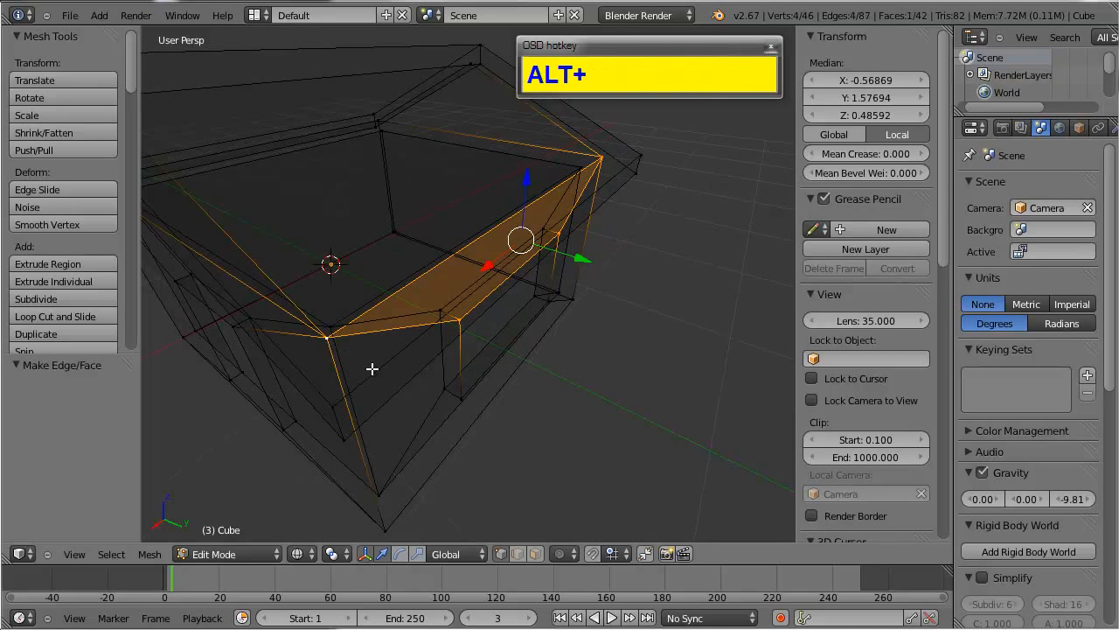
Step: Try to fill a face between the window opening's front vertical edge and the side wall's corner at the door end
{"action": "left_click_drag", "start_coordinate": [373, 370], "coordinate": [338, 332], "text": "alt"}
{"action": "right_click", "coordinate": [441, 292]}
{"action": "right_click", "coordinate": [437, 395], "text": "shift"}
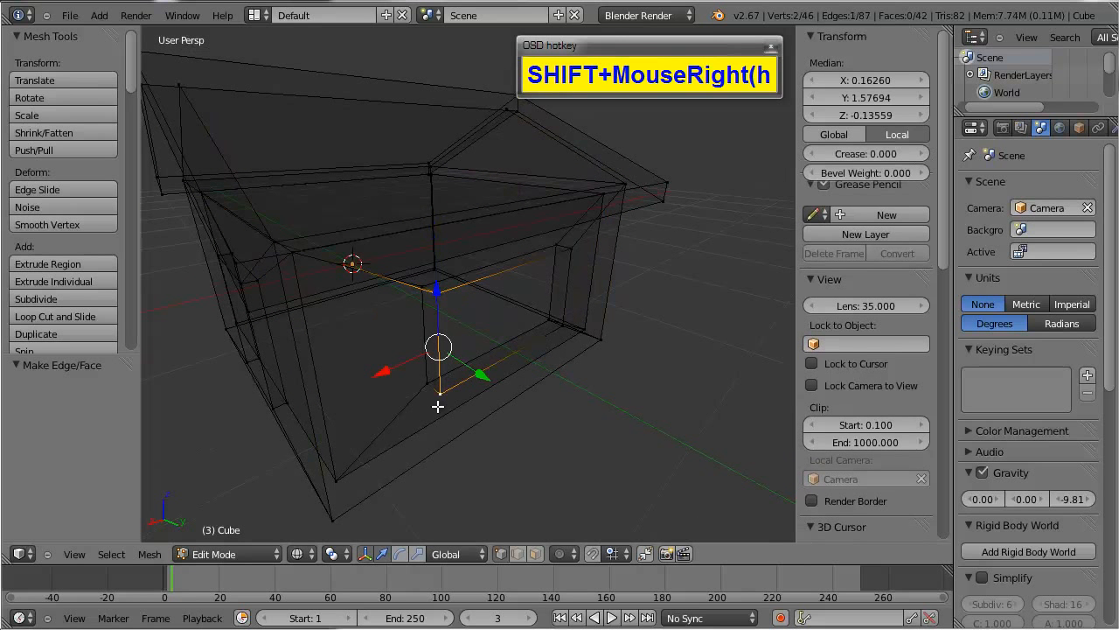
{"action": "right_click", "coordinate": [333, 520], "text": "shift"}
{"action": "right_click", "coordinate": [289, 252], "text": "shift"}
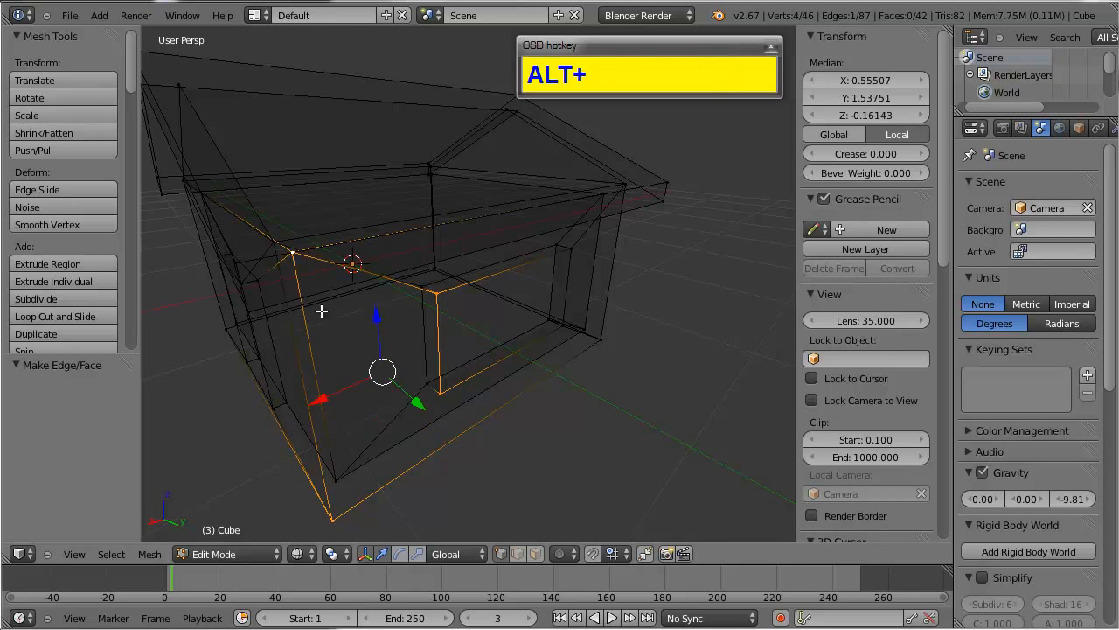
{"action": "left_click_drag", "start_coordinate": [320, 309], "coordinate": [373, 341], "text": "alt"}
{"action": "key", "text": "f"}
Step: Fill a four-vertex face below the window, between the opening's outer lower edge and the outer wall's bottom edge
{"action": "right_click", "coordinate": [398, 378]}
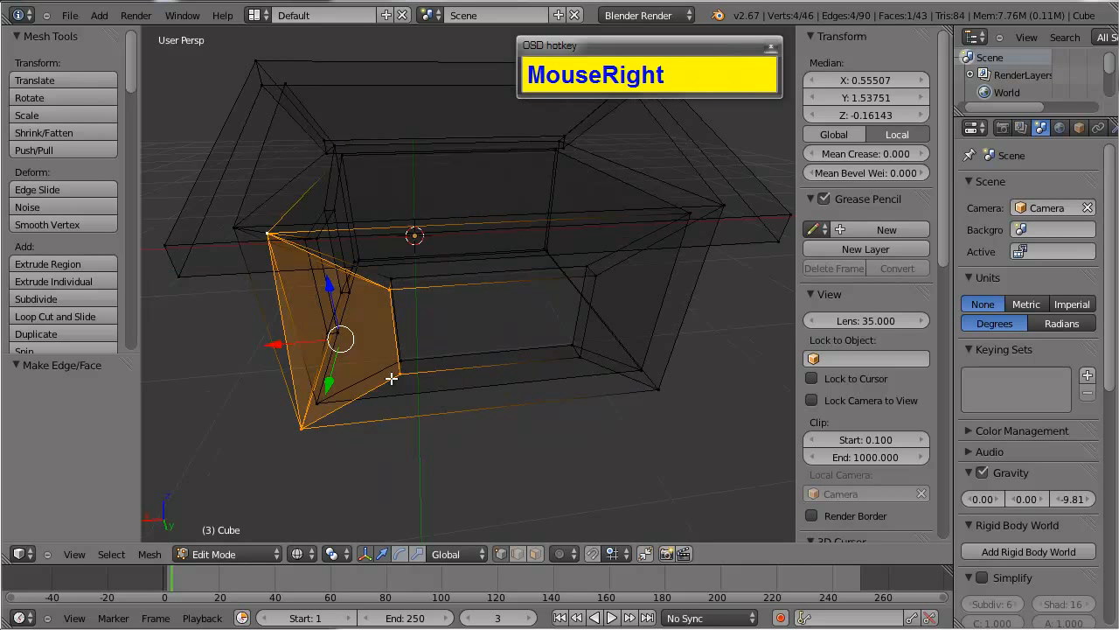
{"action": "right_click", "coordinate": [294, 427], "text": "shift"}
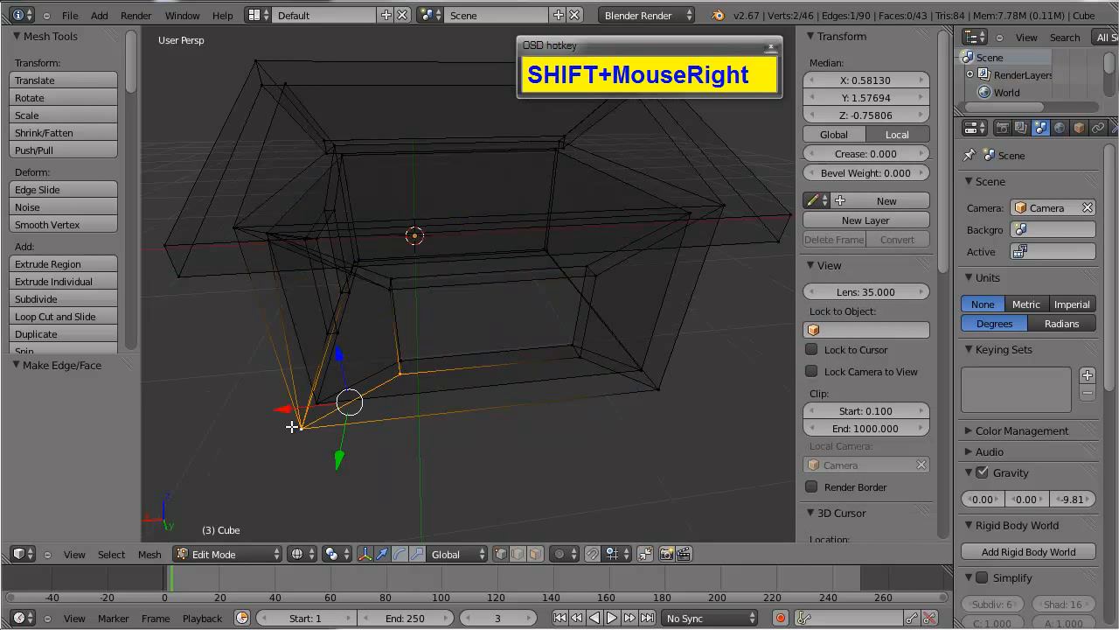
{"action": "right_click", "coordinate": [673, 393], "text": "shift"}
{"action": "key", "text": "shift+f"}
{"action": "left_click_drag", "start_coordinate": [674, 394], "coordinate": [621, 386], "text": "alt"}
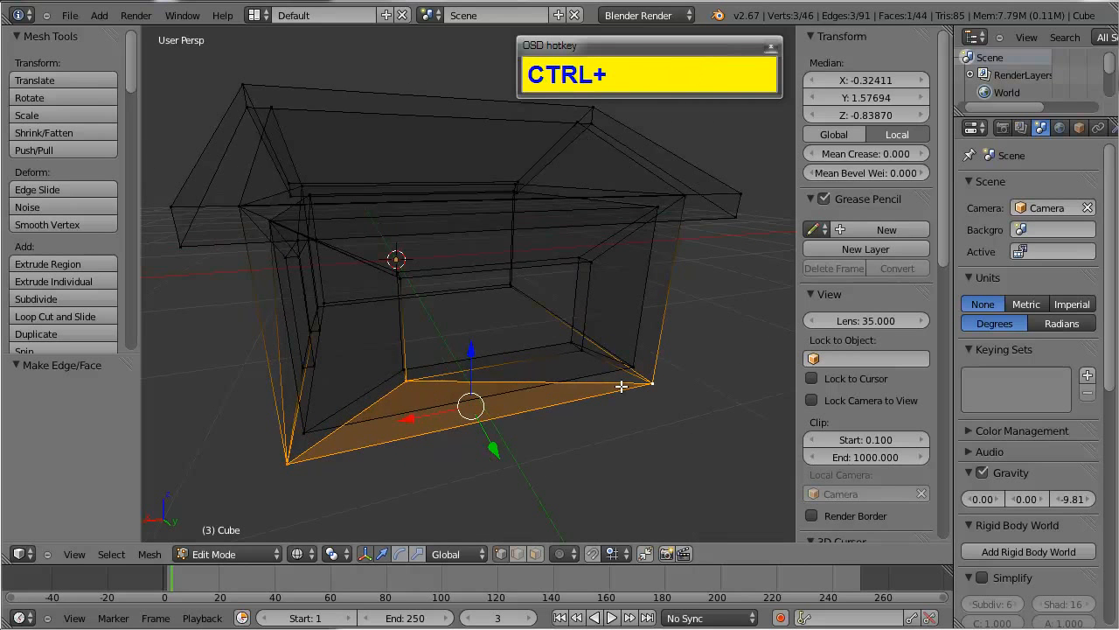
{"action": "key", "text": "ctrl+z"}
{"action": "right_click", "coordinate": [582, 349], "text": "shift"}
{"action": "key", "text": "f"}
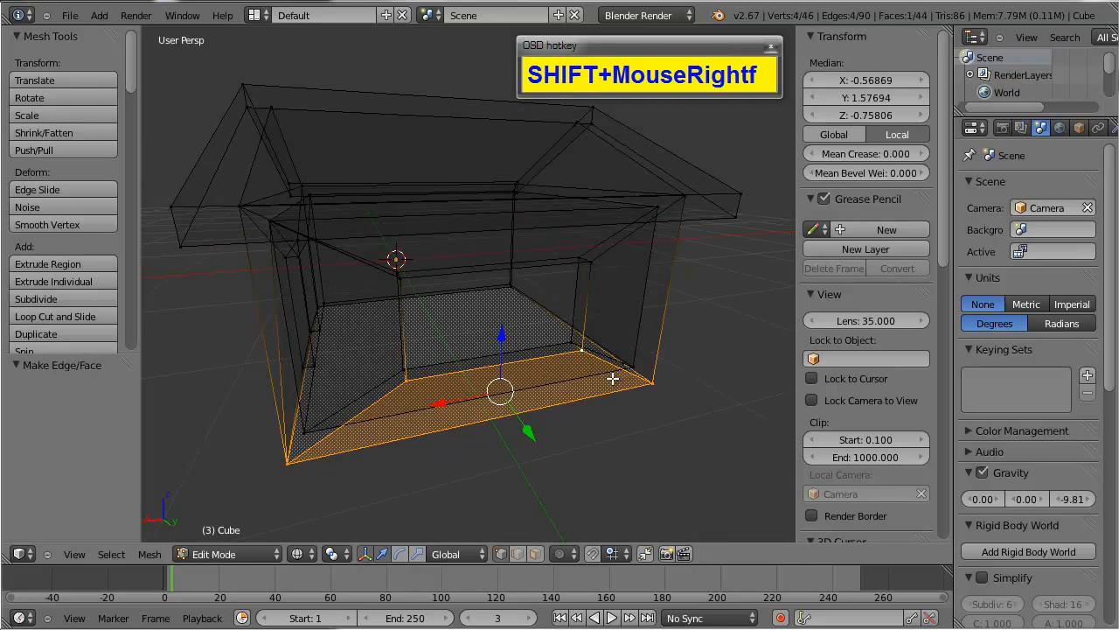
Step: Return to solid display and face selection, and delete the misaligned face between the window and the door-end corner
{"action": "mouse_move", "coordinate": [612, 379]}
{"action": "left_mouse_down", "text": "alt"}
{"action": "mouse_move", "coordinate": [522, 405]}
{"action": "mouse_move", "coordinate": [550, 372]}
{"action": "mouse_move", "coordinate": [461, 314]}
{"action": "left_mouse_up", "text": "alt"}
{"action": "key", "text": "z"}
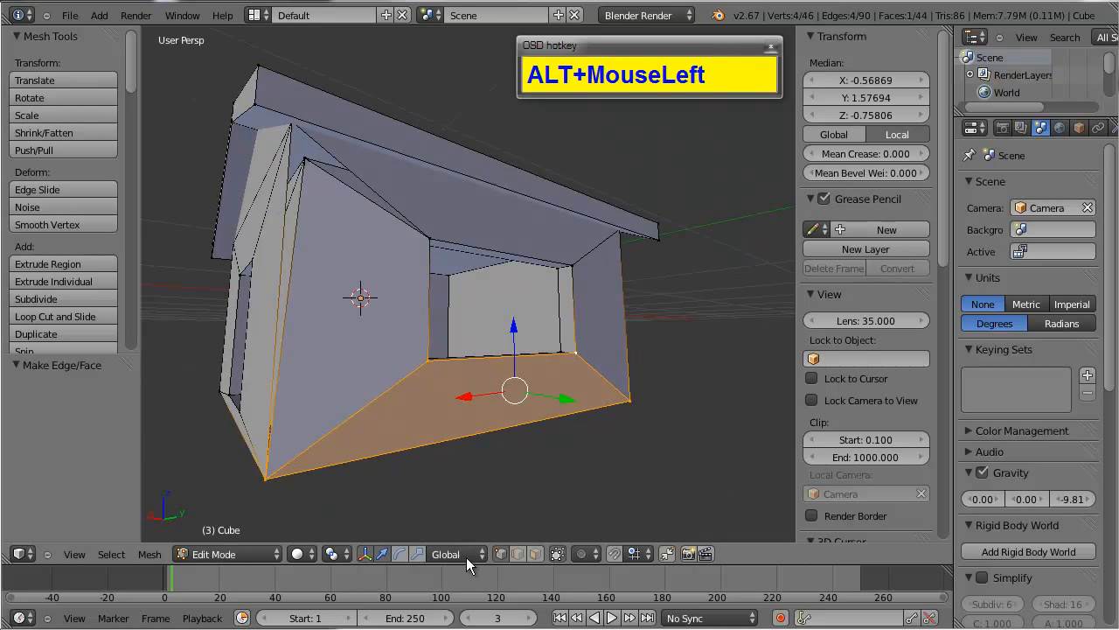
{"action": "left_click", "coordinate": [539, 553]}
{"action": "right_click", "coordinate": [339, 231]}
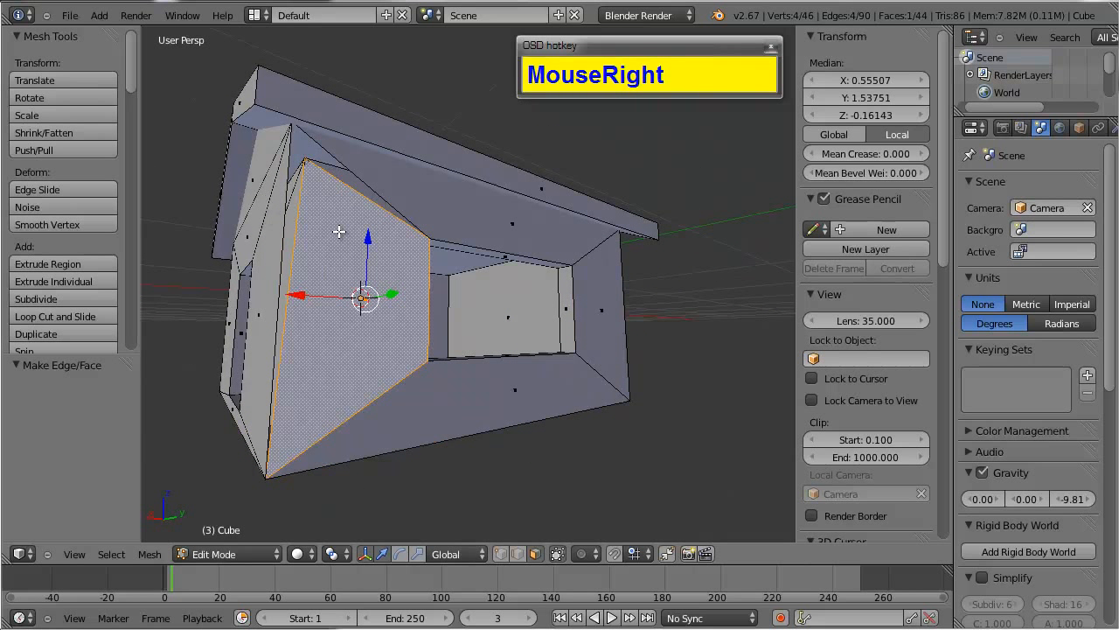
{"action": "key", "text": "x"}
{"action": "left_click", "coordinate": [330, 232]}
{"action": "left_click_drag", "start_coordinate": [362, 299], "coordinate": [440, 341], "text": "alt+shift"}
Step: Fill a four-vertex face between the window opening's outer front vertical edge and the side wall's corner at the door end
{"action": "left_click", "coordinate": [498, 553]}
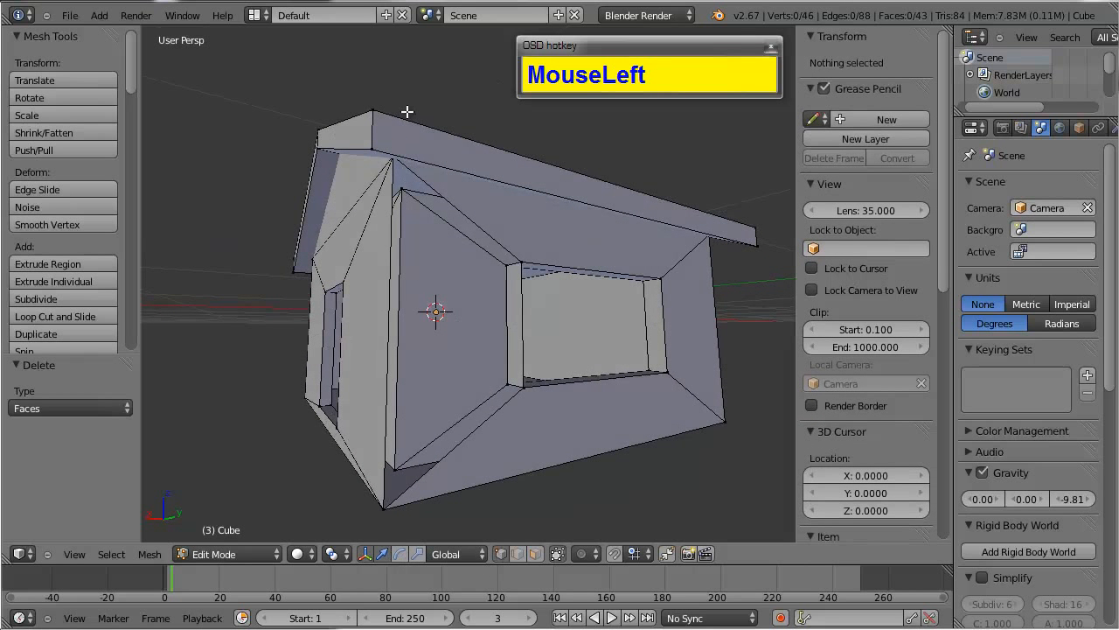
{"action": "left_click_drag", "start_coordinate": [405, 156], "coordinate": [407, 150], "text": "alt"}
{"action": "right_click", "coordinate": [407, 147]}
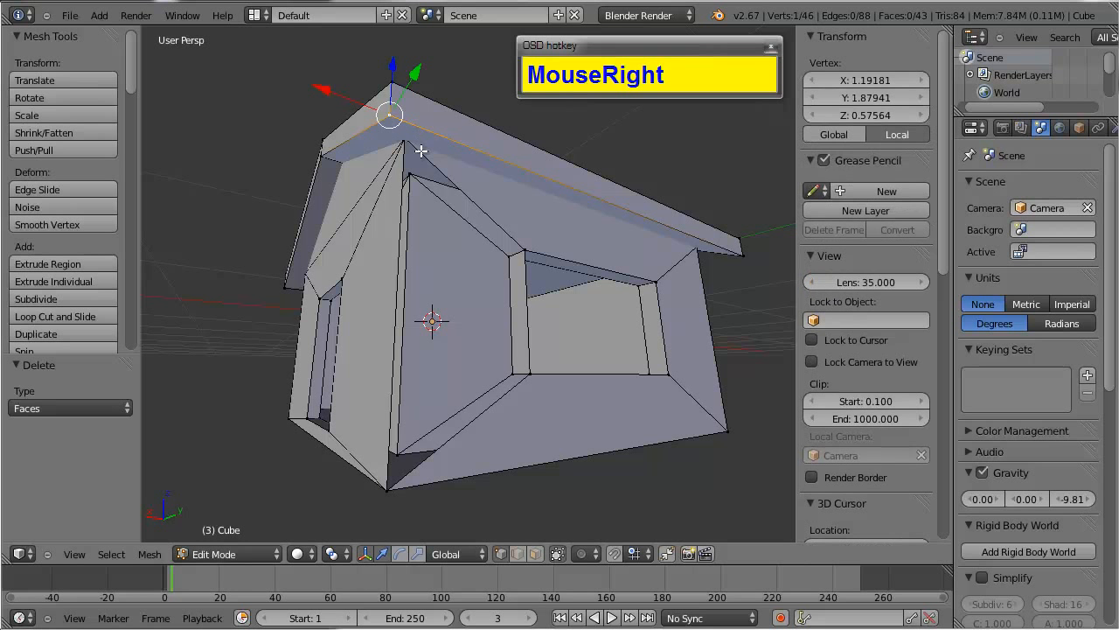
{"action": "key", "text": "z"}
{"action": "right_click", "coordinate": [404, 137]}
{"action": "key", "text": "z"}
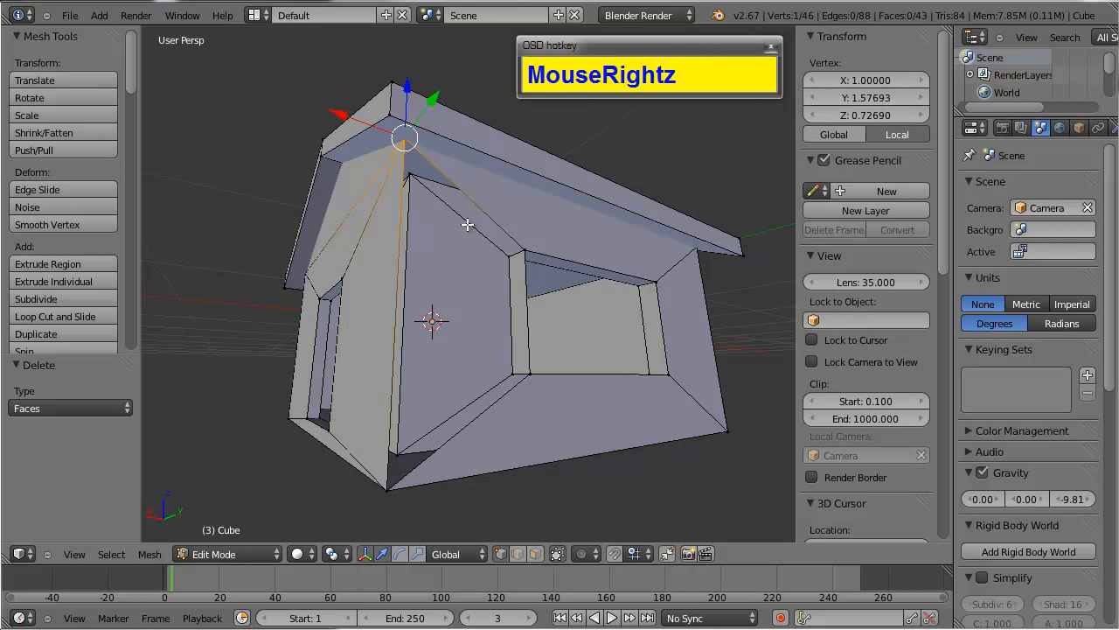
{"action": "right_click", "coordinate": [518, 250], "text": "shift"}
{"action": "right_click", "coordinate": [529, 376], "text": "shift"}
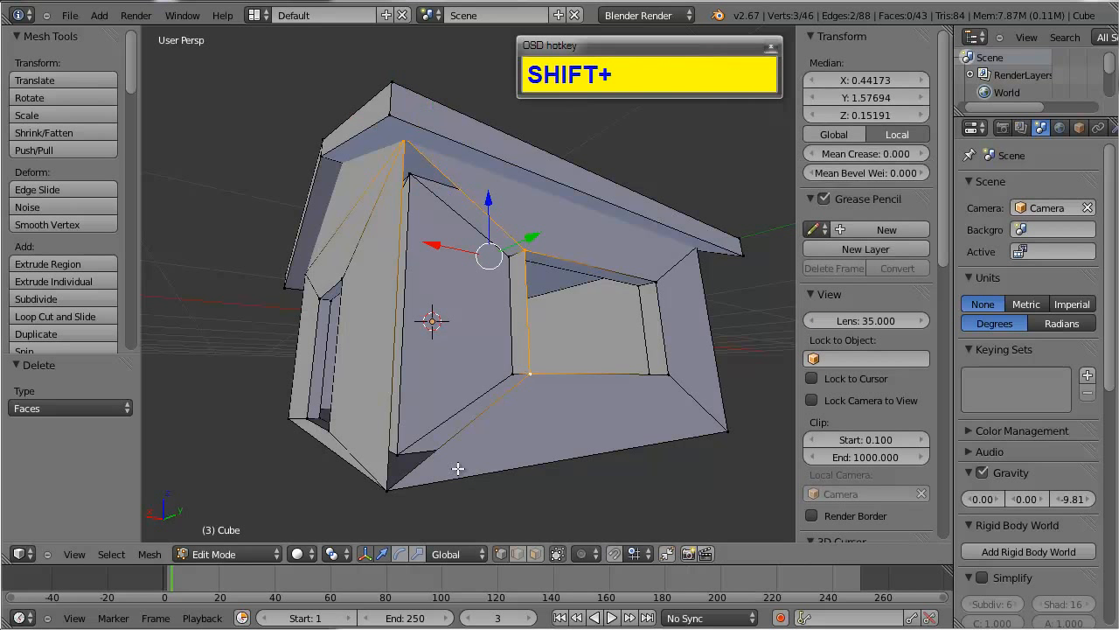
{"action": "right_click", "coordinate": [394, 478], "text": "shift"}
{"action": "key", "text": "shift+f"}
Step: Leave mesh editing and examine the window opening from outside and the opposite wall from inside the house
{"action": "left_click_drag", "start_coordinate": [502, 393], "coordinate": [531, 395], "text": "alt"}
{"action": "key", "text": "Tab"}
{"action": "scroll", "coordinate": [416, 418], "scroll_direction": "up", "scroll_amount": 2}
{"action": "scroll", "coordinate": [620, 337], "scroll_direction": "up", "scroll_amount": 3}
{"action": "scroll", "coordinate": [531, 395], "scroll_direction": "up", "scroll_amount": 1}
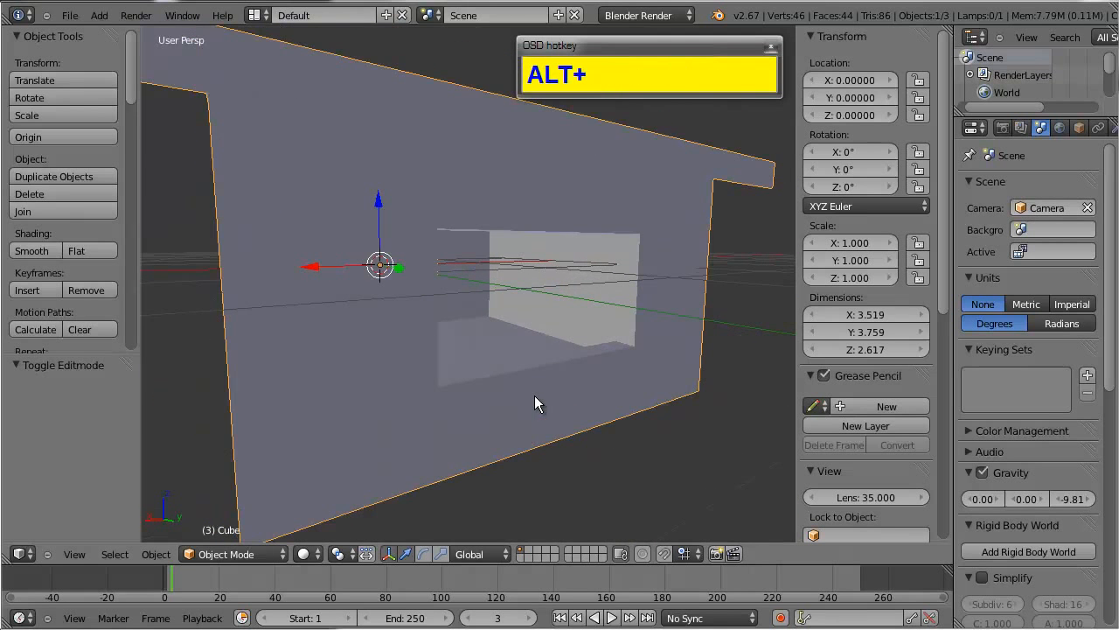
{"action": "scroll", "coordinate": [534, 395], "scroll_direction": "down", "scroll_amount": 4}
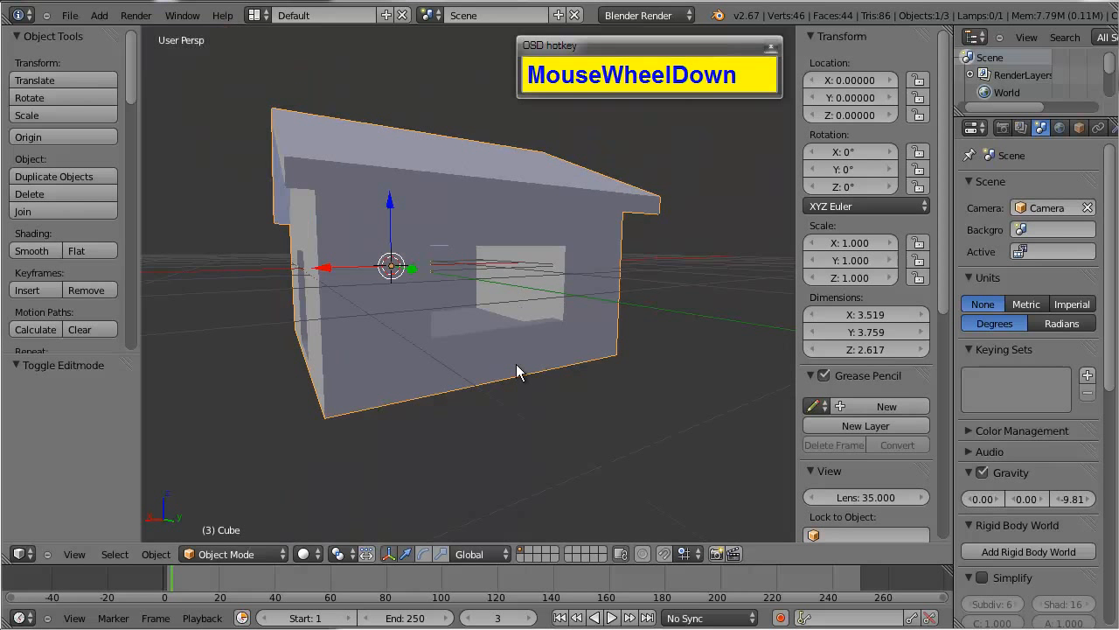
{"action": "scroll", "coordinate": [517, 372], "scroll_direction": "up", "scroll_amount": 2}
{"action": "left_click_drag", "start_coordinate": [516, 370], "coordinate": [393, 312], "text": "alt"}
{"action": "scroll", "coordinate": [462, 304], "scroll_direction": "down", "scroll_amount": 2}
{"action": "scroll", "coordinate": [569, 324], "scroll_direction": "up", "scroll_amount": 2}
{"action": "left_click_drag", "start_coordinate": [475, 300], "coordinate": [490, 263], "text": "alt"}
{"action": "scroll", "coordinate": [341, 304], "scroll_direction": "up", "scroll_amount": 2}
Step: In face selection, extrude the opposite side wall's inner face in place and scale the new face to 0.5
{"action": "key", "text": "Tab"}
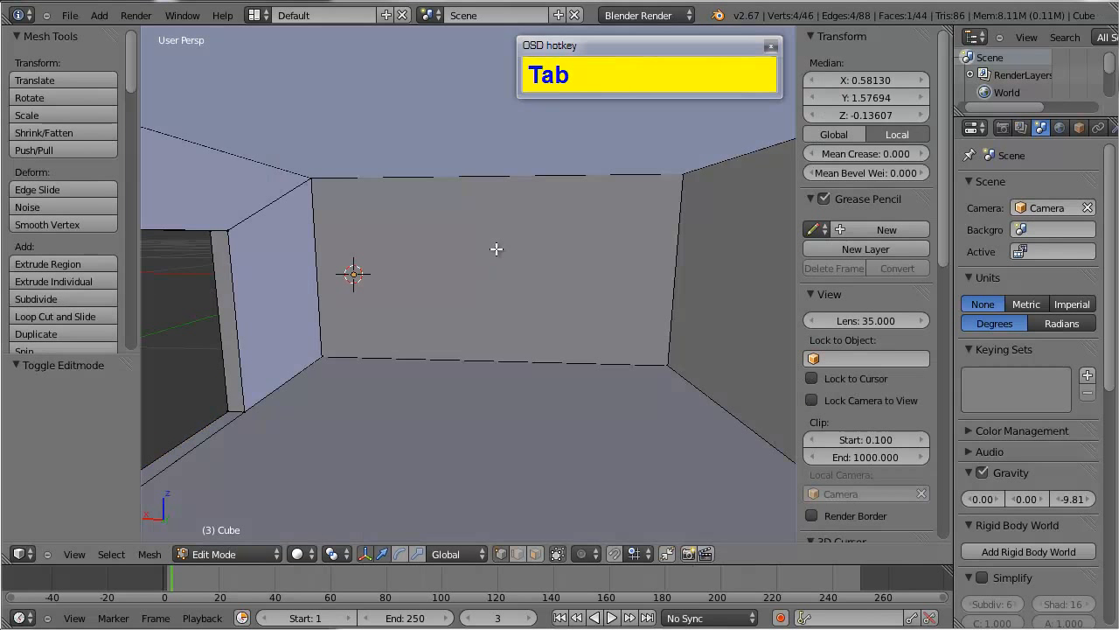
{"action": "left_click", "coordinate": [536, 556]}
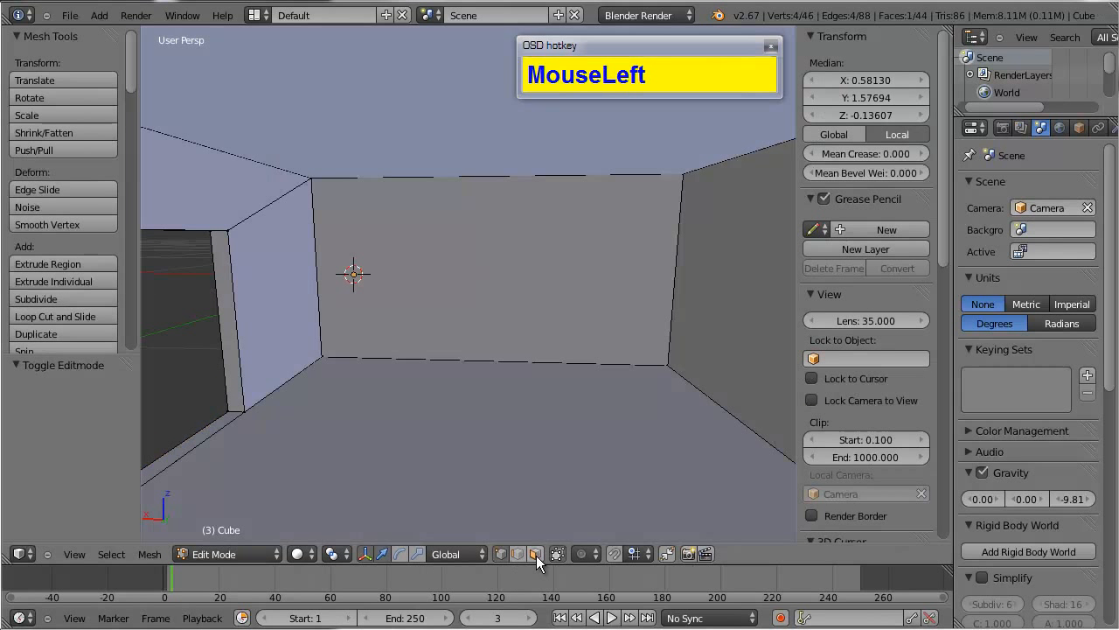
{"action": "right_click", "coordinate": [489, 210]}
{"action": "key", "text": "e"}
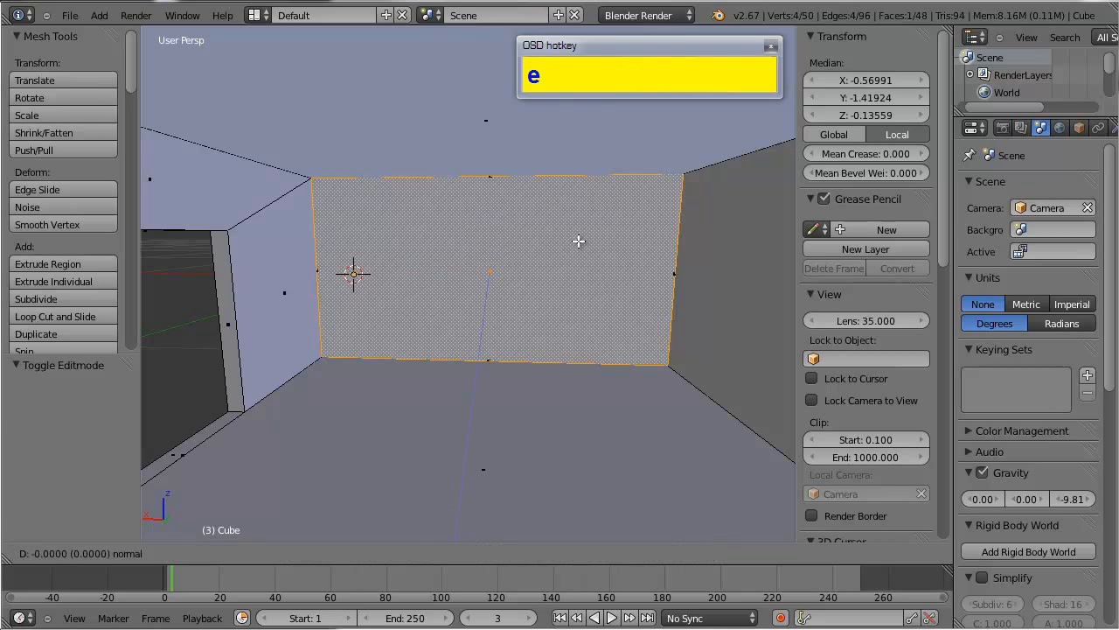
{"action": "right_click", "coordinate": [552, 248]}
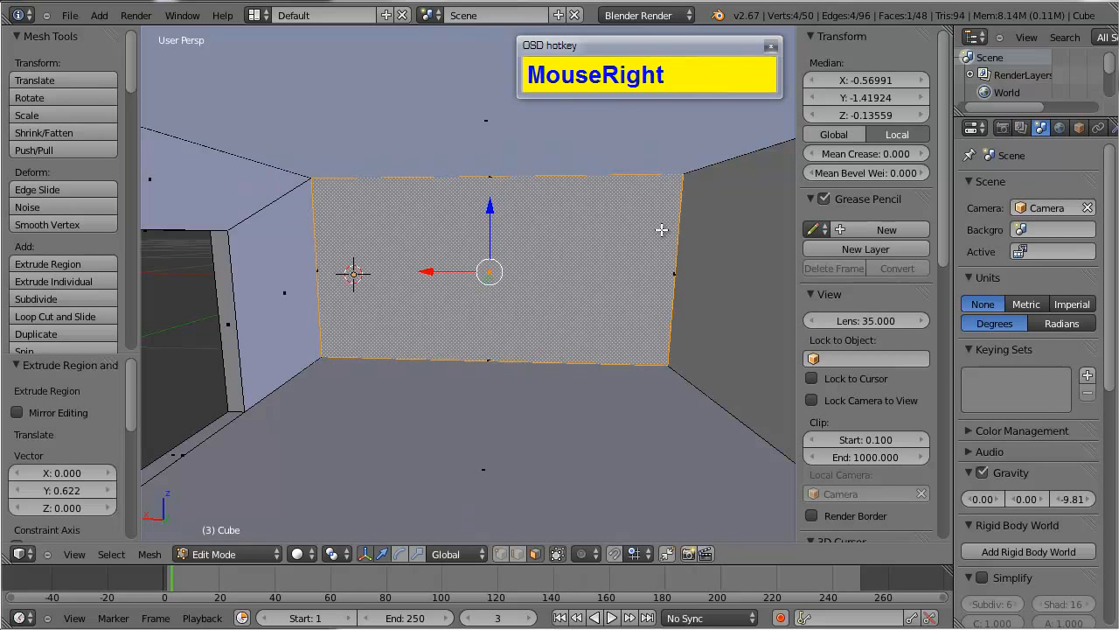
{"action": "key", "text": "s"}
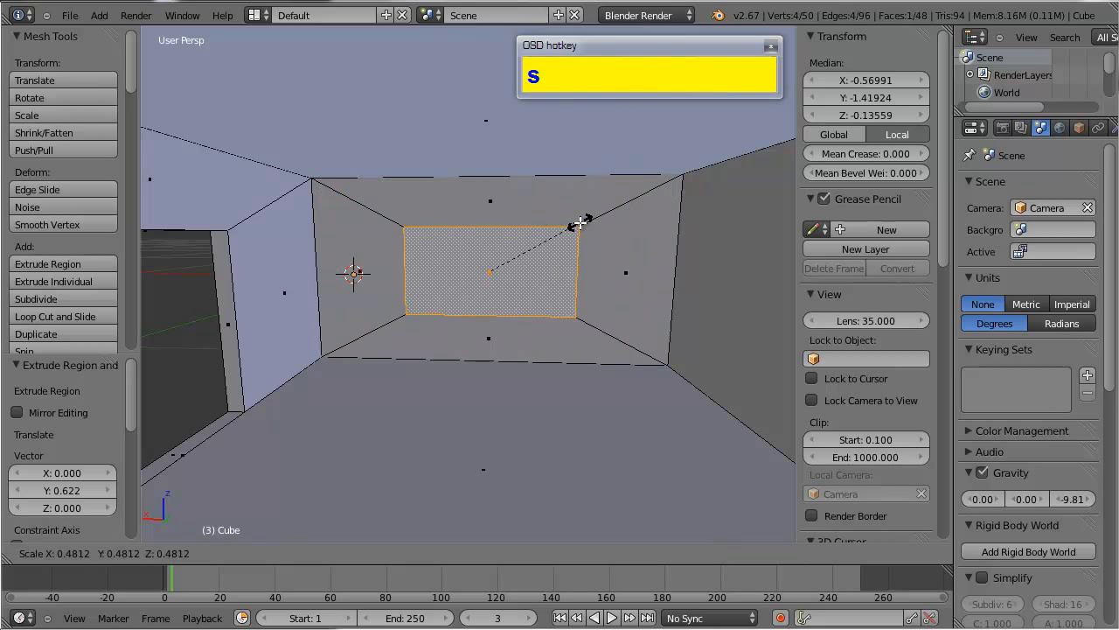
{"action": "type", "text": ".5"}
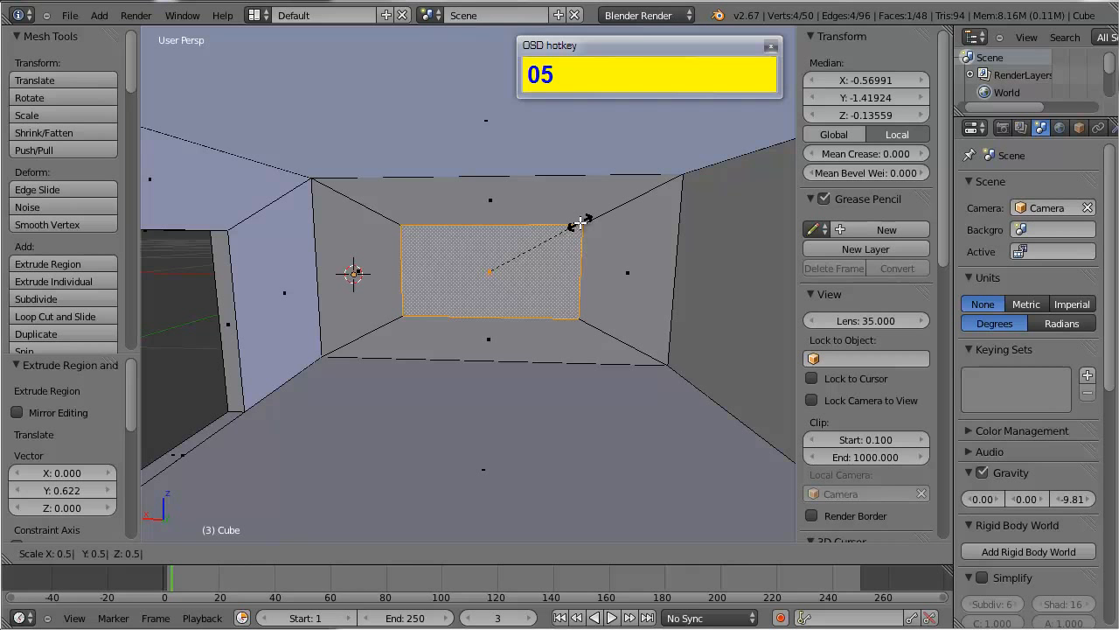
{"action": "key", "text": "Return"}
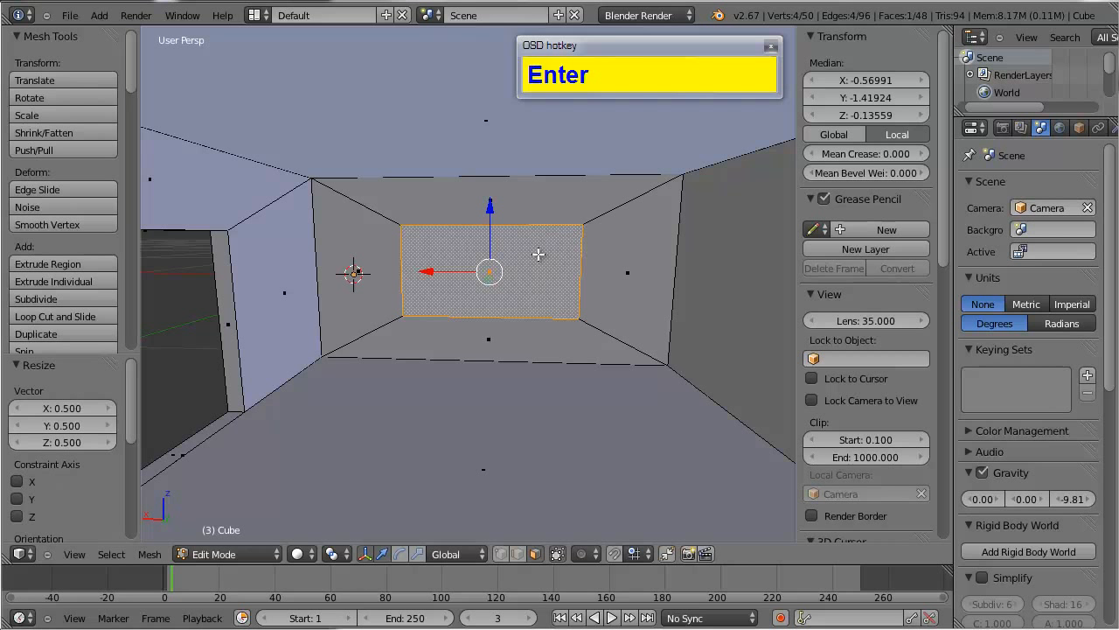
Step: Copy the median Y coordinate of the opposite side wall's outer face
{"action": "left_click_drag", "start_coordinate": [538, 254], "coordinate": [559, 310], "text": "alt"}
{"action": "scroll", "coordinate": [495, 315], "scroll_direction": "down", "scroll_amount": 3}
{"action": "right_click", "coordinate": [495, 315]}
{"action": "left_click", "coordinate": [889, 98]}
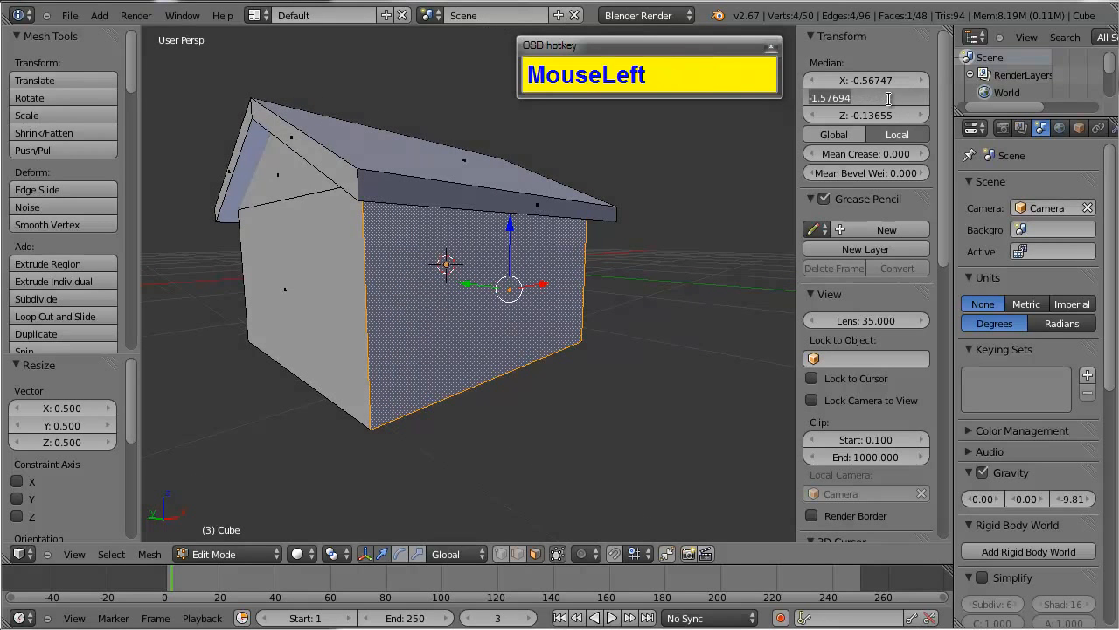
{"action": "key", "text": "ctrl+c"}
{"action": "left_click", "coordinate": [755, 167]}
Step: Extrude the scaled-down inner wall face in place and set its median Y to the copied value, -1.57694
{"action": "left_click_drag", "start_coordinate": [755, 167], "coordinate": [390, 281], "text": "alt"}
{"action": "scroll", "coordinate": [437, 301], "scroll_direction": "up", "scroll_amount": 5}
{"action": "left_click_drag", "start_coordinate": [479, 310], "coordinate": [523, 338], "text": "alt"}
{"action": "scroll", "coordinate": [417, 314], "scroll_direction": "down", "scroll_amount": 5}
{"action": "scroll", "coordinate": [754, 337], "scroll_direction": "up", "scroll_amount": 5}
{"action": "scroll", "coordinate": [523, 338], "scroll_direction": "up", "scroll_amount": 4}
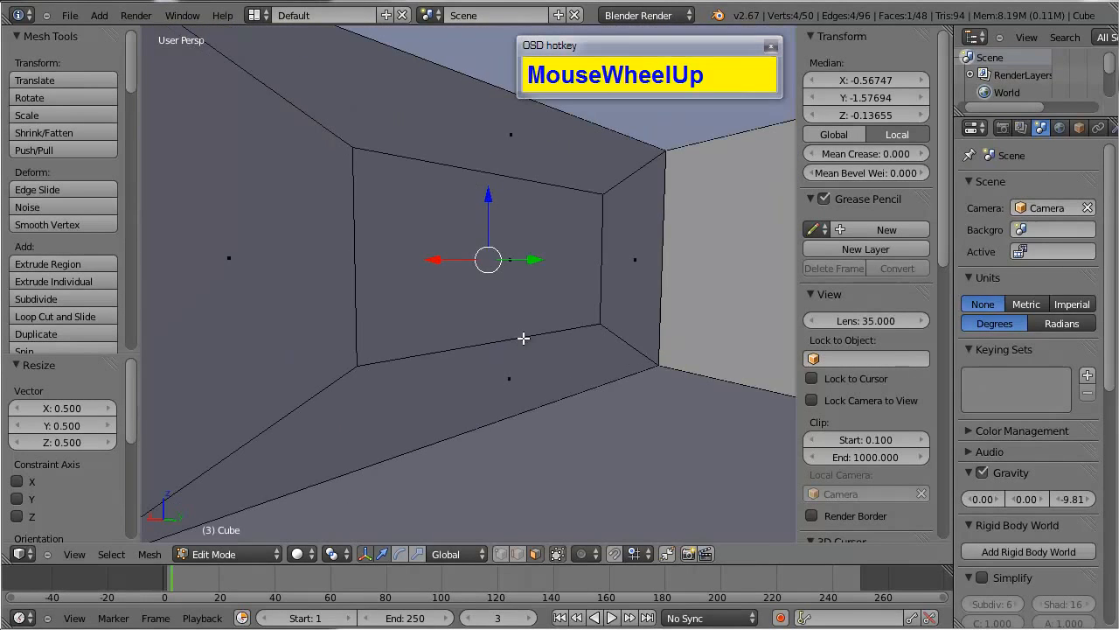
{"action": "right_click", "coordinate": [489, 289]}
{"action": "left_click_drag", "start_coordinate": [420, 333], "coordinate": [490, 263], "text": "alt"}
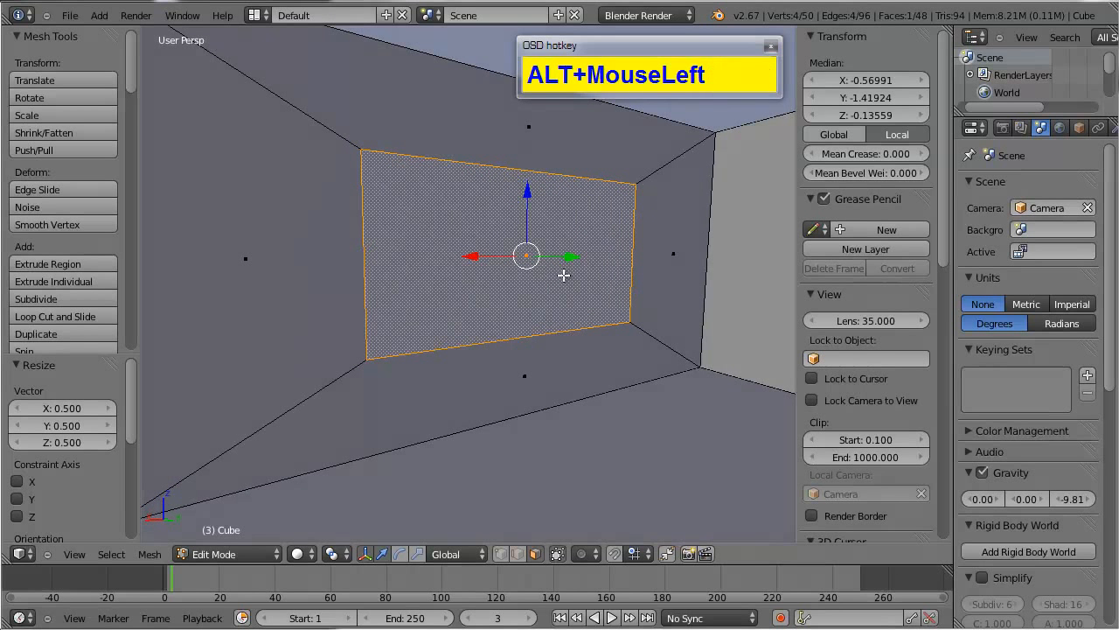
{"action": "key", "text": "e"}
{"action": "right_click", "coordinate": [521, 260]}
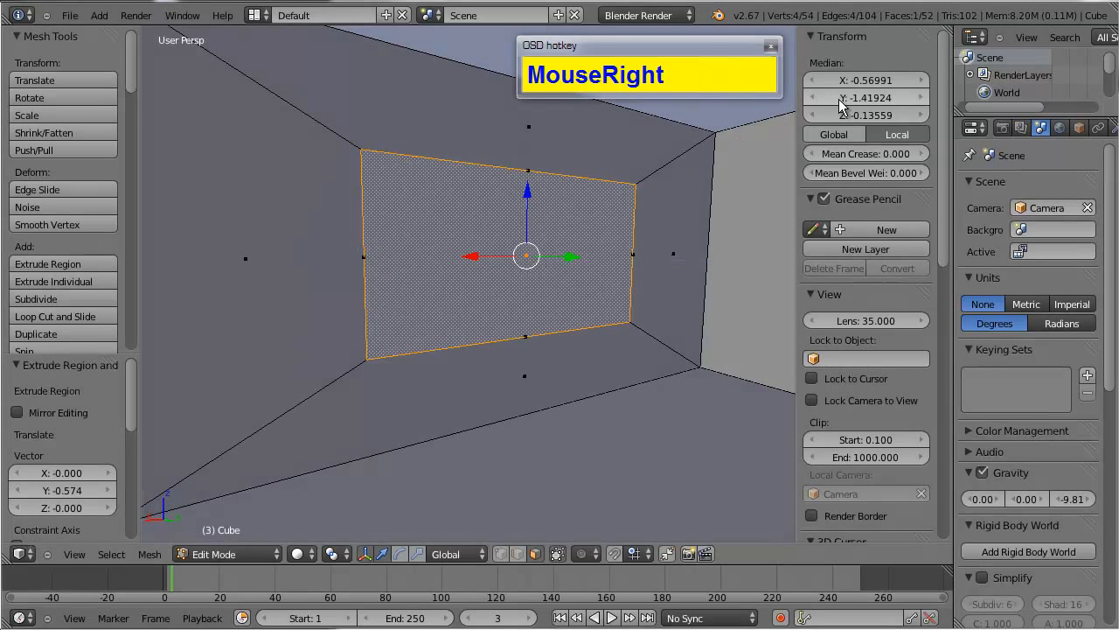
{"action": "left_click", "coordinate": [861, 97]}
{"action": "key", "text": "ctrl+v"}
{"action": "left_click", "coordinate": [866, 70]}
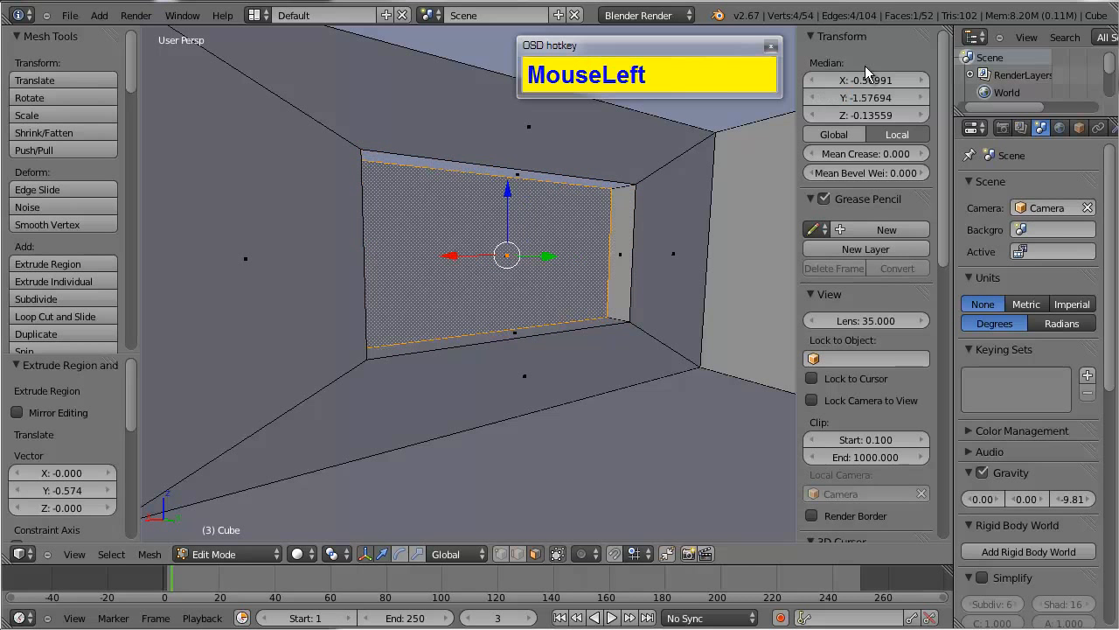
Step: Delete the extruded window face and the outer wall face behind it to open the second window
{"action": "key", "text": "alt+x"}
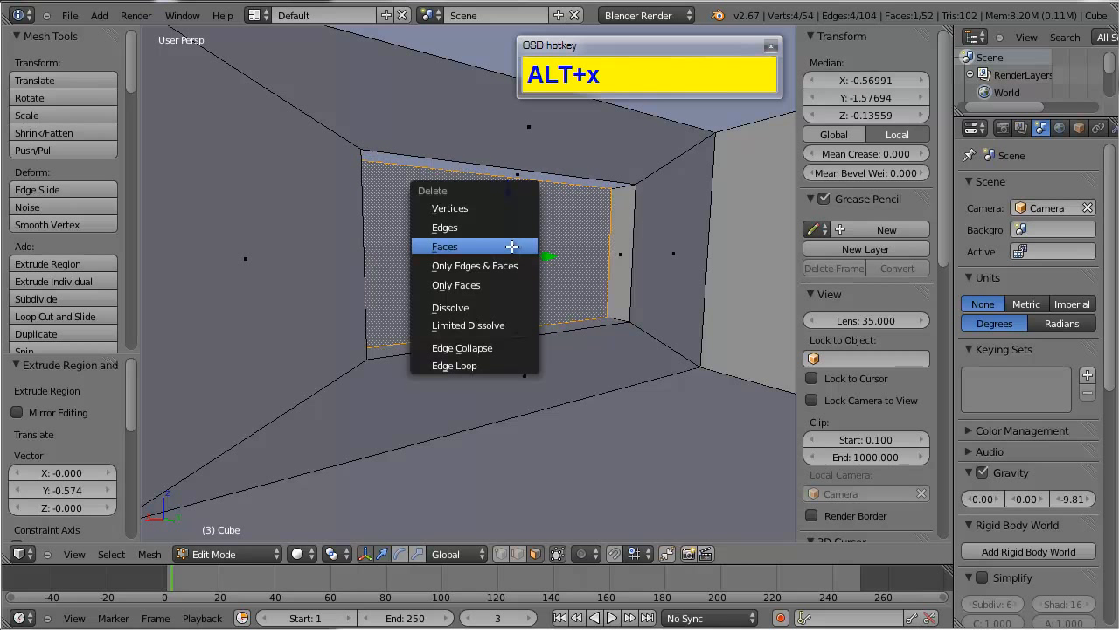
{"action": "left_click", "coordinate": [511, 246]}
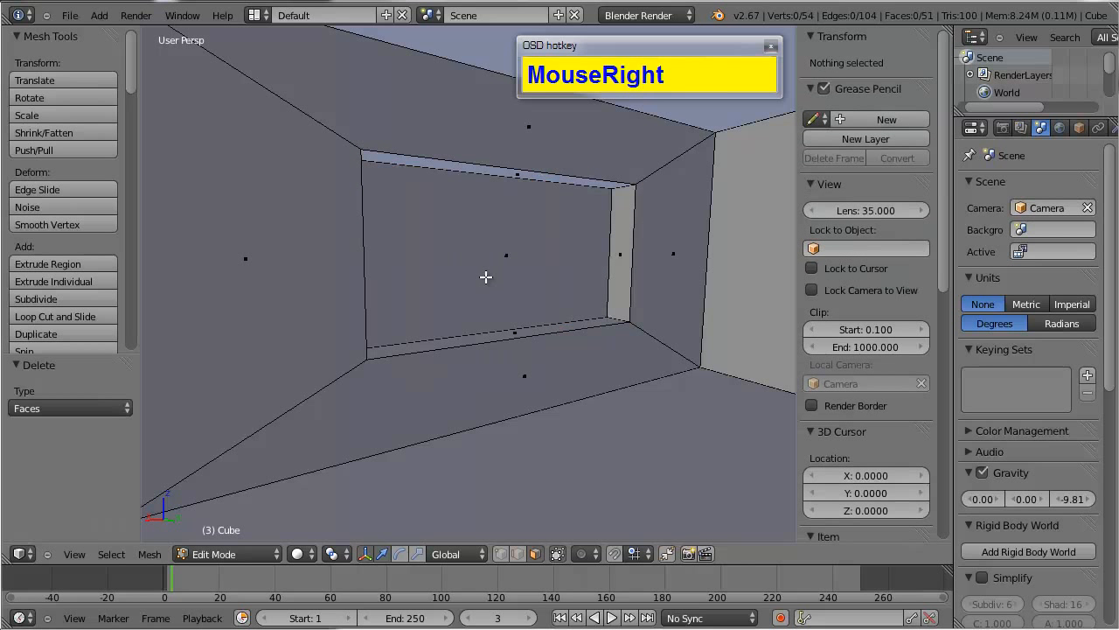
{"action": "right_click", "coordinate": [486, 277]}
{"action": "left_click_drag", "start_coordinate": [371, 263], "coordinate": [645, 267], "text": "alt"}
{"action": "scroll", "coordinate": [467, 262], "scroll_direction": "down", "scroll_amount": 5}
{"action": "left_click_drag", "start_coordinate": [467, 262], "coordinate": [528, 280], "text": "alt"}
{"action": "key", "text": "x"}
{"action": "left_click", "coordinate": [572, 252]}
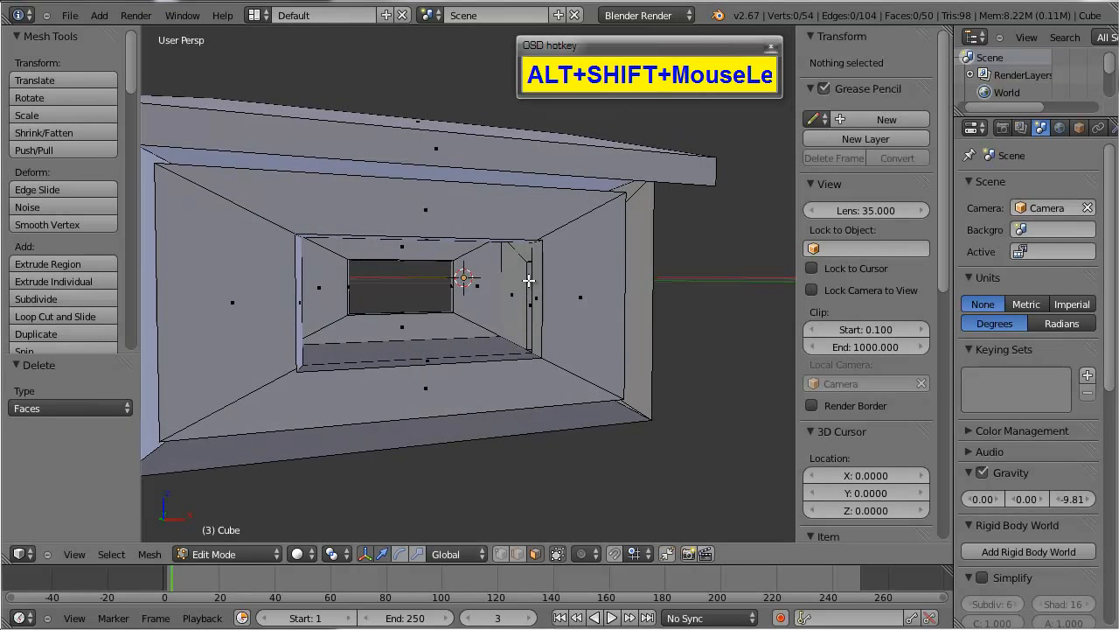
Step: Using vertex selection in wireframe, fill a face between the second window's outer vertical edge and the wall's corner at the door end
{"action": "left_click", "coordinate": [500, 553]}
{"action": "mouse_move", "coordinate": [575, 418]}
{"action": "left_mouse_down", "text": "alt+shift"}
{"action": "mouse_move", "coordinate": [607, 395]}
{"action": "mouse_move", "coordinate": [629, 358]}
{"action": "mouse_move", "coordinate": [655, 210]}
{"action": "left_mouse_up", "text": "alt+shift"}
{"action": "key", "text": "z"}
{"action": "right_click", "coordinate": [669, 188]}
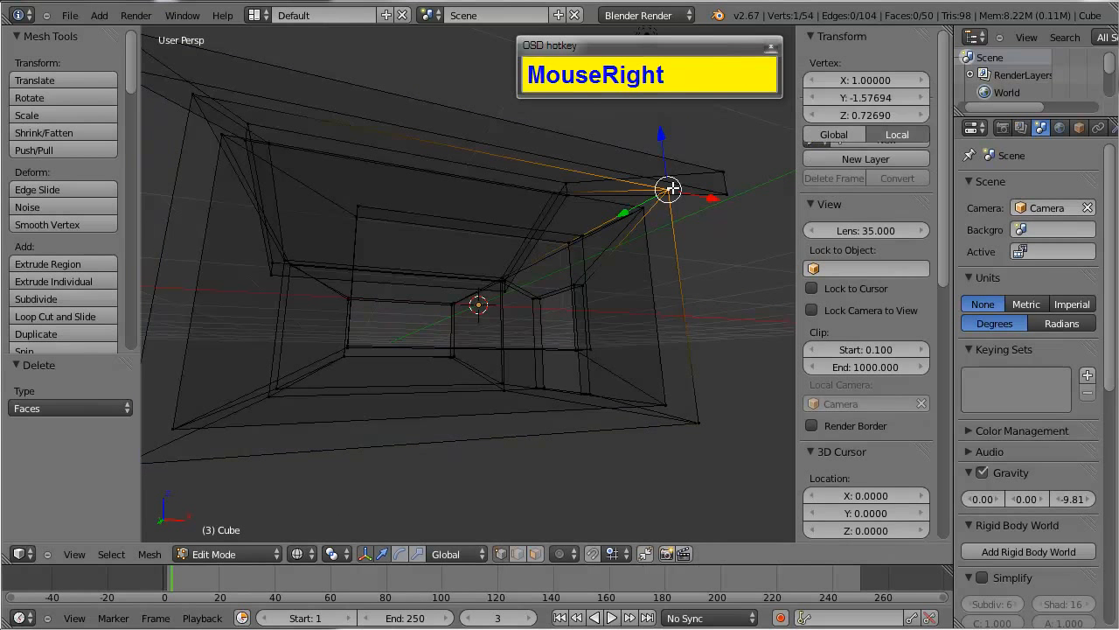
{"action": "right_click", "coordinate": [570, 237], "text": "shift"}
{"action": "key", "text": "ctrl+z"}
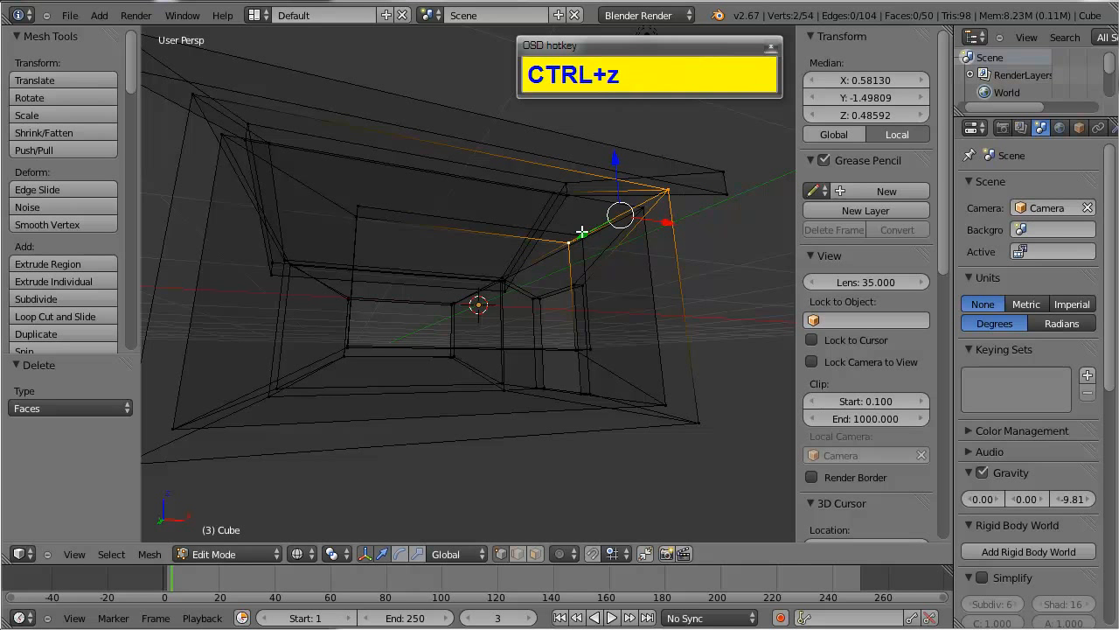
{"action": "right_click", "coordinate": [582, 231], "text": "shift"}
{"action": "right_click", "coordinate": [597, 387], "text": "shift"}
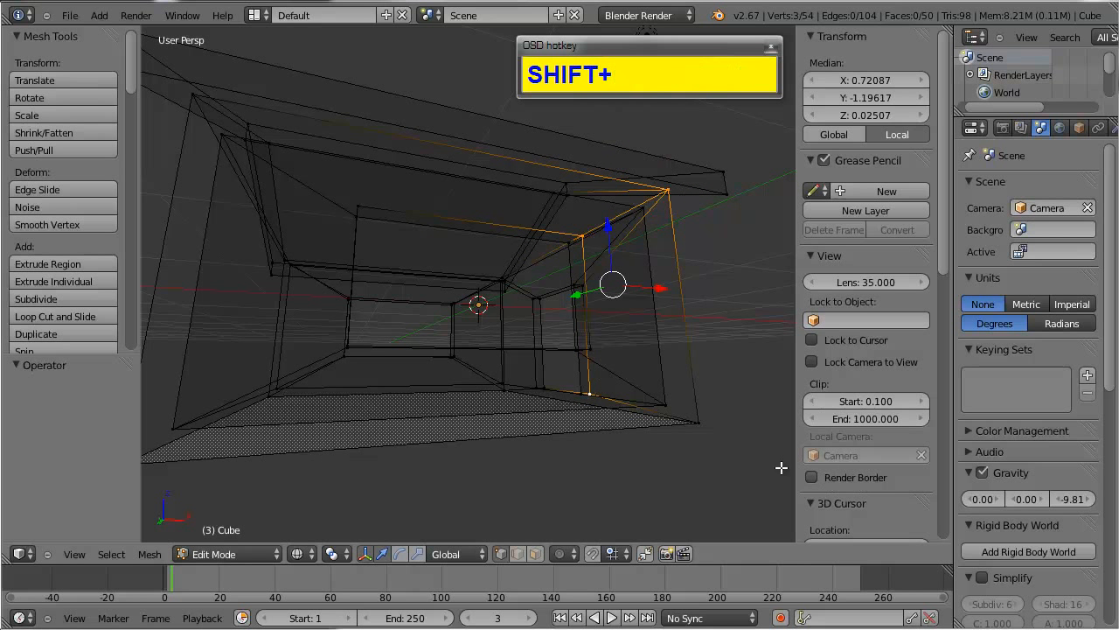
{"action": "right_click", "coordinate": [710, 428], "text": "shift"}
{"action": "left_click_drag", "start_coordinate": [635, 432], "coordinate": [690, 442], "text": "alt"}
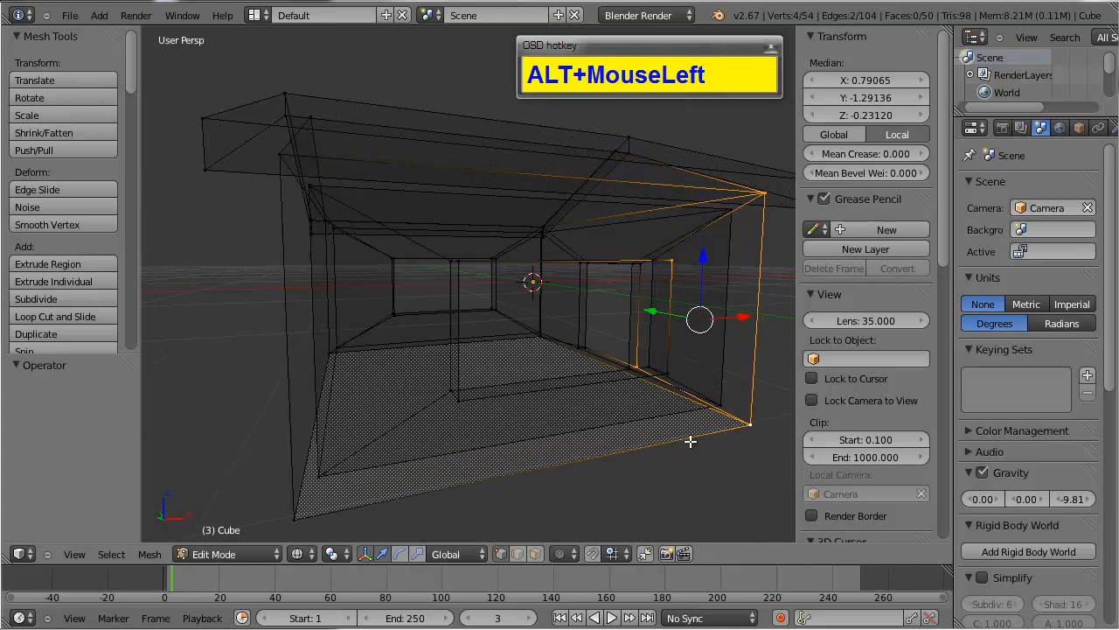
{"action": "right_click", "coordinate": [639, 363], "text": "shift"}
{"action": "right_click", "coordinate": [669, 374], "text": "shift"}
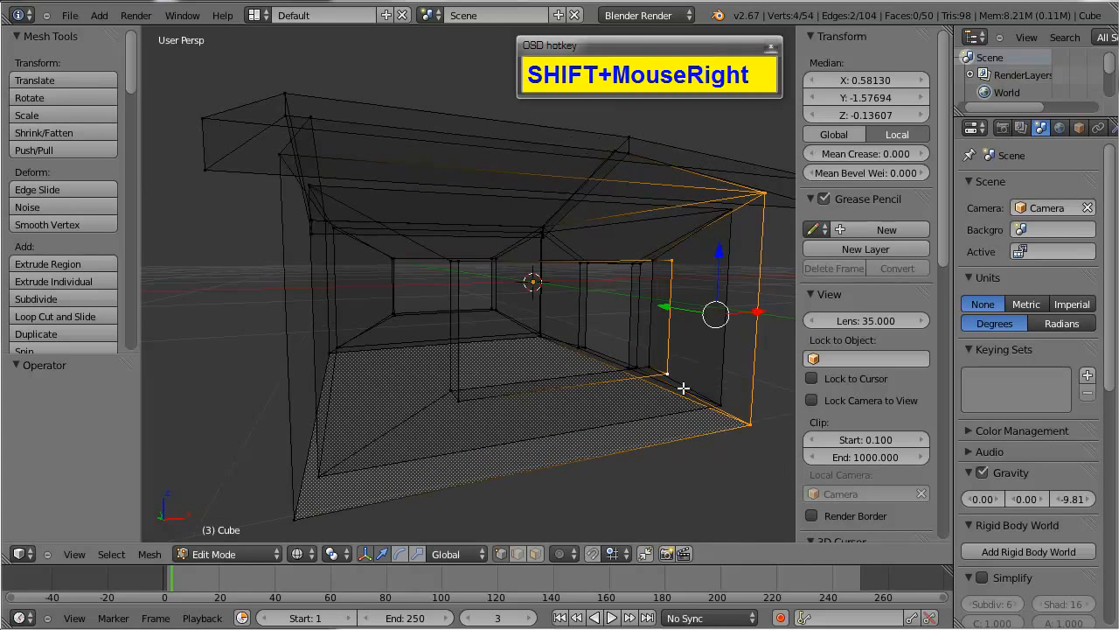
{"action": "key", "text": "f"}
Step: Fill a four-vertex face above the second window, between the opening's outer upper edge and the outer wall's upper edge
{"action": "left_click_drag", "start_coordinate": [677, 418], "coordinate": [567, 426], "text": "alt"}
{"action": "scroll", "coordinate": [623, 388], "scroll_direction": "down", "scroll_amount": 2}
{"action": "scroll", "coordinate": [527, 438], "scroll_direction": "up", "scroll_amount": 2}
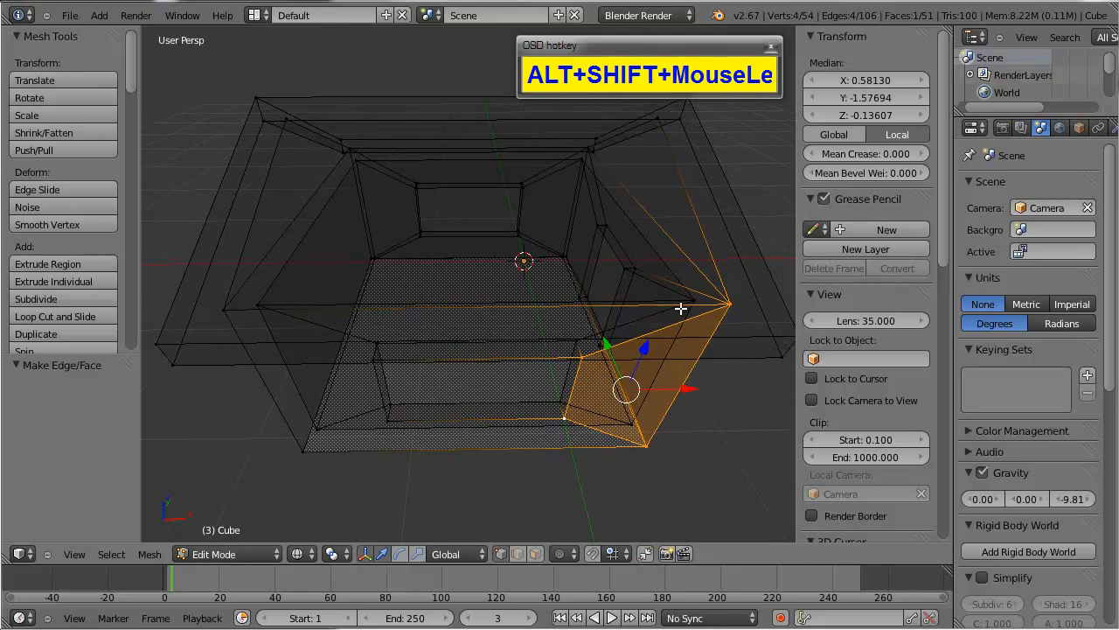
{"action": "right_click", "coordinate": [732, 306]}
{"action": "right_click", "coordinate": [590, 354], "text": "shift"}
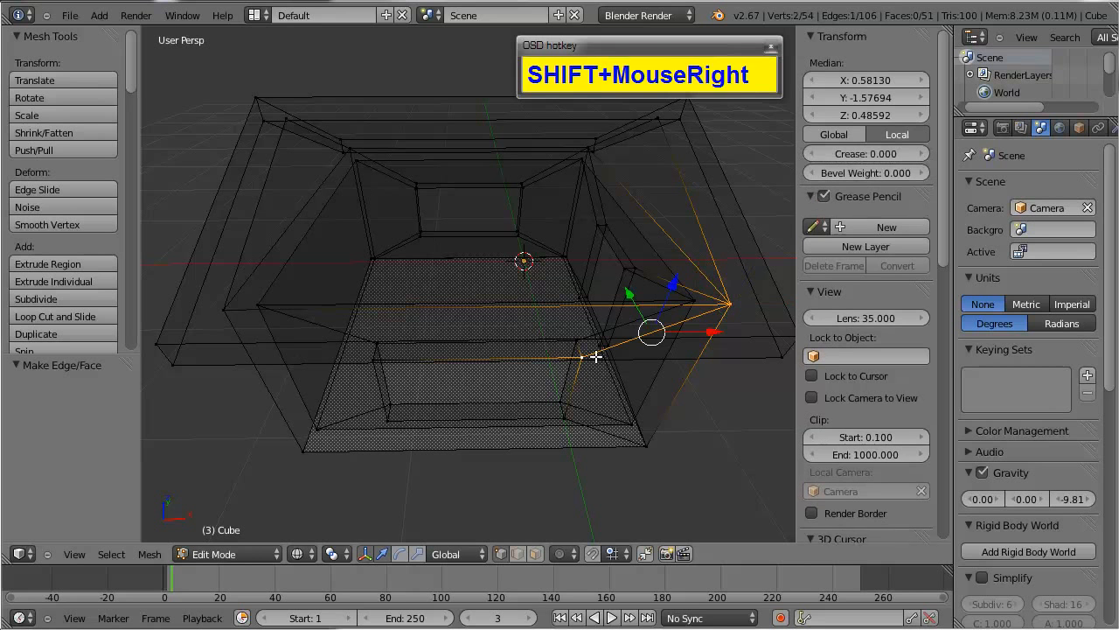
{"action": "right_click", "coordinate": [373, 360], "text": "shift"}
{"action": "right_click", "coordinate": [225, 310], "text": "shift"}
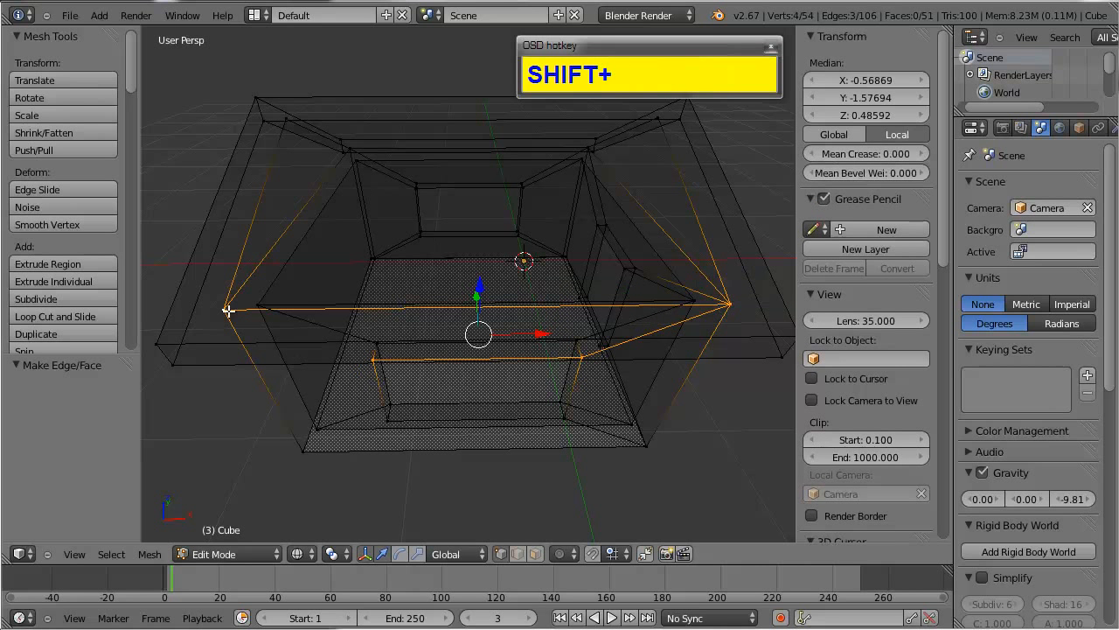
{"action": "key", "text": "shift+f"}
Step: Fill a four-vertex face between the second window's other outer vertical edge and the wall corner away from the door
{"action": "left_click_drag", "start_coordinate": [265, 320], "coordinate": [324, 330], "text": "alt"}
{"action": "right_click", "coordinate": [360, 346]}
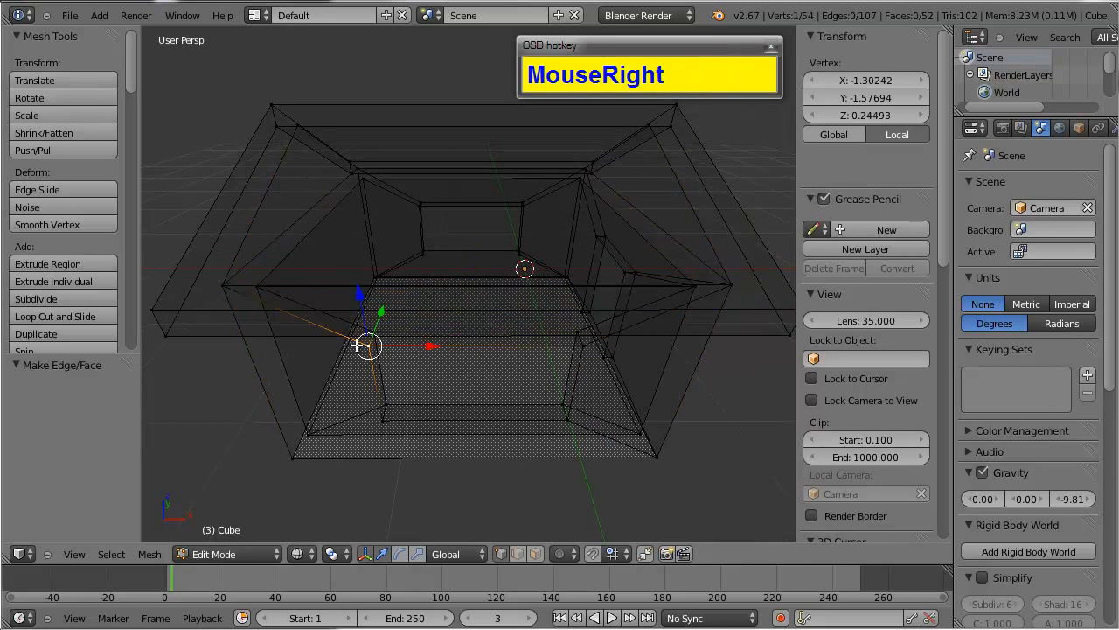
{"action": "right_click", "coordinate": [228, 311], "text": "shift"}
{"action": "right_click", "coordinate": [290, 458], "text": "shift"}
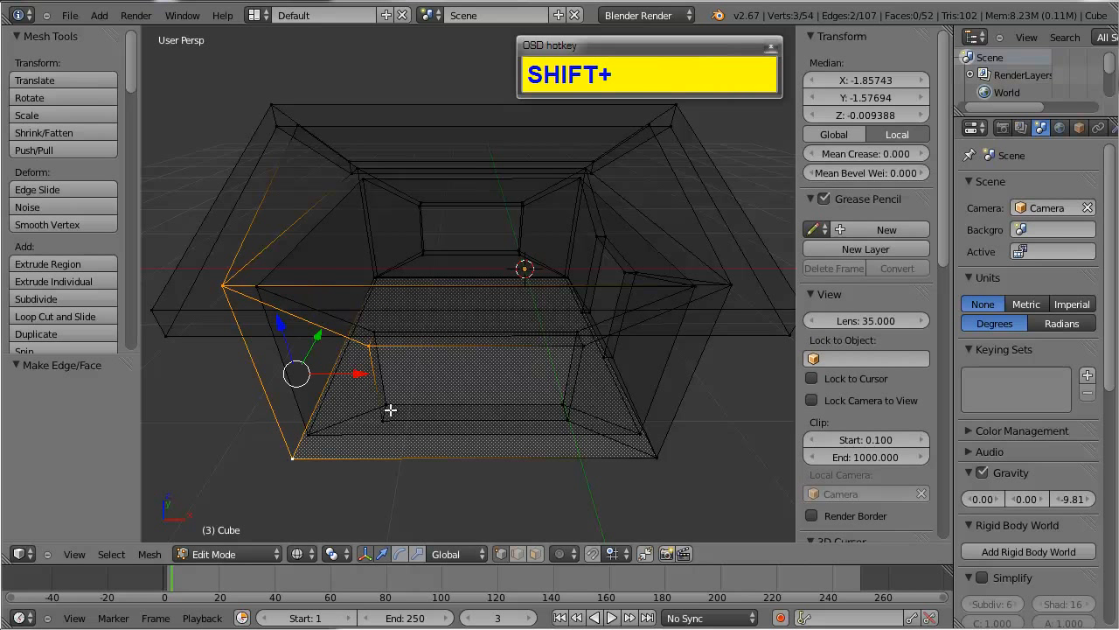
{"action": "right_click", "coordinate": [382, 419], "text": "shift"}
{"action": "key", "text": "shift+f"}
Step: Fill a four-vertex face below the second window, between the opening's outer lower edge and the outer wall's bottom edge
{"action": "right_click", "coordinate": [386, 416]}
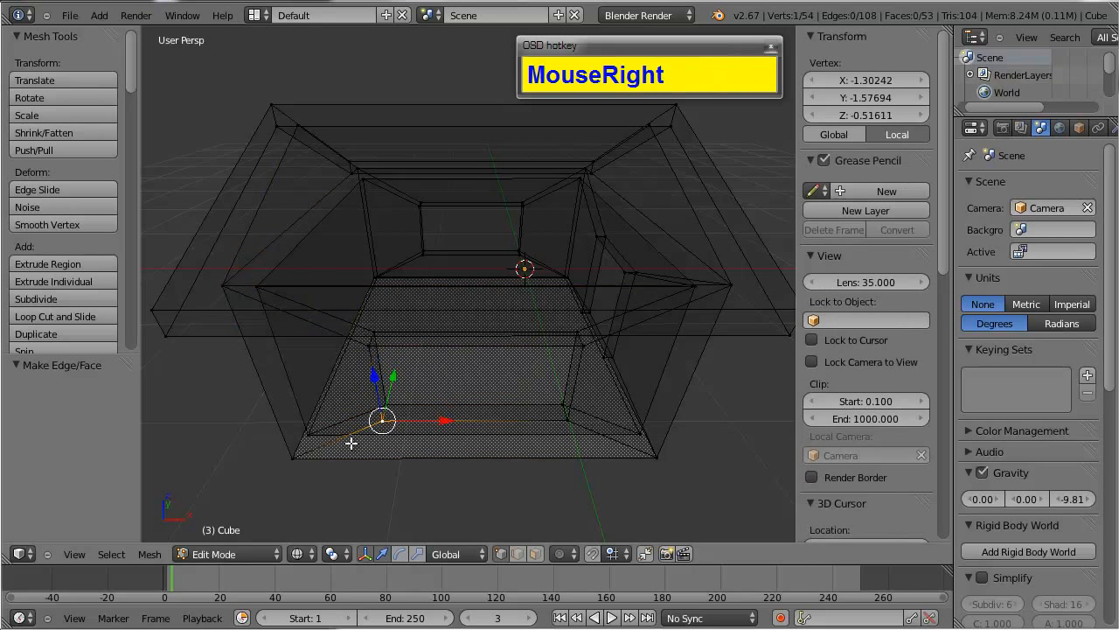
{"action": "right_click", "coordinate": [306, 461], "text": "shift"}
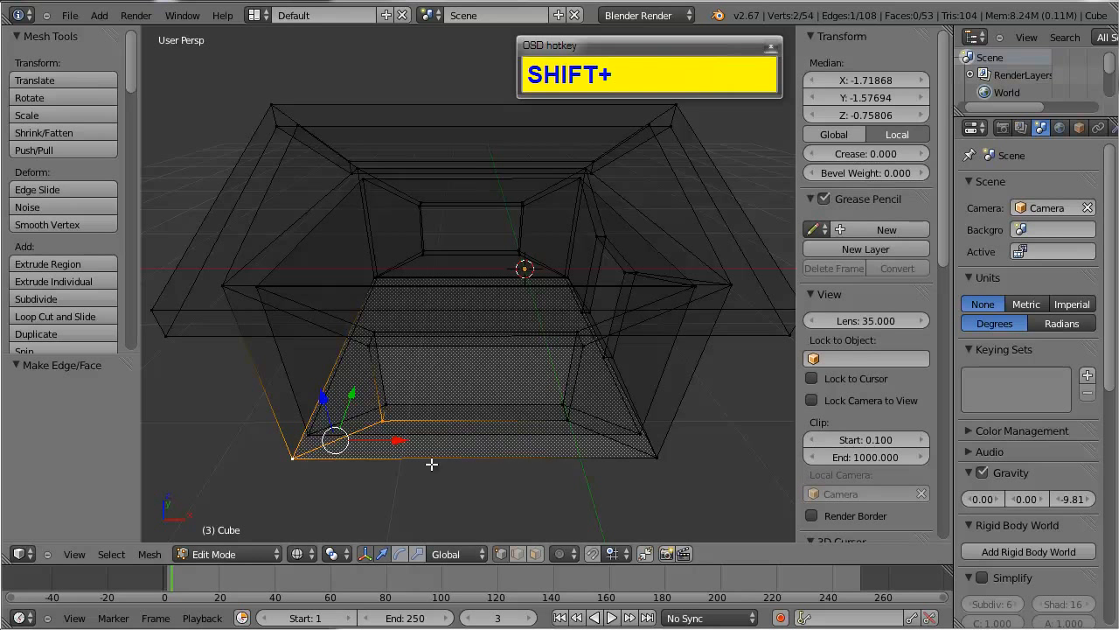
{"action": "right_click", "coordinate": [641, 463], "text": "shift"}
{"action": "right_click", "coordinate": [567, 421], "text": "shift"}
{"action": "key", "text": "f"}
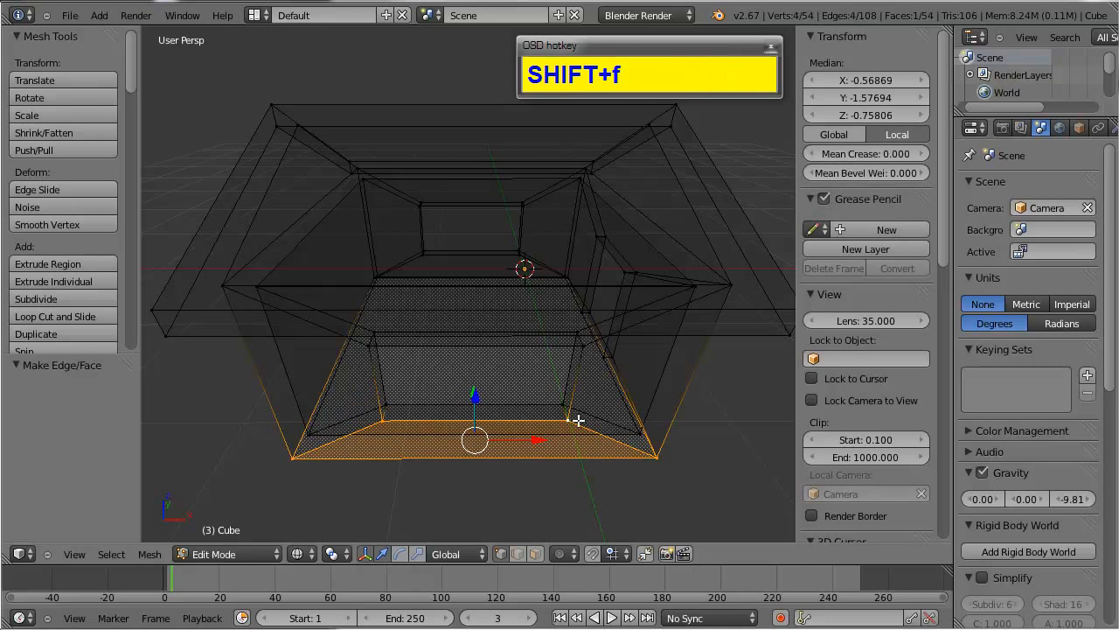
Step: Leave mesh editing, return to solid display and examine the house through both window openings
{"action": "key", "text": "Tab"}
{"action": "mouse_move", "coordinate": [607, 429]}
{"action": "left_mouse_down", "text": "alt"}
{"action": "mouse_move", "coordinate": [502, 355]}
{"action": "mouse_move", "coordinate": [536, 363]}
{"action": "mouse_move", "coordinate": [454, 358]}
{"action": "mouse_move", "coordinate": [436, 314]}
{"action": "mouse_move", "coordinate": [508, 336]}
{"action": "mouse_move", "coordinate": [689, 350]}
{"action": "mouse_move", "coordinate": [670, 305]}
{"action": "mouse_move", "coordinate": [559, 338]}
{"action": "mouse_move", "coordinate": [365, 361]}
{"action": "mouse_move", "coordinate": [406, 371]}
{"action": "mouse_move", "coordinate": [389, 357]}
{"action": "mouse_move", "coordinate": [401, 328]}
{"action": "mouse_move", "coordinate": [461, 334]}
{"action": "mouse_move", "coordinate": [412, 324]}
{"action": "mouse_move", "coordinate": [538, 355]}
{"action": "mouse_move", "coordinate": [555, 350]}
{"action": "mouse_move", "coordinate": [431, 340]}
{"action": "mouse_move", "coordinate": [289, 353]}
{"action": "mouse_move", "coordinate": [291, 303]}
{"action": "mouse_move", "coordinate": [322, 325]}
{"action": "mouse_move", "coordinate": [366, 325]}
{"action": "left_mouse_up", "text": "alt"}
{"action": "key", "text": "z"}
{"action": "scroll", "coordinate": [364, 353], "scroll_direction": "up", "scroll_amount": 3}
{"action": "scroll", "coordinate": [389, 358], "scroll_direction": "up", "scroll_amount": 4}
{"action": "scroll", "coordinate": [400, 329], "scroll_direction": "down", "scroll_amount": 6}
{"action": "scroll", "coordinate": [459, 335], "scroll_direction": "up", "scroll_amount": 5}
{"action": "scroll", "coordinate": [463, 343], "scroll_direction": "down", "scroll_amount": 6}
{"action": "scroll", "coordinate": [556, 351], "scroll_direction": "up", "scroll_amount": 4}
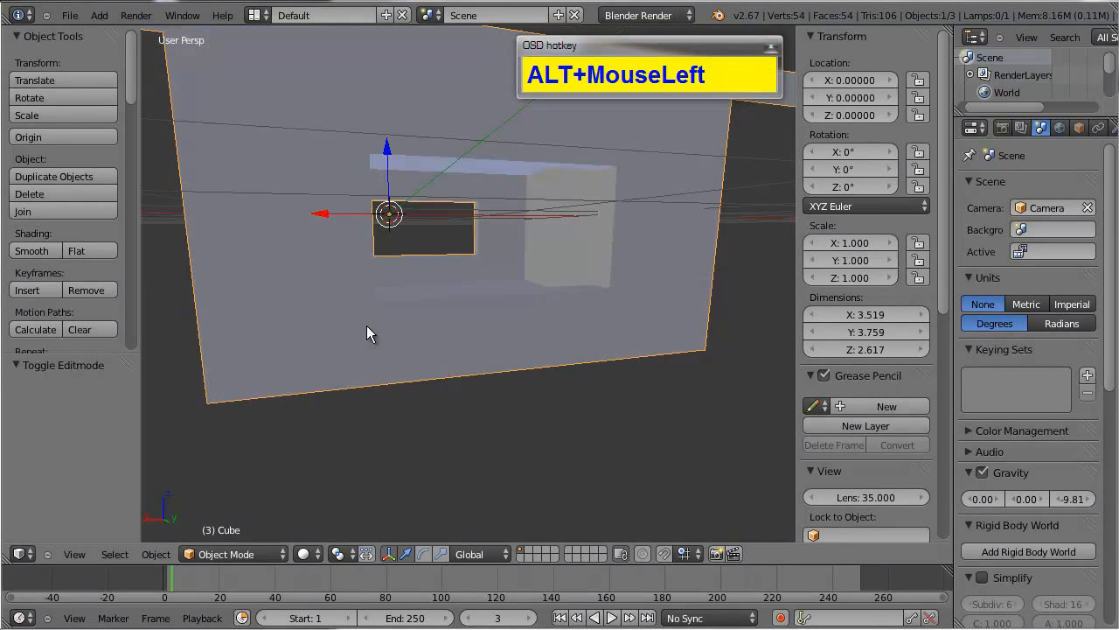
Step: Enter mesh editing on the house with the first side-wall window opening in close view
{"action": "key", "text": "Tab"}
{"action": "scroll", "coordinate": [520, 265], "scroll_direction": "up", "scroll_amount": 4}
{"action": "left_click_drag", "start_coordinate": [519, 265], "coordinate": [650, 196], "text": "alt"}
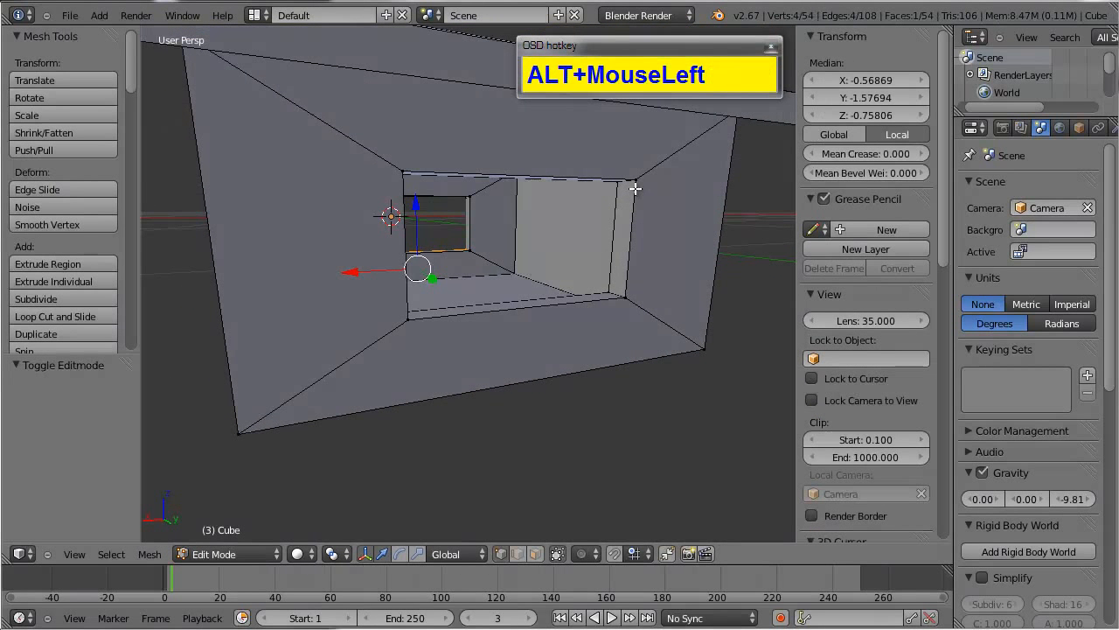
{"action": "right_click", "coordinate": [635, 184]}
{"action": "right_click", "coordinate": [631, 297], "text": "shift"}
{"action": "right_click", "coordinate": [605, 285], "text": "shift"}
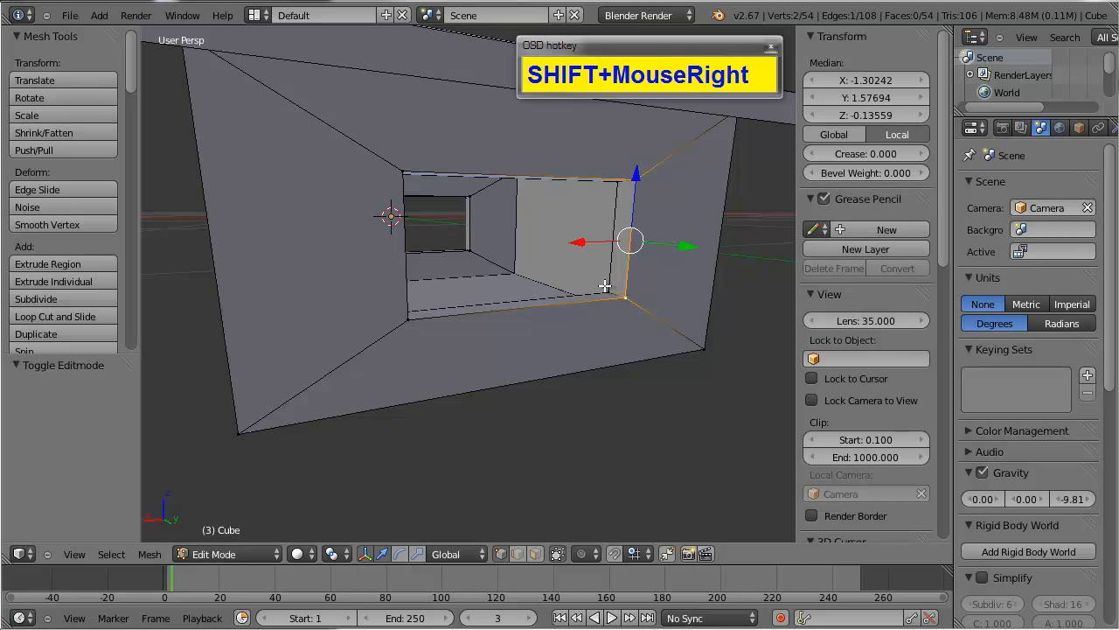
{"action": "right_click", "coordinate": [608, 294], "text": "shift"}
{"action": "right_click", "coordinate": [615, 184], "text": "shift"}
{"action": "left_click_drag", "start_coordinate": [616, 183], "coordinate": [330, 229], "text": "alt"}
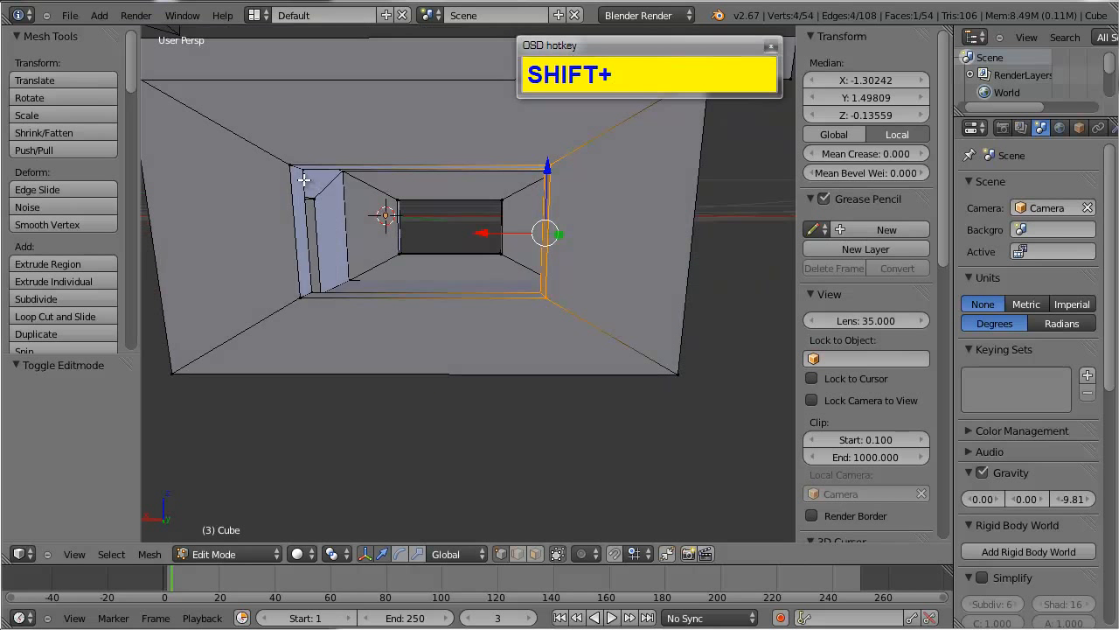
{"action": "key", "text": "z"}
{"action": "key", "text": "ctrl+z"}
{"action": "key", "text": "z"}
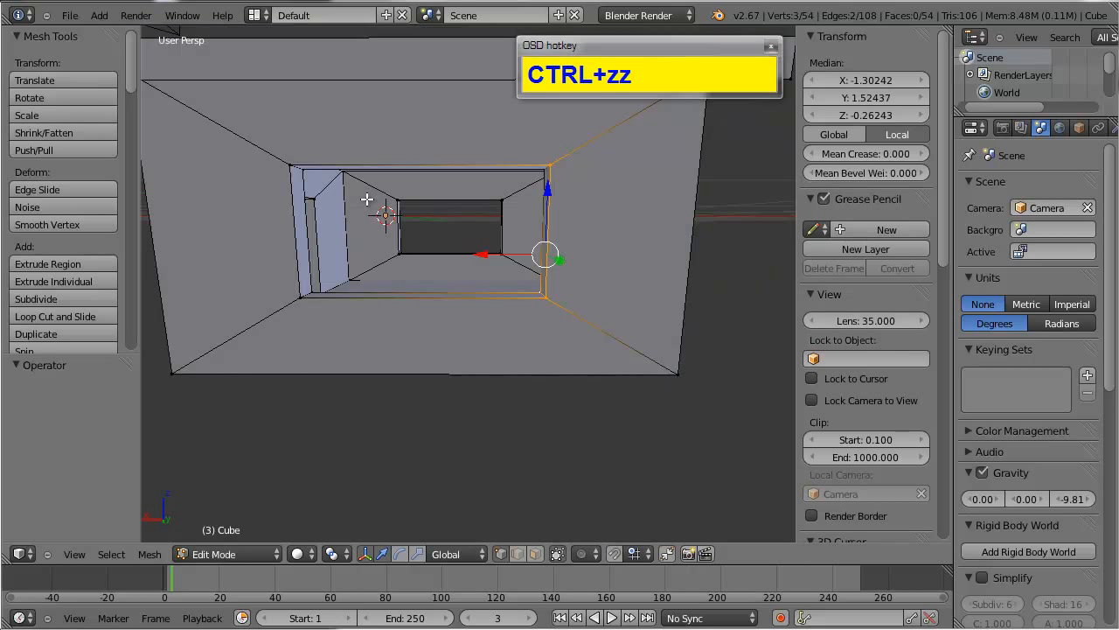
{"action": "mouse_move", "coordinate": [387, 210]}
{"action": "left_mouse_down", "text": "alt"}
{"action": "mouse_move", "coordinate": [440, 205]}
{"action": "mouse_move", "coordinate": [399, 202]}
{"action": "left_mouse_up", "text": "alt"}
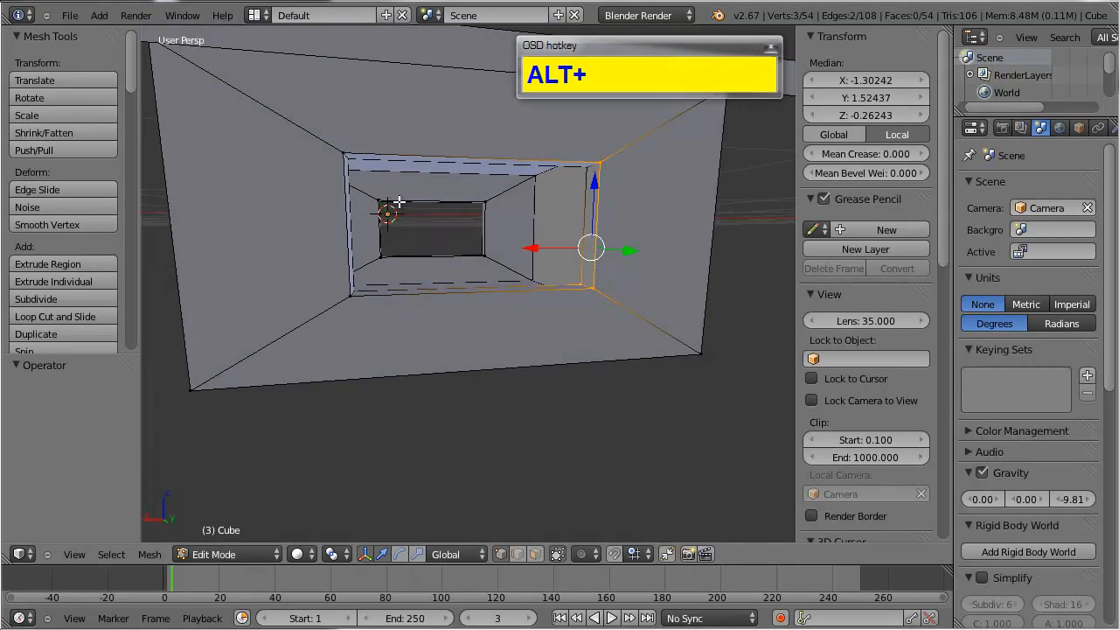
{"action": "right_click", "coordinate": [376, 151], "text": "alt+shift"}
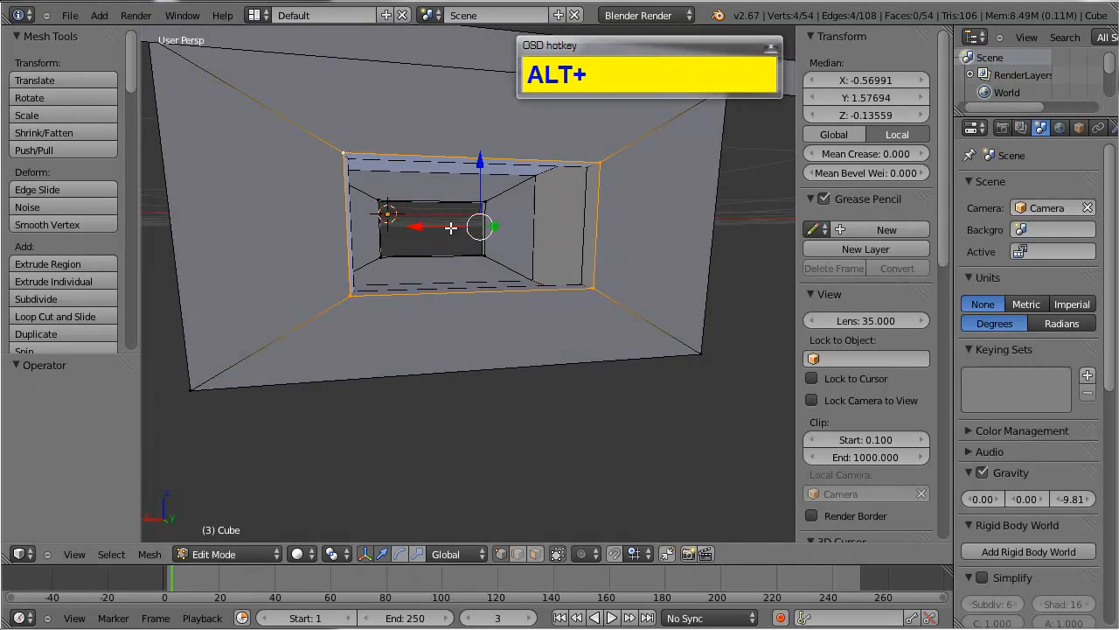
{"action": "right_click", "coordinate": [583, 210], "text": "alt+shift"}
{"action": "left_click_drag", "start_coordinate": [583, 210], "coordinate": [550, 228], "text": "alt"}
{"action": "key", "text": "ctrl+z"}
{"action": "key", "text": "shift+d"}
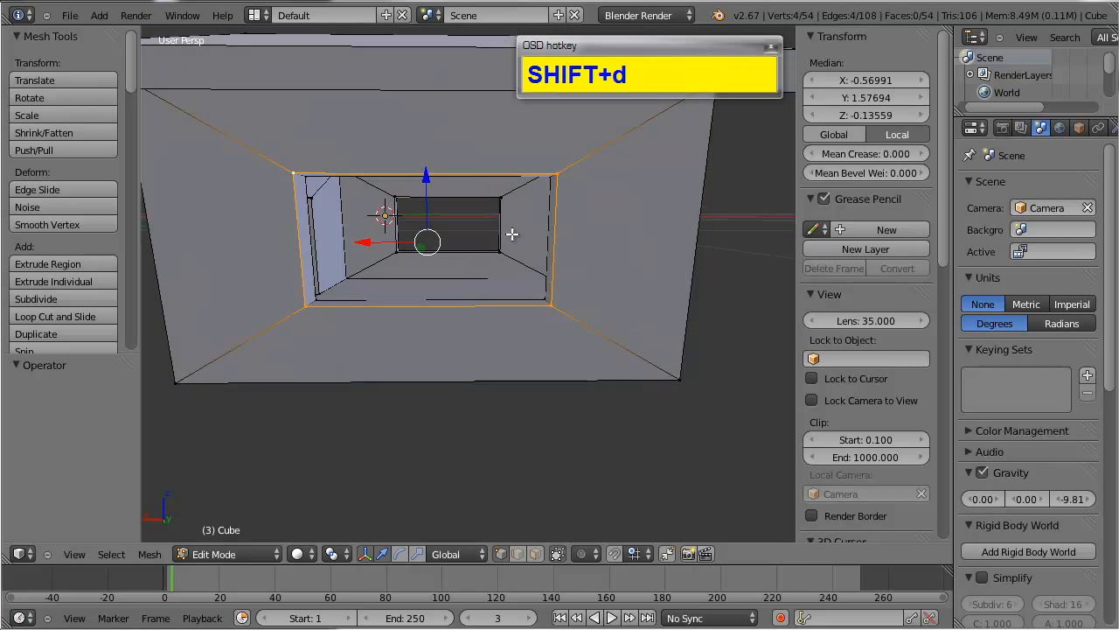
{"action": "right_click", "coordinate": [507, 277]}
{"action": "left_click_drag", "start_coordinate": [507, 277], "coordinate": [582, 263], "text": "alt"}
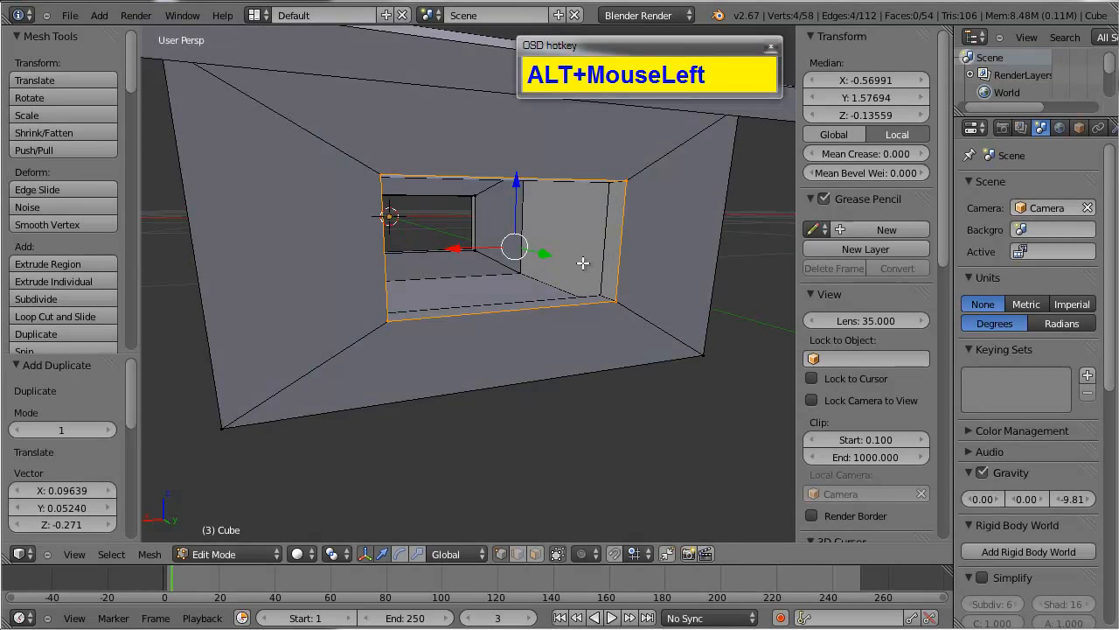
{"action": "key", "text": "ctrl+z"}
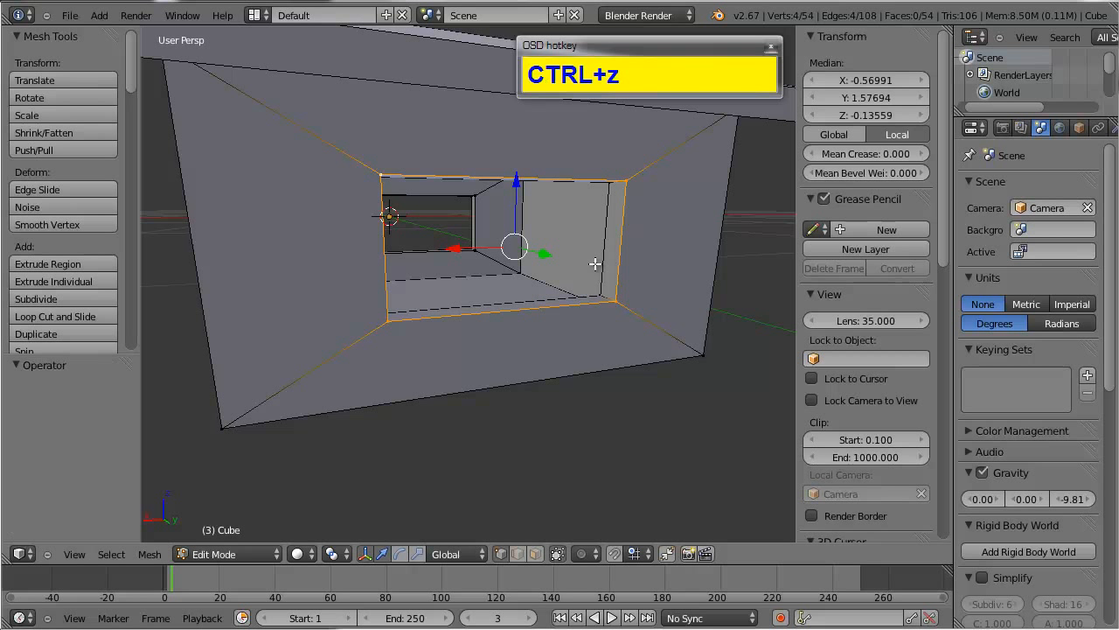
{"action": "key", "text": "ctrl+z"}
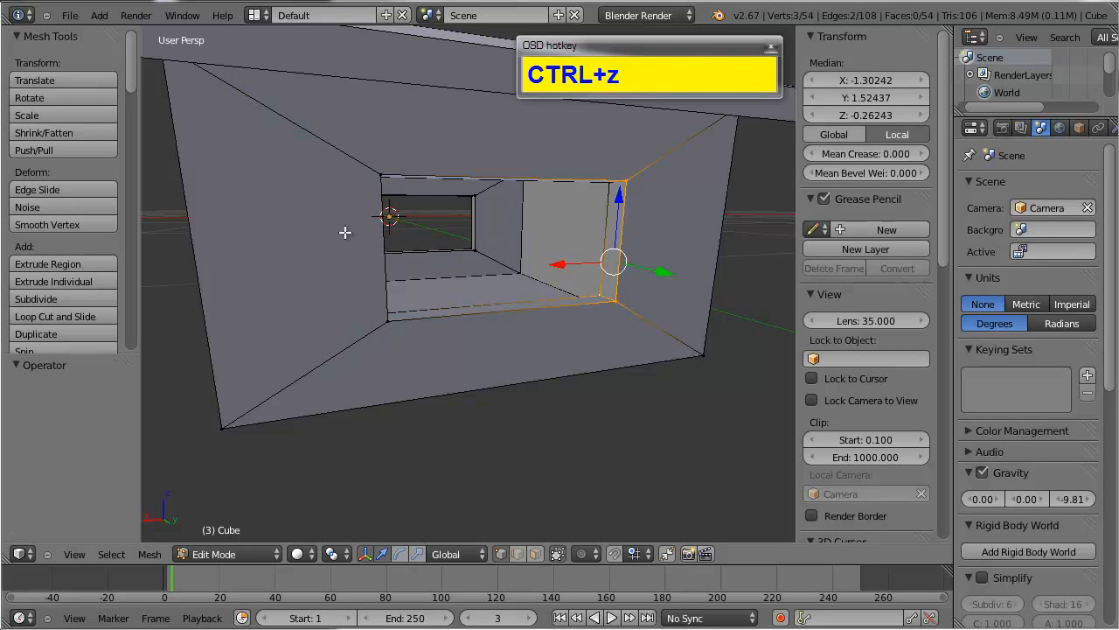
Step: Duplicate the outer edge loop of the window opening in place and fill the copy with a pane face
{"action": "right_click", "coordinate": [454, 163], "text": "alt"}
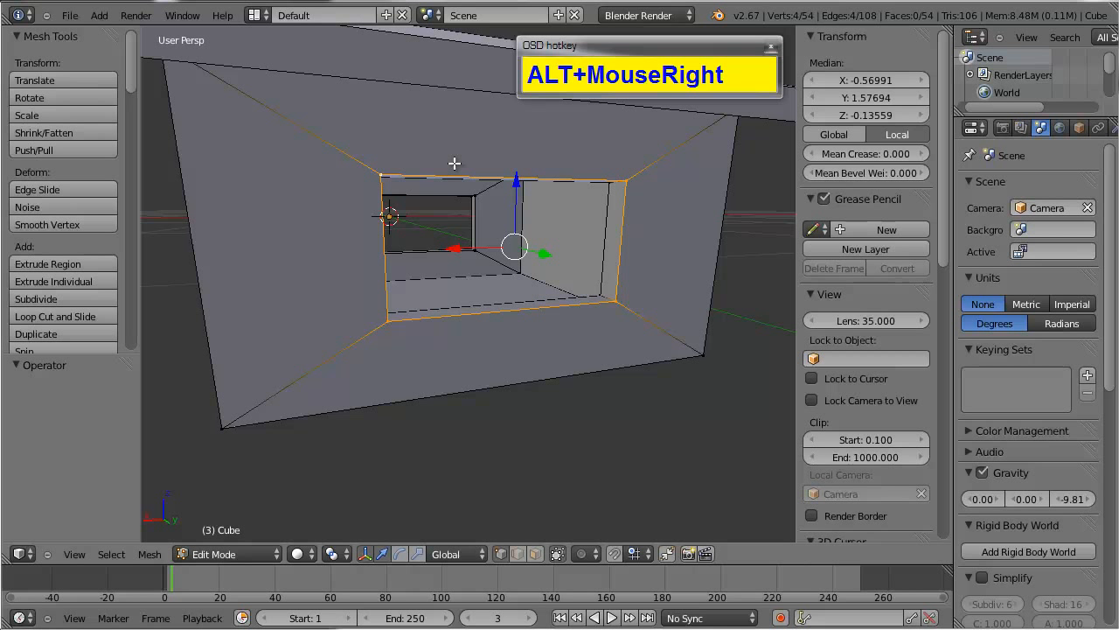
{"action": "key", "text": "ctrl"}
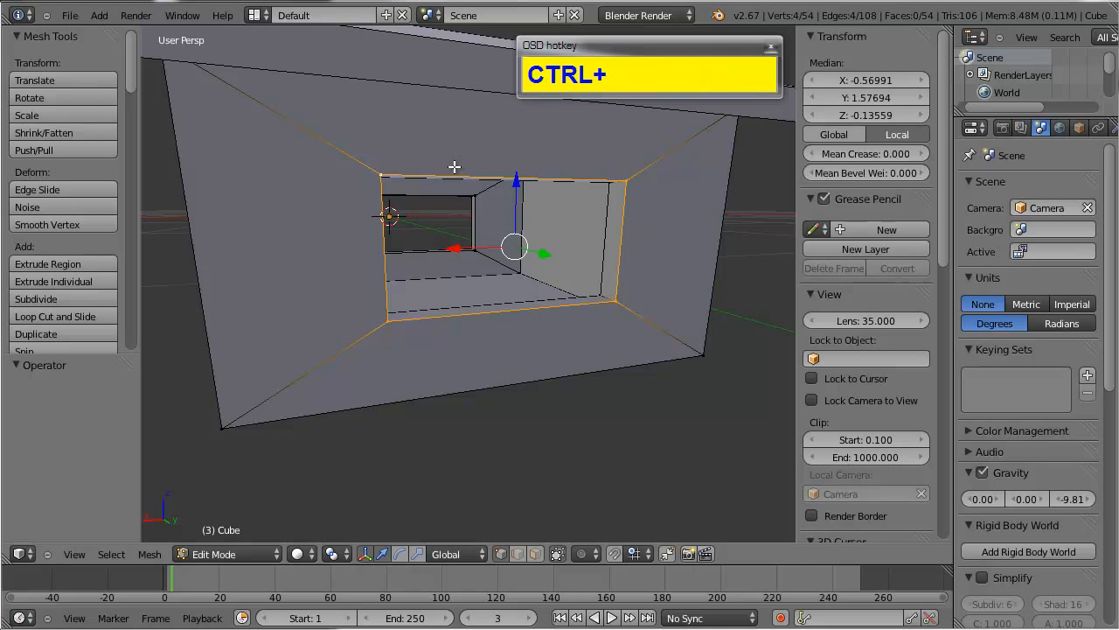
{"action": "key", "text": "shift"}
{"action": "key", "text": "shift+d"}
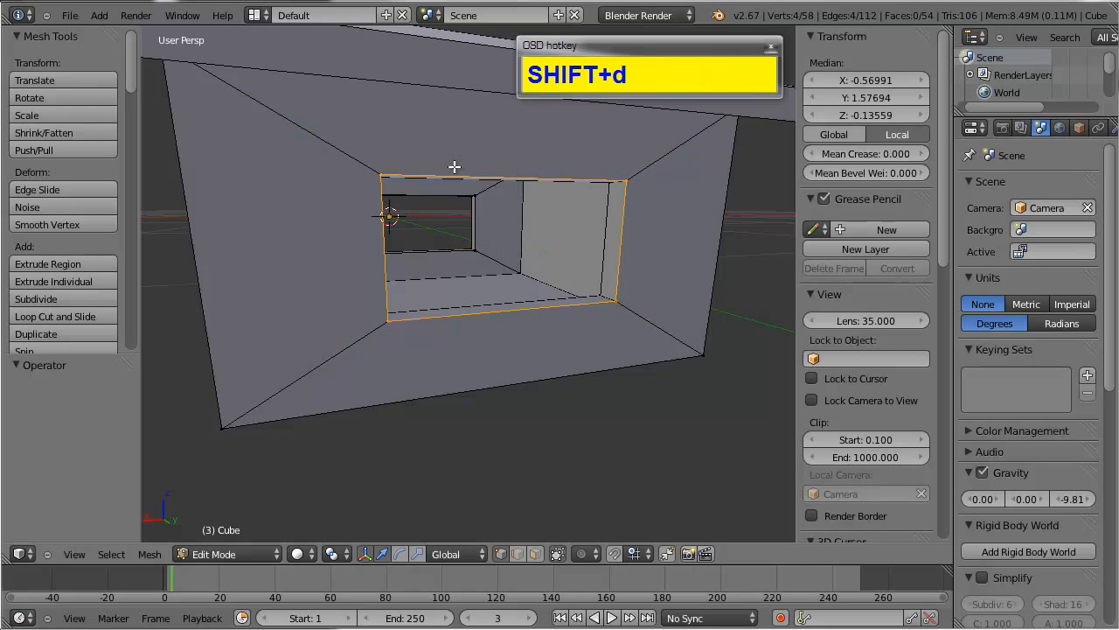
{"action": "right_click", "coordinate": [498, 299]}
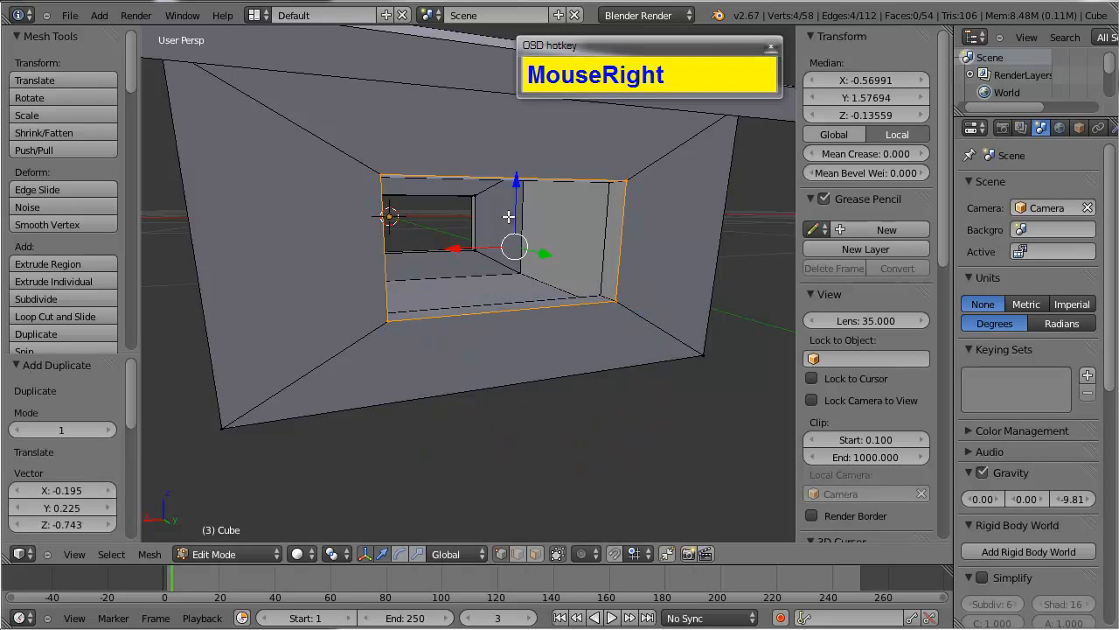
{"action": "left_click_drag", "start_coordinate": [527, 268], "coordinate": [533, 228], "text": "alt"}
{"action": "key", "text": "f"}
Step: Move the new pane face about 0.041 along the Y axis into the thickness of the wall
{"action": "left_click_drag", "start_coordinate": [533, 228], "coordinate": [495, 272], "text": "alt"}
{"action": "scroll", "coordinate": [580, 244], "scroll_direction": "up", "scroll_amount": 5}
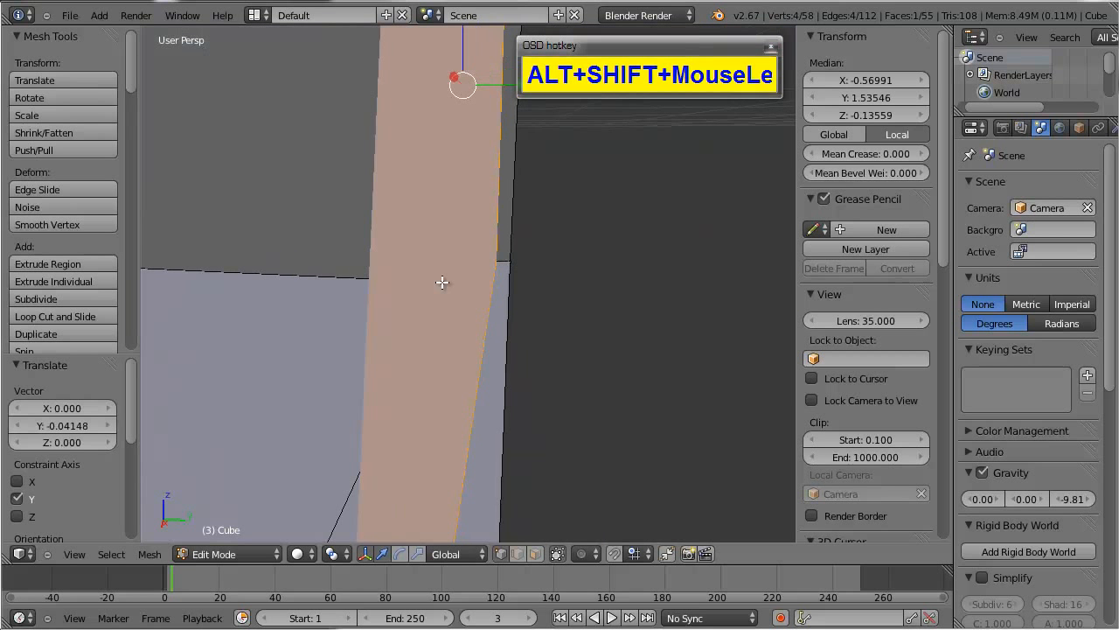
{"action": "scroll", "coordinate": [495, 272], "scroll_direction": "down", "scroll_amount": 1}
{"action": "left_click_drag", "start_coordinate": [532, 213], "coordinate": [513, 203]}
{"action": "left_click_drag", "start_coordinate": [429, 251], "coordinate": [644, 251], "text": "alt+shift"}
Step: Duplicate the pane face and set the copy parallel to it, slightly further inward in the same window opening
{"action": "key", "text": "shift+d"}
{"action": "right_click", "coordinate": [667, 275]}
{"action": "left_click_drag", "start_coordinate": [644, 251], "coordinate": [624, 260], "text": "alt"}
{"action": "right_click", "coordinate": [392, 219]}
{"action": "scroll", "coordinate": [449, 268], "scroll_direction": "down", "scroll_amount": 2}
{"action": "left_click_drag", "start_coordinate": [449, 268], "coordinate": [587, 300], "text": "alt"}
{"action": "scroll", "coordinate": [530, 255], "scroll_direction": "up", "scroll_amount": 2}
Step: Duplicate both pane faces together and move the copies -3 along the Y axis into the opposite wall's window opening
{"action": "right_click", "coordinate": [539, 265], "text": "alt"}
{"action": "right_click", "coordinate": [534, 288], "text": "alt+shift"}
{"action": "scroll", "coordinate": [519, 283], "scroll_direction": "down", "scroll_amount": 3}
{"action": "left_click_drag", "start_coordinate": [519, 283], "coordinate": [410, 300], "text": "alt"}
{"action": "key", "text": "shift+d"}
{"action": "left_click", "coordinate": [474, 332]}
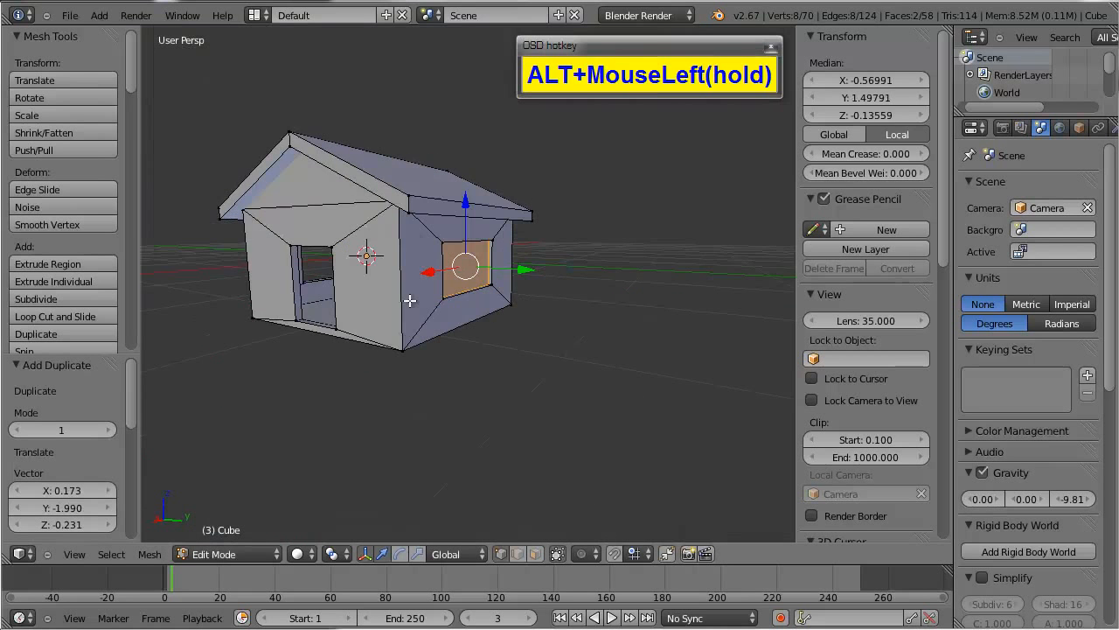
{"action": "scroll", "coordinate": [420, 297], "scroll_direction": "up", "scroll_amount": 5}
{"action": "left_click_drag", "start_coordinate": [482, 292], "coordinate": [602, 295], "text": "alt"}
{"action": "left_click_drag", "start_coordinate": [763, 263], "coordinate": [345, 219]}
Step: Examine the house and the panes in both side windows from near and far
{"action": "left_click_drag", "start_coordinate": [370, 300], "coordinate": [403, 289], "text": "alt"}
{"action": "left_click_drag", "start_coordinate": [402, 288], "coordinate": [452, 313], "text": "alt+shift"}
{"action": "scroll", "coordinate": [536, 324], "scroll_direction": "up", "scroll_amount": 2}
{"action": "scroll", "coordinate": [470, 289], "scroll_direction": "down", "scroll_amount": 4}
{"action": "scroll", "coordinate": [471, 289], "scroll_direction": "down", "scroll_amount": 2}
{"action": "scroll", "coordinate": [519, 245], "scroll_direction": "down", "scroll_amount": 3}
{"action": "scroll", "coordinate": [424, 291], "scroll_direction": "up", "scroll_amount": 4}
{"action": "scroll", "coordinate": [350, 312], "scroll_direction": "down", "scroll_amount": 4}
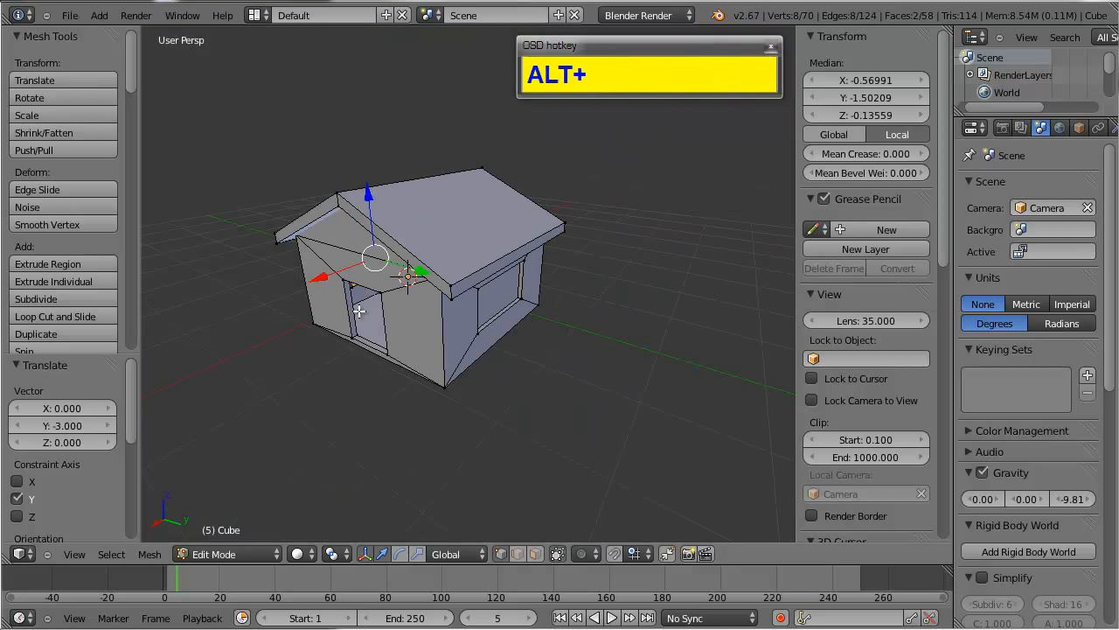
{"action": "left_click_drag", "start_coordinate": [350, 312], "coordinate": [378, 298], "text": "alt"}
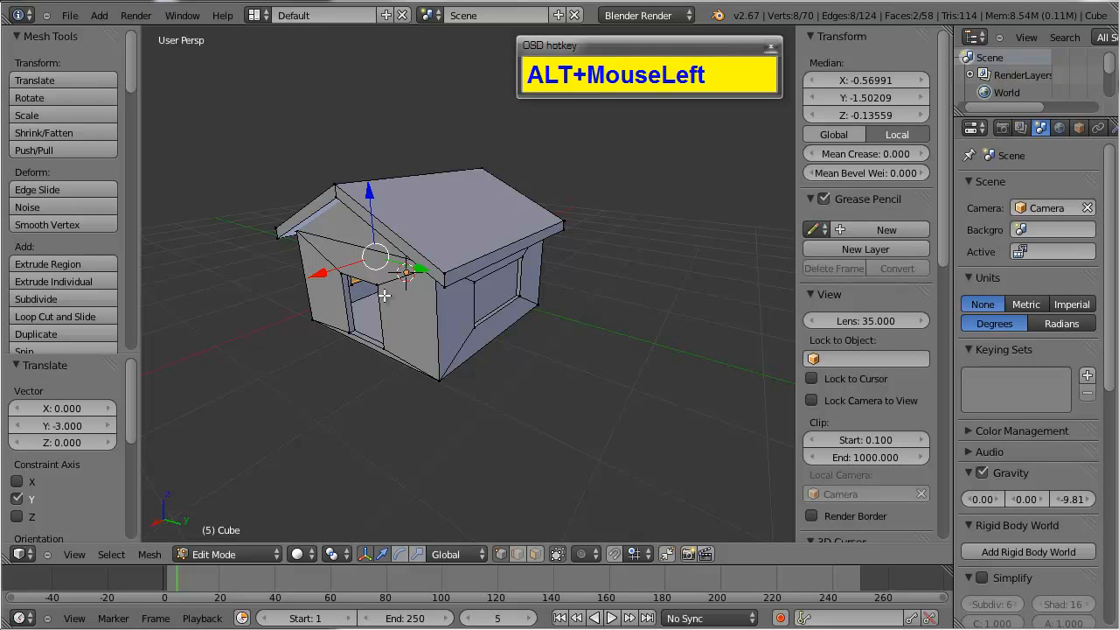
{"action": "left_click", "coordinate": [933, 628]}
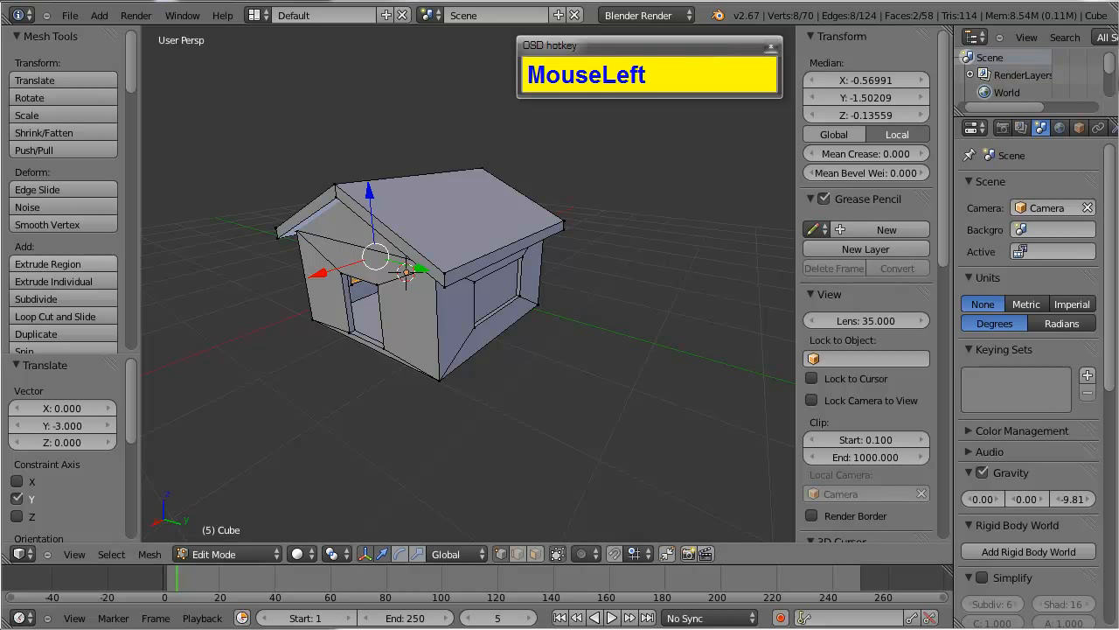
{"action": "left_click", "coordinate": [408, 303], "text": "alt"}
{"action": "left_click_drag", "start_coordinate": [469, 323], "coordinate": [422, 368], "text": "alt"}
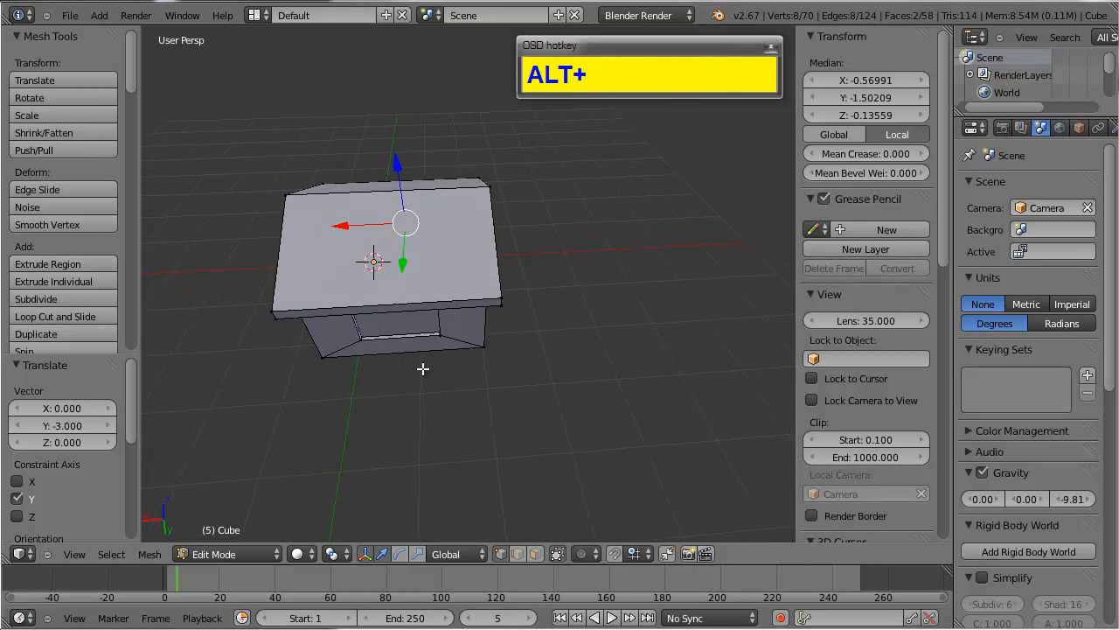
Step: Switch to face selection and select both sloping top faces of the roof
{"action": "left_click", "coordinate": [537, 556]}
{"action": "right_click", "coordinate": [400, 254]}
{"action": "left_click_drag", "start_coordinate": [322, 290], "coordinate": [432, 310], "text": "alt"}
{"action": "right_click", "coordinate": [505, 292]}
{"action": "right_click", "coordinate": [558, 277], "text": "shift"}
Step: Examine the two selected roof slopes from above and from the door side
{"action": "scroll", "coordinate": [519, 297], "scroll_direction": "up", "scroll_amount": 3}
{"action": "scroll", "coordinate": [517, 304], "scroll_direction": "down", "scroll_amount": 2}
{"action": "scroll", "coordinate": [517, 303], "scroll_direction": "up", "scroll_amount": 4}
{"action": "scroll", "coordinate": [442, 243], "scroll_direction": "down", "scroll_amount": 4}
{"action": "left_click_drag", "start_coordinate": [443, 243], "coordinate": [483, 293], "text": "alt"}
{"action": "scroll", "coordinate": [585, 310], "scroll_direction": "up", "scroll_amount": 4}
{"action": "scroll", "coordinate": [527, 307], "scroll_direction": "down", "scroll_amount": 4}
{"action": "scroll", "coordinate": [482, 292], "scroll_direction": "up", "scroll_amount": 3}
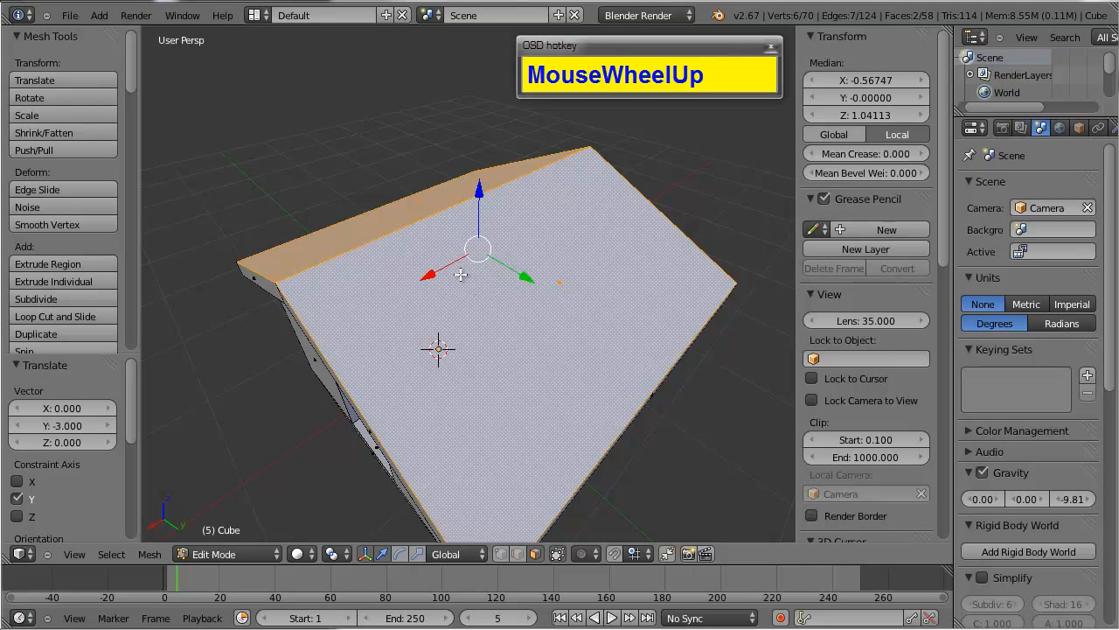
{"action": "left_click_drag", "start_coordinate": [460, 274], "coordinate": [537, 301], "text": "alt"}
{"action": "scroll", "coordinate": [517, 330], "scroll_direction": "up", "scroll_amount": 2}
{"action": "scroll", "coordinate": [545, 302], "scroll_direction": "down", "scroll_amount": 3}
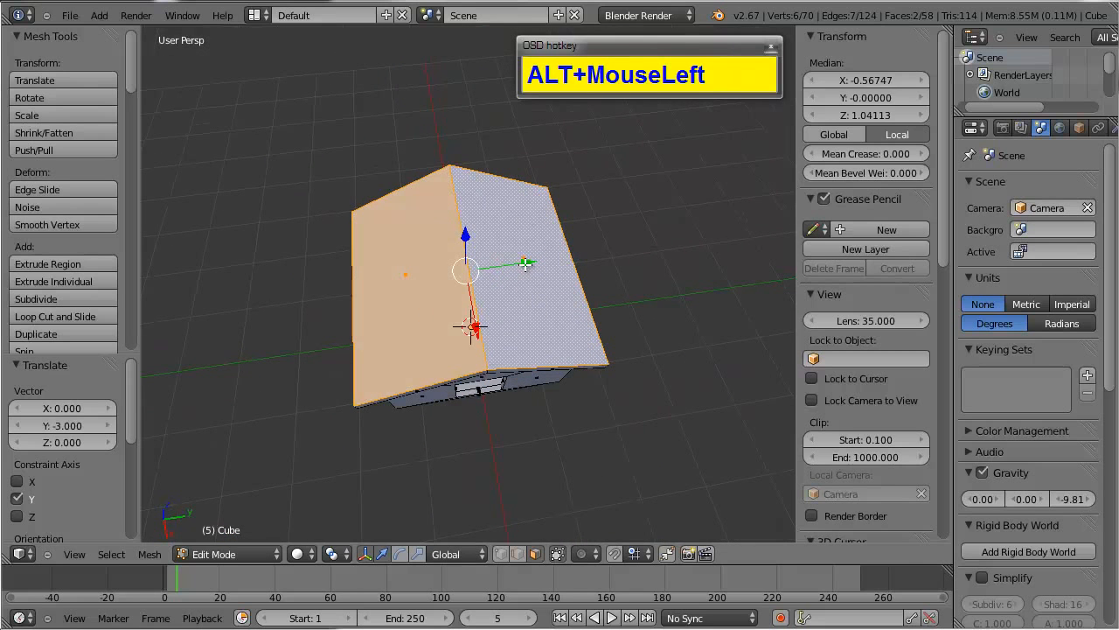
{"action": "left_click_drag", "start_coordinate": [526, 264], "coordinate": [434, 258], "text": "alt"}
{"action": "scroll", "coordinate": [526, 276], "scroll_direction": "up", "scroll_amount": 2}
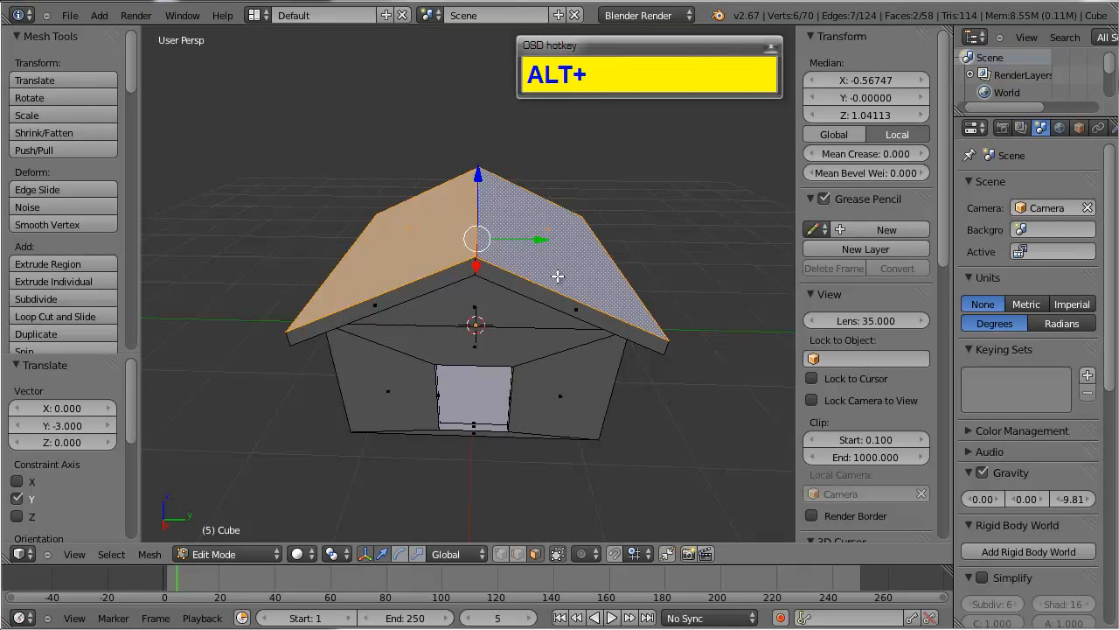
{"action": "left_click_drag", "start_coordinate": [557, 276], "coordinate": [585, 283], "text": "alt"}
{"action": "scroll", "coordinate": [577, 283], "scroll_direction": "up", "scroll_amount": 2}
{"action": "scroll", "coordinate": [577, 266], "scroll_direction": "down", "scroll_amount": 3}
{"action": "scroll", "coordinate": [588, 283], "scroll_direction": "up", "scroll_amount": 2}
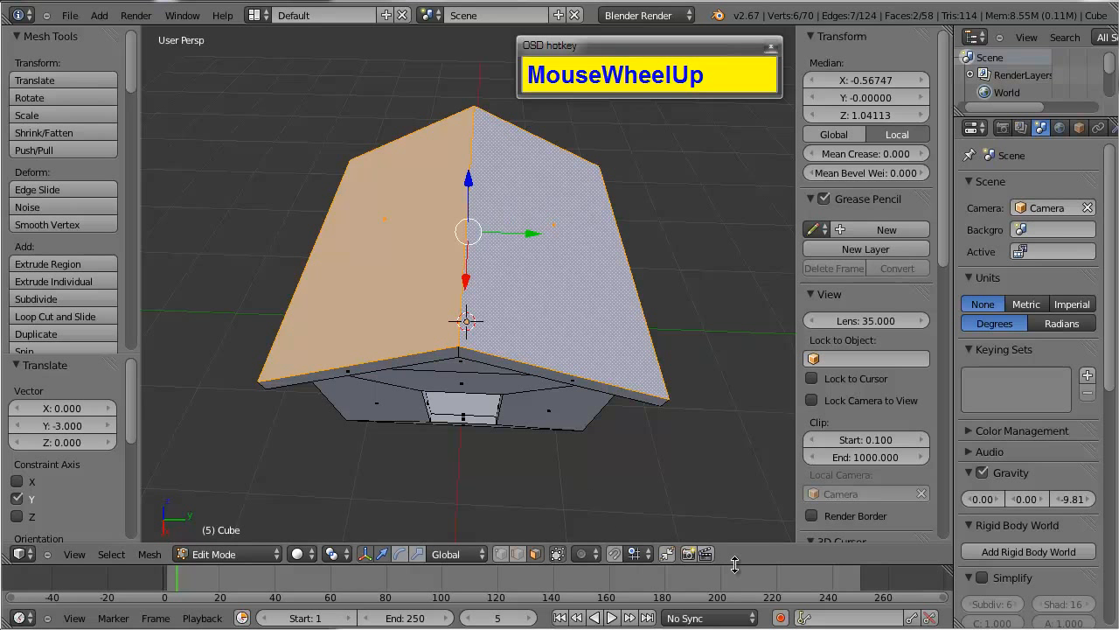
Step: Enlarge the timeline area below the 3D view and change it to a UV/Image Editor
{"action": "left_click_drag", "start_coordinate": [735, 562], "coordinate": [734, 384]}
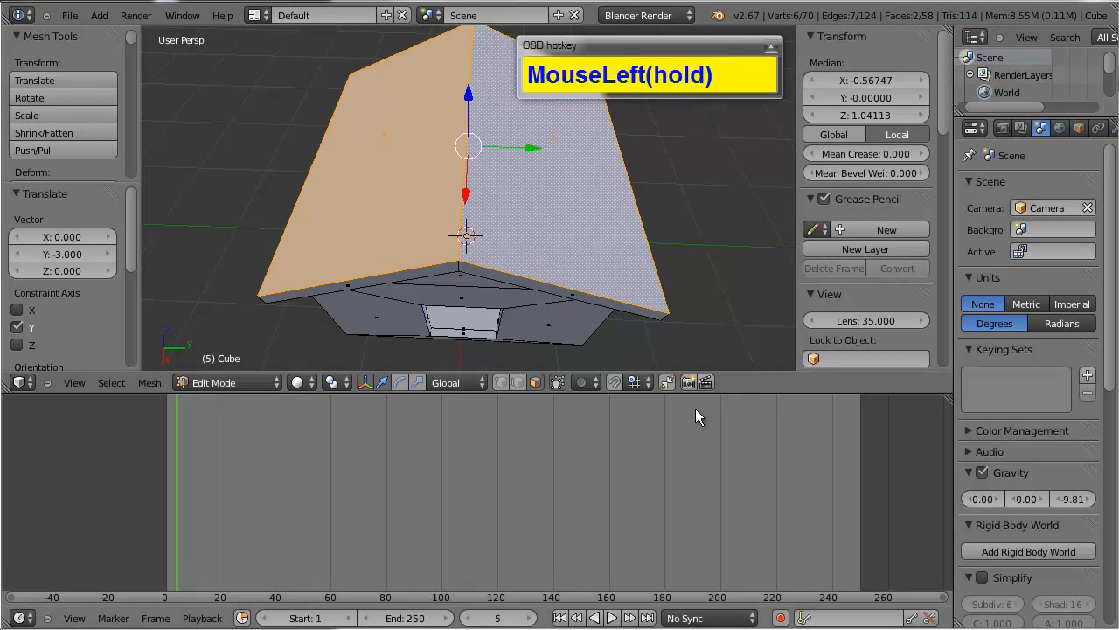
{"action": "left_click", "coordinate": [23, 618]}
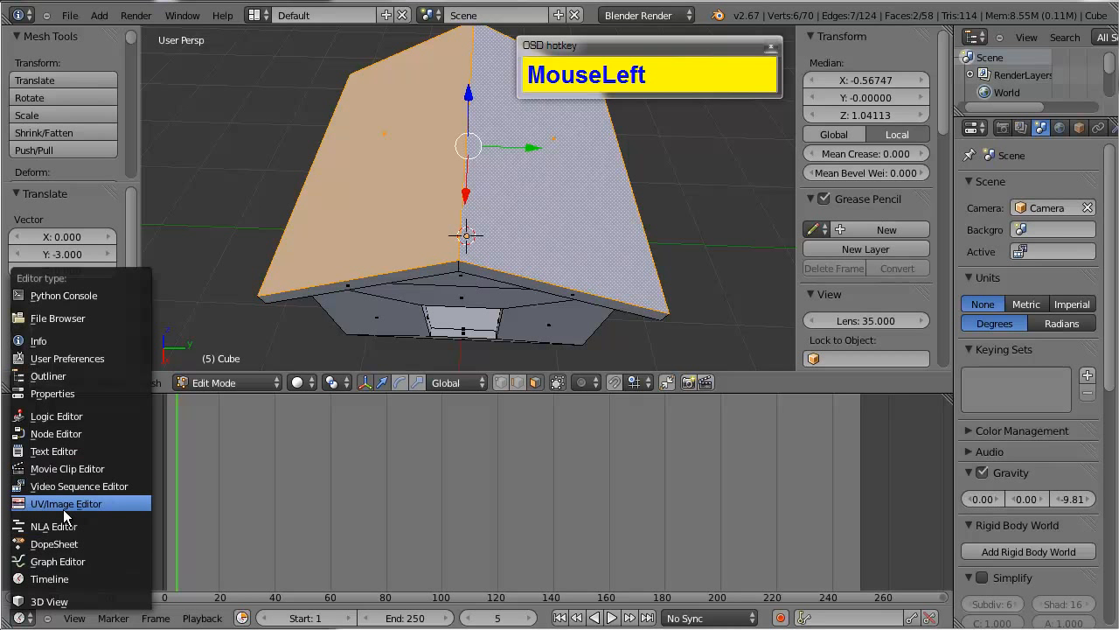
{"action": "left_click", "coordinate": [96, 506]}
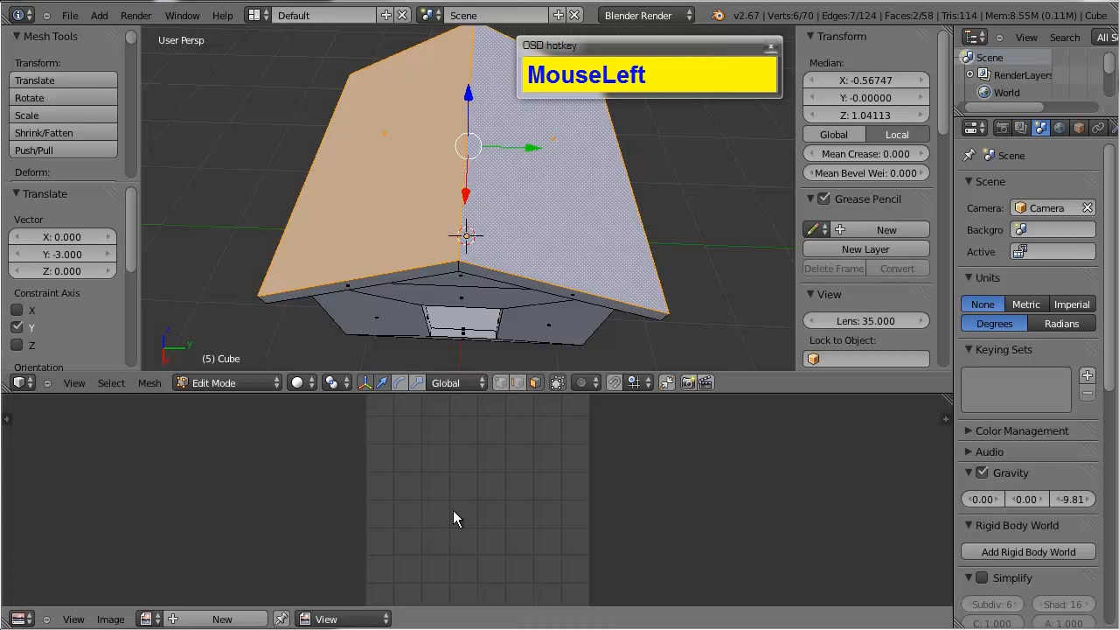
{"action": "scroll", "coordinate": [452, 518], "scroll_direction": "up", "scroll_amount": 2}
{"action": "left_click", "coordinate": [453, 628]}
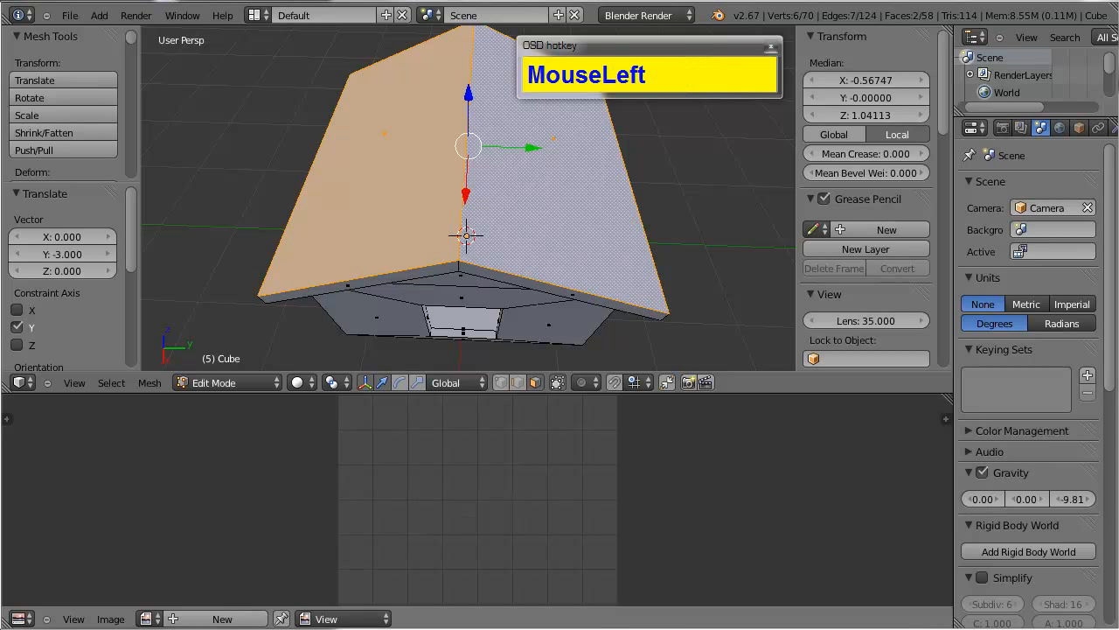
{"action": "left_click", "coordinate": [451, 515]}
{"action": "left_click_drag", "start_coordinate": [572, 310], "coordinate": [452, 260], "text": "alt"}
{"action": "scroll", "coordinate": [633, 253], "scroll_direction": "down", "scroll_amount": 4}
{"action": "scroll", "coordinate": [568, 225], "scroll_direction": "up", "scroll_amount": 4}
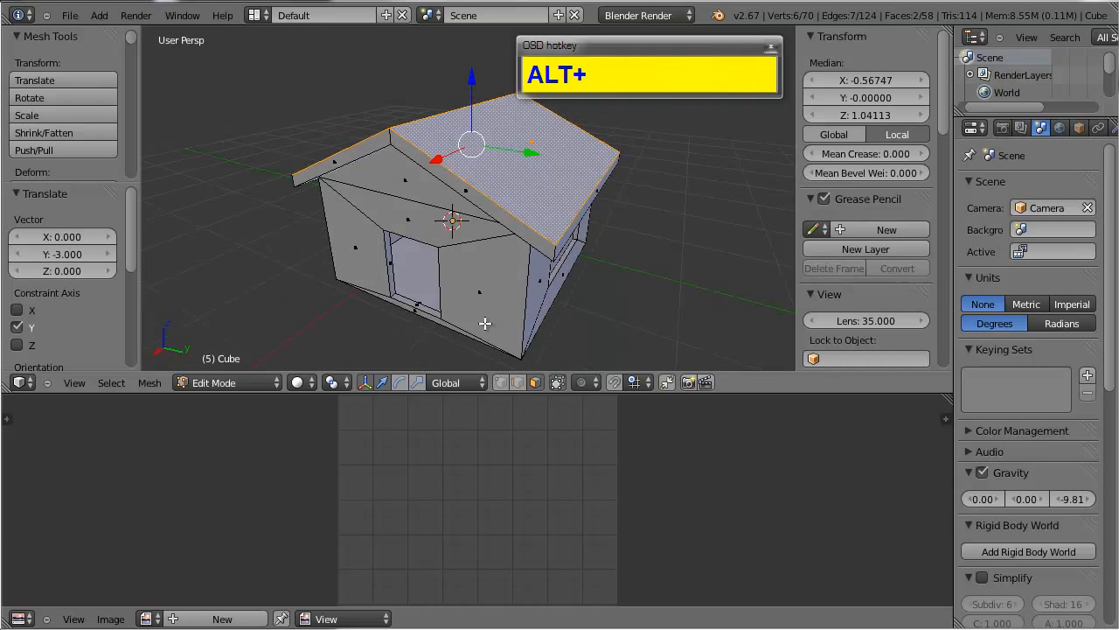
{"action": "left_click_drag", "start_coordinate": [417, 245], "coordinate": [530, 252], "text": "alt"}
{"action": "scroll", "coordinate": [529, 252], "scroll_direction": "down", "scroll_amount": 3}
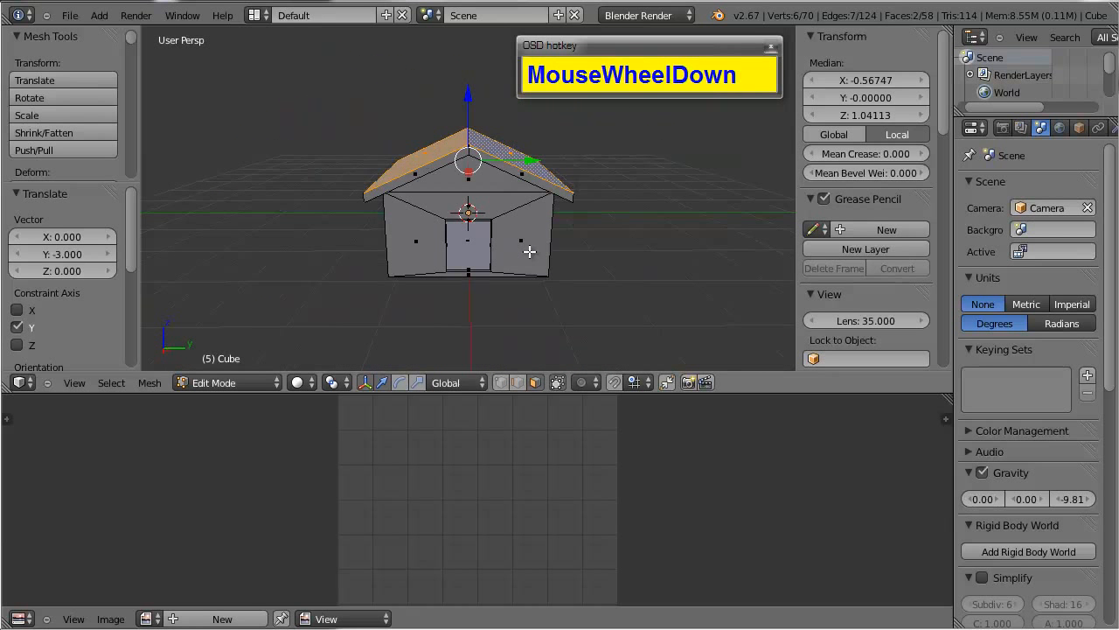
{"action": "left_click", "coordinate": [647, 48]}
{"action": "left_click_drag", "start_coordinate": [652, 47], "coordinate": [654, 39]}
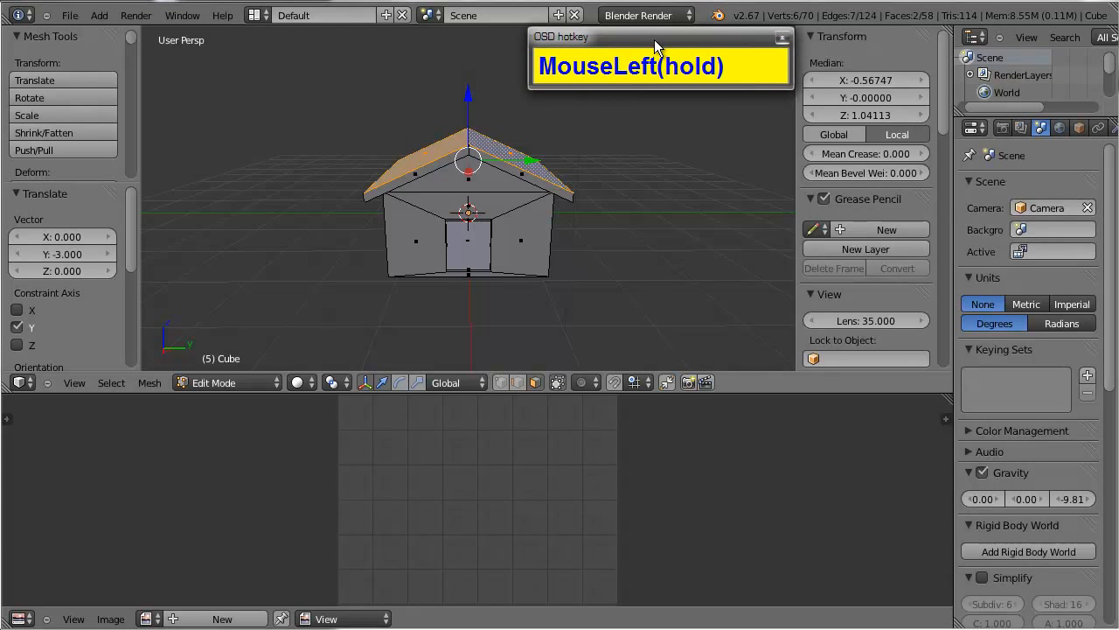
{"action": "mouse_move", "coordinate": [537, 260]}
{"action": "left_mouse_down", "text": "alt"}
{"action": "mouse_move", "coordinate": [418, 297]}
{"action": "mouse_move", "coordinate": [502, 280]}
{"action": "mouse_move", "coordinate": [542, 312]}
{"action": "mouse_move", "coordinate": [556, 293]}
{"action": "mouse_move", "coordinate": [457, 367]}
{"action": "mouse_move", "coordinate": [497, 335]}
{"action": "mouse_move", "coordinate": [504, 288]}
{"action": "mouse_move", "coordinate": [544, 275]}
{"action": "left_mouse_up", "text": "alt"}
{"action": "scroll", "coordinate": [459, 292], "scroll_direction": "up", "scroll_amount": 2}
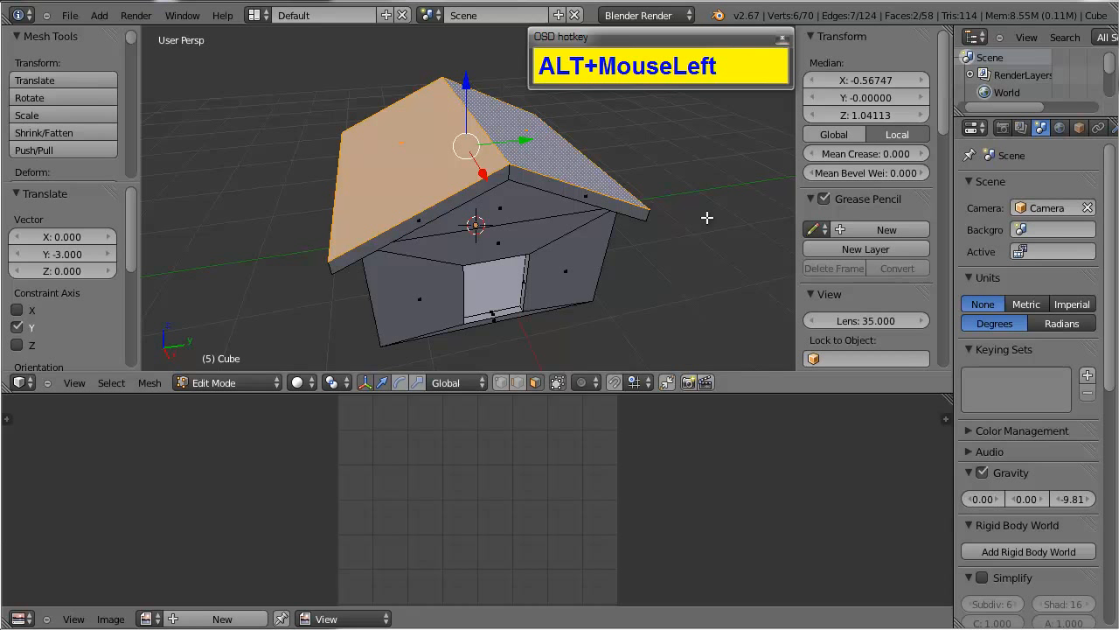
Step: Hide the 3D view's transform properties region and widen the column with the outliner and scene properties
{"action": "key", "text": "n"}
{"action": "scroll", "coordinate": [732, 207], "scroll_direction": "down", "scroll_amount": 2}
{"action": "left_click_drag", "start_coordinate": [732, 207], "coordinate": [736, 240], "text": "alt"}
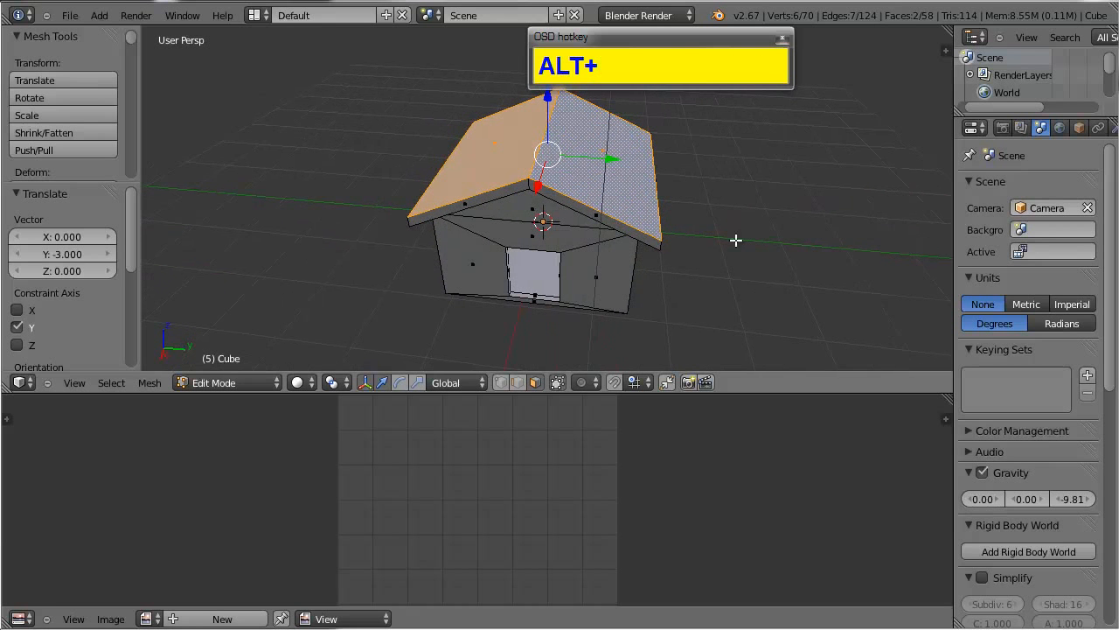
{"action": "left_click", "coordinate": [953, 217]}
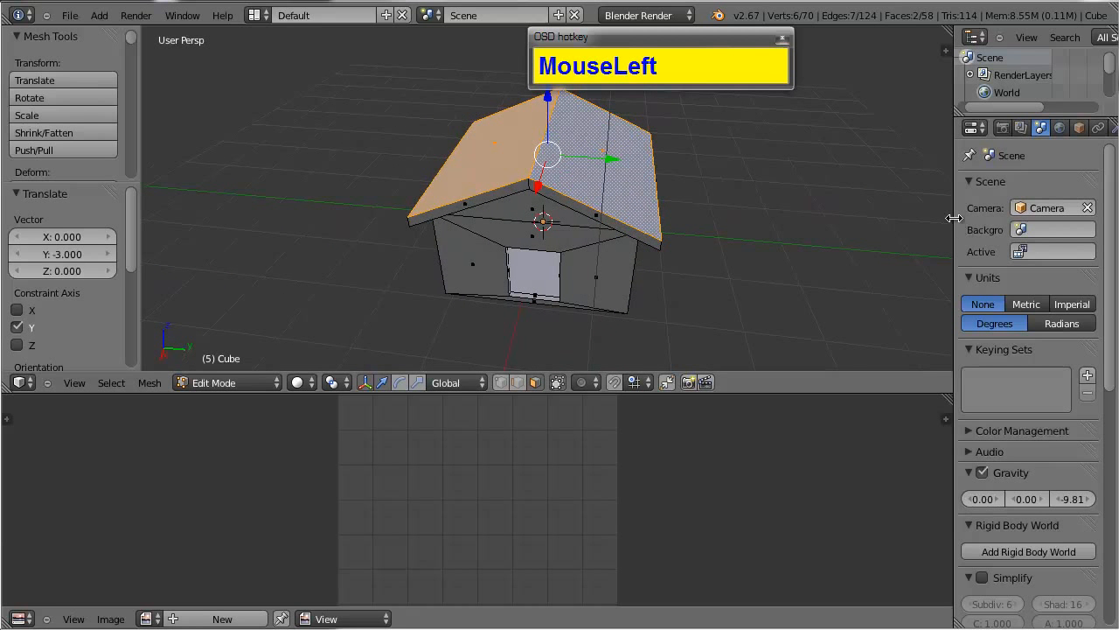
{"action": "left_click_drag", "start_coordinate": [954, 218], "coordinate": [875, 218]}
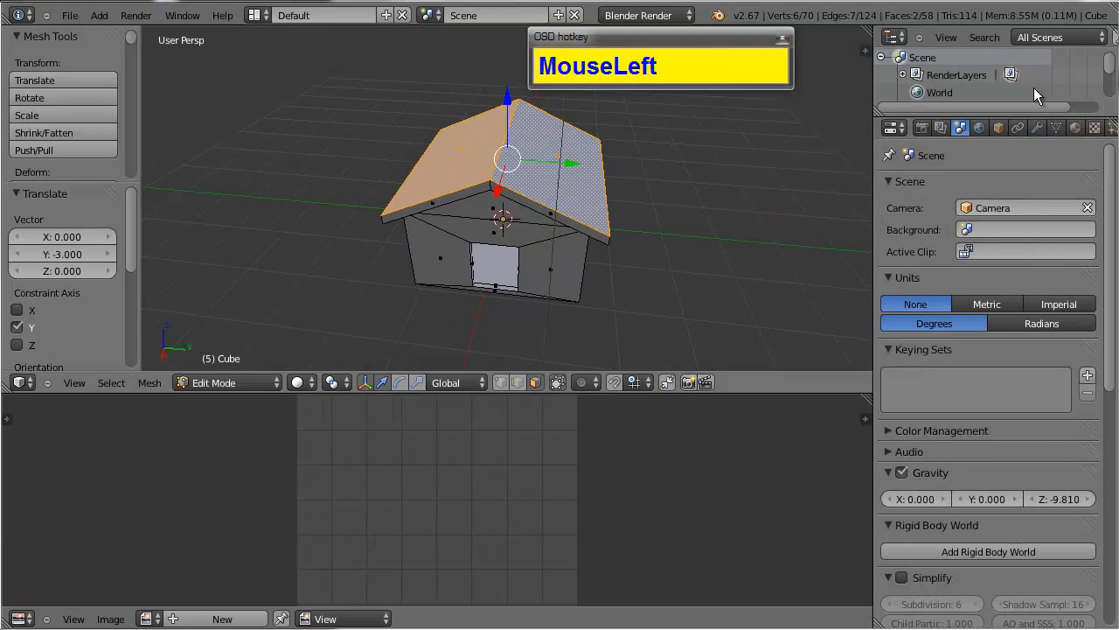
Step: Add a second material slot to the house and create a new material in it named Shingles
{"action": "left_click", "coordinate": [1076, 128]}
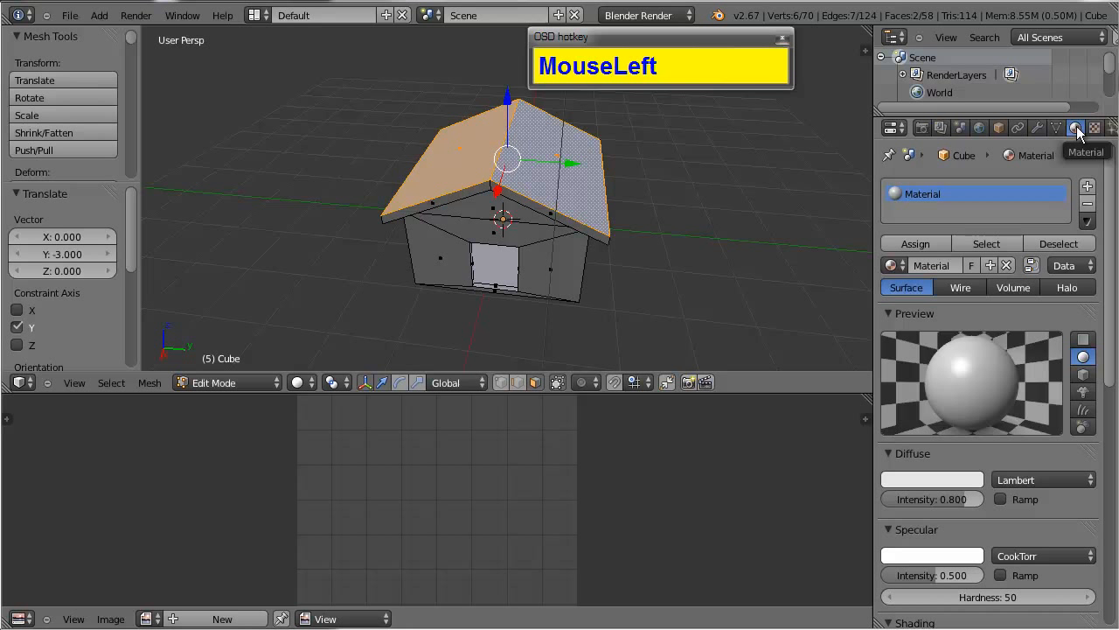
{"action": "scroll", "coordinate": [577, 218], "scroll_direction": "up", "scroll_amount": 3}
{"action": "scroll", "coordinate": [577, 219], "scroll_direction": "down", "scroll_amount": 2}
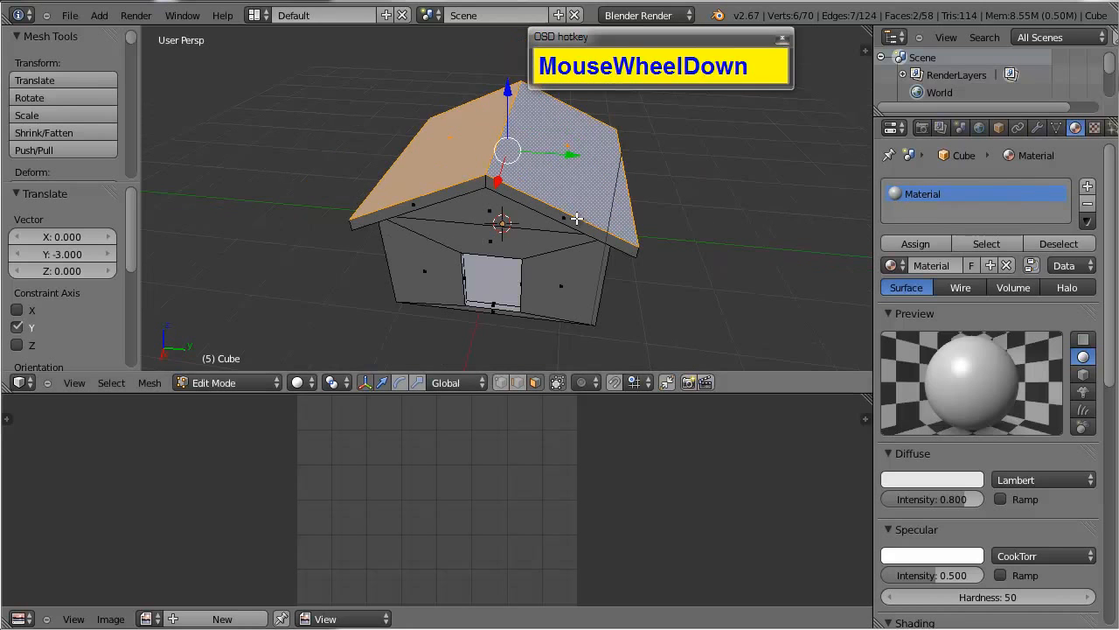
{"action": "left_click_drag", "start_coordinate": [571, 214], "coordinate": [568, 262], "text": "alt"}
{"action": "scroll", "coordinate": [490, 188], "scroll_direction": "down", "scroll_amount": 3}
{"action": "scroll", "coordinate": [586, 213], "scroll_direction": "up", "scroll_amount": 5}
{"action": "scroll", "coordinate": [560, 235], "scroll_direction": "down", "scroll_amount": 2}
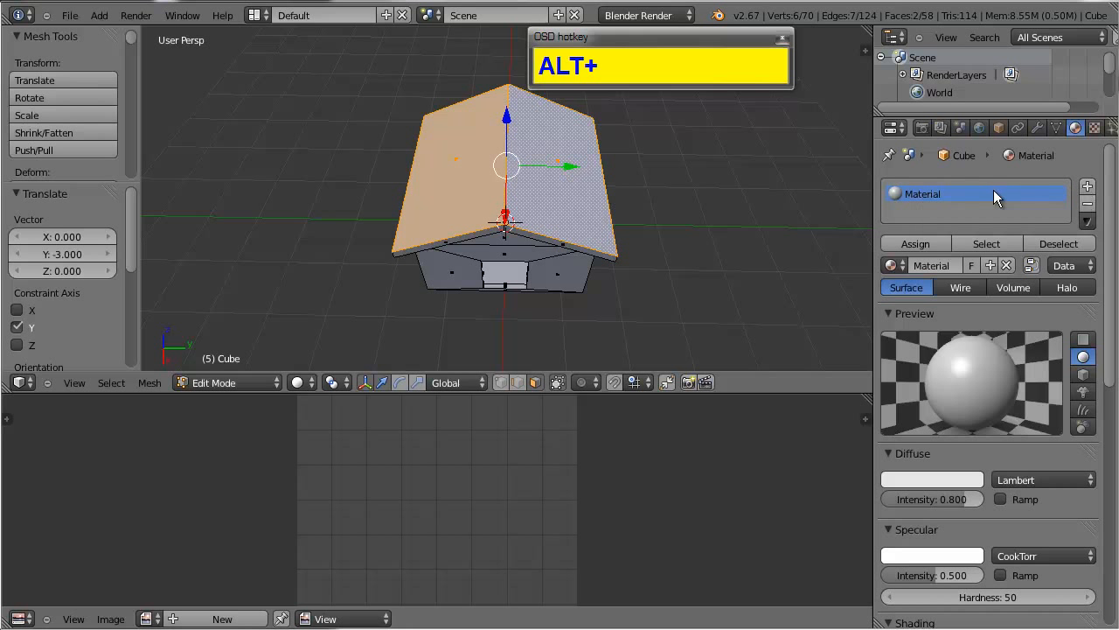
{"action": "left_click", "coordinate": [1088, 188]}
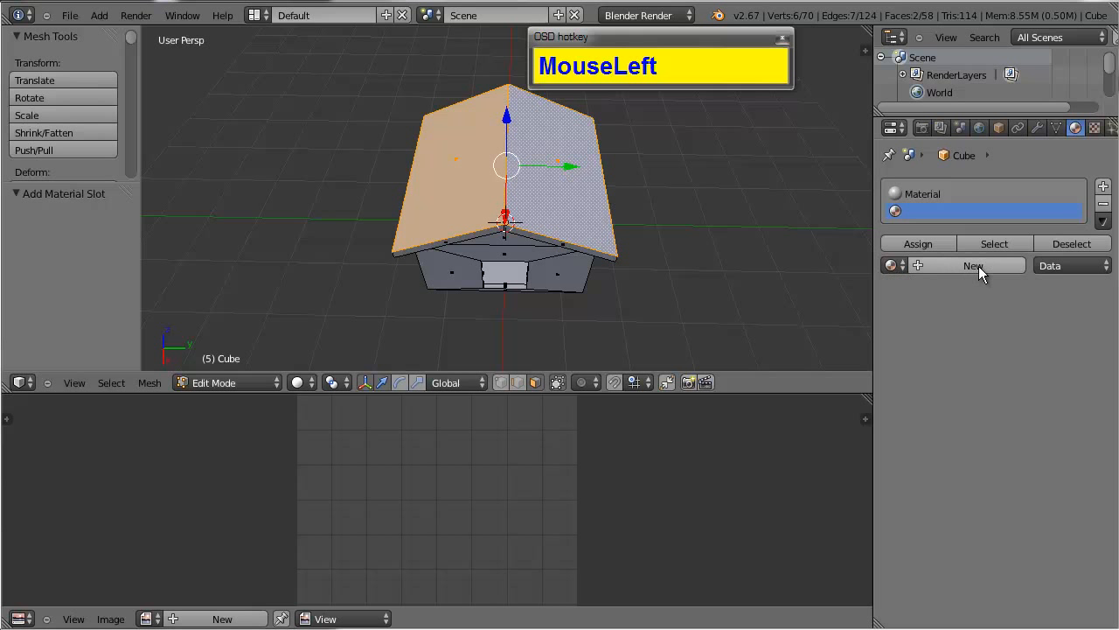
{"action": "left_click", "coordinate": [956, 263]}
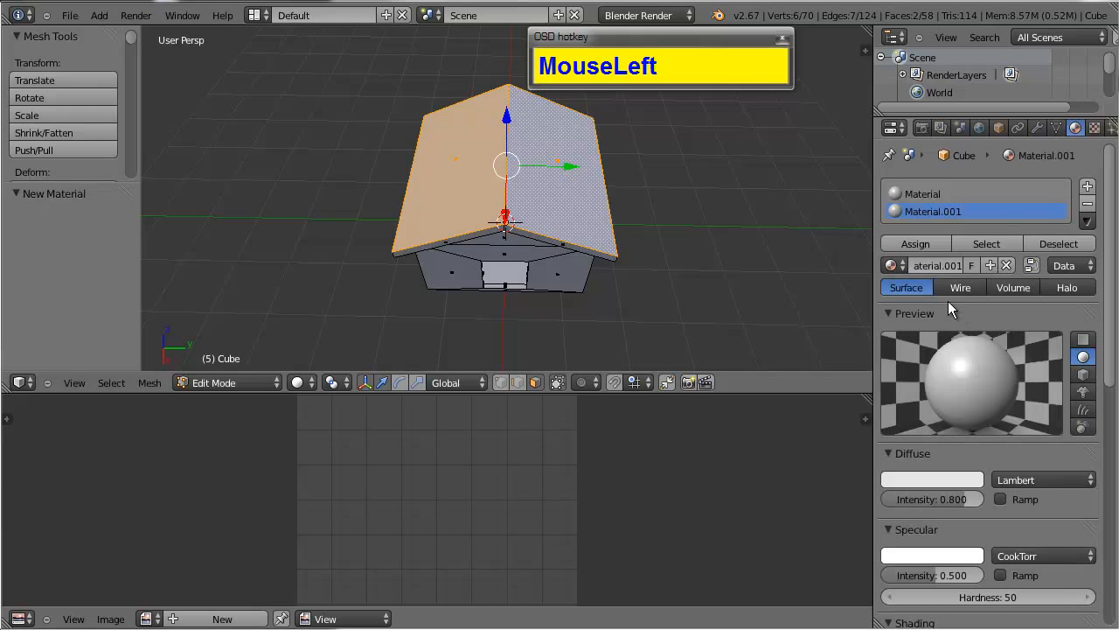
{"action": "left_click", "coordinate": [939, 267]}
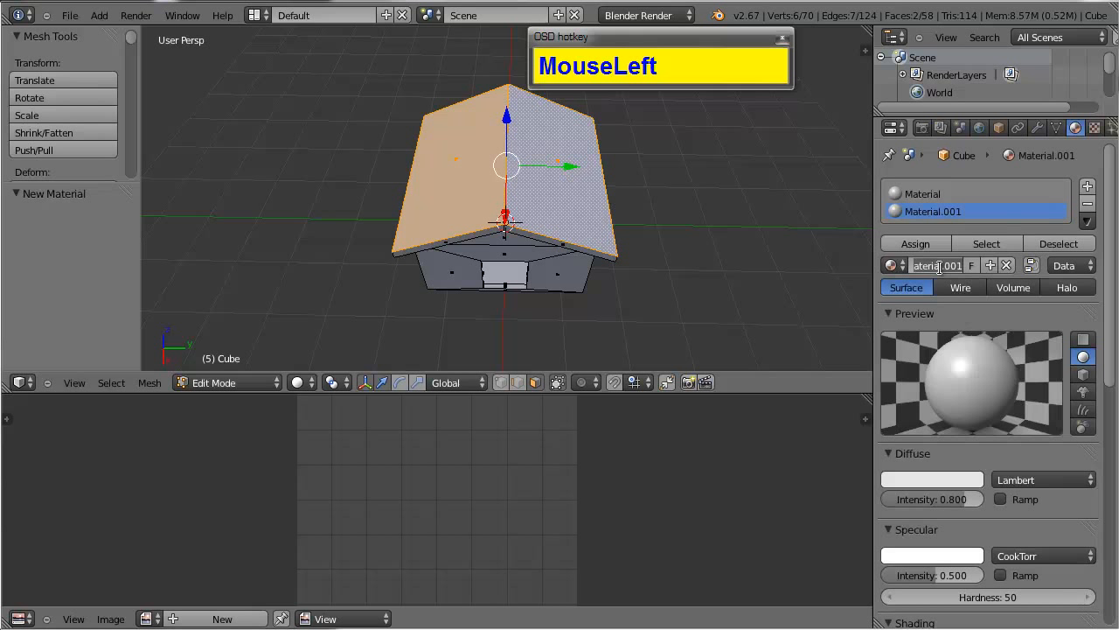
{"action": "type", "text": "Shingles"}
{"action": "key", "text": "Return"}
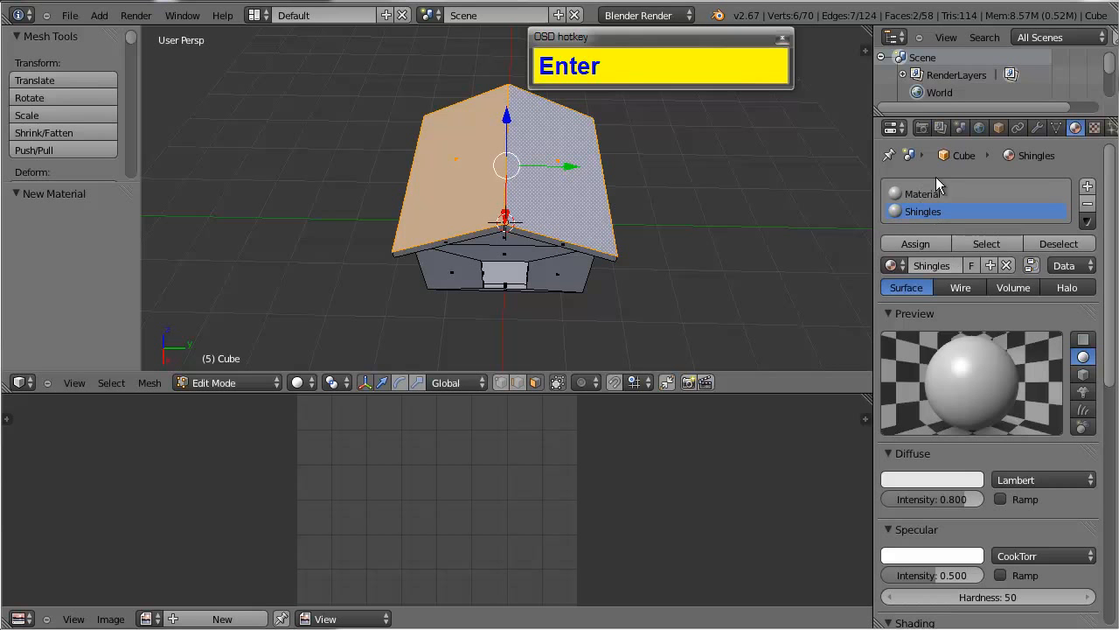
Step: Assign the Shingles material to the two selected sloping faces of the roof
{"action": "scroll", "coordinate": [612, 262], "scroll_direction": "up", "scroll_amount": 4}
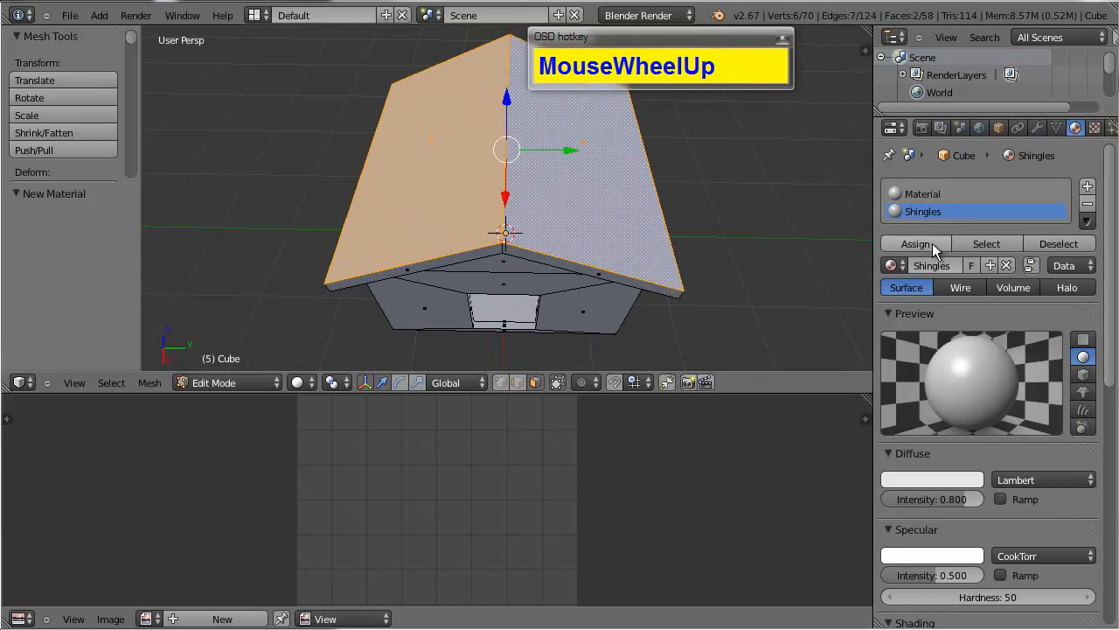
{"action": "scroll", "coordinate": [612, 270], "scroll_direction": "down", "scroll_amount": 4}
{"action": "left_click_drag", "start_coordinate": [612, 270], "coordinate": [559, 268], "text": "alt"}
{"action": "scroll", "coordinate": [560, 268], "scroll_direction": "down", "scroll_amount": 2}
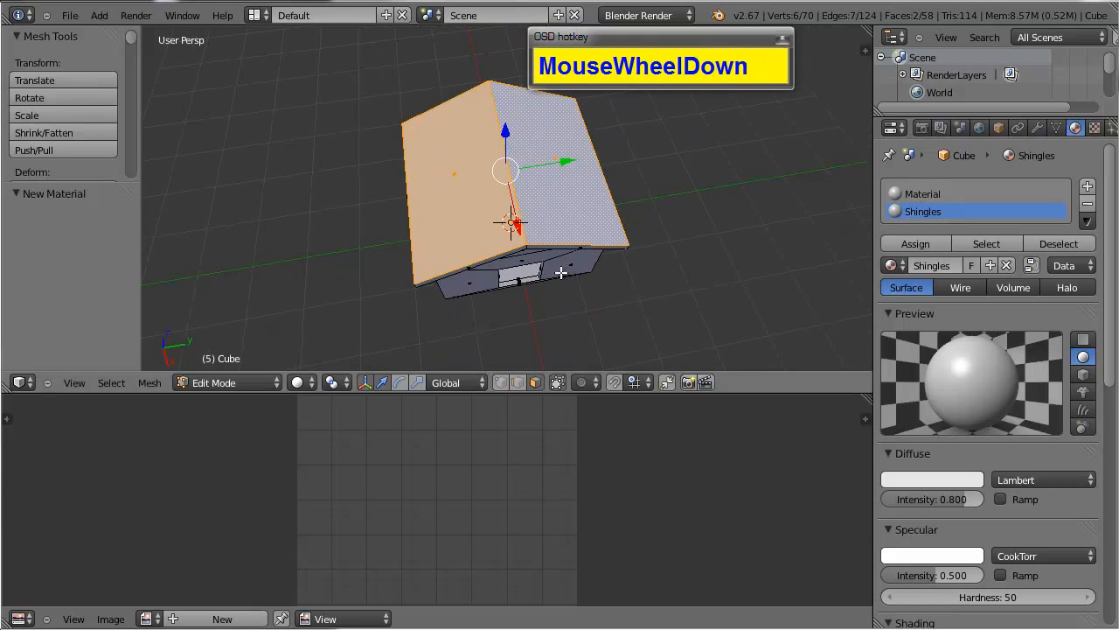
{"action": "scroll", "coordinate": [544, 222], "scroll_direction": "up", "scroll_amount": 4}
{"action": "left_click_drag", "start_coordinate": [544, 222], "coordinate": [558, 264], "text": "alt"}
{"action": "scroll", "coordinate": [595, 192], "scroll_direction": "down", "scroll_amount": 1}
{"action": "left_click_drag", "start_coordinate": [615, 127], "coordinate": [619, 167], "text": "alt+shift"}
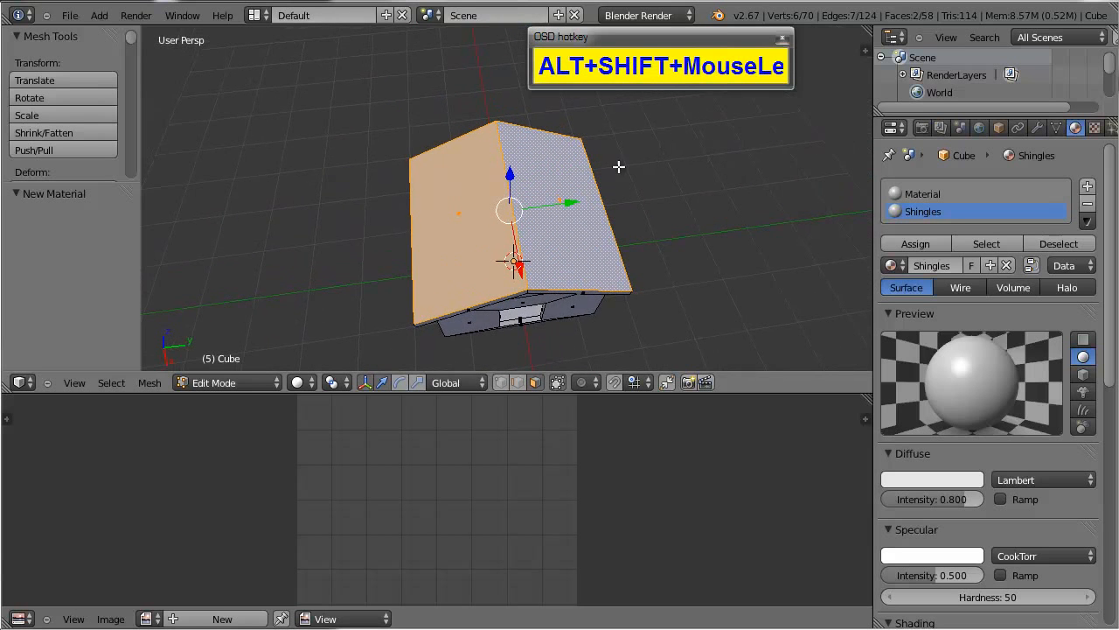
{"action": "left_click_drag", "start_coordinate": [668, 44], "coordinate": [744, 35]}
{"action": "left_click_drag", "start_coordinate": [589, 224], "coordinate": [569, 210], "text": "alt"}
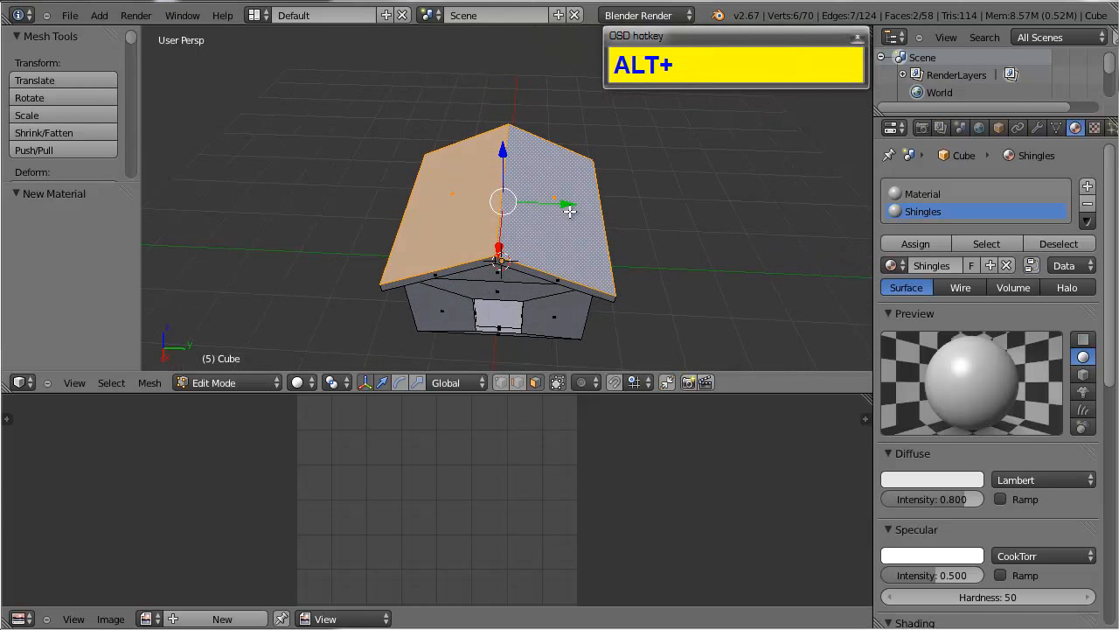
{"action": "left_click", "coordinate": [925, 248]}
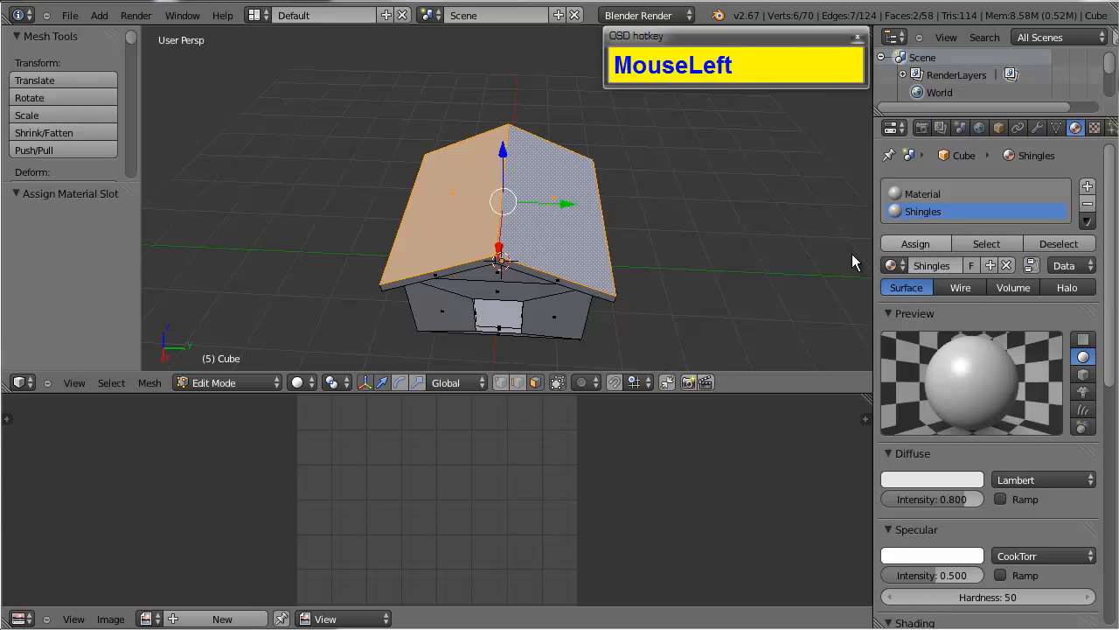
Step: Clear the selection and reselect the faces assigned to Shingles, checking the roof slopes from several sides
{"action": "scroll", "coordinate": [670, 227], "scroll_direction": "down", "scroll_amount": 3}
{"action": "scroll", "coordinate": [669, 227], "scroll_direction": "up", "scroll_amount": 4}
{"action": "scroll", "coordinate": [669, 227], "scroll_direction": "down", "scroll_amount": 4}
{"action": "key", "text": "a"}
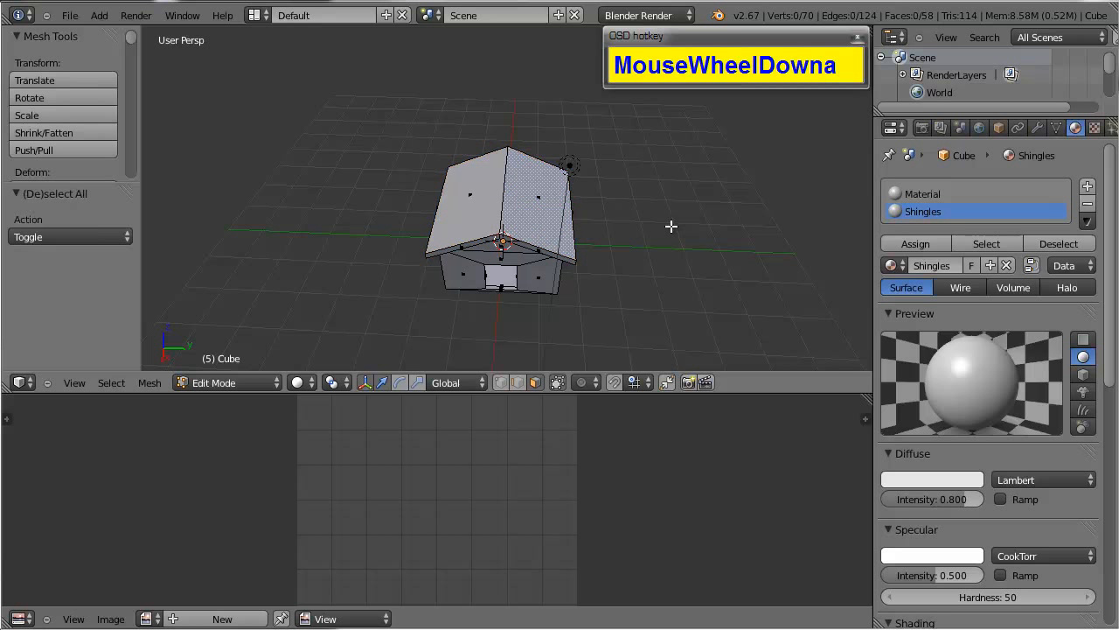
{"action": "left_click", "coordinate": [916, 243]}
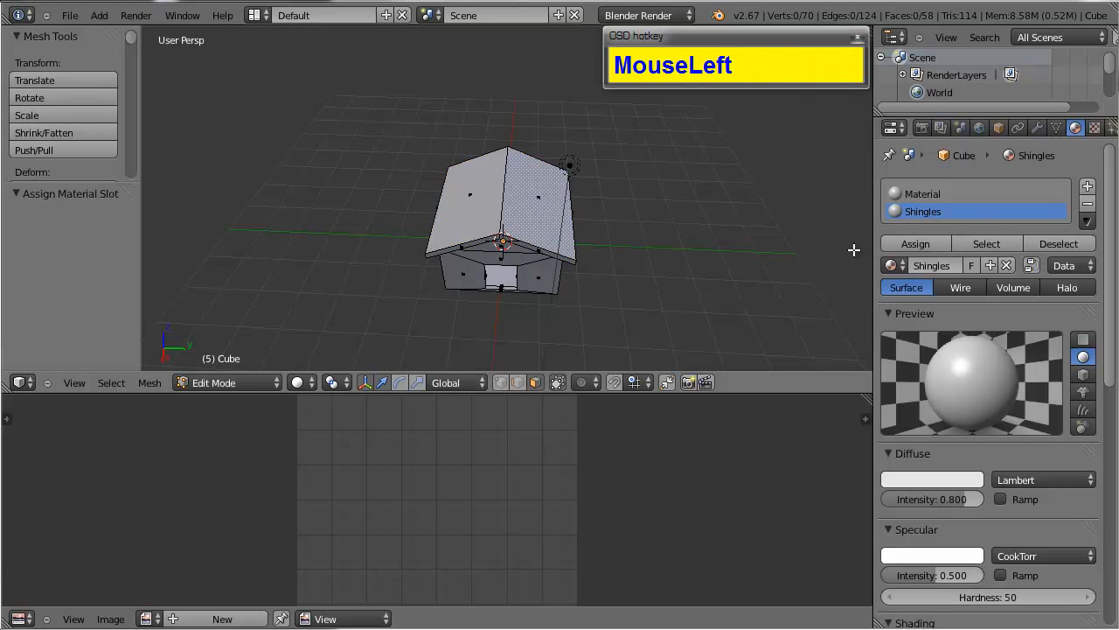
{"action": "left_click", "coordinate": [986, 244]}
{"action": "left_click_drag", "start_coordinate": [582, 277], "coordinate": [776, 240], "text": "alt"}
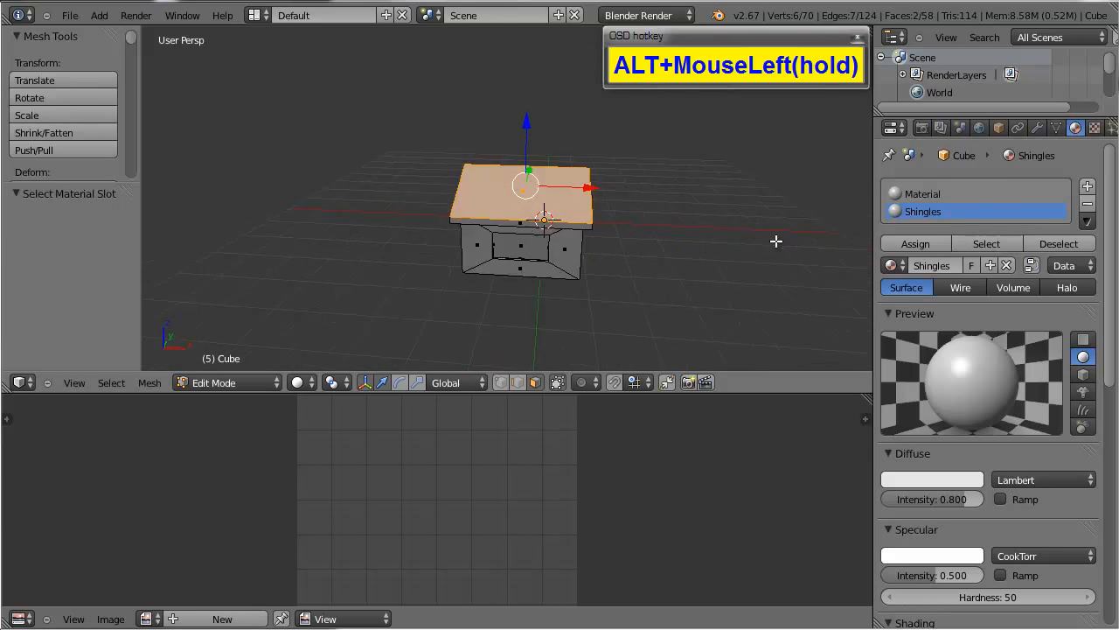
{"action": "scroll", "coordinate": [657, 277], "scroll_direction": "up", "scroll_amount": 3}
{"action": "left_click_drag", "start_coordinate": [656, 277], "coordinate": [535, 290], "text": "alt"}
{"action": "scroll", "coordinate": [565, 287], "scroll_direction": "down", "scroll_amount": 4}
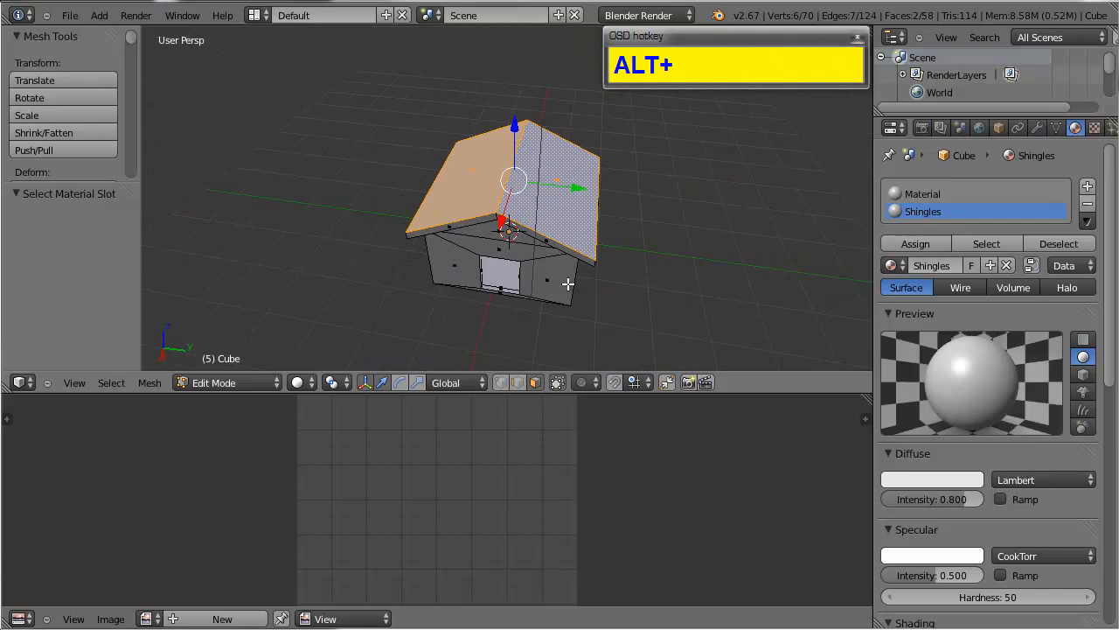
{"action": "left_click_drag", "start_coordinate": [568, 285], "coordinate": [628, 254], "text": "alt"}
{"action": "scroll", "coordinate": [590, 248], "scroll_direction": "up", "scroll_amount": 3}
{"action": "left_click_drag", "start_coordinate": [568, 164], "coordinate": [578, 190], "text": "alt"}
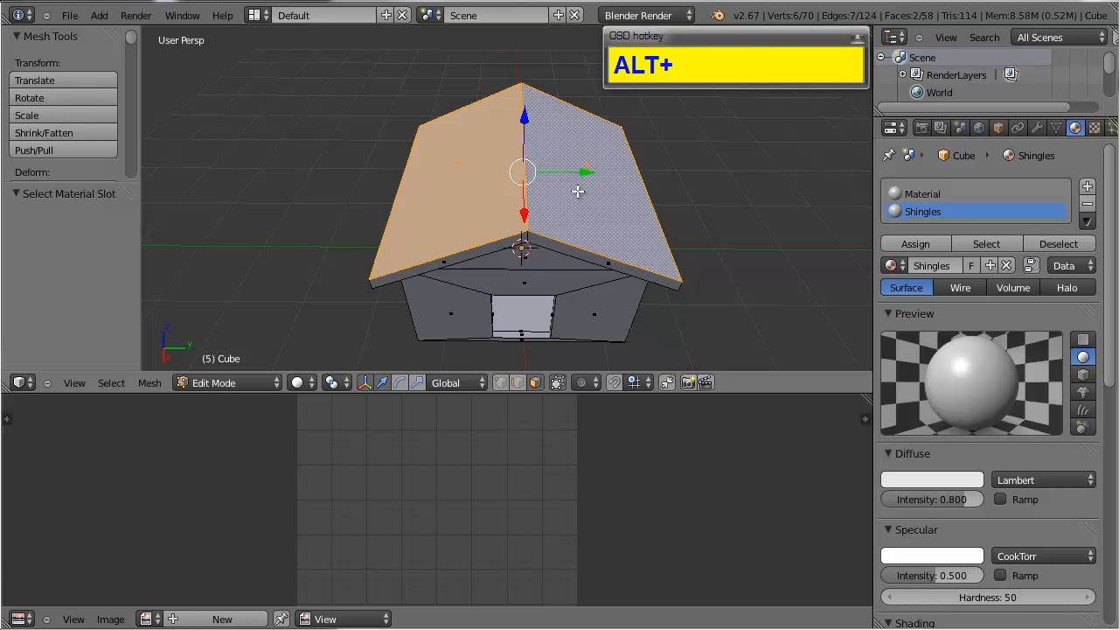
Step: Select the loop of thin side faces running around the outer rim of the roof
{"action": "scroll", "coordinate": [516, 243], "scroll_direction": "up", "scroll_amount": 1}
{"action": "left_click_drag", "start_coordinate": [531, 258], "coordinate": [542, 229], "text": "alt"}
{"action": "right_click", "coordinate": [532, 98], "text": "alt"}
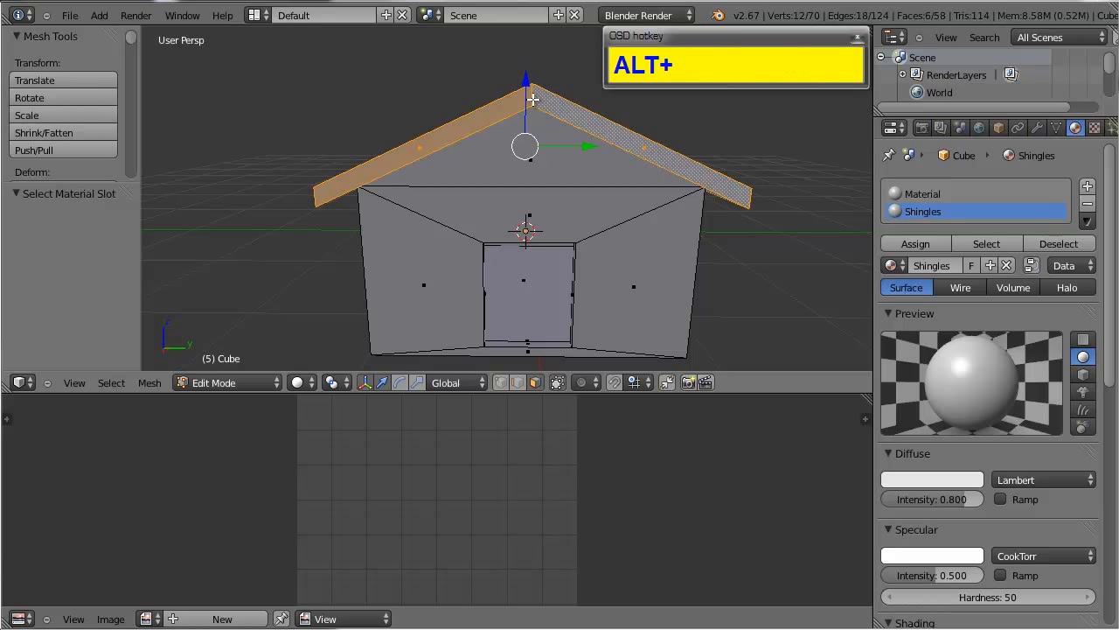
{"action": "left_click_drag", "start_coordinate": [544, 125], "coordinate": [585, 136], "text": "alt"}
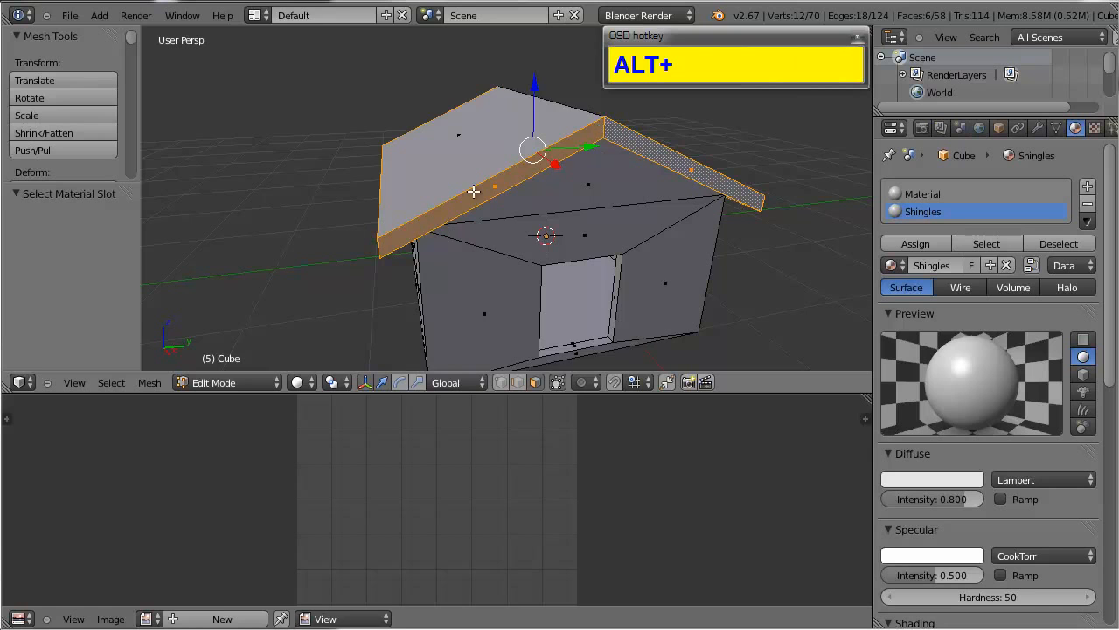
{"action": "left_click_drag", "start_coordinate": [473, 191], "coordinate": [370, 175], "text": "alt"}
{"action": "left_click_drag", "start_coordinate": [598, 218], "coordinate": [558, 199], "text": "alt"}
{"action": "right_click", "coordinate": [618, 224]}
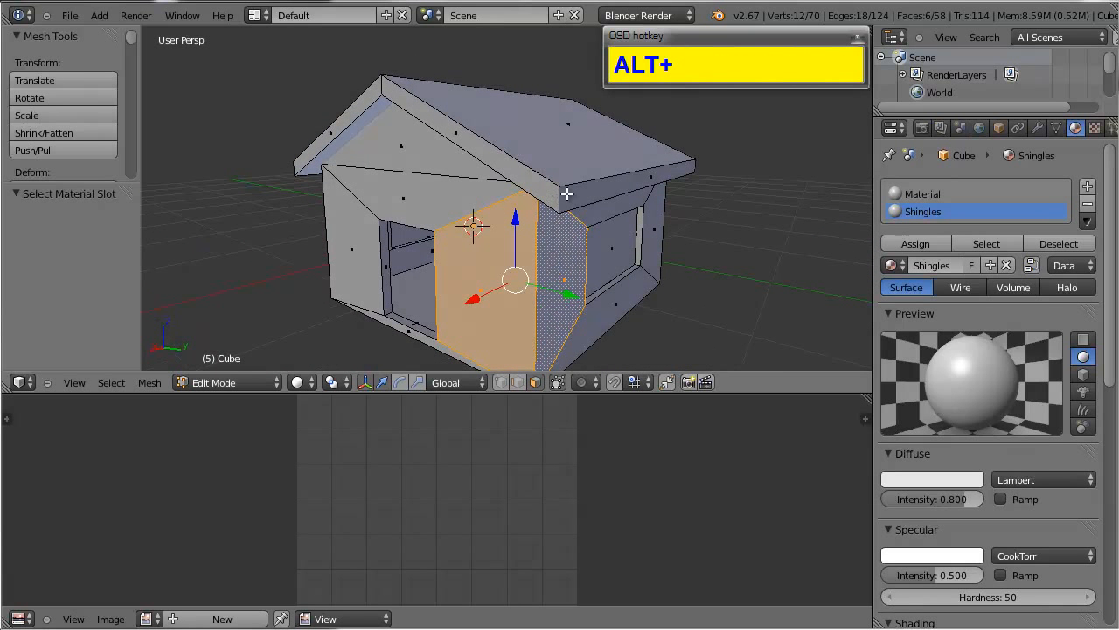
{"action": "right_click", "coordinate": [560, 195], "text": "alt"}
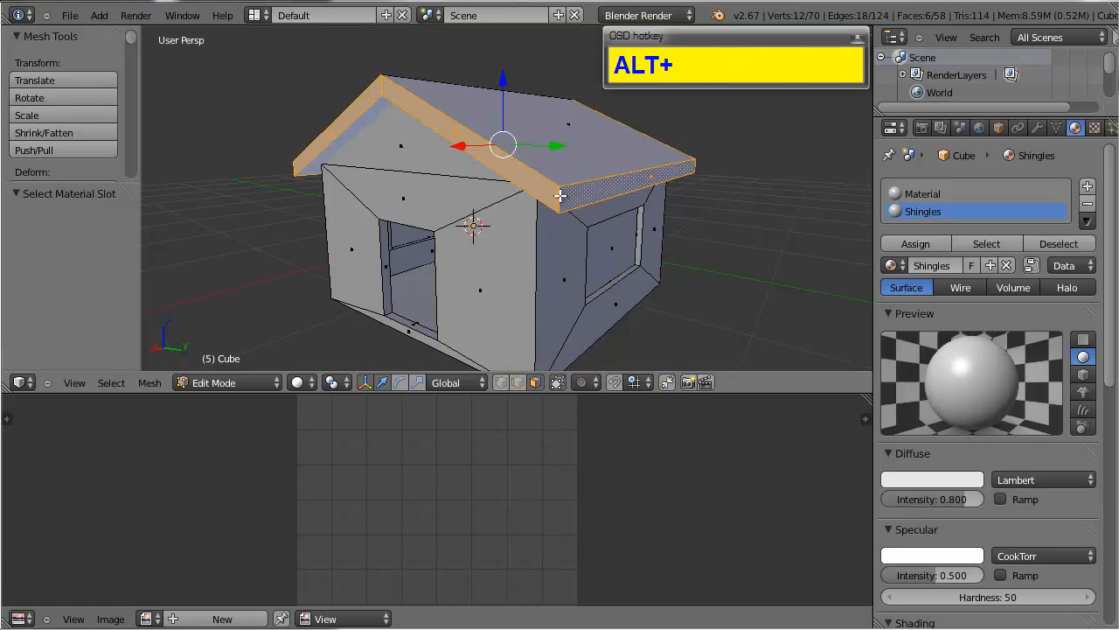
{"action": "left_click_drag", "start_coordinate": [560, 196], "coordinate": [608, 202], "text": "alt"}
{"action": "right_click", "coordinate": [523, 143], "text": "alt"}
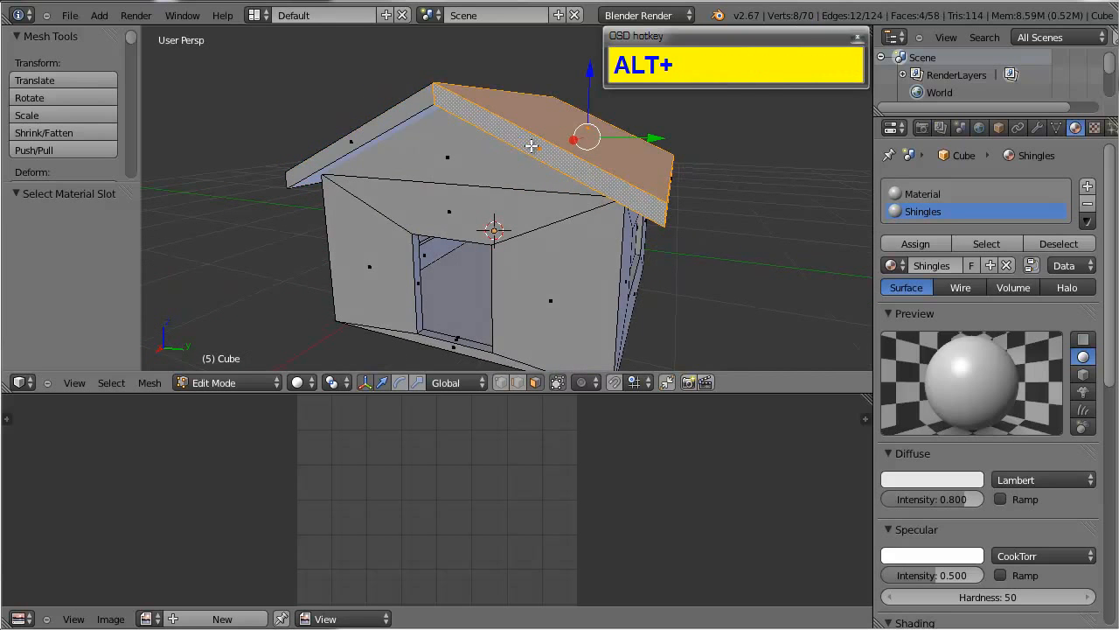
{"action": "left_click_drag", "start_coordinate": [529, 145], "coordinate": [570, 153], "text": "alt"}
{"action": "right_click", "coordinate": [543, 186], "text": "alt"}
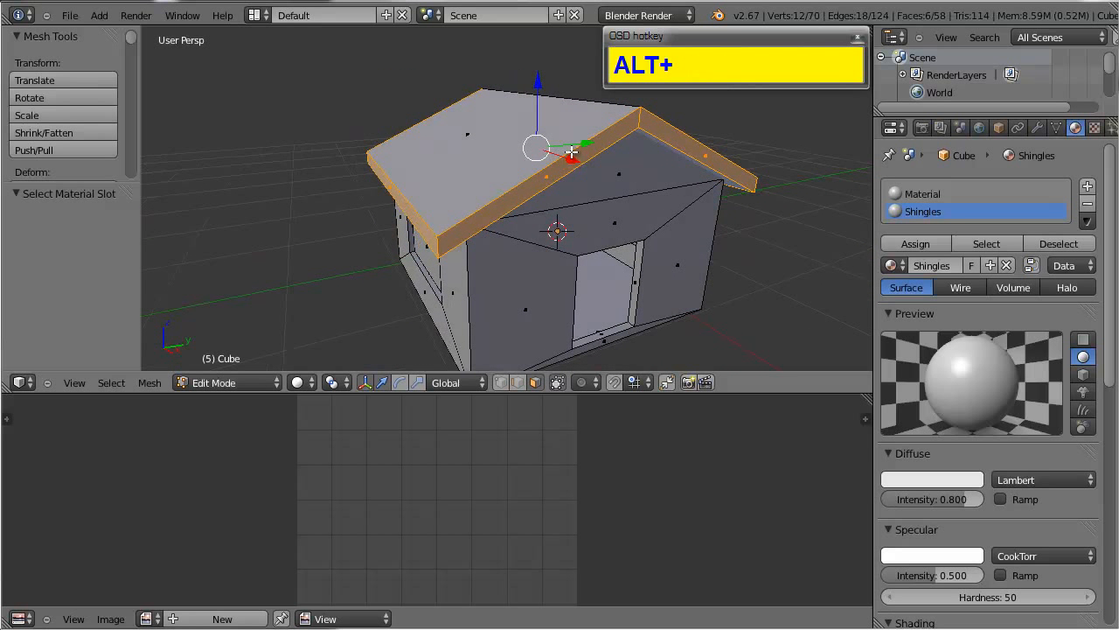
Step: Add a third material slot to the house and create a new material in it
{"action": "scroll", "coordinate": [571, 152], "scroll_direction": "down", "scroll_amount": 2}
{"action": "left_click_drag", "start_coordinate": [603, 167], "coordinate": [558, 157], "text": "alt"}
{"action": "scroll", "coordinate": [560, 191], "scroll_direction": "up", "scroll_amount": 2}
{"action": "scroll", "coordinate": [530, 175], "scroll_direction": "up", "scroll_amount": 2}
{"action": "scroll", "coordinate": [616, 189], "scroll_direction": "down", "scroll_amount": 3}
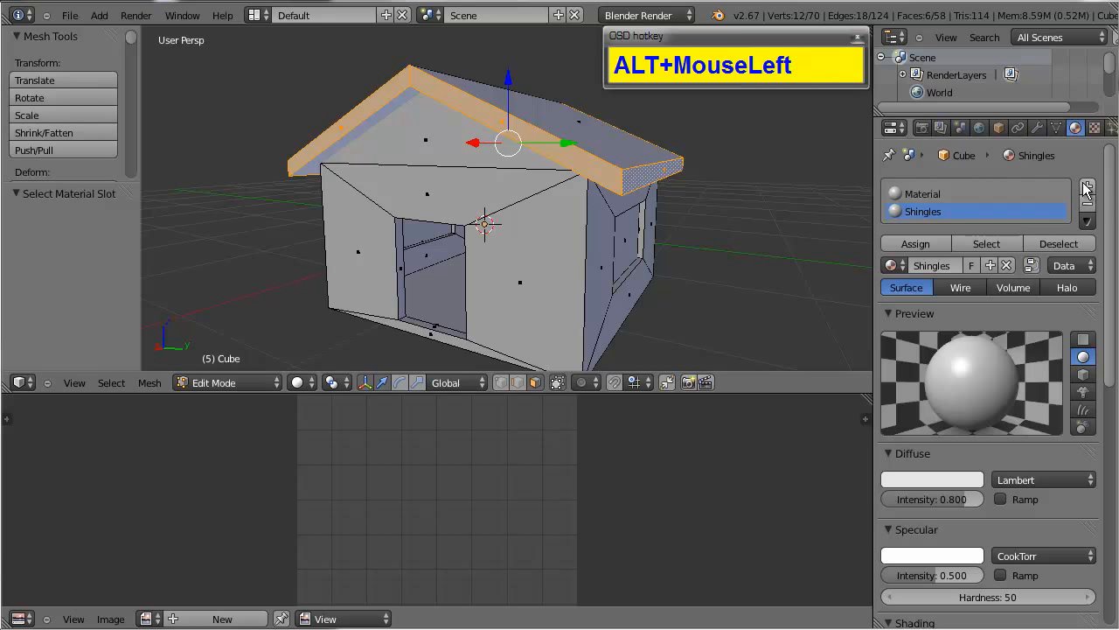
{"action": "left_click_drag", "start_coordinate": [441, 196], "coordinate": [463, 219], "text": "alt"}
{"action": "scroll", "coordinate": [463, 173], "scroll_direction": "down", "scroll_amount": 2}
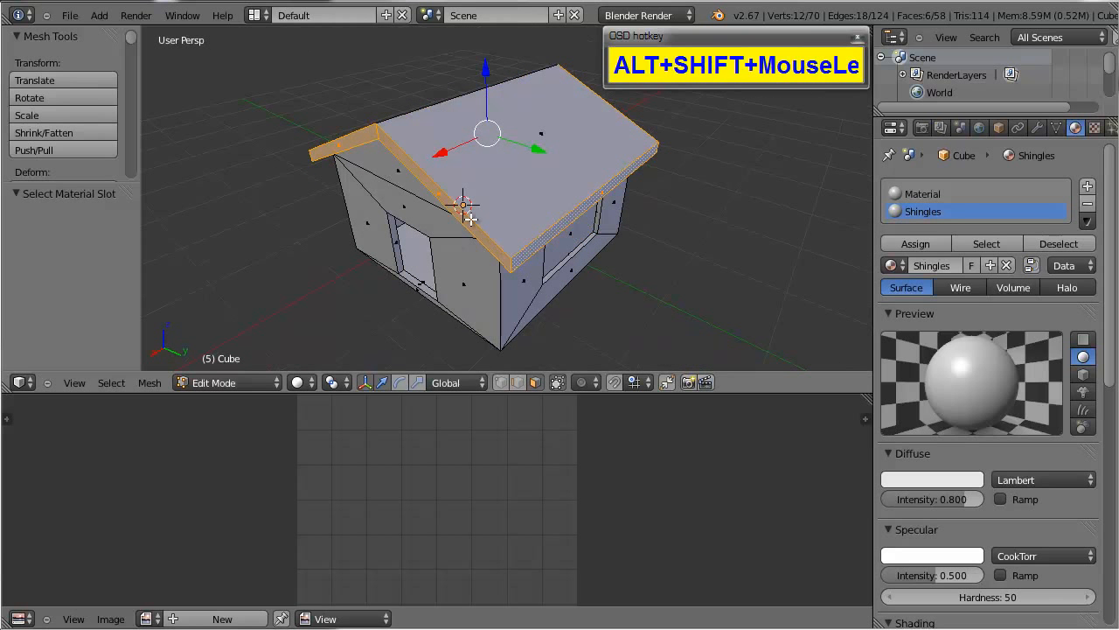
{"action": "left_click", "coordinate": [1083, 189]}
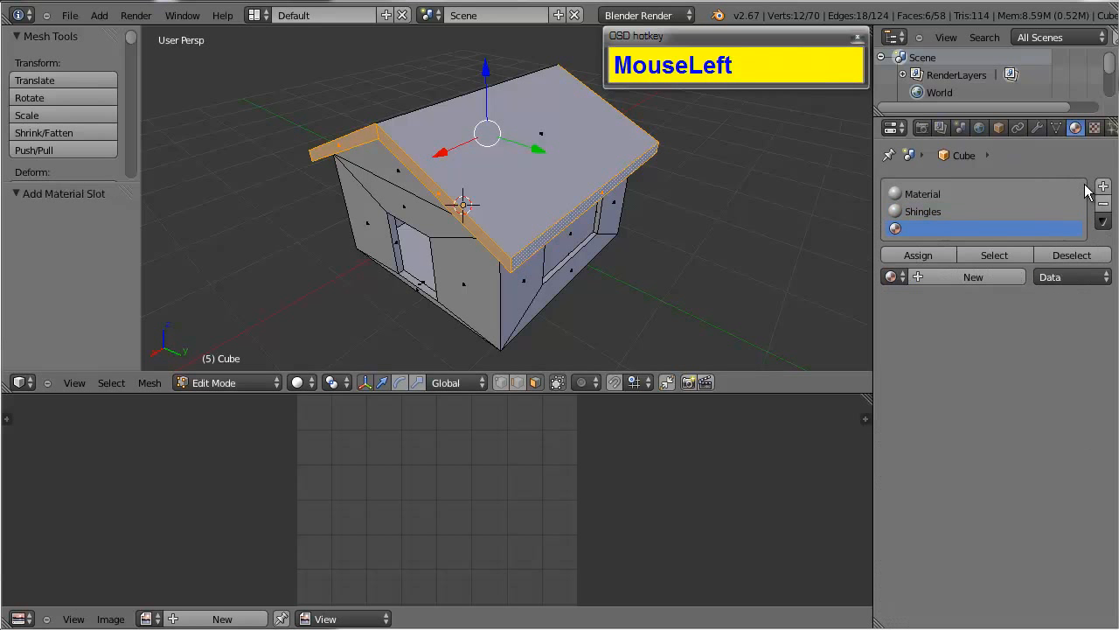
{"action": "left_click", "coordinate": [949, 278]}
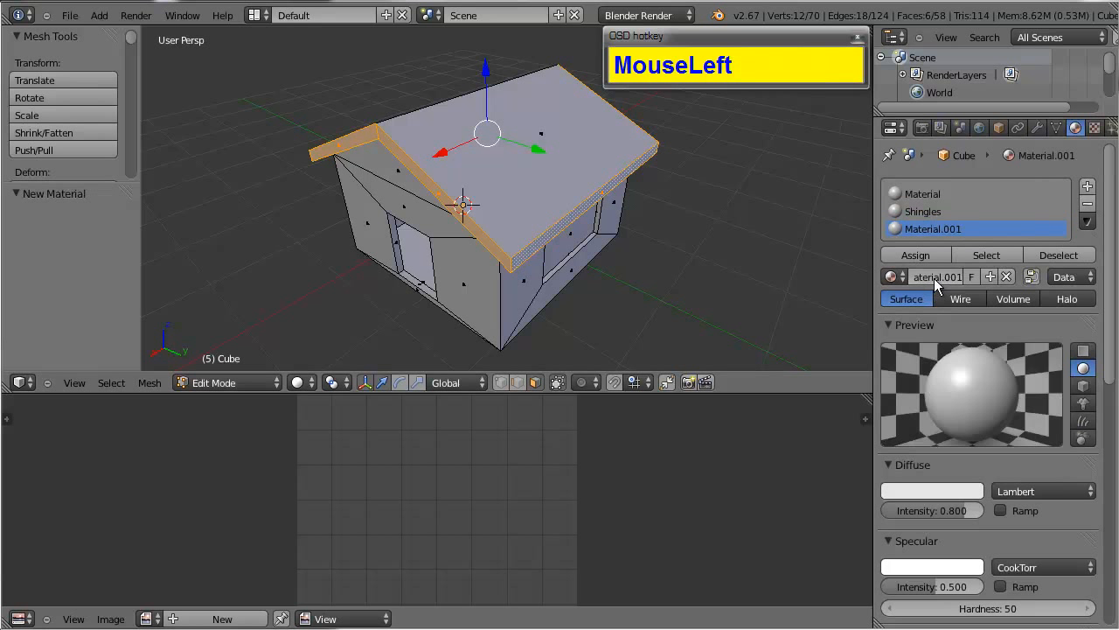
Step: Name the new third material RoofSides
{"action": "left_click", "coordinate": [934, 277]}
{"action": "type", "text": "S"}
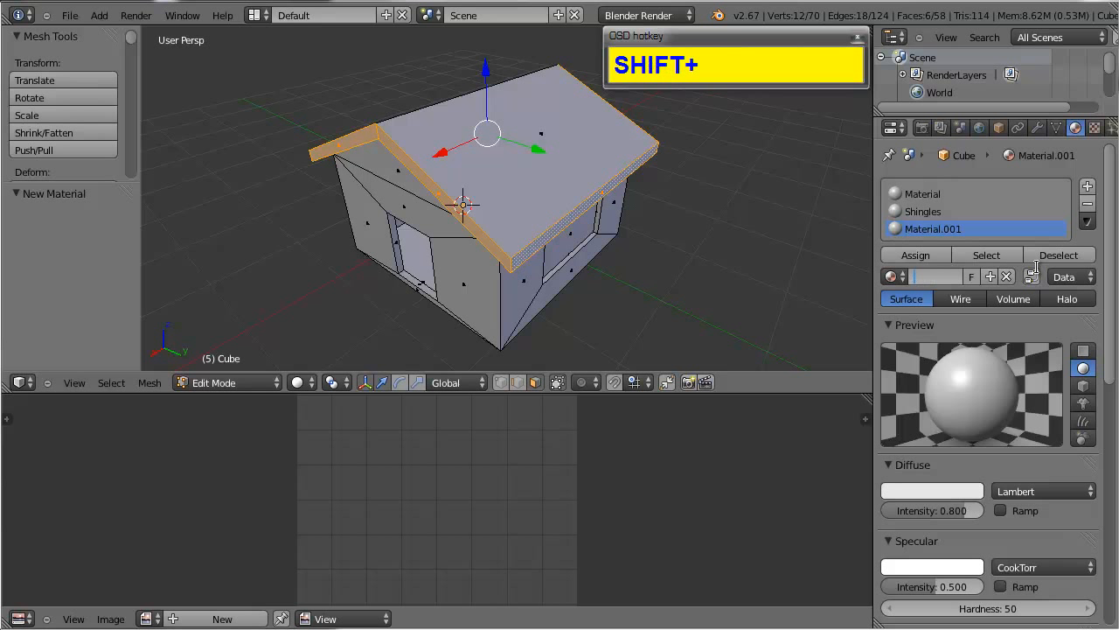
{"action": "type", "text": "oofS"}
{"action": "key", "text": "BackSpace"}
{"action": "type", "text": "fSiz"}
{"action": "key", "text": "BackSpace"}
{"action": "type", "text": "des"}
{"action": "key", "text": "Return"}
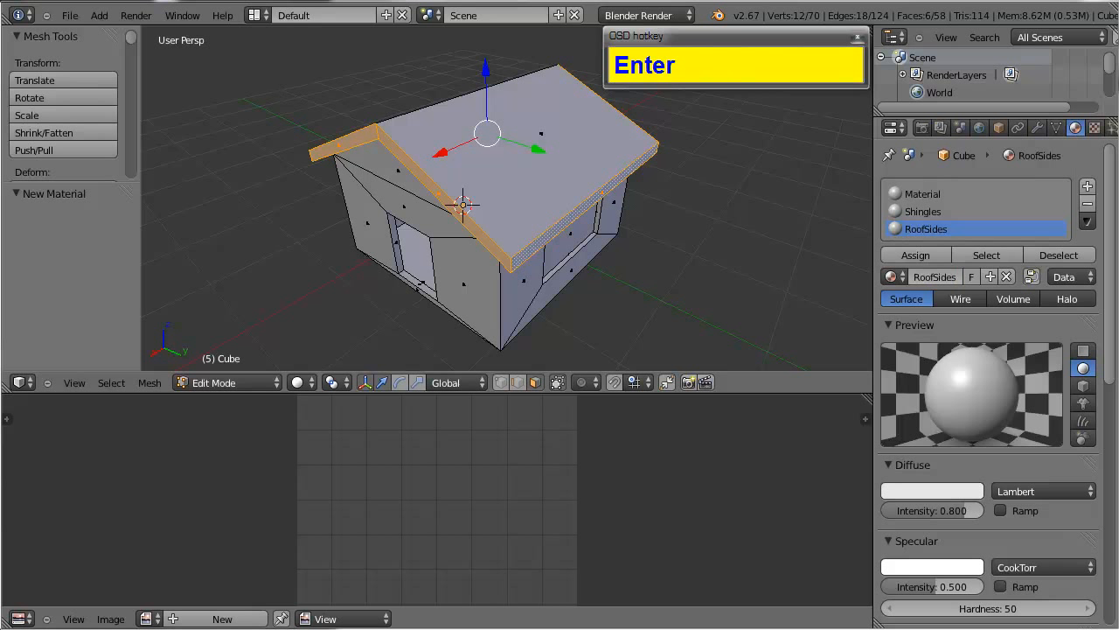
Step: Assign the RoofSides material to the selected rim faces of the roof
{"action": "left_click_drag", "start_coordinate": [332, 197], "coordinate": [362, 200], "text": "alt"}
{"action": "scroll", "coordinate": [362, 200], "scroll_direction": "up", "scroll_amount": 5}
{"action": "left_click_drag", "start_coordinate": [437, 87], "coordinate": [440, 222], "text": "alt+shift"}
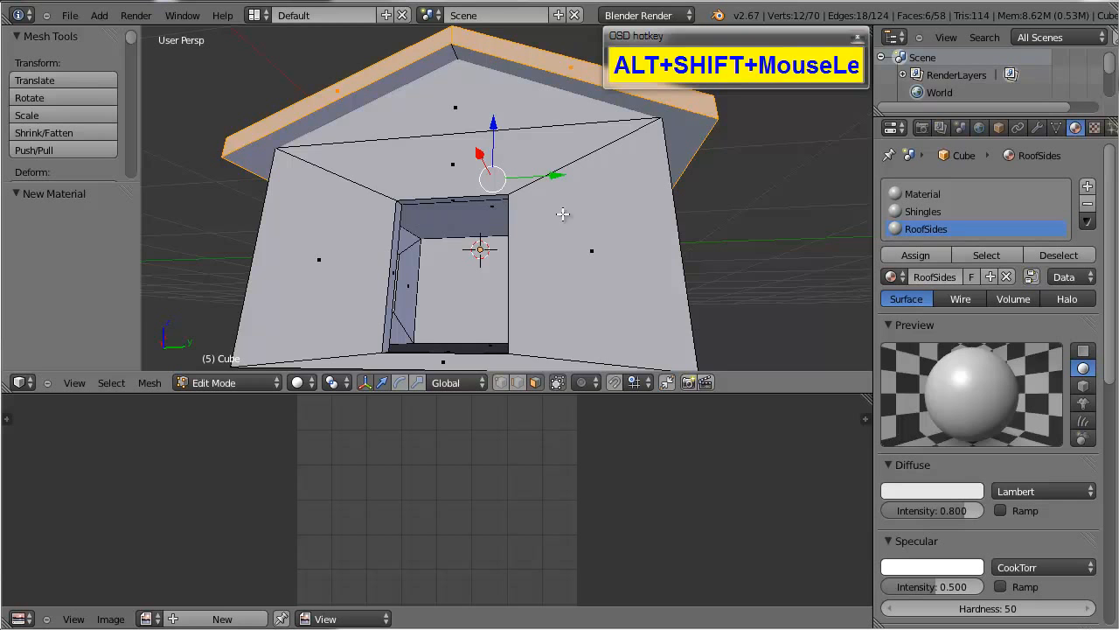
{"action": "scroll", "coordinate": [563, 214], "scroll_direction": "down", "scroll_amount": 6}
{"action": "left_click_drag", "start_coordinate": [563, 214], "coordinate": [563, 275], "text": "alt"}
{"action": "scroll", "coordinate": [522, 295], "scroll_direction": "up", "scroll_amount": 4}
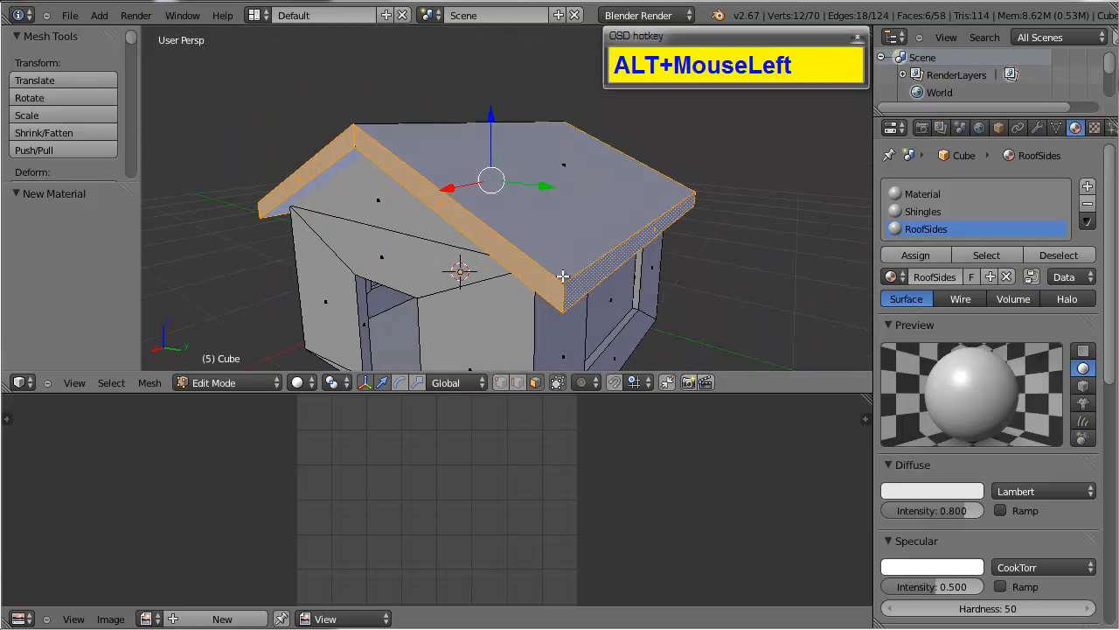
{"action": "scroll", "coordinate": [563, 276], "scroll_direction": "down", "scroll_amount": 2}
{"action": "left_click", "coordinate": [912, 255]}
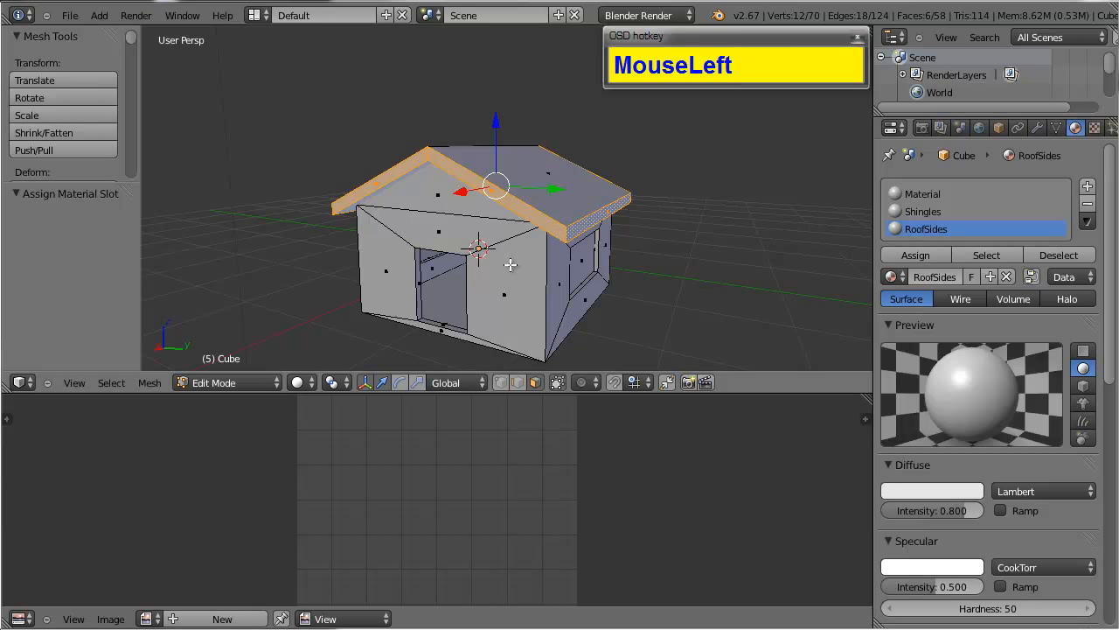
Step: Make the original Material slot active and select the loop of faces on the underside of the roof
{"action": "scroll", "coordinate": [511, 264], "scroll_direction": "up", "scroll_amount": 2}
{"action": "left_click_drag", "start_coordinate": [511, 264], "coordinate": [525, 254], "text": "alt"}
{"action": "scroll", "coordinate": [524, 254], "scroll_direction": "up", "scroll_amount": 3}
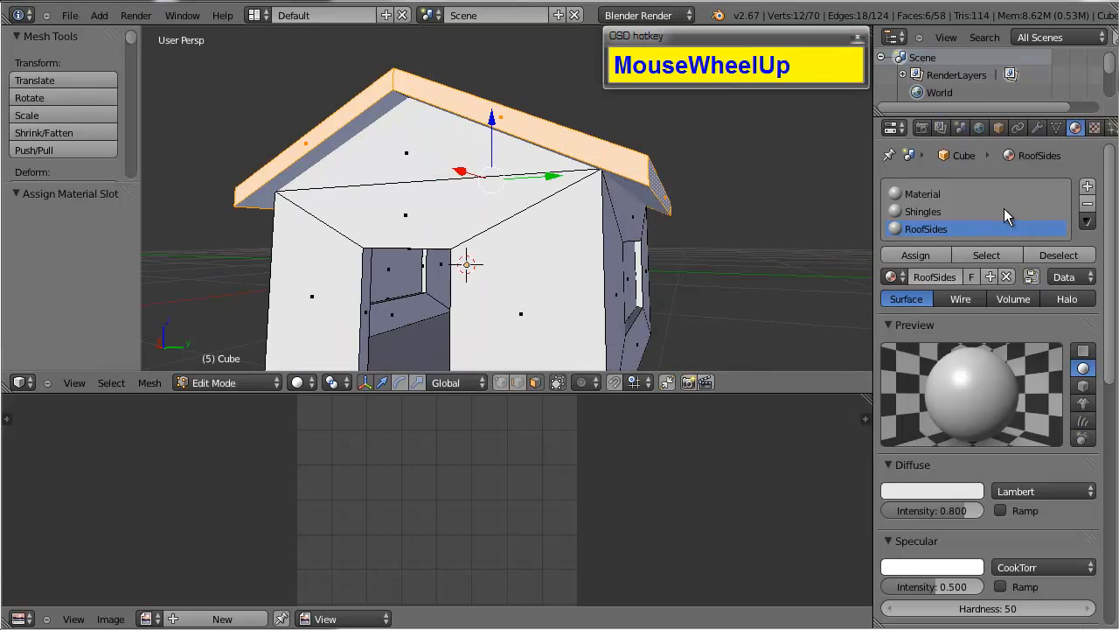
{"action": "left_click", "coordinate": [951, 193]}
{"action": "left_click_drag", "start_coordinate": [452, 181], "coordinate": [496, 64], "text": "alt"}
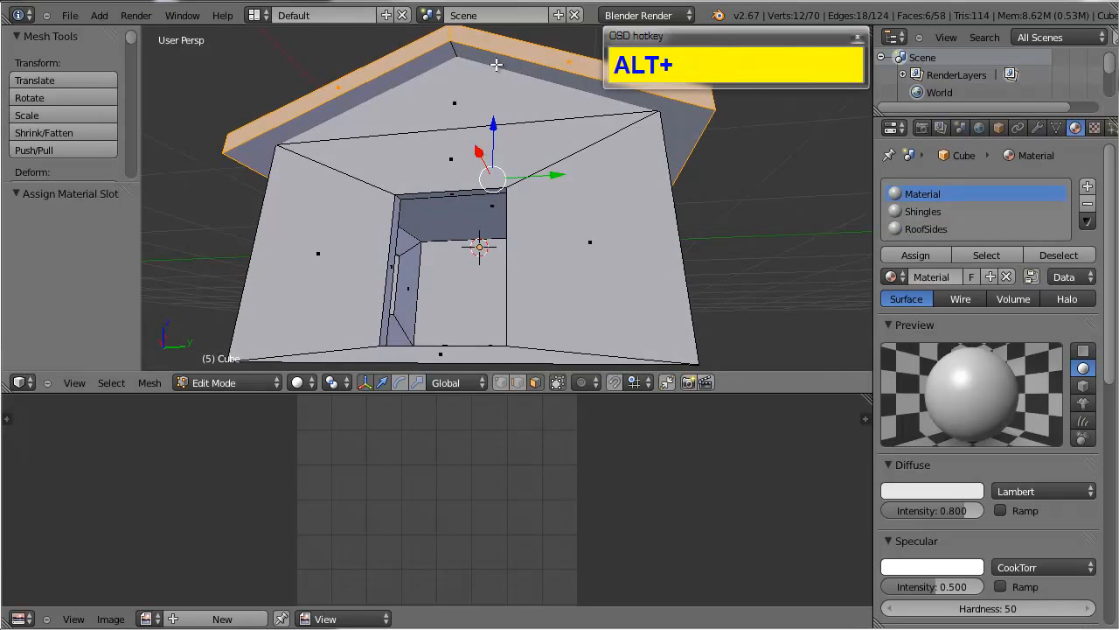
{"action": "right_click", "coordinate": [449, 49], "text": "alt"}
{"action": "left_click", "coordinate": [463, 60], "text": "alt"}
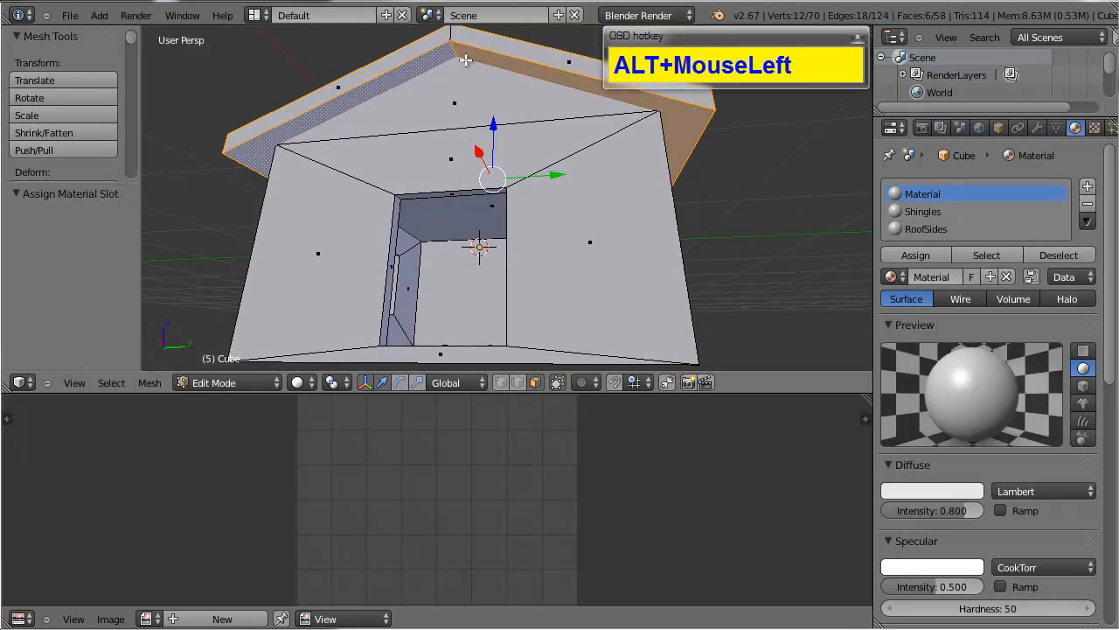
Step: Select the two sloping faces on the underside of the roof and create a new material in a fourth slot
{"action": "right_click", "coordinate": [474, 59]}
{"action": "right_click", "coordinate": [428, 62], "text": "shift"}
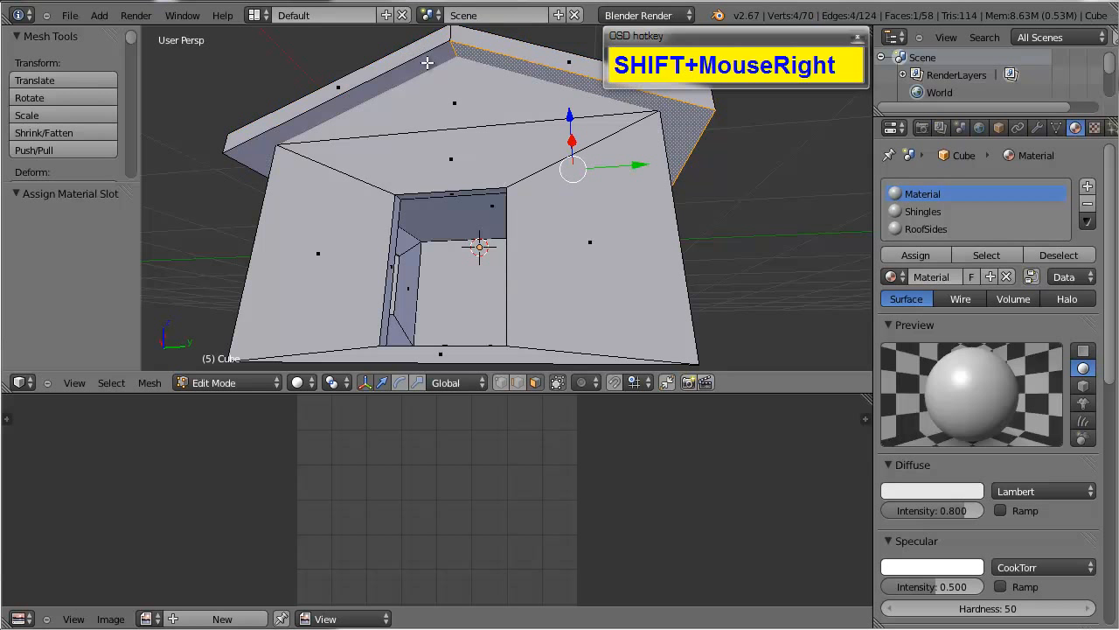
{"action": "left_click", "coordinate": [1089, 186]}
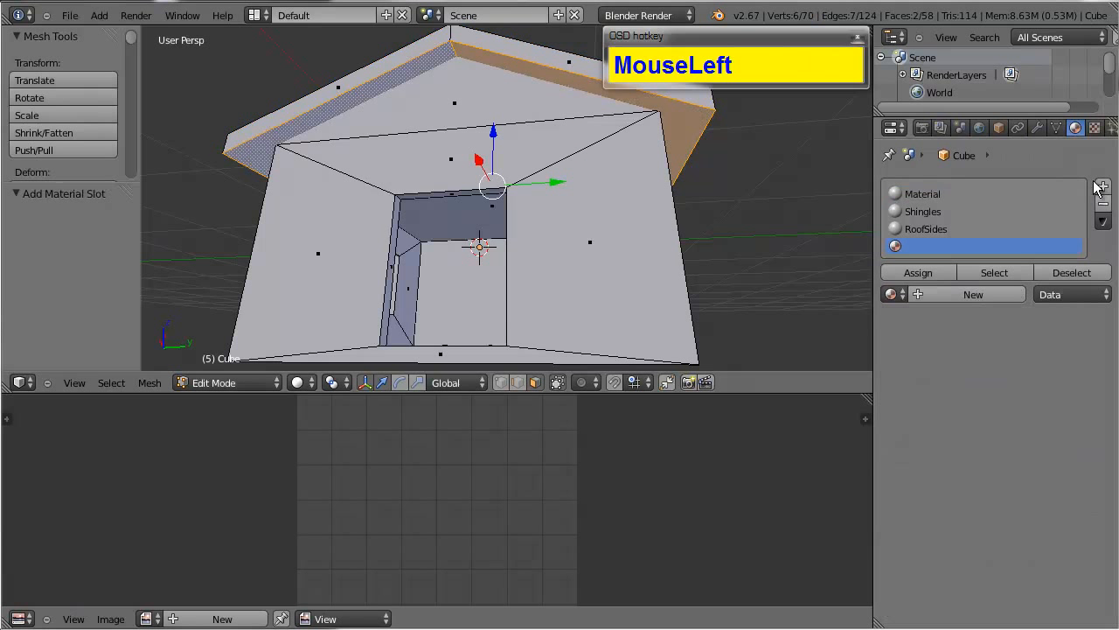
{"action": "left_click", "coordinate": [952, 294]}
Step: Name the new material RoofUnderside and assign it to the selected underside faces of the roof
{"action": "left_click", "coordinate": [952, 294]}
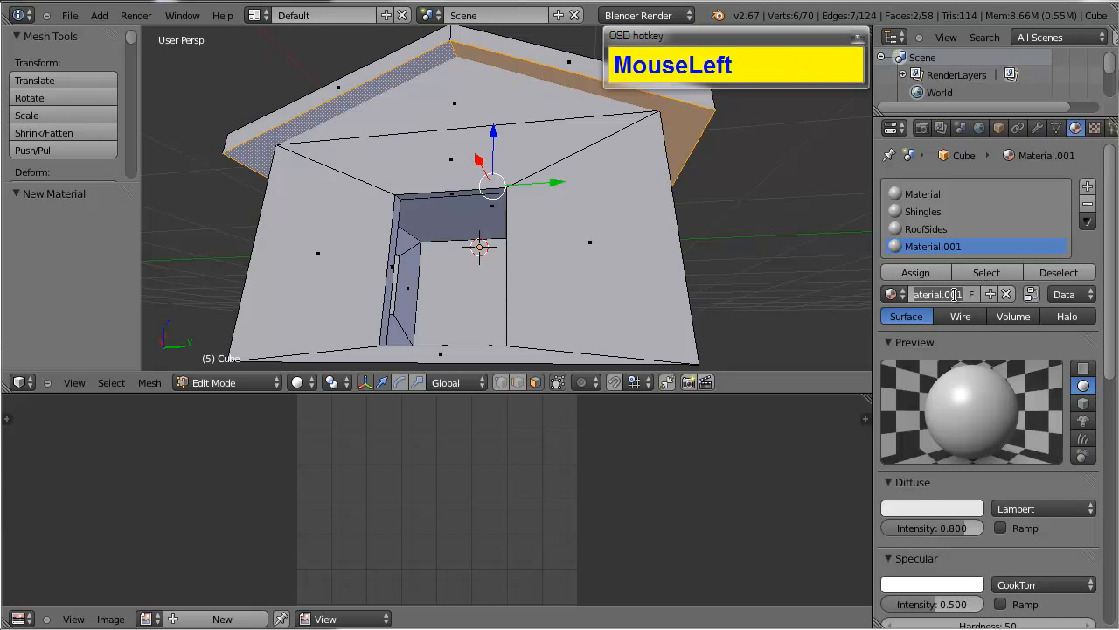
{"action": "type", "text": "Soof"}
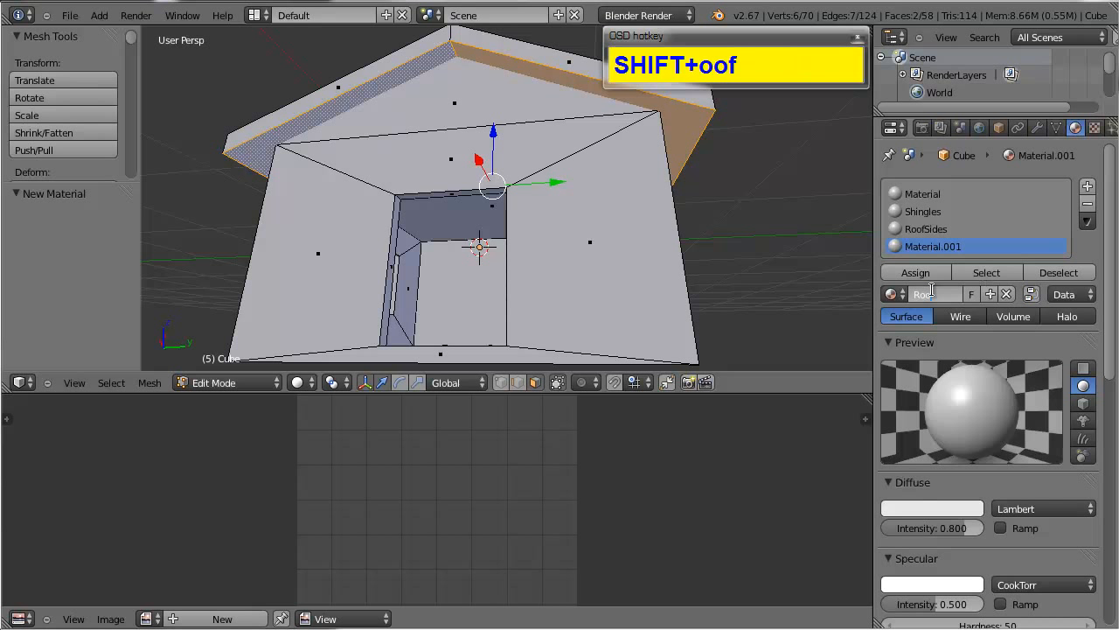
{"action": "type", "text": "Underside"}
{"action": "key", "text": "Return"}
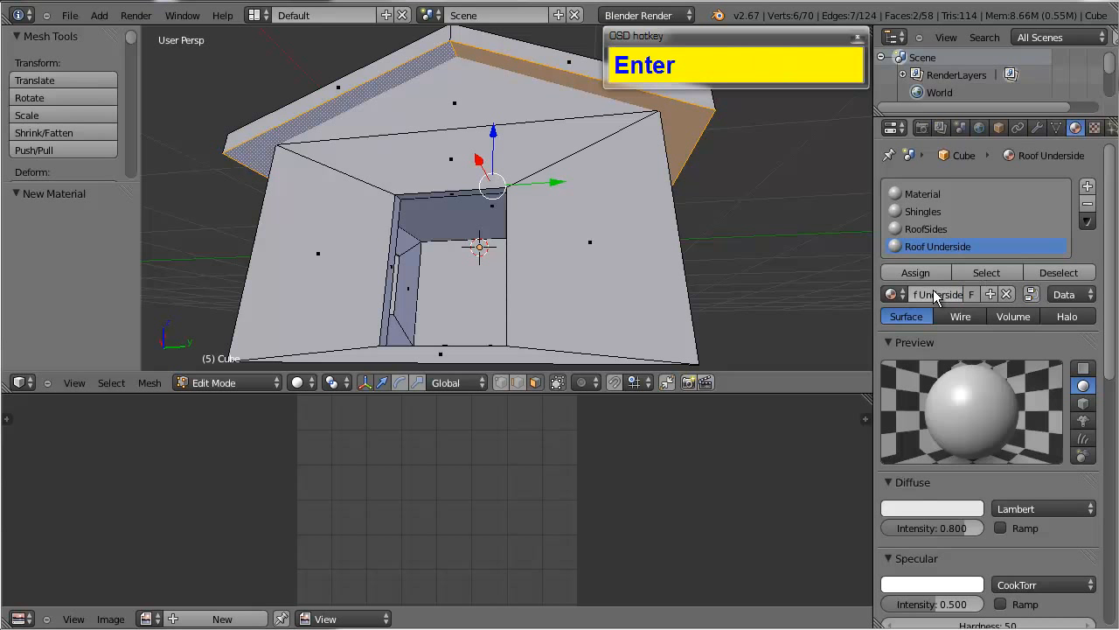
{"action": "left_click", "coordinate": [919, 290]}
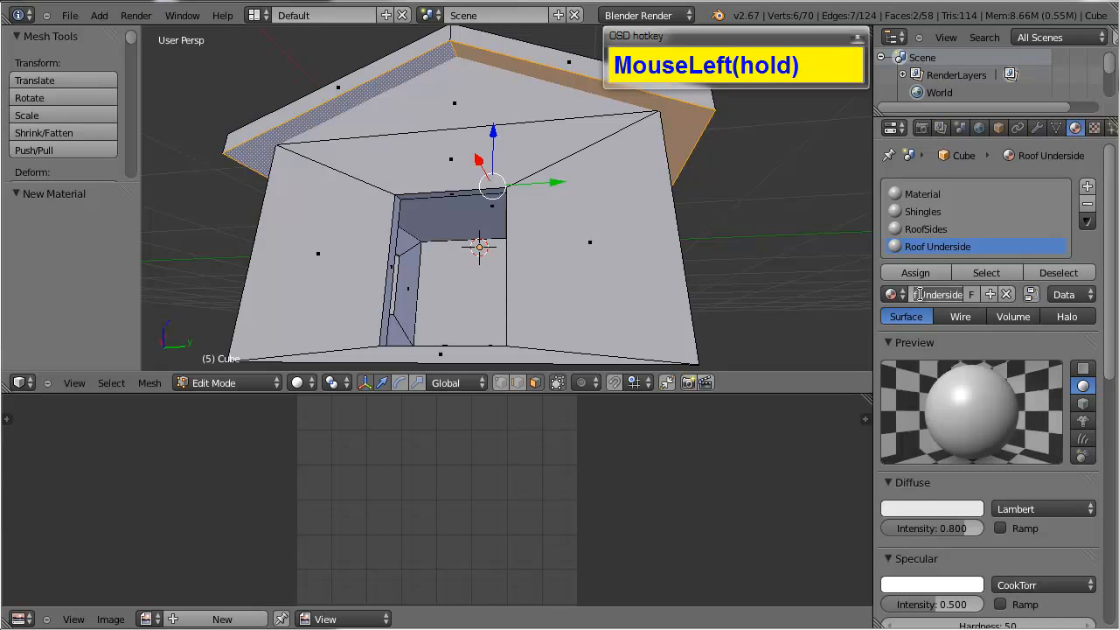
{"action": "key", "text": "BackSpace"}
{"action": "left_click", "coordinate": [929, 297]}
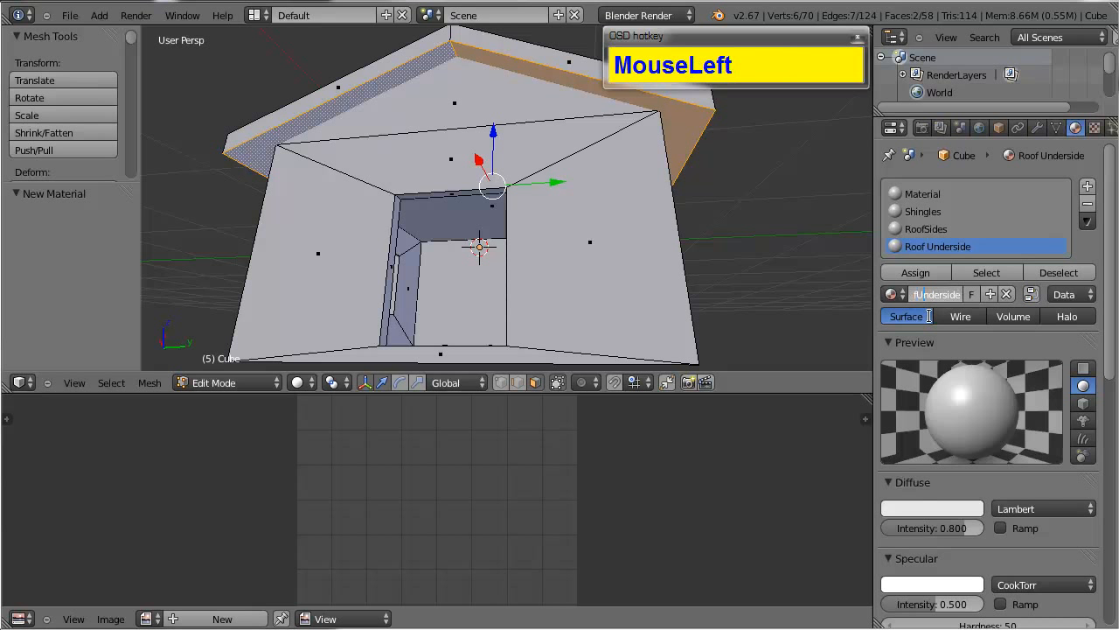
{"action": "left_click", "coordinate": [943, 332]}
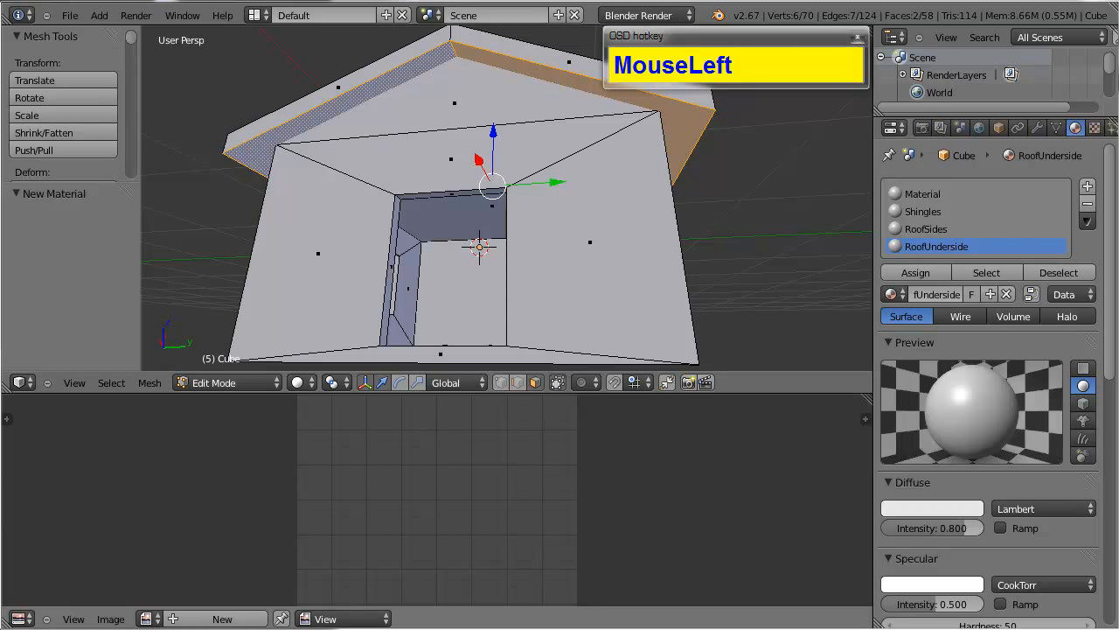
{"action": "scroll", "coordinate": [711, 250], "scroll_direction": "down", "scroll_amount": 1}
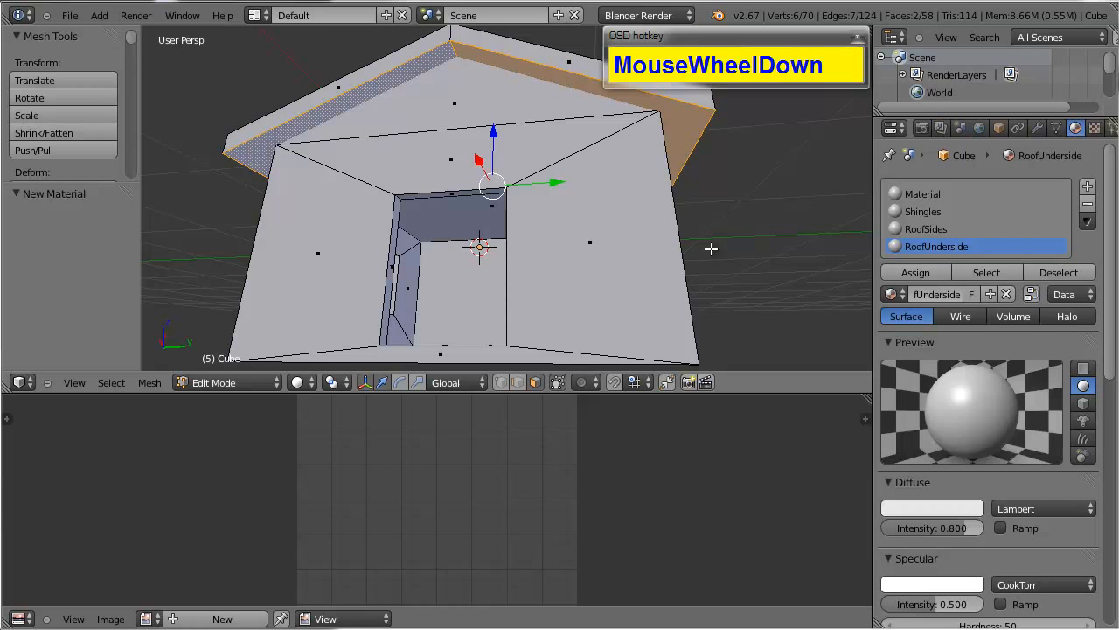
{"action": "left_click", "coordinate": [923, 278]}
Step: Select the four window pane faces, covering the windows on both sides of the house
{"action": "left_click_drag", "start_coordinate": [651, 289], "coordinate": [549, 215], "text": "alt"}
{"action": "scroll", "coordinate": [622, 174], "scroll_direction": "down", "scroll_amount": 5}
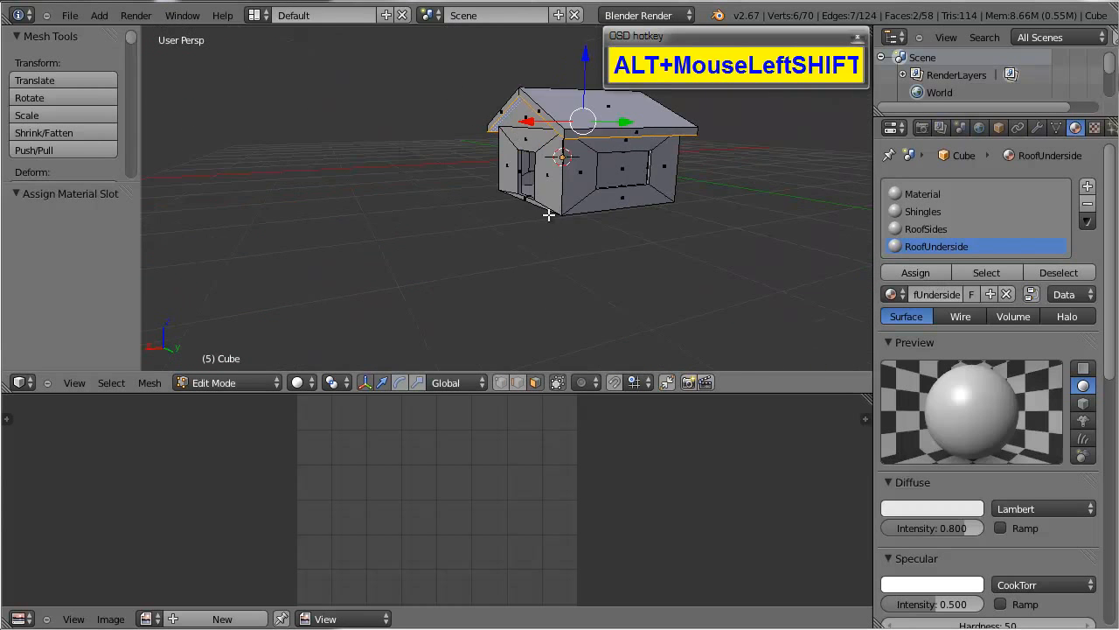
{"action": "scroll", "coordinate": [549, 215], "scroll_direction": "up", "scroll_amount": 3}
{"action": "left_click_drag", "start_coordinate": [585, 250], "coordinate": [399, 235], "text": "alt+shift"}
{"action": "scroll", "coordinate": [457, 219], "scroll_direction": "up", "scroll_amount": 3}
{"action": "scroll", "coordinate": [539, 259], "scroll_direction": "up", "scroll_amount": 2}
{"action": "scroll", "coordinate": [520, 225], "scroll_direction": "down", "scroll_amount": 3}
{"action": "left_click_drag", "start_coordinate": [519, 225], "coordinate": [680, 165], "text": "alt"}
{"action": "right_click", "coordinate": [623, 137]}
{"action": "scroll", "coordinate": [680, 165], "scroll_direction": "up", "scroll_amount": 1}
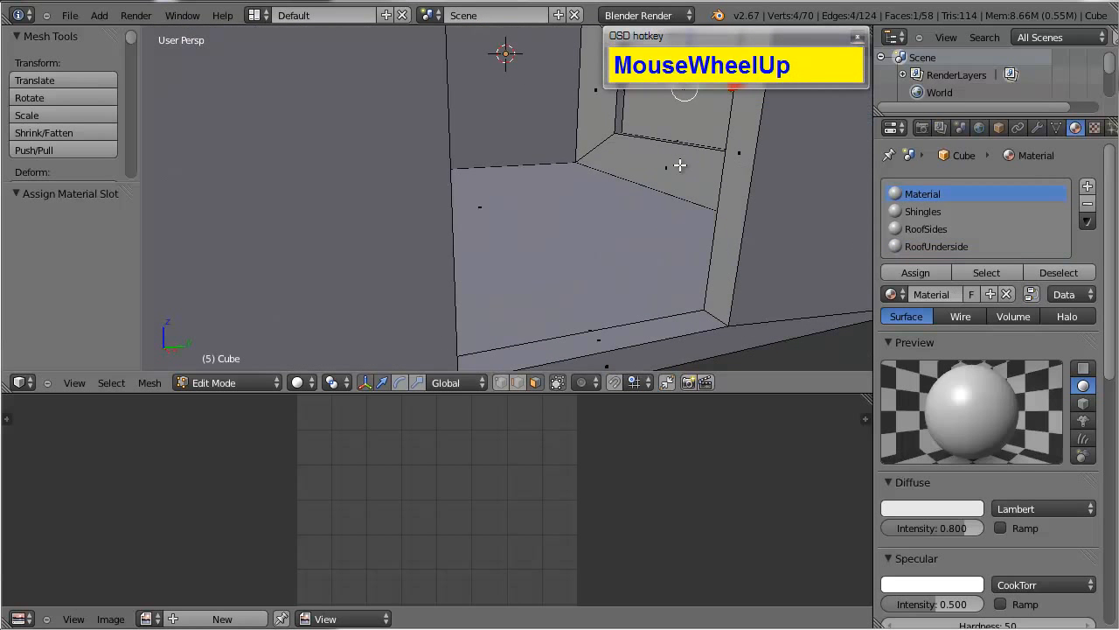
{"action": "right_click", "coordinate": [655, 117], "text": "shift"}
{"action": "left_click_drag", "start_coordinate": [655, 117], "coordinate": [467, 113], "text": "alt"}
{"action": "right_click", "coordinate": [337, 101], "text": "shift"}
{"action": "scroll", "coordinate": [467, 113], "scroll_direction": "down", "scroll_amount": 2}
{"action": "right_click", "coordinate": [384, 151], "text": "shift"}
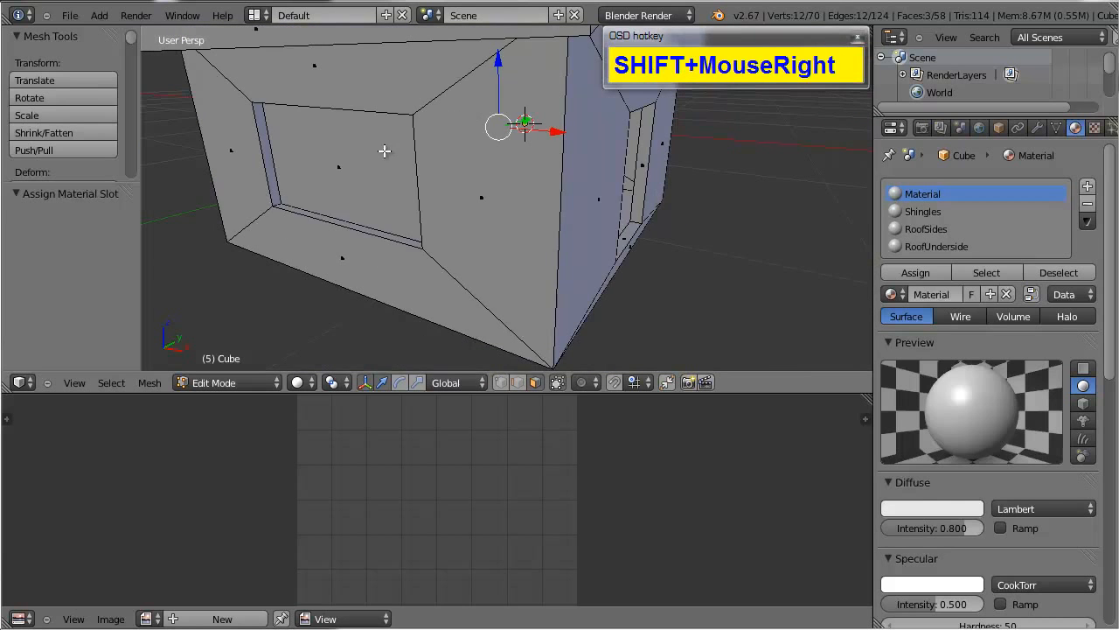
{"action": "left_click_drag", "start_coordinate": [384, 150], "coordinate": [600, 220], "text": "alt"}
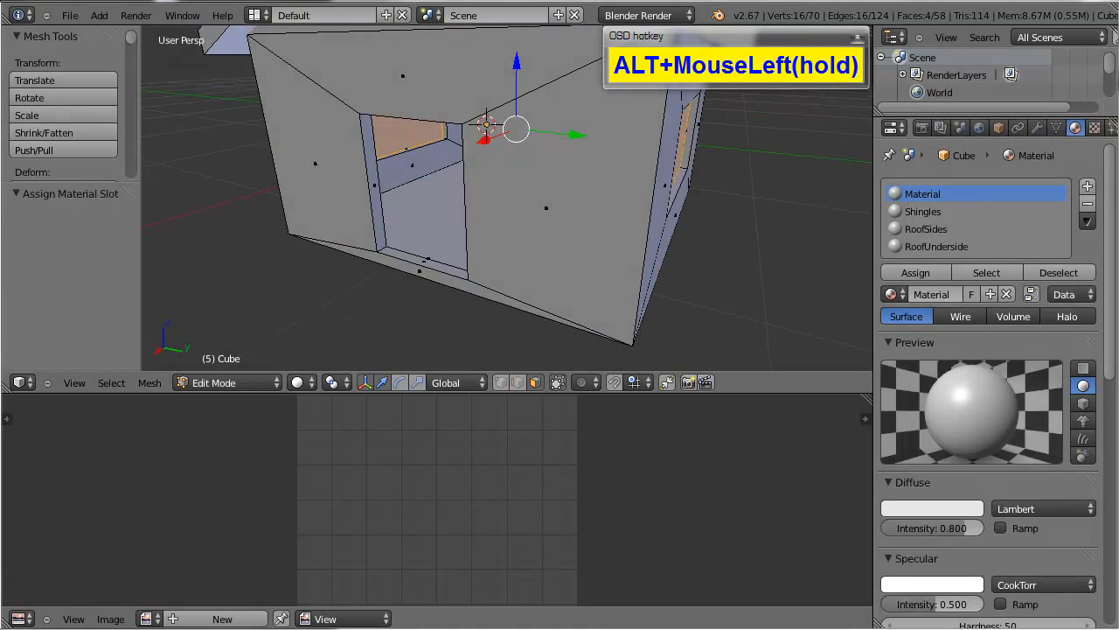
Step: Add a fifth material slot with a new material and name it Window
{"action": "left_click", "coordinate": [1089, 188]}
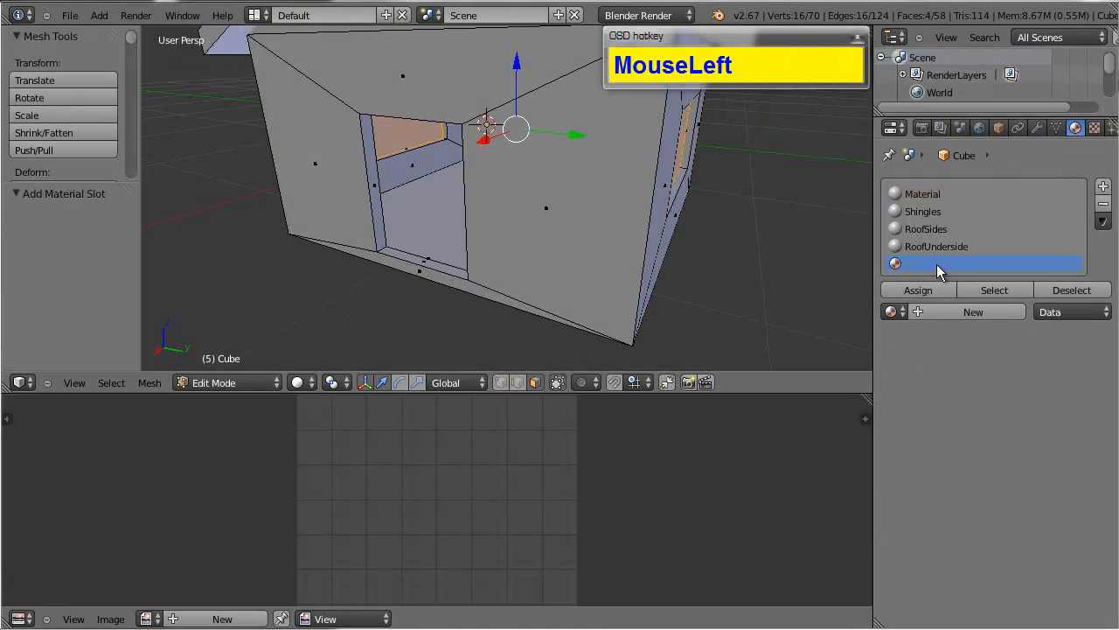
{"action": "left_click", "coordinate": [964, 313]}
{"action": "left_click", "coordinate": [935, 312]}
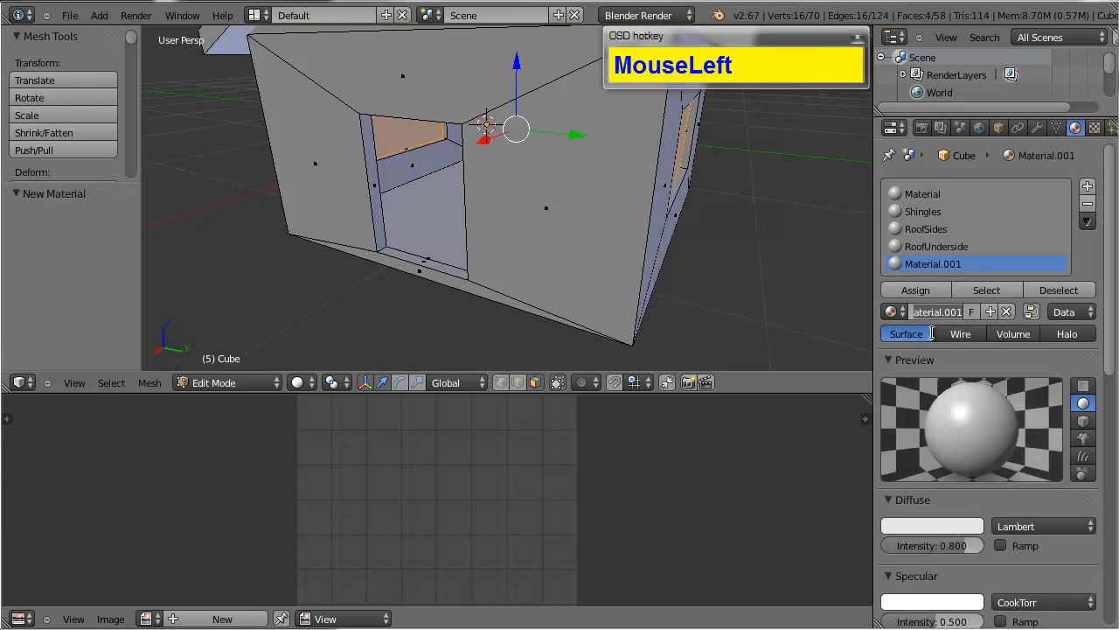
{"action": "type", "text": "Window"}
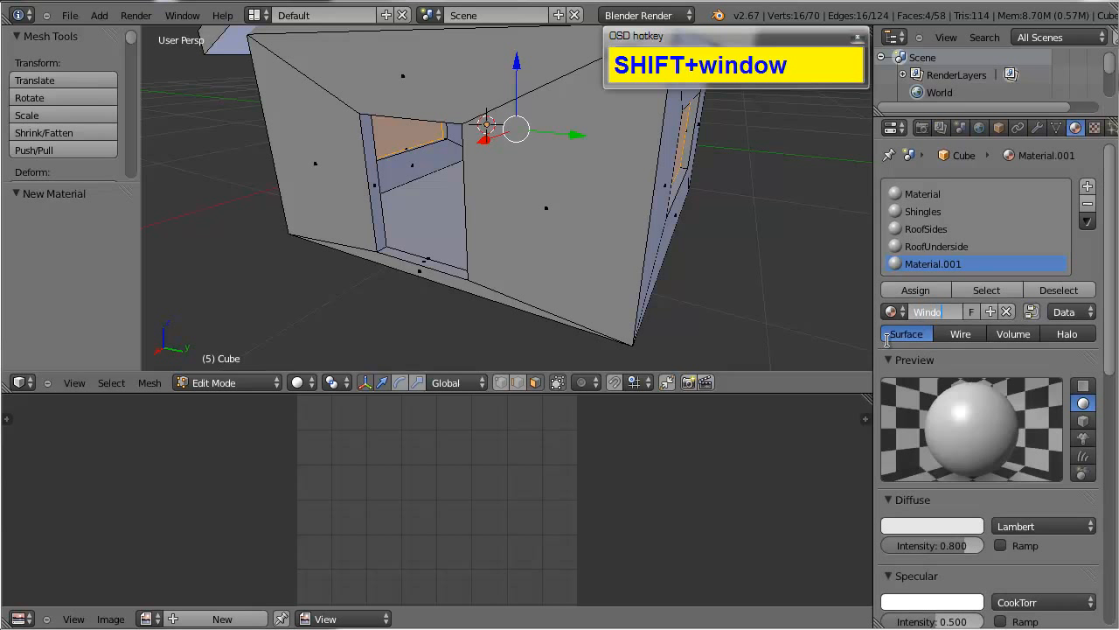
{"action": "key", "text": "Return"}
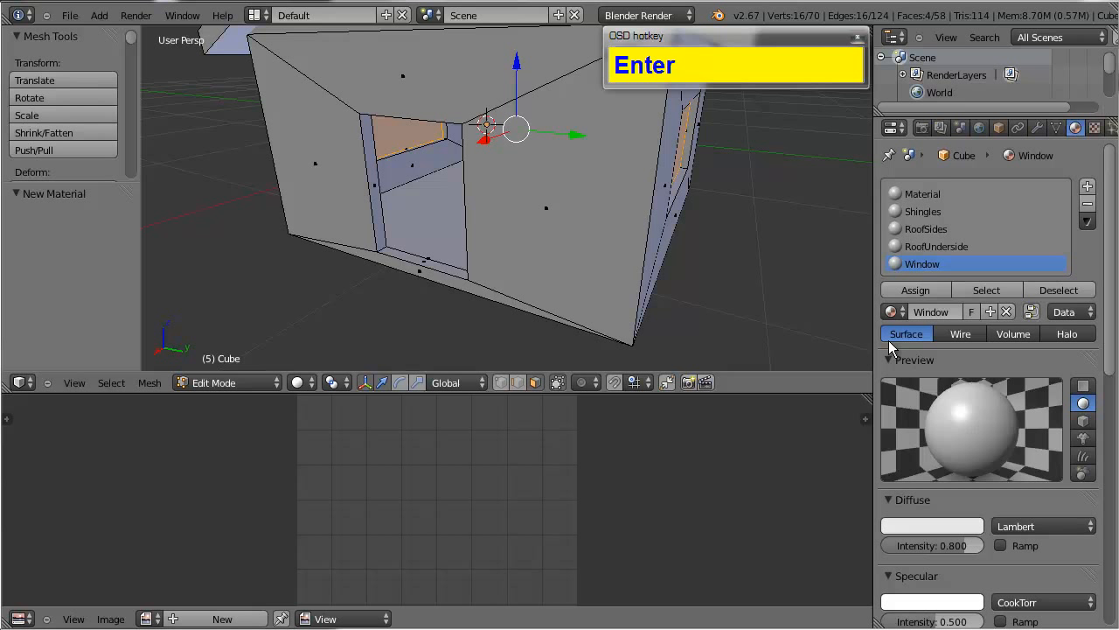
Step: Select the interior floor face, add an empty material slot, and extend the selection to the doorway threshold face
{"action": "right_click", "coordinate": [434, 211]}
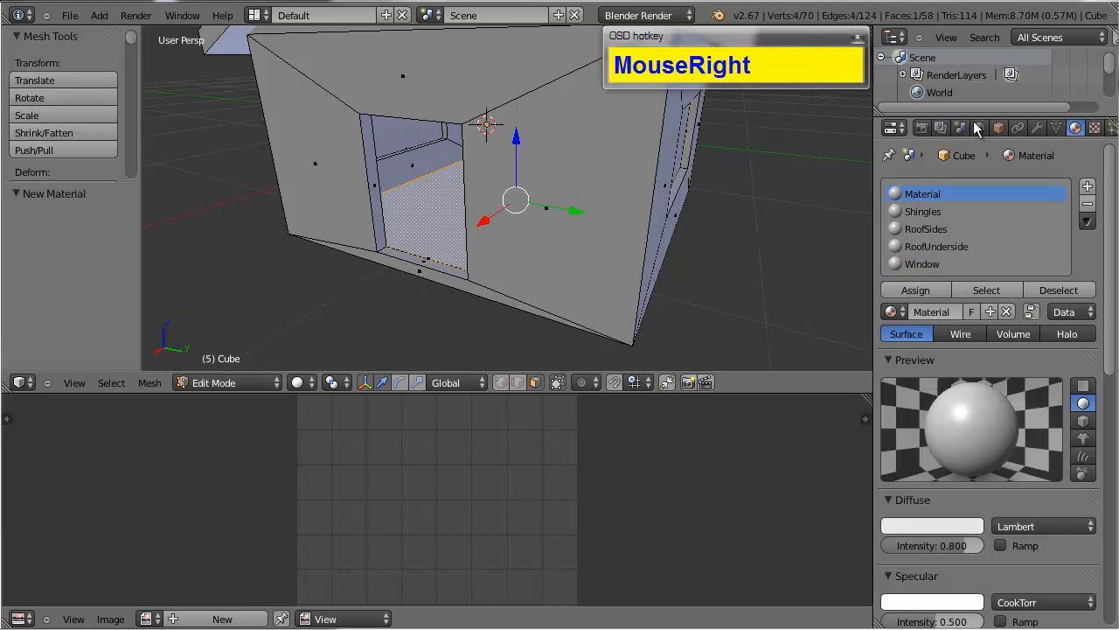
{"action": "left_click", "coordinate": [1086, 186]}
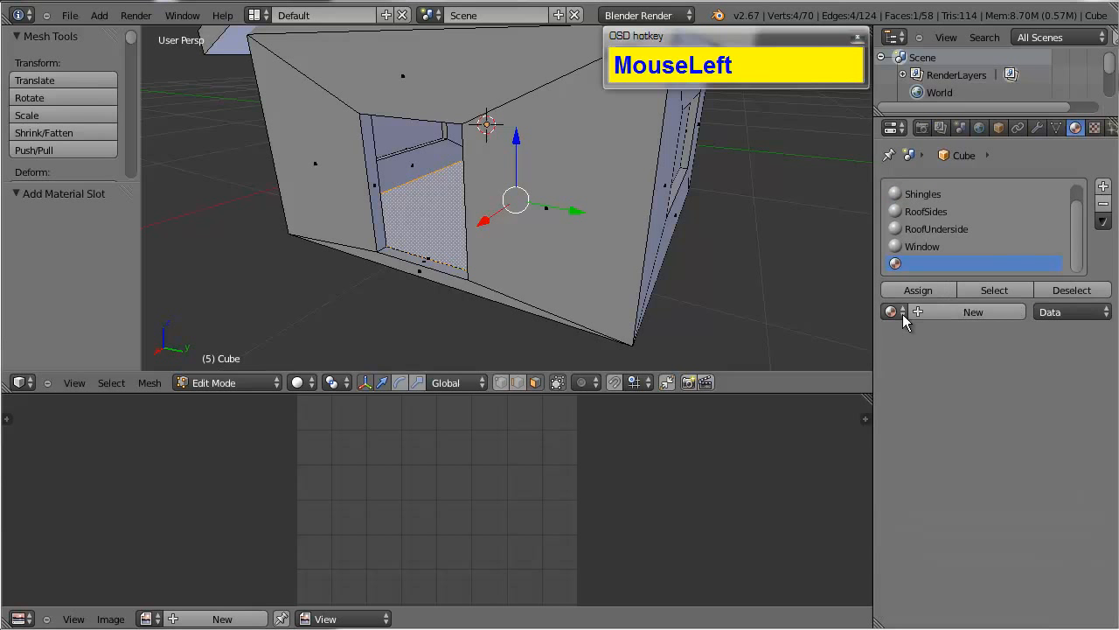
{"action": "left_click_drag", "start_coordinate": [439, 277], "coordinate": [524, 218], "text": "alt"}
{"action": "scroll", "coordinate": [475, 288], "scroll_direction": "up", "scroll_amount": 2}
{"action": "scroll", "coordinate": [489, 275], "scroll_direction": "up", "scroll_amount": 2}
{"action": "right_click", "coordinate": [472, 289], "text": "shift"}
{"action": "left_click", "coordinate": [1087, 186]}
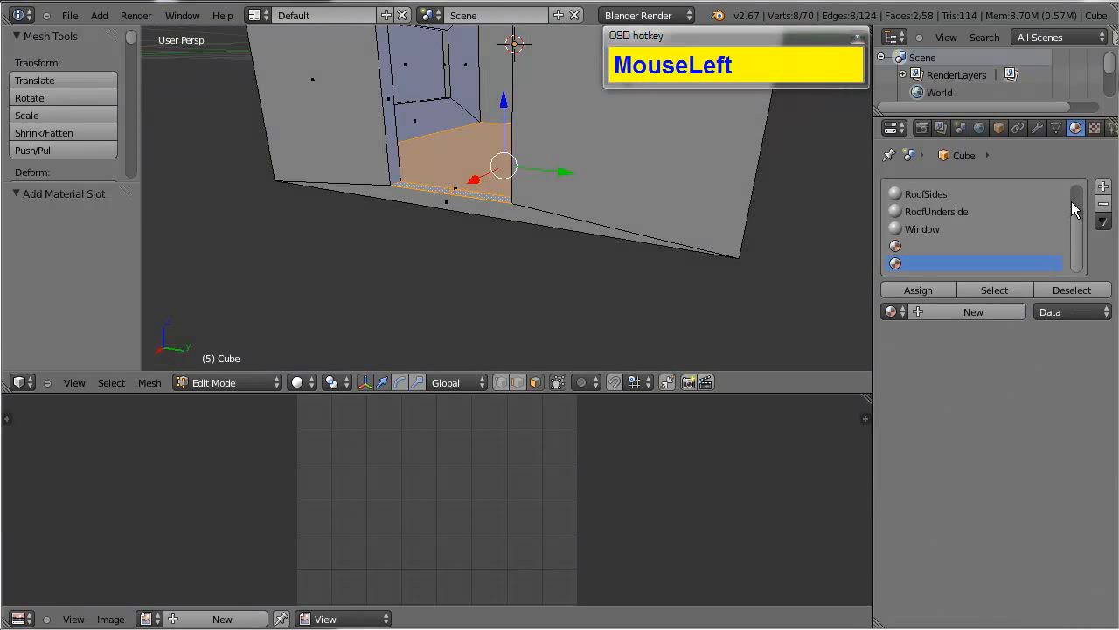
{"action": "left_click", "coordinate": [1103, 203]}
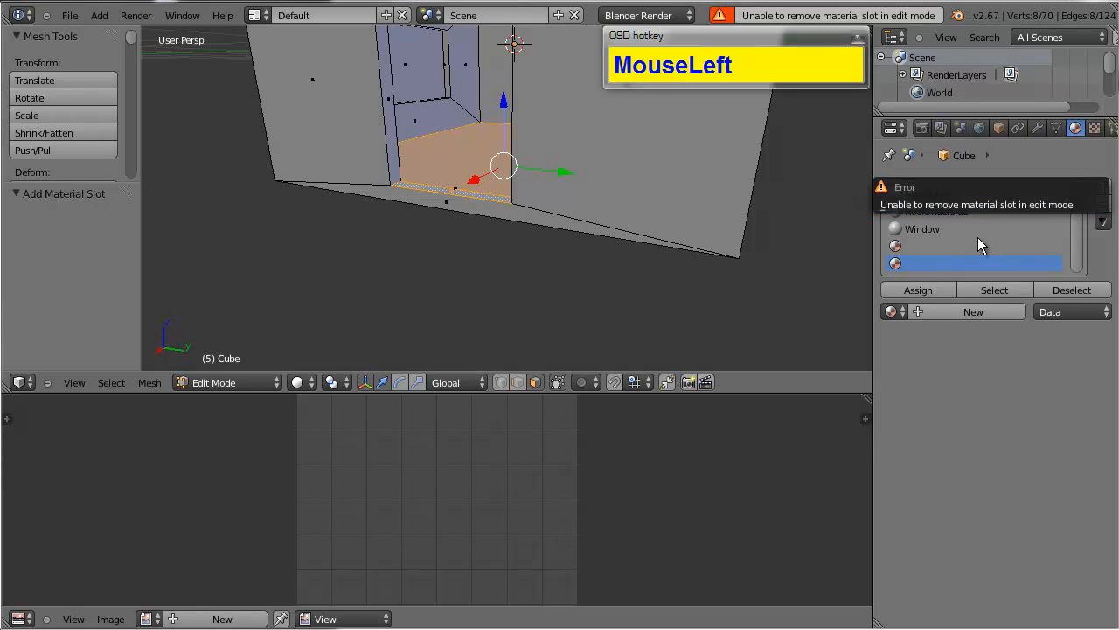
{"action": "key", "text": "Tab"}
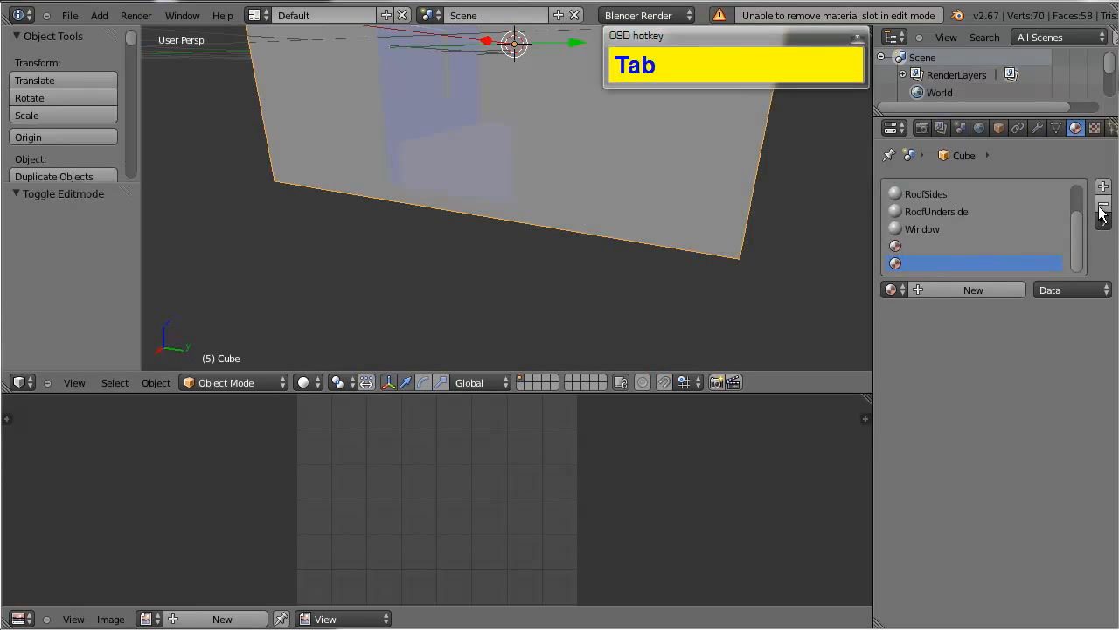
{"action": "left_click", "coordinate": [1104, 202]}
{"action": "key", "text": "Tab"}
{"action": "key", "text": "Tab"}
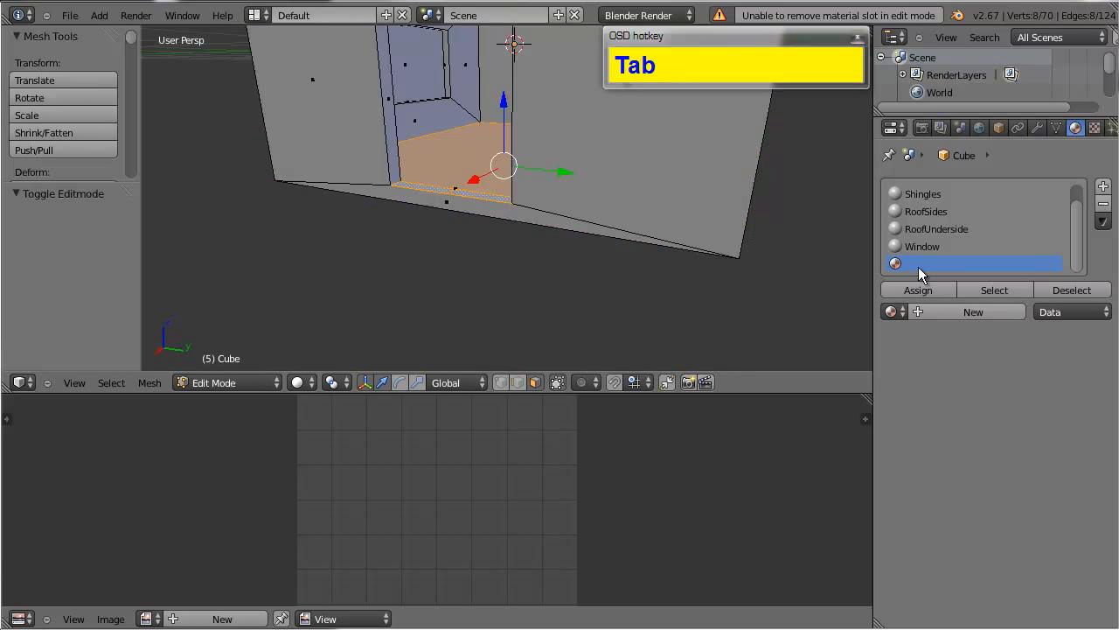
Step: Create a new material in the empty slot and name it Floor
{"action": "left_click", "coordinate": [961, 312]}
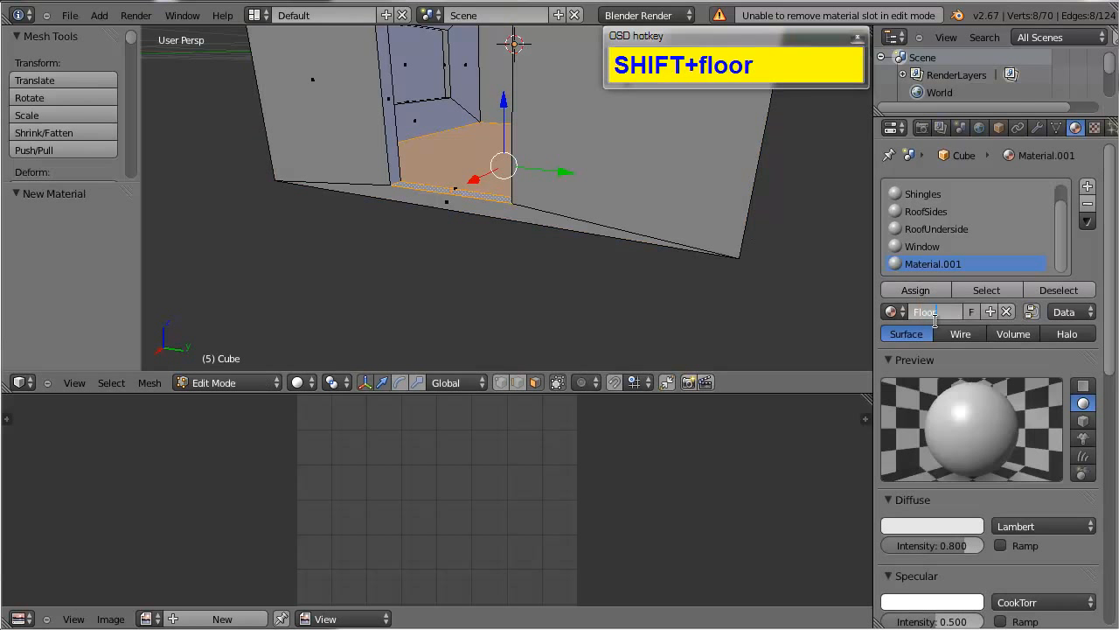
{"action": "left_click", "coordinate": [934, 320]}
{"action": "type", "text": "Floor"}
{"action": "key", "text": "Return"}
Step: Select the ceiling face inside the house and assign it a new material named Roof in its own slot
{"action": "scroll", "coordinate": [568, 92], "scroll_direction": "down", "scroll_amount": 2}
{"action": "left_click_drag", "start_coordinate": [568, 92], "coordinate": [500, 142], "text": "alt"}
{"action": "right_click", "coordinate": [506, 100]}
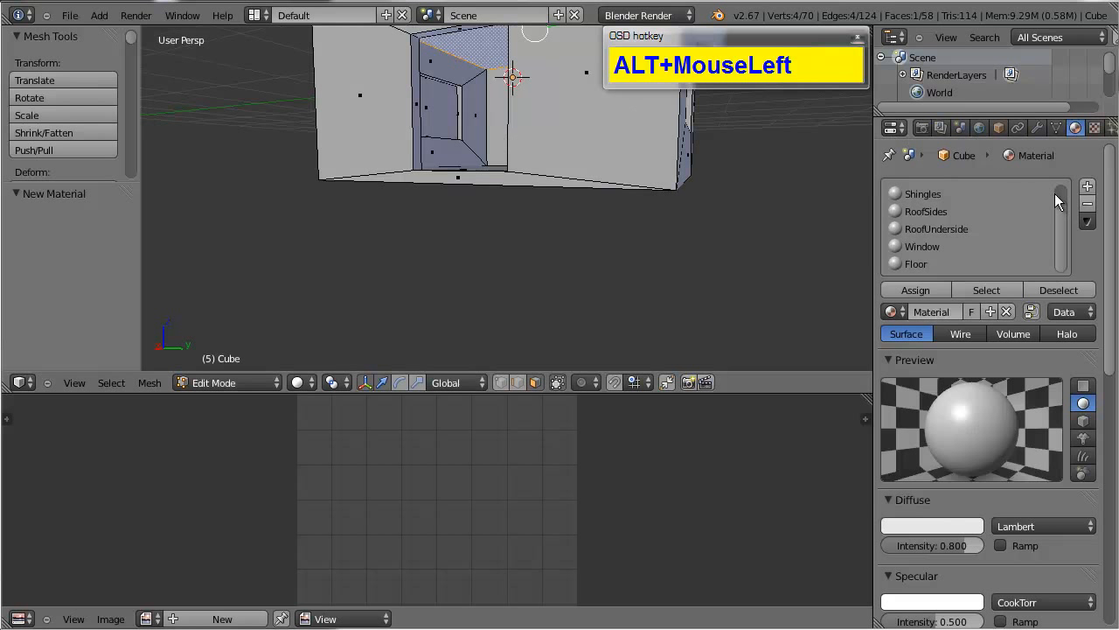
{"action": "left_click", "coordinate": [1087, 186]}
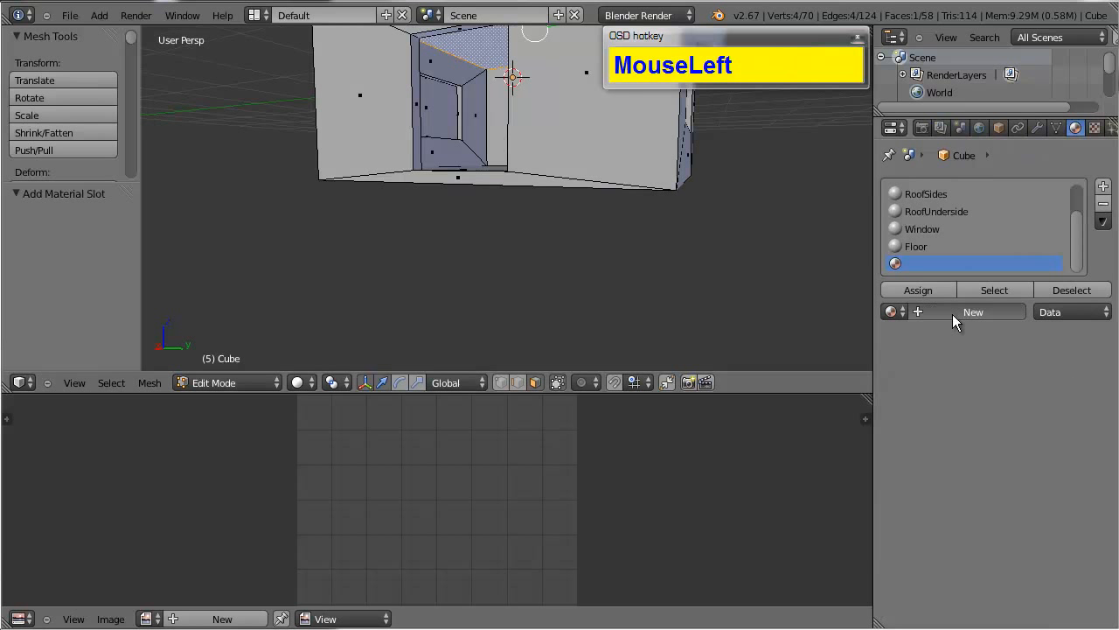
{"action": "left_click", "coordinate": [944, 313]}
{"action": "key", "text": "shift+r"}
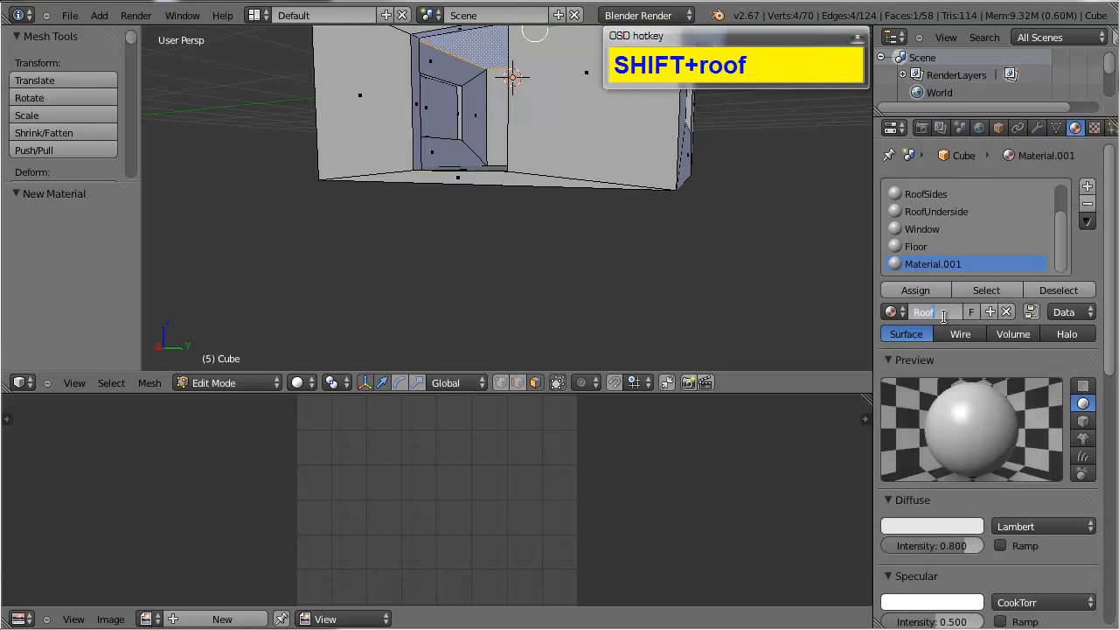
{"action": "key", "text": "Return"}
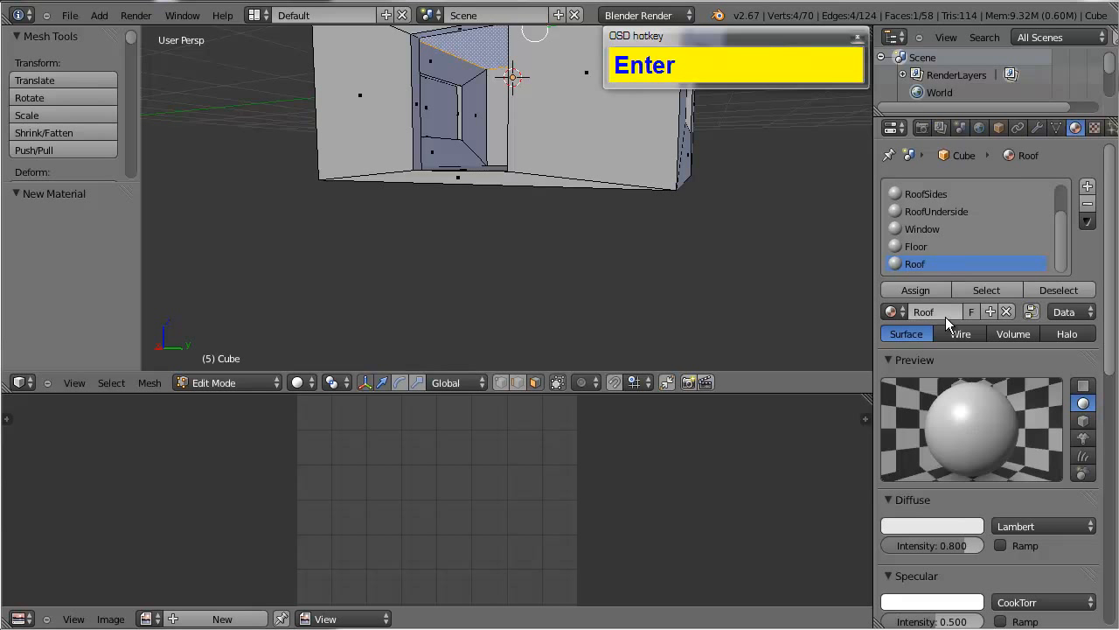
{"action": "left_click", "coordinate": [930, 290]}
Step: Add the floor and doorway threshold faces to the selection and assign the active material slot to the selected faces
{"action": "scroll", "coordinate": [355, 195], "scroll_direction": "up", "scroll_amount": 3}
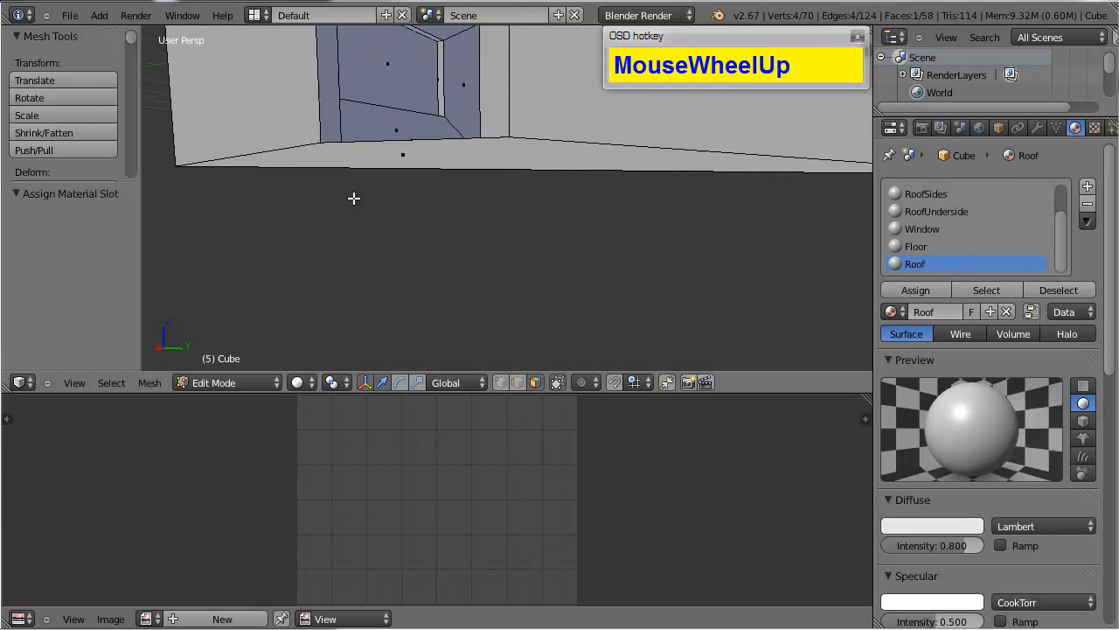
{"action": "left_click_drag", "start_coordinate": [355, 195], "coordinate": [449, 253], "text": "alt"}
{"action": "right_click", "coordinate": [492, 227], "text": "shift"}
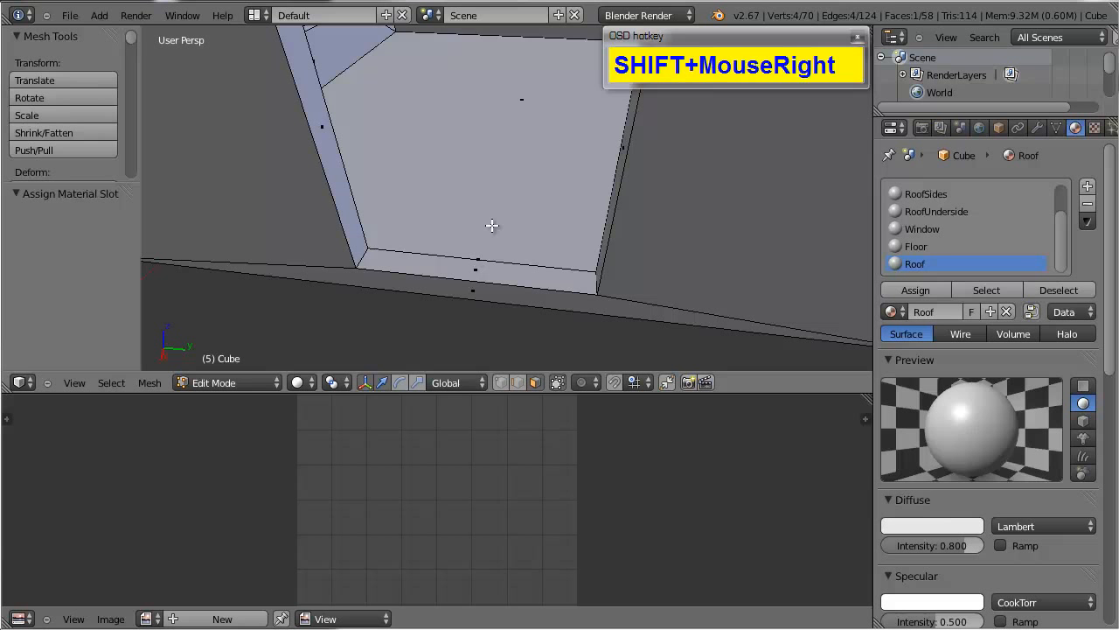
{"action": "right_click", "coordinate": [479, 268], "text": "shift"}
{"action": "left_click_drag", "start_coordinate": [526, 270], "coordinate": [475, 209], "text": "alt"}
{"action": "left_click", "coordinate": [909, 293]}
Step: Check the whole house from the outside, switching briefly between object and edit mode
{"action": "scroll", "coordinate": [522, 215], "scroll_direction": "down", "scroll_amount": 3}
{"action": "key", "text": "Tab"}
{"action": "scroll", "coordinate": [484, 212], "scroll_direction": "up", "scroll_amount": 2}
{"action": "key", "text": "Tab"}
{"action": "scroll", "coordinate": [424, 225], "scroll_direction": "down", "scroll_amount": 2}
{"action": "scroll", "coordinate": [424, 225], "scroll_direction": "down", "scroll_amount": 3}
{"action": "scroll", "coordinate": [470, 203], "scroll_direction": "down", "scroll_amount": 2}
{"action": "scroll", "coordinate": [476, 210], "scroll_direction": "up", "scroll_amount": 2}
{"action": "left_click_drag", "start_coordinate": [475, 210], "coordinate": [469, 275], "text": "alt+shift"}
{"action": "scroll", "coordinate": [460, 272], "scroll_direction": "down", "scroll_amount": 3}
{"action": "scroll", "coordinate": [441, 290], "scroll_direction": "up", "scroll_amount": 2}
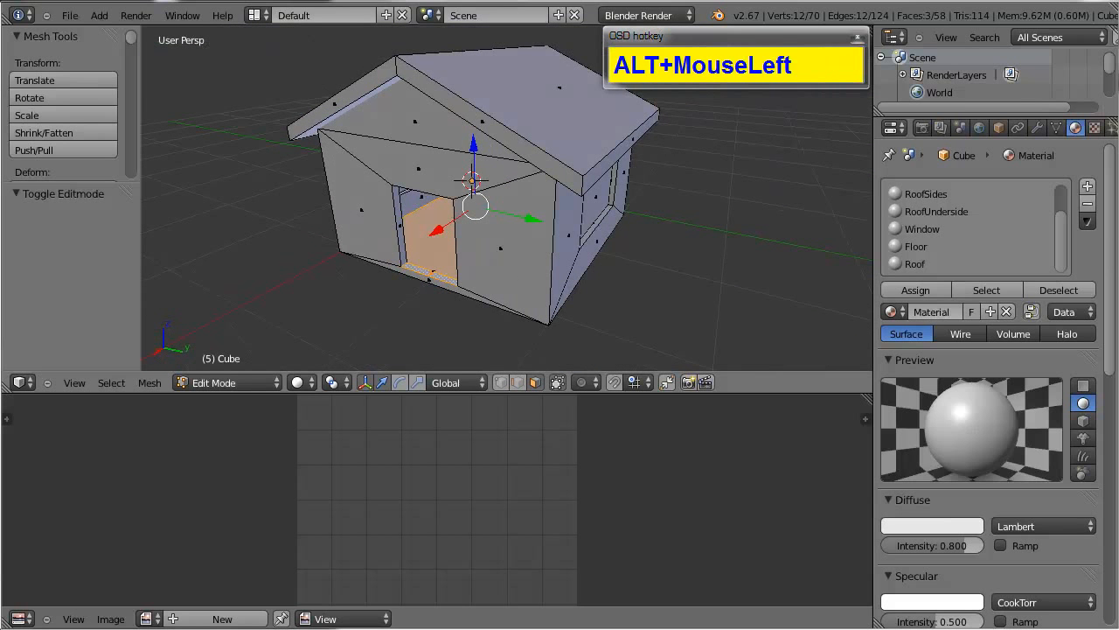
Step: Deselect everything and select all faces that use the original Material slot
{"action": "scroll", "coordinate": [1023, 230], "scroll_direction": "up", "scroll_amount": 2}
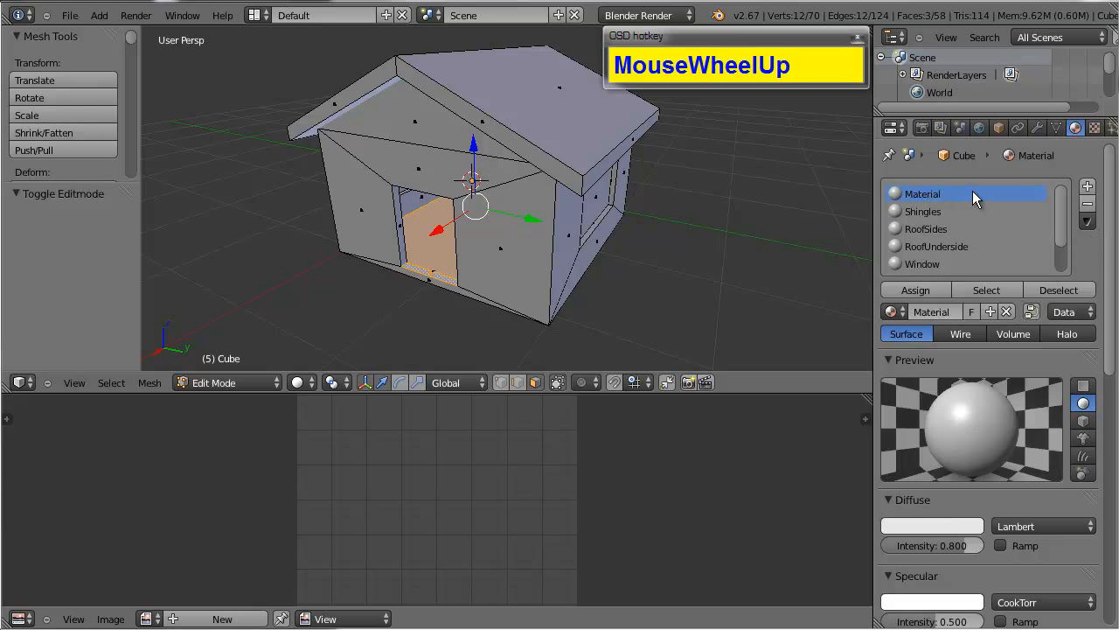
{"action": "key", "text": "a"}
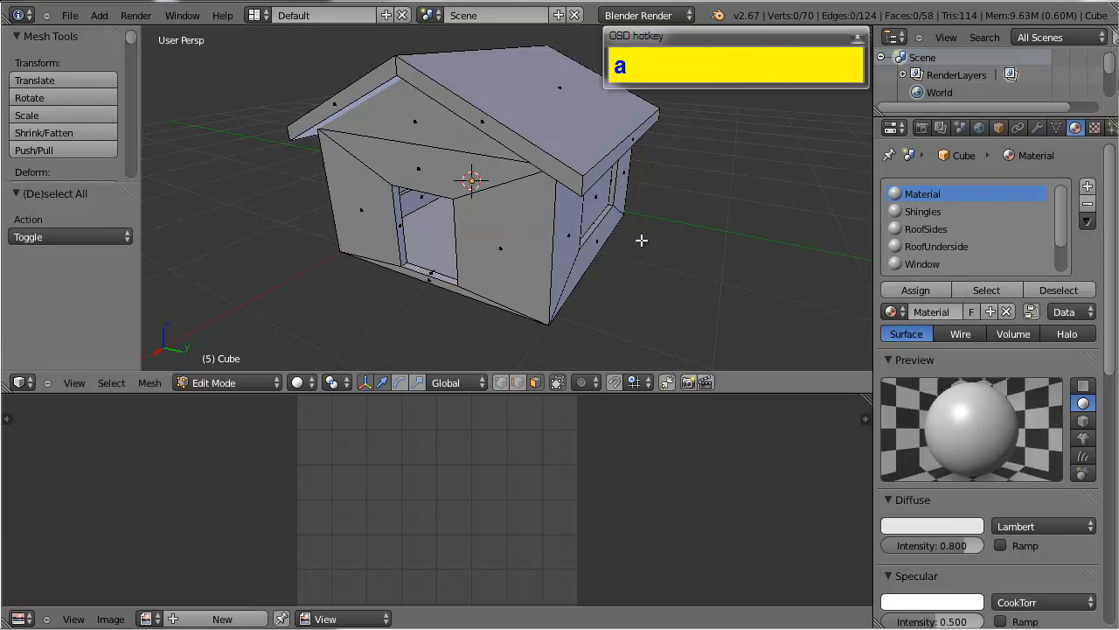
{"action": "left_click", "coordinate": [988, 292]}
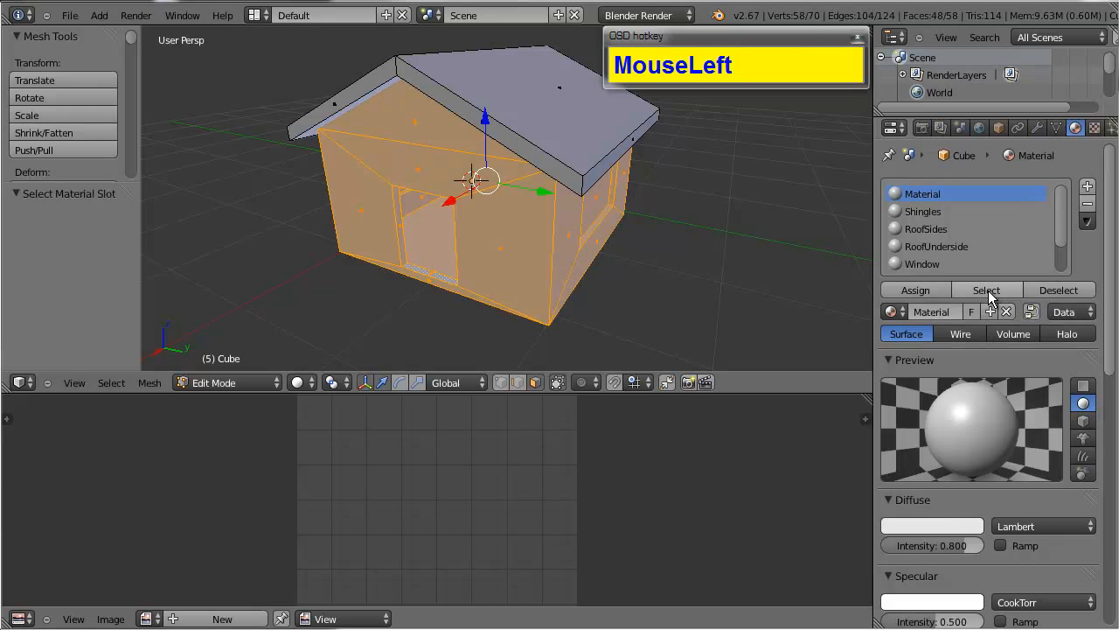
{"action": "left_click_drag", "start_coordinate": [533, 220], "coordinate": [547, 202], "text": "alt"}
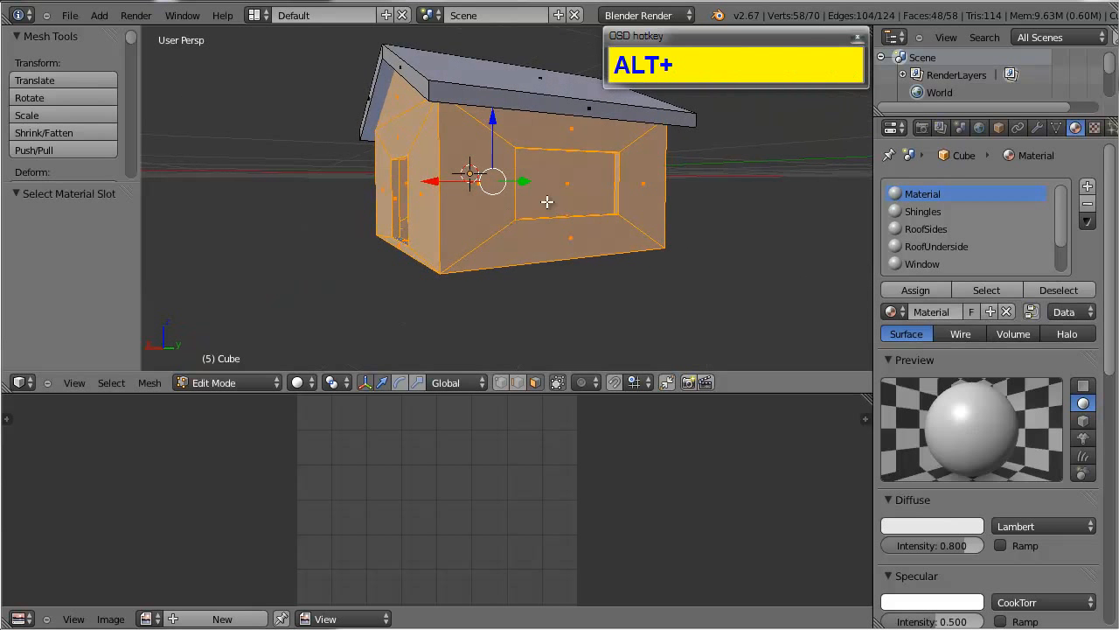
Step: Select the four window faces on both sides of the house and assign them the Window material
{"action": "right_click", "coordinate": [549, 200]}
{"action": "left_click_drag", "start_coordinate": [467, 195], "coordinate": [658, 193], "text": "alt"}
{"action": "right_click", "coordinate": [562, 172], "text": "shift"}
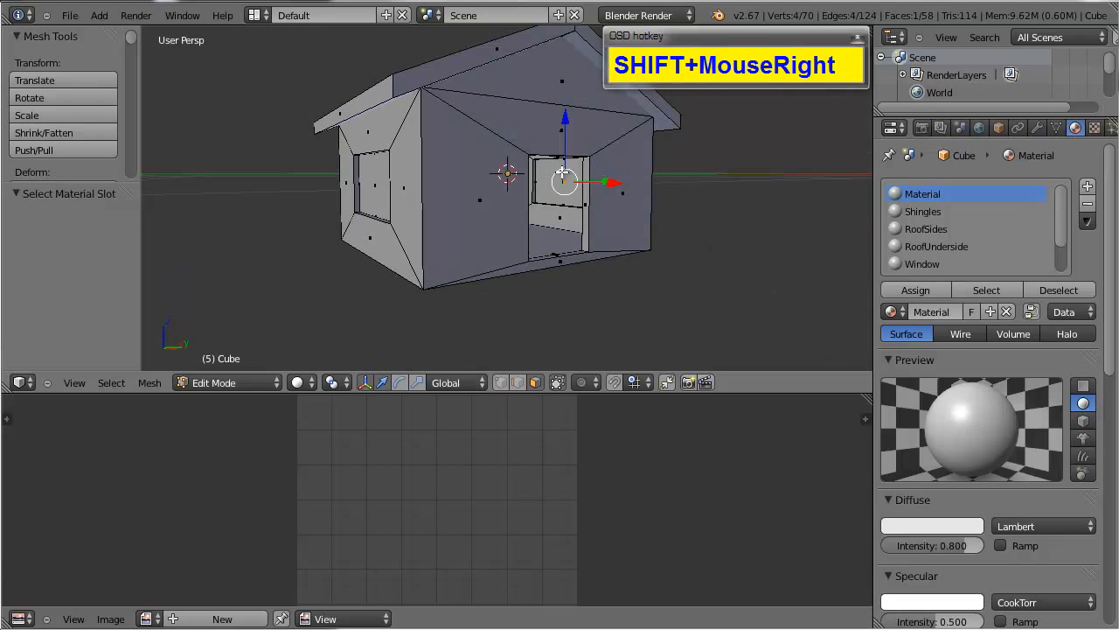
{"action": "right_click", "coordinate": [374, 184], "text": "shift"}
{"action": "left_click_drag", "start_coordinate": [374, 185], "coordinate": [437, 178], "text": "alt"}
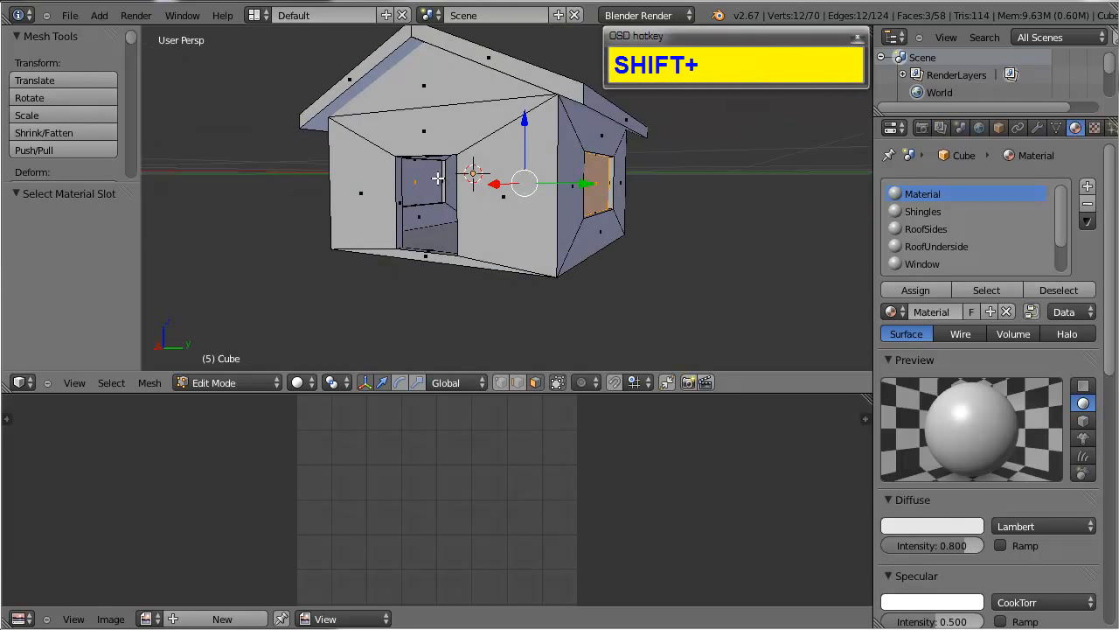
{"action": "right_click", "coordinate": [437, 178], "text": "shift"}
{"action": "left_click", "coordinate": [923, 263]}
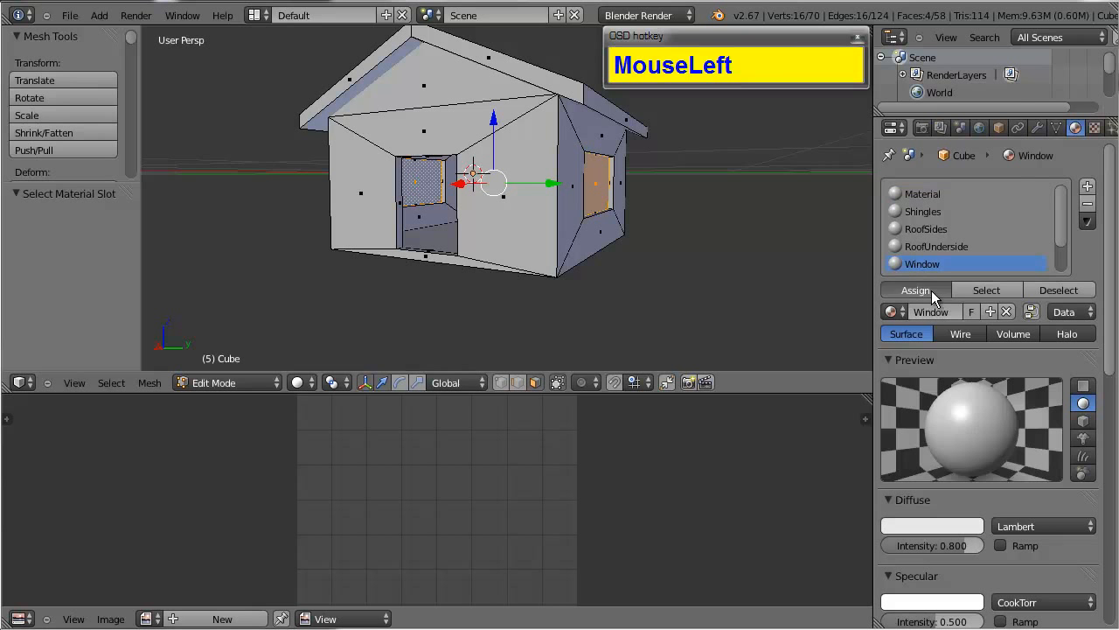
{"action": "left_click", "coordinate": [932, 294]}
Step: Select the house's two floor faces and assign them the Floor material
{"action": "left_click_drag", "start_coordinate": [645, 257], "coordinate": [570, 153], "text": "alt"}
{"action": "right_click", "coordinate": [539, 266]}
{"action": "right_click", "coordinate": [536, 271], "text": "shift"}
{"action": "scroll", "coordinate": [931, 254], "scroll_direction": "down", "scroll_amount": 2}
{"action": "left_click", "coordinate": [917, 247]}
{"action": "left_click", "coordinate": [924, 288]}
Step: Select the ceiling face inside the house, rename the Roof material to Ceiling and assign it to that face
{"action": "right_click", "coordinate": [567, 116]}
{"action": "left_click", "coordinate": [924, 267]}
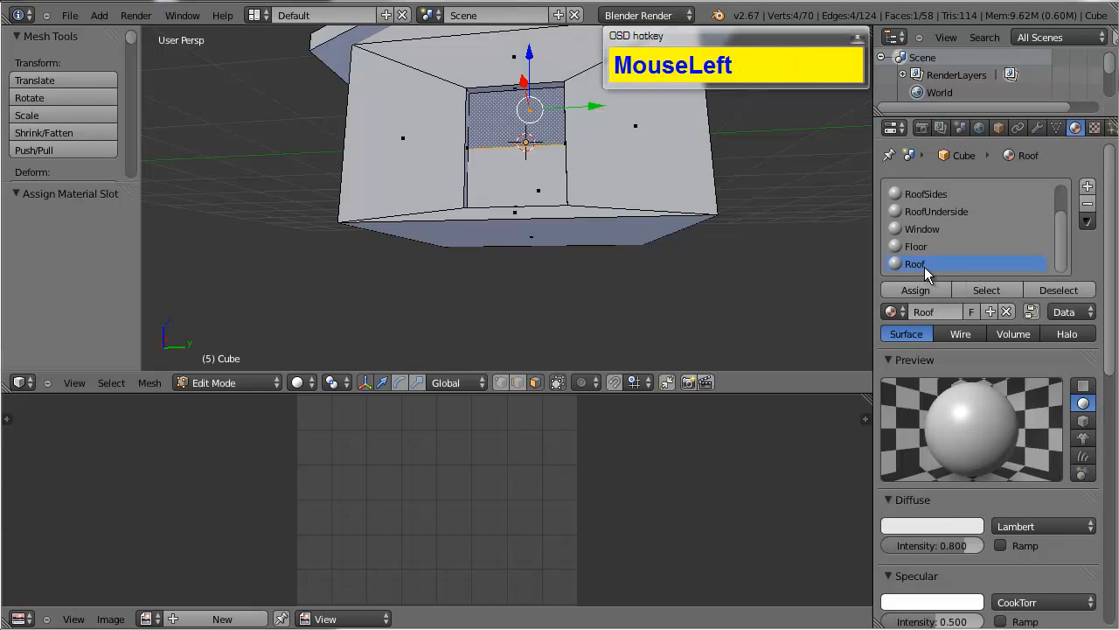
{"action": "key", "text": "shift+c"}
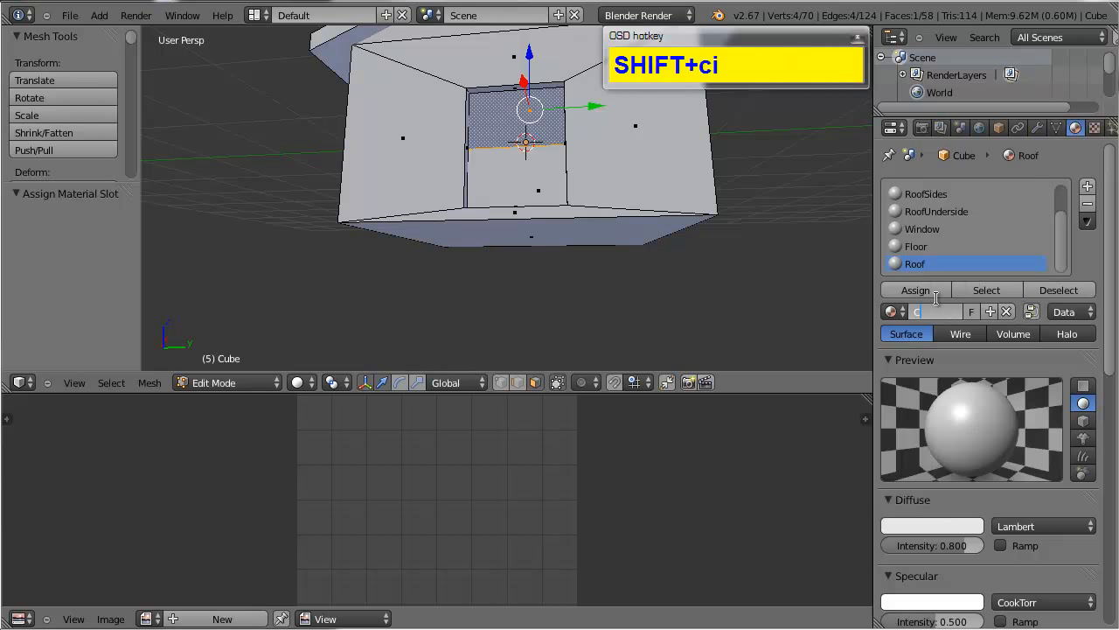
{"action": "type", "text": "iel"}
{"action": "key", "text": "BackSpace"}
{"action": "key", "text": "BackSpace"}
{"action": "key", "text": "BackSpace"}
{"action": "type", "text": "eiling"}
{"action": "key", "text": "Return"}
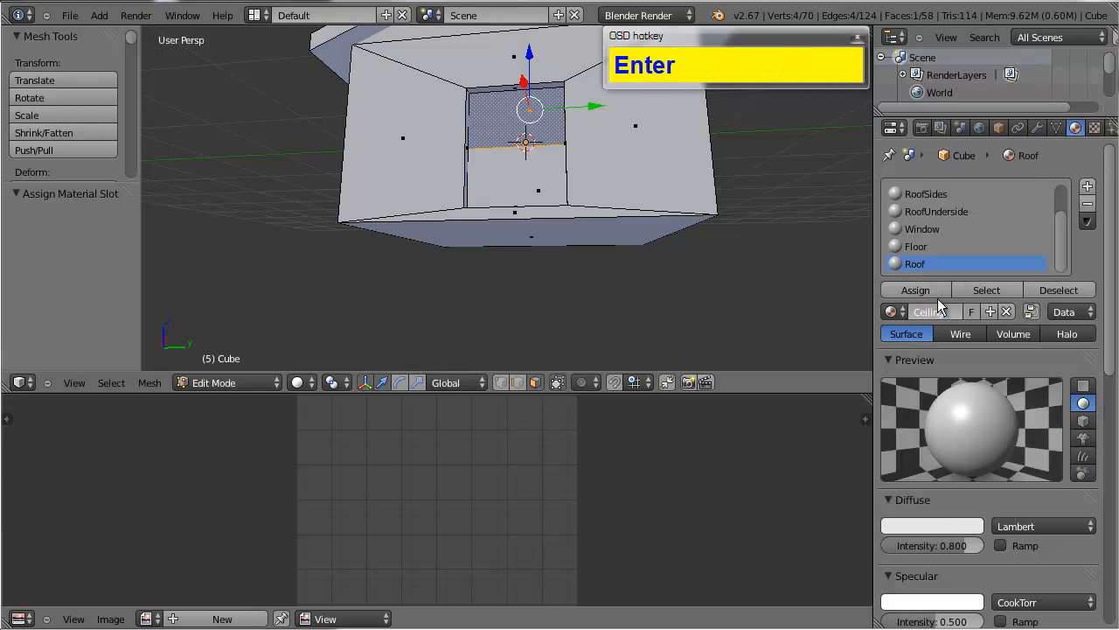
{"action": "left_click", "coordinate": [933, 290]}
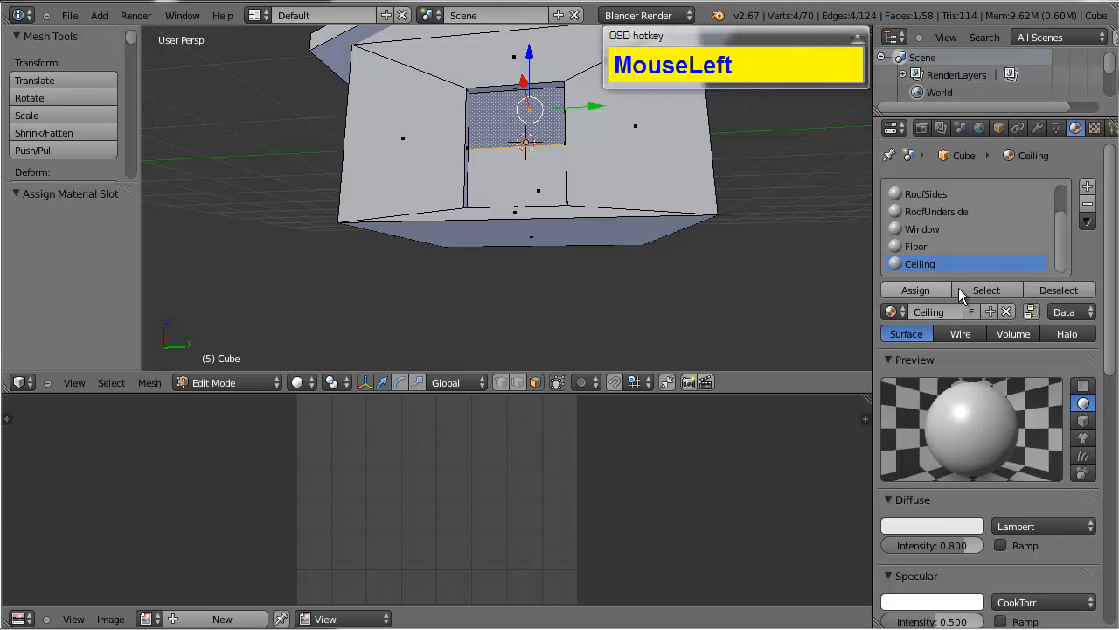
Step: Deselect everything and select all faces that still use the original Material slot
{"action": "left_click_drag", "start_coordinate": [542, 214], "coordinate": [519, 202], "text": "alt"}
{"action": "key", "text": "a"}
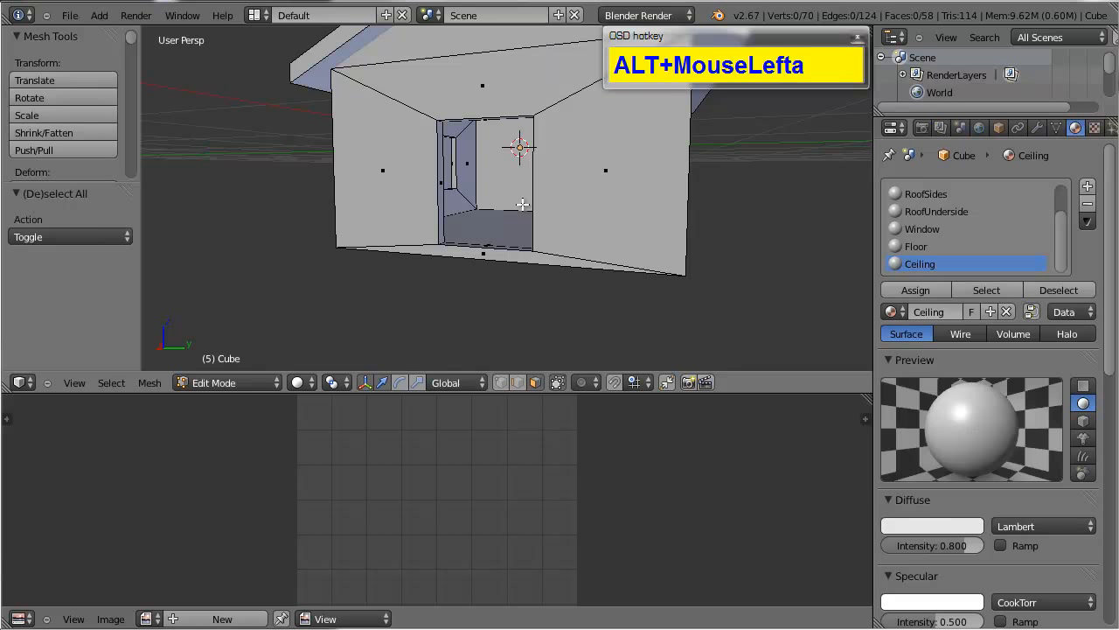
{"action": "scroll", "coordinate": [939, 216], "scroll_direction": "up", "scroll_amount": 2}
{"action": "left_click", "coordinate": [937, 194]}
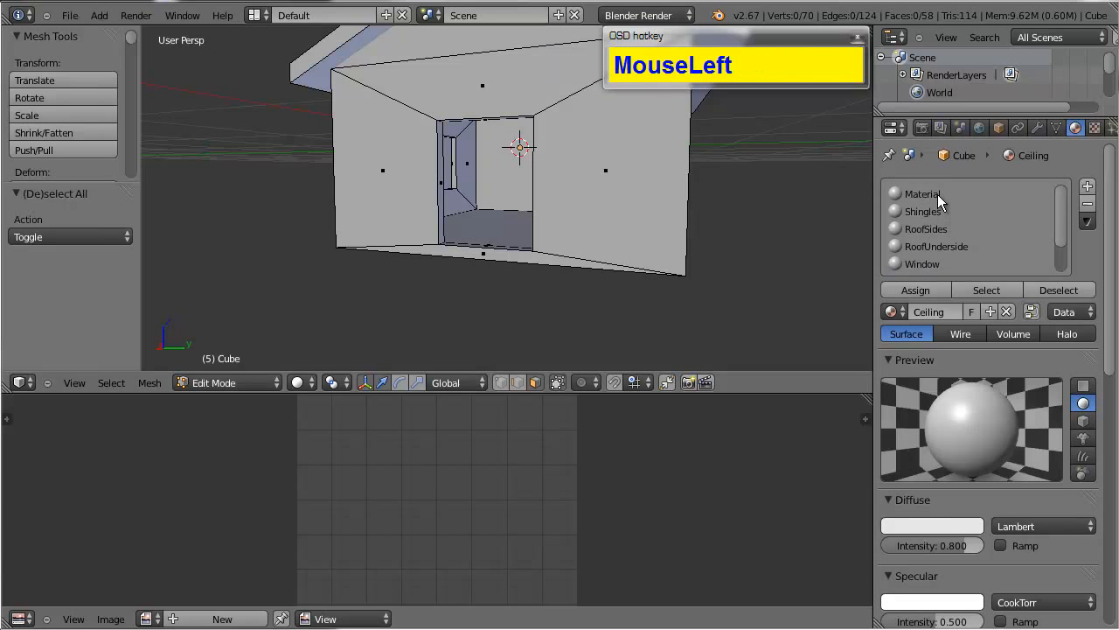
{"action": "left_click", "coordinate": [962, 290]}
{"action": "left_click_drag", "start_coordinate": [630, 219], "coordinate": [519, 204], "text": "alt"}
{"action": "scroll", "coordinate": [603, 192], "scroll_direction": "up", "scroll_amount": 4}
{"action": "scroll", "coordinate": [595, 252], "scroll_direction": "down", "scroll_amount": 3}
{"action": "scroll", "coordinate": [411, 206], "scroll_direction": "down", "scroll_amount": 2}
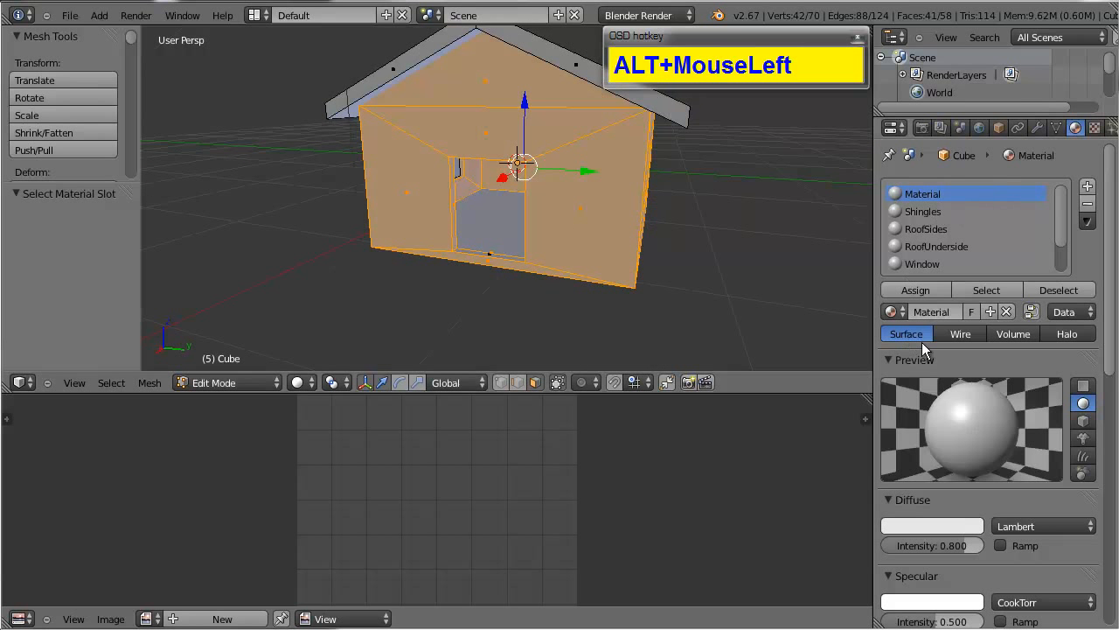
Step: Rename the original material of the selected wall faces to Walls
{"action": "left_click", "coordinate": [927, 290]}
{"action": "left_click", "coordinate": [933, 308]}
{"action": "type", "text": "W"}
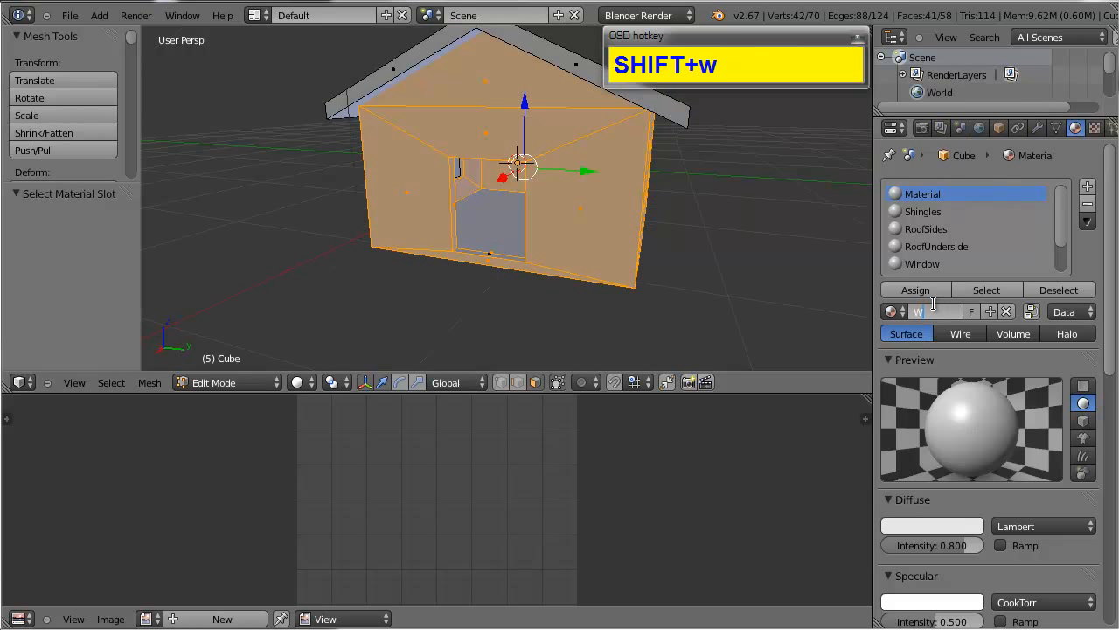
{"action": "type", "text": "alls"}
{"action": "key", "text": "Return"}
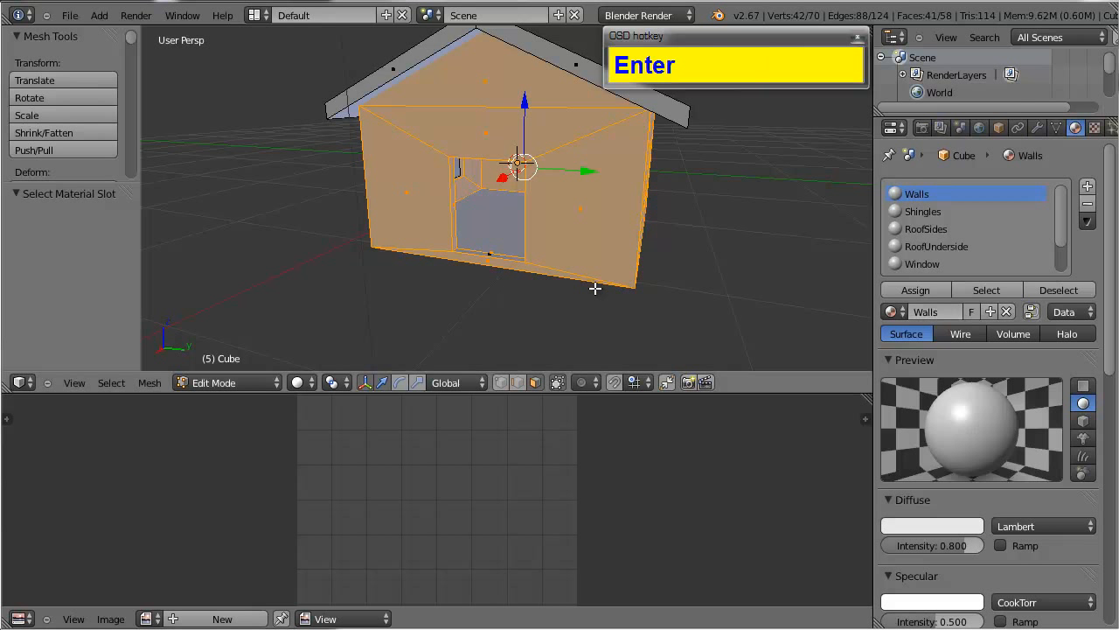
Step: Examine the selected wall faces from inside and outside the house
{"action": "scroll", "coordinate": [594, 289], "scroll_direction": "up", "scroll_amount": 5}
{"action": "left_click_drag", "start_coordinate": [503, 346], "coordinate": [500, 207], "text": "alt+shift"}
{"action": "scroll", "coordinate": [366, 270], "scroll_direction": "up", "scroll_amount": 3}
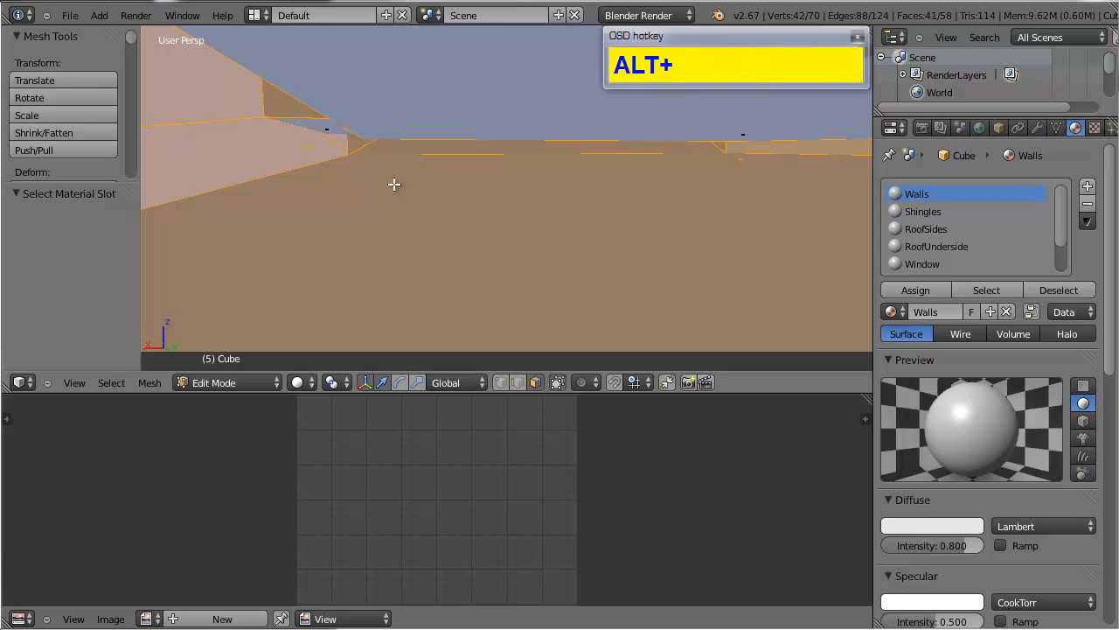
{"action": "left_click_drag", "start_coordinate": [393, 185], "coordinate": [457, 212], "text": "alt"}
{"action": "scroll", "coordinate": [517, 239], "scroll_direction": "down", "scroll_amount": 4}
{"action": "left_click_drag", "start_coordinate": [517, 239], "coordinate": [453, 239], "text": "alt+shift"}
{"action": "scroll", "coordinate": [417, 241], "scroll_direction": "down", "scroll_amount": 3}
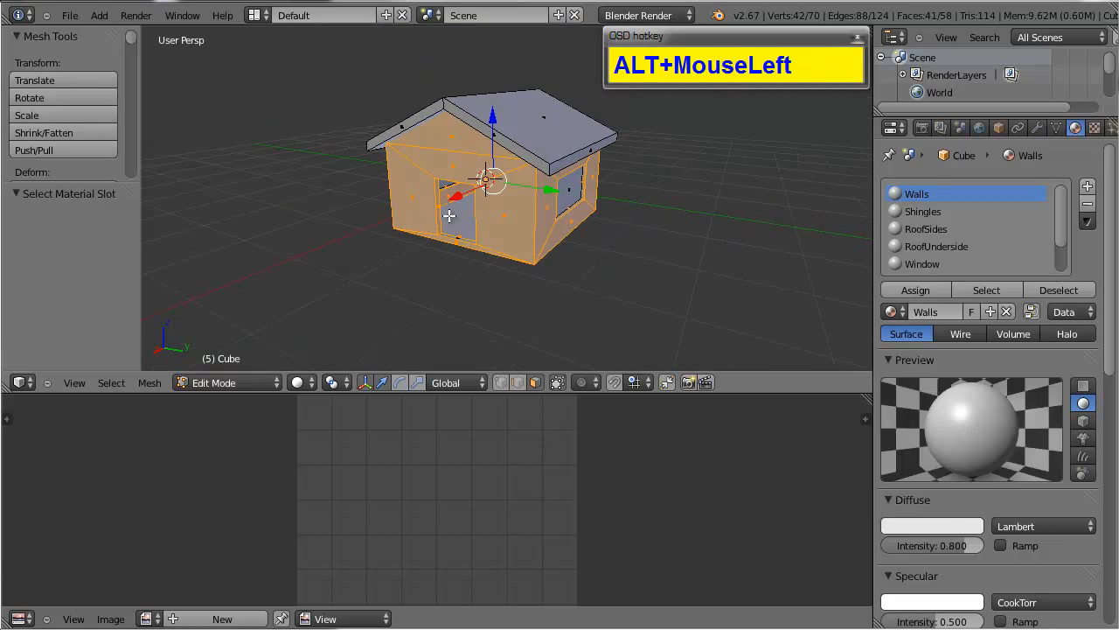
{"action": "scroll", "coordinate": [475, 173], "scroll_direction": "up", "scroll_amount": 2}
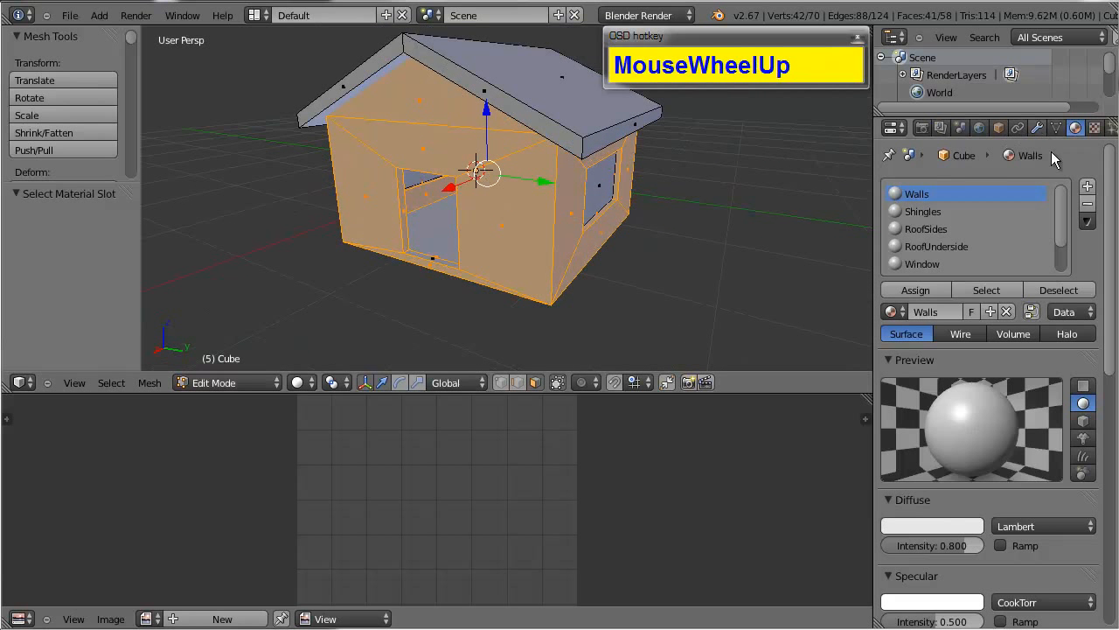
Step: Select both roof slopes and check which material slot they use
{"action": "left_click_drag", "start_coordinate": [722, 372], "coordinate": [690, 221], "text": "alt"}
{"action": "scroll", "coordinate": [592, 247], "scroll_direction": "down", "scroll_amount": 4}
{"action": "scroll", "coordinate": [472, 215], "scroll_direction": "up", "scroll_amount": 3}
{"action": "right_click", "coordinate": [467, 219]}
{"action": "right_click", "coordinate": [499, 151], "text": "shift"}
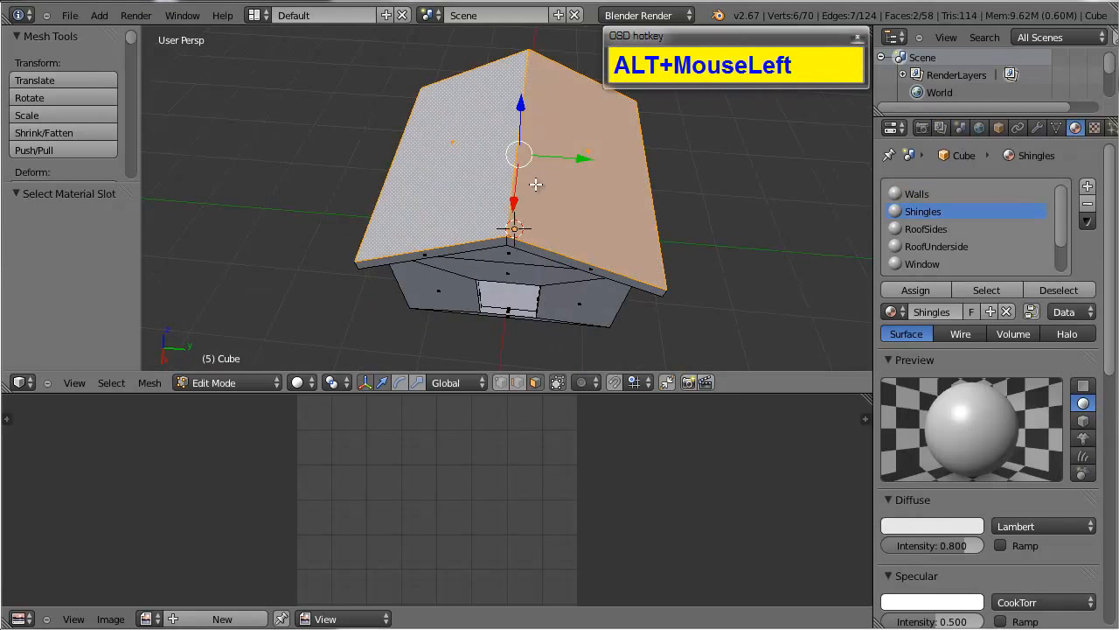
{"action": "left_click_drag", "start_coordinate": [534, 183], "coordinate": [470, 183], "text": "alt"}
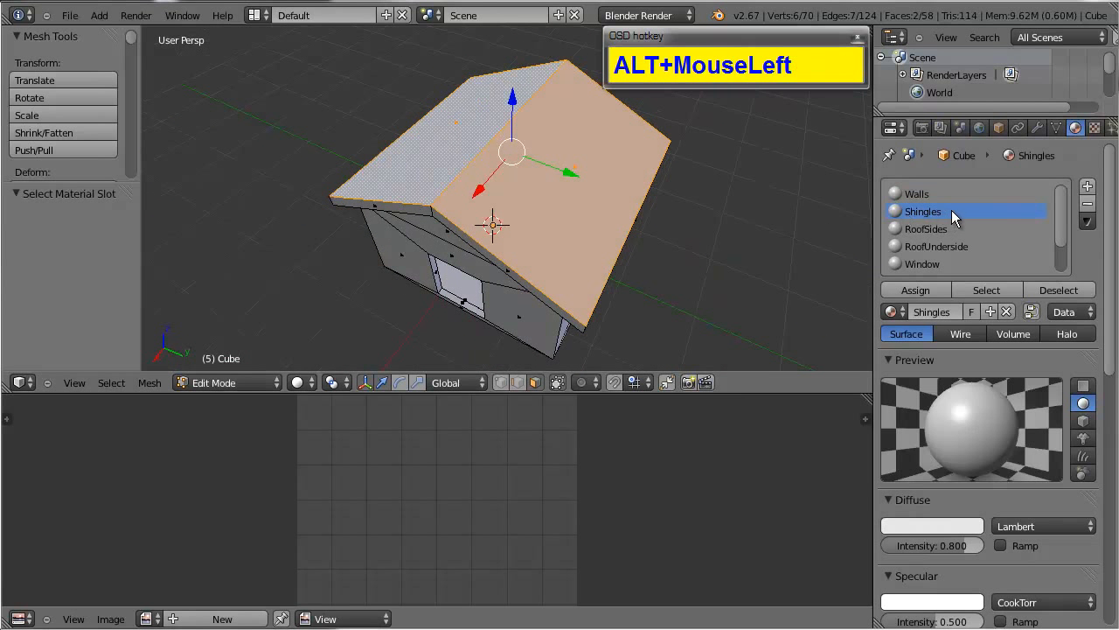
{"action": "mouse_move", "coordinate": [578, 231]}
{"action": "left_mouse_down", "text": "alt"}
{"action": "mouse_move", "coordinate": [647, 226]}
{"action": "mouse_move", "coordinate": [586, 221]}
{"action": "left_mouse_up", "text": "alt"}
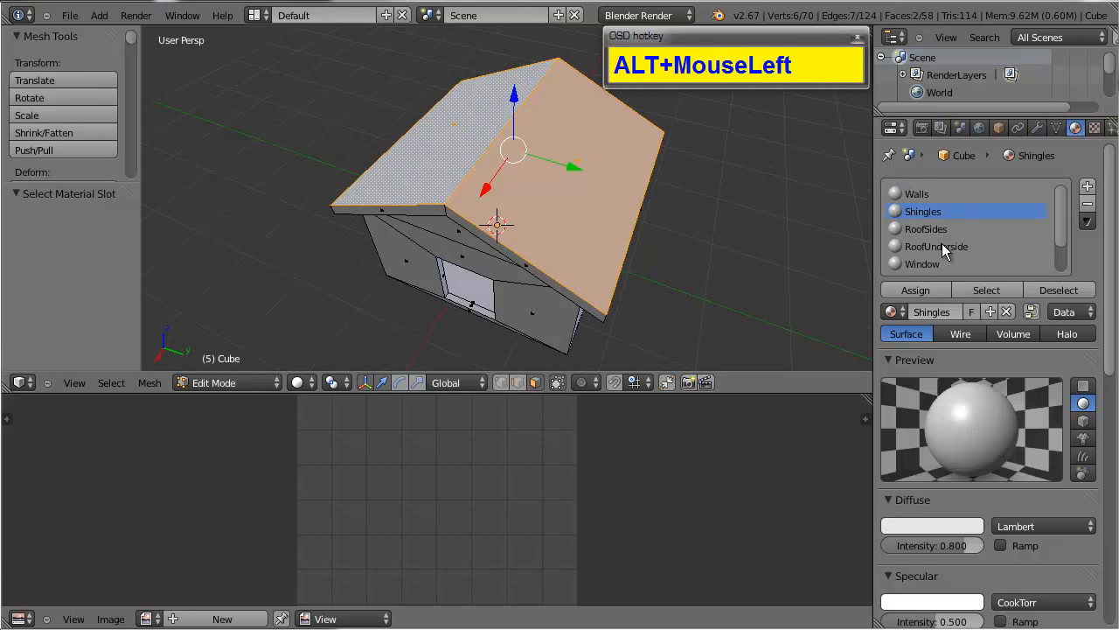
{"action": "left_click_drag", "start_coordinate": [532, 304], "coordinate": [525, 219], "text": "alt"}
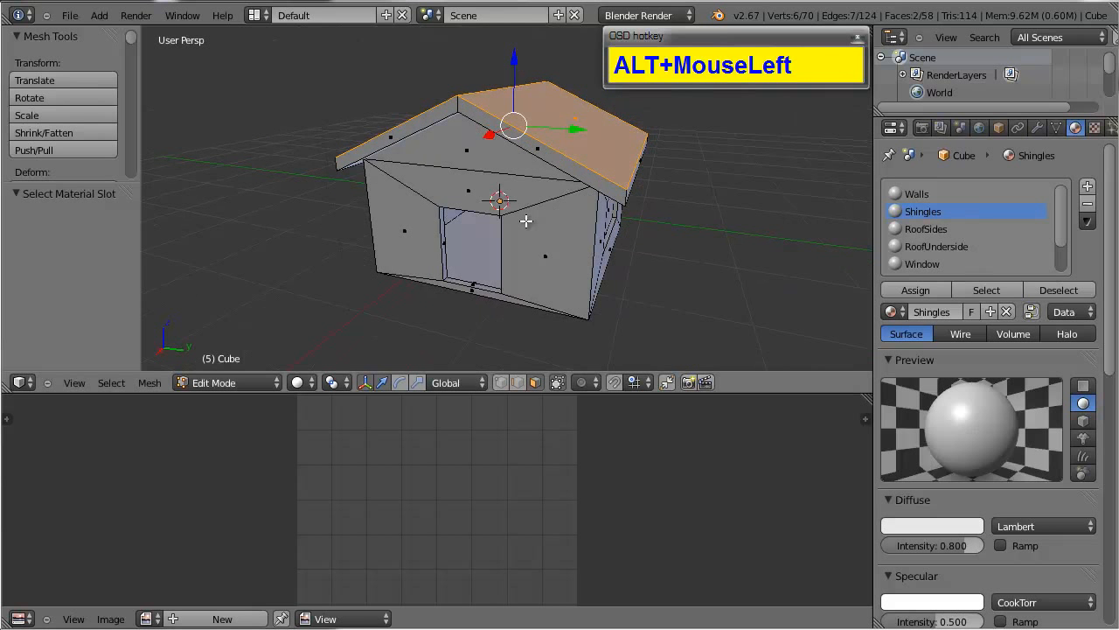
Step: Select a front wall face, the house's underside and the ceiling in turn to check their material slots
{"action": "right_click", "coordinate": [572, 277]}
{"action": "left_click_drag", "start_coordinate": [572, 277], "coordinate": [567, 243], "text": "alt"}
{"action": "right_click", "coordinate": [496, 246]}
{"action": "left_click_drag", "start_coordinate": [496, 247], "coordinate": [515, 134], "text": "alt"}
{"action": "scroll", "coordinate": [934, 215], "scroll_direction": "down", "scroll_amount": 2}
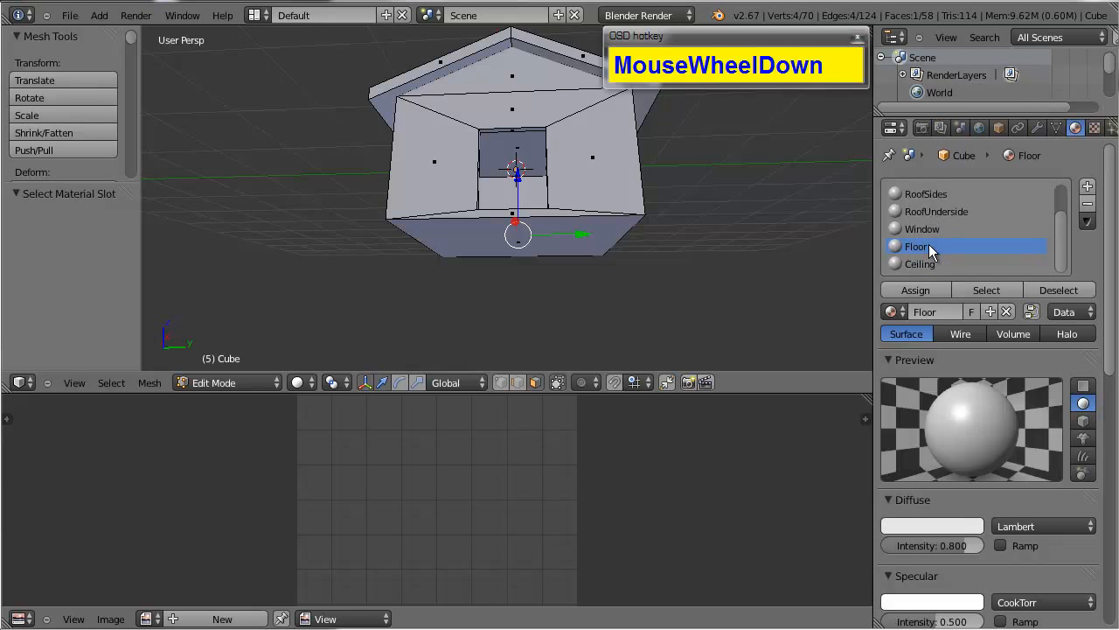
{"action": "right_click", "coordinate": [528, 150]}
{"action": "left_click_drag", "start_coordinate": [527, 149], "coordinate": [497, 336], "text": "alt"}
Step: Select both upper roof slopes so that the Shingles material is active
{"action": "right_click", "coordinate": [596, 178]}
{"action": "right_click", "coordinate": [482, 156], "text": "shift"}
{"action": "left_click_drag", "start_coordinate": [565, 210], "coordinate": [522, 192], "text": "alt"}
{"action": "right_click", "coordinate": [485, 140], "text": "shift"}
{"action": "right_click", "coordinate": [473, 130], "text": "shift"}
{"action": "right_click", "coordinate": [472, 131], "text": "shift"}
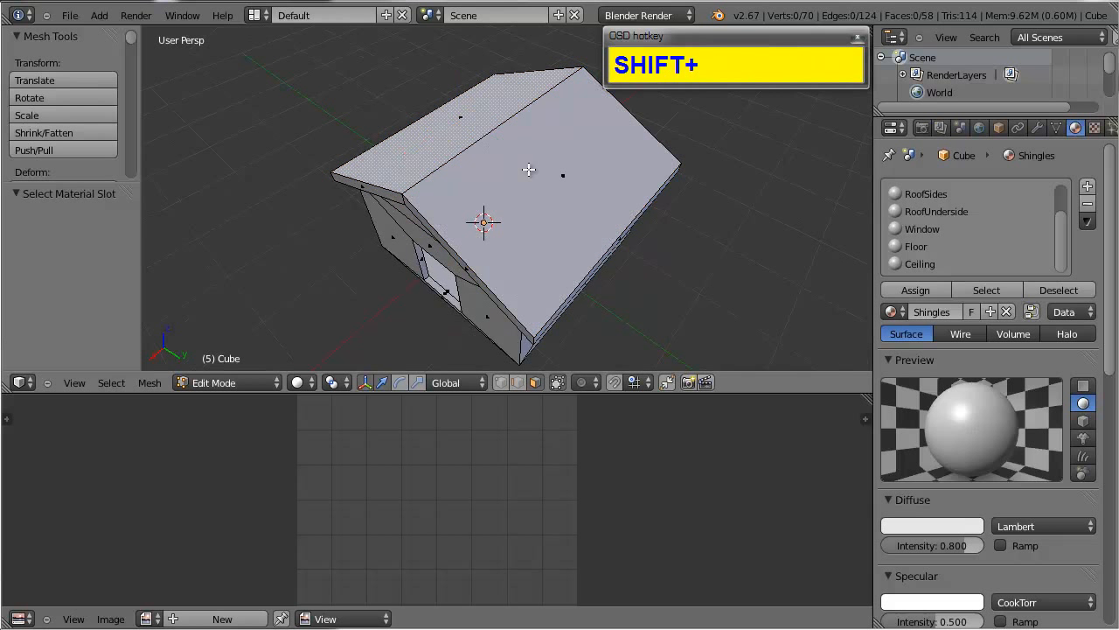
{"action": "right_click", "coordinate": [528, 170], "text": "shift"}
{"action": "right_click", "coordinate": [475, 122], "text": "shift"}
{"action": "right_click", "coordinate": [475, 123], "text": "shift"}
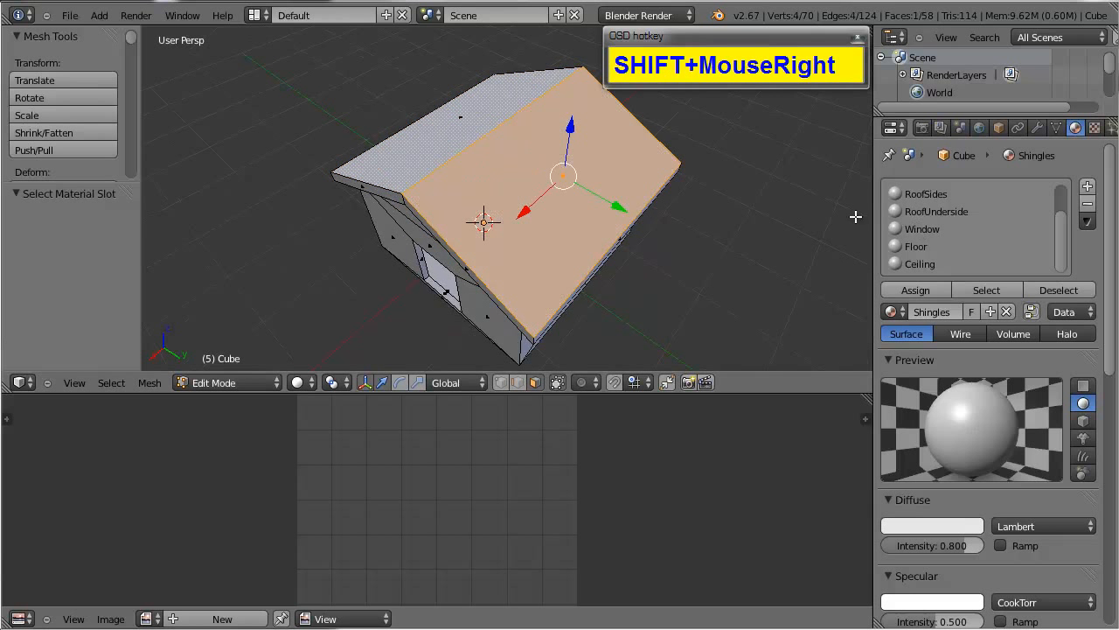
{"action": "right_click", "coordinate": [443, 128], "text": "shift"}
{"action": "scroll", "coordinate": [957, 212], "scroll_direction": "up", "scroll_amount": 2}
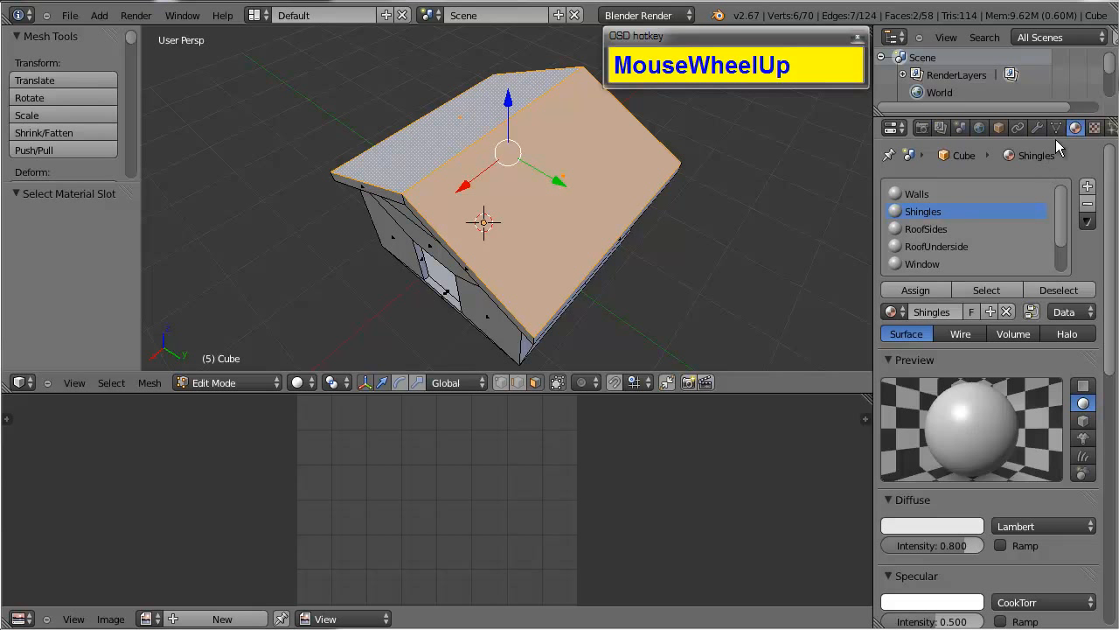
Step: Add a new texture to the Shingles material and name it ShinglesTexture
{"action": "left_click", "coordinate": [1093, 128]}
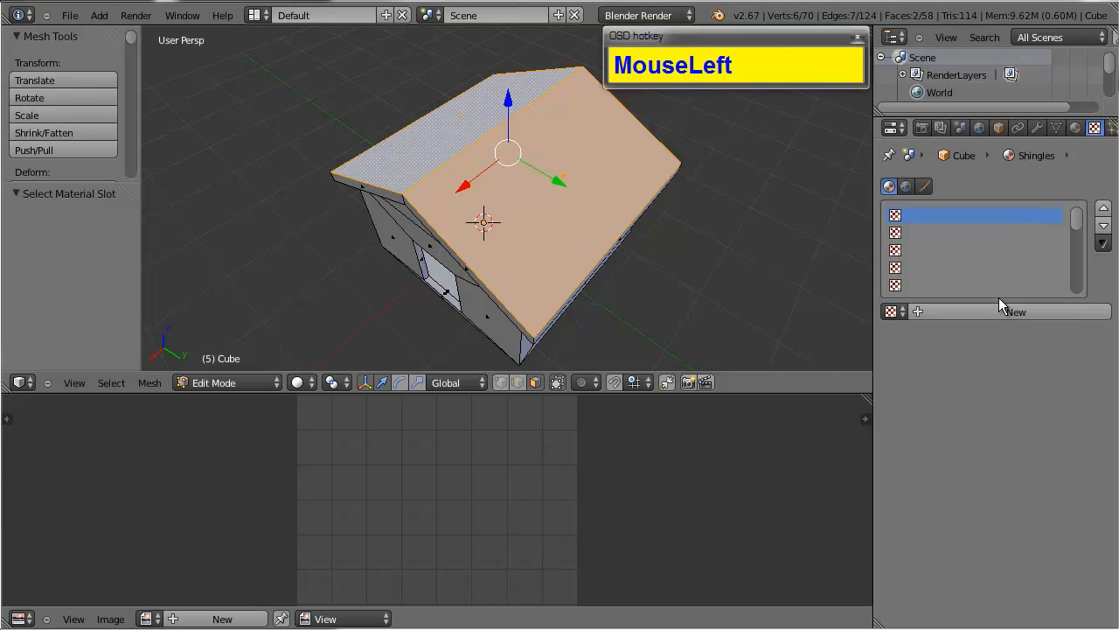
{"action": "left_click", "coordinate": [935, 312]}
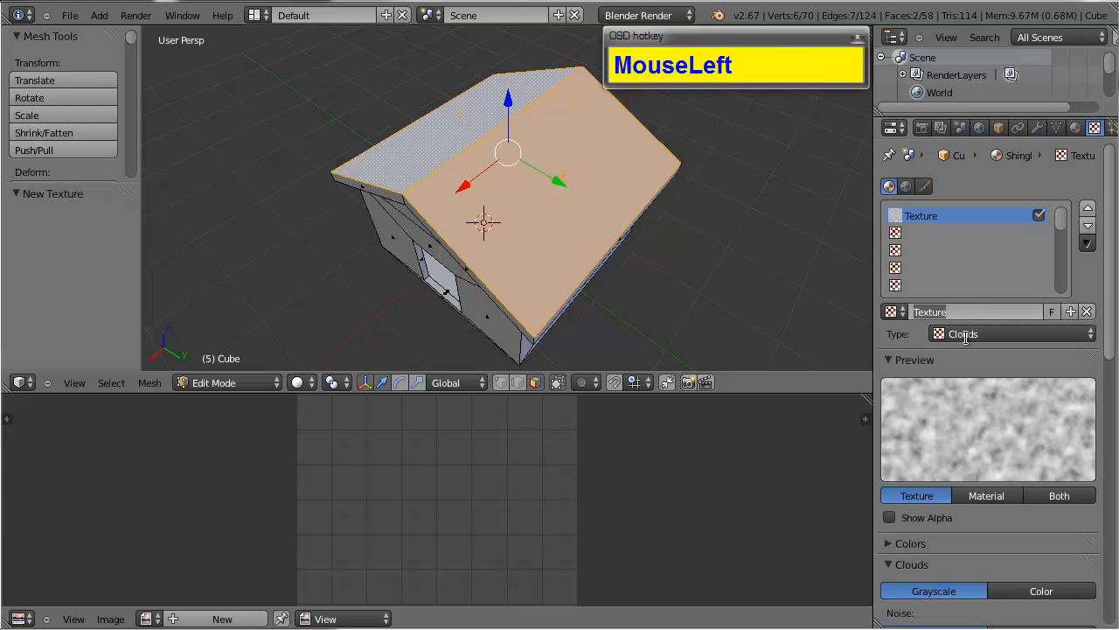
{"action": "type", "text": "Shei"}
{"action": "key", "text": "BackSpace"}
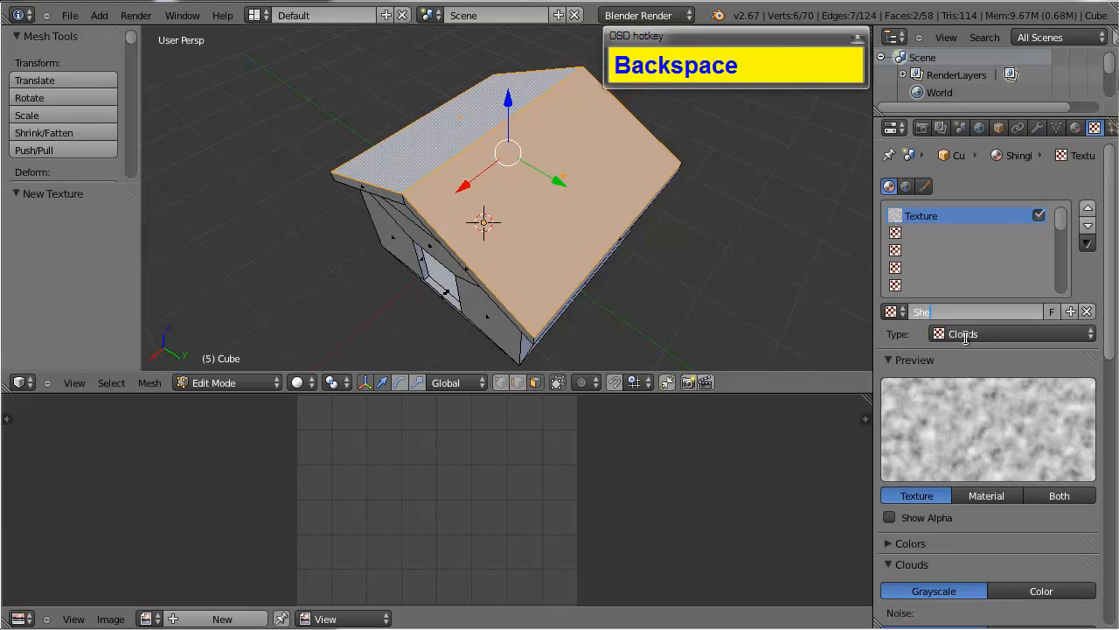
{"action": "type", "text": "Sh"}
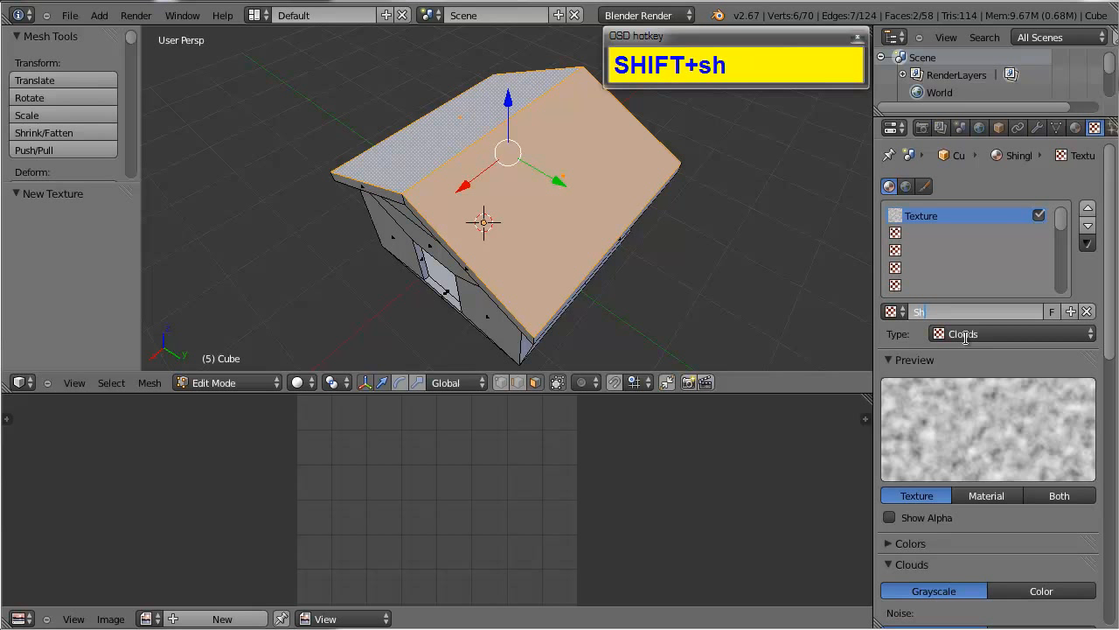
{"action": "type", "text": "inglesTexture"}
{"action": "key", "text": "Return"}
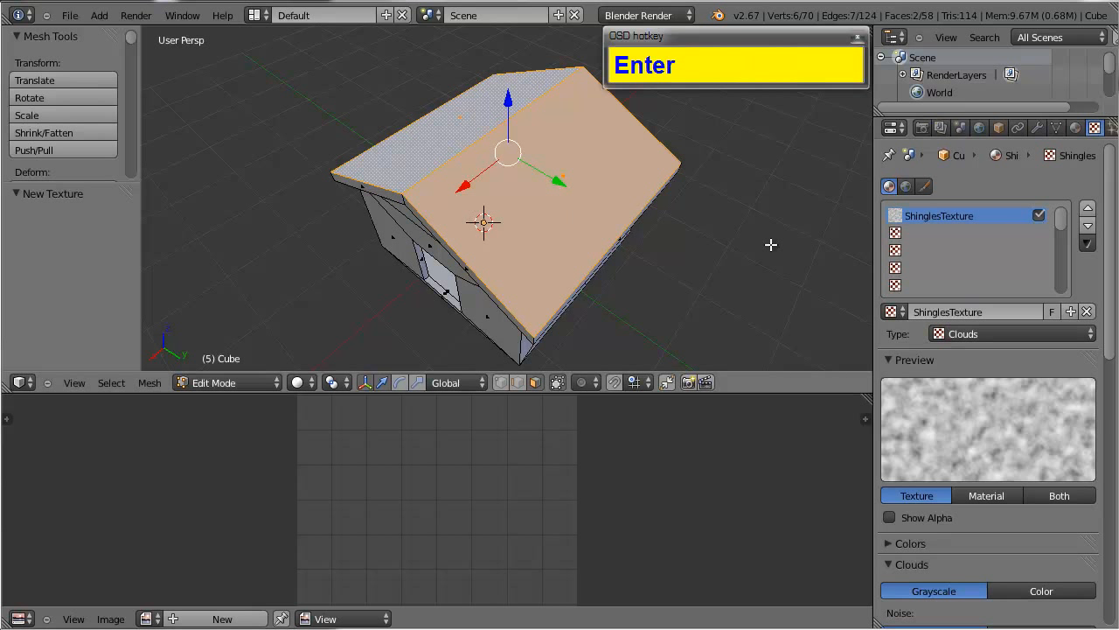
Step: Look through the texture slots and the Clouds settings of ShinglesTexture
{"action": "scroll", "coordinate": [1003, 403], "scroll_direction": "down", "scroll_amount": 1}
{"action": "scroll", "coordinate": [991, 275], "scroll_direction": "up", "scroll_amount": 1}
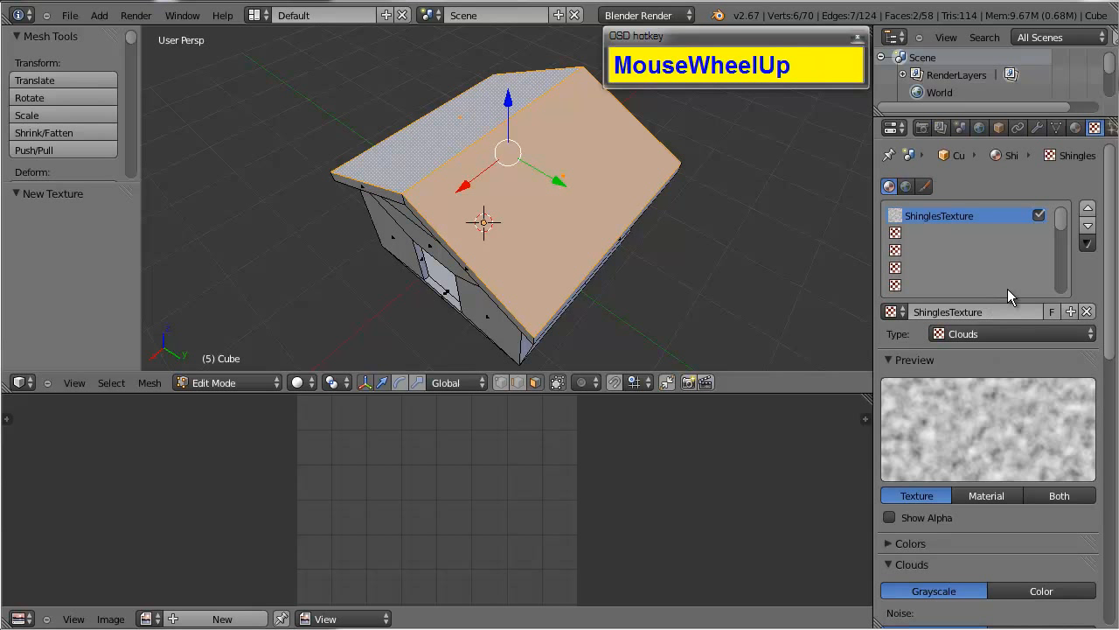
{"action": "scroll", "coordinate": [1008, 289], "scroll_direction": "down", "scroll_amount": 3}
{"action": "scroll", "coordinate": [1008, 291], "scroll_direction": "up", "scroll_amount": 1}
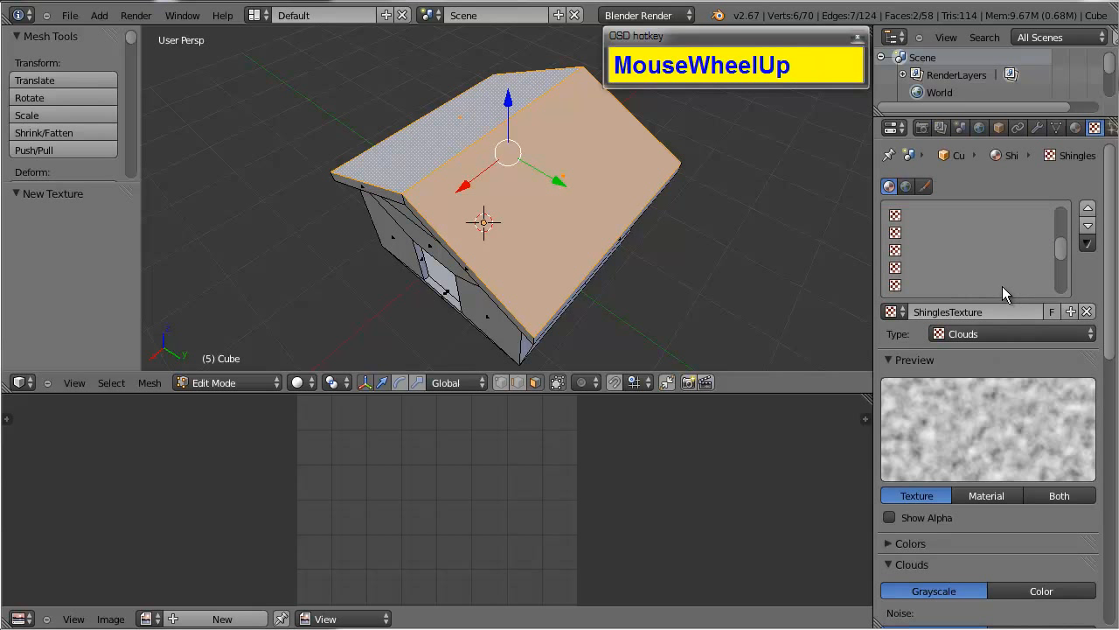
{"action": "scroll", "coordinate": [1003, 287], "scroll_direction": "up", "scroll_amount": 2}
{"action": "scroll", "coordinate": [978, 398], "scroll_direction": "down", "scroll_amount": 7}
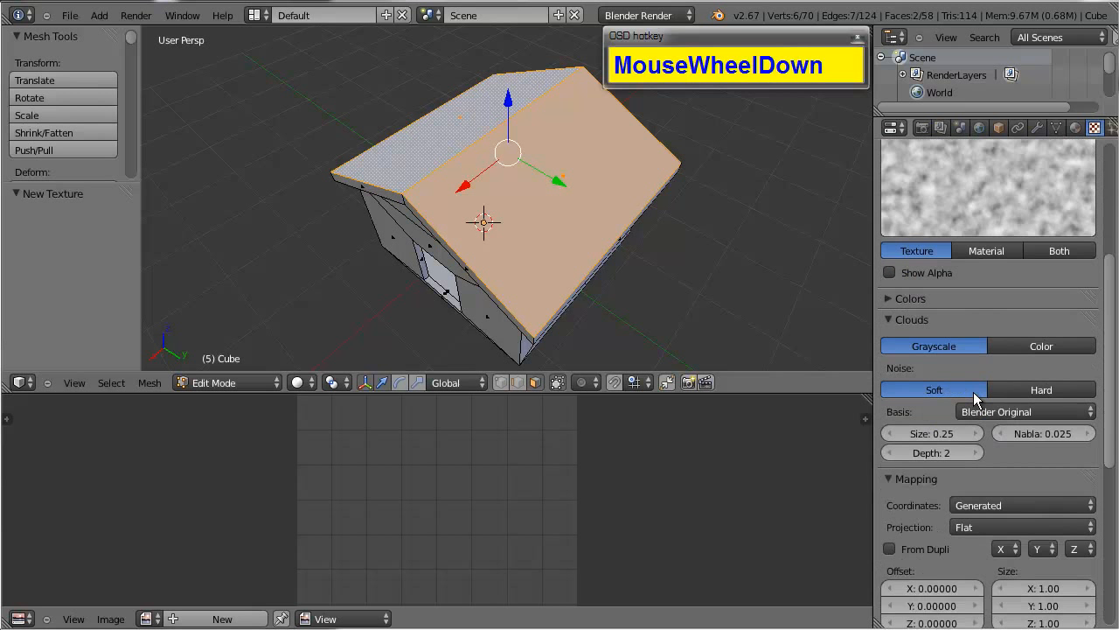
{"action": "scroll", "coordinate": [975, 393], "scroll_direction": "up", "scroll_amount": 7}
Step: Set the type of ShinglesTexture to Image or Movie and bring its image settings into view
{"action": "left_click", "coordinate": [978, 333]}
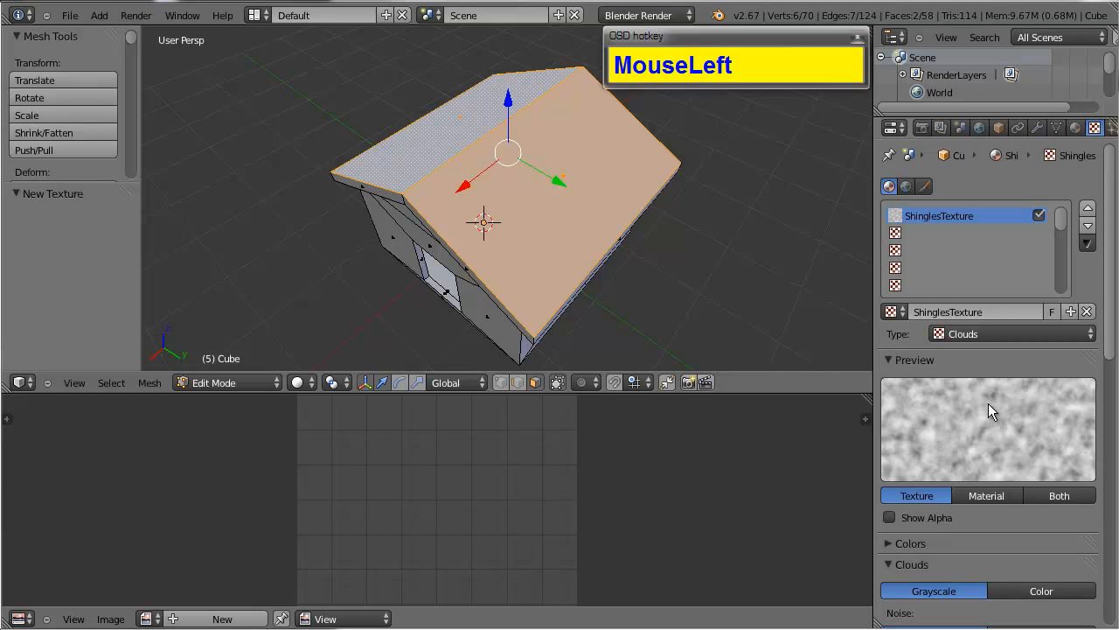
{"action": "scroll", "coordinate": [1001, 422], "scroll_direction": "down", "scroll_amount": 7}
{"action": "scroll", "coordinate": [1001, 422], "scroll_direction": "up", "scroll_amount": 6}
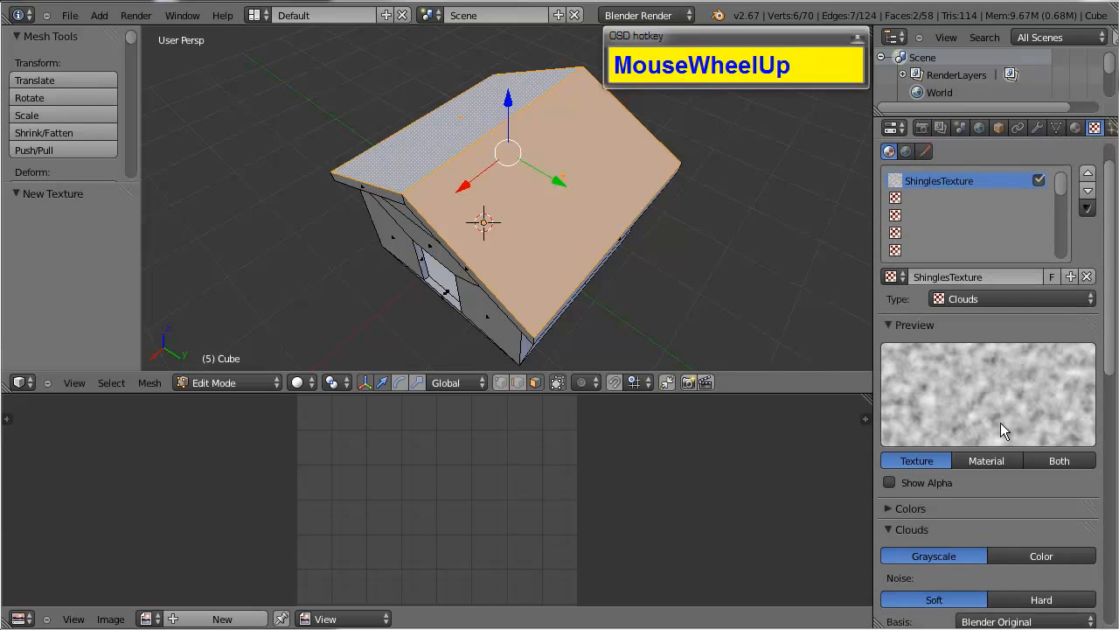
{"action": "left_click", "coordinate": [970, 298]}
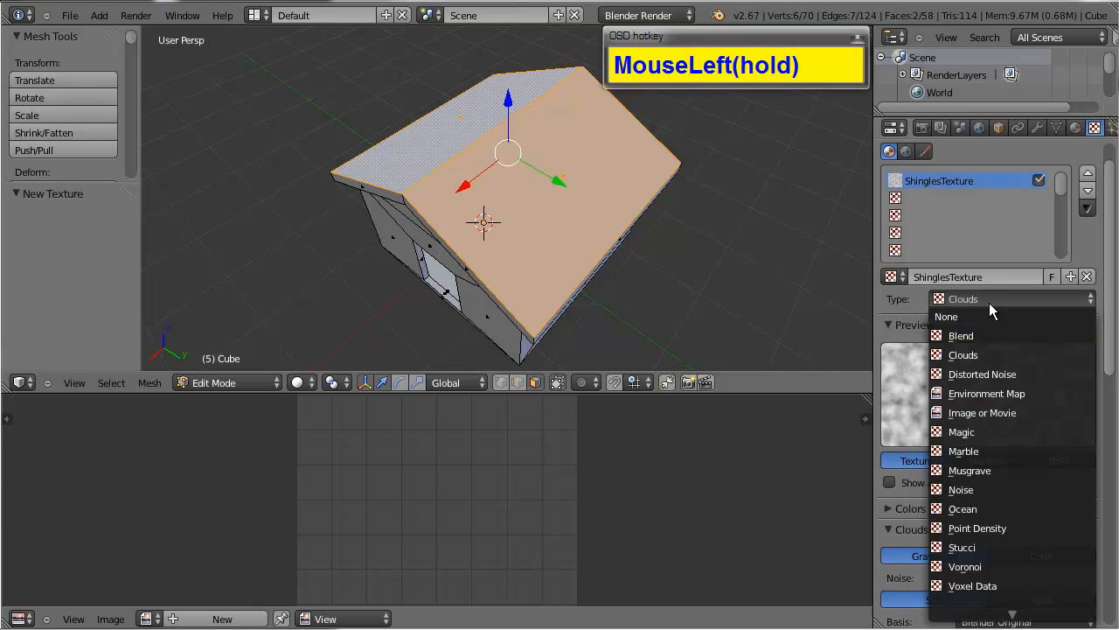
{"action": "left_click", "coordinate": [984, 414]}
{"action": "scroll", "coordinate": [1036, 422], "scroll_direction": "down", "scroll_amount": 2}
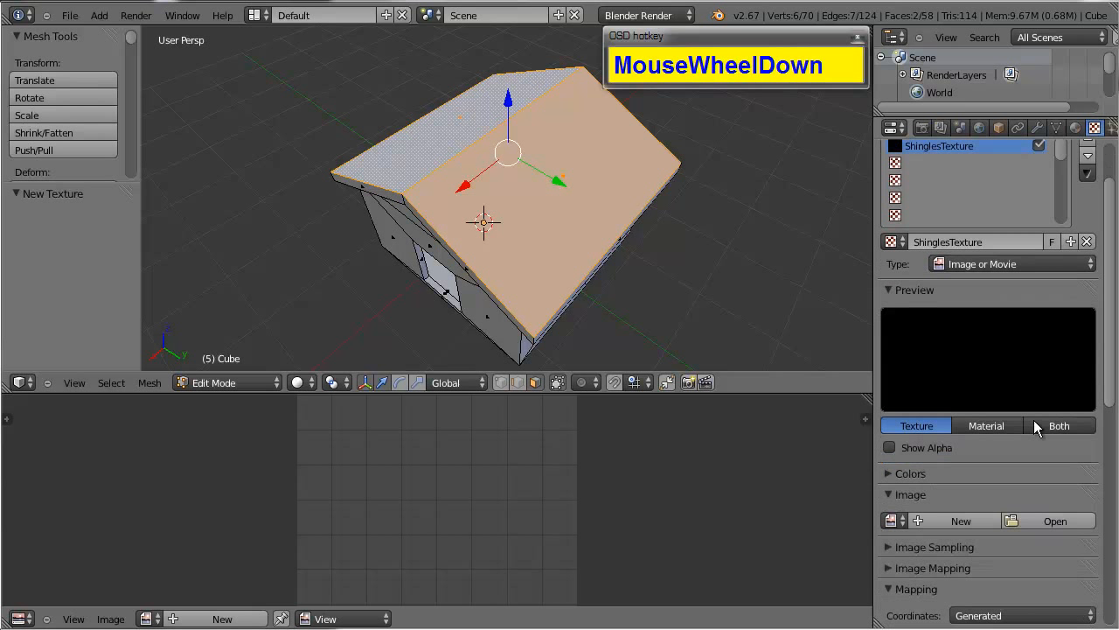
Step: Load Shingles Brown.png from the Textures folder as the image of ShinglesTexture
{"action": "scroll", "coordinate": [970, 389], "scroll_direction": "down", "scroll_amount": 3}
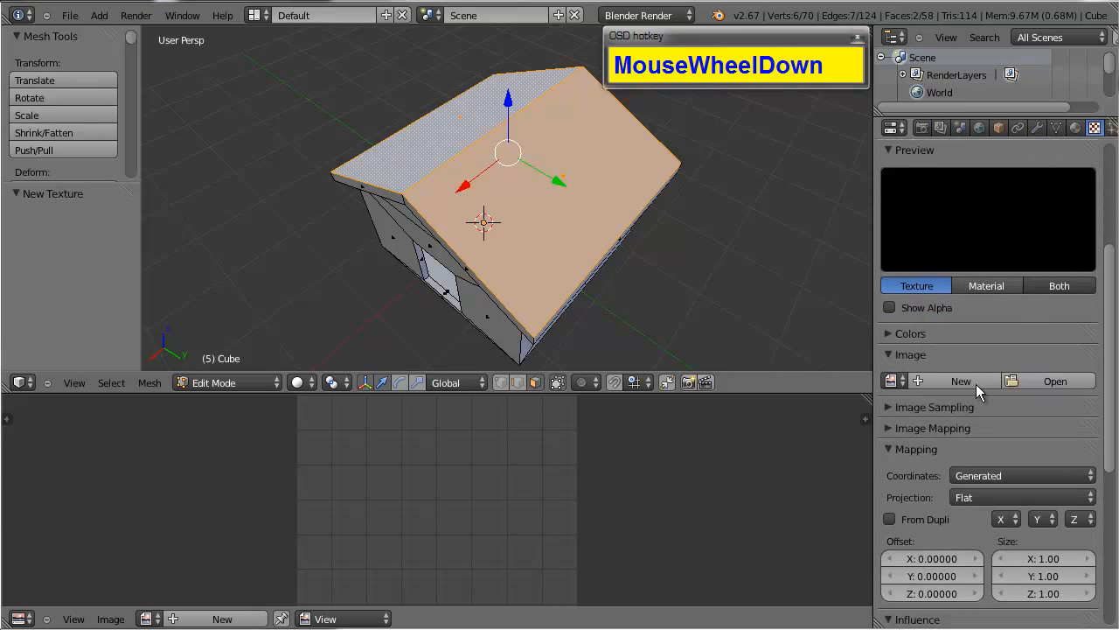
{"action": "scroll", "coordinate": [981, 376], "scroll_direction": "up", "scroll_amount": 1}
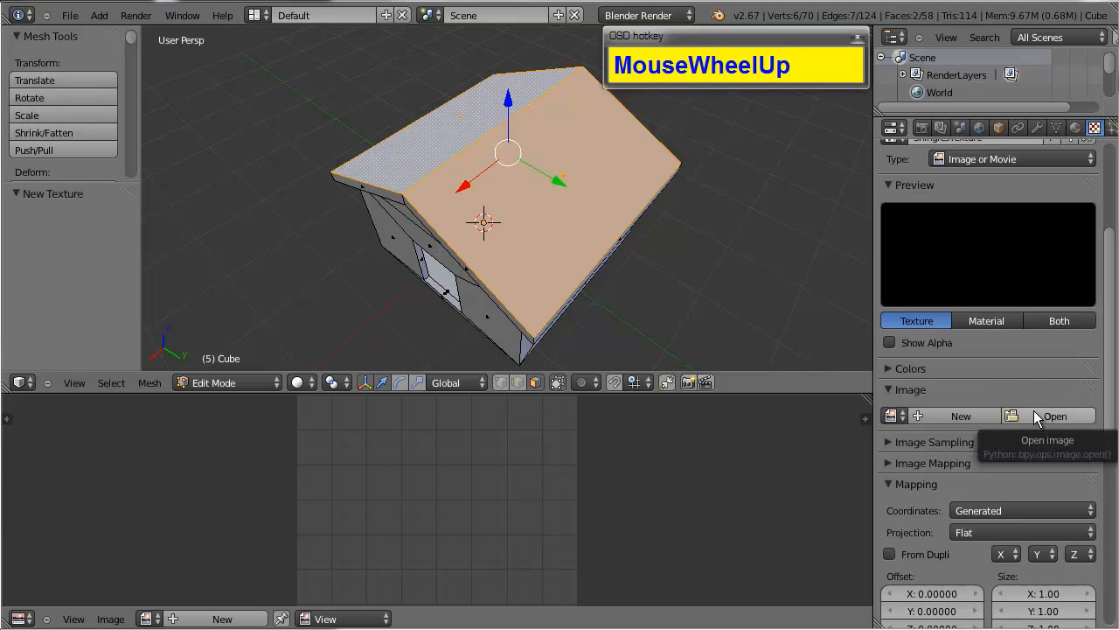
{"action": "scroll", "coordinate": [1031, 411], "scroll_direction": "up", "scroll_amount": 2}
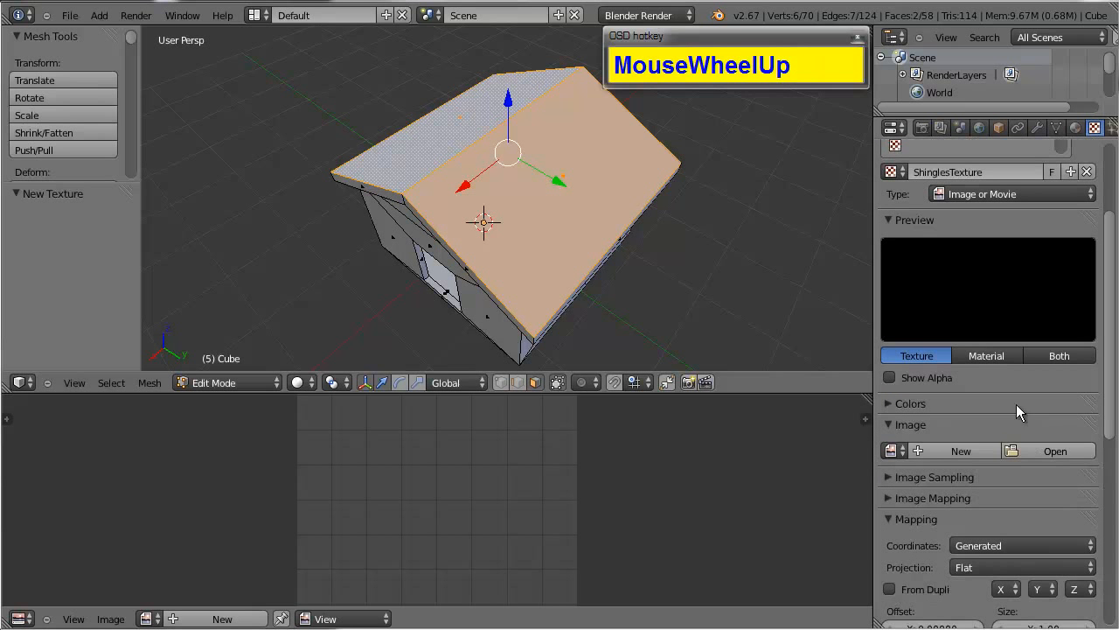
{"action": "left_click", "coordinate": [1041, 450]}
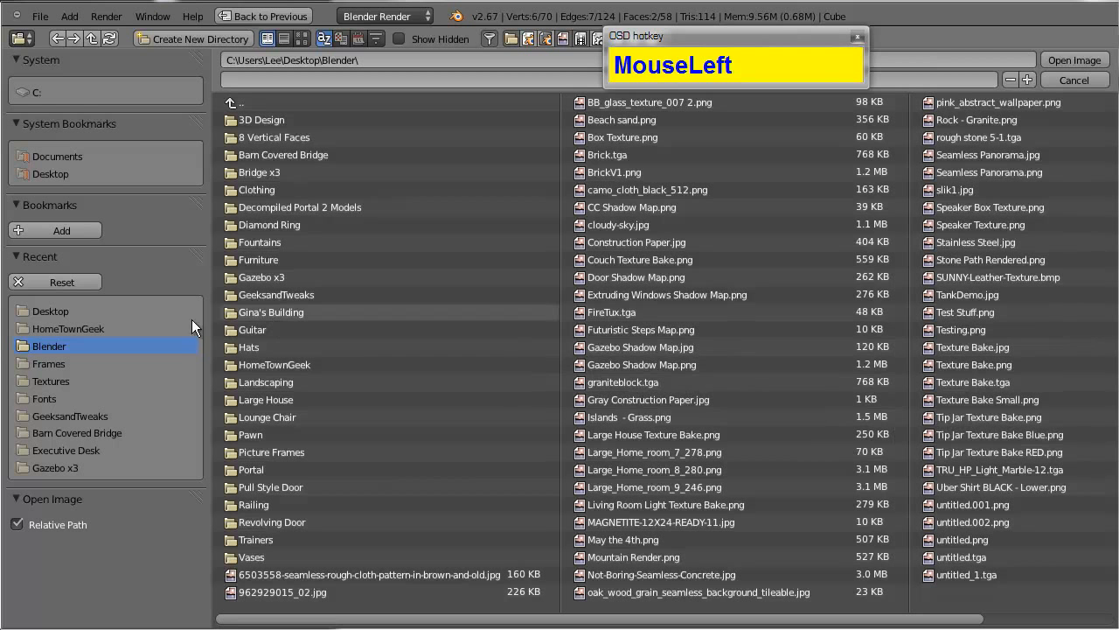
{"action": "left_click", "coordinate": [58, 381]}
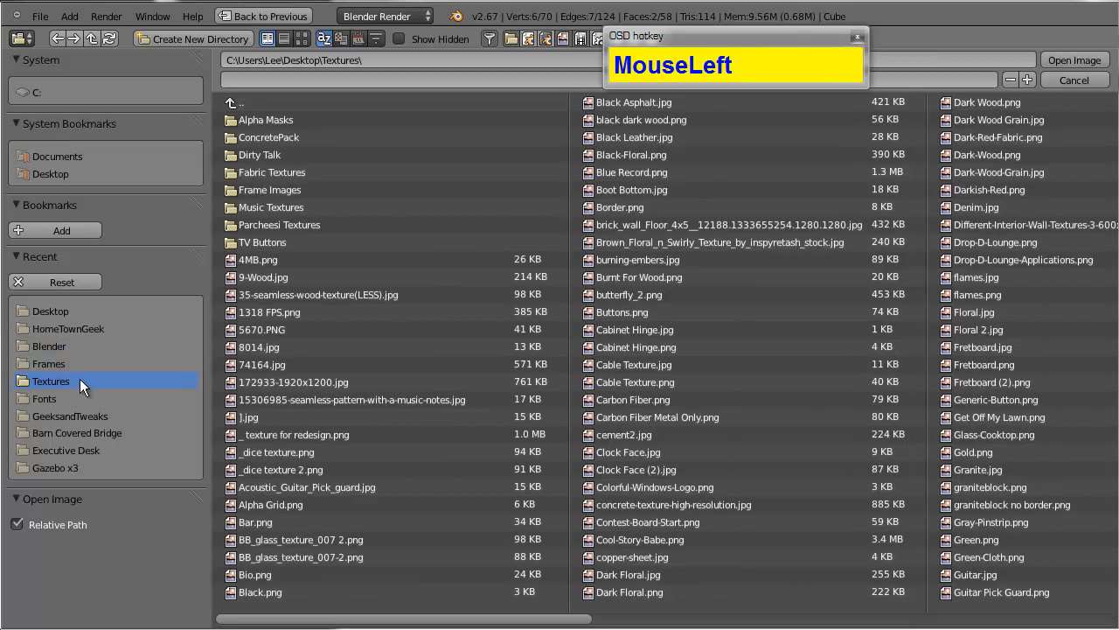
{"action": "scroll", "coordinate": [978, 289], "scroll_direction": "down", "scroll_amount": 1}
{"action": "scroll", "coordinate": [978, 281], "scroll_direction": "down", "scroll_amount": 4}
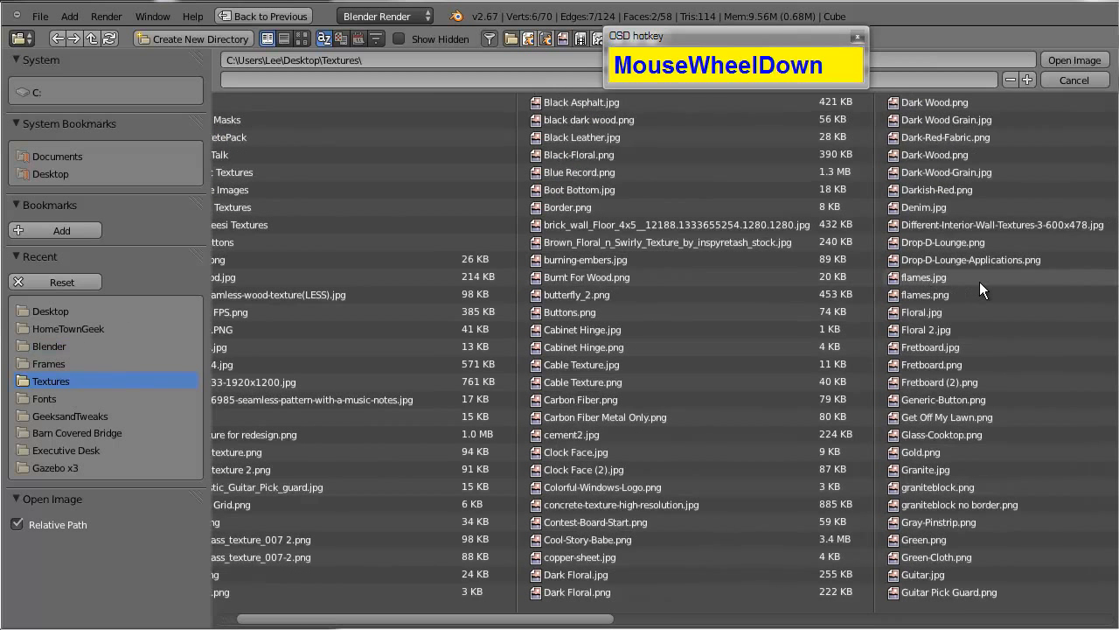
{"action": "left_click", "coordinate": [837, 621]}
{"action": "left_click_drag", "start_coordinate": [837, 618], "coordinate": [1009, 617]}
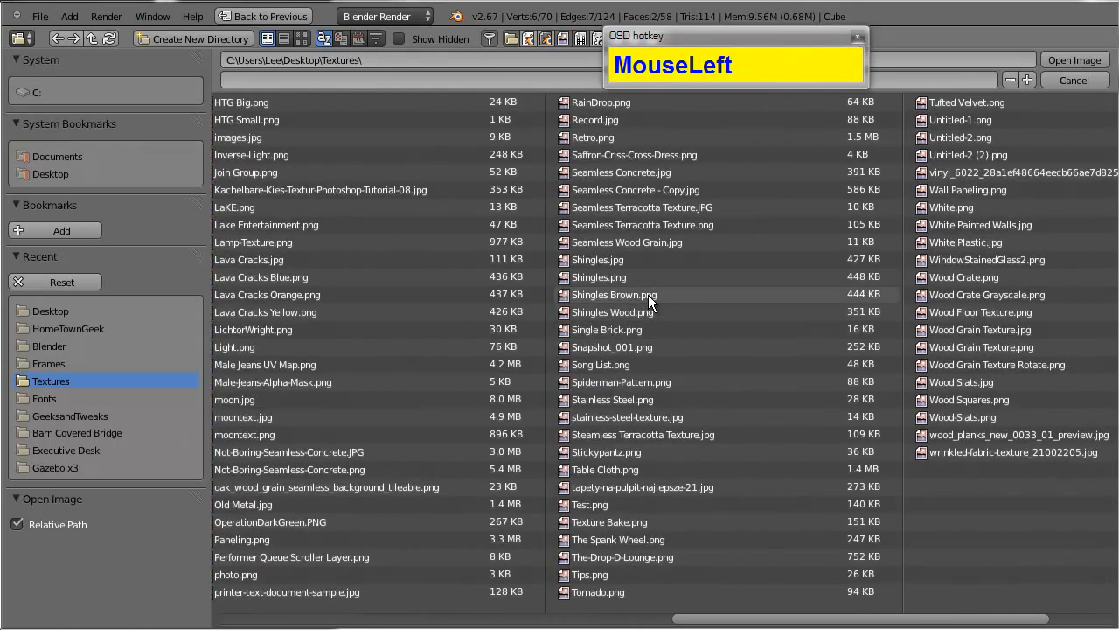
{"action": "double_click", "coordinate": [647, 295]}
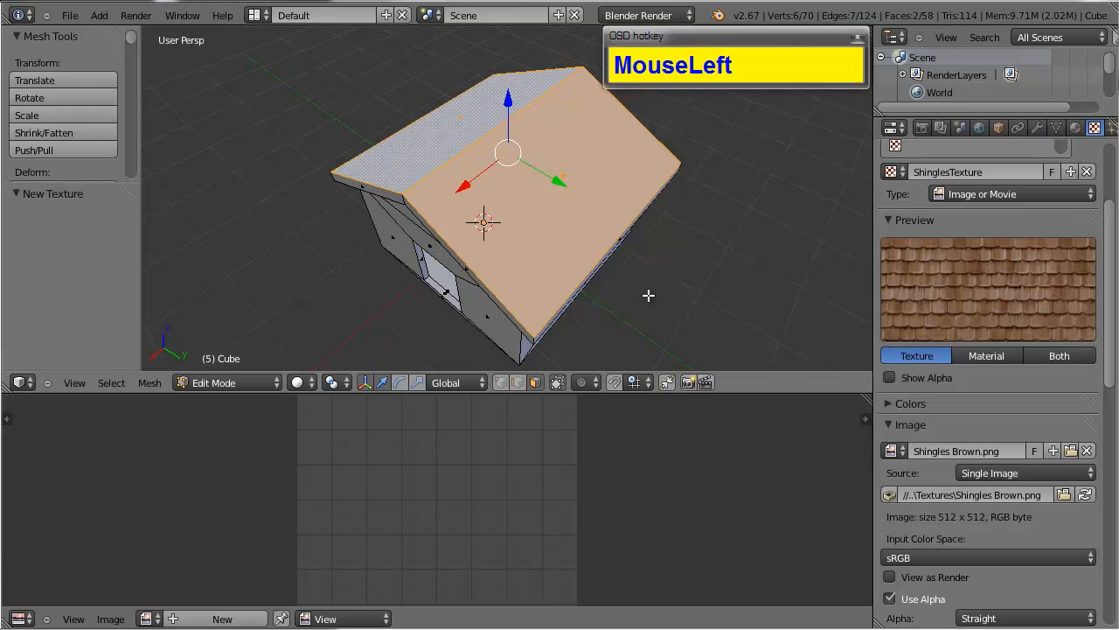
Step: Check the shingles image preview against the roof in the 3D view, both in and out of Edit Mode
{"action": "scroll", "coordinate": [648, 295], "scroll_direction": "down", "scroll_amount": 2}
{"action": "scroll", "coordinate": [645, 295], "scroll_direction": "up", "scroll_amount": 2}
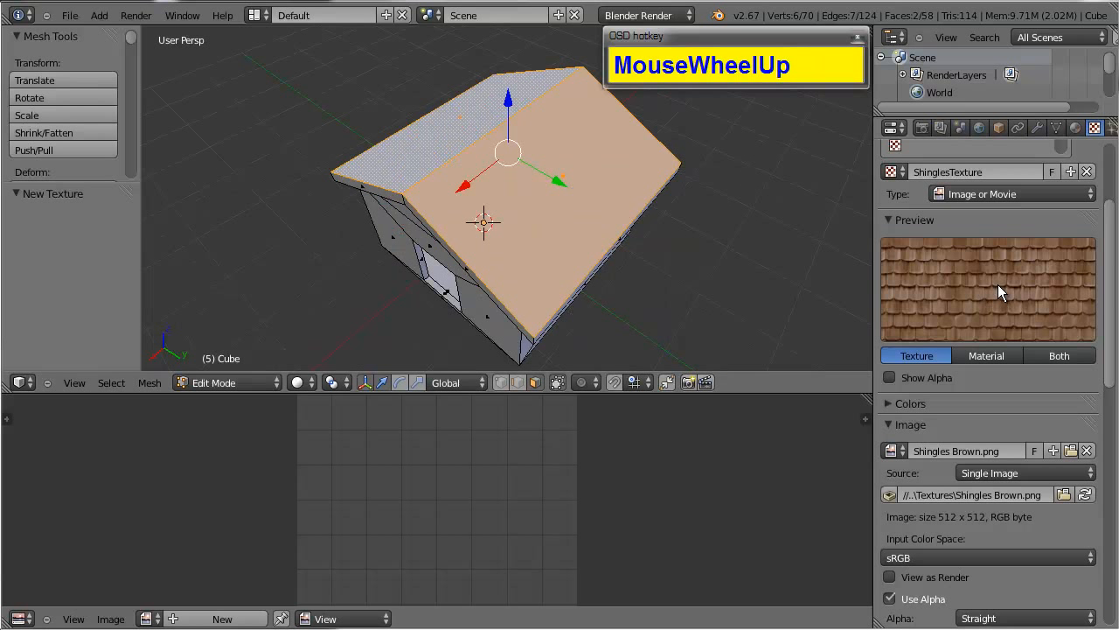
{"action": "scroll", "coordinate": [696, 283], "scroll_direction": "down", "scroll_amount": 2}
{"action": "scroll", "coordinate": [696, 284], "scroll_direction": "up", "scroll_amount": 2}
{"action": "scroll", "coordinate": [476, 282], "scroll_direction": "down", "scroll_amount": 2}
{"action": "scroll", "coordinate": [476, 283], "scroll_direction": "up", "scroll_amount": 2}
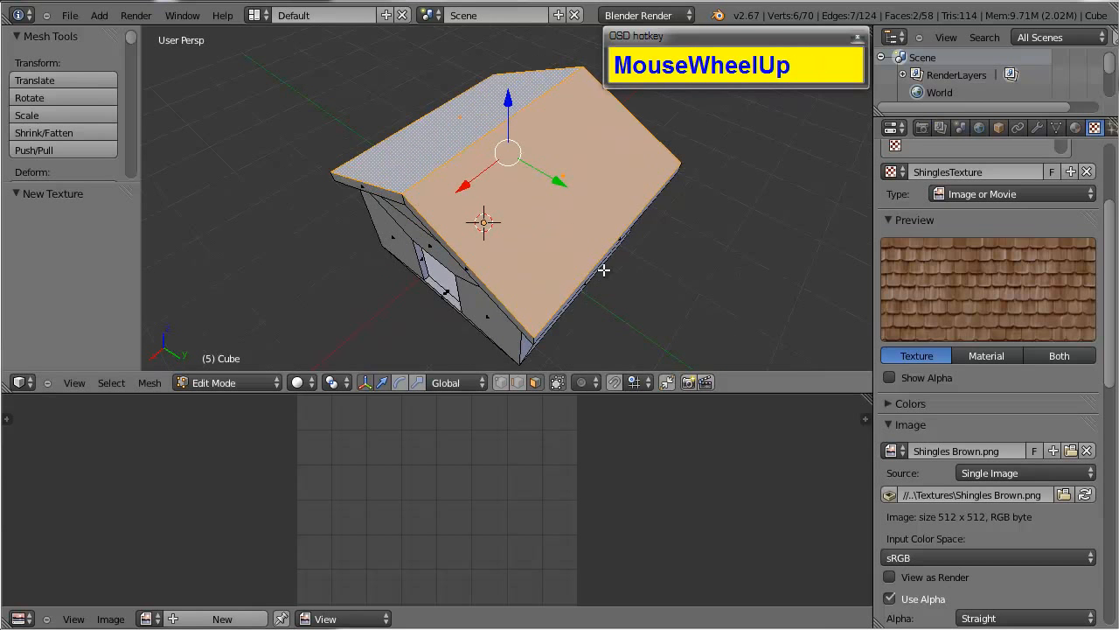
{"action": "scroll", "coordinate": [598, 271], "scroll_direction": "down", "scroll_amount": 2}
{"action": "scroll", "coordinate": [595, 271], "scroll_direction": "up", "scroll_amount": 2}
{"action": "key", "text": "Tab"}
{"action": "scroll", "coordinate": [592, 271], "scroll_direction": "down", "scroll_amount": 2}
{"action": "left_click_drag", "start_coordinate": [592, 271], "coordinate": [573, 249], "text": "alt"}
{"action": "scroll", "coordinate": [572, 249], "scroll_direction": "up", "scroll_amount": 1}
{"action": "key", "text": "Tab"}
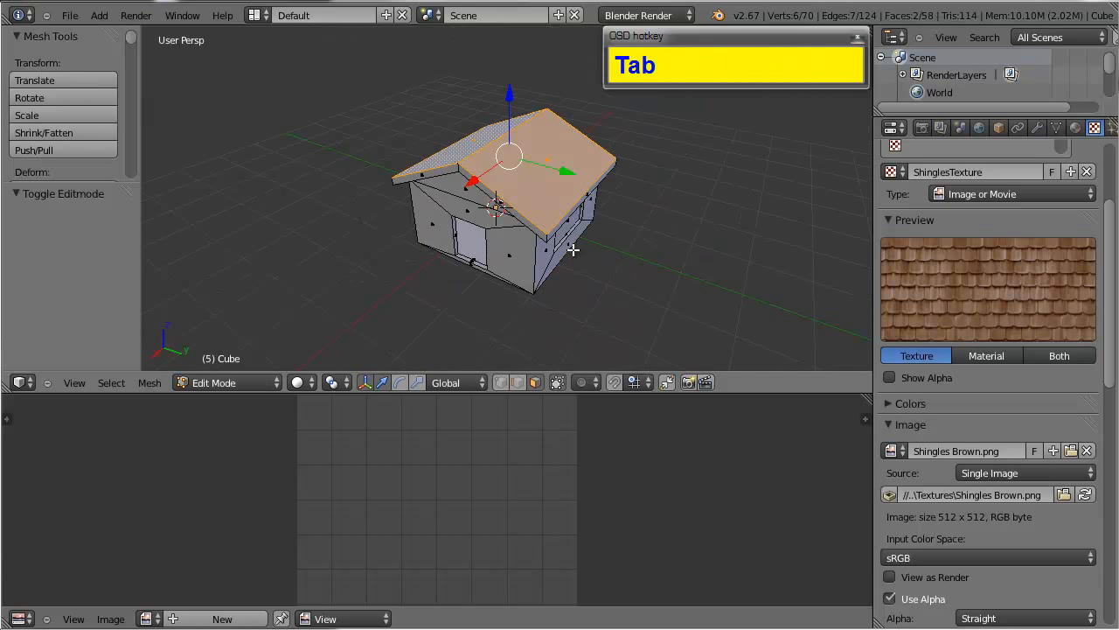
{"action": "scroll", "coordinate": [572, 249], "scroll_direction": "up", "scroll_amount": 1}
{"action": "scroll", "coordinate": [473, 216], "scroll_direction": "down", "scroll_amount": 4}
{"action": "scroll", "coordinate": [474, 218], "scroll_direction": "up", "scroll_amount": 3}
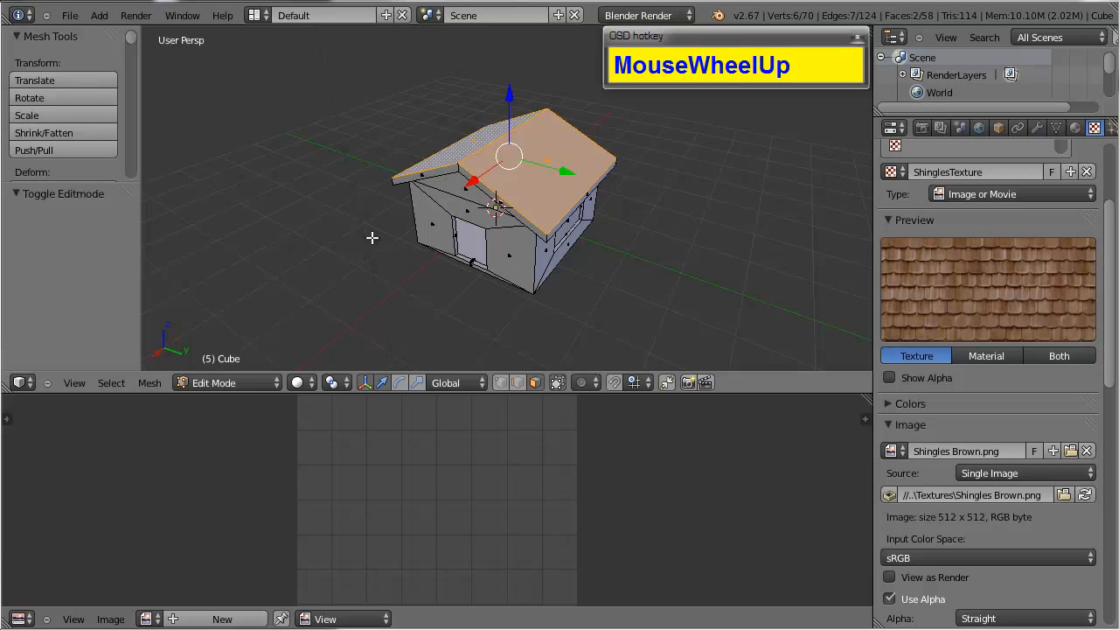
Step: Switch the 3D view's viewport shading to Texture
{"action": "left_click", "coordinate": [310, 382]}
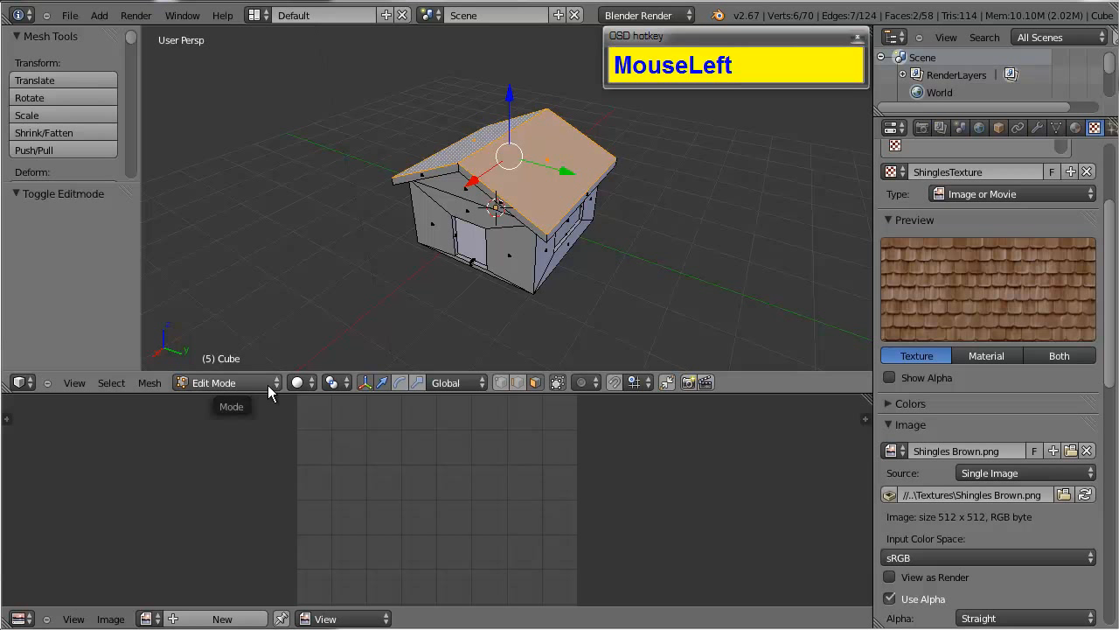
{"action": "left_click", "coordinate": [227, 382]}
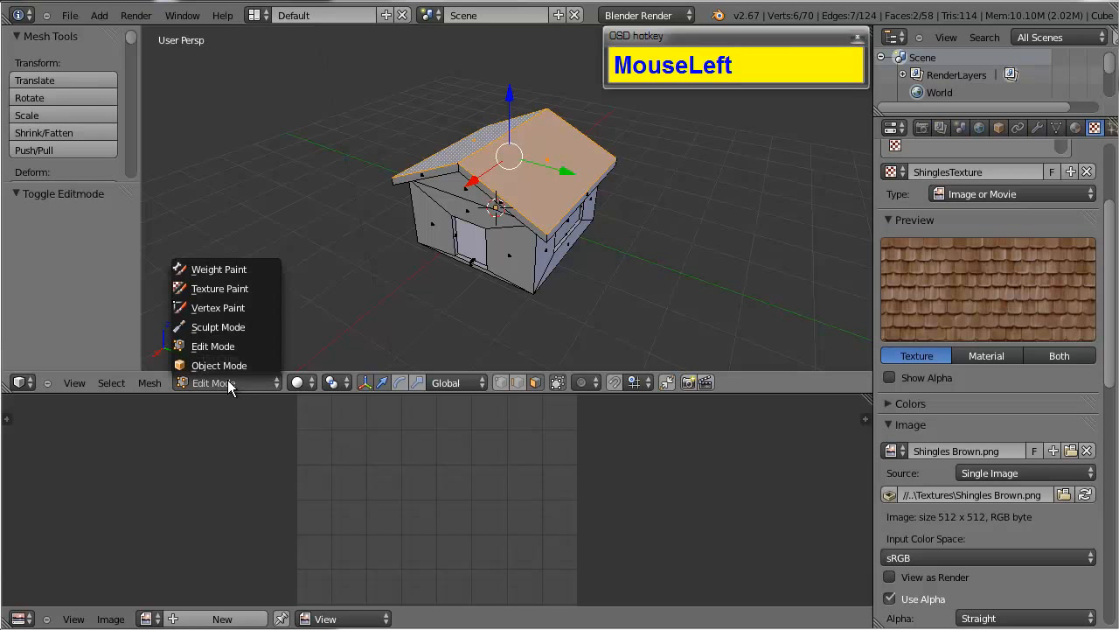
{"action": "left_click", "coordinate": [298, 385]}
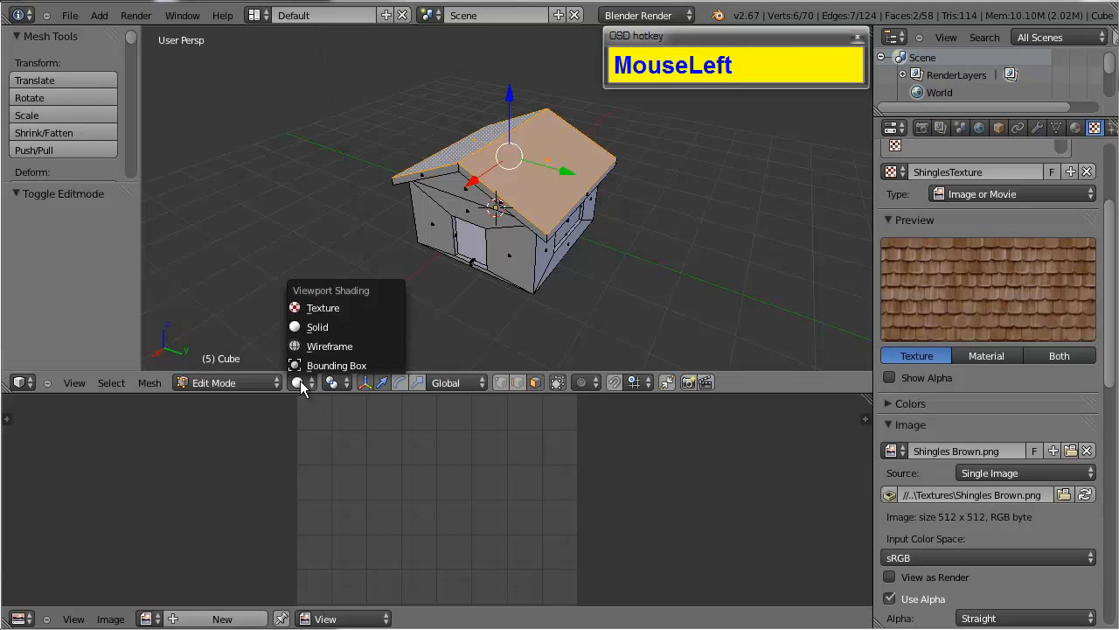
{"action": "left_click", "coordinate": [322, 309]}
{"action": "scroll", "coordinate": [491, 289], "scroll_direction": "down", "scroll_amount": 3}
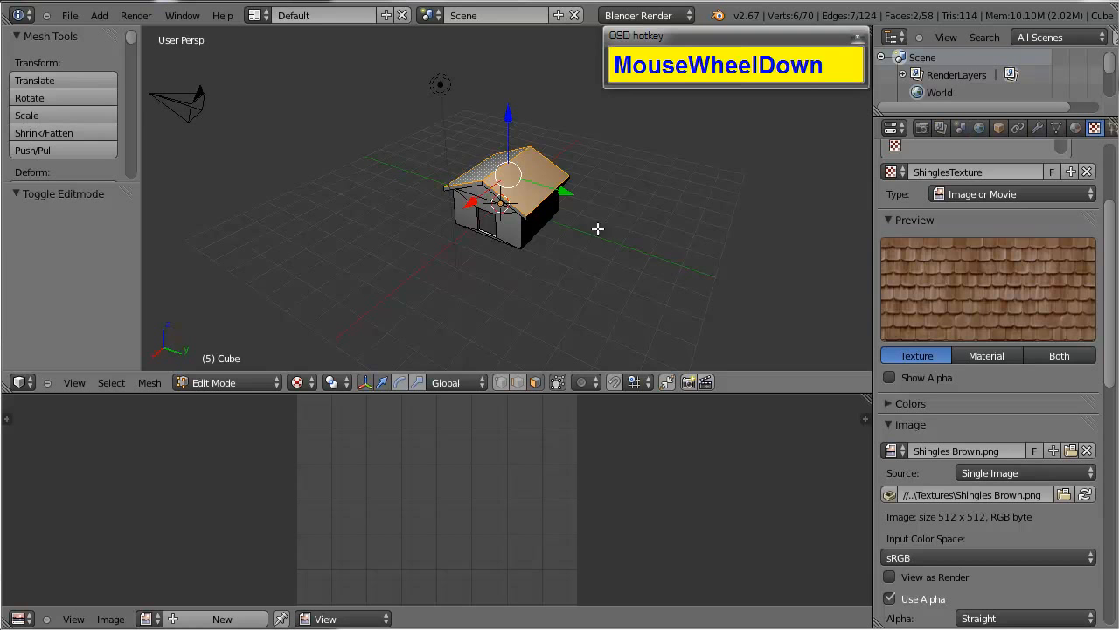
Step: Return to Object Mode and examine the house in textured shading from several angles
{"action": "left_click_drag", "start_coordinate": [597, 228], "coordinate": [664, 269], "text": "alt"}
{"action": "scroll", "coordinate": [537, 254], "scroll_direction": "up", "scroll_amount": 2}
{"action": "key", "text": "Tab"}
{"action": "scroll", "coordinate": [586, 273], "scroll_direction": "down", "scroll_amount": 3}
{"action": "scroll", "coordinate": [669, 282], "scroll_direction": "up", "scroll_amount": 2}
{"action": "scroll", "coordinate": [478, 264], "scroll_direction": "up", "scroll_amount": 2}
{"action": "scroll", "coordinate": [600, 237], "scroll_direction": "down", "scroll_amount": 3}
{"action": "scroll", "coordinate": [723, 289], "scroll_direction": "up", "scroll_amount": 3}
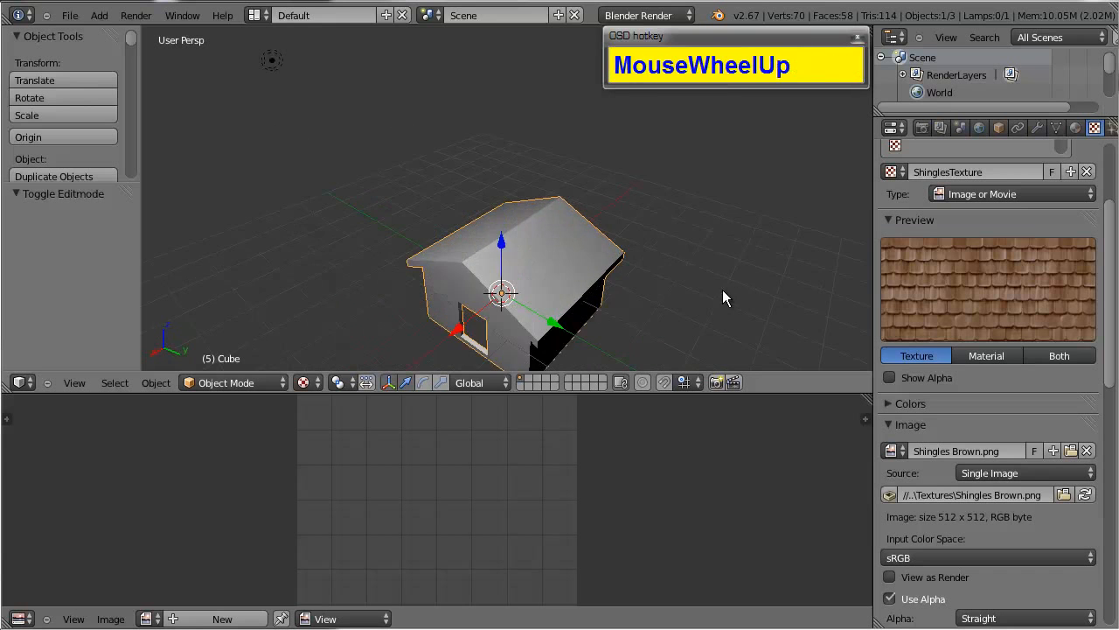
{"action": "left_click_drag", "start_coordinate": [722, 290], "coordinate": [619, 255], "text": "alt"}
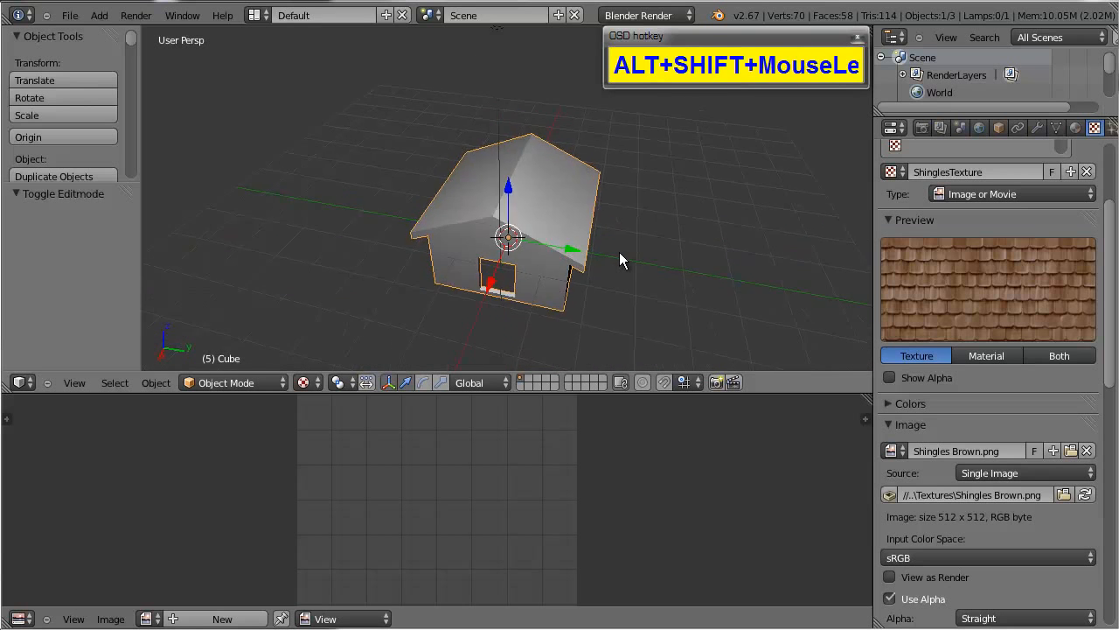
{"action": "scroll", "coordinate": [617, 254], "scroll_direction": "up", "scroll_amount": 2}
{"action": "scroll", "coordinate": [687, 320], "scroll_direction": "down", "scroll_amount": 3}
{"action": "left_click_drag", "start_coordinate": [687, 320], "coordinate": [621, 313], "text": "alt"}
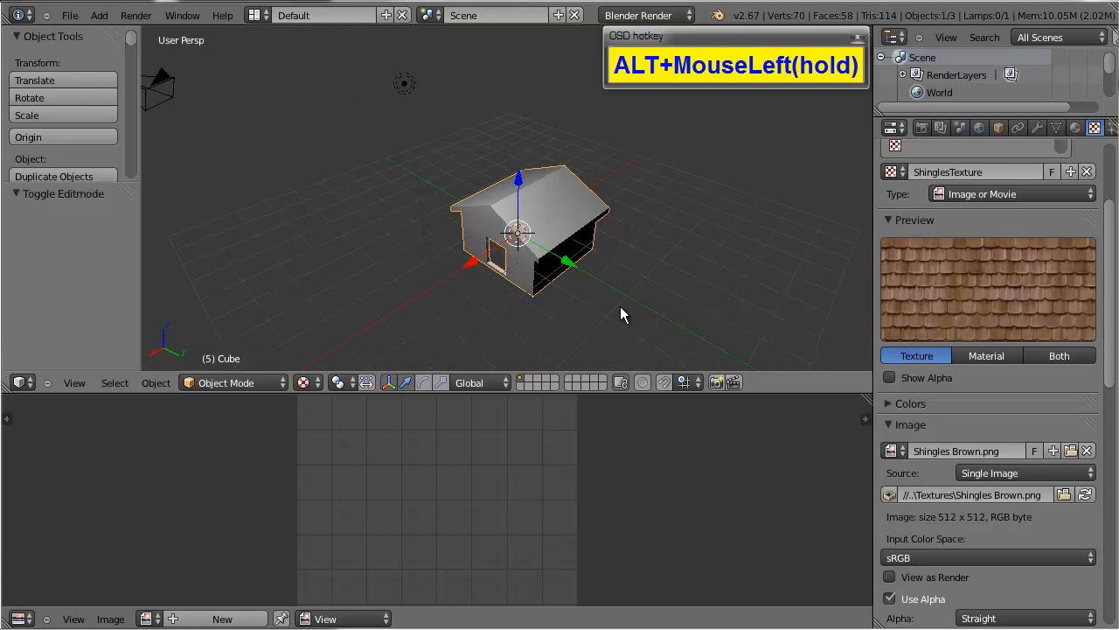
Step: Show the 3D view's properties and expand the Display settings
{"action": "key", "text": "n"}
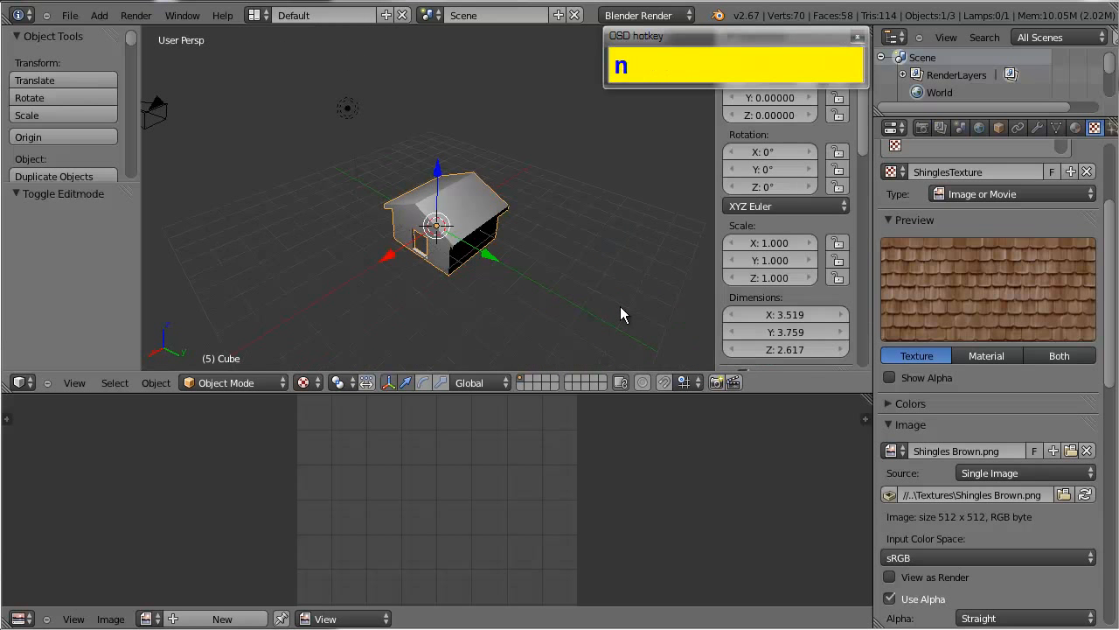
{"action": "scroll", "coordinate": [843, 238], "scroll_direction": "down", "scroll_amount": 6}
{"action": "scroll", "coordinate": [842, 237], "scroll_direction": "down", "scroll_amount": 1}
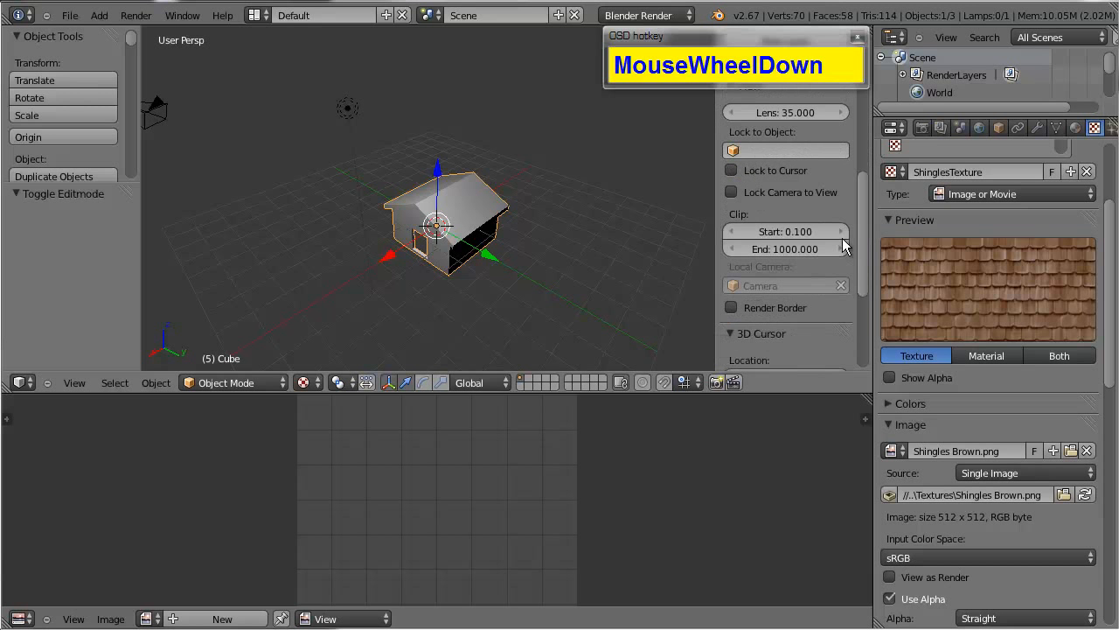
{"action": "scroll", "coordinate": [844, 244], "scroll_direction": "up", "scroll_amount": 3}
{"action": "scroll", "coordinate": [843, 243], "scroll_direction": "down", "scroll_amount": 8}
{"action": "scroll", "coordinate": [749, 228], "scroll_direction": "down", "scroll_amount": 1}
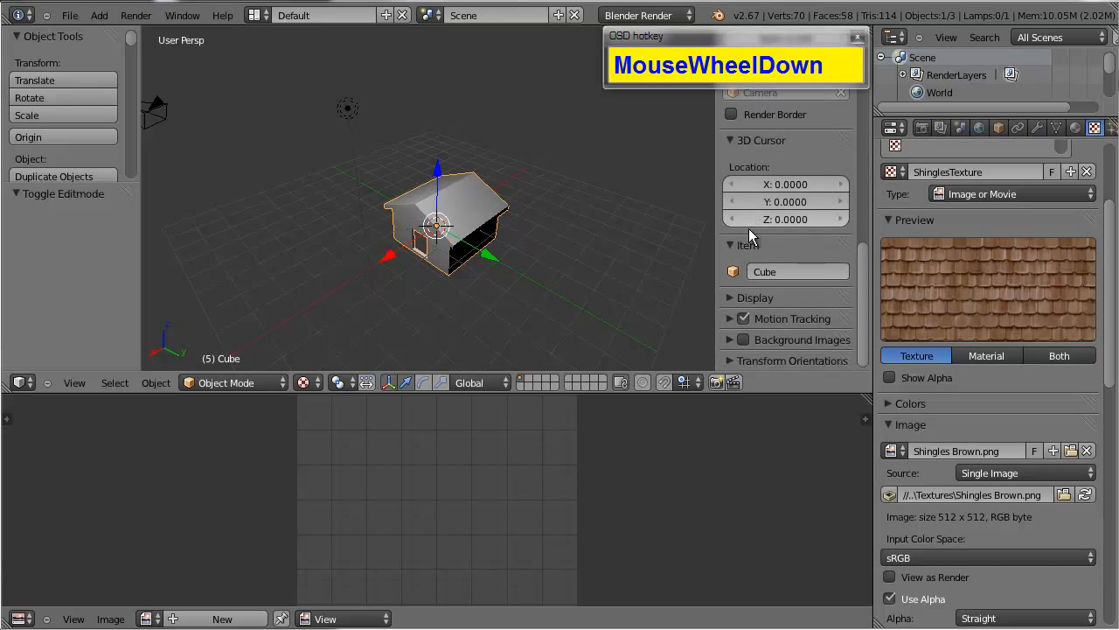
{"action": "left_click", "coordinate": [749, 297]}
Step: Set the shading material mode in the Display settings to GLSL
{"action": "scroll", "coordinate": [785, 316], "scroll_direction": "down", "scroll_amount": 2}
{"action": "scroll", "coordinate": [773, 294], "scroll_direction": "down", "scroll_amount": 6}
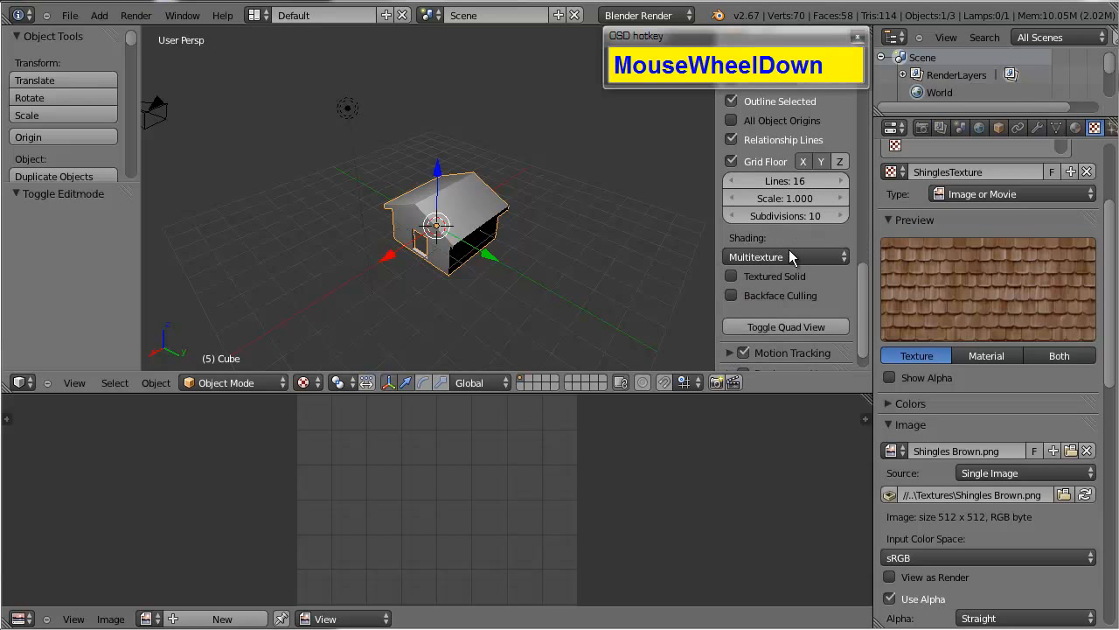
{"action": "scroll", "coordinate": [785, 254], "scroll_direction": "up", "scroll_amount": 2}
{"action": "scroll", "coordinate": [792, 253], "scroll_direction": "down", "scroll_amount": 2}
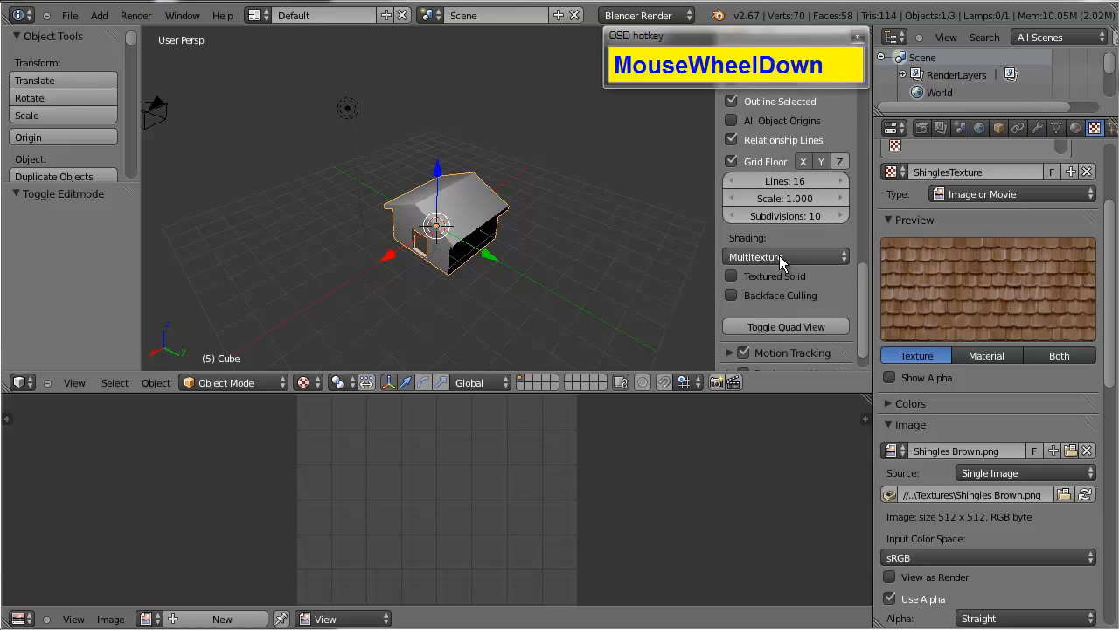
{"action": "left_click", "coordinate": [780, 258]}
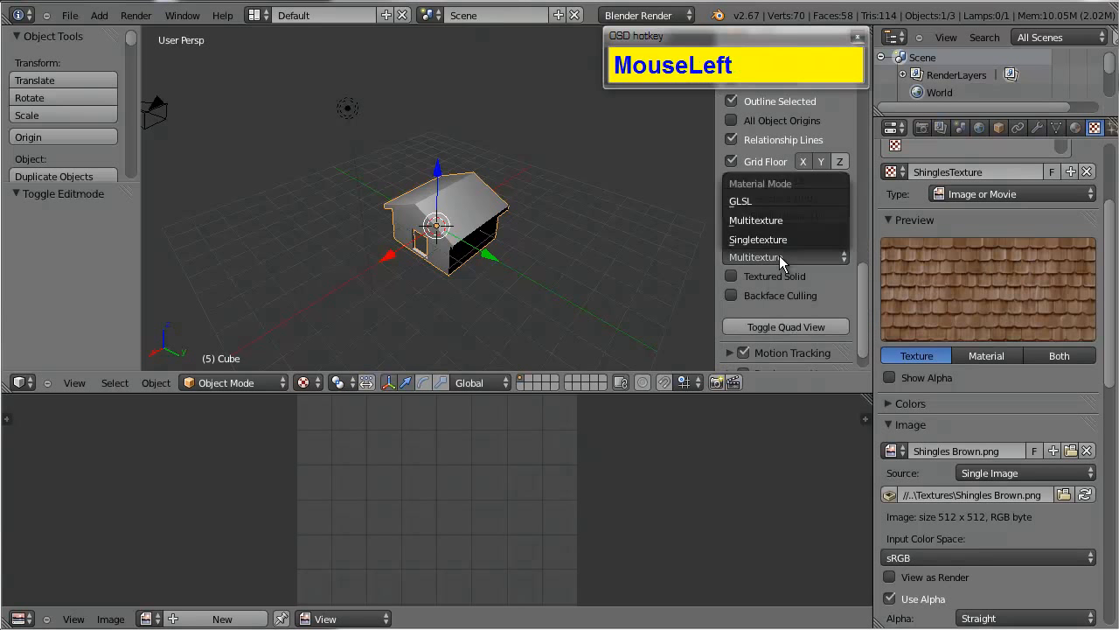
{"action": "left_click", "coordinate": [764, 201]}
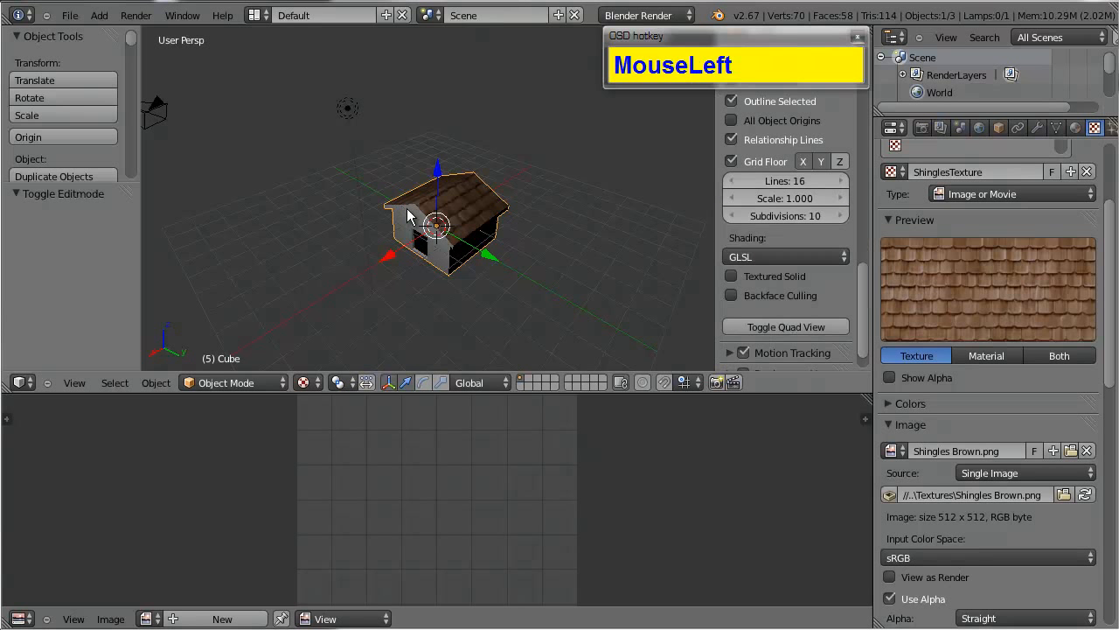
Step: Examine how the shingles image lies across both roof slopes, up close and from several angles
{"action": "scroll", "coordinate": [406, 208], "scroll_direction": "up", "scroll_amount": 2}
{"action": "scroll", "coordinate": [425, 220], "scroll_direction": "down", "scroll_amount": 2}
{"action": "left_click_drag", "start_coordinate": [439, 210], "coordinate": [457, 219], "text": "alt"}
{"action": "scroll", "coordinate": [463, 226], "scroll_direction": "up", "scroll_amount": 4}
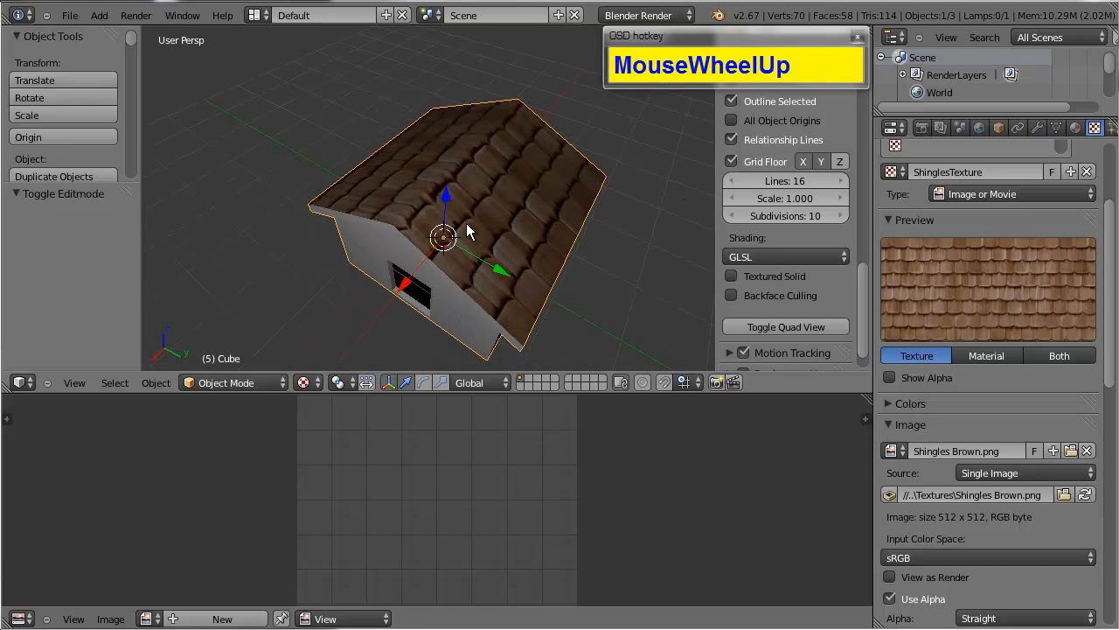
{"action": "scroll", "coordinate": [467, 231], "scroll_direction": "down", "scroll_amount": 3}
{"action": "left_click_drag", "start_coordinate": [468, 231], "coordinate": [408, 184], "text": "alt"}
{"action": "scroll", "coordinate": [531, 255], "scroll_direction": "up", "scroll_amount": 3}
{"action": "scroll", "coordinate": [531, 255], "scroll_direction": "down", "scroll_amount": 2}
{"action": "scroll", "coordinate": [441, 269], "scroll_direction": "up", "scroll_amount": 2}
{"action": "scroll", "coordinate": [431, 179], "scroll_direction": "down", "scroll_amount": 2}
{"action": "scroll", "coordinate": [468, 215], "scroll_direction": "down", "scroll_amount": 2}
{"action": "scroll", "coordinate": [506, 302], "scroll_direction": "up", "scroll_amount": 2}
{"action": "scroll", "coordinate": [506, 301], "scroll_direction": "down", "scroll_amount": 3}
{"action": "scroll", "coordinate": [459, 229], "scroll_direction": "up", "scroll_amount": 2}
{"action": "scroll", "coordinate": [374, 209], "scroll_direction": "down", "scroll_amount": 2}
{"action": "scroll", "coordinate": [406, 183], "scroll_direction": "up", "scroll_amount": 2}
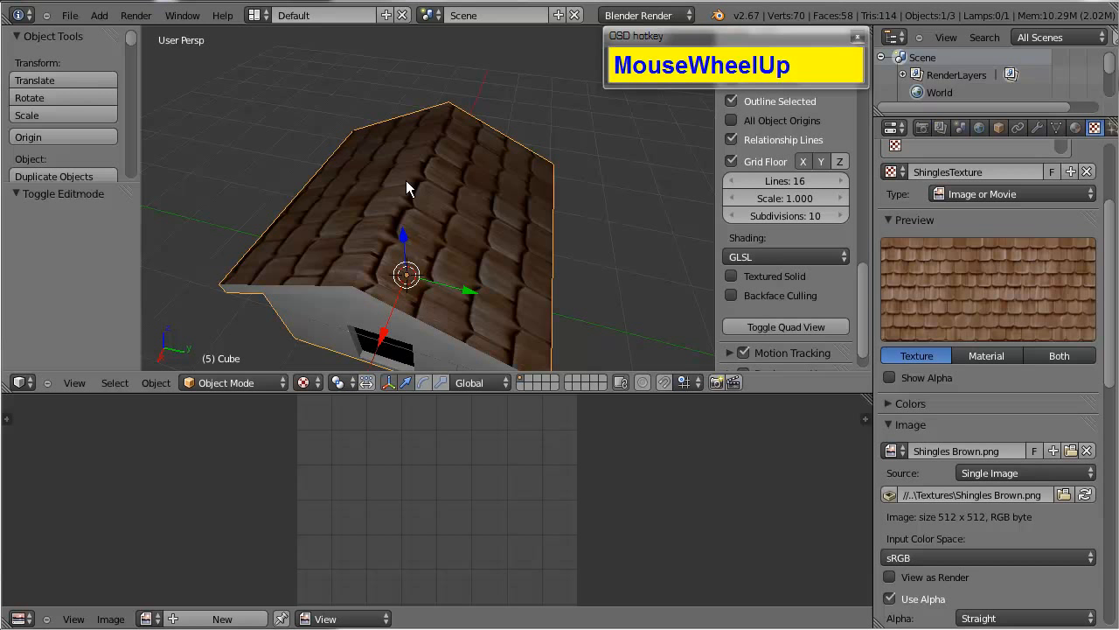
{"action": "scroll", "coordinate": [406, 180], "scroll_direction": "down", "scroll_amount": 2}
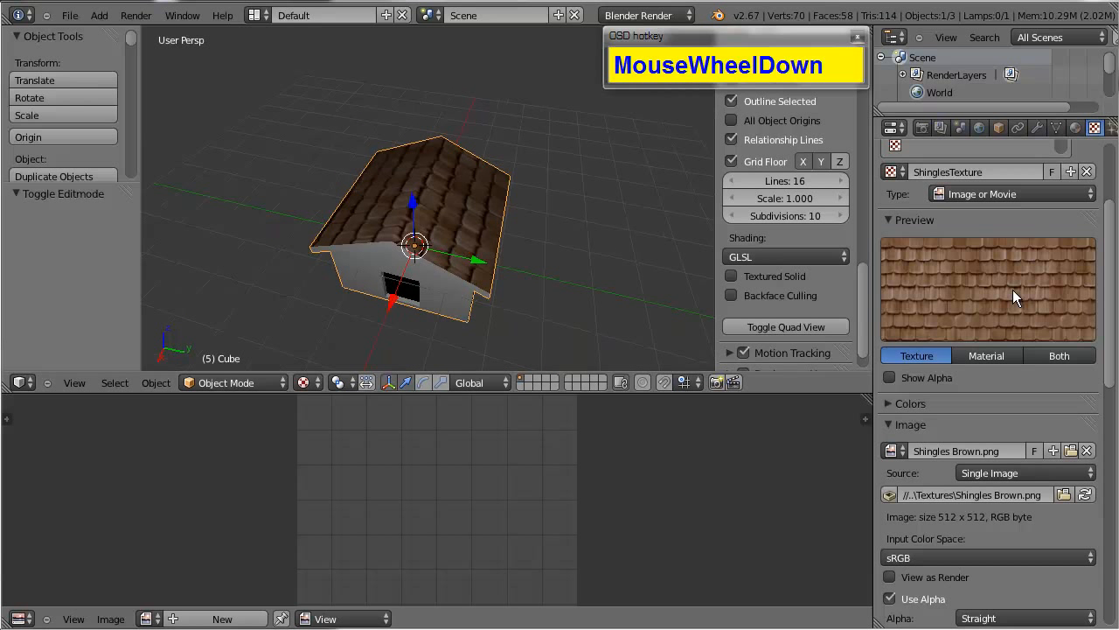
Step: Set the mapping coordinates of ShinglesTexture to UV and check the roof up close
{"action": "scroll", "coordinate": [1012, 289], "scroll_direction": "down", "scroll_amount": 4}
{"action": "scroll", "coordinate": [1012, 290], "scroll_direction": "up", "scroll_amount": 1}
{"action": "scroll", "coordinate": [1012, 289], "scroll_direction": "up", "scroll_amount": 2}
{"action": "scroll", "coordinate": [1012, 290], "scroll_direction": "down", "scroll_amount": 10}
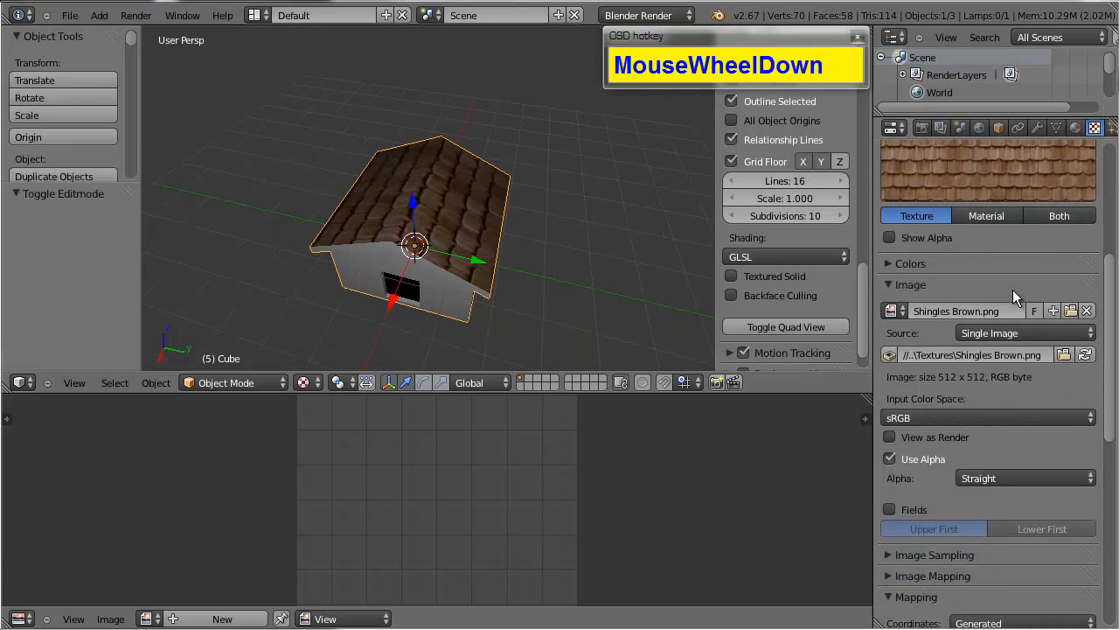
{"action": "scroll", "coordinate": [1012, 290], "scroll_direction": "up", "scroll_amount": 13}
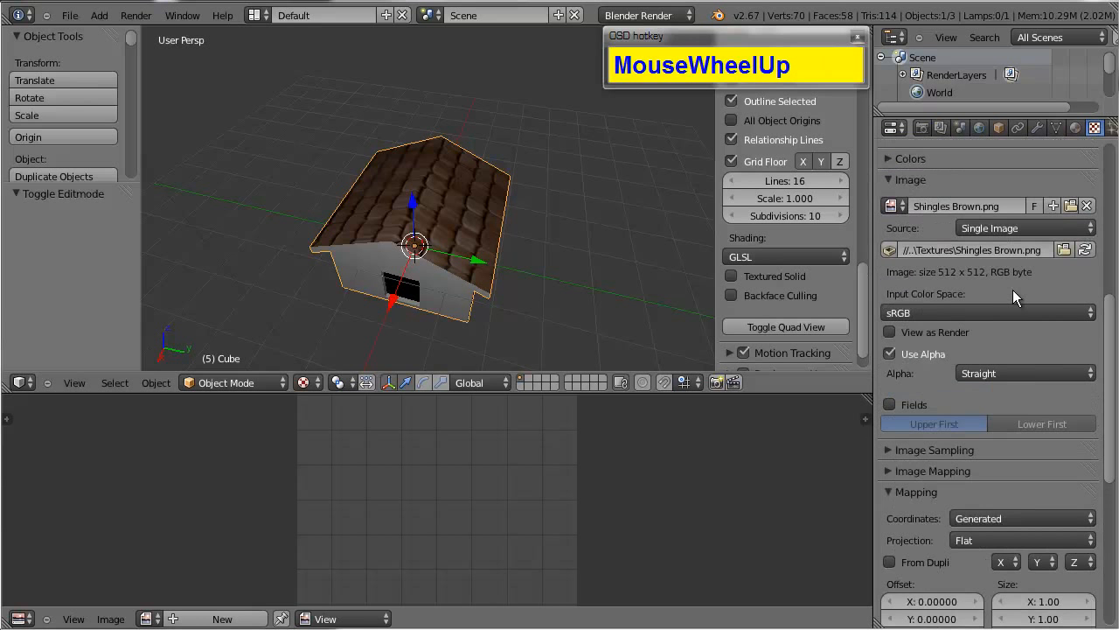
{"action": "scroll", "coordinate": [1013, 290], "scroll_direction": "down", "scroll_amount": 6}
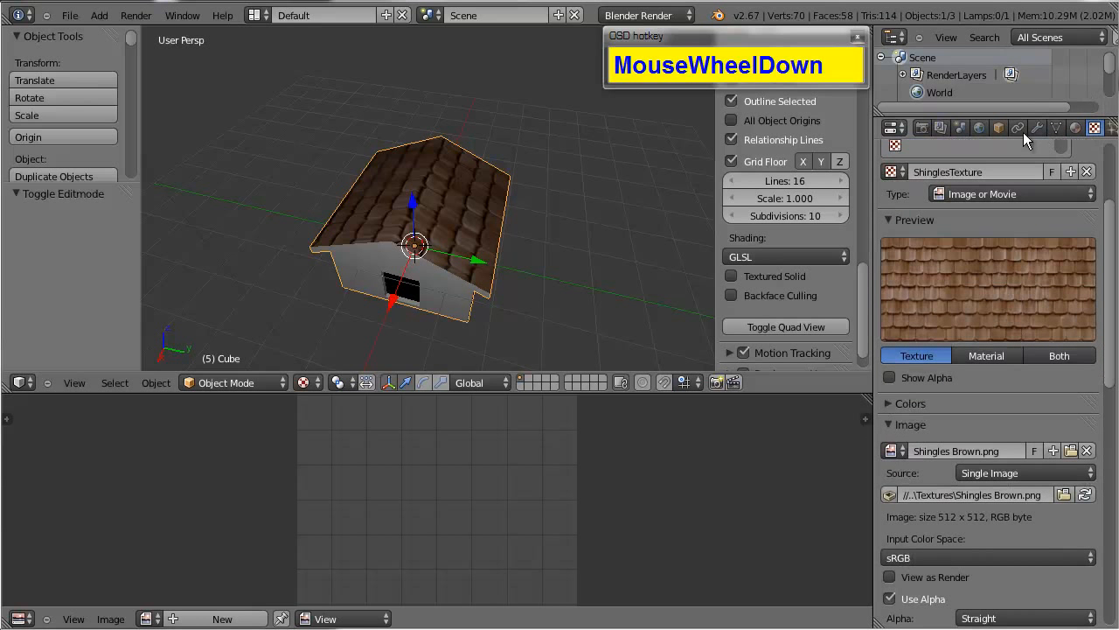
{"action": "scroll", "coordinate": [1009, 361], "scroll_direction": "down", "scroll_amount": 7}
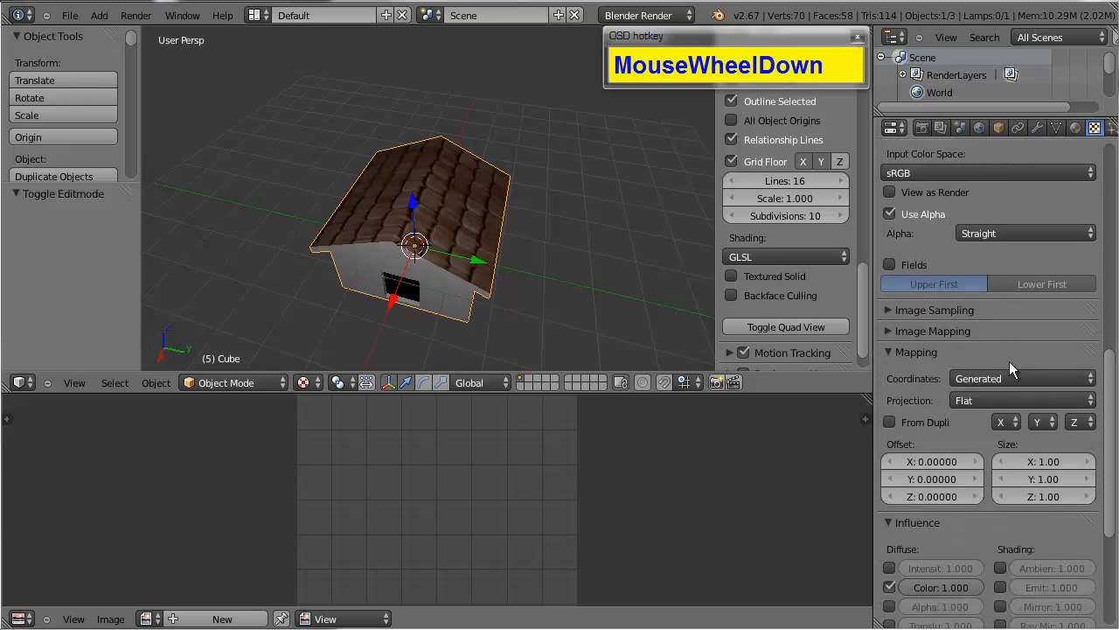
{"action": "left_click", "coordinate": [993, 381]}
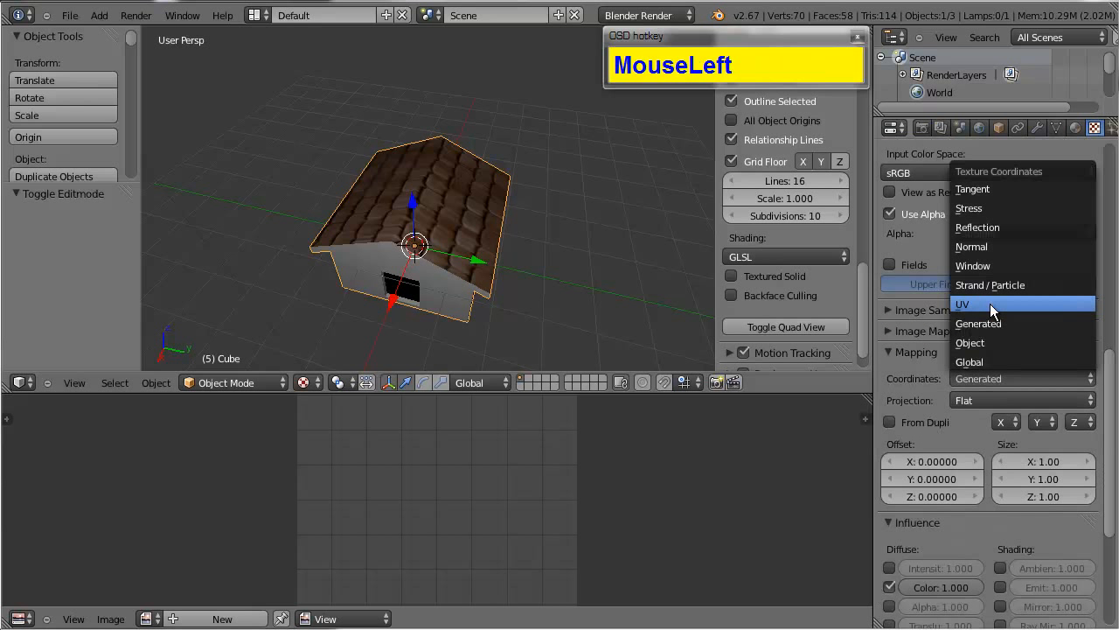
{"action": "left_click", "coordinate": [989, 304]}
{"action": "left_click_drag", "start_coordinate": [455, 268], "coordinate": [484, 274], "text": "alt"}
{"action": "scroll", "coordinate": [463, 282], "scroll_direction": "up", "scroll_amount": 2}
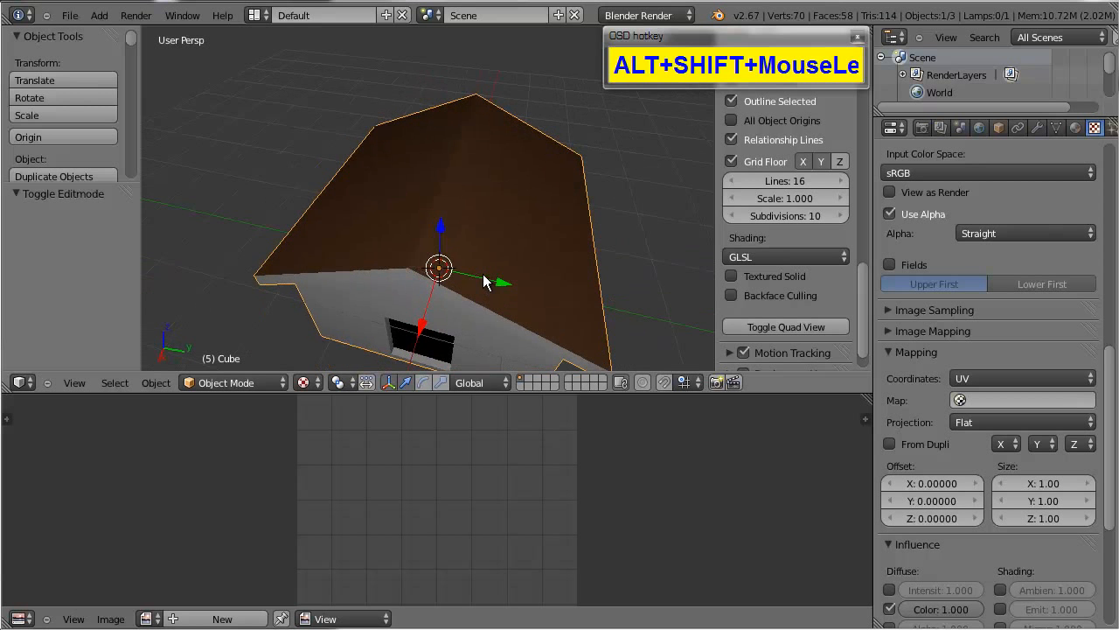
Step: Enter Edit Mode on the house and enlarge the mesh tools area to reveal the UV Mapping tools
{"action": "scroll", "coordinate": [482, 274], "scroll_direction": "down", "scroll_amount": 2}
{"action": "scroll", "coordinate": [483, 274], "scroll_direction": "up", "scroll_amount": 1}
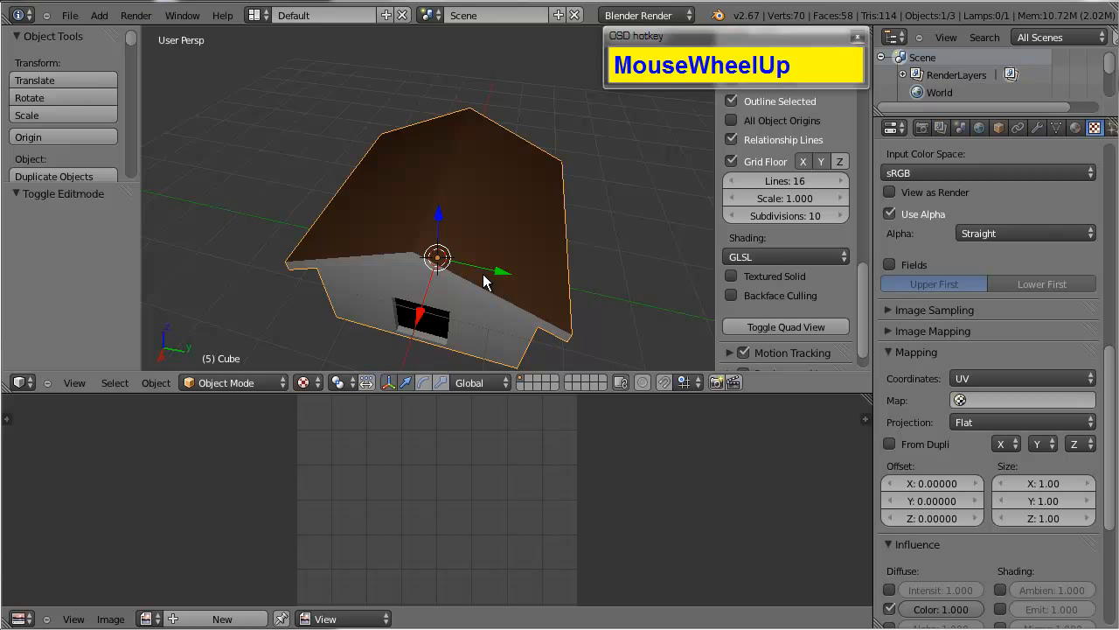
{"action": "key", "text": "Tab"}
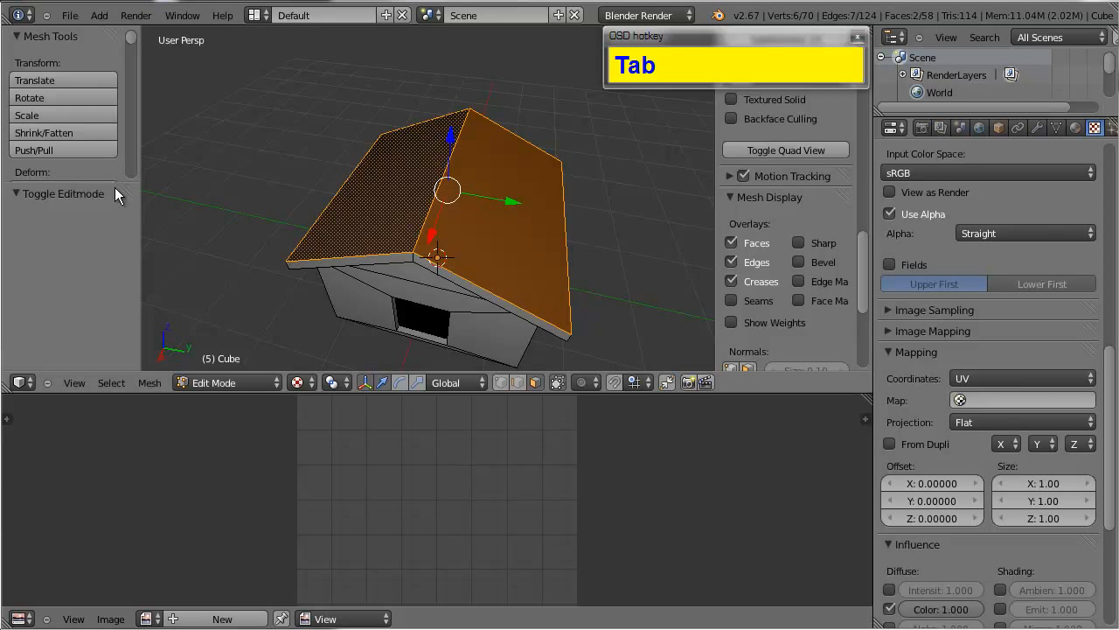
{"action": "left_click_drag", "start_coordinate": [115, 184], "coordinate": [125, 327]}
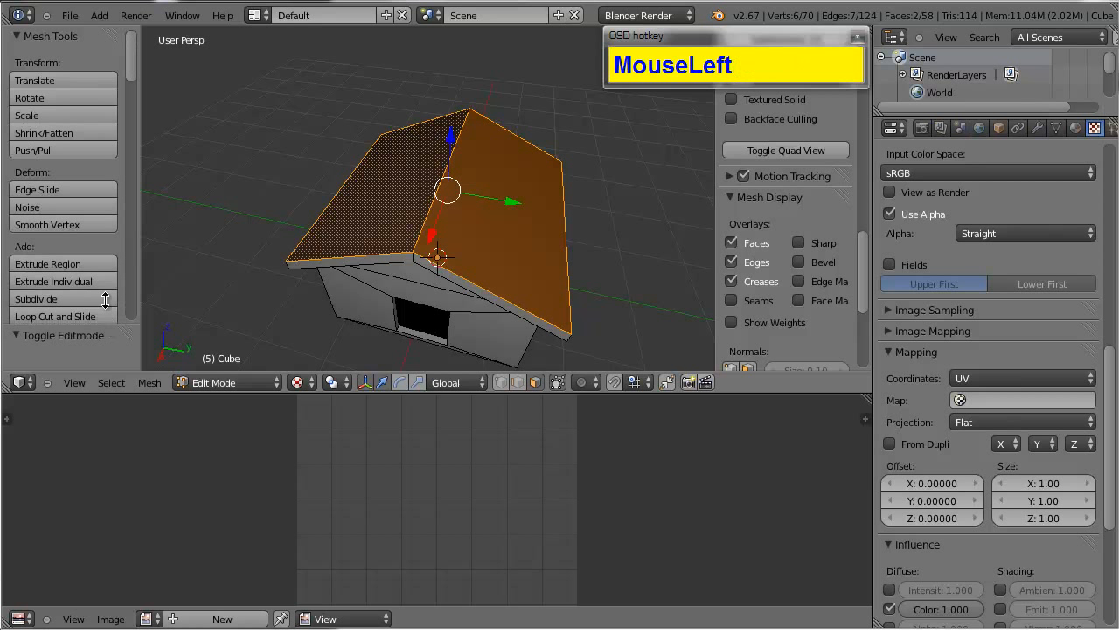
{"action": "scroll", "coordinate": [58, 164], "scroll_direction": "down", "scroll_amount": 3}
{"action": "scroll", "coordinate": [59, 162], "scroll_direction": "down", "scroll_amount": 2}
{"action": "scroll", "coordinate": [59, 162], "scroll_direction": "up", "scroll_amount": 4}
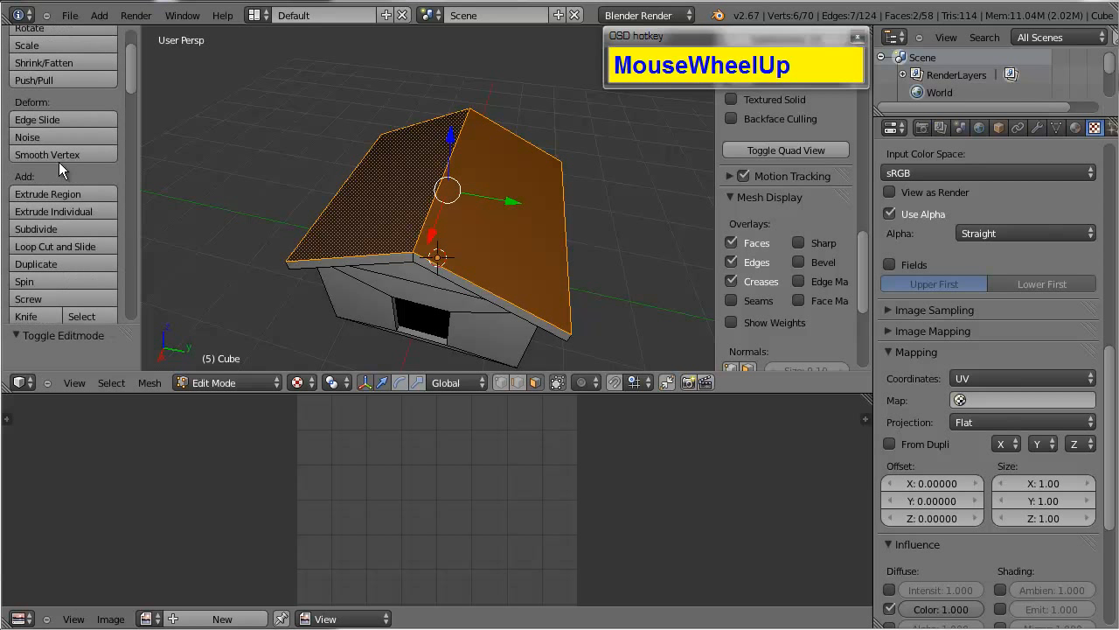
{"action": "scroll", "coordinate": [59, 162], "scroll_direction": "down", "scroll_amount": 2}
{"action": "scroll", "coordinate": [58, 162], "scroll_direction": "down", "scroll_amount": 7}
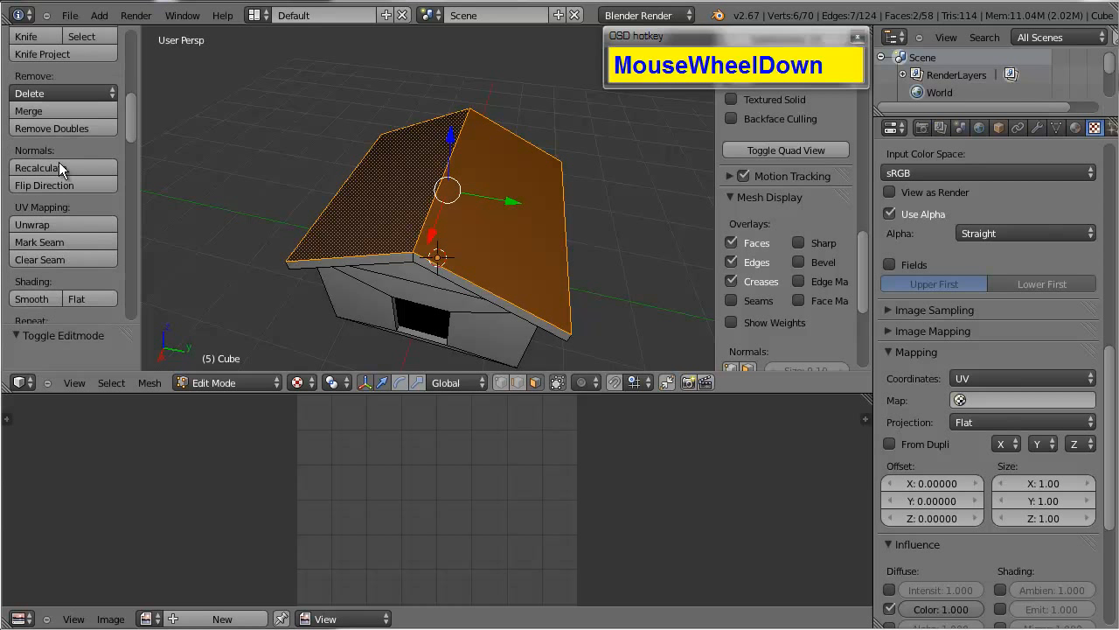
Step: Switch to vertex selection and select the edge loop along the front edge of the roof
{"action": "left_click", "coordinate": [501, 382]}
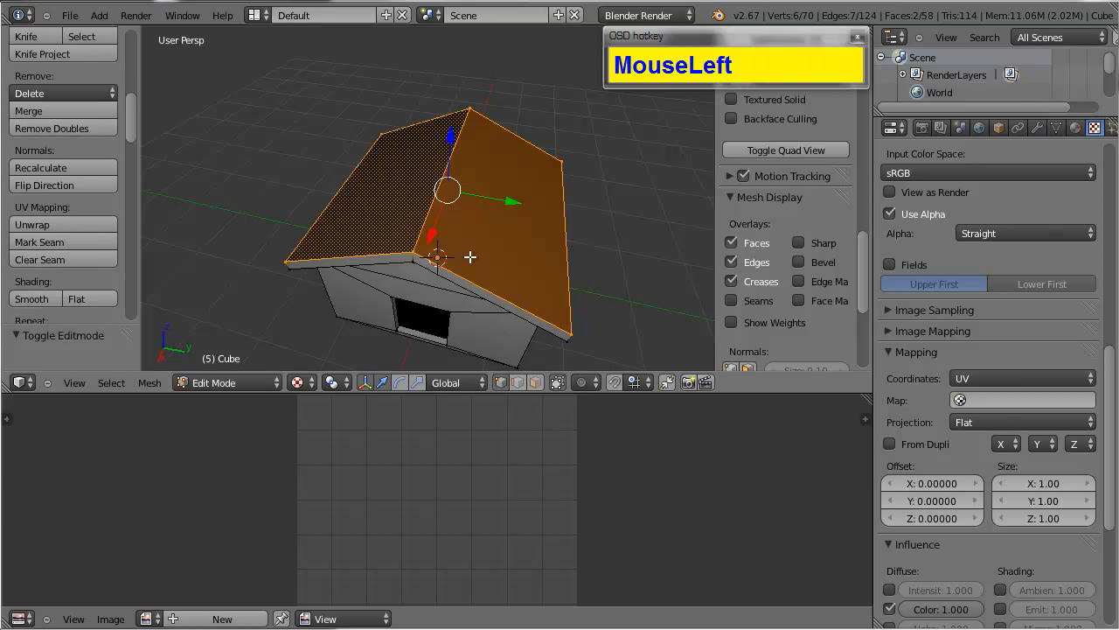
{"action": "right_click", "coordinate": [470, 270], "text": "alt"}
{"action": "left_click_drag", "start_coordinate": [470, 271], "coordinate": [442, 239], "text": "alt"}
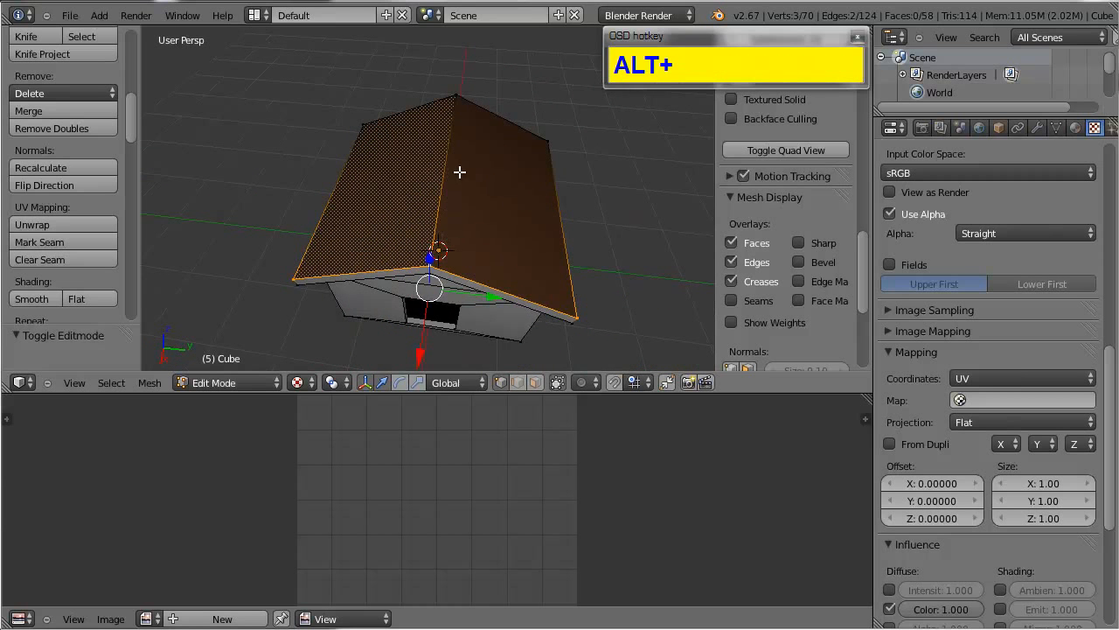
{"action": "left_click_drag", "start_coordinate": [460, 172], "coordinate": [358, 204], "text": "alt"}
{"action": "left_click_drag", "start_coordinate": [493, 137], "coordinate": [497, 195], "text": "alt"}
{"action": "scroll", "coordinate": [467, 272], "scroll_direction": "up", "scroll_amount": 1}
{"action": "scroll", "coordinate": [497, 195], "scroll_direction": "down", "scroll_amount": 2}
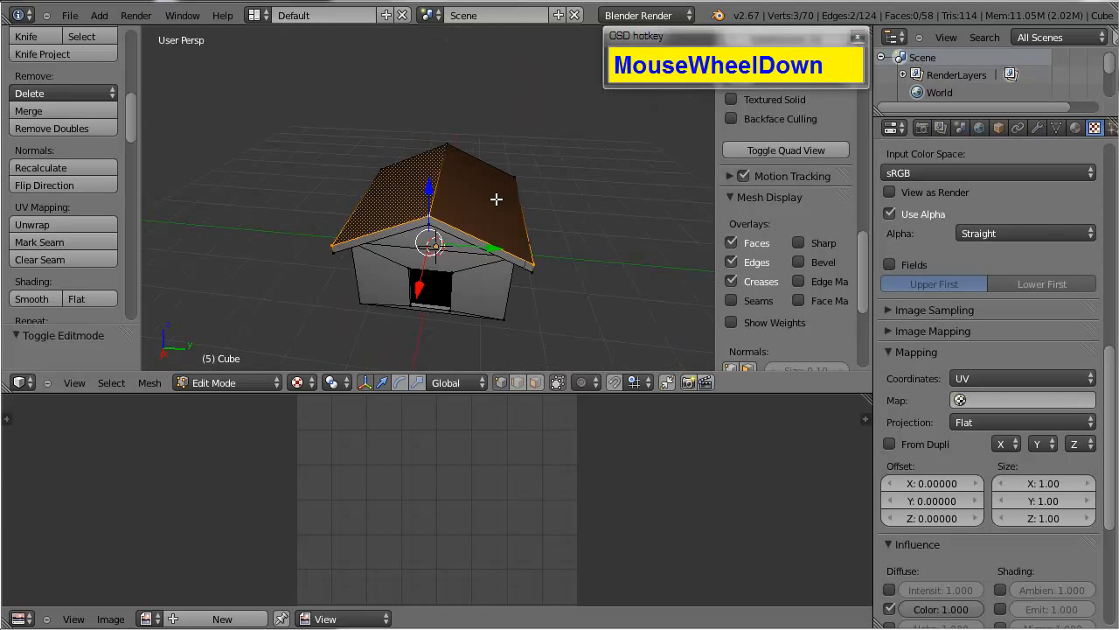
Step: Select the entire house mesh and UV-map it with Unwrap
{"action": "scroll", "coordinate": [496, 199], "scroll_direction": "up", "scroll_amount": 3}
{"action": "key", "text": "a"}
{"action": "key", "text": "a"}
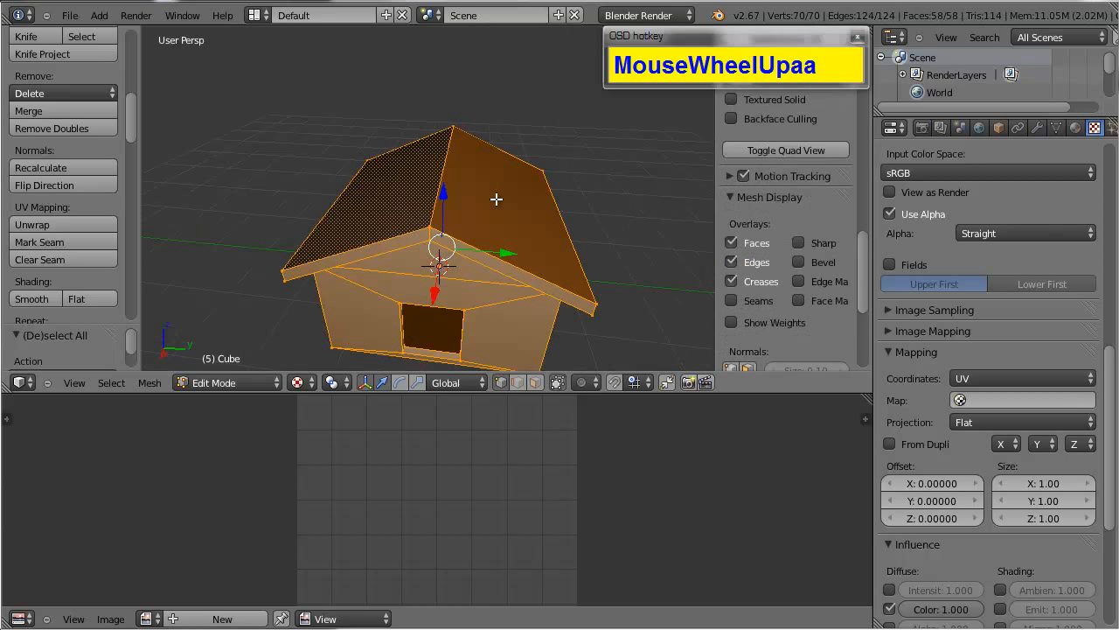
{"action": "key", "text": "u"}
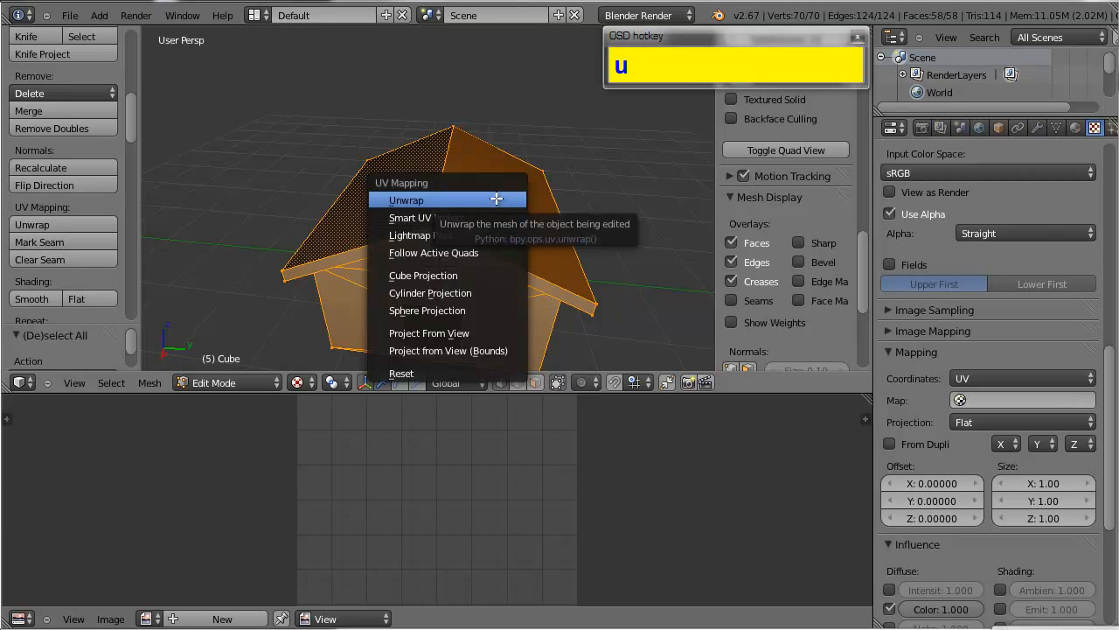
{"action": "left_click", "coordinate": [495, 199]}
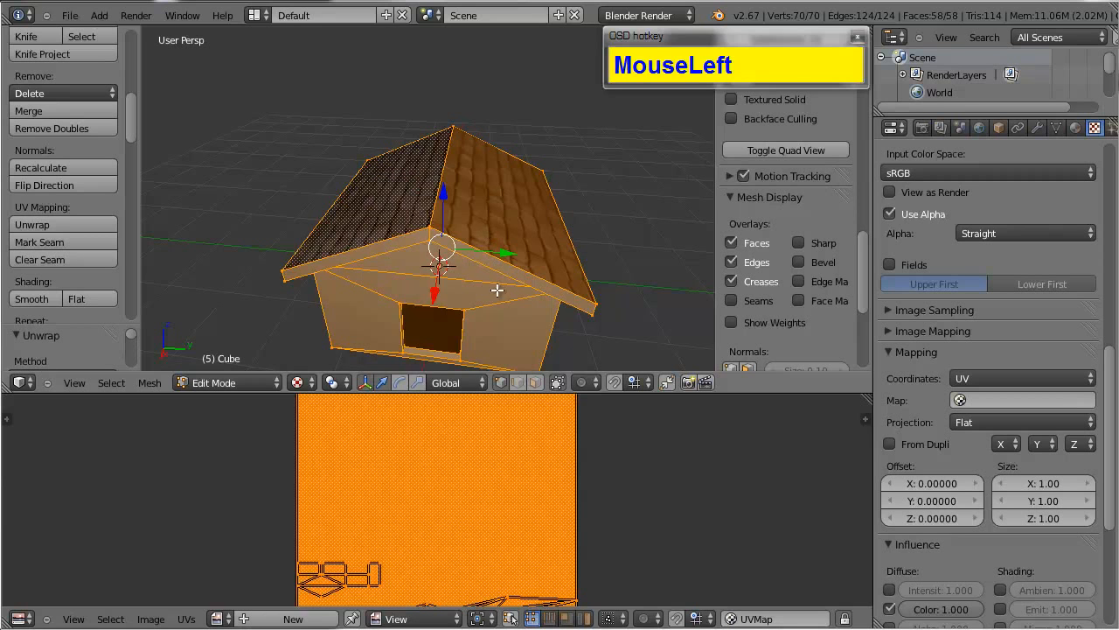
Step: Return to Object Mode and check how the shingles image lies on the unwrapped roof
{"action": "left_click_drag", "start_coordinate": [497, 290], "coordinate": [476, 342], "text": "alt"}
{"action": "key", "text": "Tab"}
{"action": "scroll", "coordinate": [470, 315], "scroll_direction": "down", "scroll_amount": 3}
{"action": "scroll", "coordinate": [393, 465], "scroll_direction": "down", "scroll_amount": 2}
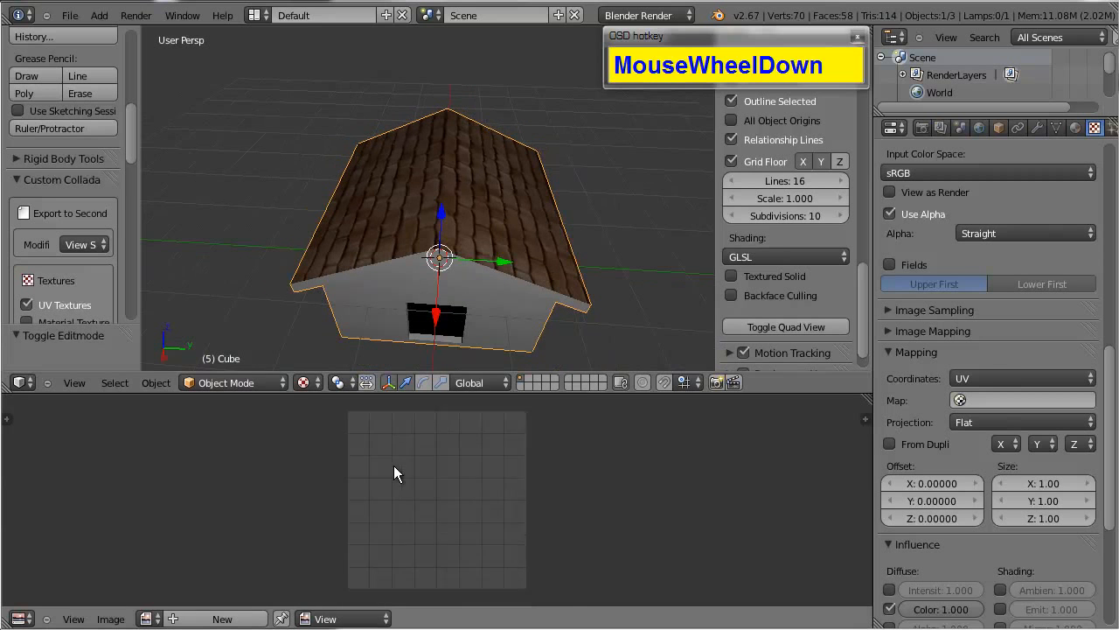
Step: Enter Edit Mode on the house again and examine its unwrapped UV layout in the image editor
{"action": "scroll", "coordinate": [393, 465], "scroll_direction": "down", "scroll_amount": 3}
{"action": "key", "text": "Tab"}
{"action": "scroll", "coordinate": [480, 477], "scroll_direction": "up", "scroll_amount": 4}
{"action": "mouse_move", "coordinate": [480, 478]}
{"action": "left_mouse_down", "text": "alt+shift"}
{"action": "mouse_move", "coordinate": [458, 437]}
{"action": "mouse_move", "coordinate": [476, 475]}
{"action": "mouse_move", "coordinate": [458, 489]}
{"action": "mouse_move", "coordinate": [467, 495]}
{"action": "left_mouse_up", "text": "alt+shift"}
{"action": "scroll", "coordinate": [459, 441], "scroll_direction": "down", "scroll_amount": 4}
{"action": "scroll", "coordinate": [475, 479], "scroll_direction": "up", "scroll_amount": 3}
{"action": "scroll", "coordinate": [461, 499], "scroll_direction": "up", "scroll_amount": 2}
{"action": "scroll", "coordinate": [460, 496], "scroll_direction": "down", "scroll_amount": 1}
{"action": "scroll", "coordinate": [460, 487], "scroll_direction": "down", "scroll_amount": 1}
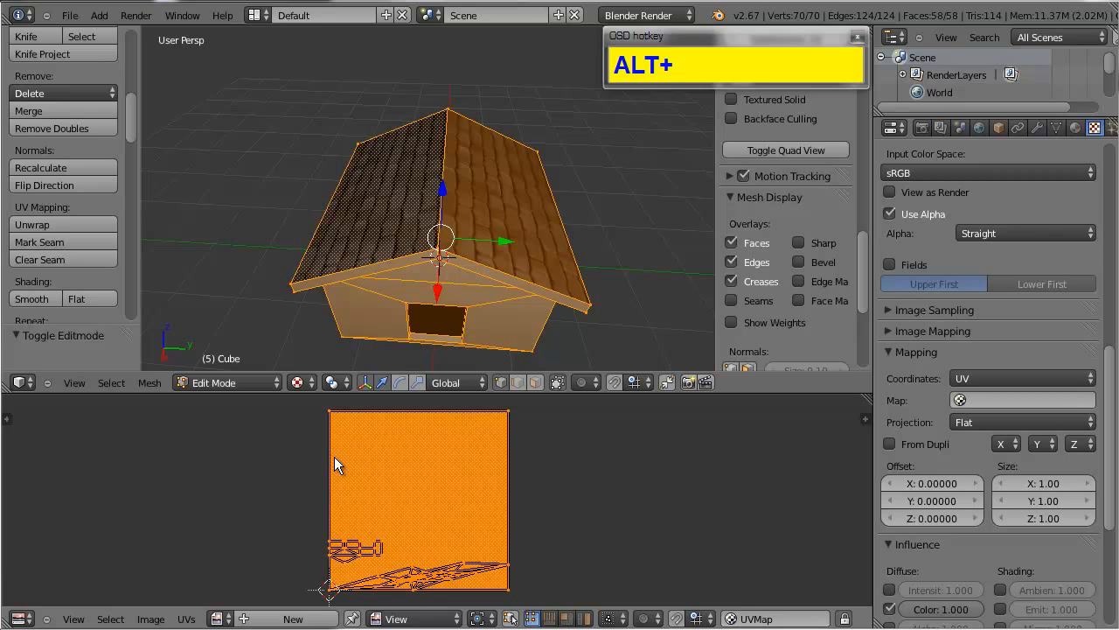
Step: Examine the house from several sides and inspect the whole mesh's UV layout, including the distorted wall faces
{"action": "scroll", "coordinate": [453, 270], "scroll_direction": "up", "scroll_amount": 3}
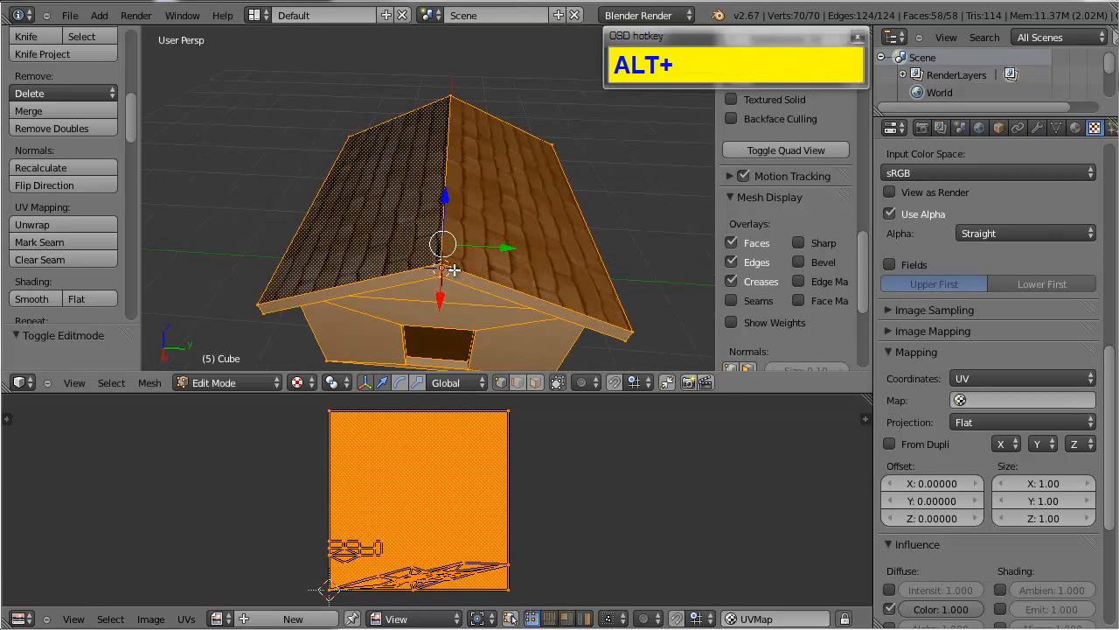
{"action": "left_click_drag", "start_coordinate": [454, 270], "coordinate": [475, 411], "text": "alt"}
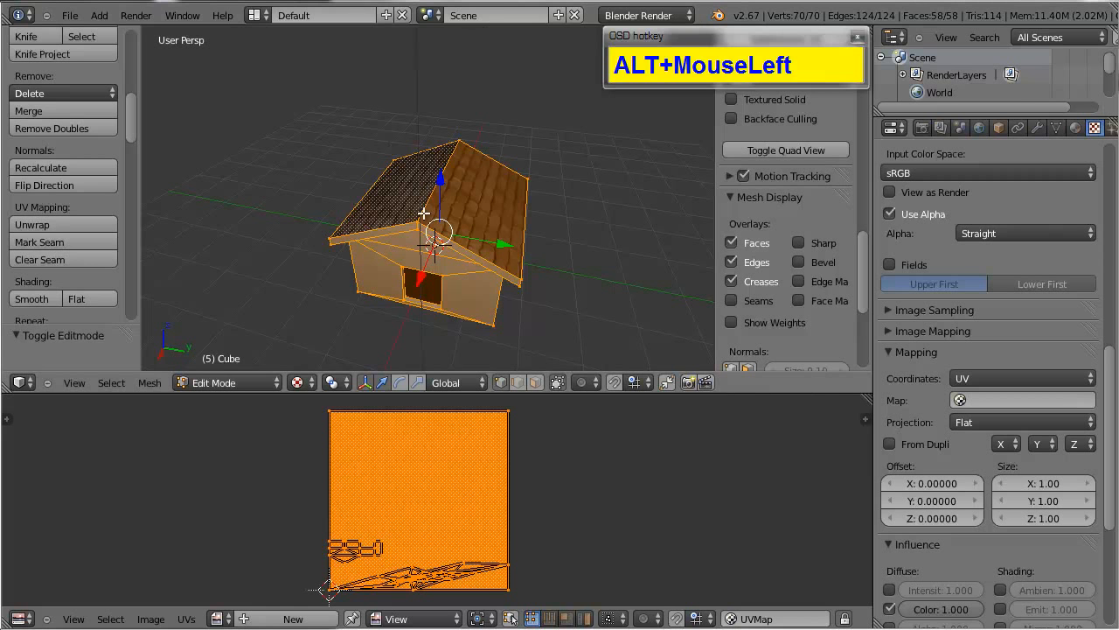
{"action": "left_click_drag", "start_coordinate": [432, 269], "coordinate": [430, 178], "text": "alt"}
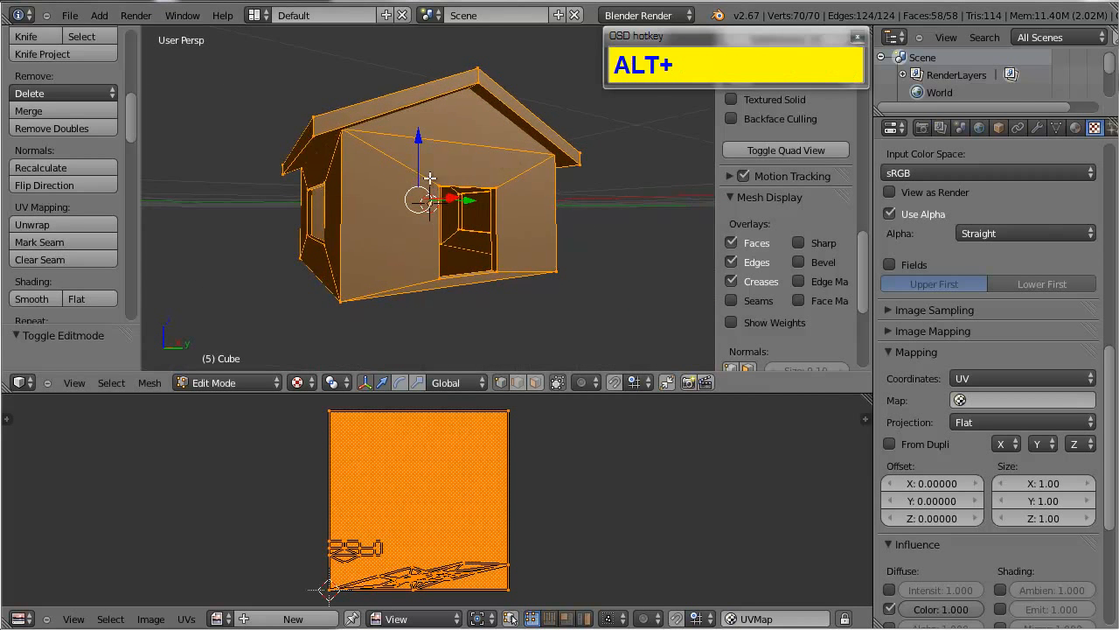
{"action": "left_click_drag", "start_coordinate": [333, 193], "coordinate": [265, 313], "text": "alt"}
{"action": "left_click", "coordinate": [326, 184], "text": "alt"}
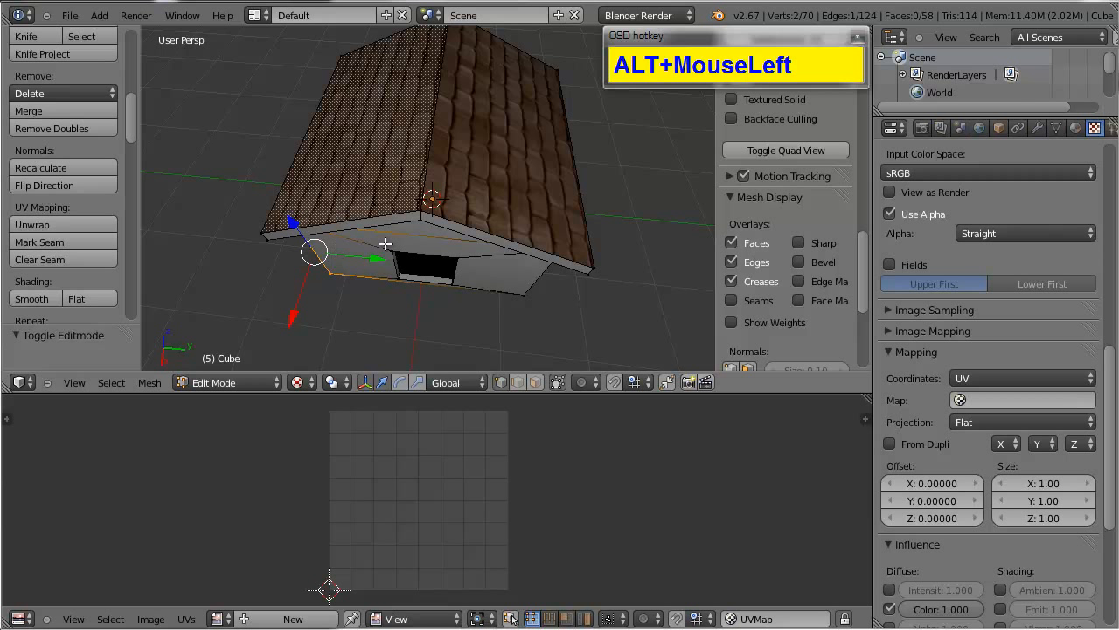
{"action": "key", "text": "a"}
{"action": "key", "text": "a"}
{"action": "key", "text": "a"}
{"action": "scroll", "coordinate": [484, 518], "scroll_direction": "down", "scroll_amount": 2}
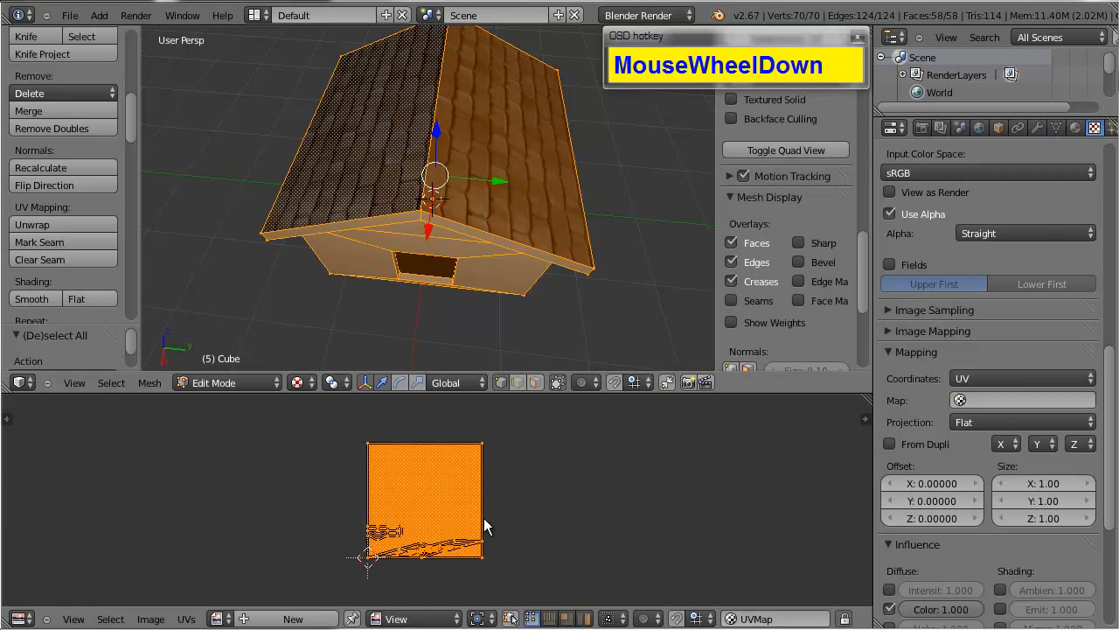
{"action": "left_click_drag", "start_coordinate": [483, 517], "coordinate": [487, 481], "text": "alt+shift"}
{"action": "scroll", "coordinate": [488, 481], "scroll_direction": "up", "scroll_amount": 3}
{"action": "left_click_drag", "start_coordinate": [561, 445], "coordinate": [522, 487], "text": "alt+shift"}
{"action": "scroll", "coordinate": [545, 513], "scroll_direction": "up", "scroll_amount": 1}
{"action": "scroll", "coordinate": [521, 487], "scroll_direction": "up", "scroll_amount": 3}
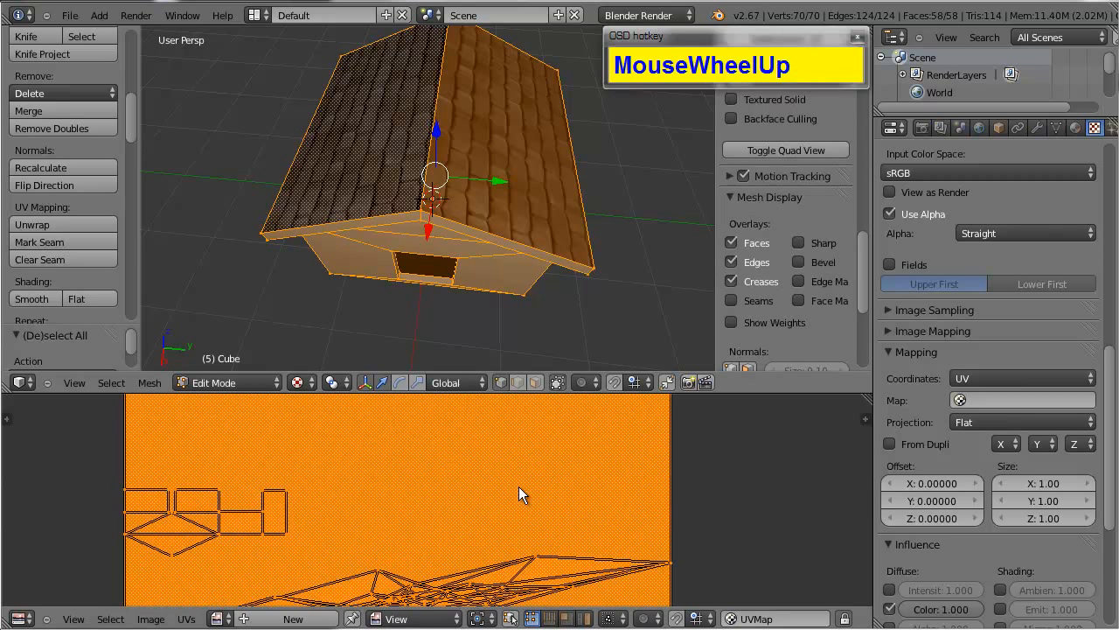
{"action": "scroll", "coordinate": [518, 495], "scroll_direction": "down", "scroll_amount": 2}
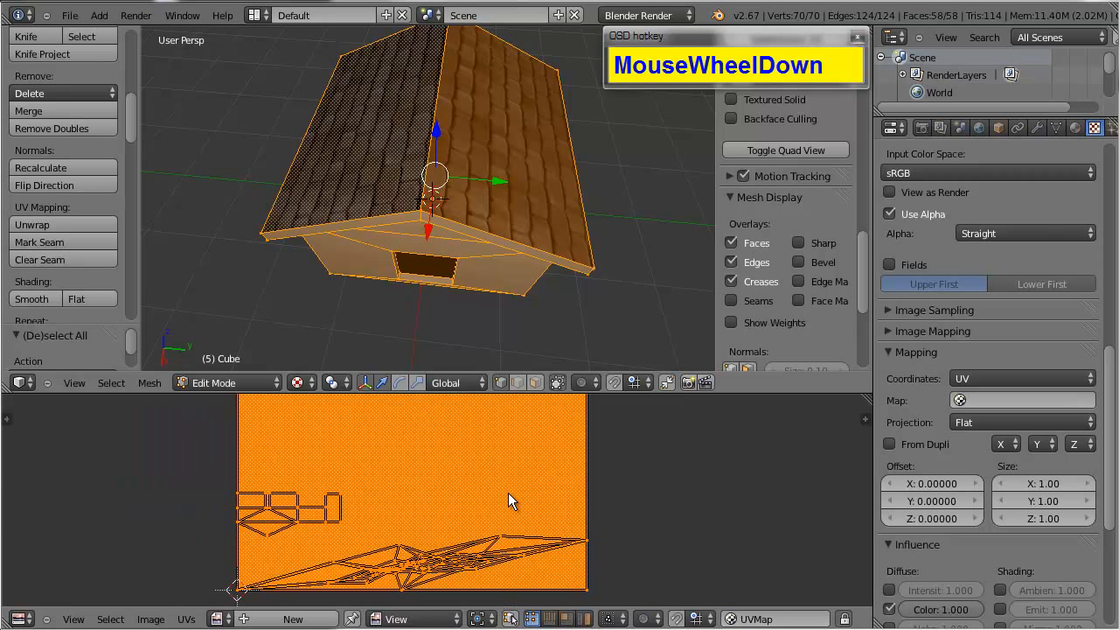
{"action": "scroll", "coordinate": [522, 229], "scroll_direction": "down", "scroll_amount": 2}
Step: Mark the short vertical edge at the roof's front eave corner as a seam
{"action": "left_click_drag", "start_coordinate": [522, 229], "coordinate": [391, 199], "text": "alt"}
{"action": "left_click", "coordinate": [410, 179], "text": "alt"}
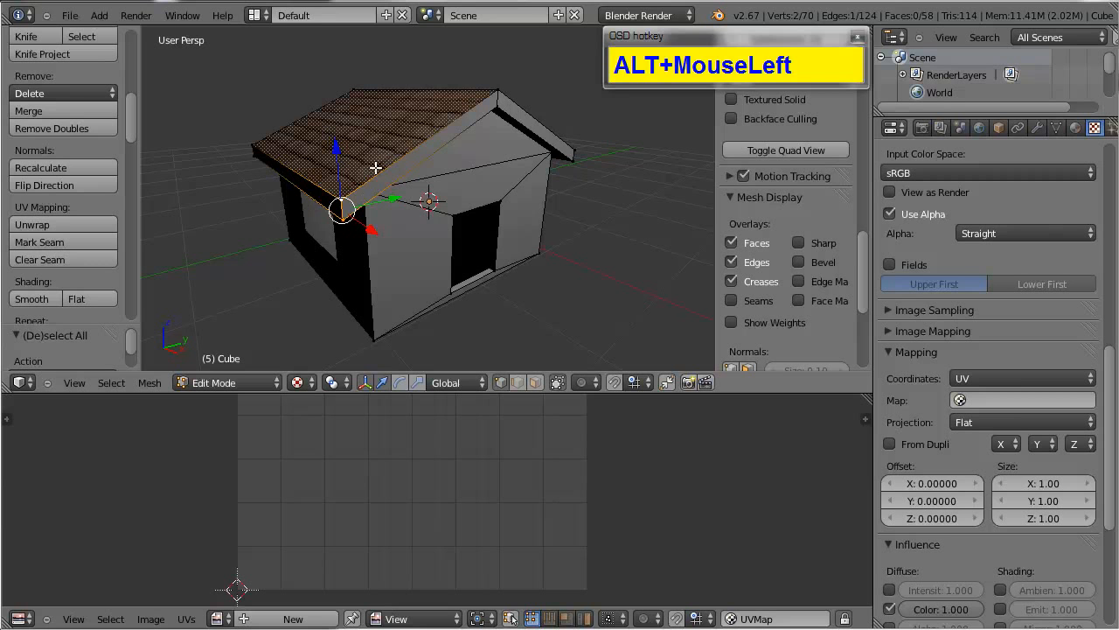
{"action": "left_click_drag", "start_coordinate": [375, 167], "coordinate": [420, 262], "text": "alt"}
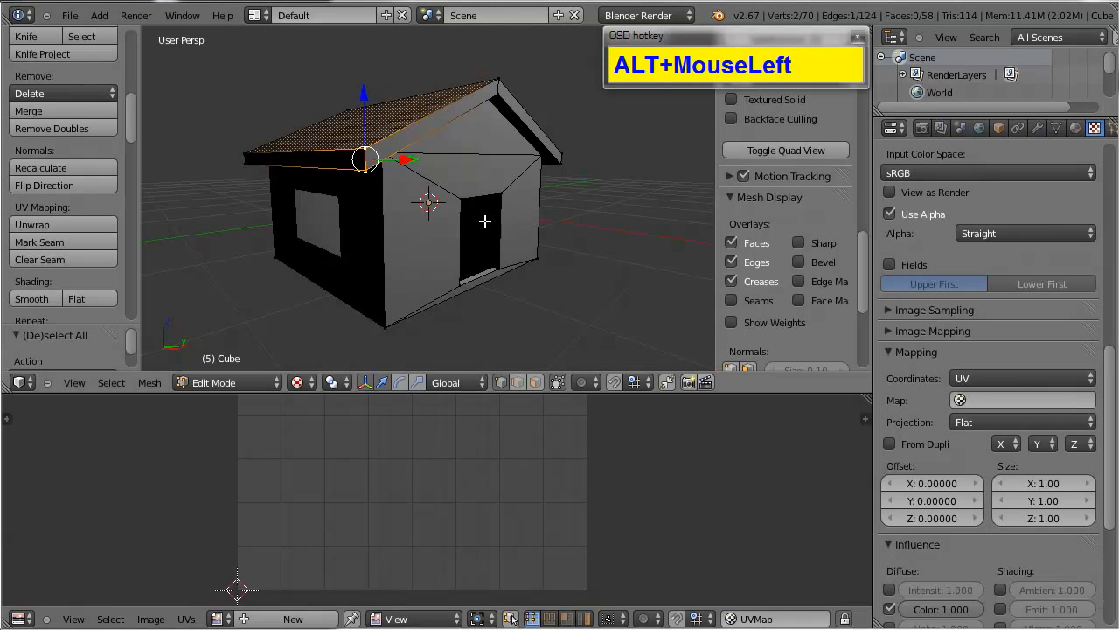
{"action": "left_click_drag", "start_coordinate": [484, 220], "coordinate": [50, 209], "text": "alt"}
{"action": "scroll", "coordinate": [97, 188], "scroll_direction": "up", "scroll_amount": 1}
{"action": "scroll", "coordinate": [96, 188], "scroll_direction": "down", "scroll_amount": 2}
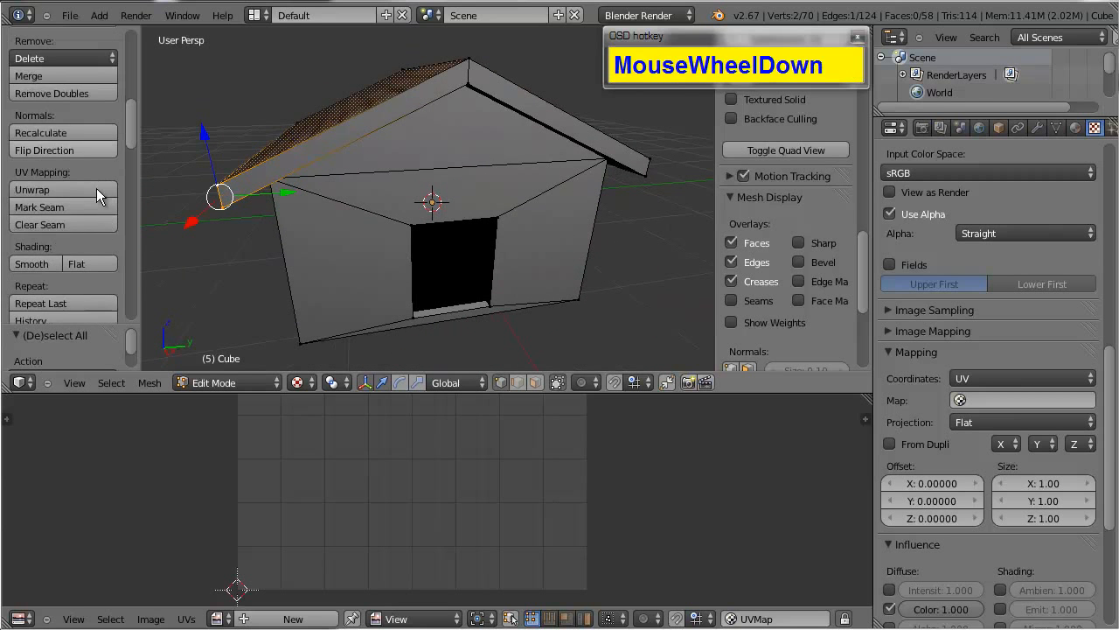
{"action": "left_click", "coordinate": [48, 209]}
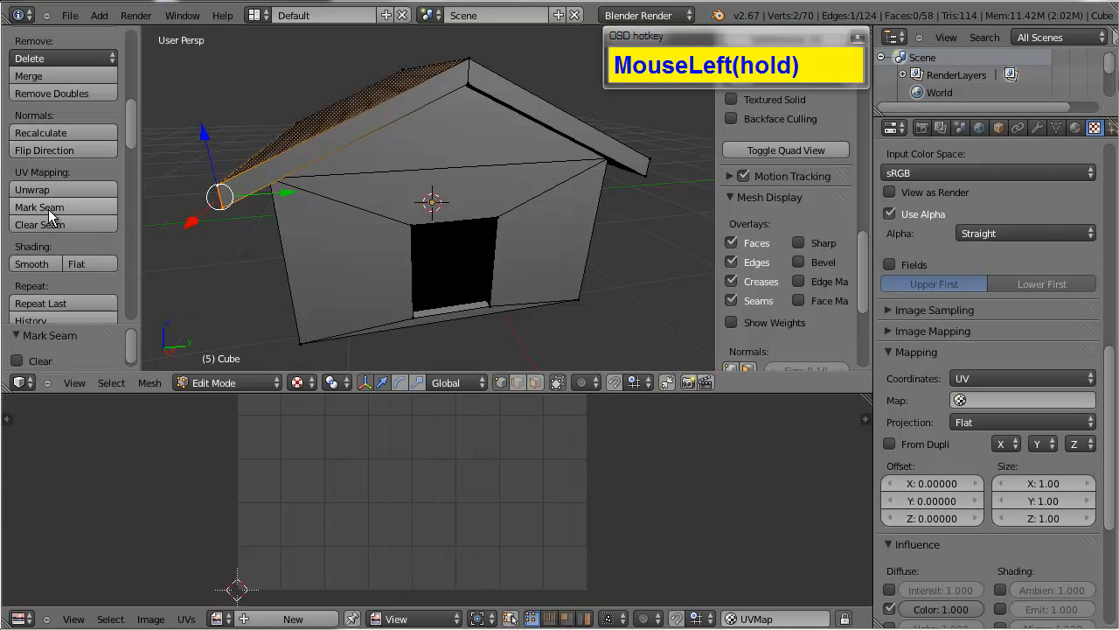
{"action": "left_click_drag", "start_coordinate": [287, 218], "coordinate": [319, 218], "text": "alt"}
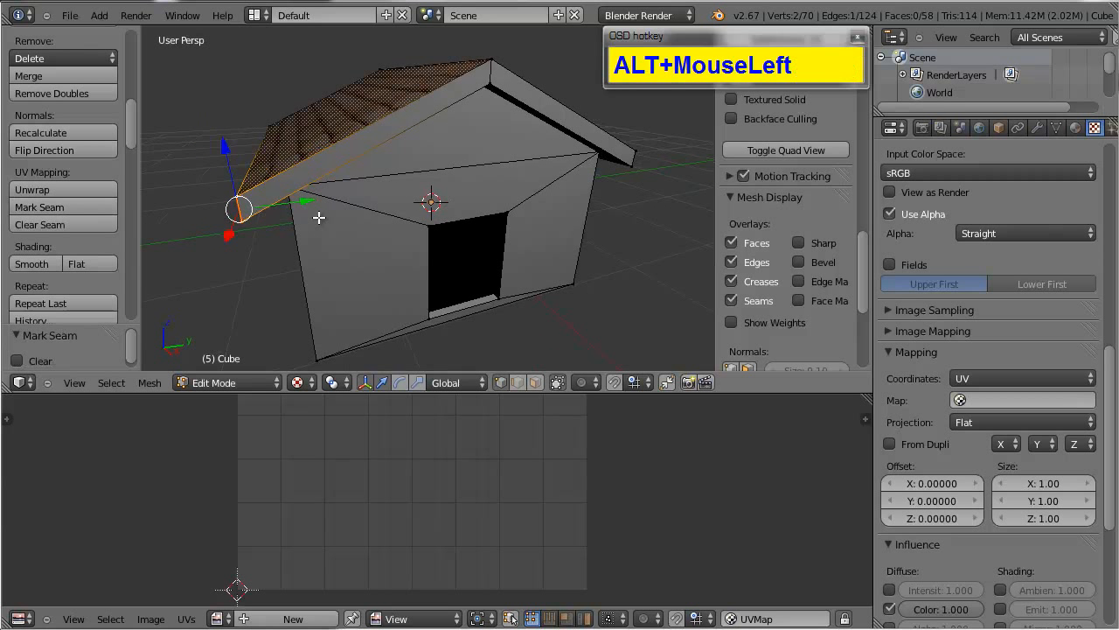
{"action": "key", "text": "ctrl"}
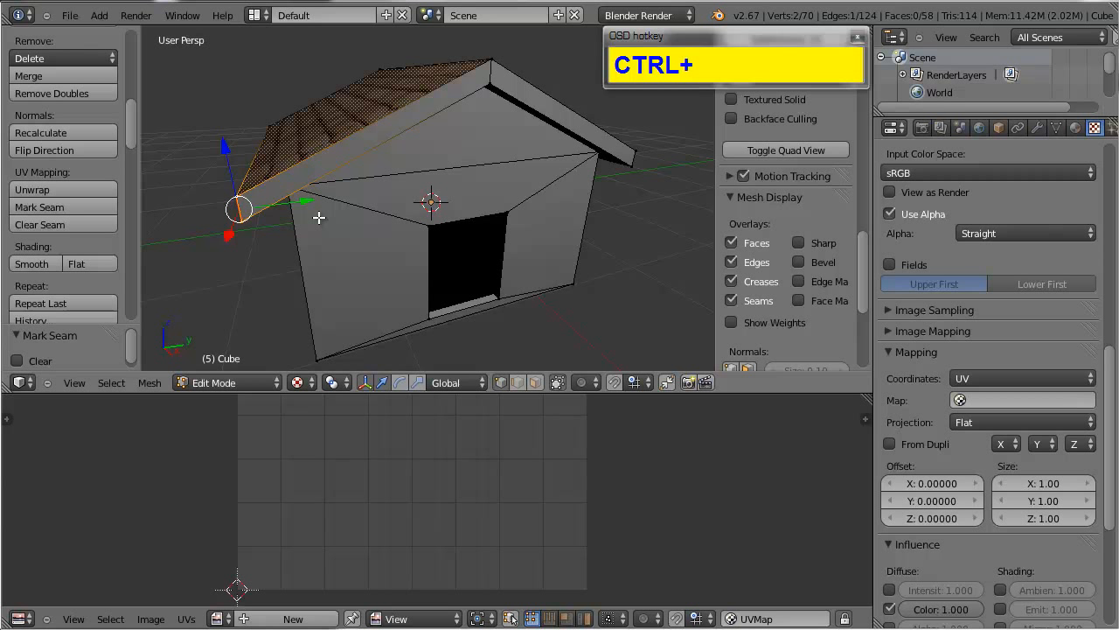
{"action": "key", "text": "ctrl+e"}
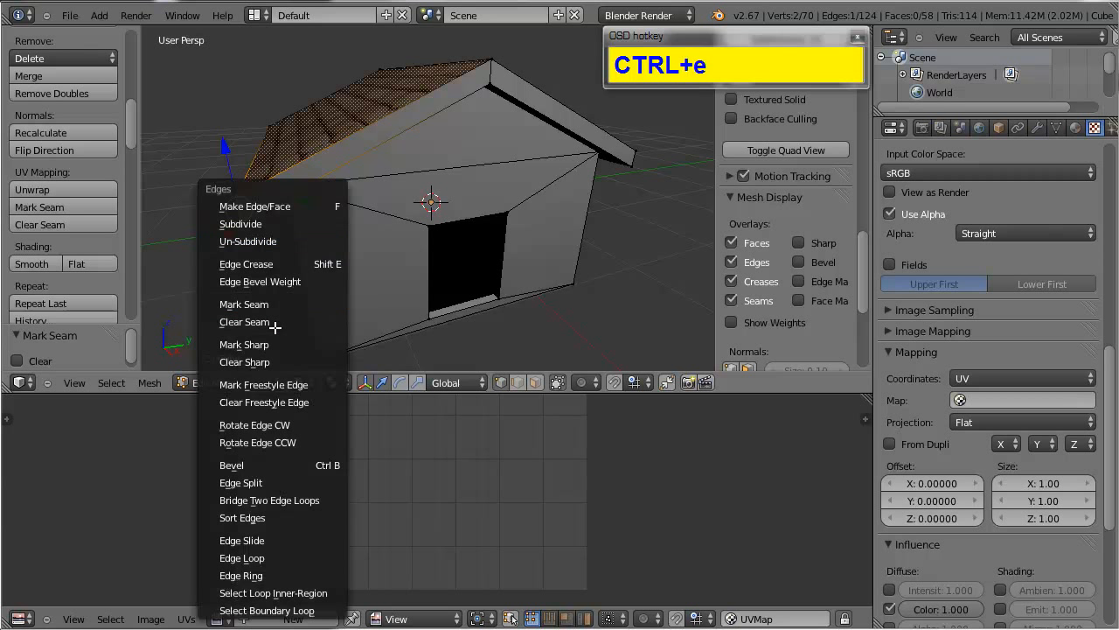
{"action": "left_click", "coordinate": [245, 303]}
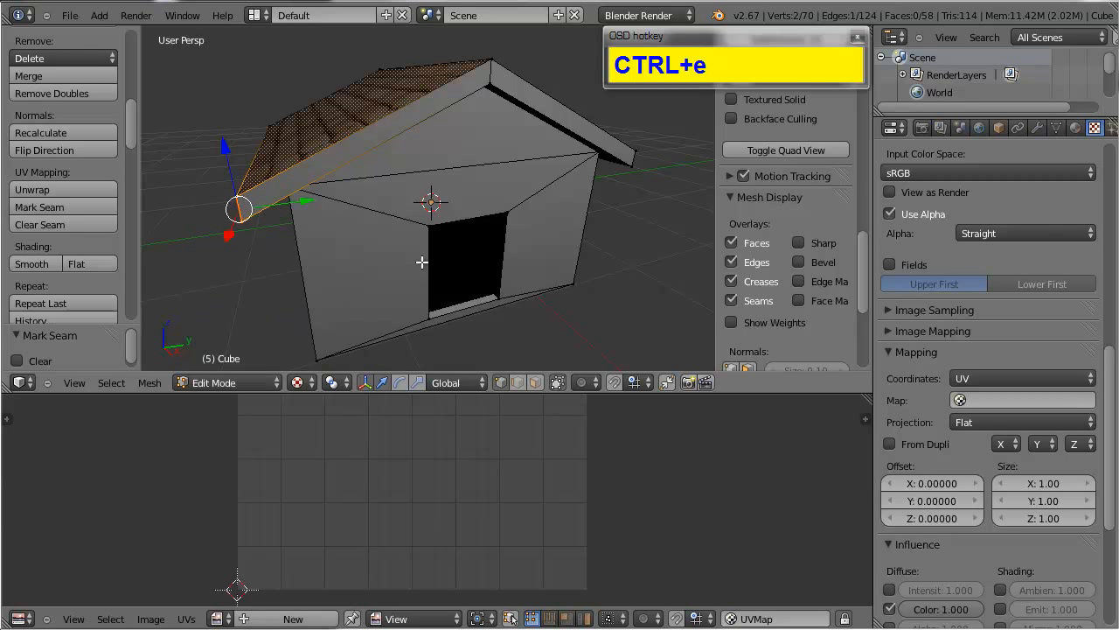
Step: Select the two upper sloping edges of the roof's front gable and mark them as seams
{"action": "left_click_drag", "start_coordinate": [365, 288], "coordinate": [417, 279], "text": "alt"}
{"action": "scroll", "coordinate": [390, 280], "scroll_direction": "down", "scroll_amount": 3}
{"action": "scroll", "coordinate": [428, 276], "scroll_direction": "up", "scroll_amount": 3}
{"action": "right_click", "coordinate": [380, 172], "text": "alt"}
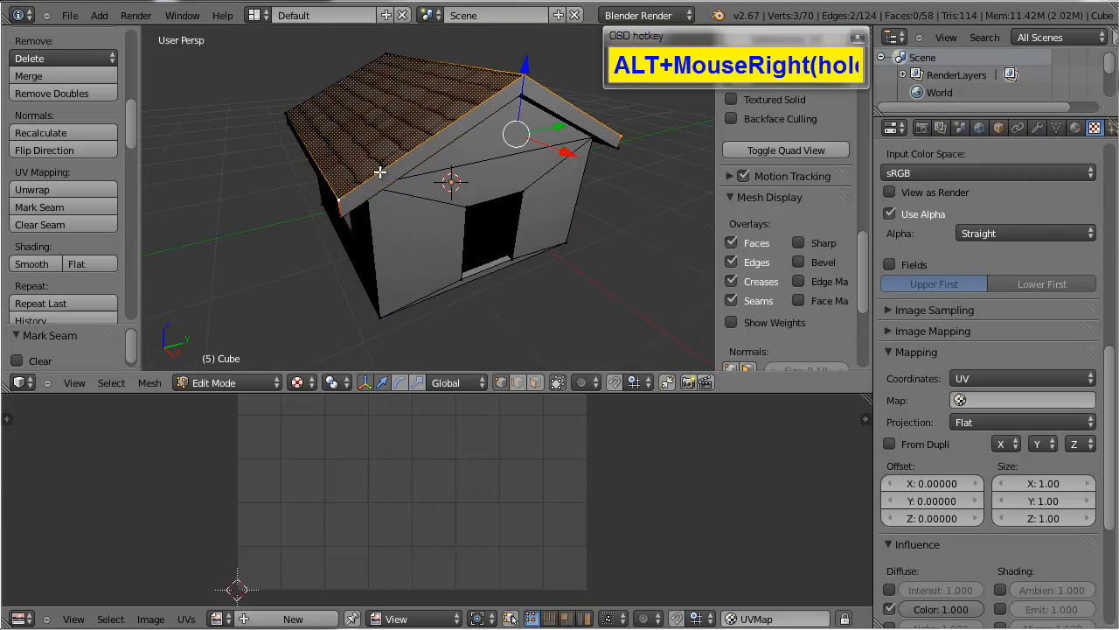
{"action": "left_click_drag", "start_coordinate": [379, 172], "coordinate": [420, 182], "text": "alt"}
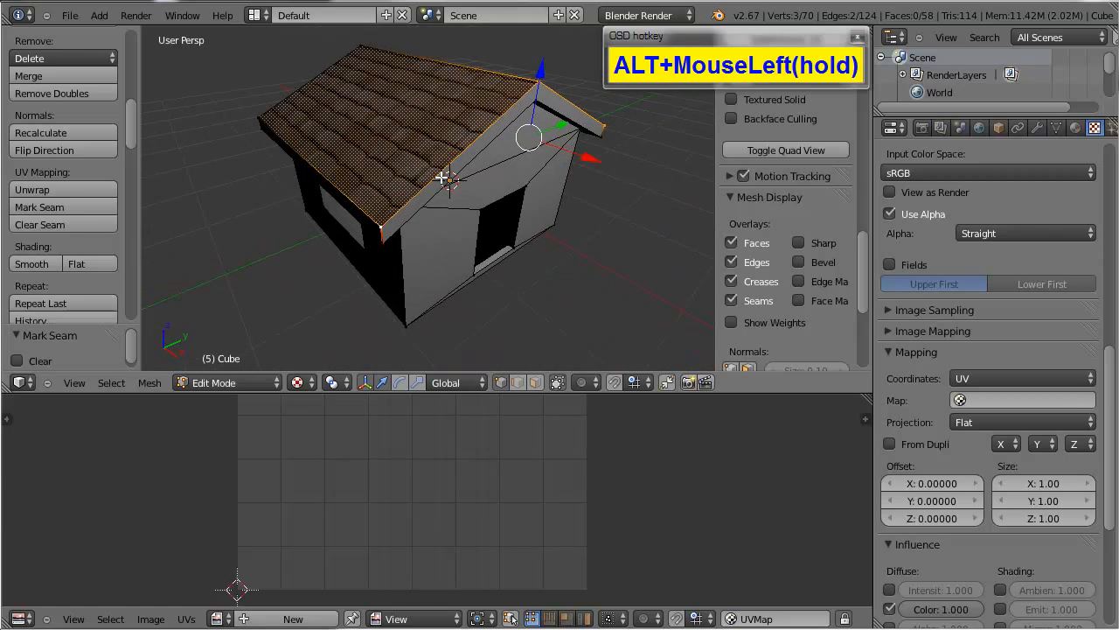
{"action": "left_click", "coordinate": [86, 206]}
Step: Select the two upper sloping edges of the roof's rear gable and mark them as seams
{"action": "left_click_drag", "start_coordinate": [320, 187], "coordinate": [254, 203], "text": "alt"}
{"action": "right_click", "coordinate": [252, 173], "text": "alt"}
{"action": "right_click", "coordinate": [314, 150], "text": "alt"}
{"action": "left_click", "coordinate": [50, 208]}
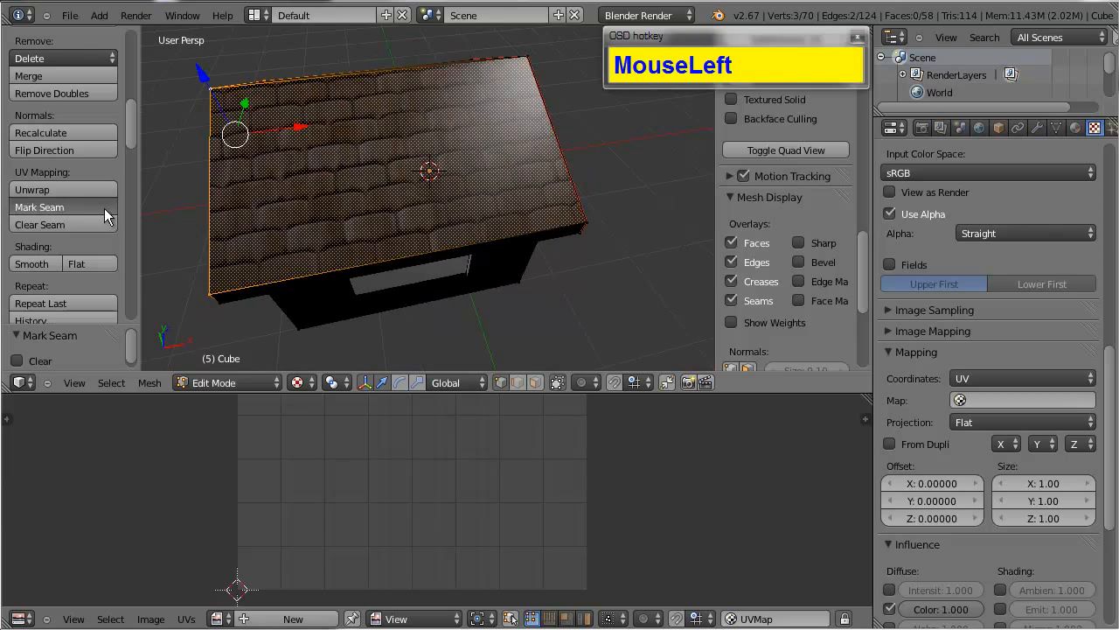
Step: Mark the upper eave edge of the roof slope above the side window wall as a seam
{"action": "right_click", "coordinate": [285, 277], "text": "alt"}
{"action": "left_click_drag", "start_coordinate": [285, 274], "coordinate": [259, 259], "text": "alt"}
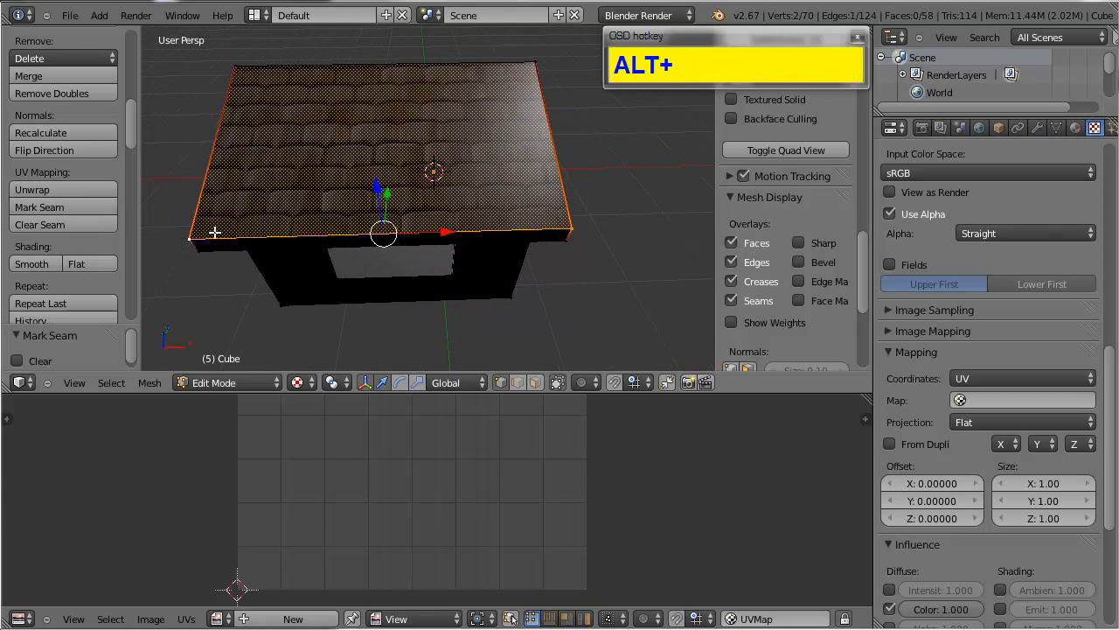
{"action": "left_click", "coordinate": [40, 207]}
Step: Examine the seams marked around the roof from the front of the house
{"action": "left_click_drag", "start_coordinate": [332, 245], "coordinate": [504, 251], "text": "alt"}
{"action": "scroll", "coordinate": [366, 229], "scroll_direction": "down", "scroll_amount": 2}
{"action": "scroll", "coordinate": [372, 230], "scroll_direction": "up", "scroll_amount": 3}
{"action": "scroll", "coordinate": [362, 277], "scroll_direction": "down", "scroll_amount": 4}
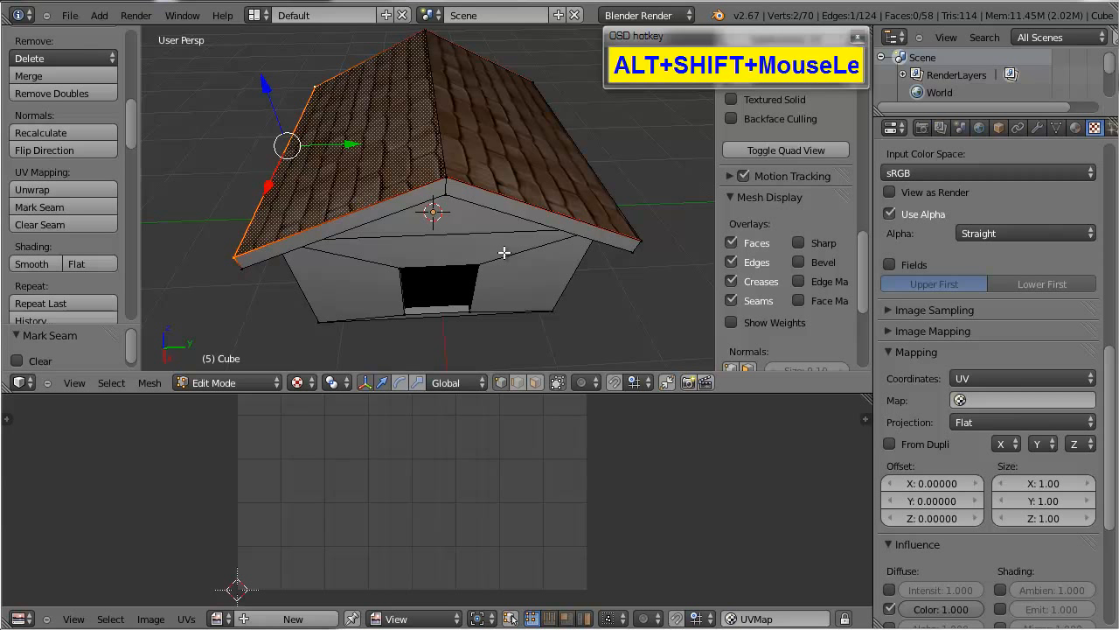
{"action": "left_click_drag", "start_coordinate": [504, 253], "coordinate": [449, 250], "text": "alt"}
{"action": "scroll", "coordinate": [501, 262], "scroll_direction": "up", "scroll_amount": 2}
{"action": "scroll", "coordinate": [477, 208], "scroll_direction": "down", "scroll_amount": 4}
{"action": "scroll", "coordinate": [467, 239], "scroll_direction": "up", "scroll_amount": 2}
{"action": "scroll", "coordinate": [489, 211], "scroll_direction": "up", "scroll_amount": 2}
{"action": "scroll", "coordinate": [445, 255], "scroll_direction": "up", "scroll_amount": 1}
Step: Mark the vertical wall corner edge between the door wall and the side window wall as a seam
{"action": "left_click_drag", "start_coordinate": [361, 263], "coordinate": [418, 161], "text": "alt"}
{"action": "scroll", "coordinate": [460, 232], "scroll_direction": "up", "scroll_amount": 1}
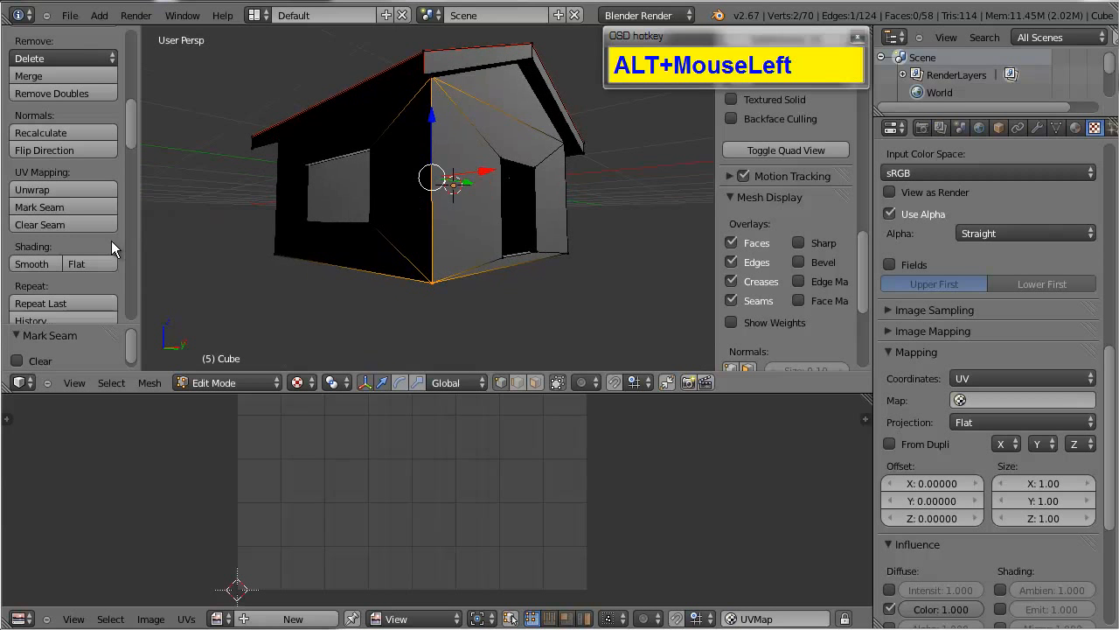
{"action": "left_click", "coordinate": [45, 210]}
Step: Mark the vertical wall corner edge on the other side of the door wall as a seam
{"action": "left_click_drag", "start_coordinate": [495, 268], "coordinate": [547, 210], "text": "alt"}
{"action": "right_click", "coordinate": [534, 197], "text": "alt"}
{"action": "right_click", "coordinate": [527, 194], "text": "alt"}
{"action": "left_click_drag", "start_coordinate": [398, 250], "coordinate": [287, 249], "text": "alt"}
Step: In wireframe display, select the bottom and top vertices of one rear wall corner and mark that edge as a seam
{"action": "left_click_drag", "start_coordinate": [585, 196], "coordinate": [505, 210], "text": "alt"}
{"action": "right_click", "coordinate": [461, 321]}
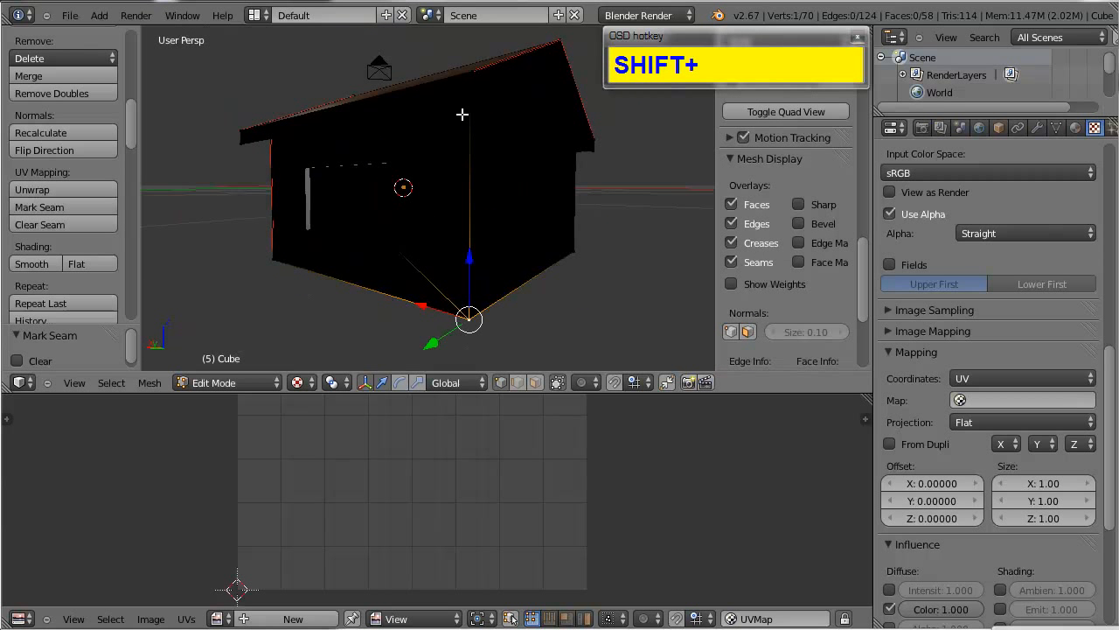
{"action": "mouse_move", "coordinate": [463, 113]}
{"action": "left_mouse_down", "text": "alt"}
{"action": "mouse_move", "coordinate": [478, 132]}
{"action": "mouse_move", "coordinate": [469, 155]}
{"action": "mouse_move", "coordinate": [378, 170]}
{"action": "mouse_move", "coordinate": [350, 265]}
{"action": "mouse_move", "coordinate": [273, 288]}
{"action": "left_mouse_up", "text": "alt"}
{"action": "key", "text": "z"}
{"action": "right_click", "coordinate": [269, 281], "text": "shift"}
{"action": "left_click", "coordinate": [24, 210]}
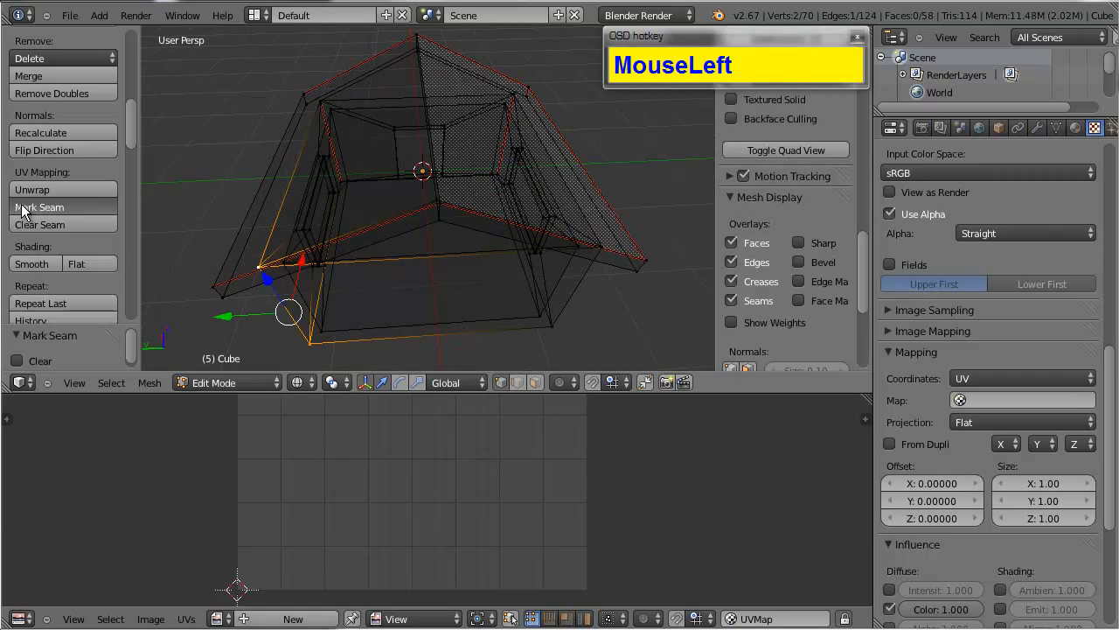
Step: Try to select the vertical edge of the remaining unmarked rear wall corner
{"action": "left_click_drag", "start_coordinate": [369, 265], "coordinate": [292, 248], "text": "alt"}
{"action": "left_click_drag", "start_coordinate": [382, 310], "coordinate": [372, 257], "text": "alt"}
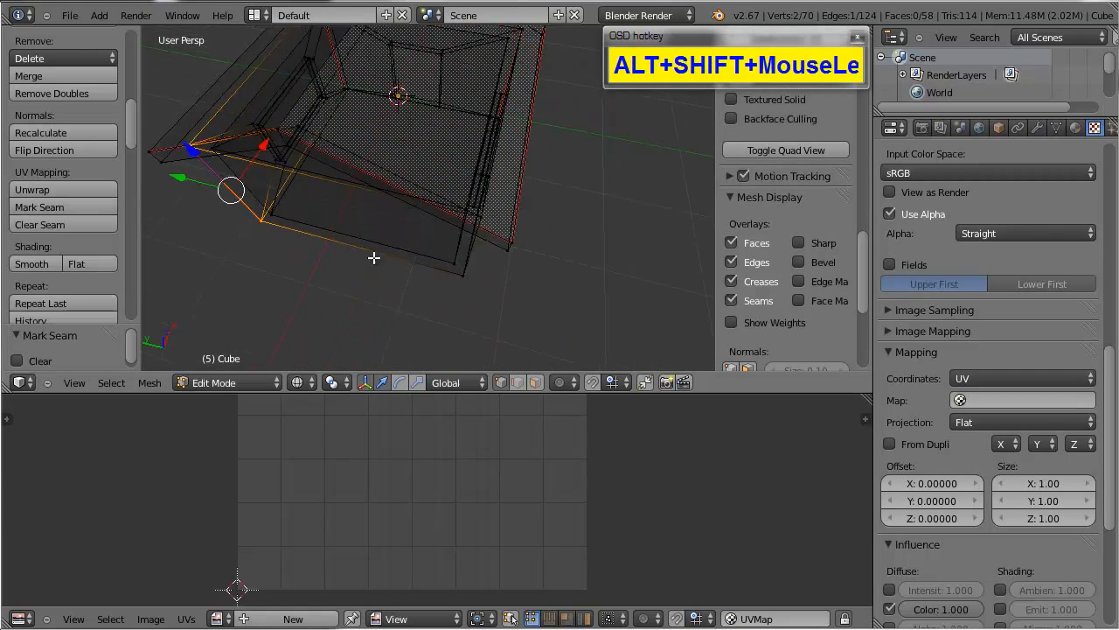
{"action": "right_click", "coordinate": [468, 249], "text": "alt"}
{"action": "left_click_drag", "start_coordinate": [468, 249], "coordinate": [364, 229], "text": "alt"}
{"action": "right_click", "coordinate": [484, 260], "text": "shift"}
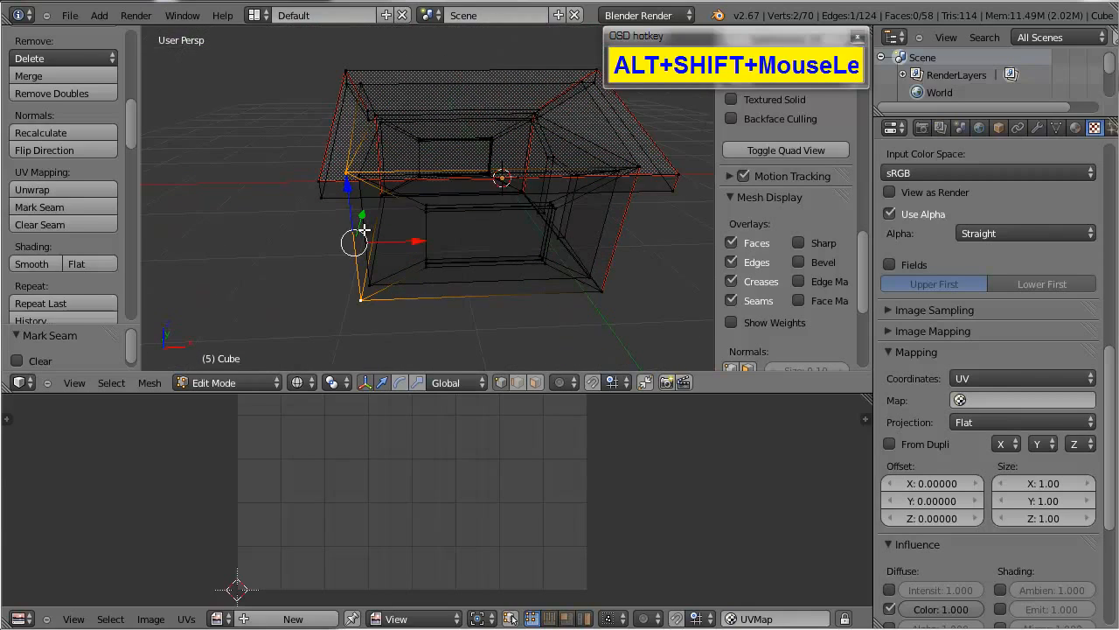
{"action": "scroll", "coordinate": [358, 229], "scroll_direction": "up", "scroll_amount": 1}
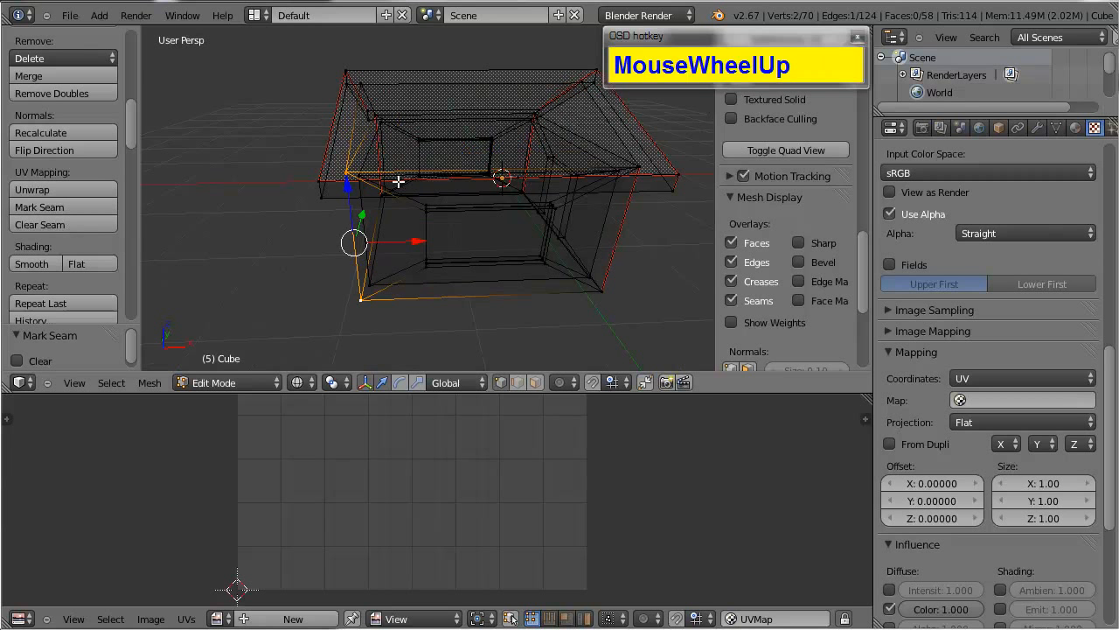
{"action": "mouse_move", "coordinate": [400, 180]}
{"action": "left_mouse_down", "text": "alt"}
{"action": "mouse_move", "coordinate": [492, 190]}
{"action": "mouse_move", "coordinate": [504, 177]}
{"action": "mouse_move", "coordinate": [413, 179]}
{"action": "mouse_move", "coordinate": [439, 163]}
{"action": "mouse_move", "coordinate": [446, 201]}
{"action": "left_mouse_up", "text": "alt"}
{"action": "key", "text": "z"}
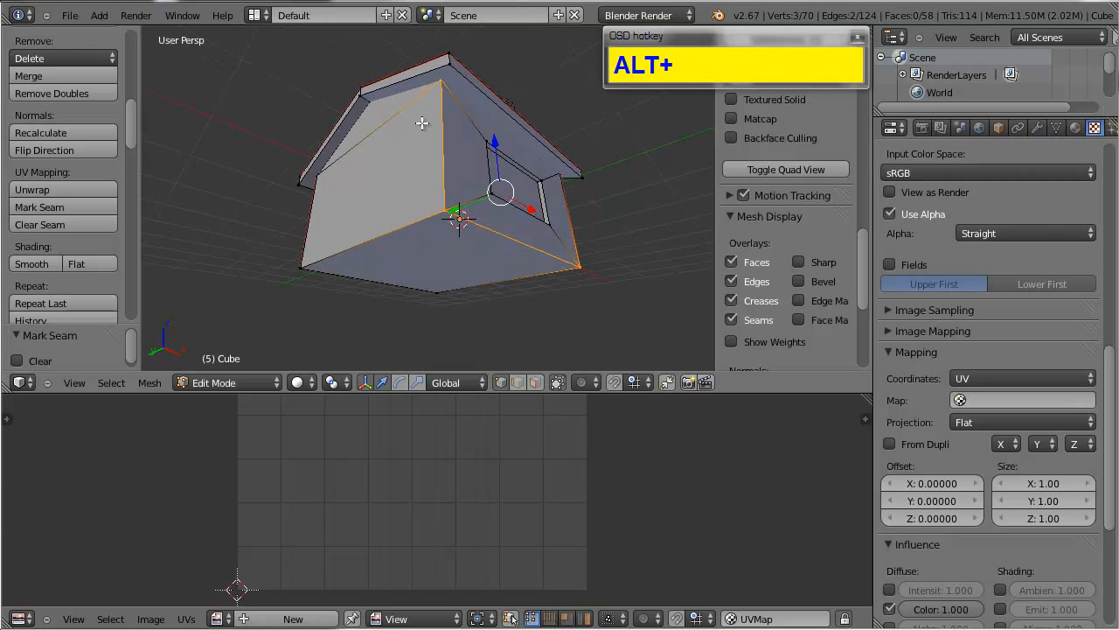
{"action": "left_click_drag", "start_coordinate": [439, 106], "coordinate": [464, 134], "text": "alt"}
Step: Select both end vertices of the last rear wall corner in wireframe and mark the vertical edge as a seam
{"action": "key", "text": "z"}
{"action": "right_click", "coordinate": [464, 94]}
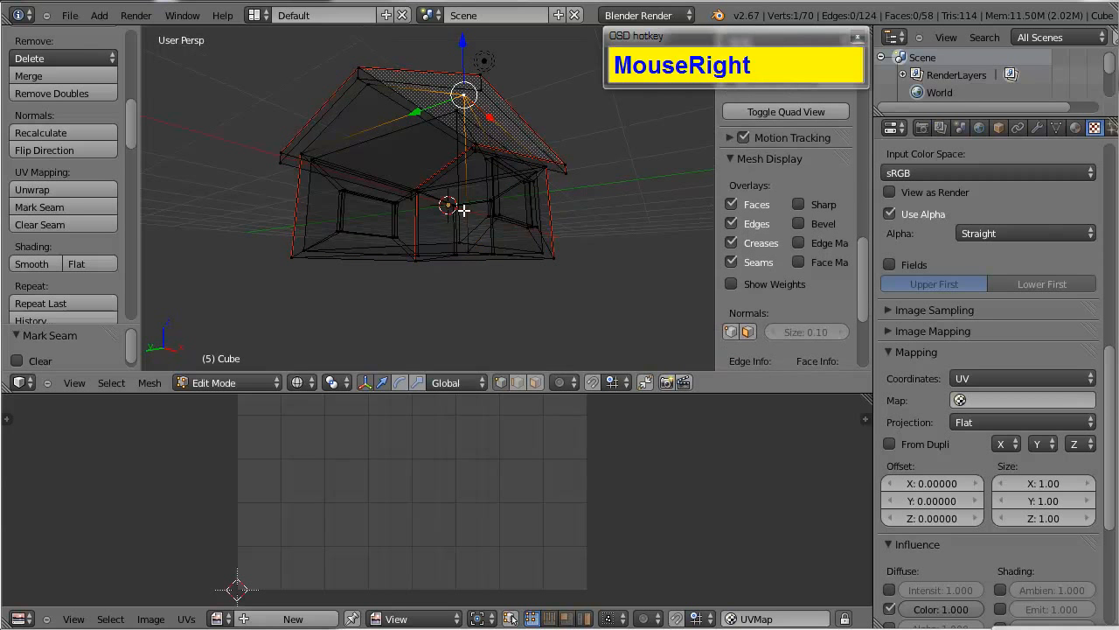
{"action": "right_click", "coordinate": [473, 259], "text": "shift"}
{"action": "left_click_drag", "start_coordinate": [472, 257], "coordinate": [413, 327], "text": "alt"}
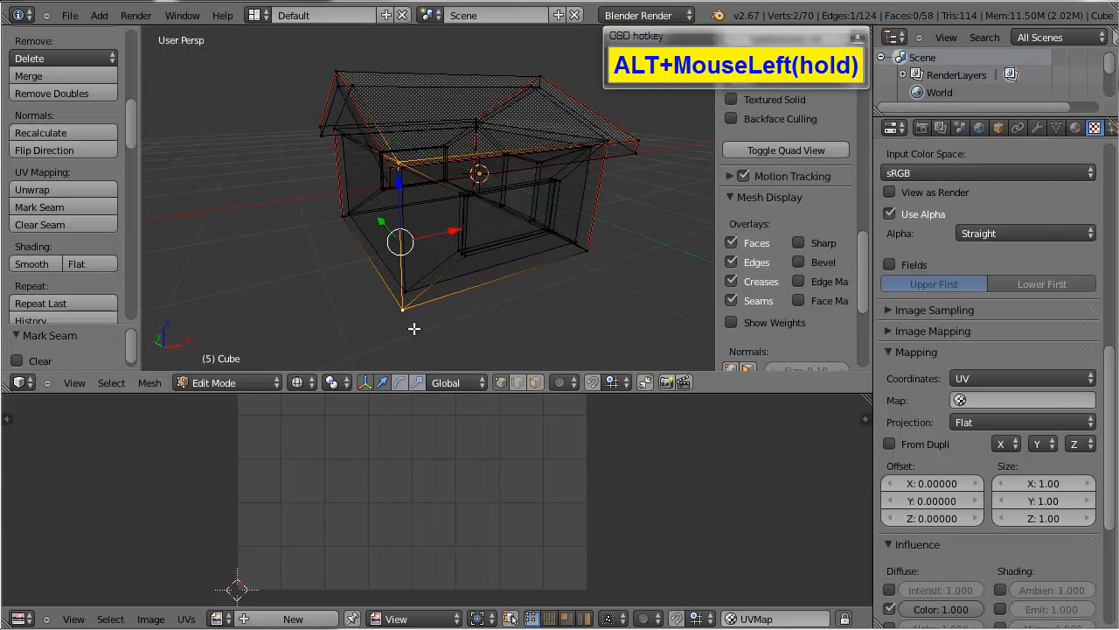
{"action": "key", "text": "z"}
{"action": "left_click_drag", "start_coordinate": [476, 253], "coordinate": [267, 257], "text": "alt"}
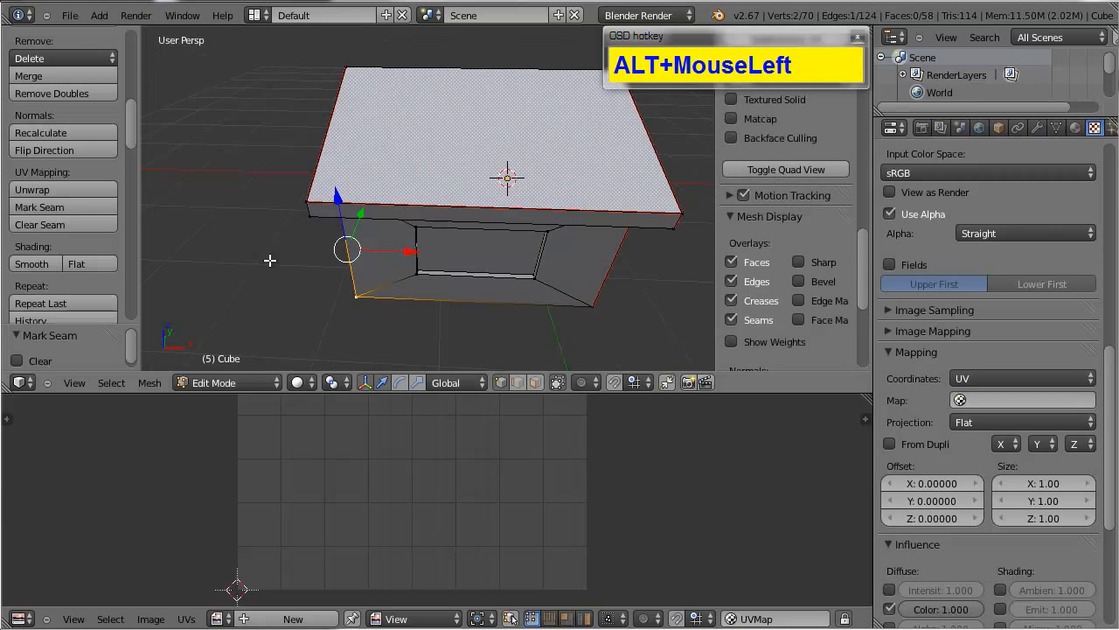
{"action": "left_click", "coordinate": [48, 211]}
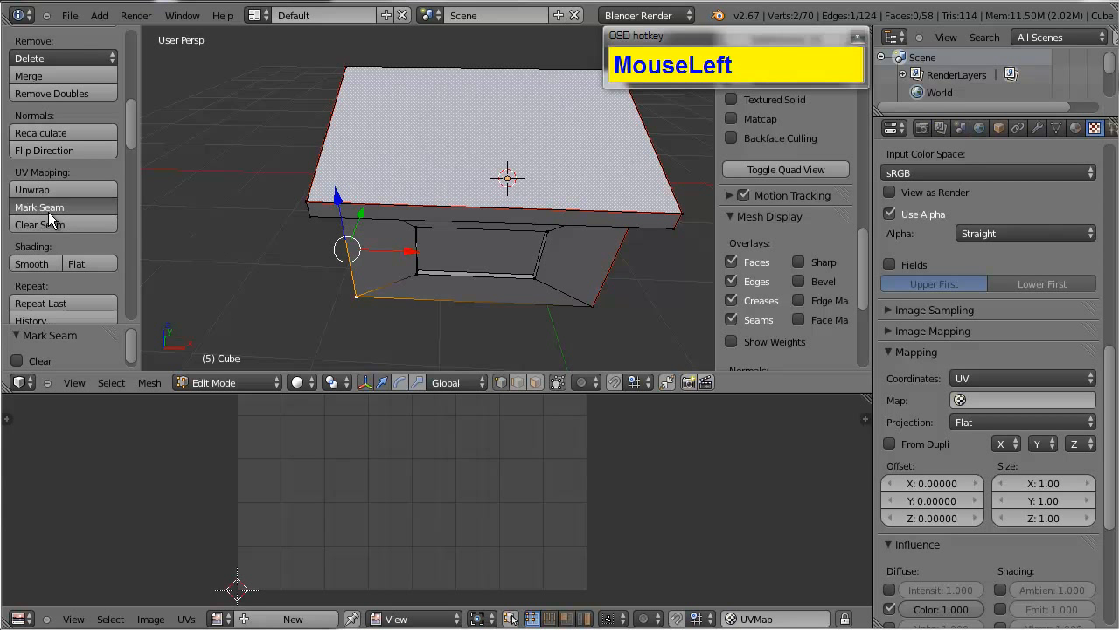
Step: Clear the selection, change to face selection mode, and select the large floor face on the underside of the house
{"action": "scroll", "coordinate": [525, 285], "scroll_direction": "down", "scroll_amount": 3}
{"action": "left_click_drag", "start_coordinate": [524, 285], "coordinate": [467, 323], "text": "alt"}
{"action": "scroll", "coordinate": [443, 308], "scroll_direction": "down", "scroll_amount": 4}
{"action": "key", "text": "a"}
{"action": "scroll", "coordinate": [445, 303], "scroll_direction": "up", "scroll_amount": 5}
{"action": "key", "text": "Tab"}
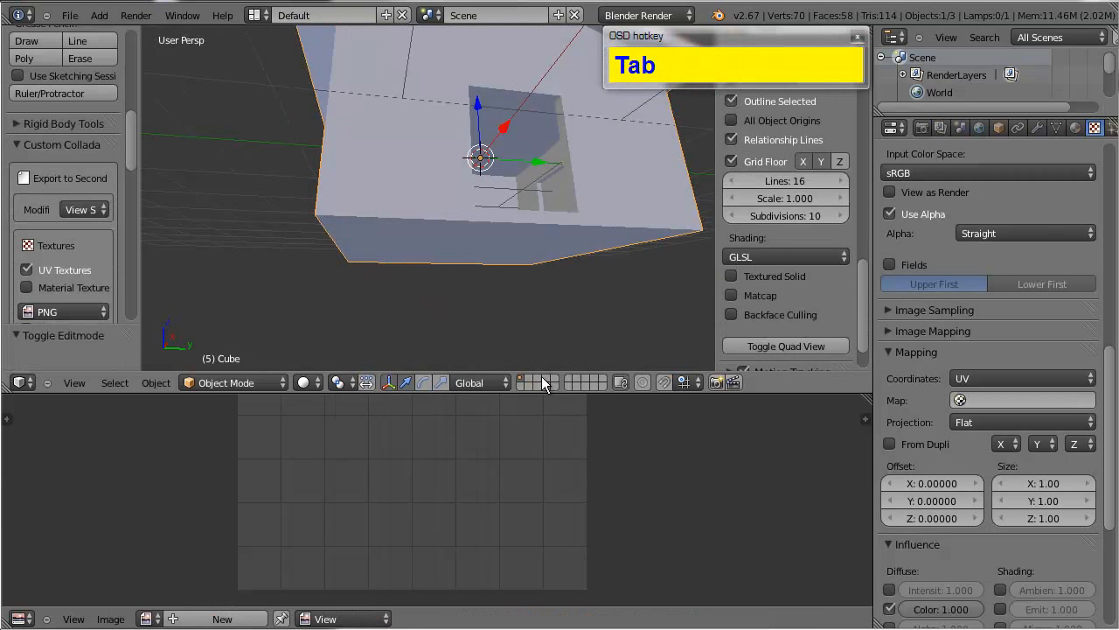
{"action": "key", "text": "Tab"}
{"action": "left_click", "coordinate": [535, 384]}
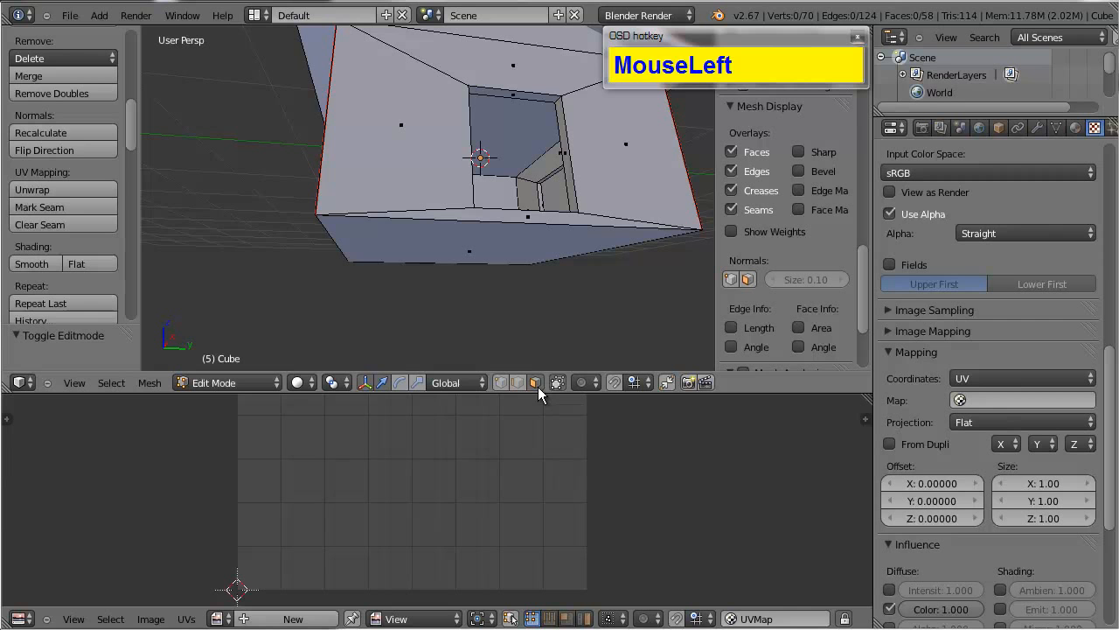
{"action": "right_click", "coordinate": [507, 253]}
{"action": "scroll", "coordinate": [509, 258], "scroll_direction": "down", "scroll_amount": 3}
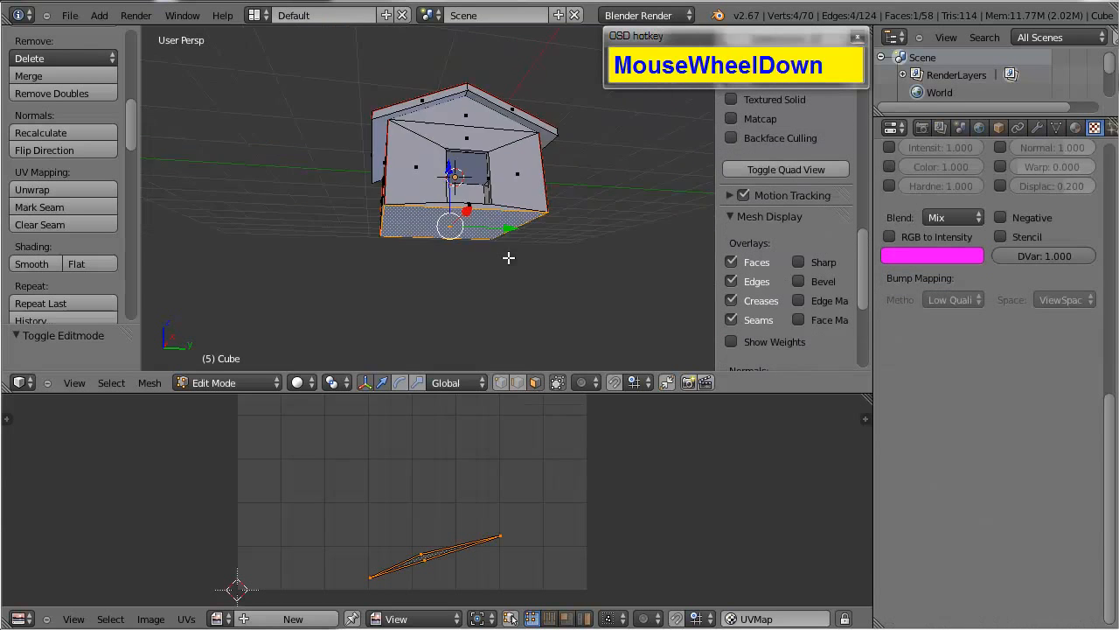
{"action": "left_click_drag", "start_coordinate": [500, 261], "coordinate": [476, 218], "text": "alt"}
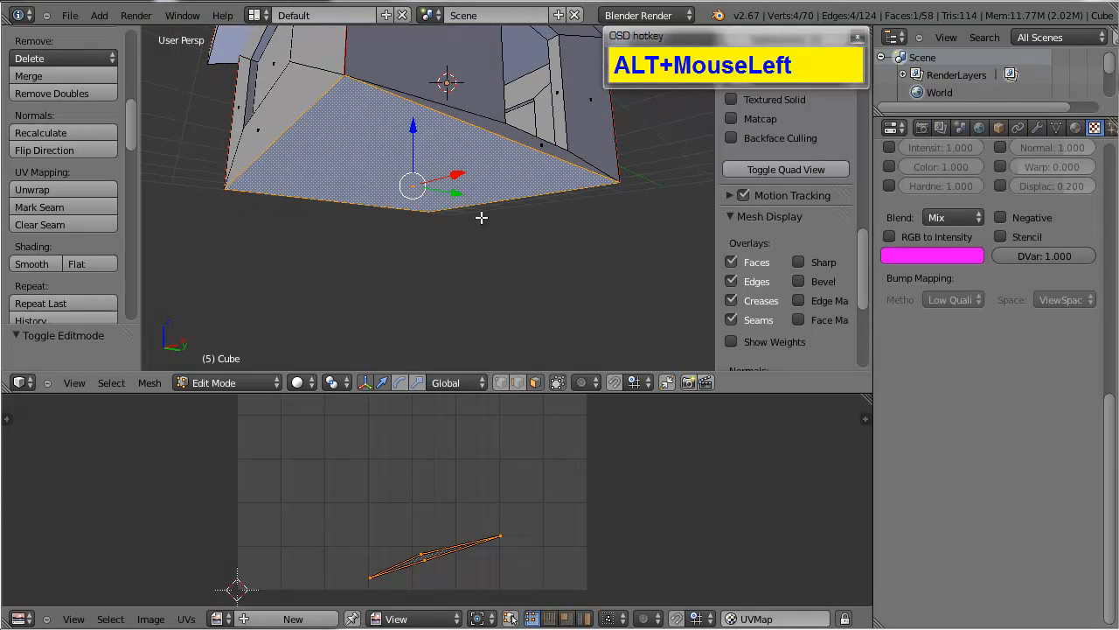
Step: Delete the selected large floor face on the underside of the house
{"action": "scroll", "coordinate": [480, 217], "scroll_direction": "up", "scroll_amount": 4}
{"action": "mouse_move", "coordinate": [480, 218]}
{"action": "left_mouse_down", "text": "alt"}
{"action": "mouse_move", "coordinate": [534, 149]}
{"action": "mouse_move", "coordinate": [552, 105]}
{"action": "mouse_move", "coordinate": [489, 184]}
{"action": "mouse_move", "coordinate": [495, 202]}
{"action": "mouse_move", "coordinate": [521, 212]}
{"action": "mouse_move", "coordinate": [501, 133]}
{"action": "mouse_move", "coordinate": [490, 206]}
{"action": "mouse_move", "coordinate": [499, 219]}
{"action": "mouse_move", "coordinate": [494, 201]}
{"action": "left_mouse_up", "text": "alt"}
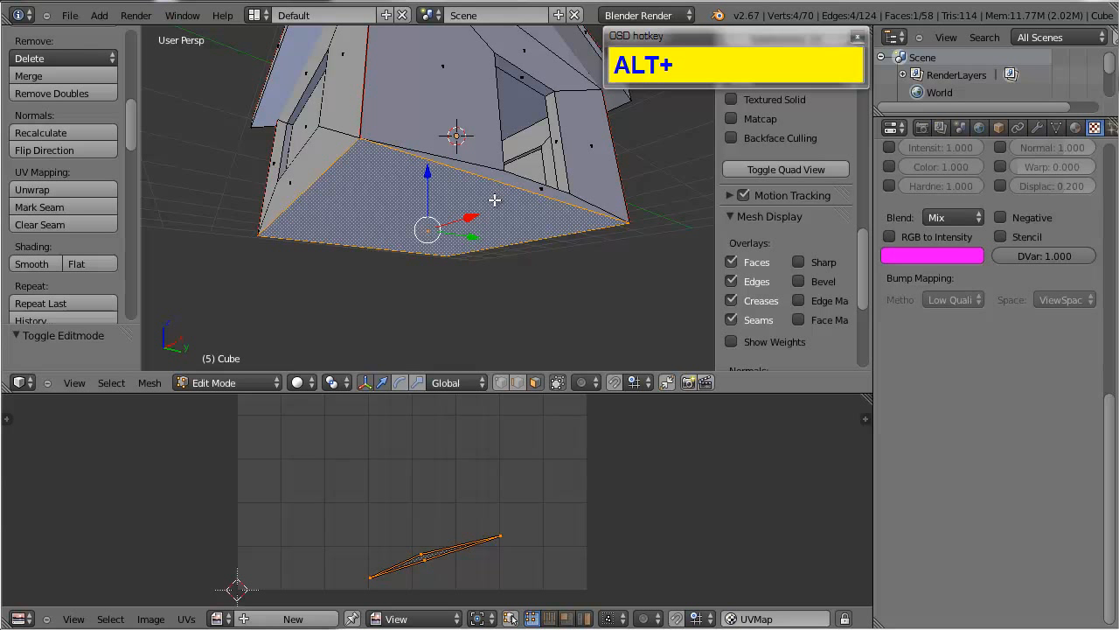
{"action": "key", "text": "x"}
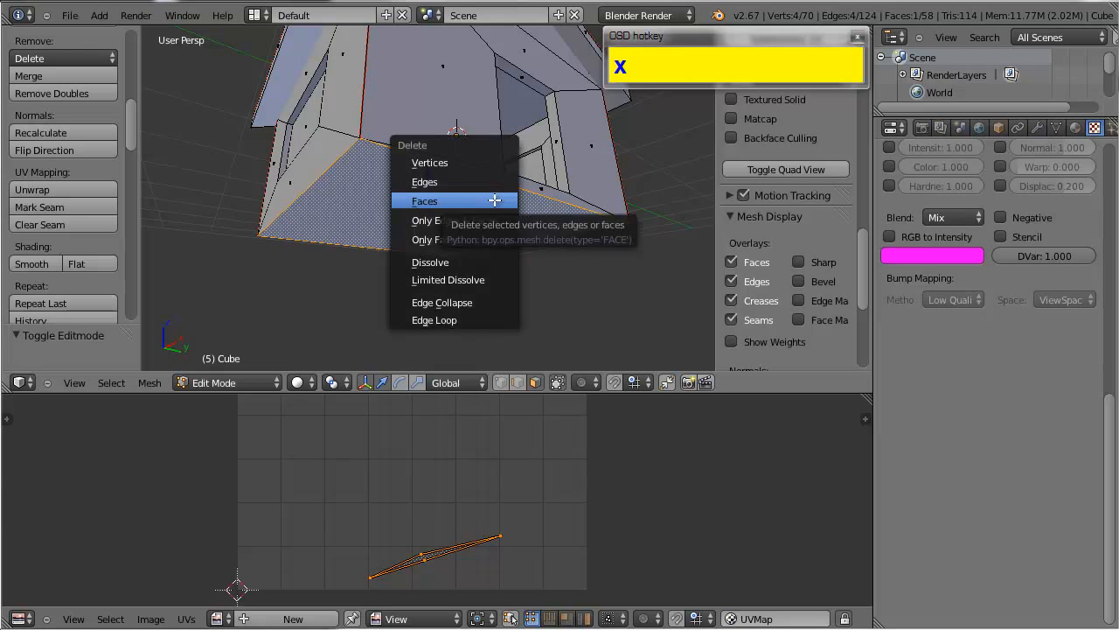
{"action": "left_click", "coordinate": [495, 200]}
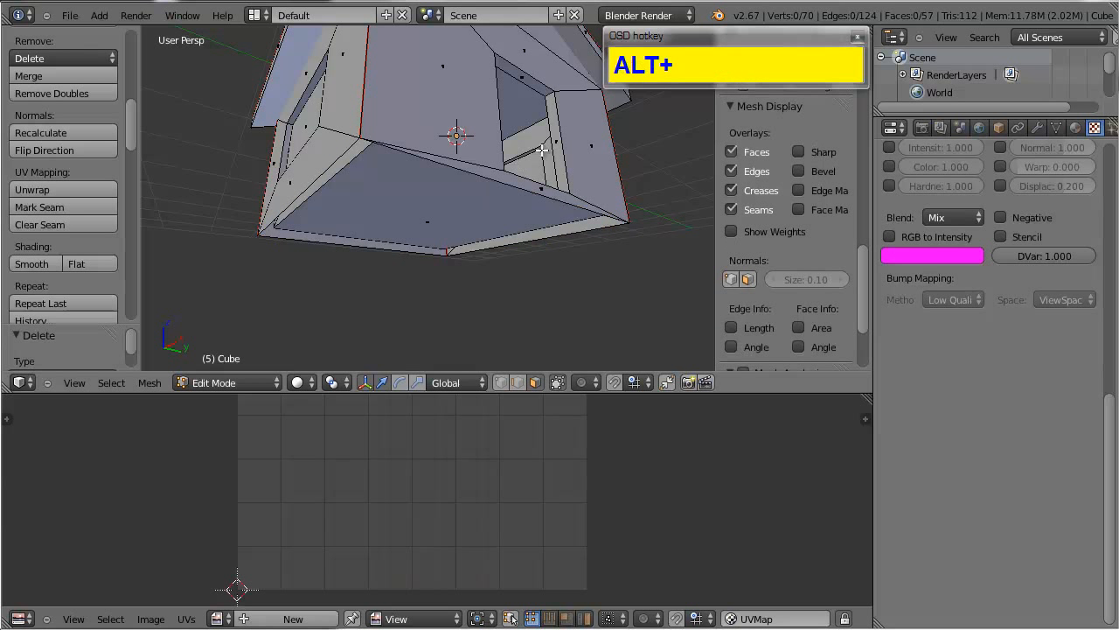
Step: Inspect the house's walls, door opening and open underside from several angles
{"action": "left_click_drag", "start_coordinate": [542, 151], "coordinate": [489, 208], "text": "alt"}
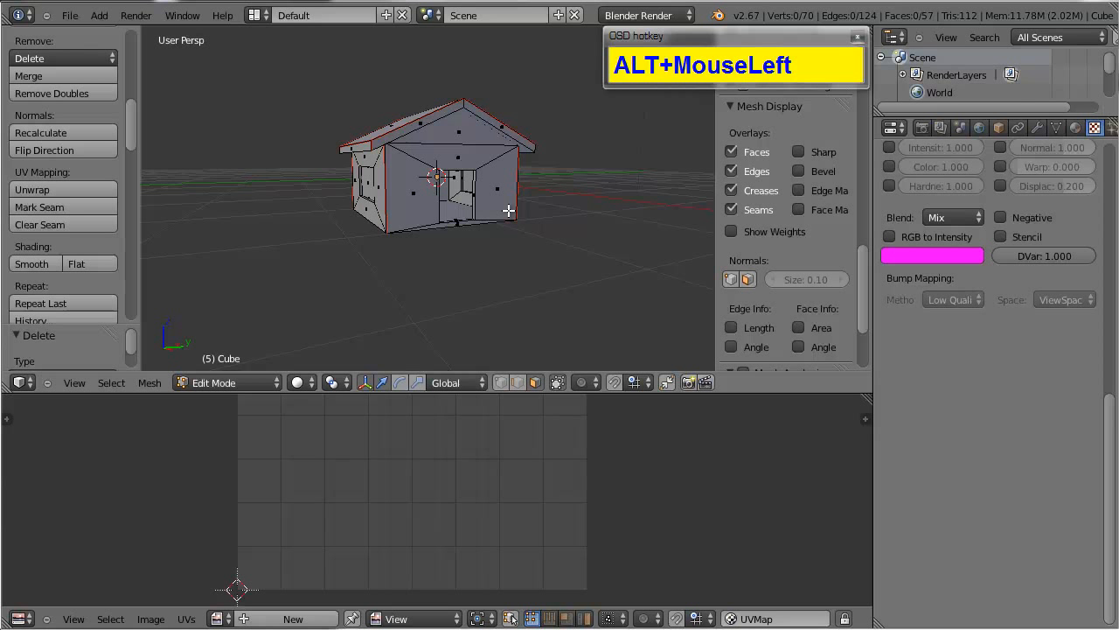
{"action": "scroll", "coordinate": [509, 211], "scroll_direction": "up", "scroll_amount": 5}
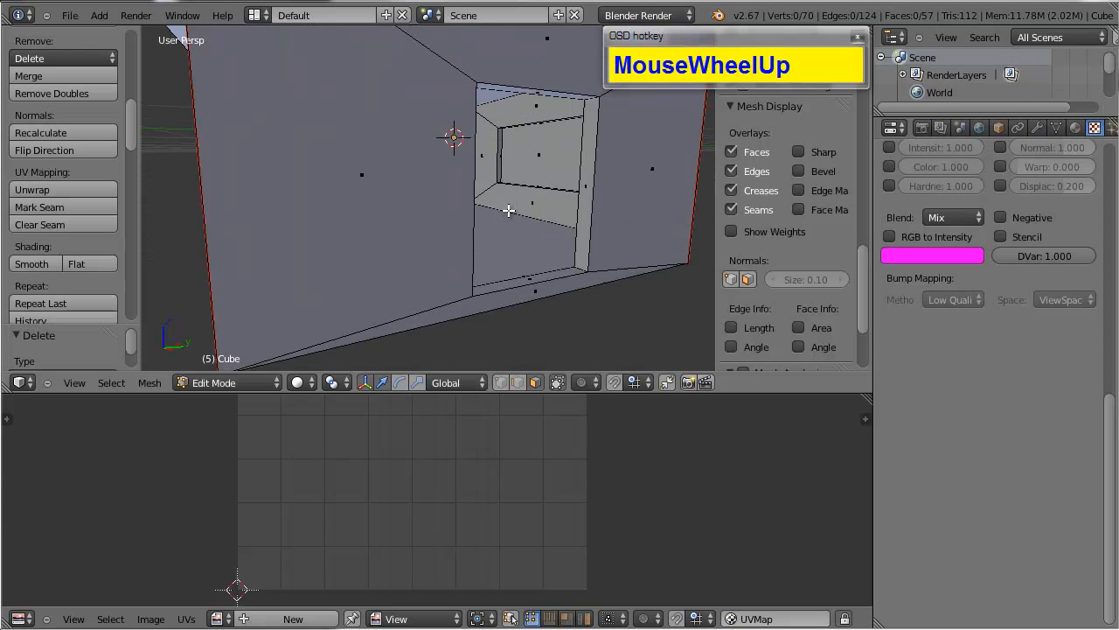
{"action": "left_click_drag", "start_coordinate": [510, 210], "coordinate": [319, 251], "text": "alt"}
{"action": "scroll", "coordinate": [460, 240], "scroll_direction": "down", "scroll_amount": 5}
{"action": "scroll", "coordinate": [483, 215], "scroll_direction": "down", "scroll_amount": 5}
{"action": "scroll", "coordinate": [485, 164], "scroll_direction": "up", "scroll_amount": 3}
{"action": "scroll", "coordinate": [472, 171], "scroll_direction": "up", "scroll_amount": 3}
{"action": "scroll", "coordinate": [429, 236], "scroll_direction": "down", "scroll_amount": 3}
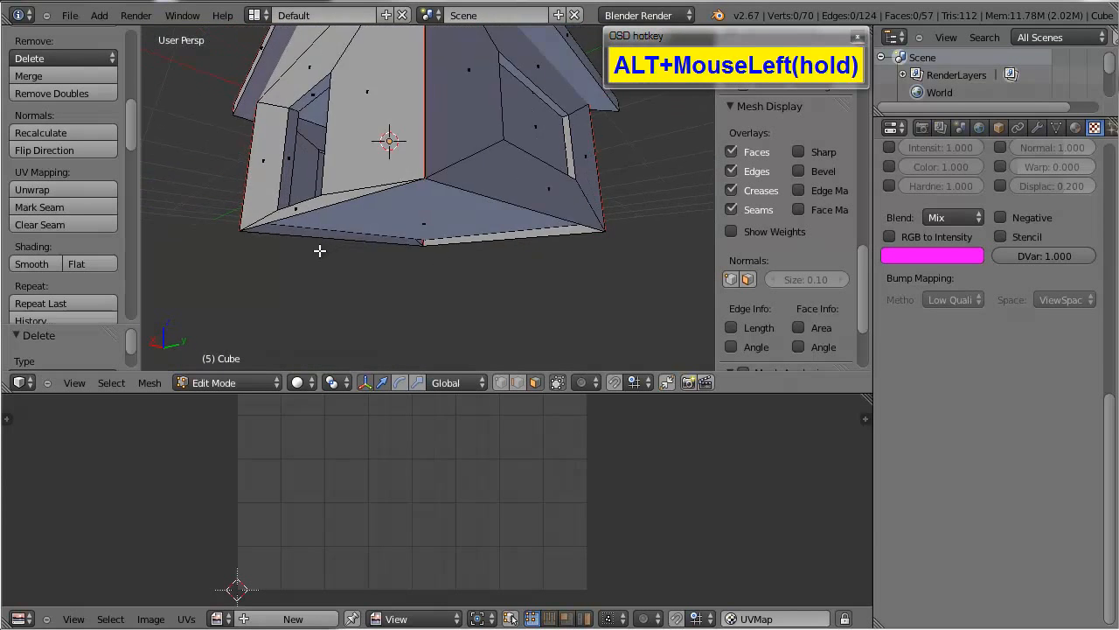
{"action": "left_click_drag", "start_coordinate": [374, 204], "coordinate": [443, 228], "text": "alt"}
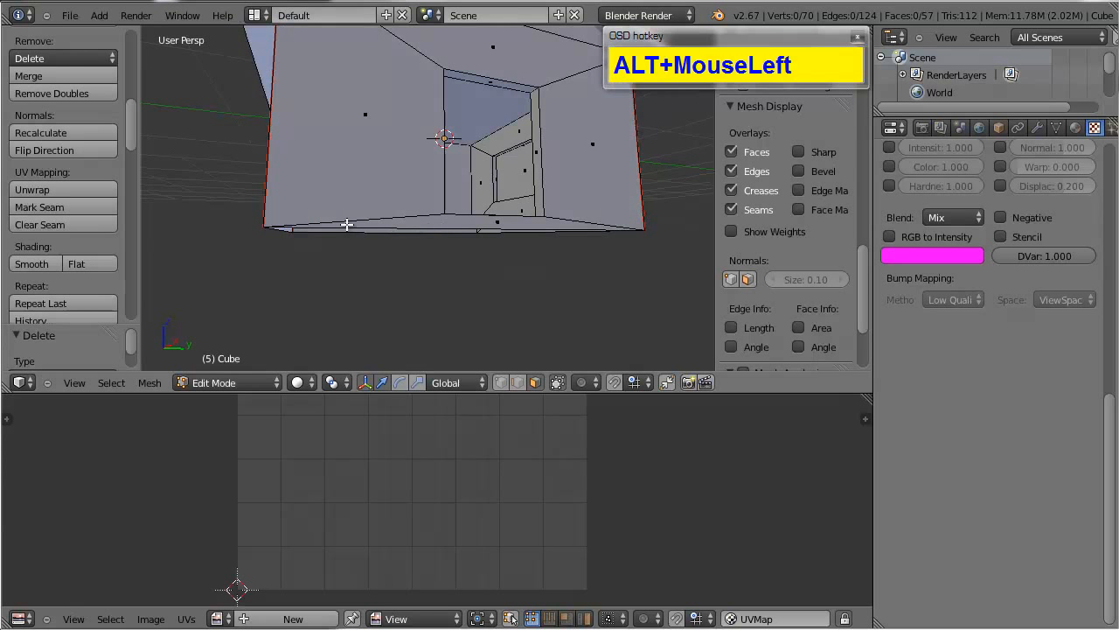
{"action": "left_click_drag", "start_coordinate": [347, 225], "coordinate": [430, 251], "text": "alt"}
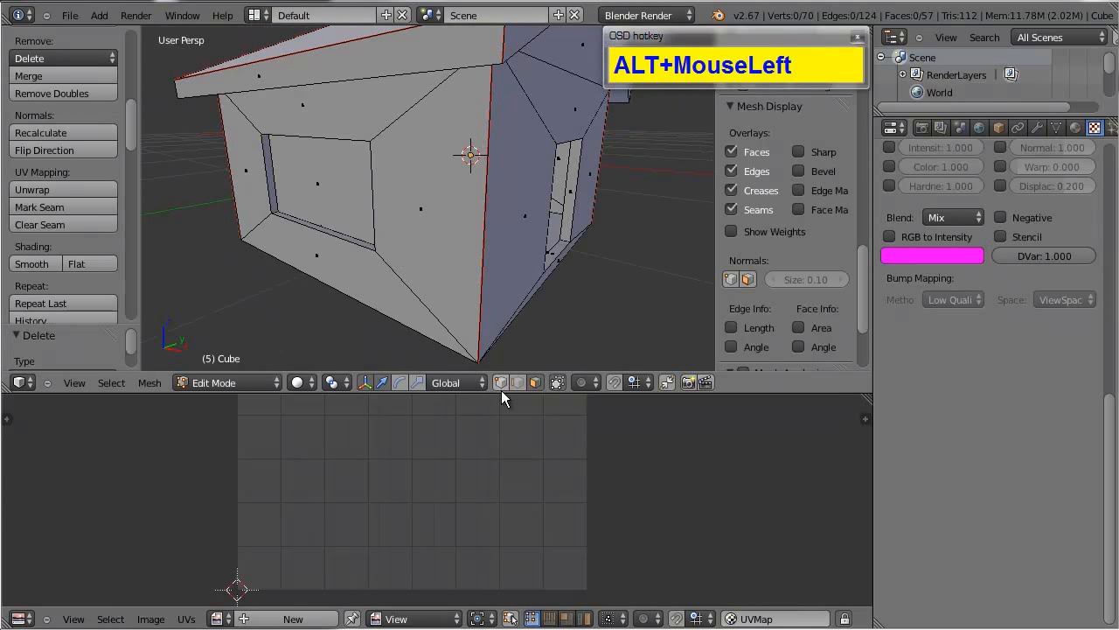
Step: Change to vertex selection mode, select the whole house mesh, and unwrap it with Unwrap
{"action": "scroll", "coordinate": [478, 311], "scroll_direction": "up", "scroll_amount": 3}
{"action": "left_click_drag", "start_coordinate": [475, 303], "coordinate": [432, 305], "text": "alt"}
{"action": "scroll", "coordinate": [412, 303], "scroll_direction": "up", "scroll_amount": 2}
{"action": "scroll", "coordinate": [412, 303], "scroll_direction": "down", "scroll_amount": 2}
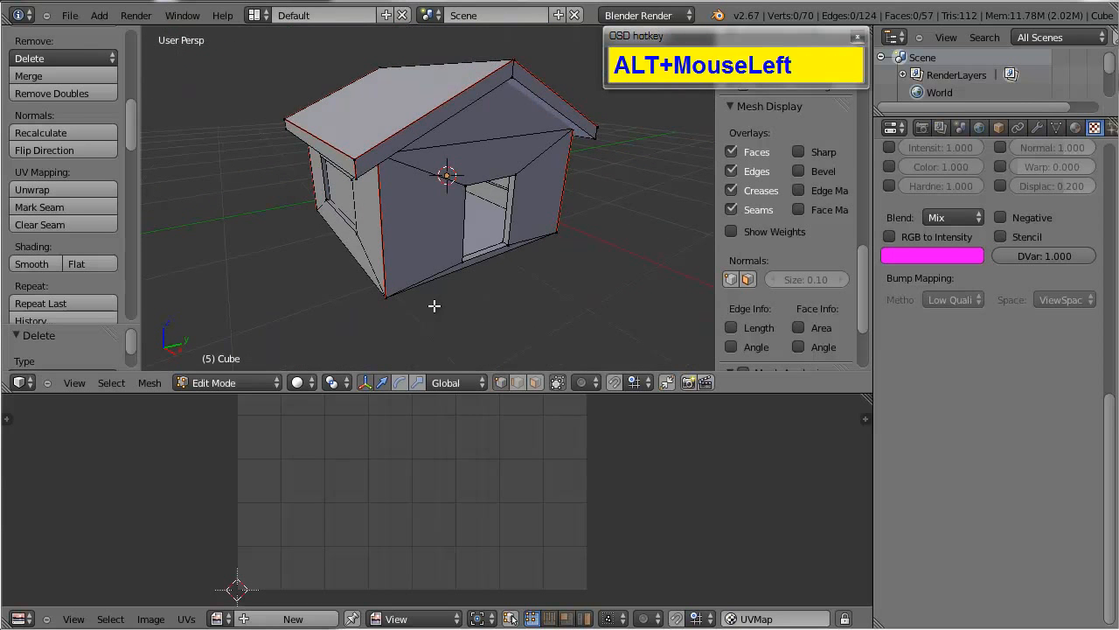
{"action": "key", "text": "a"}
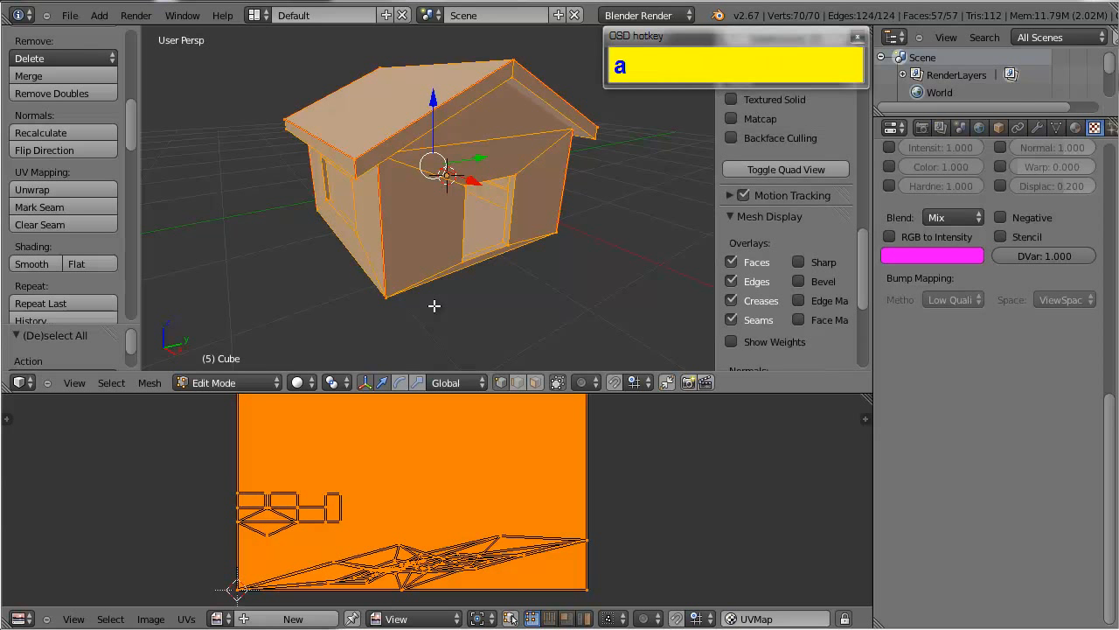
{"action": "key", "text": "u"}
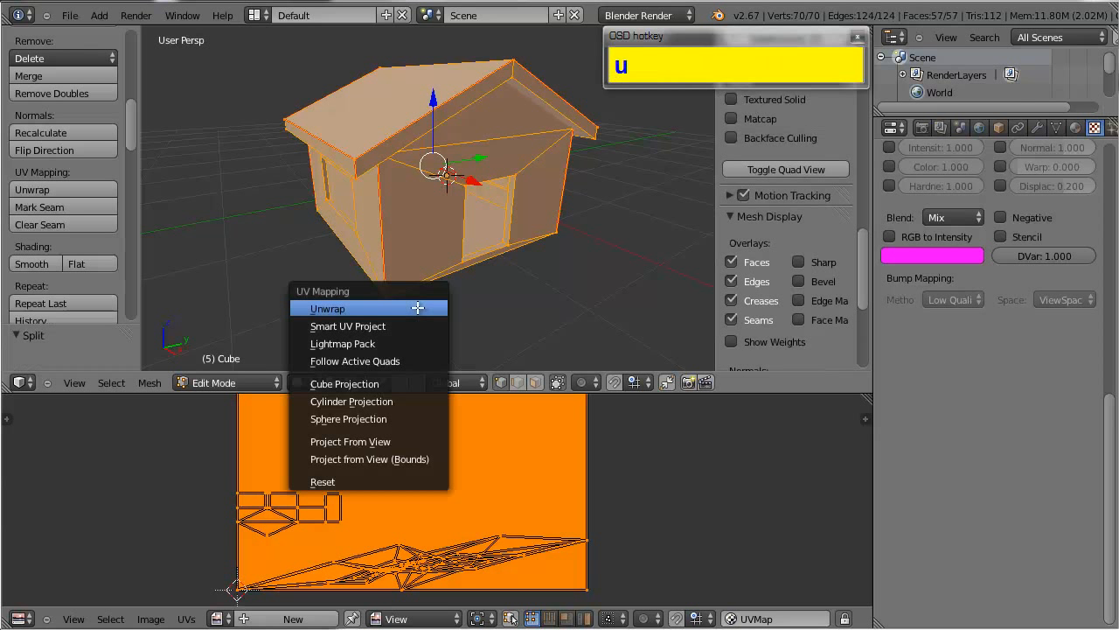
{"action": "left_click", "coordinate": [418, 308]}
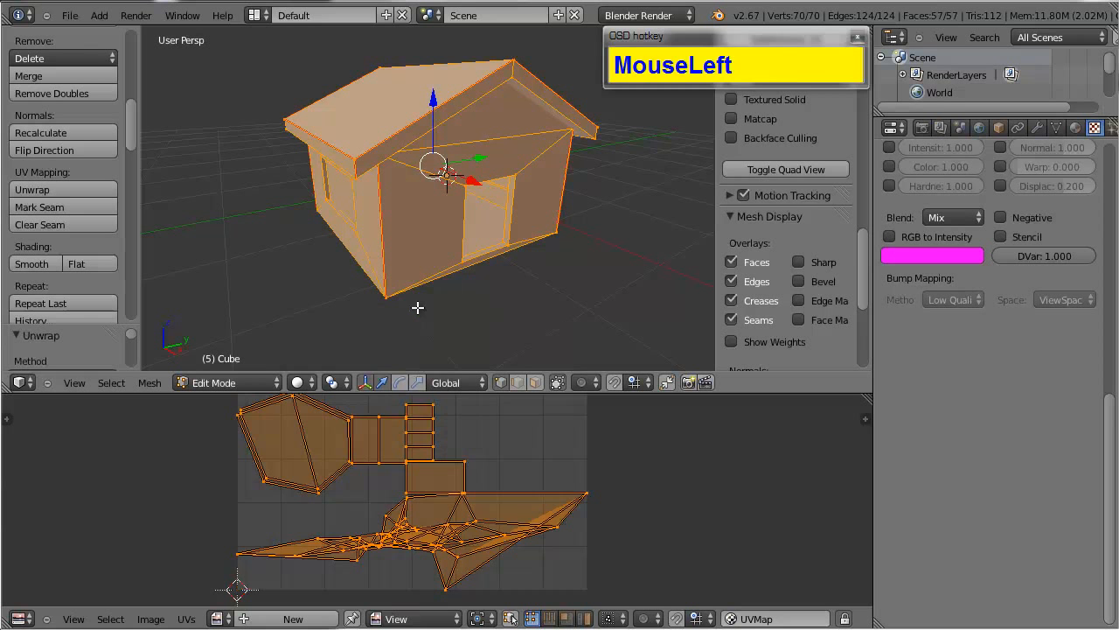
Step: Examine the unwrapped UV islands for stretched or overlapping wall pieces
{"action": "scroll", "coordinate": [500, 509], "scroll_direction": "down", "scroll_amount": 1}
{"action": "scroll", "coordinate": [499, 509], "scroll_direction": "up", "scroll_amount": 3}
{"action": "left_click_drag", "start_coordinate": [499, 516], "coordinate": [508, 457], "text": "alt+shift"}
{"action": "scroll", "coordinate": [492, 542], "scroll_direction": "down", "scroll_amount": 1}
{"action": "scroll", "coordinate": [492, 507], "scroll_direction": "up", "scroll_amount": 1}
{"action": "scroll", "coordinate": [477, 513], "scroll_direction": "up", "scroll_amount": 2}
{"action": "left_click_drag", "start_coordinate": [514, 510], "coordinate": [514, 625], "text": "ctrl+alt"}
{"action": "left_click_drag", "start_coordinate": [521, 531], "coordinate": [498, 582], "text": "alt+shift"}
Step: Select the edge loop around one side window's opening and mark it as a seam
{"action": "scroll", "coordinate": [378, 201], "scroll_direction": "up", "scroll_amount": 5}
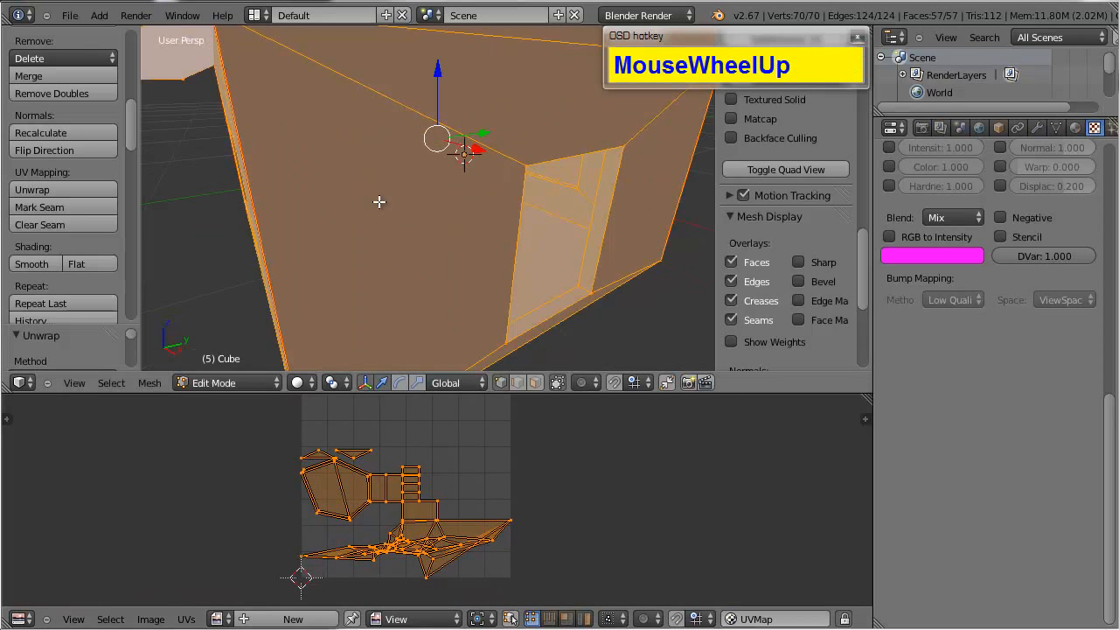
{"action": "left_click_drag", "start_coordinate": [259, 225], "coordinate": [164, 244], "text": "alt"}
{"action": "scroll", "coordinate": [362, 237], "scroll_direction": "down", "scroll_amount": 5}
{"action": "mouse_move", "coordinate": [361, 237]}
{"action": "left_mouse_down", "text": "alt"}
{"action": "mouse_move", "coordinate": [252, 230]}
{"action": "mouse_move", "coordinate": [245, 212]}
{"action": "mouse_move", "coordinate": [390, 227]}
{"action": "mouse_move", "coordinate": [349, 234]}
{"action": "left_mouse_up", "text": "alt"}
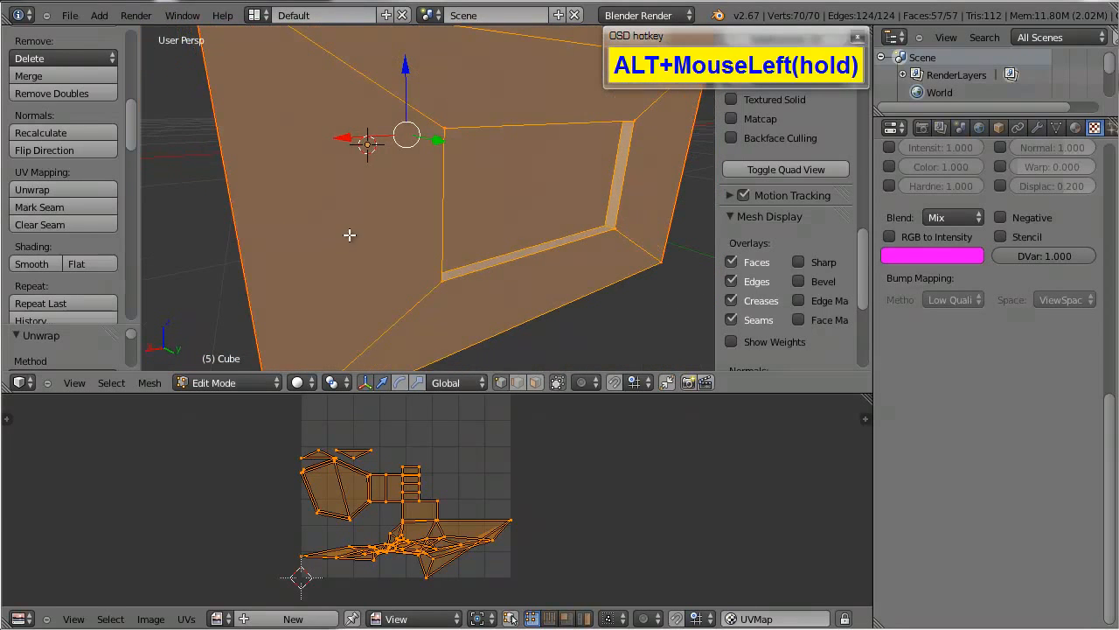
{"action": "left_click", "coordinate": [447, 151], "text": "alt"}
{"action": "left_click_drag", "start_coordinate": [449, 142], "coordinate": [598, 181], "text": "alt"}
{"action": "scroll", "coordinate": [435, 180], "scroll_direction": "up", "scroll_amount": 2}
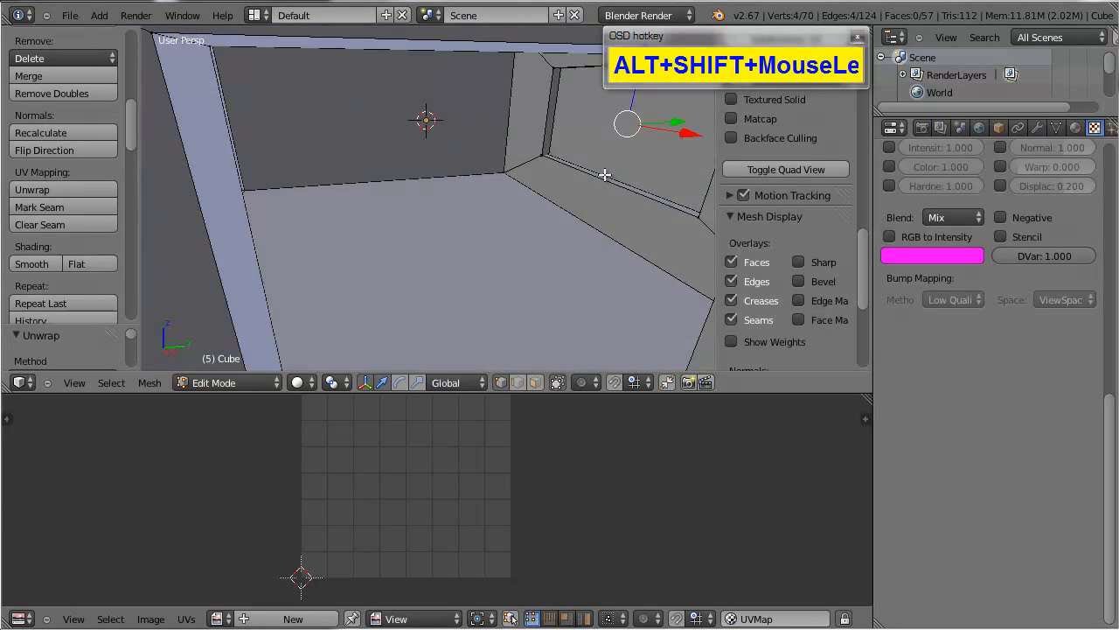
{"action": "middle_click_drag", "start_coordinate": [604, 175], "coordinate": [312, 192]}
{"action": "scroll", "coordinate": [350, 205], "scroll_direction": "down", "scroll_amount": 4}
{"action": "left_click_drag", "start_coordinate": [350, 204], "coordinate": [317, 187], "text": "alt"}
{"action": "right_click", "coordinate": [362, 165], "text": "alt+shift"}
{"action": "left_click", "coordinate": [61, 204]}
Step: Add the edge loop around the opposite side window's opening to the selection and mark both loops as seams
{"action": "left_click_drag", "start_coordinate": [556, 251], "coordinate": [435, 230], "text": "alt"}
{"action": "scroll", "coordinate": [437, 232], "scroll_direction": "up", "scroll_amount": 3}
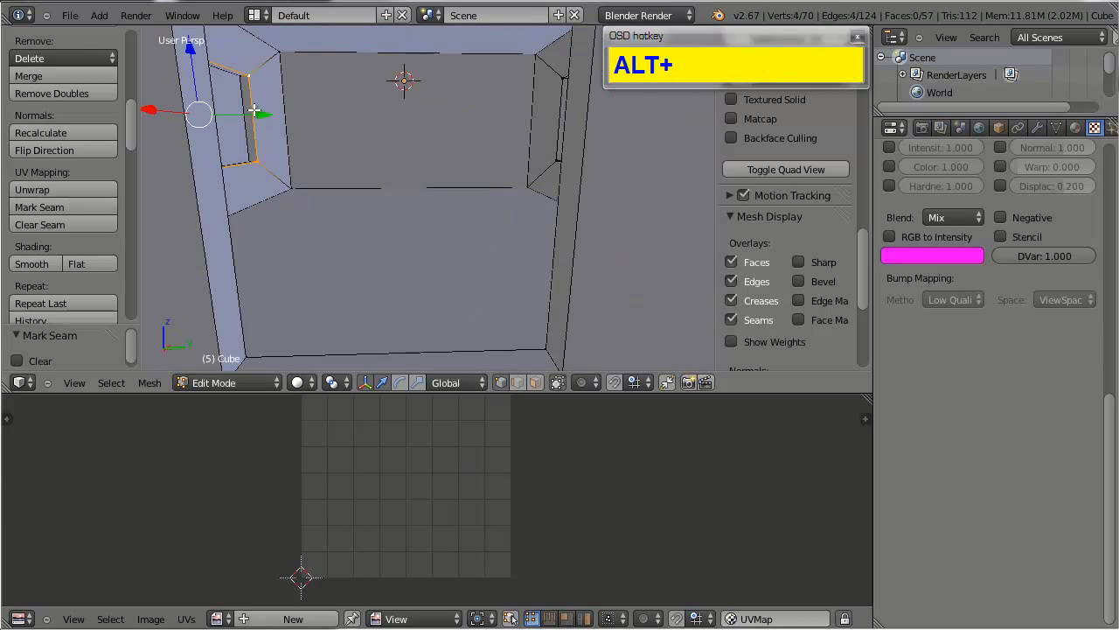
{"action": "left_click_drag", "start_coordinate": [318, 121], "coordinate": [529, 106], "text": "alt"}
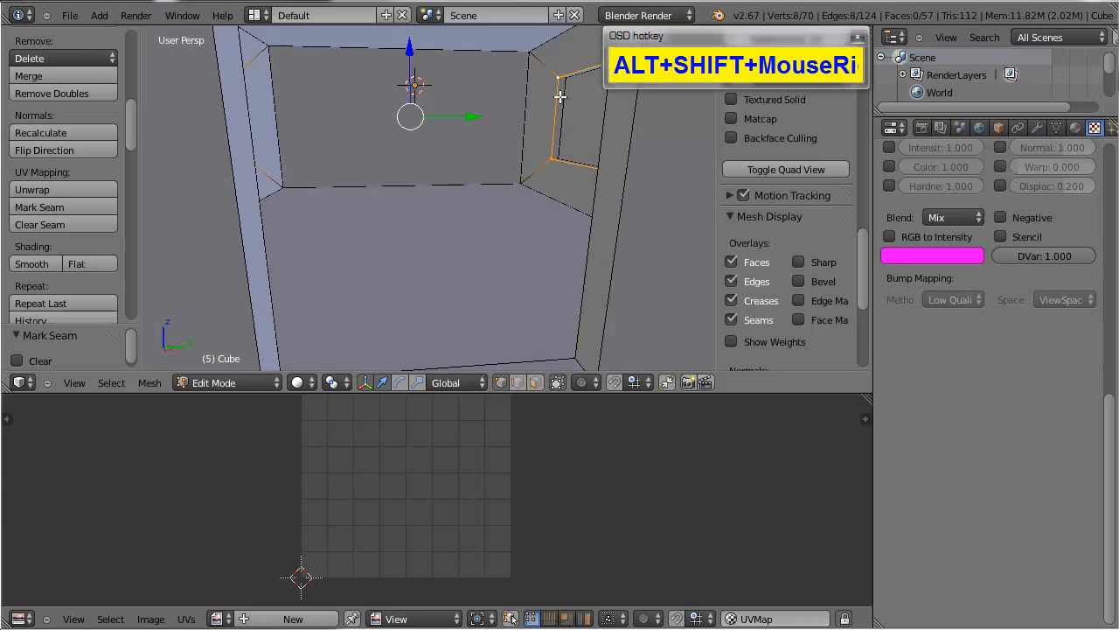
{"action": "key", "text": "ctrl+z"}
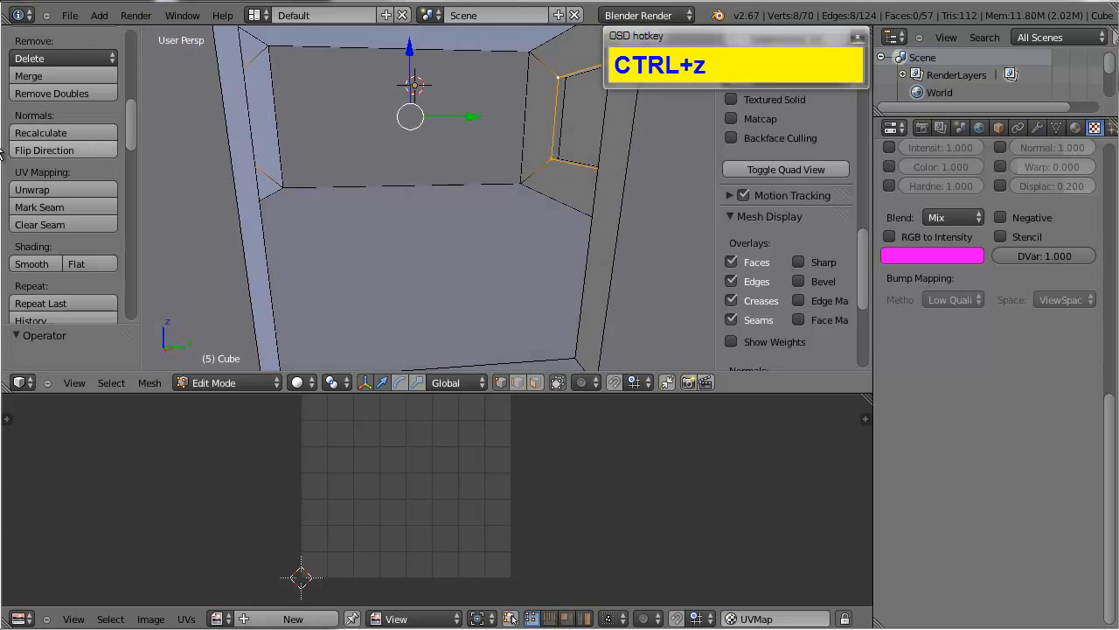
{"action": "left_click", "coordinate": [44, 207]}
Step: Try to select the short recess edges at the lower corners of the side windows by their vertices
{"action": "left_click_drag", "start_coordinate": [254, 188], "coordinate": [323, 195], "text": "alt"}
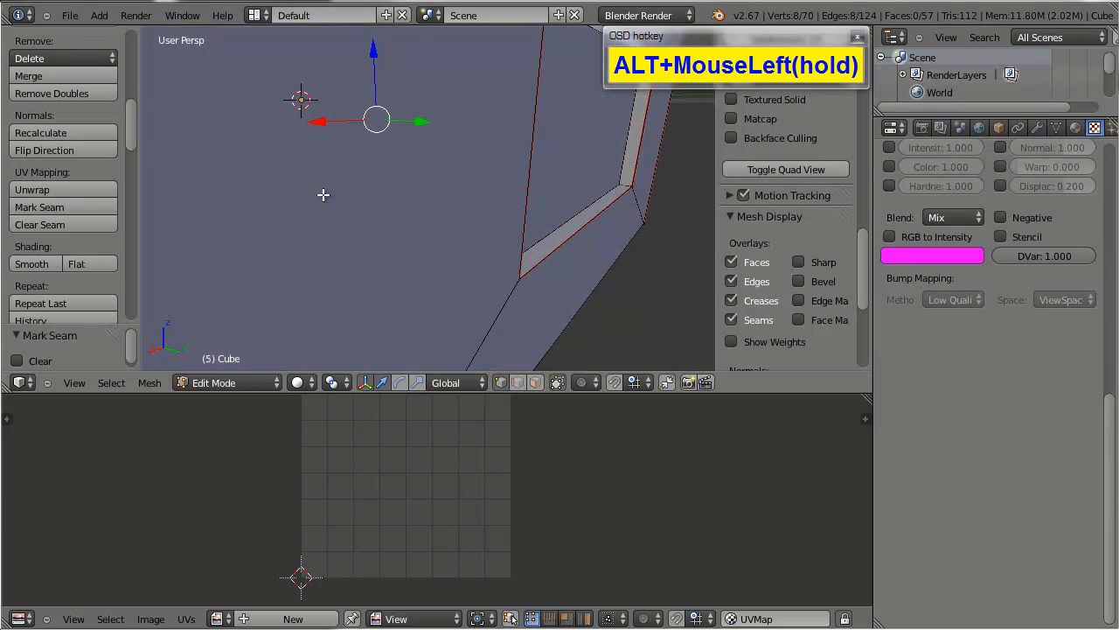
{"action": "right_click", "coordinate": [628, 185], "text": "alt"}
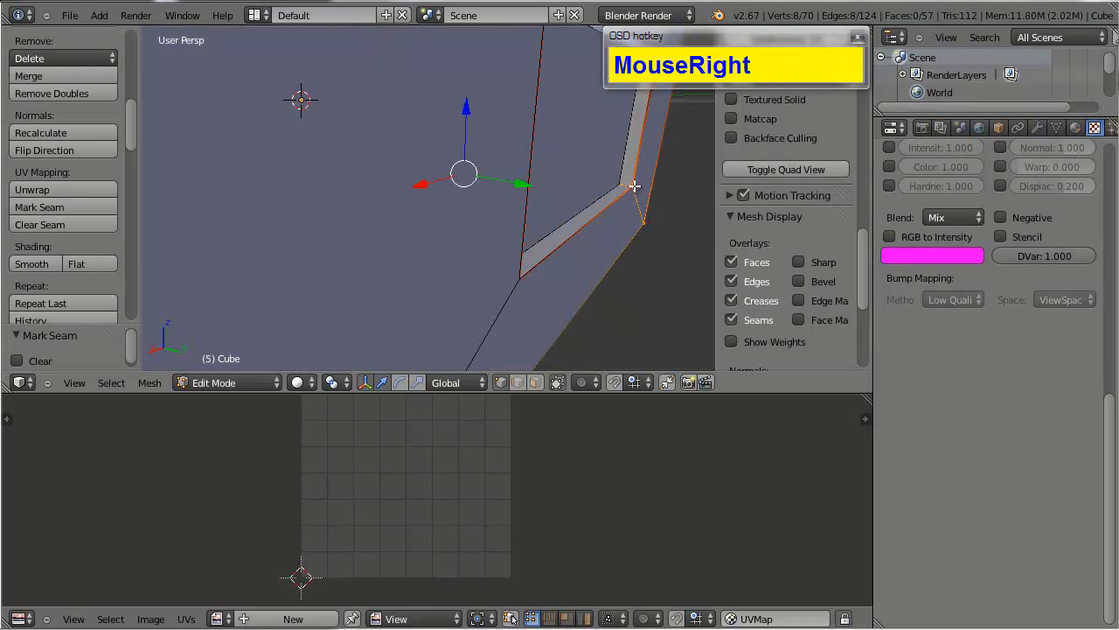
{"action": "left_click_drag", "start_coordinate": [634, 186], "coordinate": [696, 212], "text": "alt"}
{"action": "scroll", "coordinate": [571, 200], "scroll_direction": "up", "scroll_amount": 3}
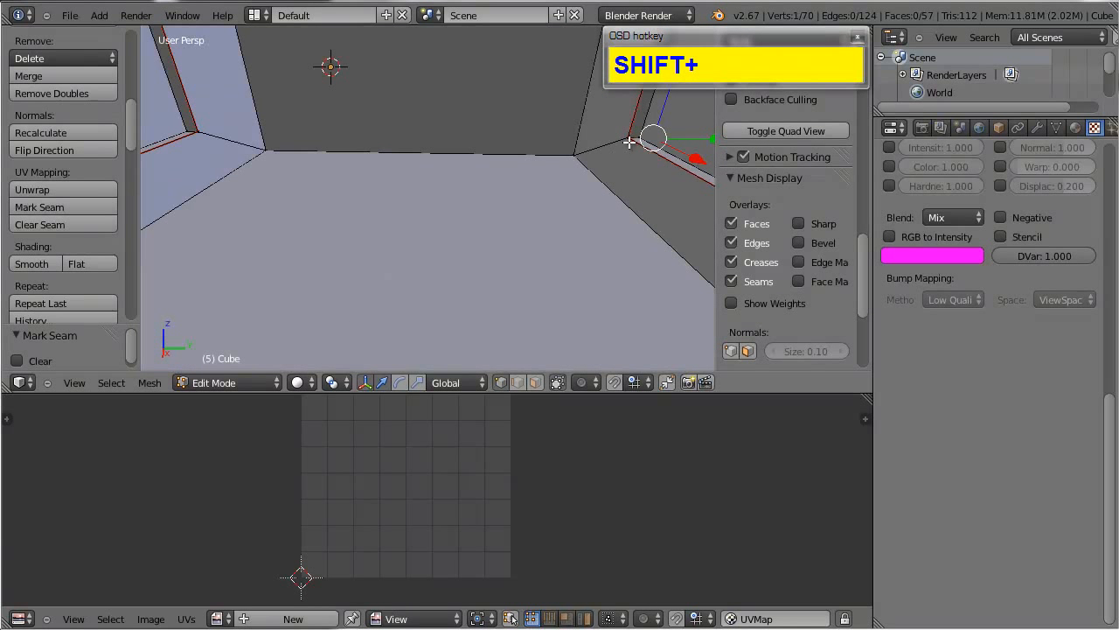
{"action": "left_click_drag", "start_coordinate": [440, 130], "coordinate": [508, 200], "text": "alt+shift"}
{"action": "key", "text": "ctrl+z"}
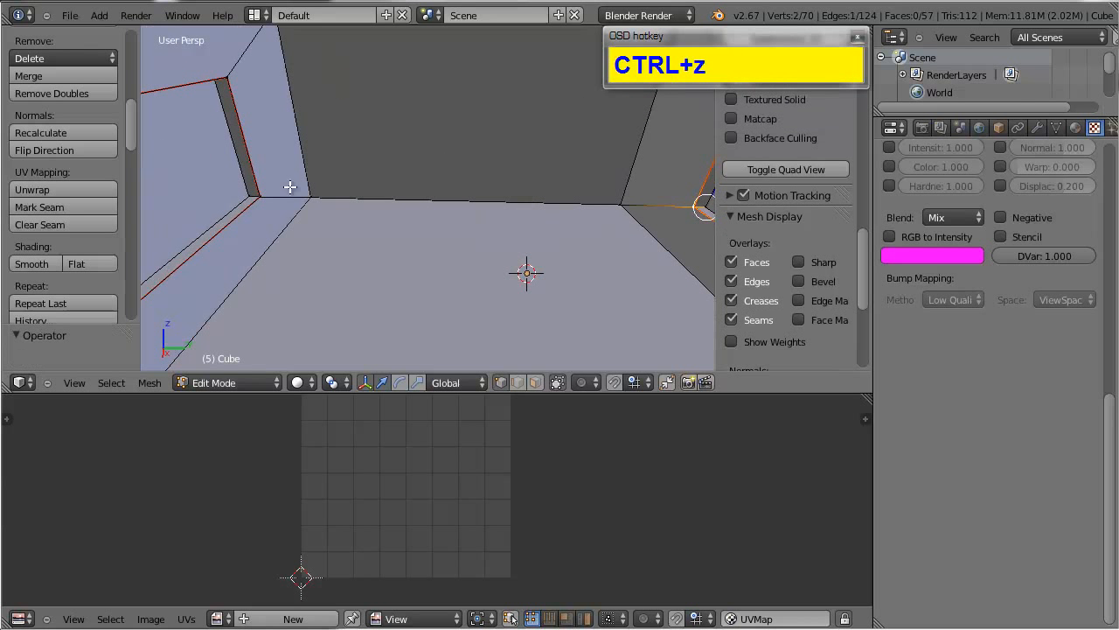
{"action": "right_click", "coordinate": [257, 203], "text": "shift"}
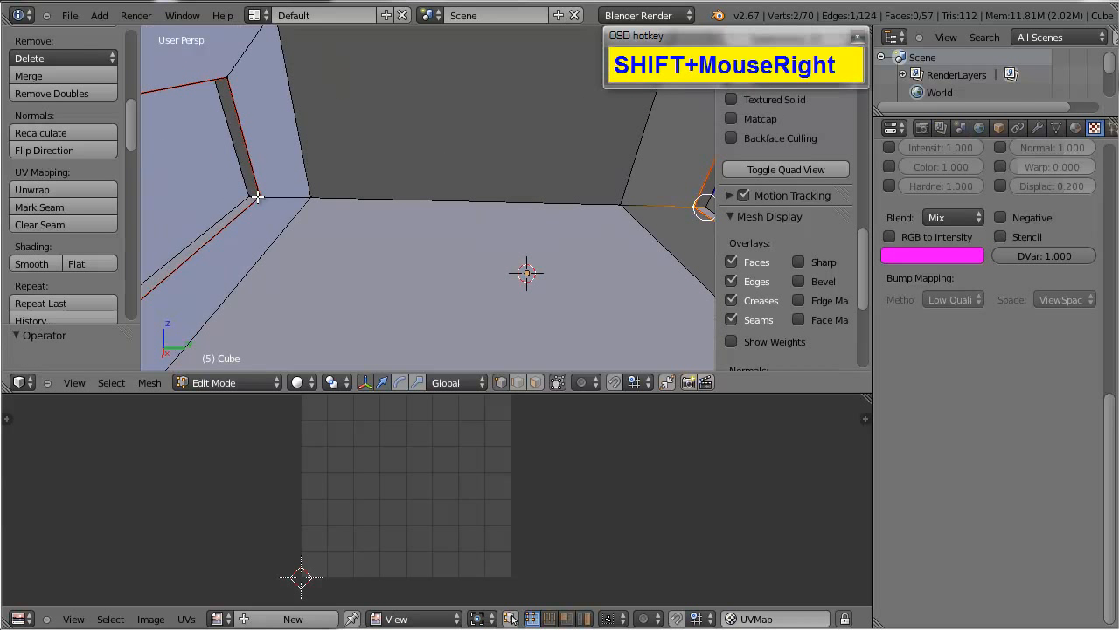
{"action": "left_click_drag", "start_coordinate": [257, 203], "coordinate": [222, 292], "text": "alt+shift"}
{"action": "scroll", "coordinate": [401, 241], "scroll_direction": "up", "scroll_amount": 2}
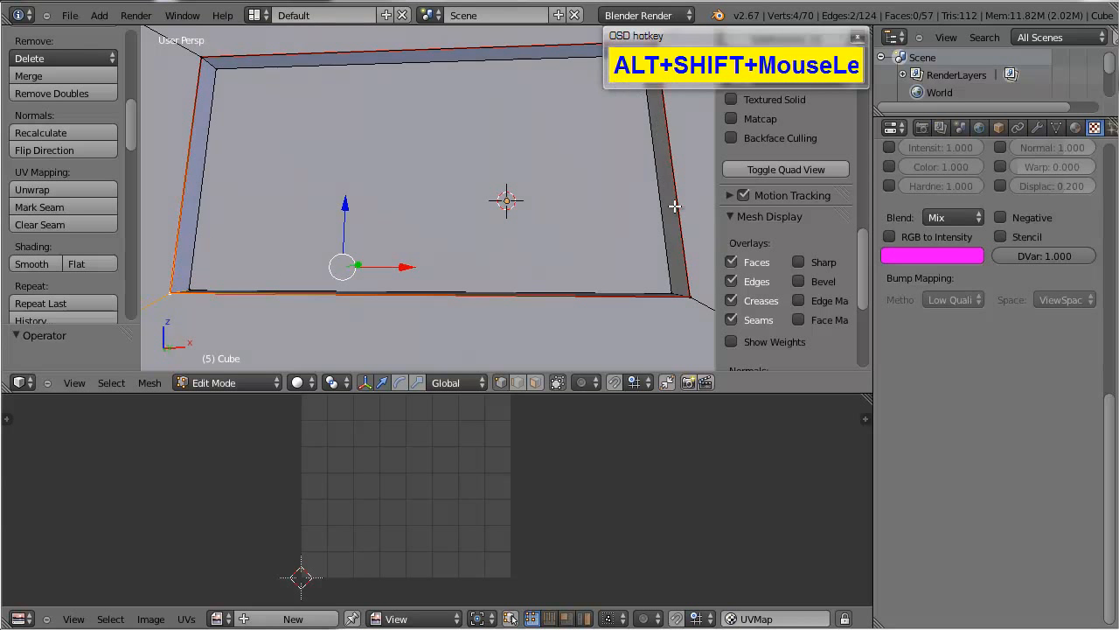
{"action": "left_click_drag", "start_coordinate": [335, 277], "coordinate": [215, 295], "text": "alt"}
{"action": "left_click_drag", "start_coordinate": [228, 326], "coordinate": [210, 275], "text": "alt+shift"}
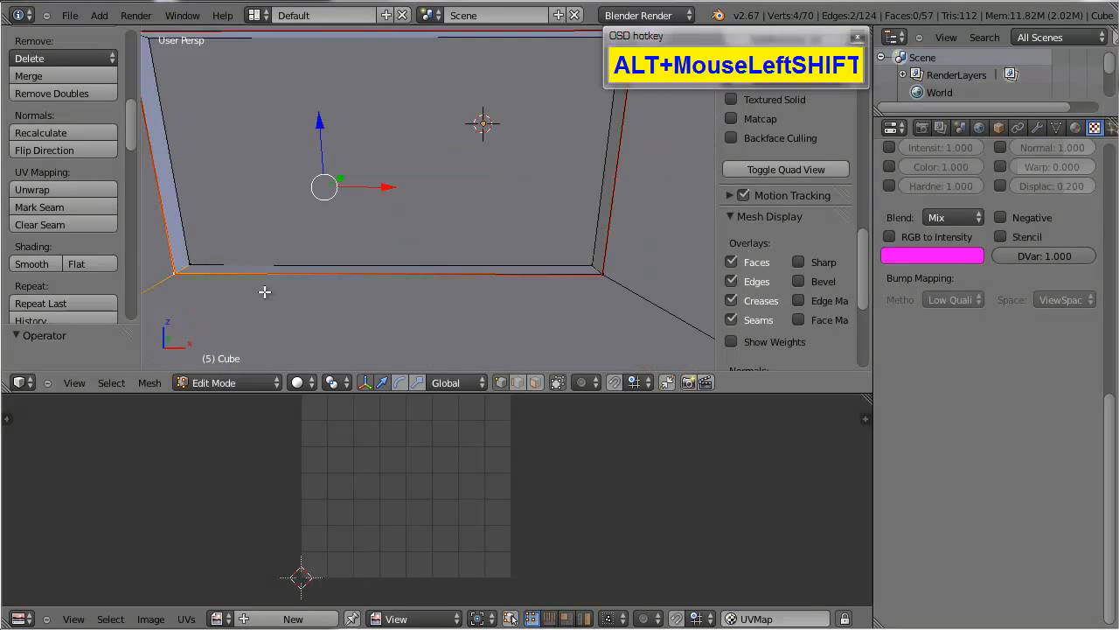
Step: Change to face selection mode and try to select the narrow side faces of one window's recess
{"action": "scroll", "coordinate": [275, 237], "scroll_direction": "down", "scroll_amount": 3}
{"action": "left_click_drag", "start_coordinate": [275, 237], "coordinate": [448, 354], "text": "alt"}
{"action": "scroll", "coordinate": [402, 271], "scroll_direction": "up", "scroll_amount": 1}
{"action": "scroll", "coordinate": [451, 268], "scroll_direction": "up", "scroll_amount": 1}
{"action": "scroll", "coordinate": [452, 267], "scroll_direction": "up", "scroll_amount": 1}
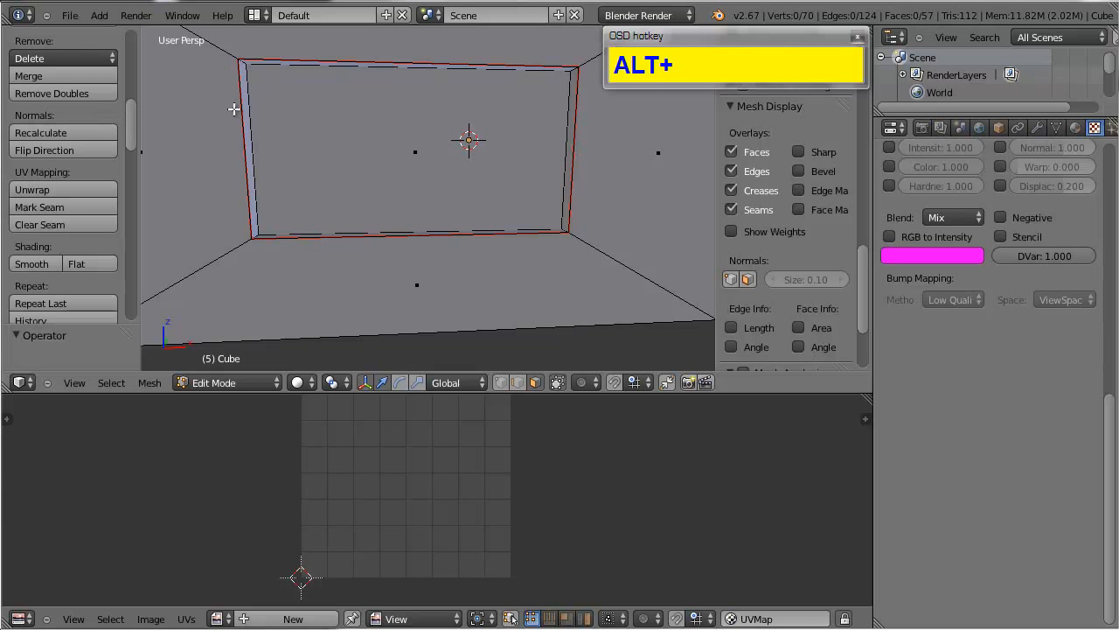
{"action": "right_click", "coordinate": [243, 111]}
{"action": "left_click_drag", "start_coordinate": [280, 65], "coordinate": [550, 185], "text": "alt"}
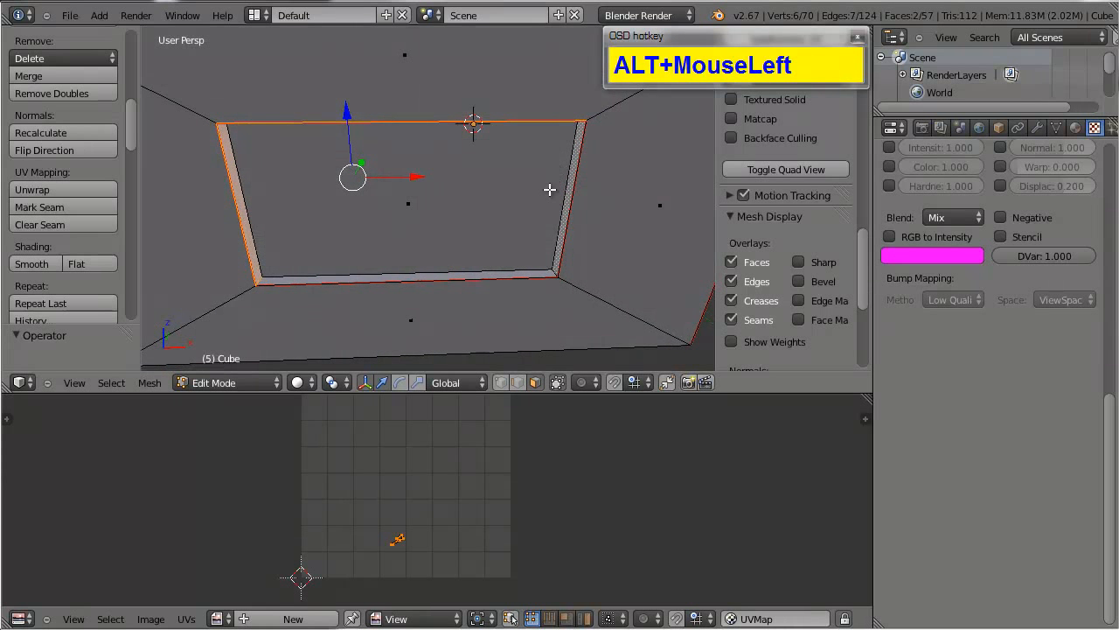
{"action": "key", "text": "ctrl+z"}
{"action": "right_click", "coordinate": [560, 233]}
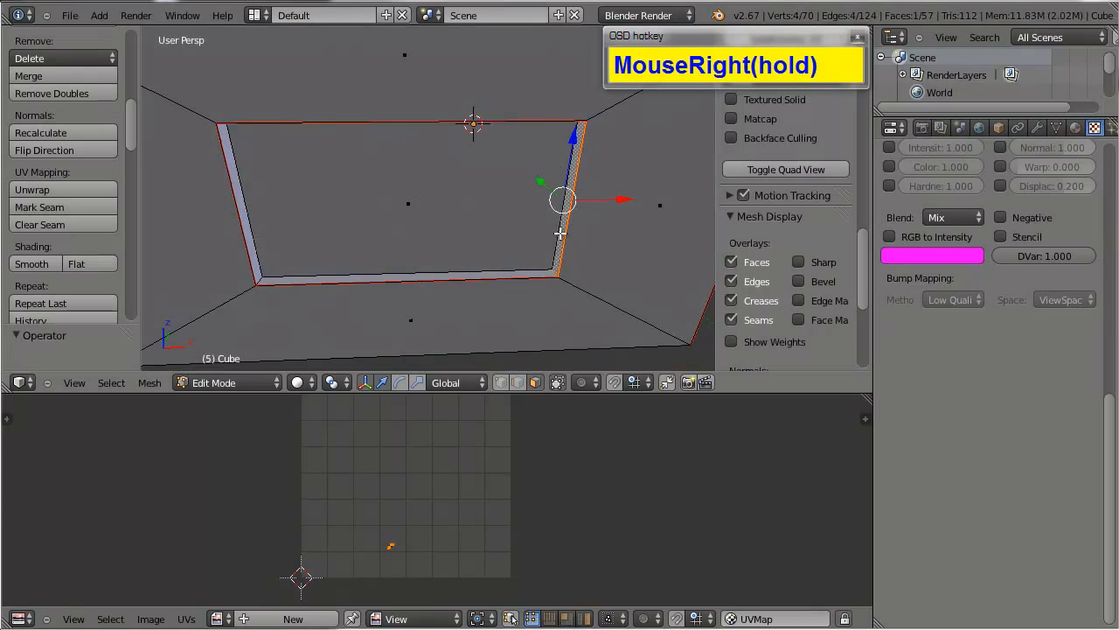
Step: Try selecting the bottom face of the window recess, leave and re-enter Edit Mode, and clear the selection
{"action": "left_click_drag", "start_coordinate": [561, 232], "coordinate": [445, 252], "text": "alt"}
{"action": "right_click", "coordinate": [528, 277], "text": "shift"}
{"action": "right_click", "coordinate": [435, 280]}
{"action": "scroll", "coordinate": [445, 252], "scroll_direction": "up", "scroll_amount": 3}
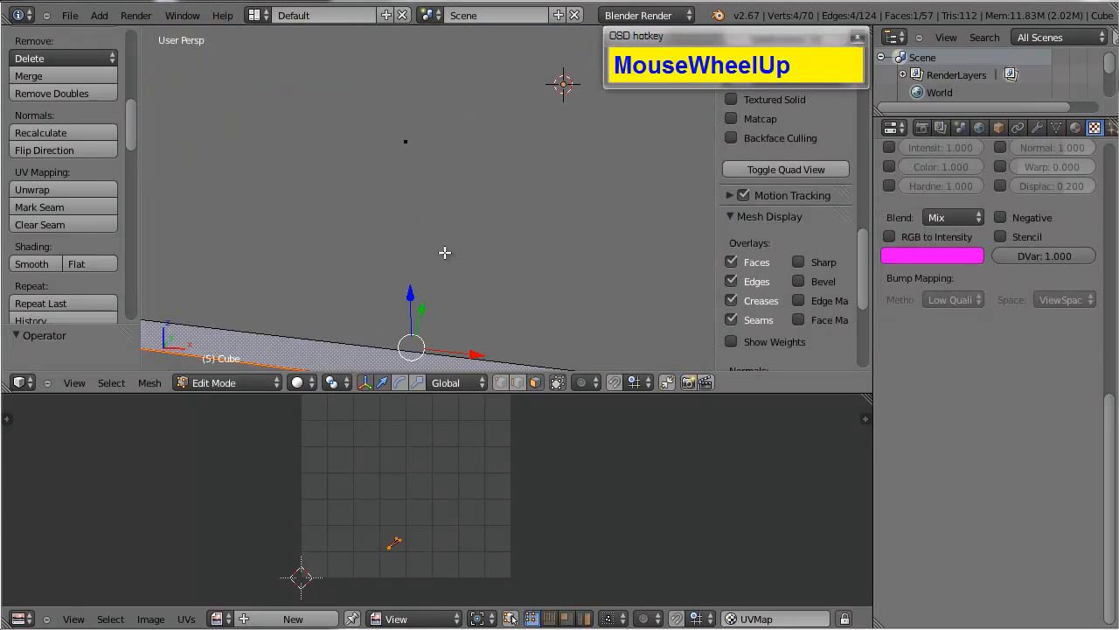
{"action": "scroll", "coordinate": [434, 223], "scroll_direction": "down", "scroll_amount": 2}
{"action": "key", "text": "Tab"}
{"action": "key", "text": "Tab"}
{"action": "key", "text": "a"}
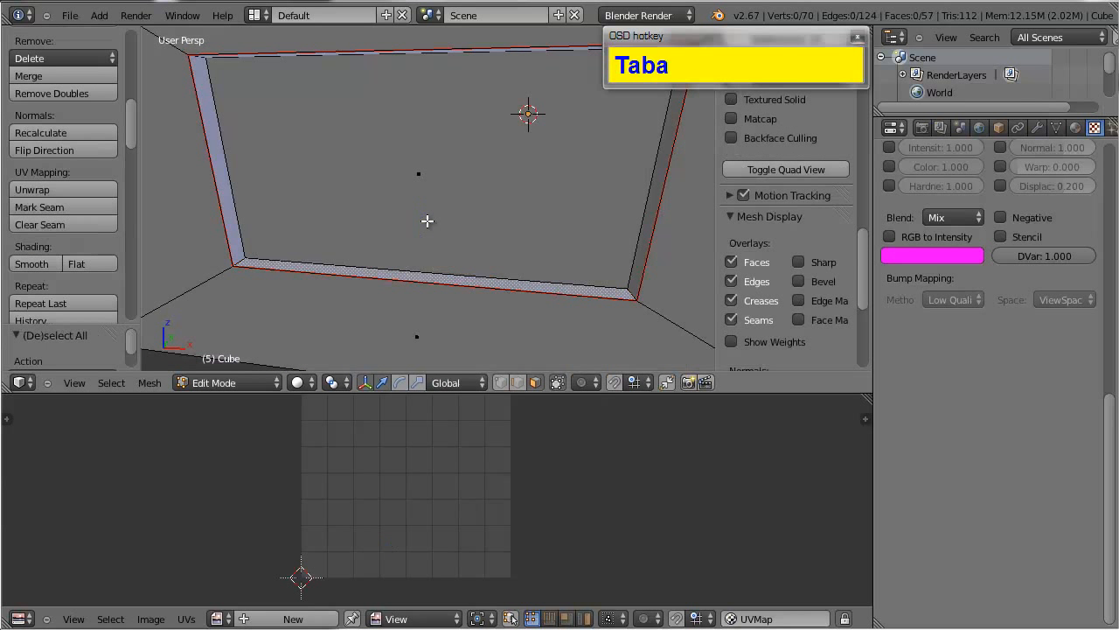
{"action": "left_click_drag", "start_coordinate": [425, 230], "coordinate": [432, 252], "text": "alt"}
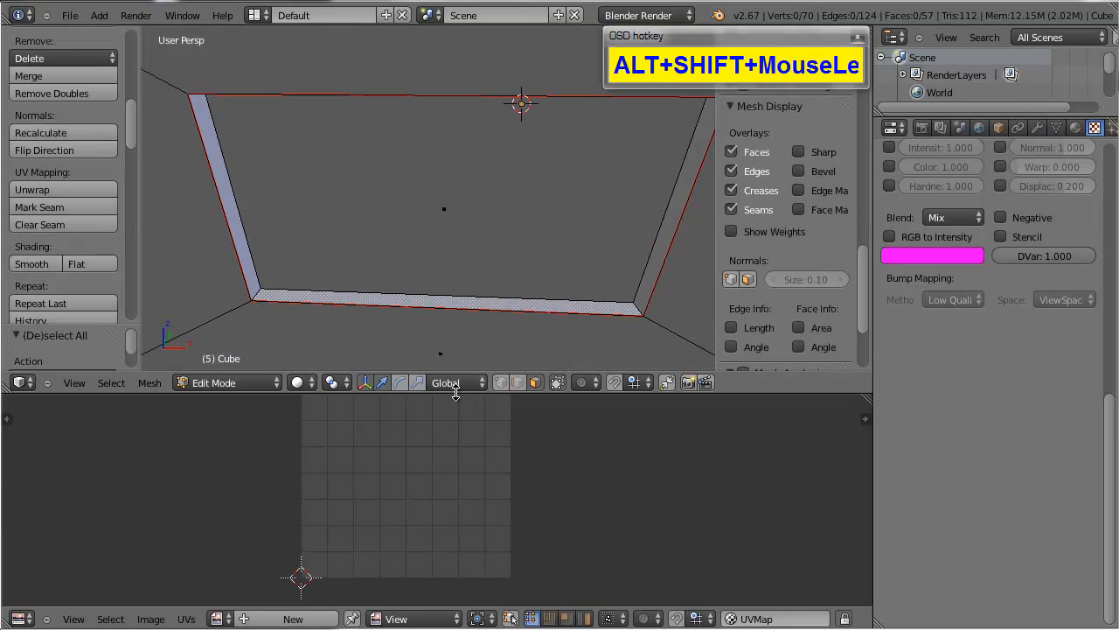
Step: In vertex selection mode, select the short recess edge at one window's lower corner and mark it as a seam
{"action": "left_click", "coordinate": [501, 382]}
{"action": "left_click_drag", "start_coordinate": [255, 301], "coordinate": [237, 189], "text": "alt"}
{"action": "scroll", "coordinate": [260, 175], "scroll_direction": "up", "scroll_amount": 3}
{"action": "key", "text": "ctrl+z"}
{"action": "key", "text": "ctrl+z"}
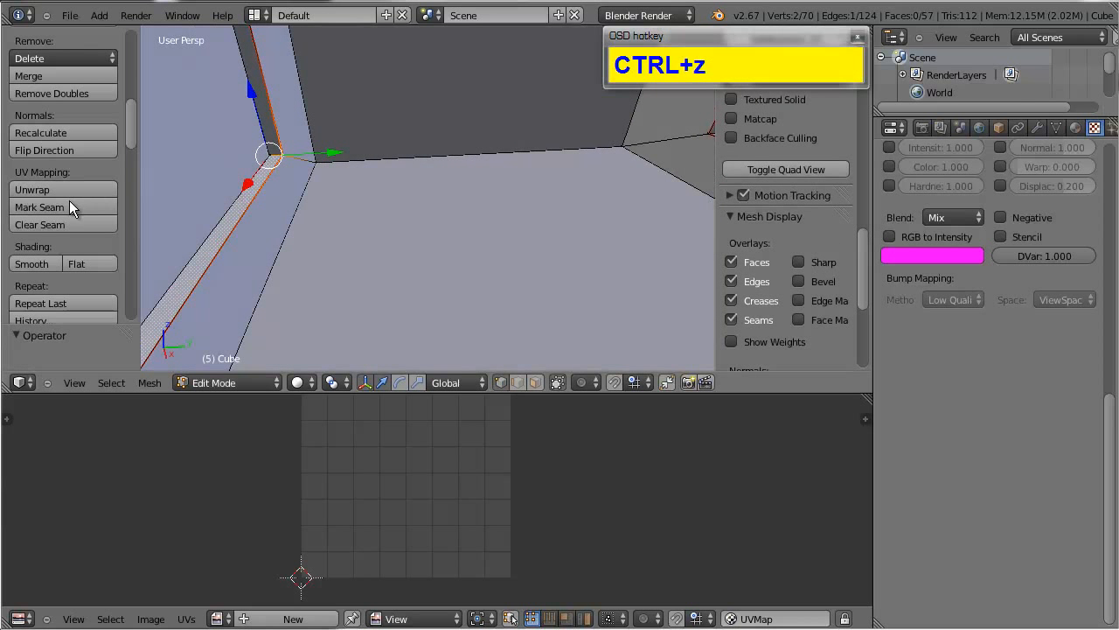
{"action": "left_click", "coordinate": [69, 208]}
Step: Select the short recess edge at another window's lower corner by its two vertices, mark it as a seam, and clear the selection
{"action": "left_click_drag", "start_coordinate": [330, 200], "coordinate": [344, 212], "text": "alt+shift"}
{"action": "scroll", "coordinate": [544, 244], "scroll_direction": "down", "scroll_amount": 1}
{"action": "left_click_drag", "start_coordinate": [543, 242], "coordinate": [429, 267], "text": "alt+shift"}
{"action": "scroll", "coordinate": [518, 250], "scroll_direction": "up", "scroll_amount": 1}
{"action": "left_click_drag", "start_coordinate": [534, 243], "coordinate": [328, 344], "text": "alt+shift"}
{"action": "scroll", "coordinate": [356, 319], "scroll_direction": "up", "scroll_amount": 1}
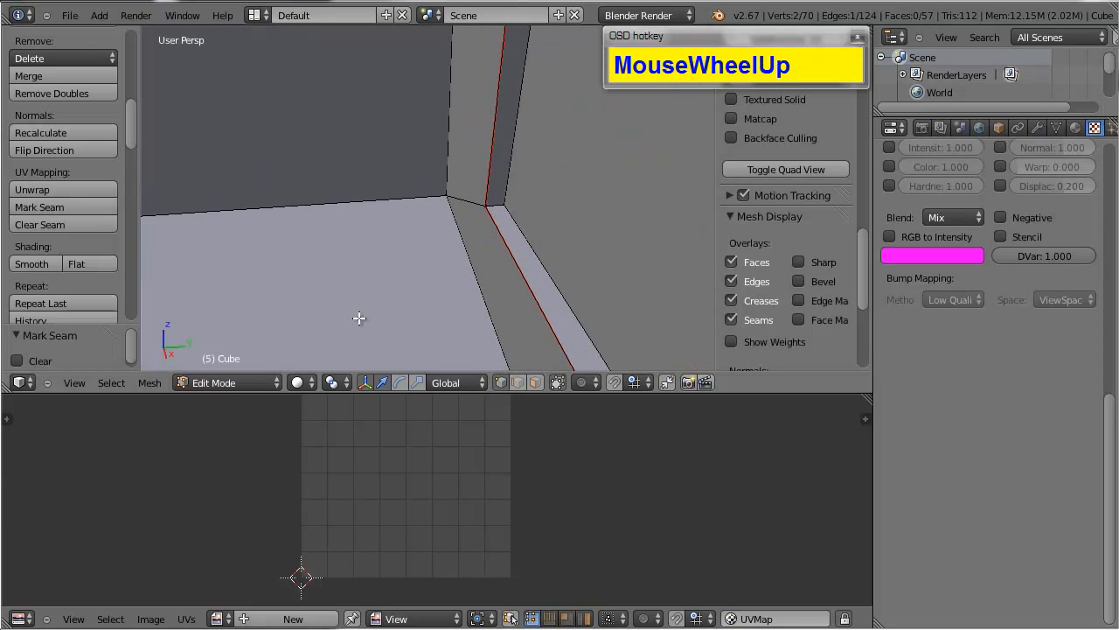
{"action": "scroll", "coordinate": [363, 316], "scroll_direction": "up", "scroll_amount": 1}
{"action": "right_click", "coordinate": [503, 210]}
{"action": "left_click_drag", "start_coordinate": [548, 245], "coordinate": [385, 240], "text": "alt"}
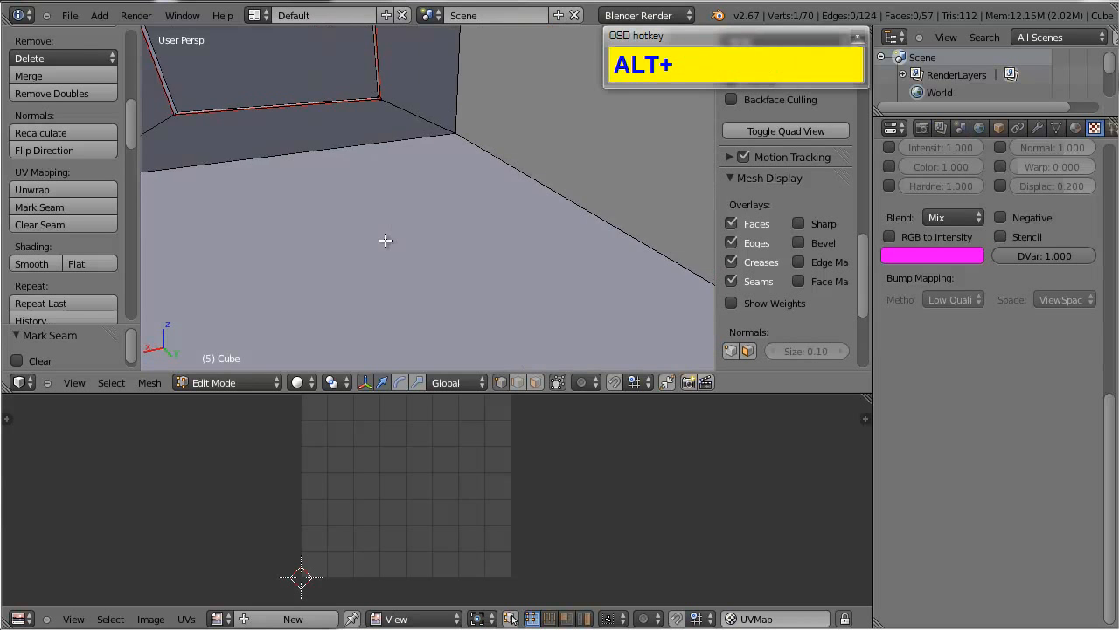
{"action": "scroll", "coordinate": [403, 277], "scroll_direction": "down", "scroll_amount": 3}
{"action": "left_click_drag", "start_coordinate": [408, 284], "coordinate": [505, 239], "text": "alt+shift"}
{"action": "right_click", "coordinate": [483, 237], "text": "shift"}
{"action": "scroll", "coordinate": [505, 239], "scroll_direction": "up", "scroll_amount": 1}
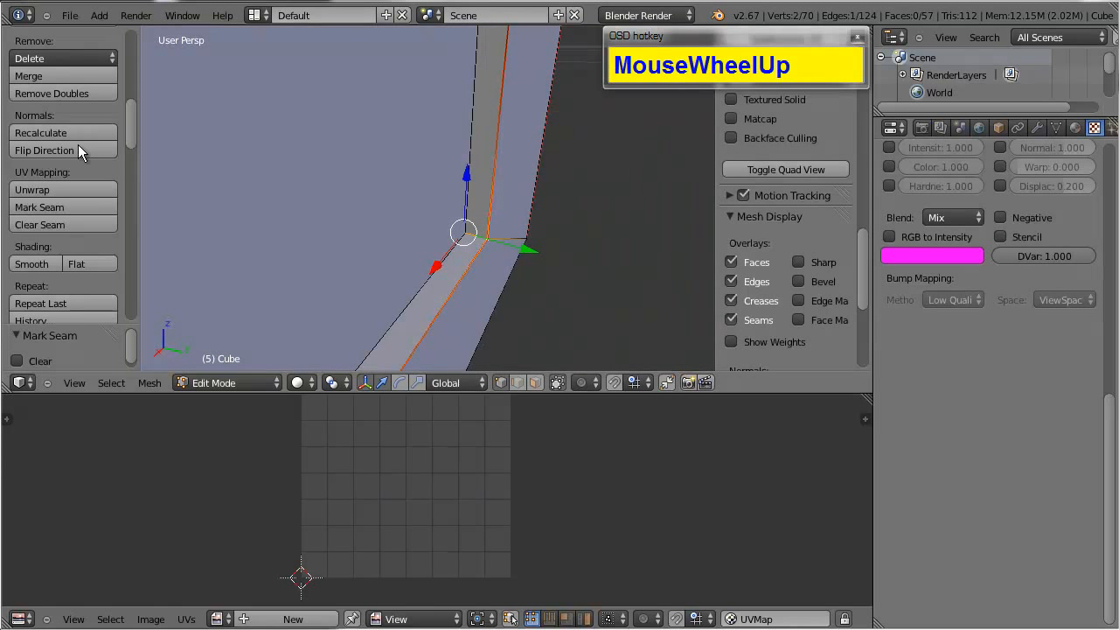
{"action": "left_click", "coordinate": [61, 205]}
{"action": "scroll", "coordinate": [570, 232], "scroll_direction": "up", "scroll_amount": 1}
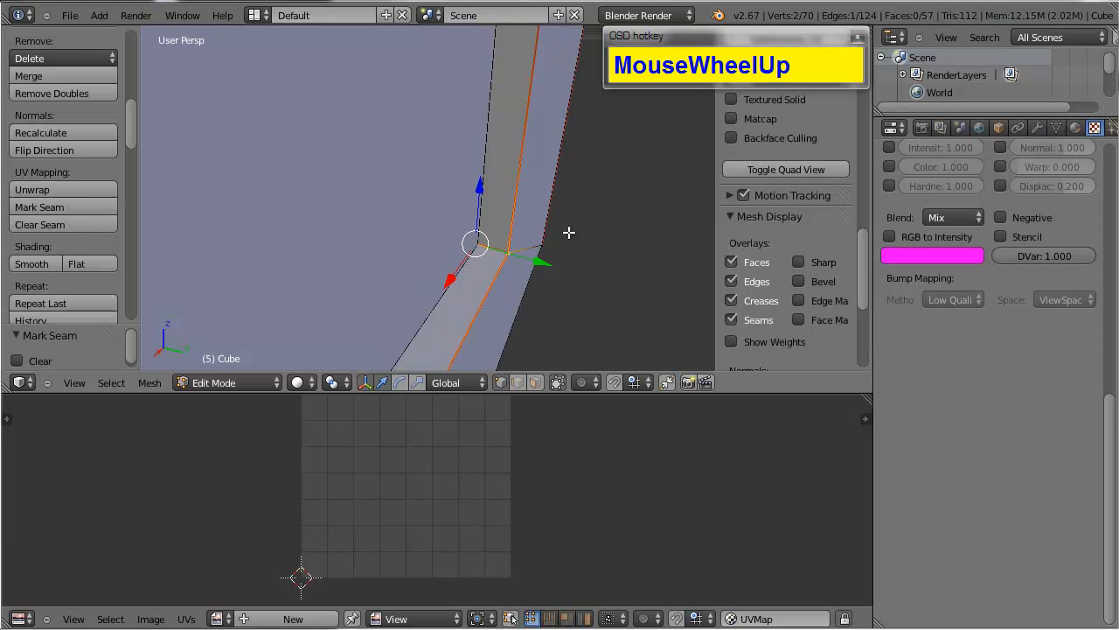
{"action": "key", "text": "a"}
Step: Select the entire house mesh and unwrap it with the current seams
{"action": "scroll", "coordinate": [568, 231], "scroll_direction": "down", "scroll_amount": 4}
{"action": "left_click_drag", "start_coordinate": [463, 240], "coordinate": [436, 249], "text": "alt"}
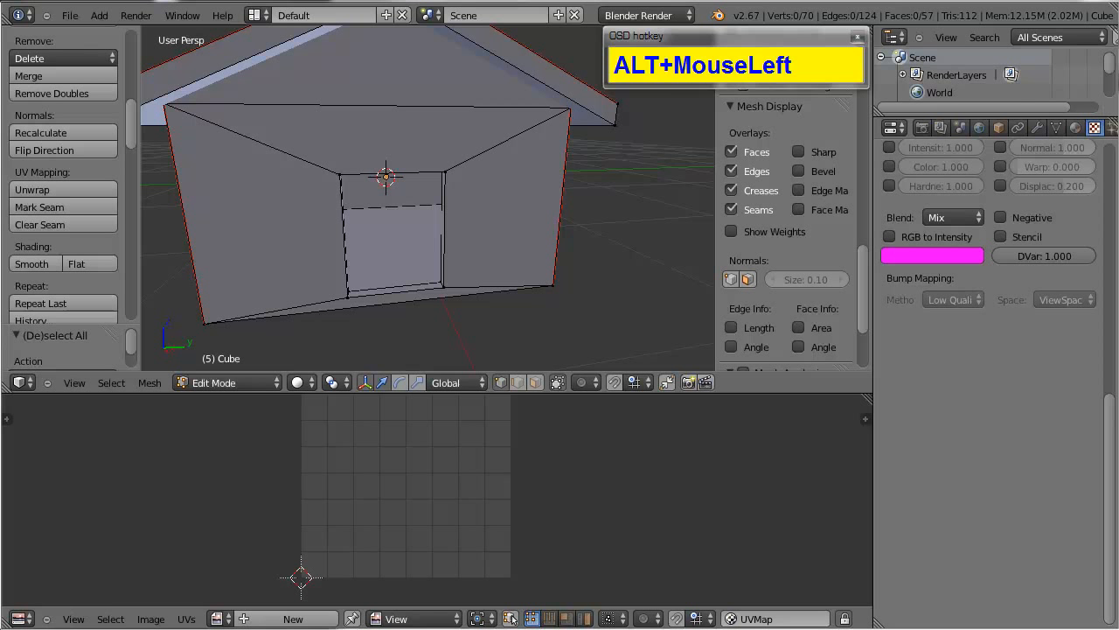
{"action": "left_click", "coordinate": [511, 307], "text": "alt"}
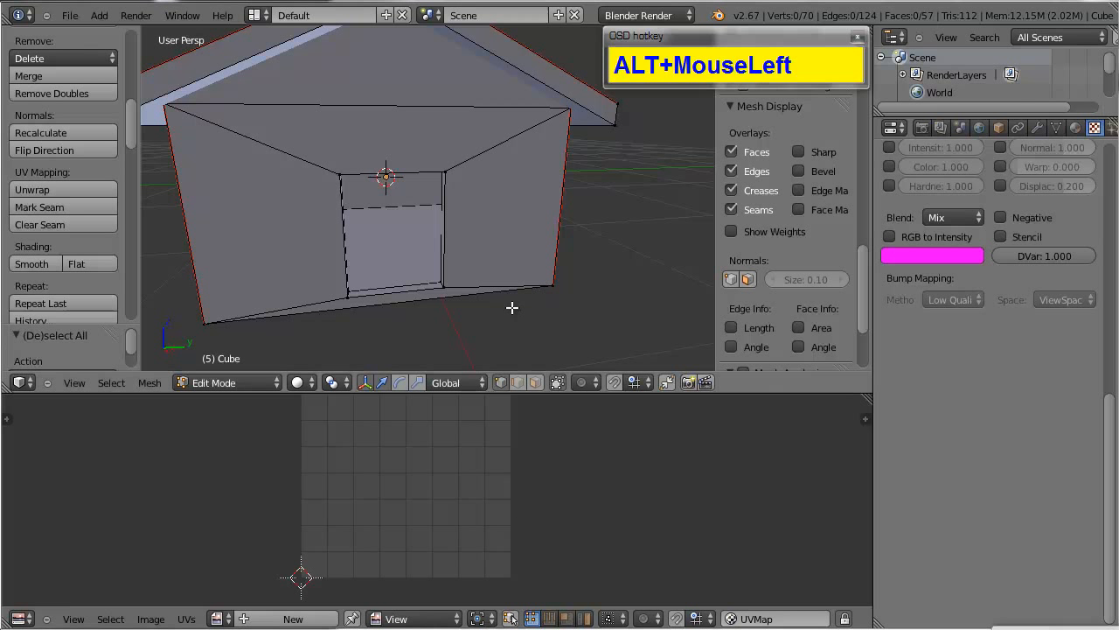
{"action": "left_click_drag", "start_coordinate": [483, 300], "coordinate": [348, 244], "text": "alt"}
{"action": "left_click_drag", "start_coordinate": [348, 245], "coordinate": [517, 335], "text": "alt+shift"}
{"action": "left_click_drag", "start_coordinate": [440, 273], "coordinate": [370, 283], "text": "alt"}
{"action": "scroll", "coordinate": [443, 309], "scroll_direction": "down", "scroll_amount": 3}
{"action": "scroll", "coordinate": [438, 302], "scroll_direction": "up", "scroll_amount": 4}
{"action": "scroll", "coordinate": [432, 275], "scroll_direction": "down", "scroll_amount": 5}
{"action": "scroll", "coordinate": [437, 239], "scroll_direction": "up", "scroll_amount": 3}
{"action": "key", "text": "a"}
{"action": "key", "text": "a"}
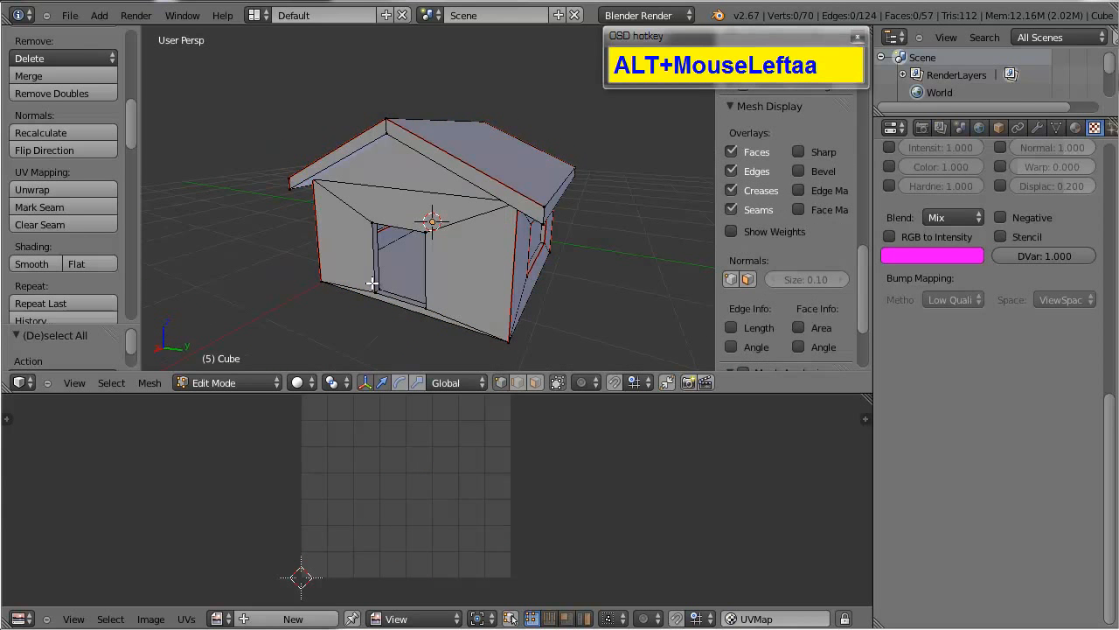
{"action": "key", "text": "a"}
{"action": "key", "text": "u"}
{"action": "left_click", "coordinate": [372, 282]}
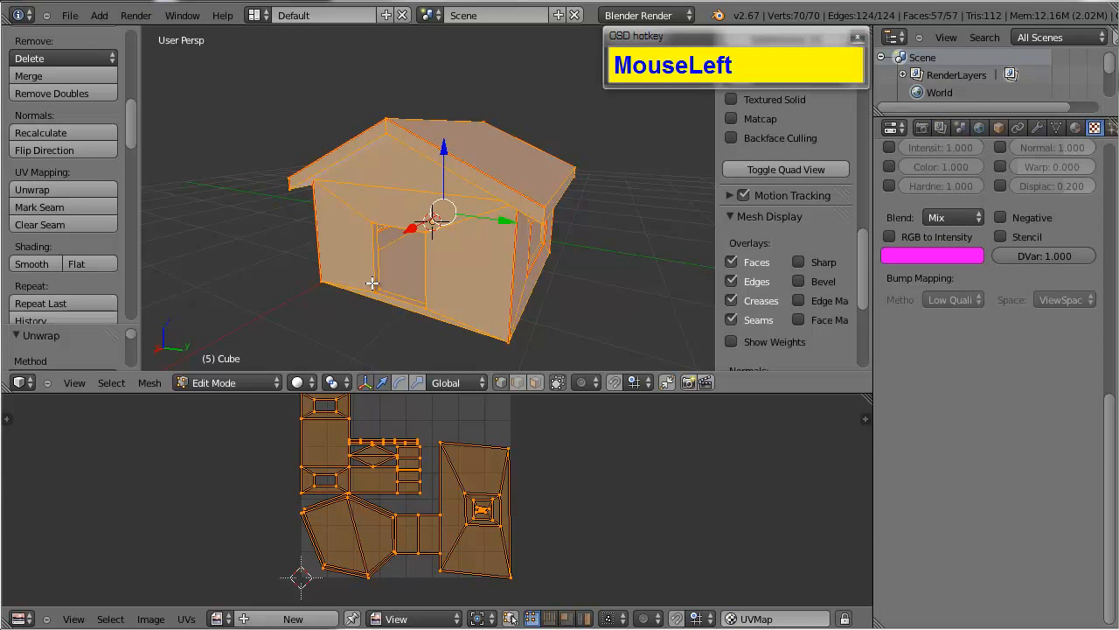
Step: Select the four outer corner vertices of the front doorway and mark the edges between them as seams
{"action": "scroll", "coordinate": [404, 297], "scroll_direction": "up", "scroll_amount": 2}
{"action": "left_click_drag", "start_coordinate": [405, 297], "coordinate": [432, 219], "text": "alt"}
{"action": "scroll", "coordinate": [449, 170], "scroll_direction": "up", "scroll_amount": 3}
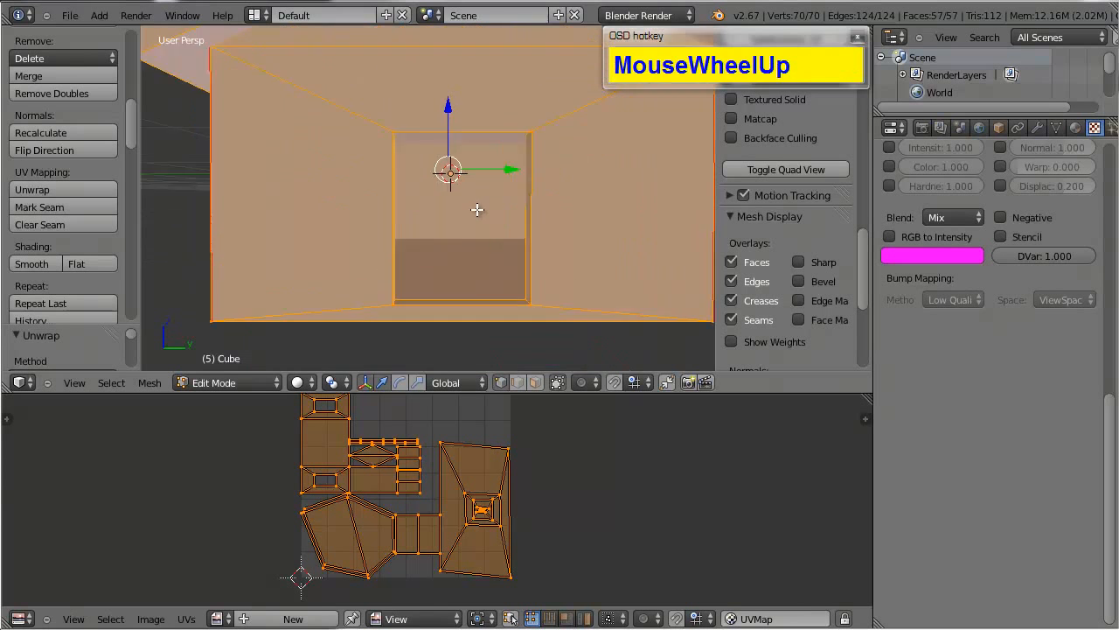
{"action": "left_click_drag", "start_coordinate": [450, 170], "coordinate": [501, 202], "text": "alt"}
{"action": "scroll", "coordinate": [452, 225], "scroll_direction": "down", "scroll_amount": 2}
{"action": "scroll", "coordinate": [501, 202], "scroll_direction": "up", "scroll_amount": 2}
{"action": "right_click", "coordinate": [563, 89]}
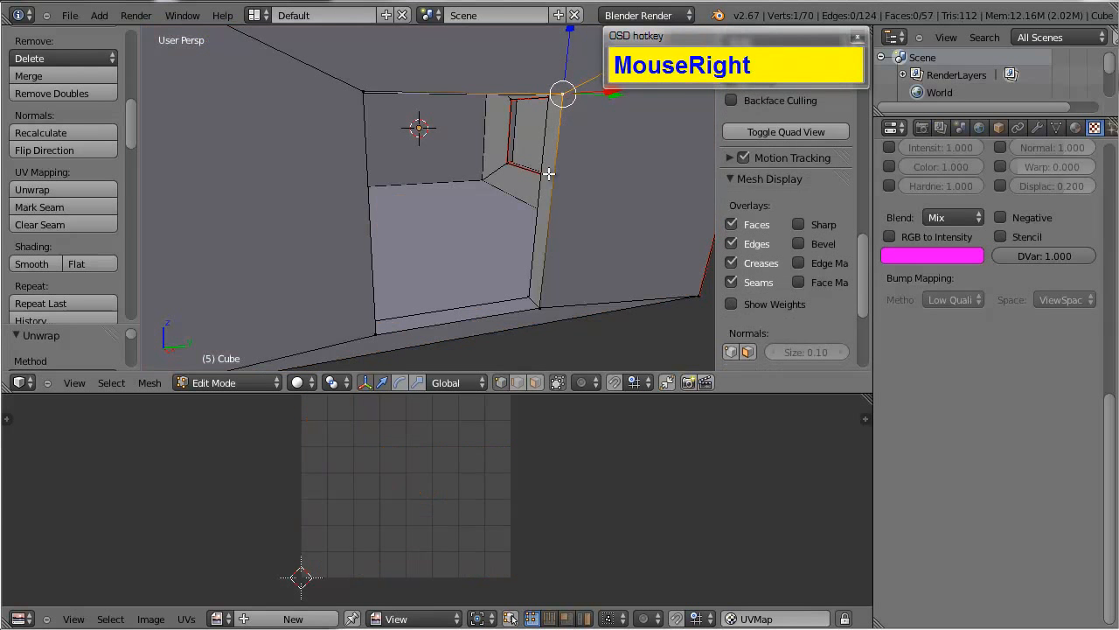
{"action": "left_click_drag", "start_coordinate": [552, 172], "coordinate": [505, 191], "text": "alt"}
{"action": "right_click", "coordinate": [495, 331], "text": "shift"}
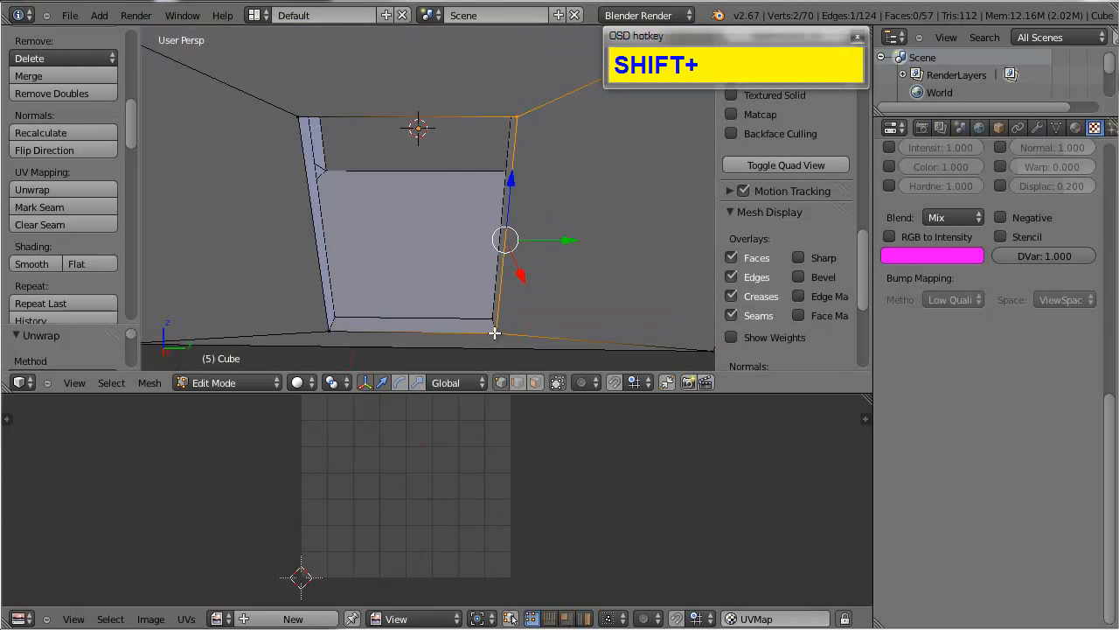
{"action": "right_click", "coordinate": [317, 331], "text": "shift"}
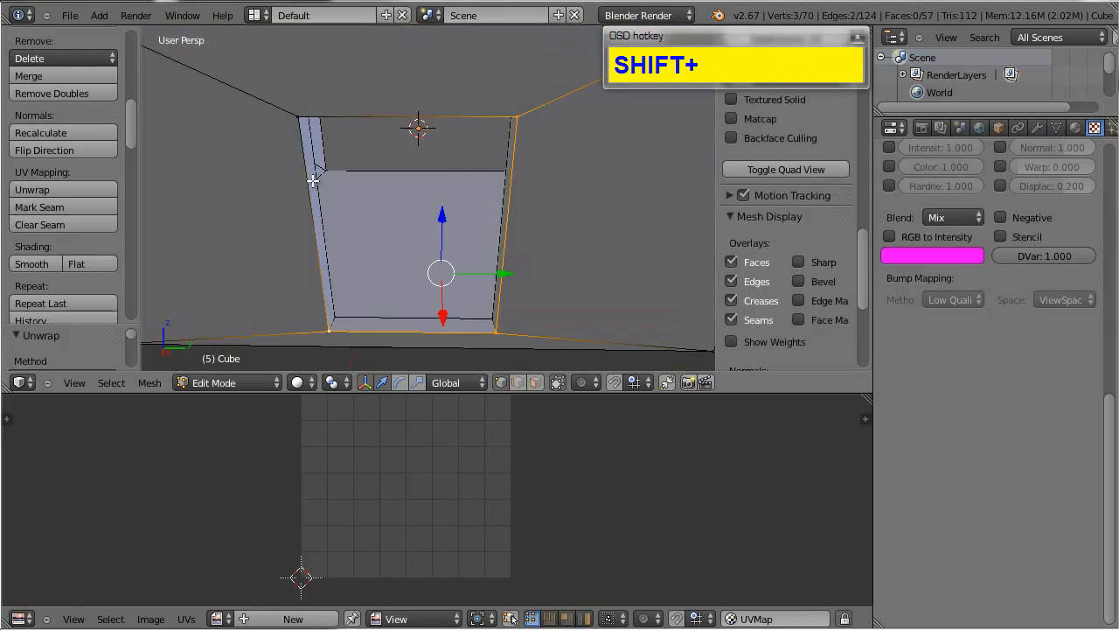
{"action": "key", "text": "ctrl+z"}
{"action": "right_click", "coordinate": [281, 117], "text": "shift"}
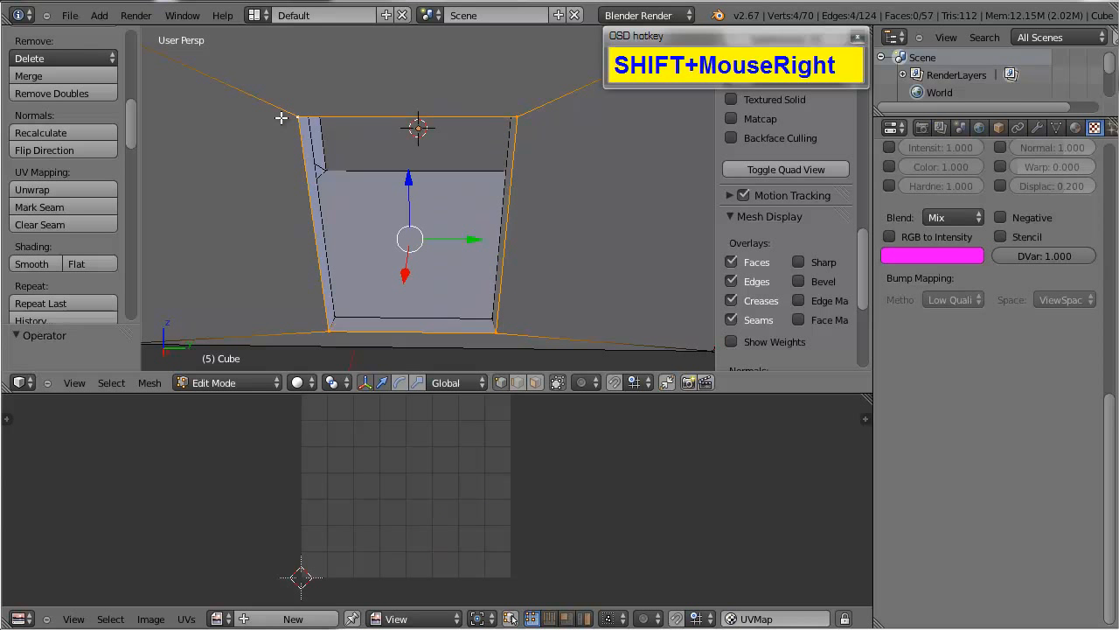
{"action": "left_click", "coordinate": [66, 208]}
Step: From inside the house, select the doorway's four inner corner vertices and mark the edges between them as seams
{"action": "left_click_drag", "start_coordinate": [643, 359], "coordinate": [622, 320], "text": "alt"}
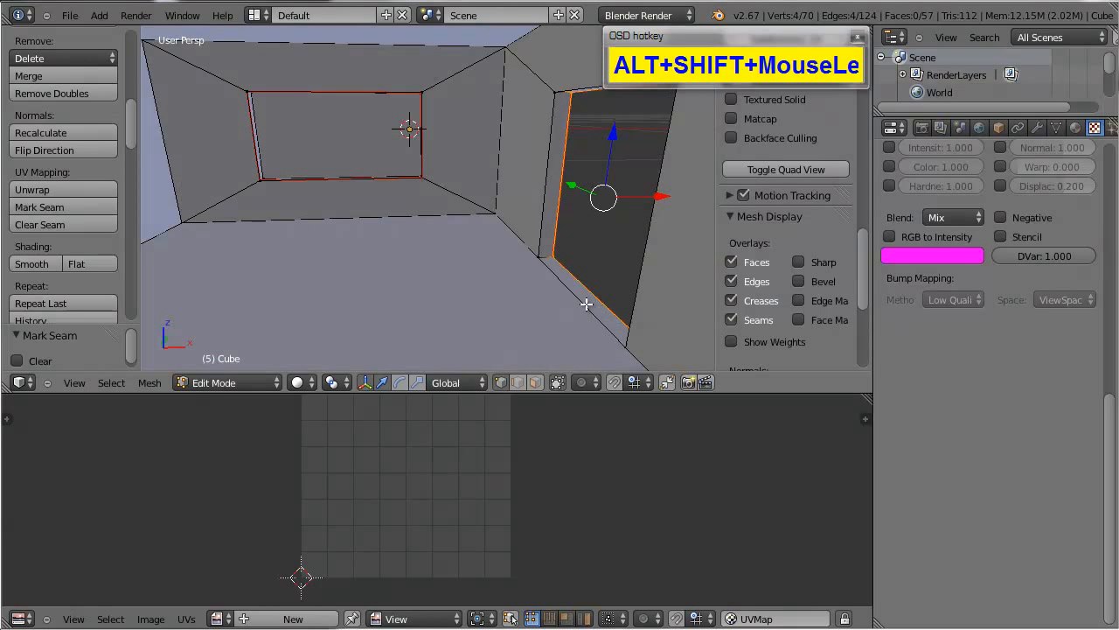
{"action": "right_click", "coordinate": [562, 272]}
{"action": "right_click", "coordinate": [535, 257]}
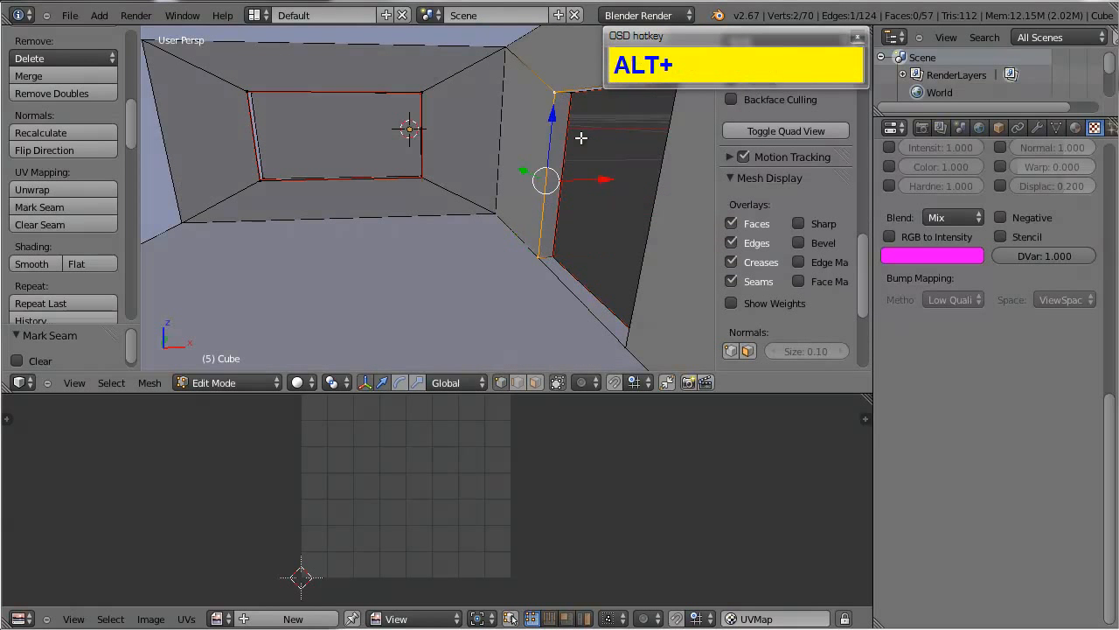
{"action": "left_click_drag", "start_coordinate": [581, 137], "coordinate": [539, 167], "text": "alt+shift"}
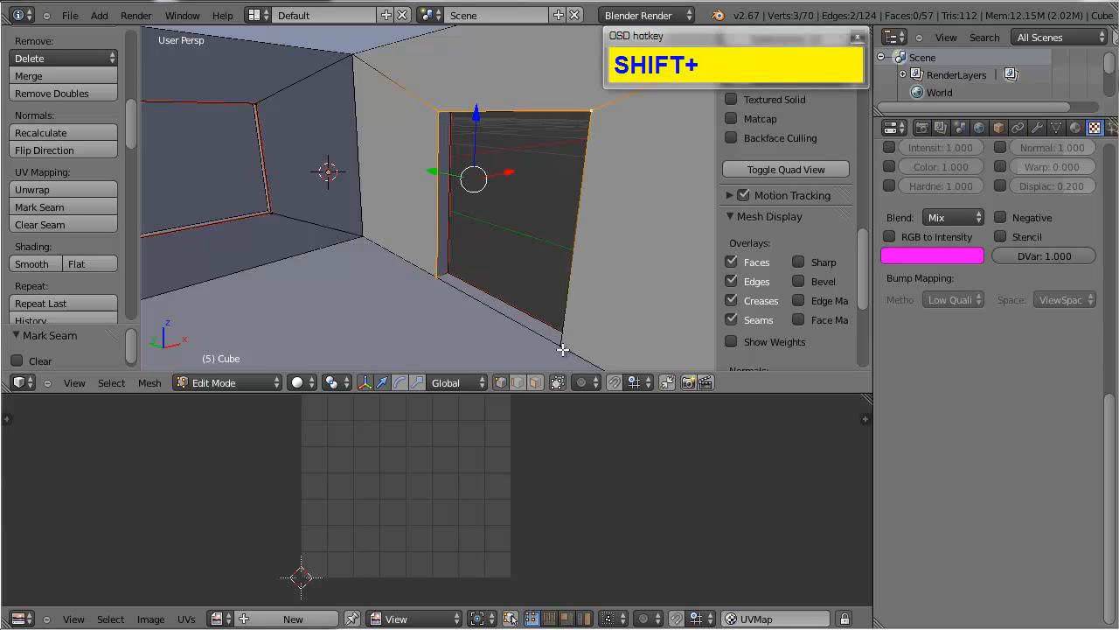
{"action": "key", "text": "ctrl+z"}
{"action": "left_click_drag", "start_coordinate": [562, 349], "coordinate": [499, 324], "text": "alt"}
{"action": "scroll", "coordinate": [487, 325], "scroll_direction": "up", "scroll_amount": 2}
{"action": "scroll", "coordinate": [486, 324], "scroll_direction": "down", "scroll_amount": 1}
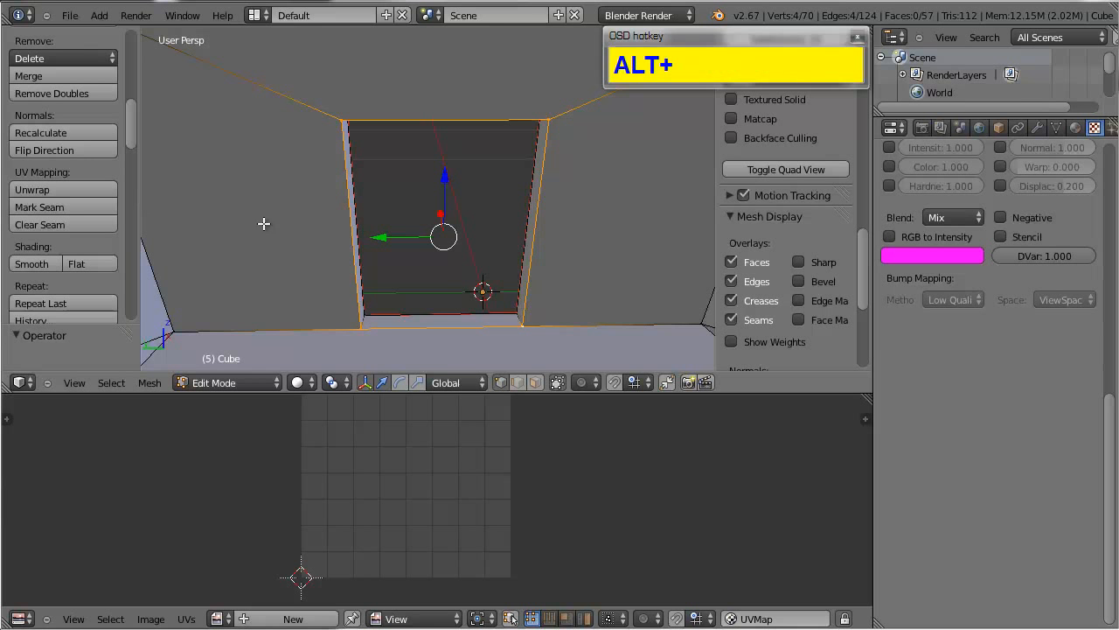
{"action": "left_click_drag", "start_coordinate": [263, 224], "coordinate": [390, 230], "text": "alt"}
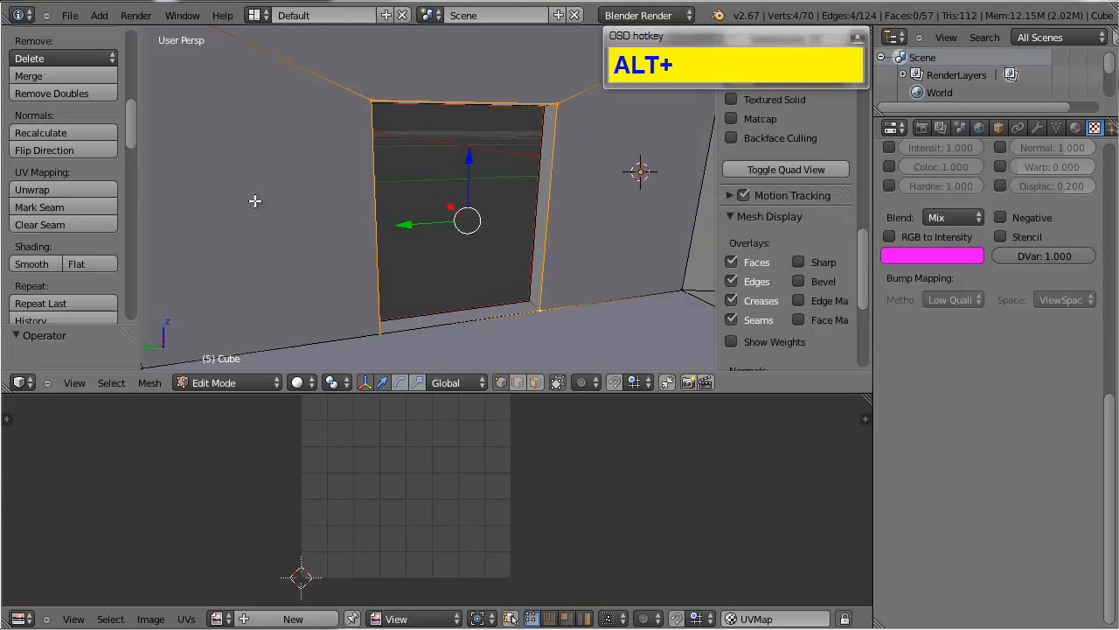
{"action": "left_click", "coordinate": [17, 207]}
Step: Select the short edge joining the inner and outer doorway frames at a lower corner and mark it as a seam
{"action": "left_click_drag", "start_coordinate": [542, 207], "coordinate": [545, 287], "text": "alt"}
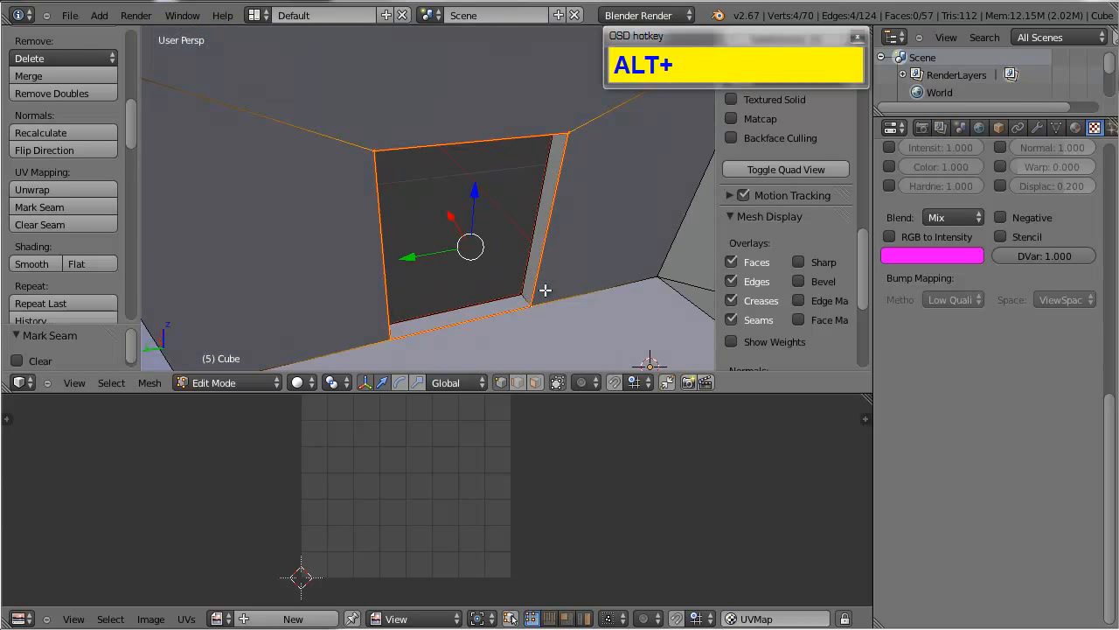
{"action": "right_click", "coordinate": [531, 306]}
{"action": "right_click", "coordinate": [520, 290], "text": "shift"}
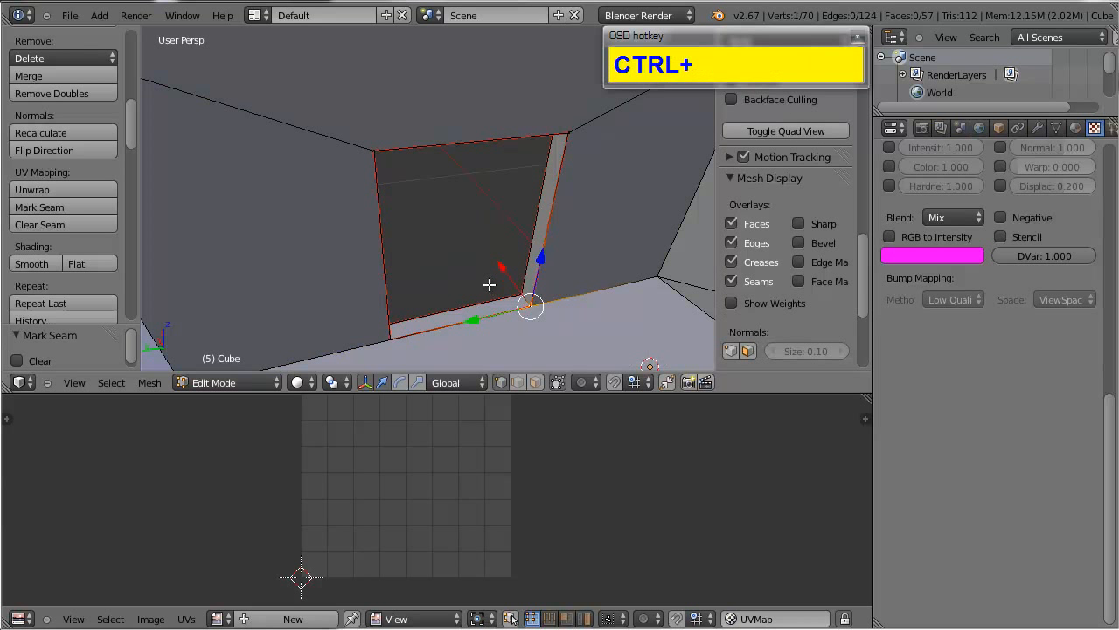
{"action": "key", "text": "ctrl+z"}
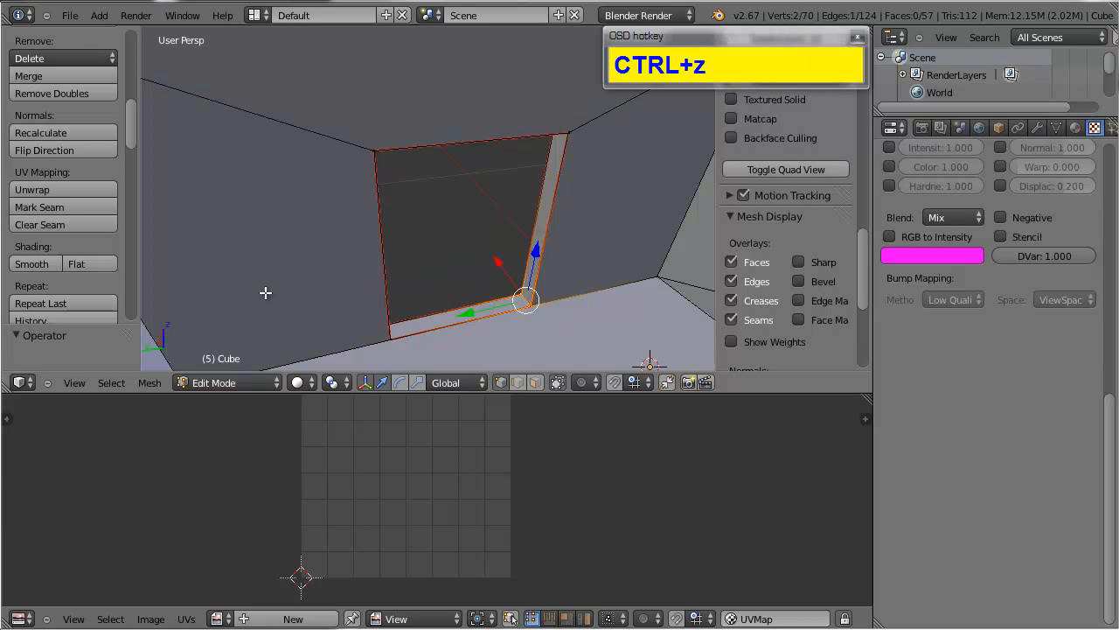
{"action": "left_click", "coordinate": [36, 208]}
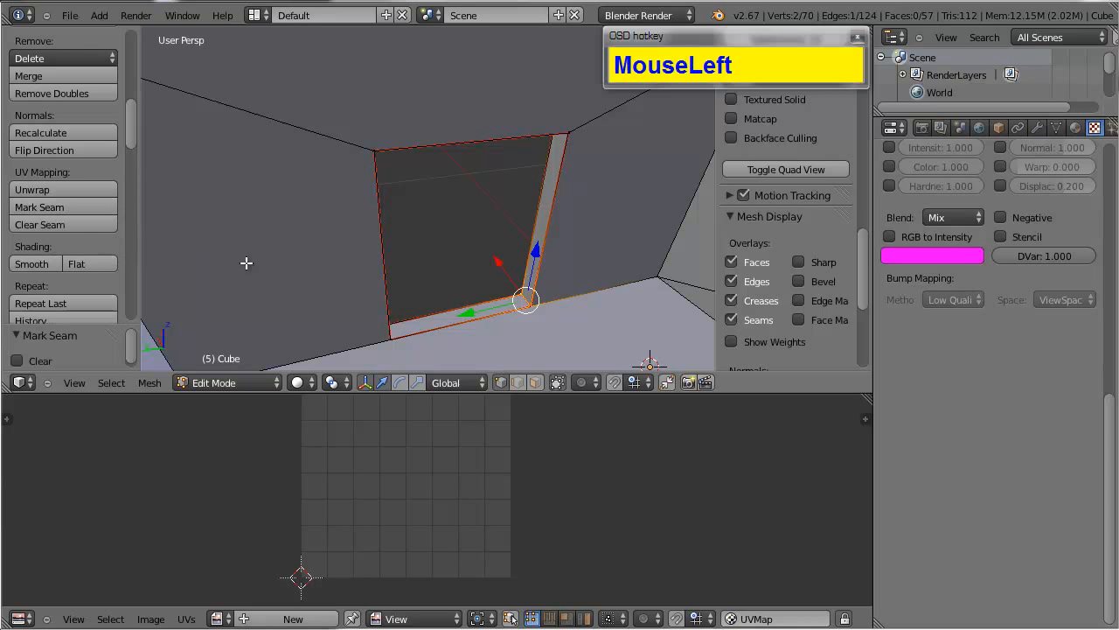
Step: Select the whole mesh again and unwrap it with the added doorway seams
{"action": "key", "text": "a"}
{"action": "key", "text": "a"}
{"action": "left_click_drag", "start_coordinate": [424, 281], "coordinate": [702, 250], "text": "alt"}
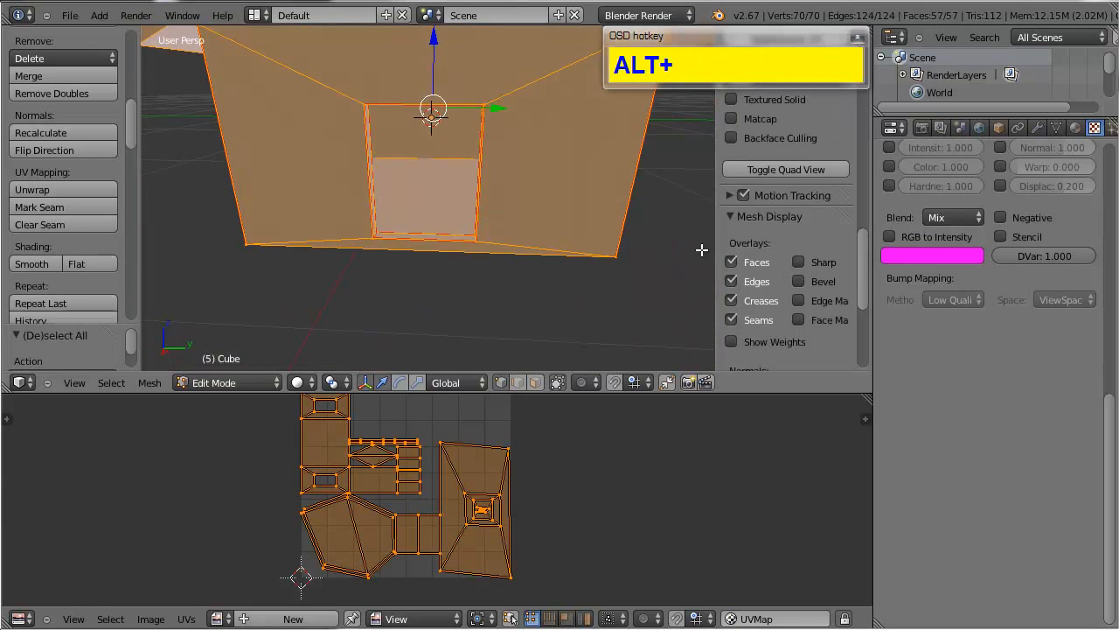
{"action": "left_click_drag", "start_coordinate": [486, 253], "coordinate": [496, 281], "text": "alt+shift"}
{"action": "scroll", "coordinate": [484, 285], "scroll_direction": "down", "scroll_amount": 2}
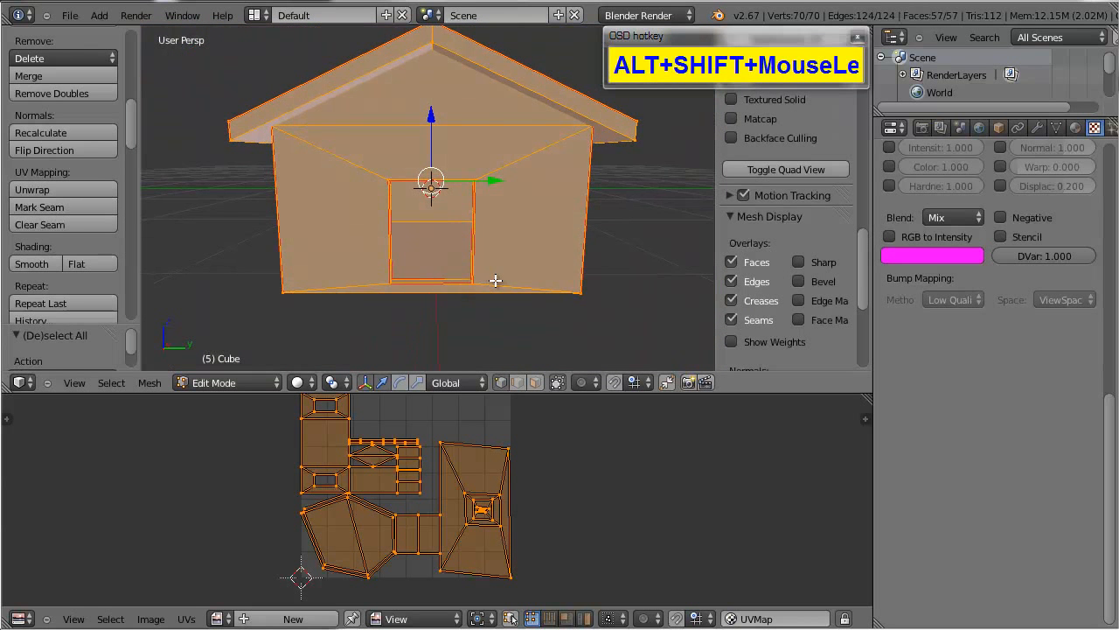
{"action": "key", "text": "u"}
{"action": "left_click", "coordinate": [495, 281]}
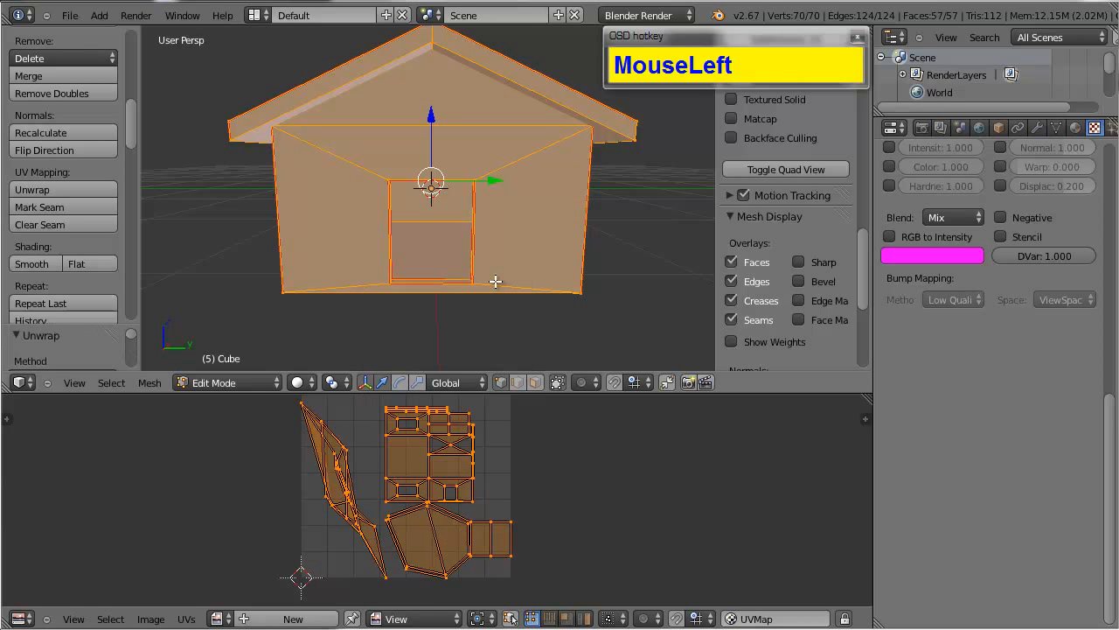
Step: Examine the wall, window and doorway islands in the new UV layout
{"action": "scroll", "coordinate": [510, 440], "scroll_direction": "up", "scroll_amount": 2}
{"action": "scroll", "coordinate": [461, 531], "scroll_direction": "up", "scroll_amount": 3}
{"action": "mouse_move", "coordinate": [510, 440]}
{"action": "left_mouse_down", "text": "alt+shift"}
{"action": "mouse_move", "coordinate": [461, 531]}
{"action": "mouse_move", "coordinate": [516, 472]}
{"action": "mouse_move", "coordinate": [513, 430]}
{"action": "left_mouse_up", "text": "alt+shift"}
{"action": "scroll", "coordinate": [490, 500], "scroll_direction": "down", "scroll_amount": 3}
{"action": "scroll", "coordinate": [512, 447], "scroll_direction": "up", "scroll_amount": 3}
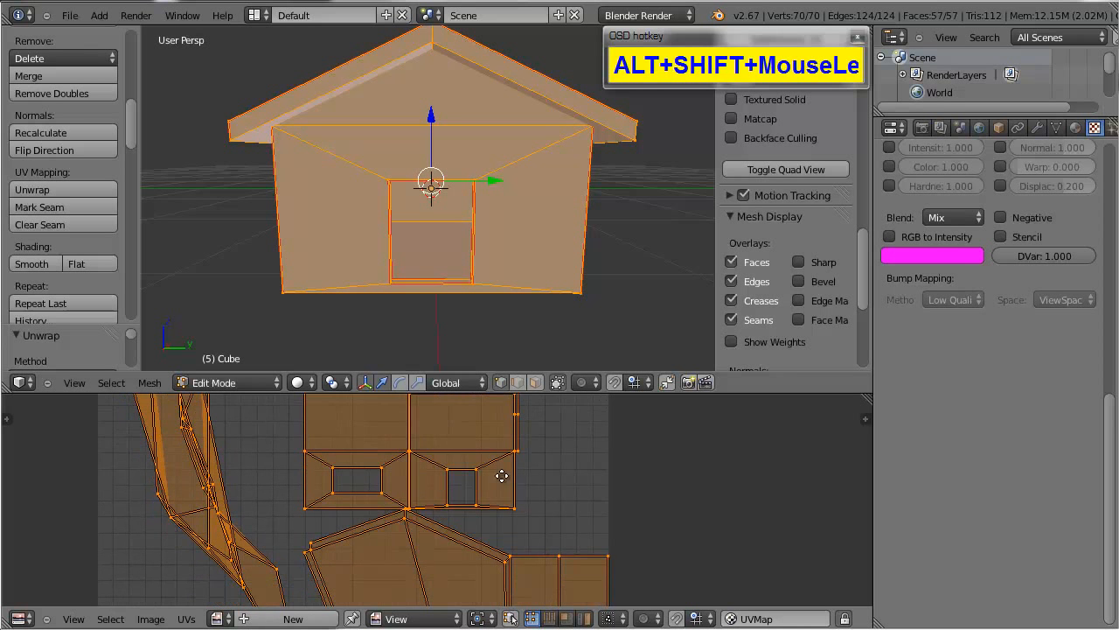
{"action": "scroll", "coordinate": [498, 468], "scroll_direction": "down", "scroll_amount": 1}
{"action": "left_click_drag", "start_coordinate": [426, 517], "coordinate": [481, 516], "text": "alt+shift"}
Step: Clear the UV selection and try to locate the large polygonal island's middle edge on the house by selecting it
{"action": "key", "text": "a"}
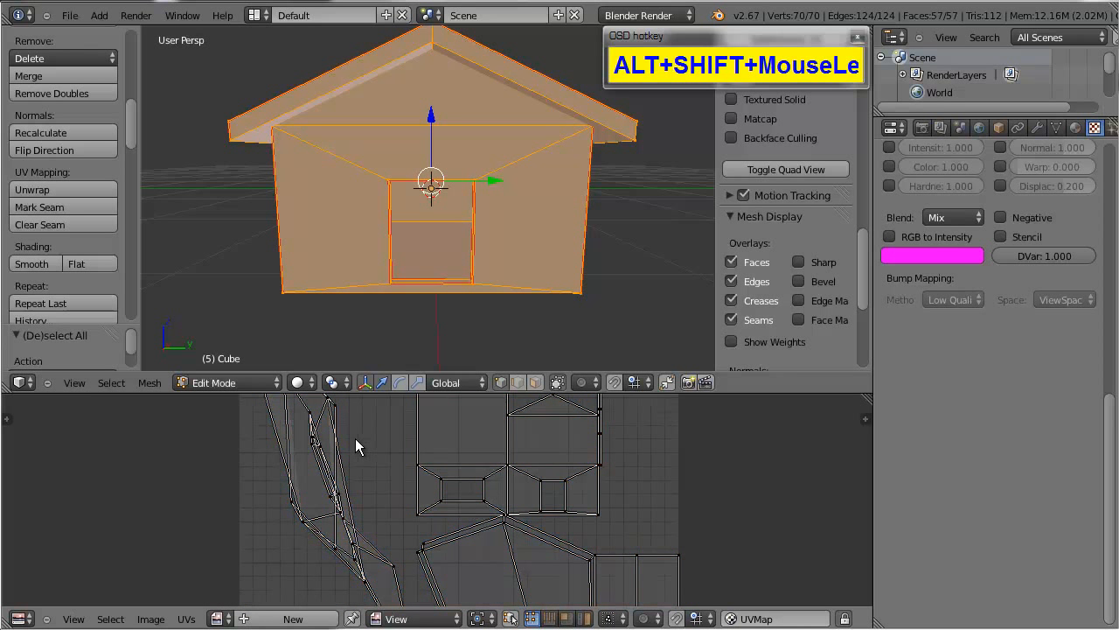
{"action": "scroll", "coordinate": [356, 441], "scroll_direction": "down", "scroll_amount": 3}
{"action": "left_click_drag", "start_coordinate": [379, 463], "coordinate": [361, 467], "text": "alt"}
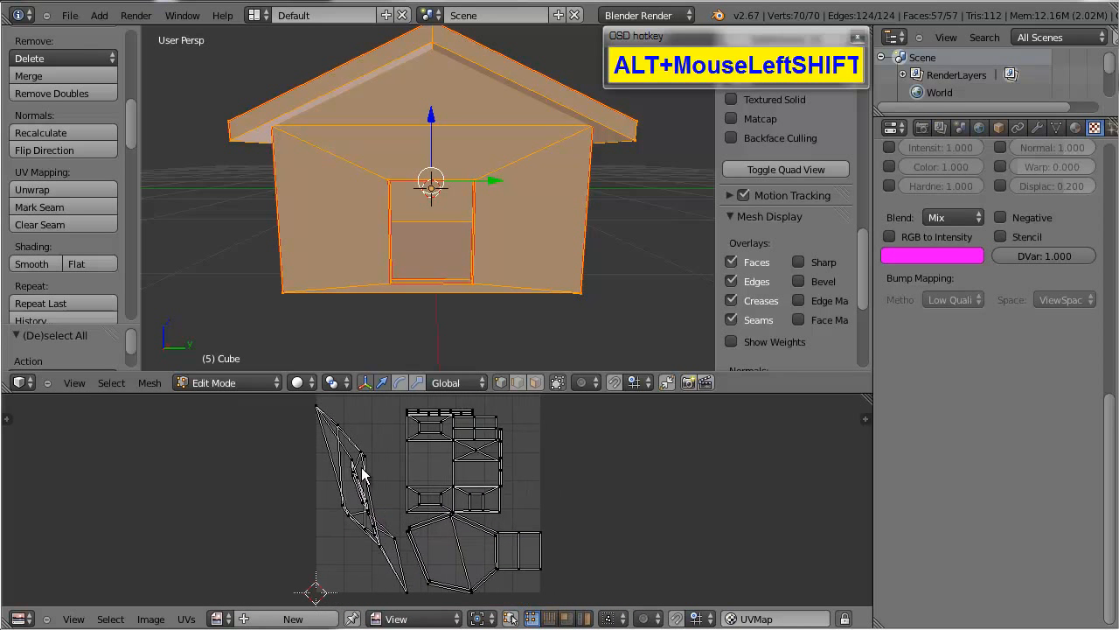
{"action": "right_click", "coordinate": [457, 531]}
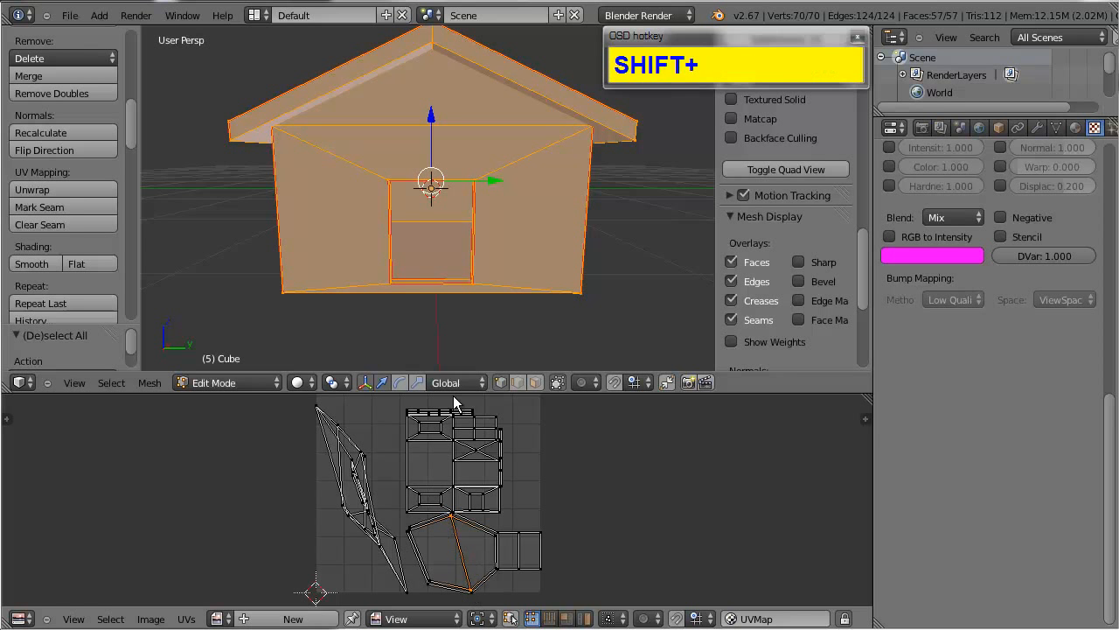
{"action": "left_click_drag", "start_coordinate": [428, 289], "coordinate": [280, 282], "text": "alt"}
{"action": "scroll", "coordinate": [449, 265], "scroll_direction": "down", "scroll_amount": 3}
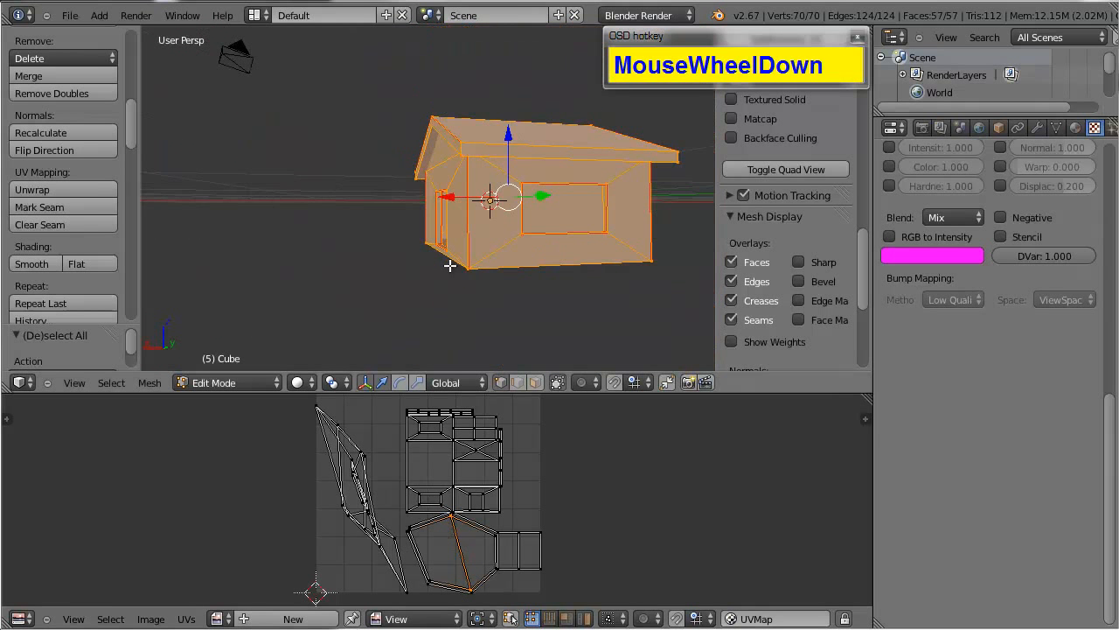
{"action": "key", "text": "a"}
{"action": "left_click_drag", "start_coordinate": [469, 340], "coordinate": [501, 271], "text": "alt+shift"}
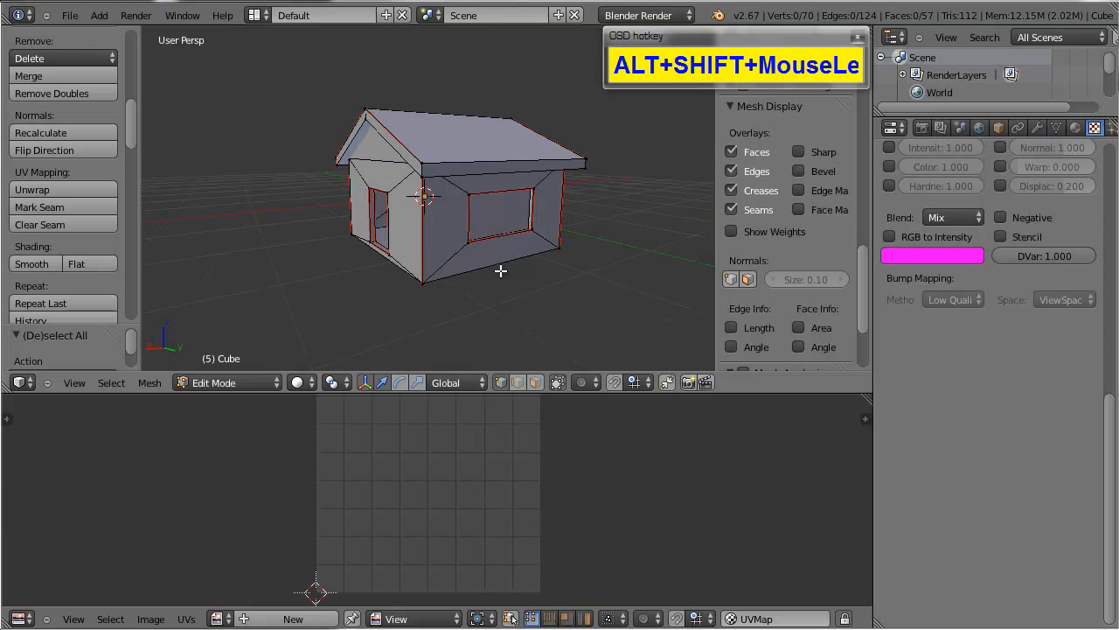
{"action": "key", "text": "a"}
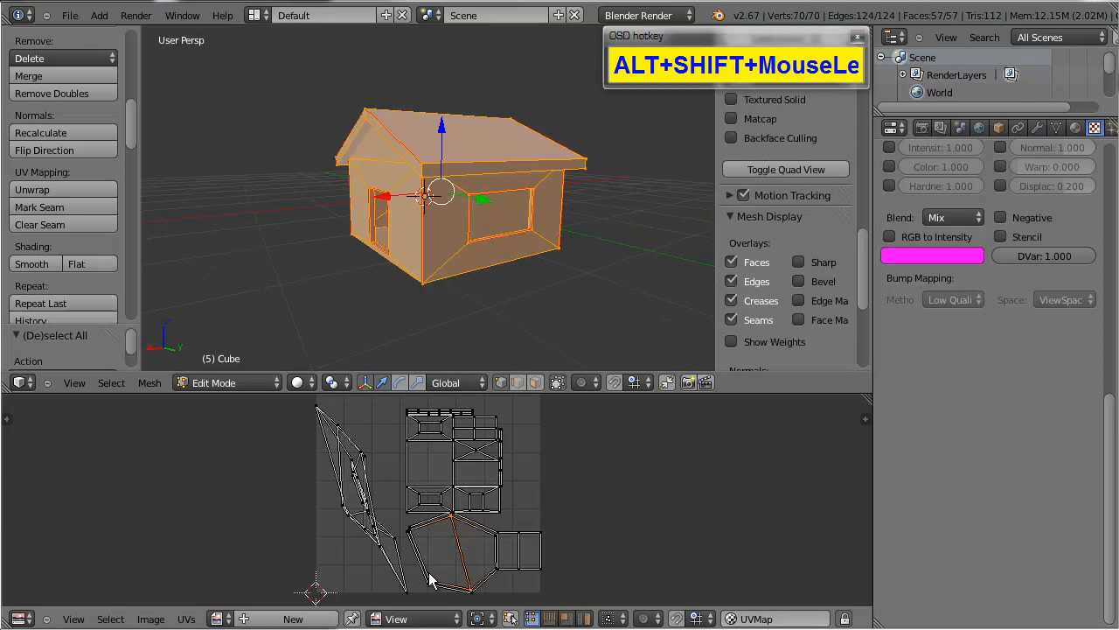
Step: Turn on UV and mesh selection sync, clear the selection, and select the polygonal island's middle edge to locate it on the house
{"action": "left_click", "coordinate": [509, 618]}
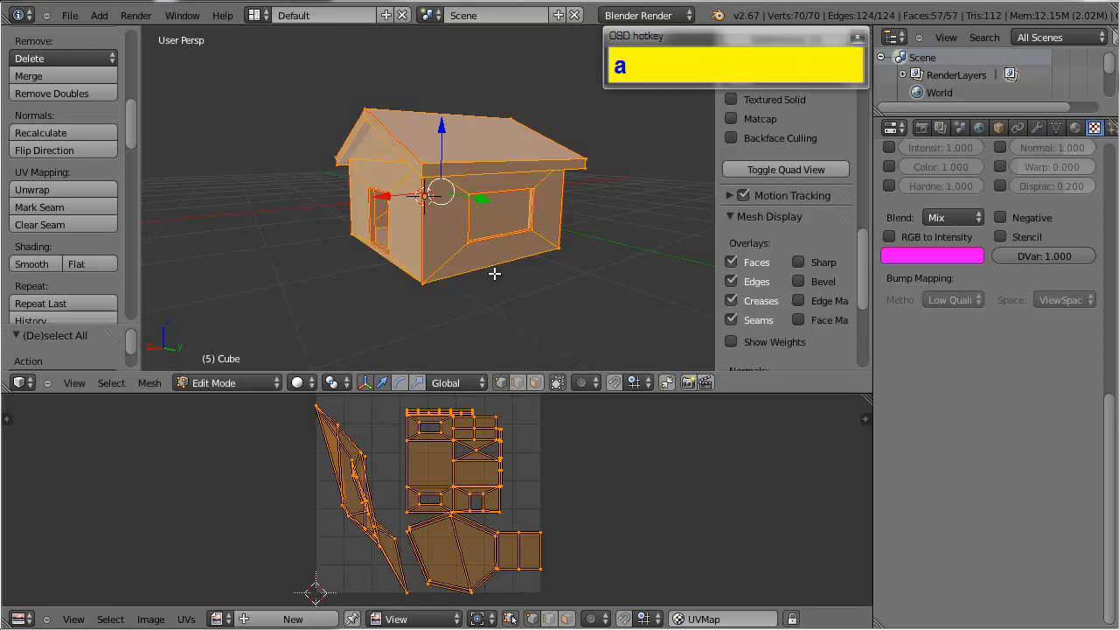
{"action": "key", "text": "a"}
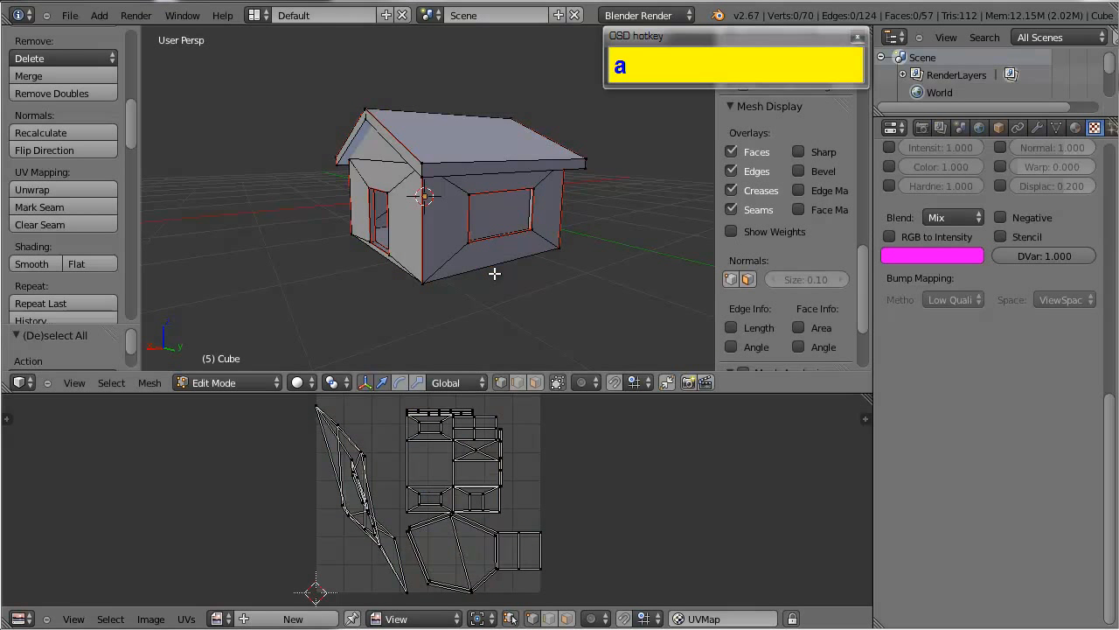
{"action": "right_click", "coordinate": [452, 525]}
{"action": "right_click", "coordinate": [472, 593], "text": "shift"}
{"action": "left_click_drag", "start_coordinate": [370, 237], "coordinate": [496, 232], "text": "alt"}
{"action": "scroll", "coordinate": [479, 184], "scroll_direction": "up", "scroll_amount": 3}
{"action": "left_click_drag", "start_coordinate": [496, 233], "coordinate": [497, 285], "text": "alt"}
{"action": "scroll", "coordinate": [463, 557], "scroll_direction": "up", "scroll_amount": 3}
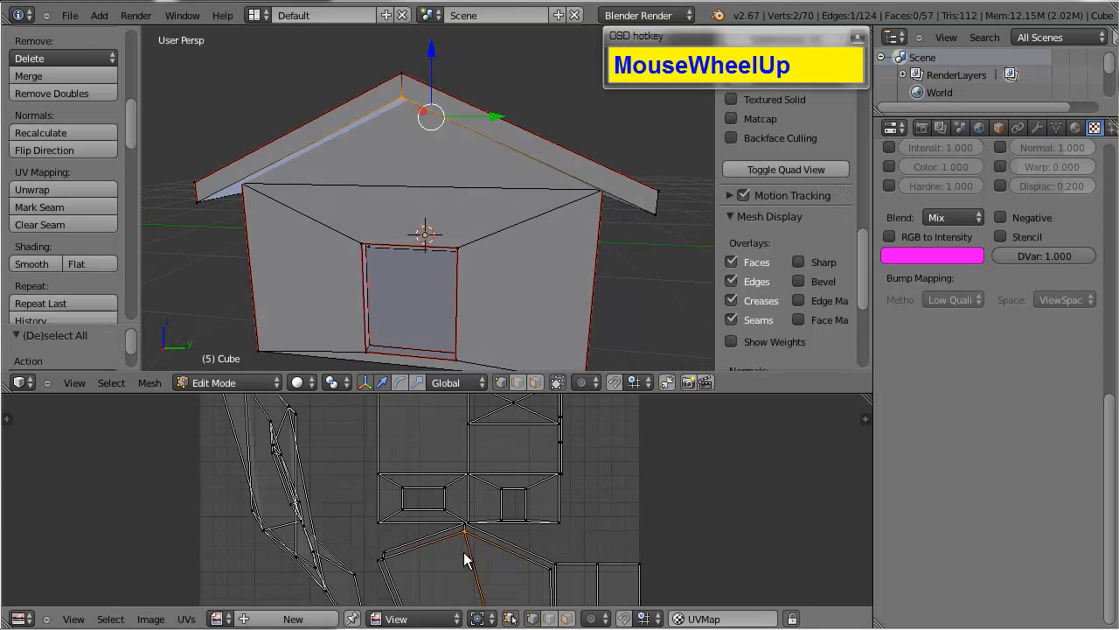
Step: Select the four corner vertices of the large polygonal island's wider half to locate that face on the house
{"action": "left_click_drag", "start_coordinate": [469, 570], "coordinate": [434, 489], "text": "alt+shift"}
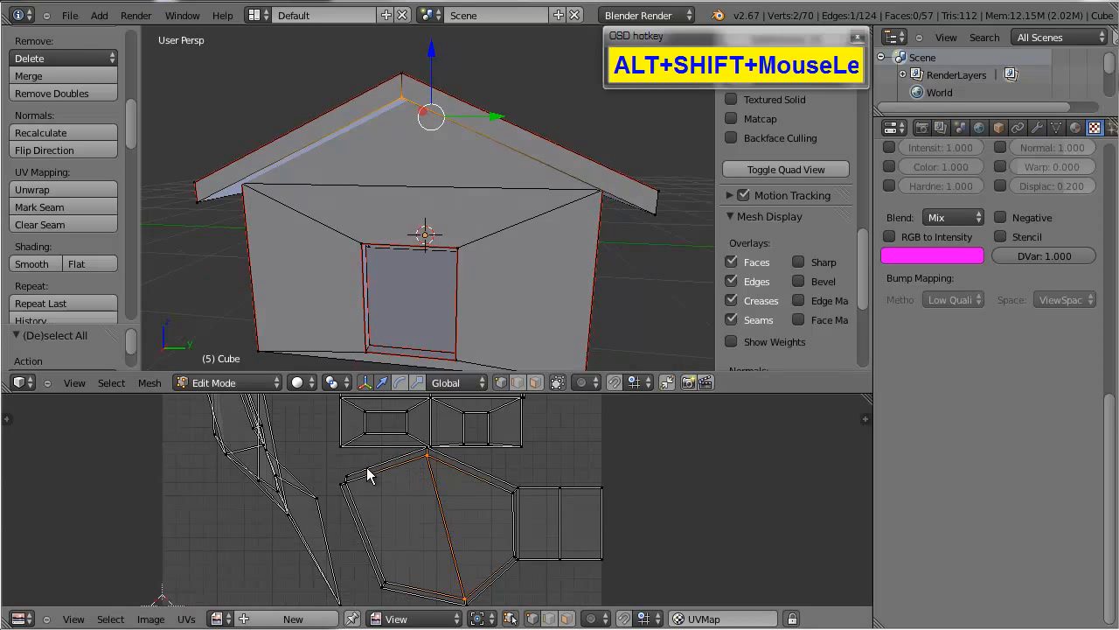
{"action": "right_click", "coordinate": [350, 490]}
{"action": "right_click", "coordinate": [385, 581], "text": "shift"}
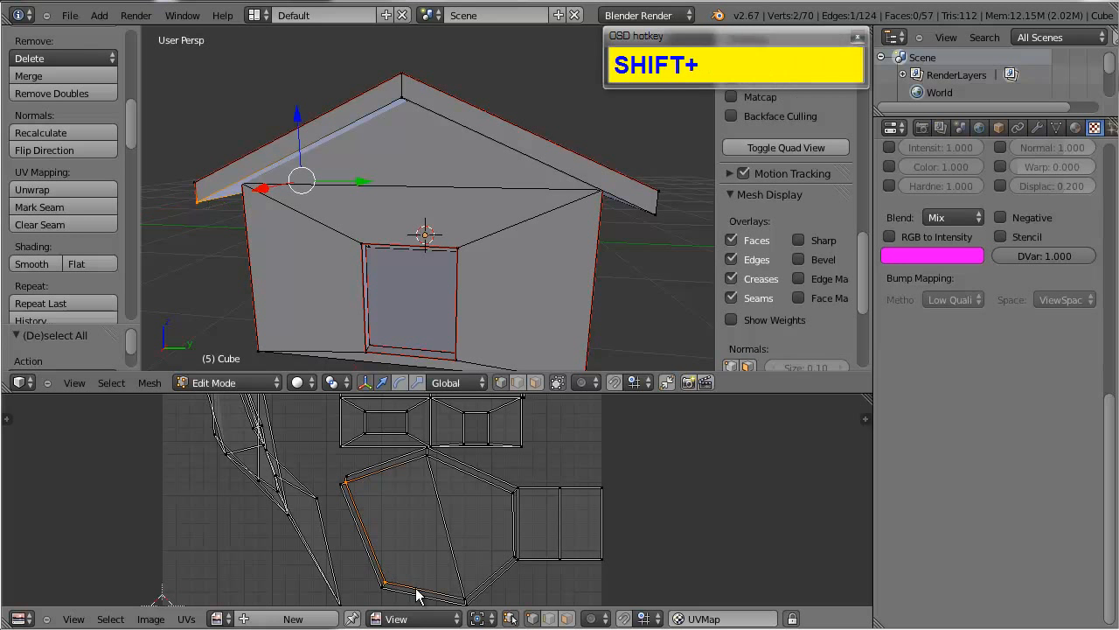
{"action": "left_click_drag", "start_coordinate": [468, 597], "coordinate": [458, 576], "text": "alt"}
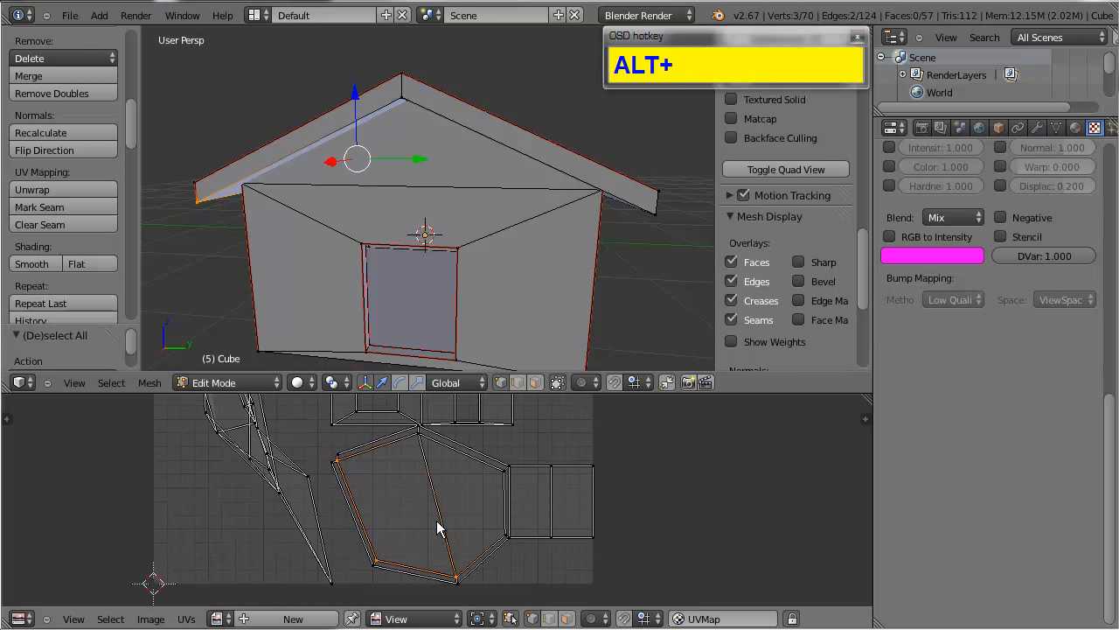
{"action": "right_click", "coordinate": [411, 445], "text": "shift"}
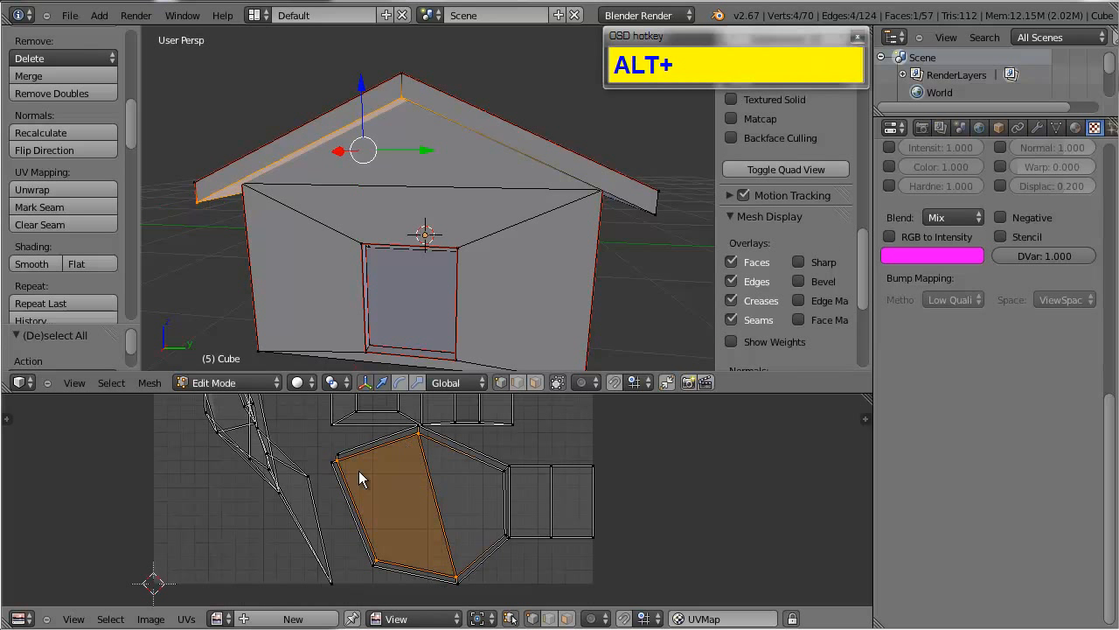
{"action": "scroll", "coordinate": [396, 488], "scroll_direction": "down", "scroll_amount": 5}
{"action": "left_click_drag", "start_coordinate": [399, 489], "coordinate": [402, 513], "text": "alt+shift"}
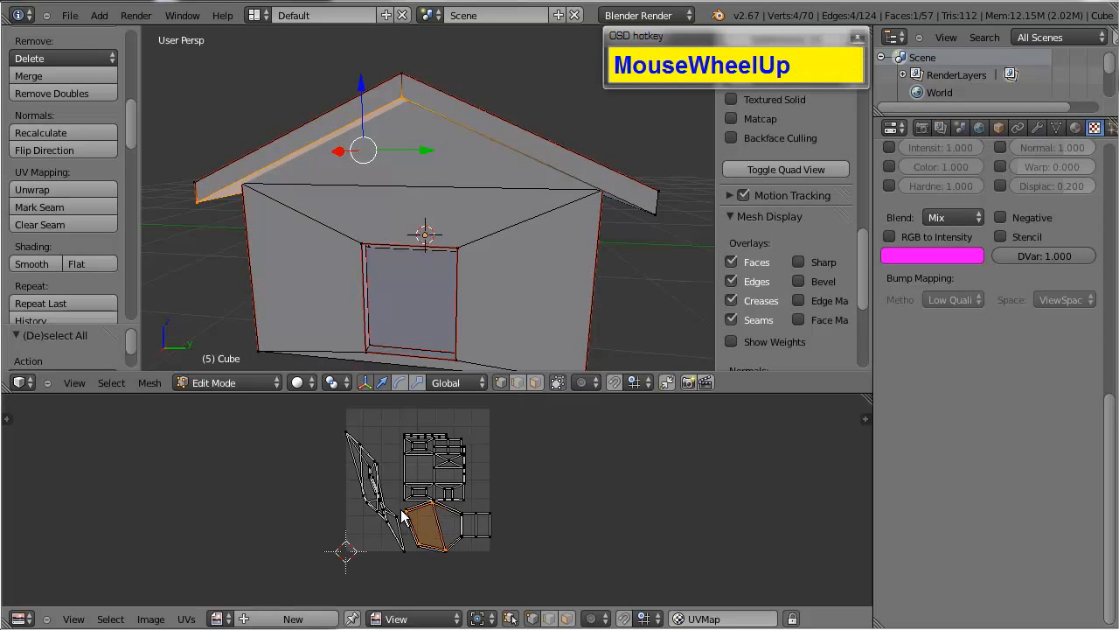
{"action": "scroll", "coordinate": [401, 513], "scroll_direction": "up", "scroll_amount": 3}
{"action": "left_click_drag", "start_coordinate": [420, 267], "coordinate": [484, 313], "text": "alt"}
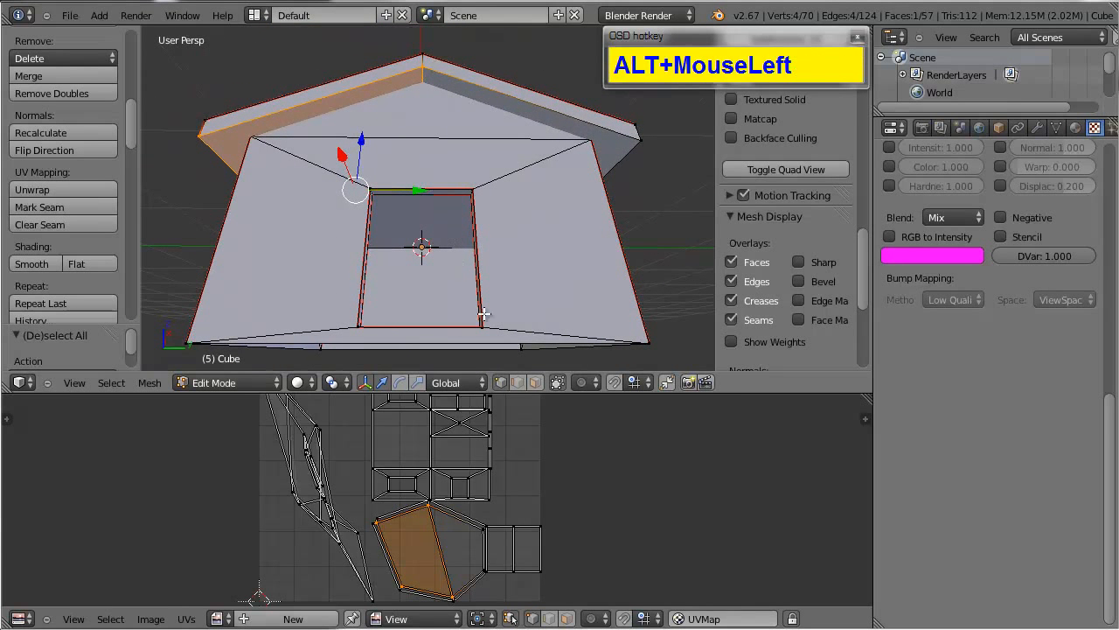
Step: Select both roof underside faces in face selection mode to identify them in the UV layout
{"action": "left_click", "coordinate": [536, 383]}
{"action": "left_click_drag", "start_coordinate": [464, 270], "coordinate": [449, 243], "text": "alt"}
{"action": "right_click", "coordinate": [473, 93]}
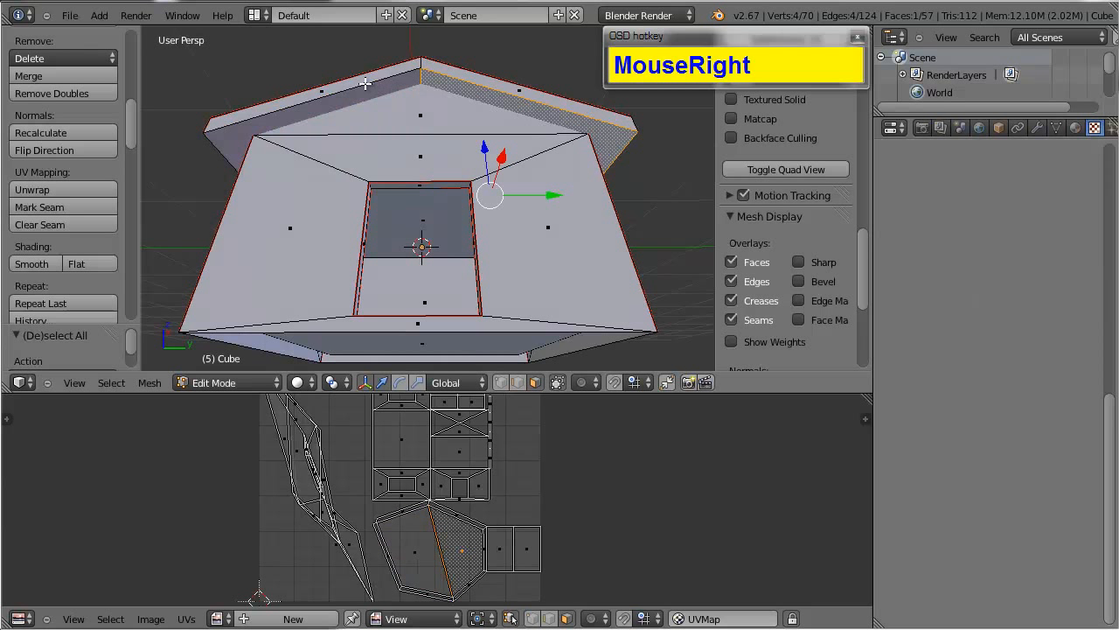
{"action": "right_click", "coordinate": [344, 104], "text": "shift"}
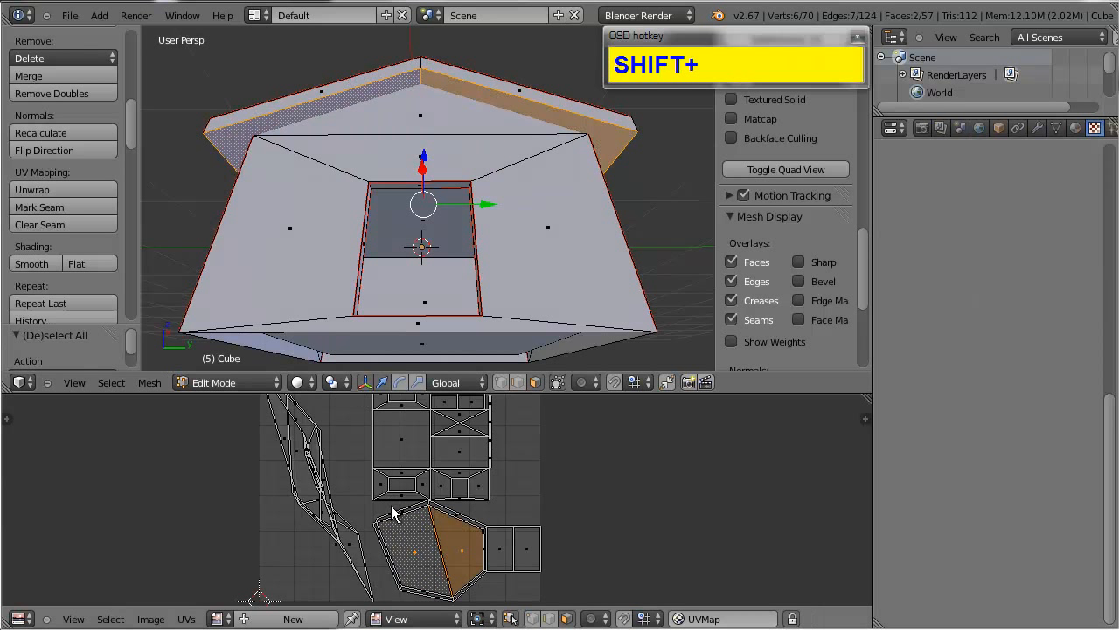
{"action": "scroll", "coordinate": [420, 483], "scroll_direction": "up", "scroll_amount": 3}
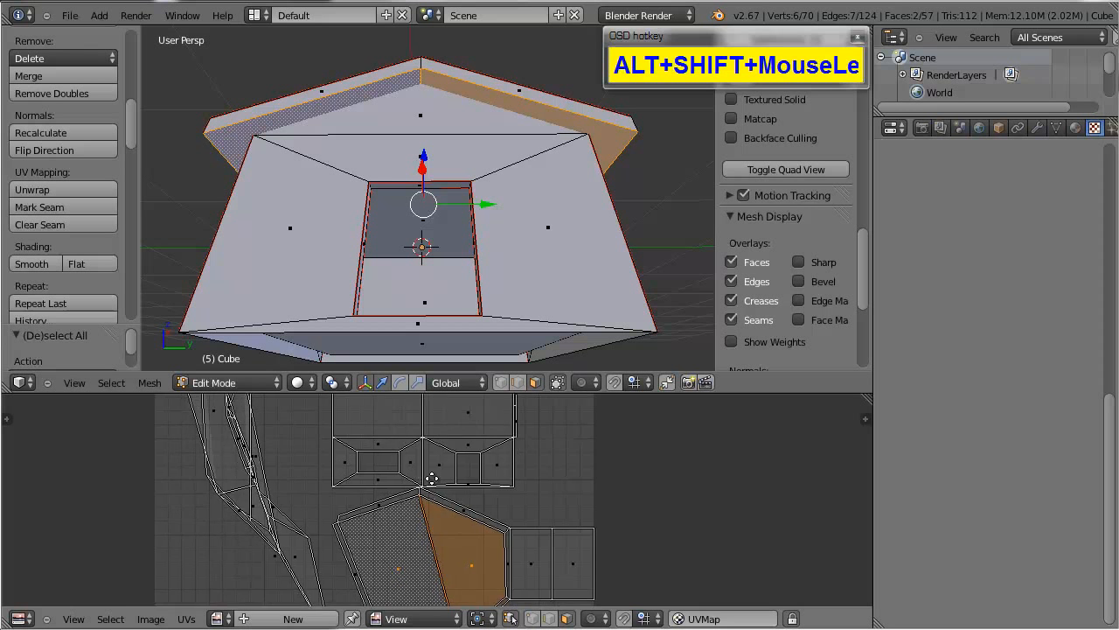
{"action": "left_click_drag", "start_coordinate": [423, 479], "coordinate": [423, 439], "text": "alt+shift"}
{"action": "left_click_drag", "start_coordinate": [474, 221], "coordinate": [426, 302], "text": "alt+shift"}
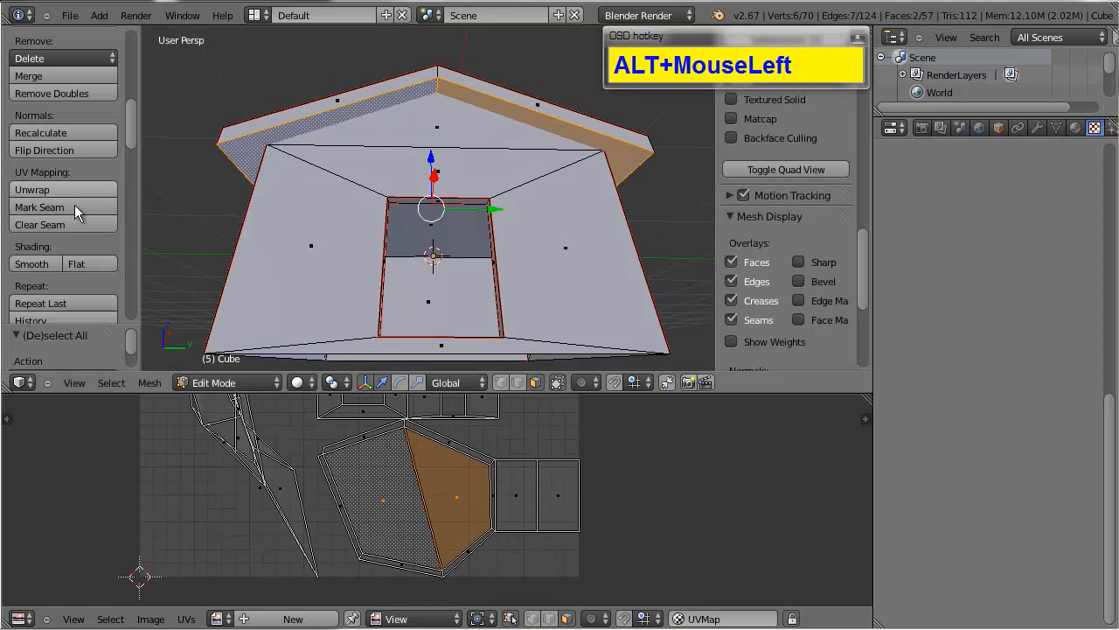
Step: Mark the lower roof edges of the door-side gable and the lower eave edge right of the door as seams, using vertex selection
{"action": "left_click", "coordinate": [500, 383]}
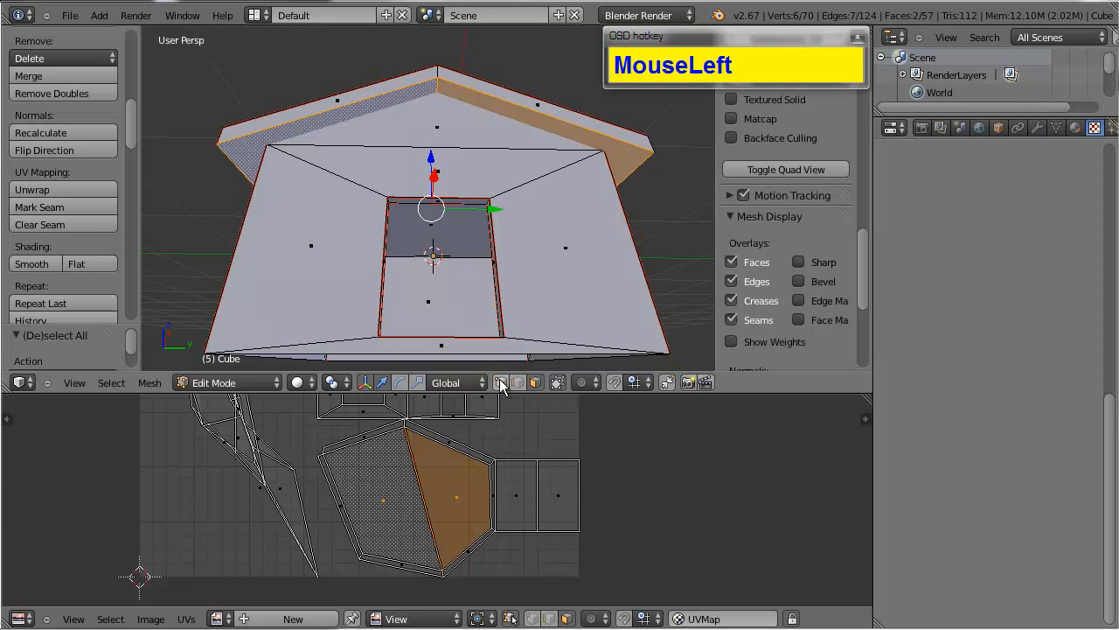
{"action": "right_click", "coordinate": [218, 144]}
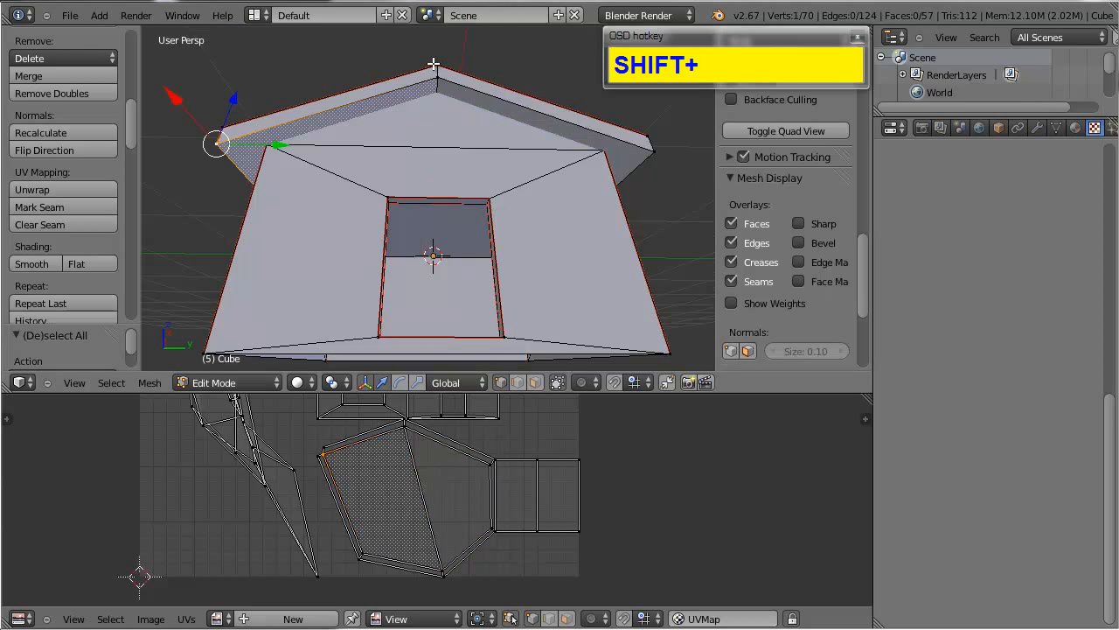
{"action": "key", "text": "ctrl+z"}
{"action": "right_click", "coordinate": [441, 79], "text": "shift"}
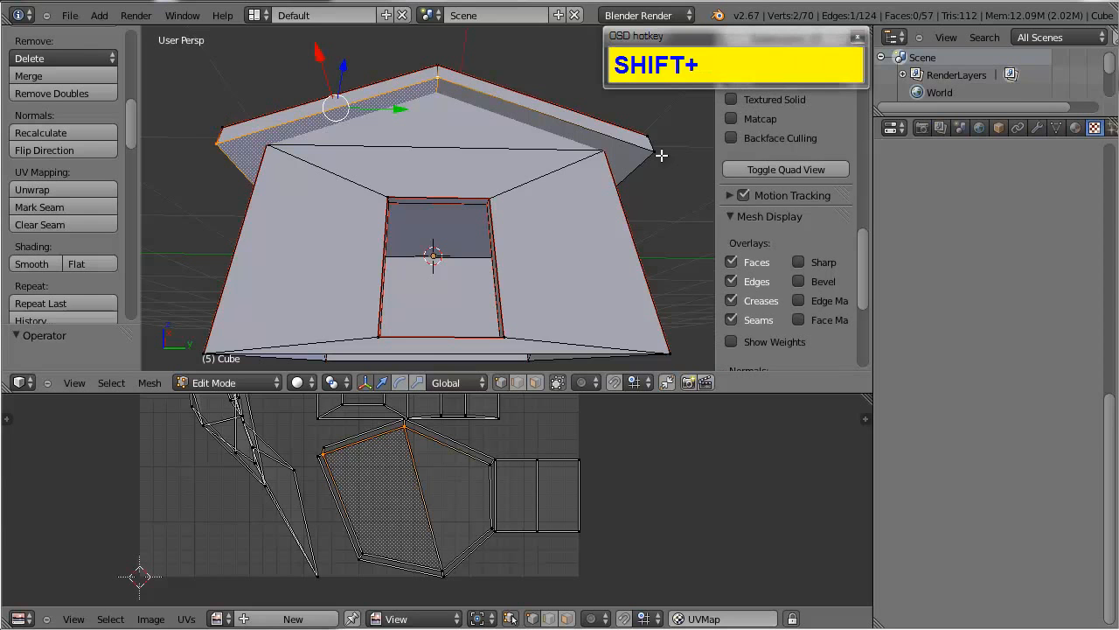
{"action": "right_click", "coordinate": [662, 156], "text": "shift"}
{"action": "left_click_drag", "start_coordinate": [658, 162], "coordinate": [361, 96], "text": "alt"}
{"action": "right_click", "coordinate": [386, 93], "text": "shift"}
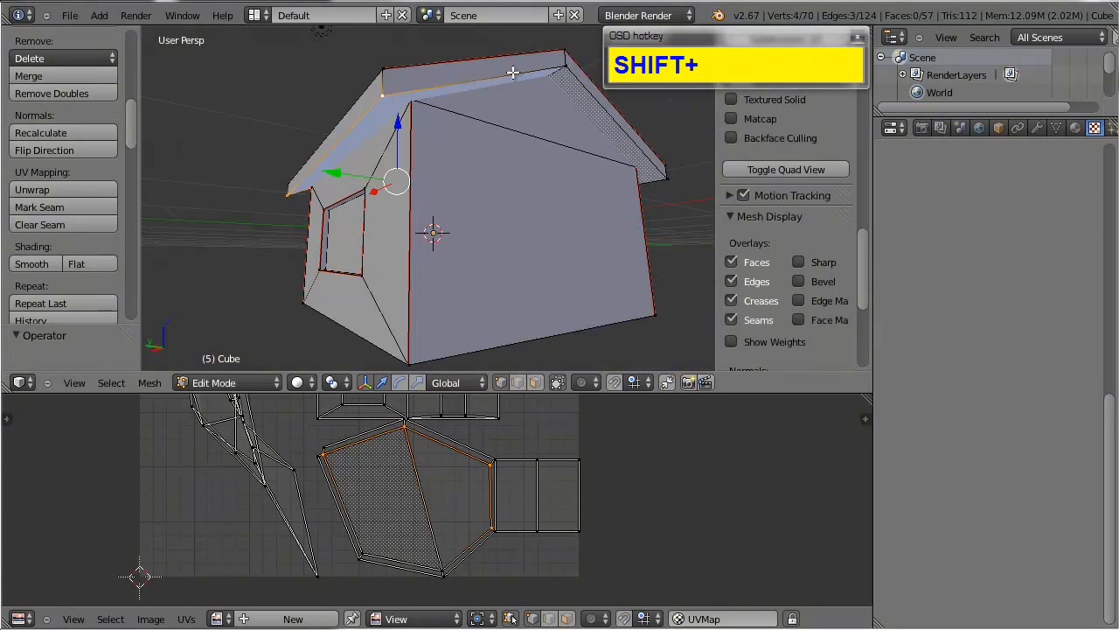
{"action": "right_click", "coordinate": [562, 67], "text": "shift"}
{"action": "key", "text": "ctrl+z"}
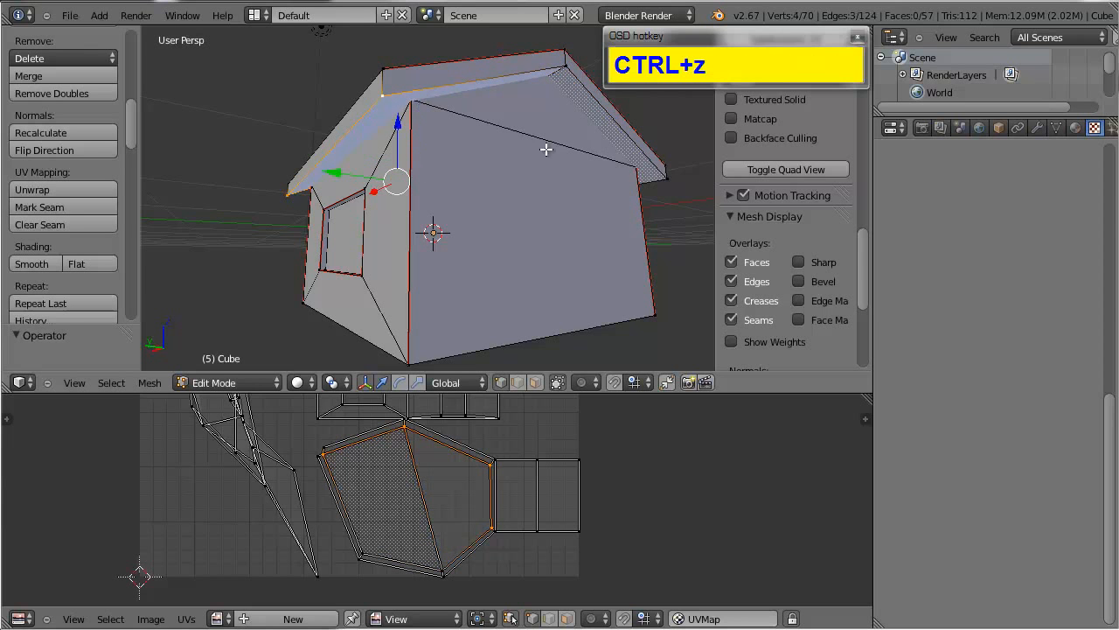
{"action": "left_click_drag", "start_coordinate": [250, 160], "coordinate": [538, 172], "text": "alt"}
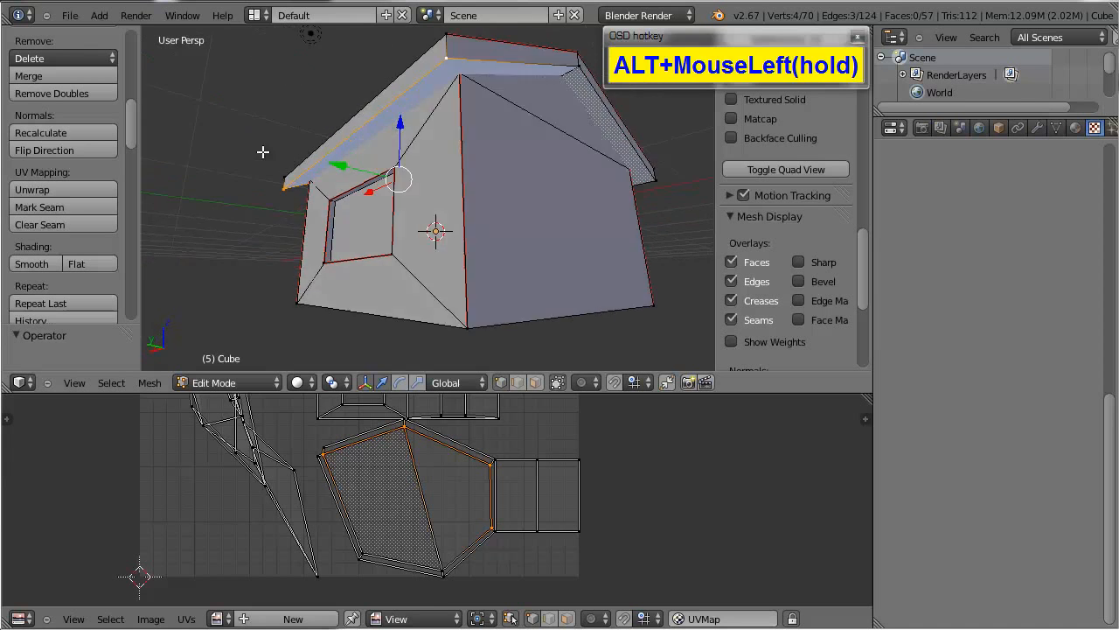
{"action": "left_click_drag", "start_coordinate": [411, 171], "coordinate": [371, 180], "text": "alt"}
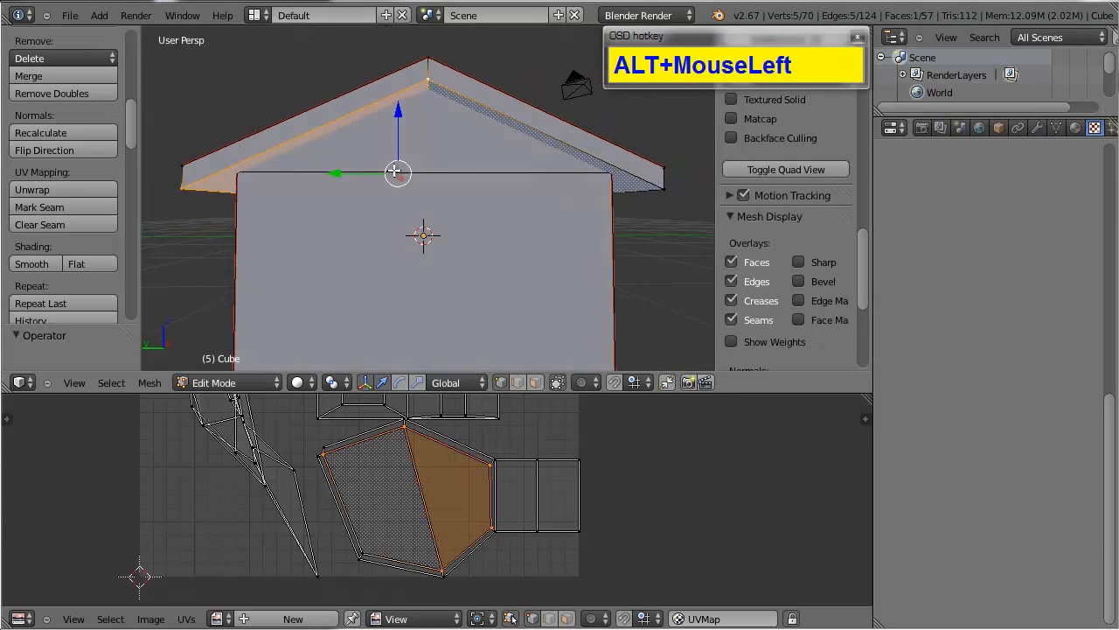
{"action": "left_click_drag", "start_coordinate": [395, 173], "coordinate": [310, 178], "text": "alt"}
{"action": "scroll", "coordinate": [566, 170], "scroll_direction": "up", "scroll_amount": 1}
{"action": "scroll", "coordinate": [385, 135], "scroll_direction": "down", "scroll_amount": 3}
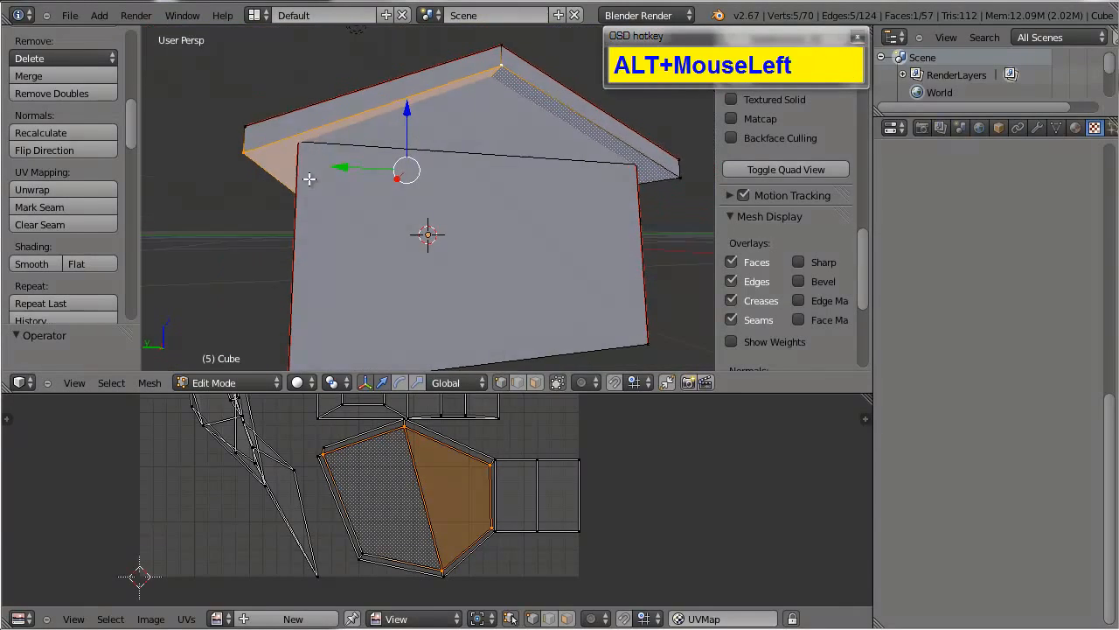
{"action": "left_click_drag", "start_coordinate": [510, 112], "coordinate": [474, 92], "text": "alt"}
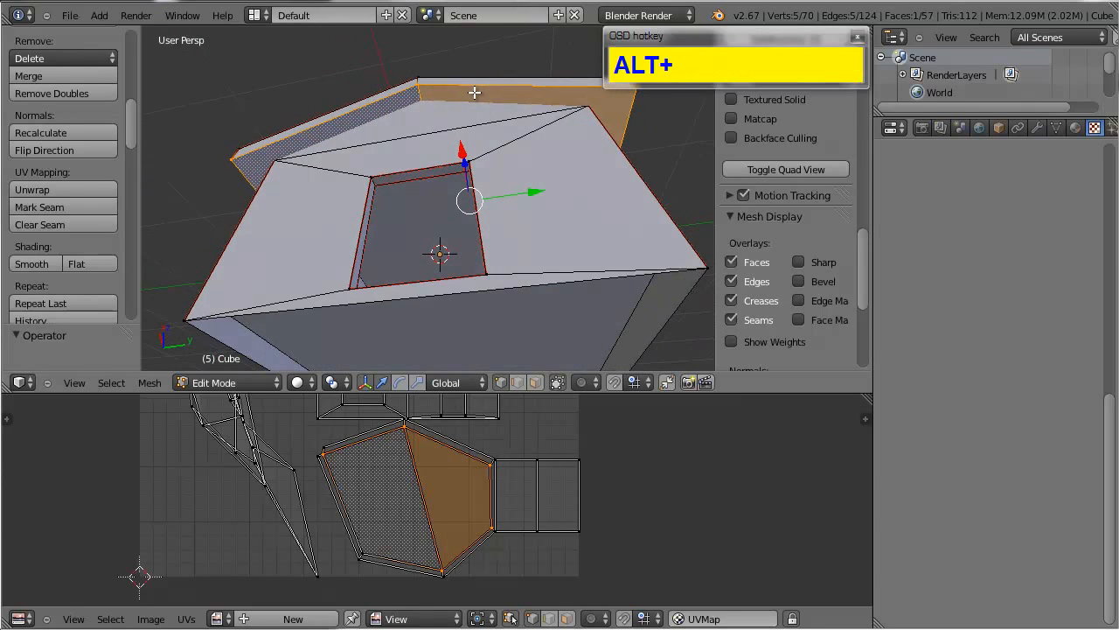
{"action": "left_click_drag", "start_coordinate": [439, 188], "coordinate": [245, 301], "text": "alt"}
{"action": "scroll", "coordinate": [362, 275], "scroll_direction": "down", "scroll_amount": 4}
{"action": "scroll", "coordinate": [313, 252], "scroll_direction": "up", "scroll_amount": 2}
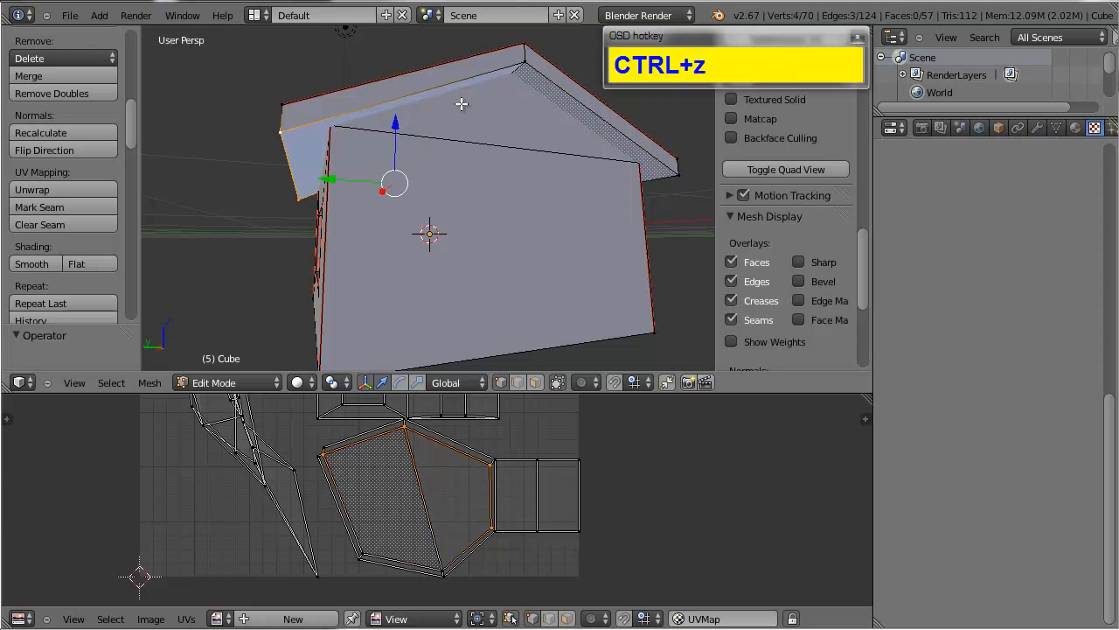
{"action": "left_click", "coordinate": [98, 210]}
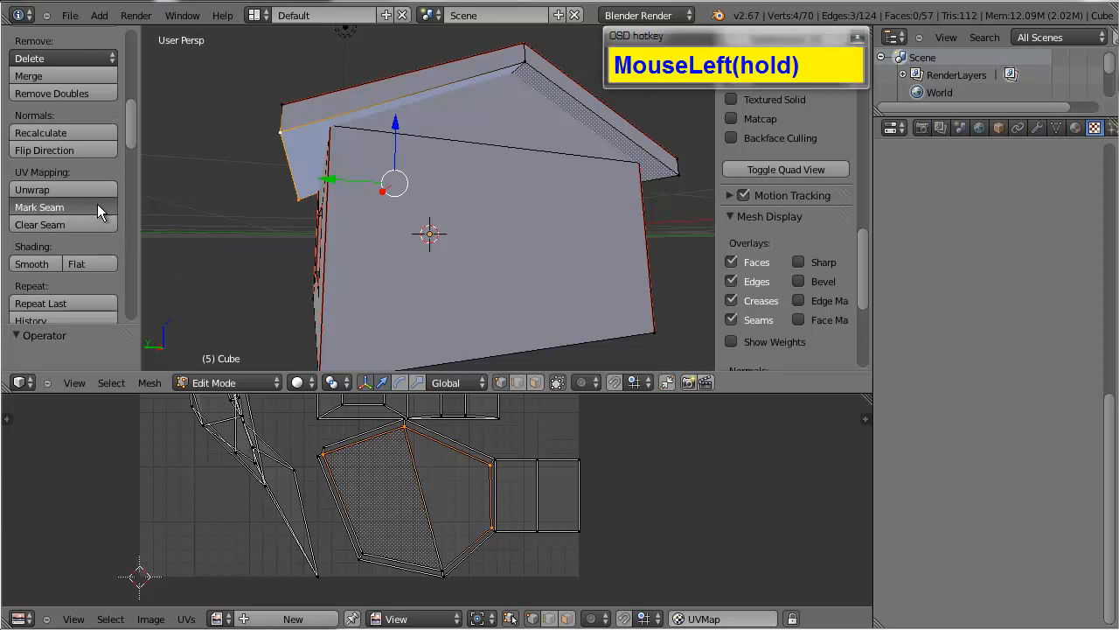
Step: Mark the lower roof edges of the rear gable and the lower eave edge on the opposite side as seams
{"action": "right_click", "coordinate": [279, 129]}
{"action": "scroll", "coordinate": [748, 201], "scroll_direction": "up", "scroll_amount": 2}
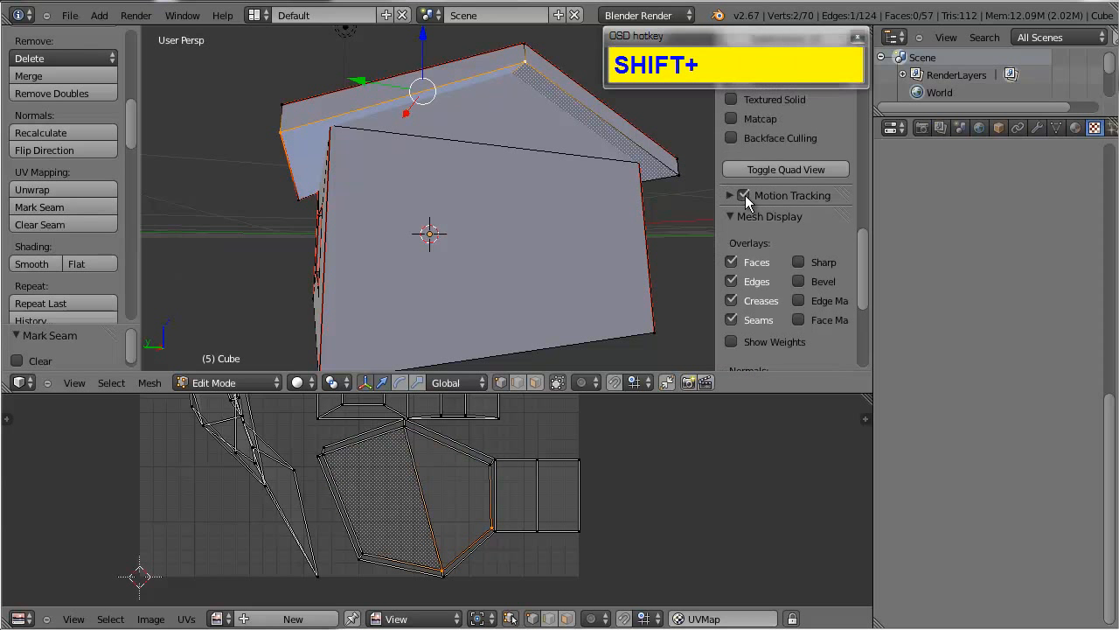
{"action": "left_click_drag", "start_coordinate": [675, 178], "coordinate": [544, 195], "text": "alt"}
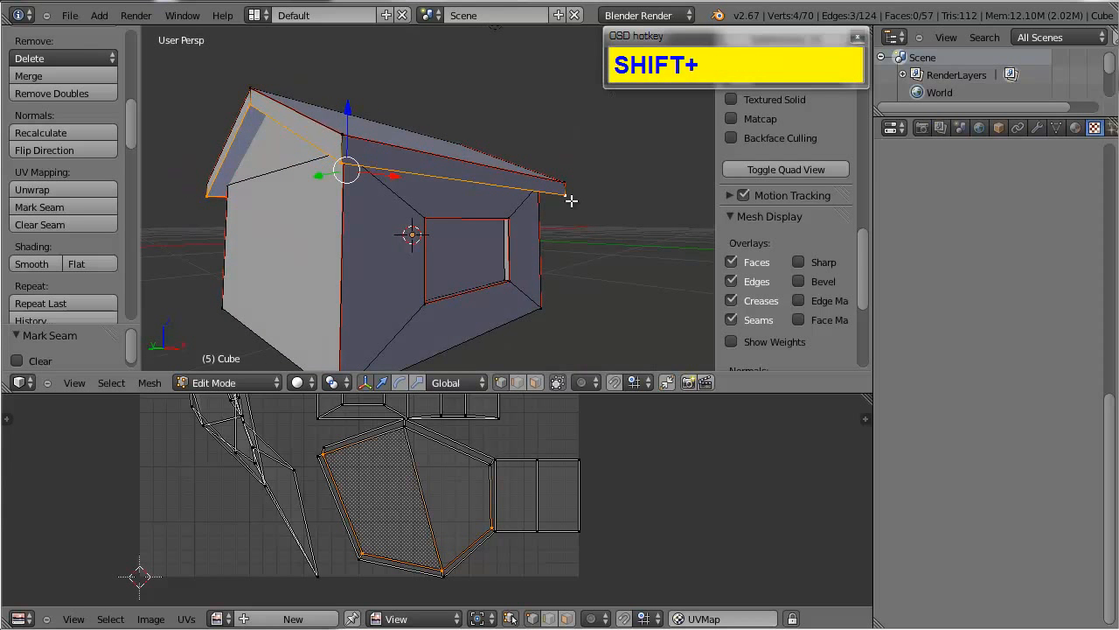
{"action": "left_click_drag", "start_coordinate": [563, 201], "coordinate": [660, 205], "text": "alt"}
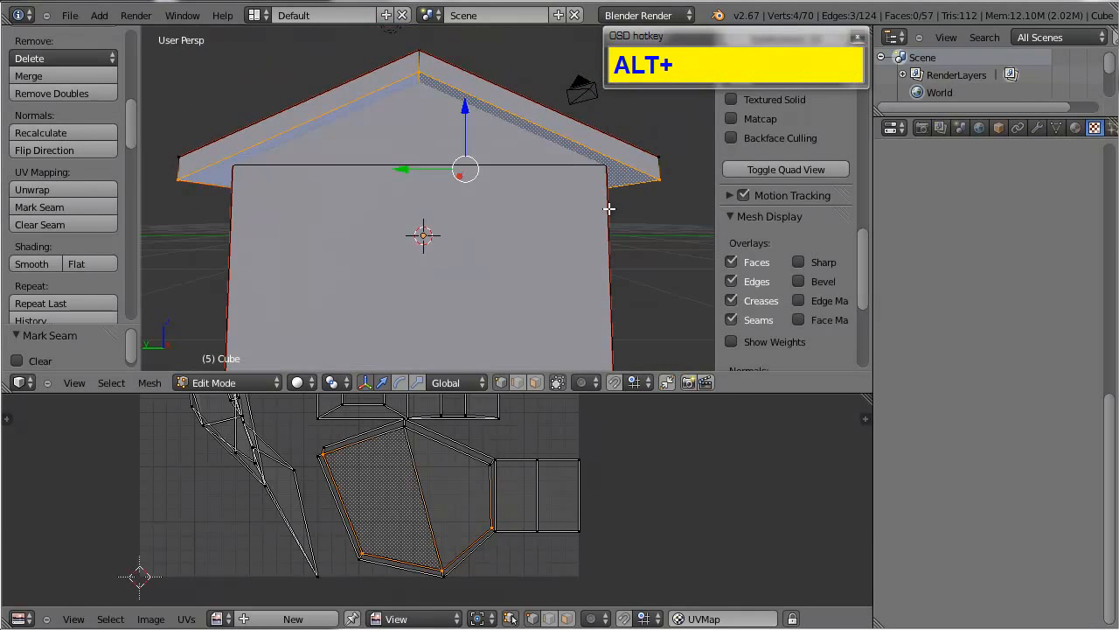
{"action": "left_click_drag", "start_coordinate": [467, 211], "coordinate": [601, 194], "text": "alt"}
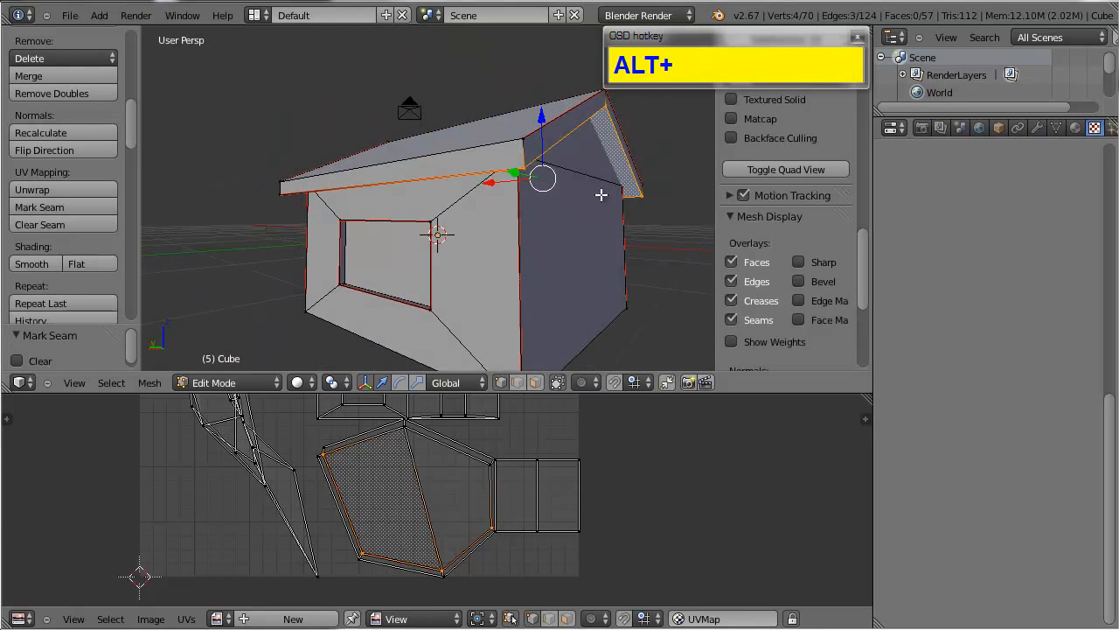
{"action": "left_click_drag", "start_coordinate": [512, 187], "coordinate": [362, 194], "text": "alt"}
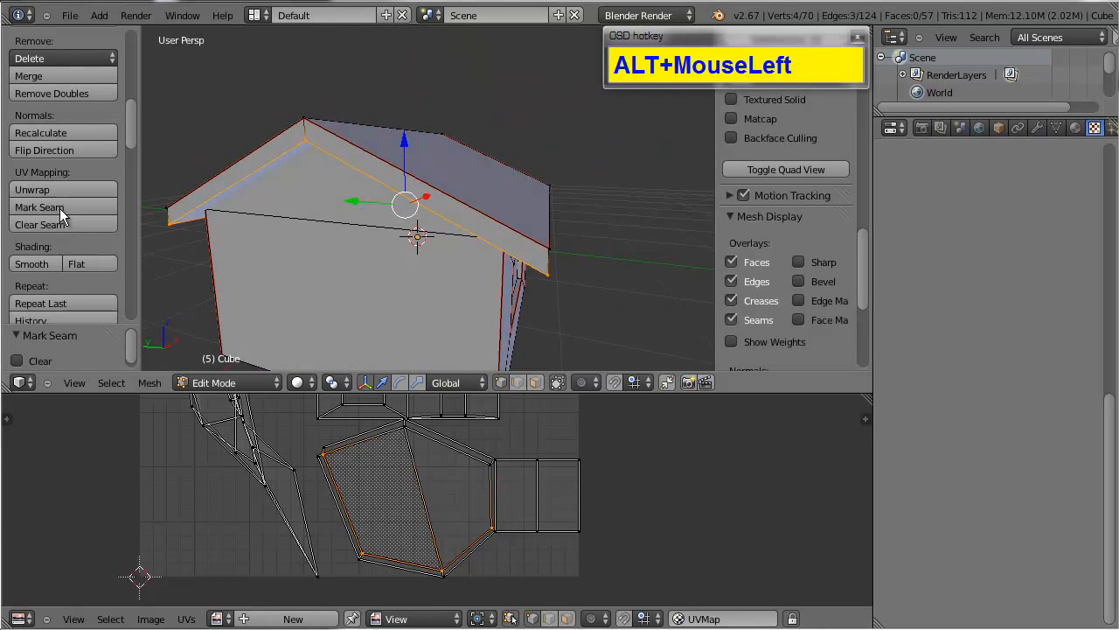
Step: Mark the upper eave edge of the roof slope right of the door as a seam
{"action": "left_click_drag", "start_coordinate": [415, 244], "coordinate": [446, 207], "text": "alt"}
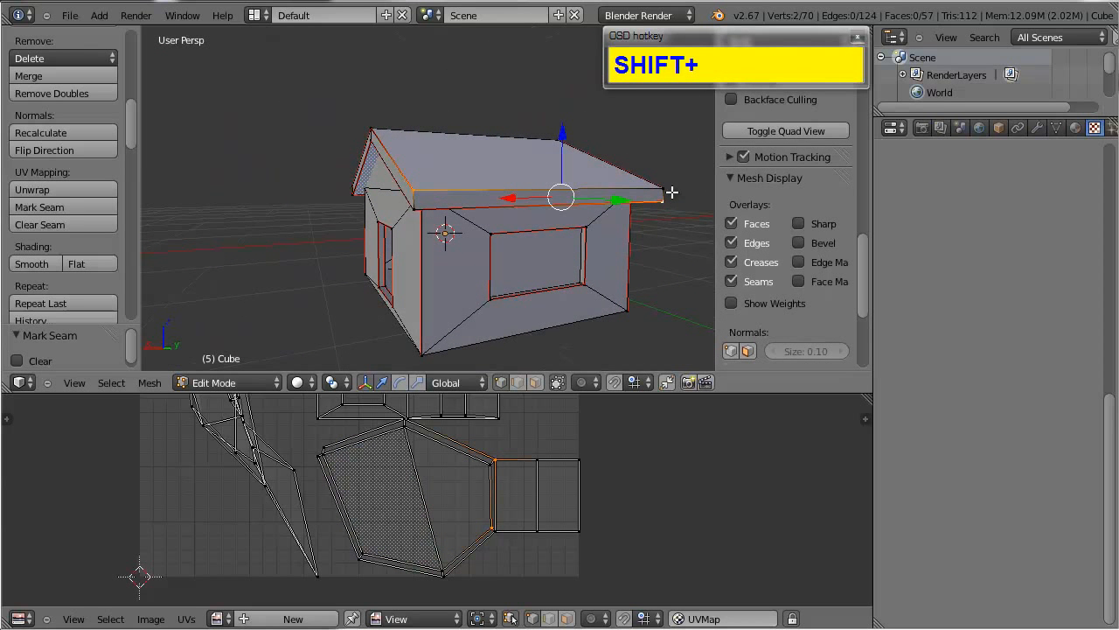
{"action": "left_click_drag", "start_coordinate": [669, 188], "coordinate": [579, 195], "text": "alt"}
{"action": "key", "text": "ctrl+z"}
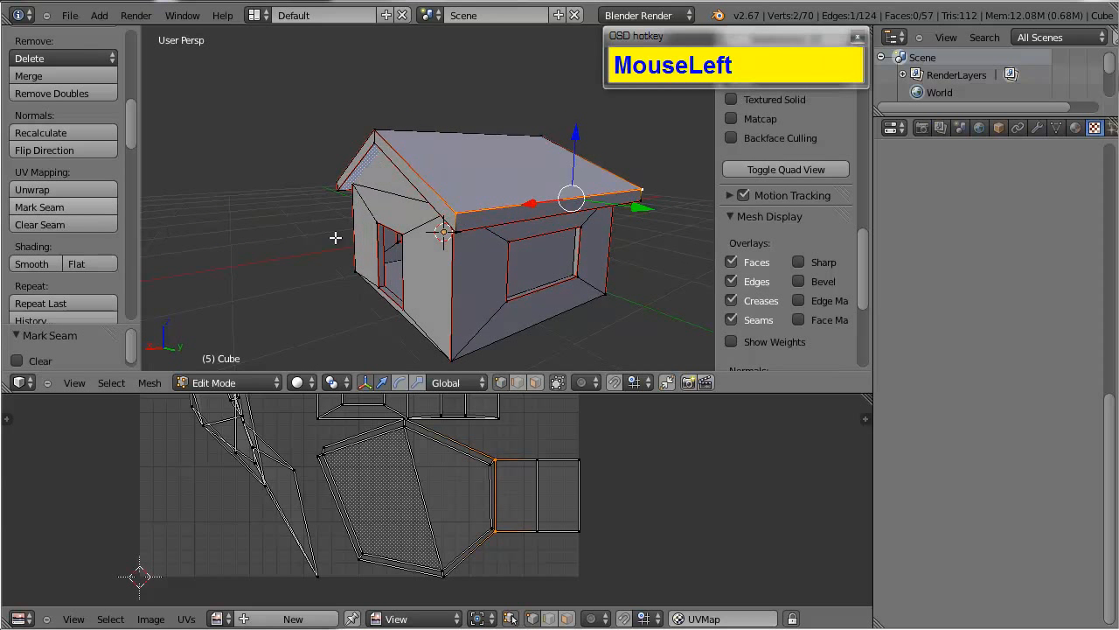
Step: Select the whole mesh and unwrap it with the added roof underside and eave seams
{"action": "left_click_drag", "start_coordinate": [494, 245], "coordinate": [560, 253], "text": "alt"}
{"action": "key", "text": "a"}
{"action": "key", "text": "a"}
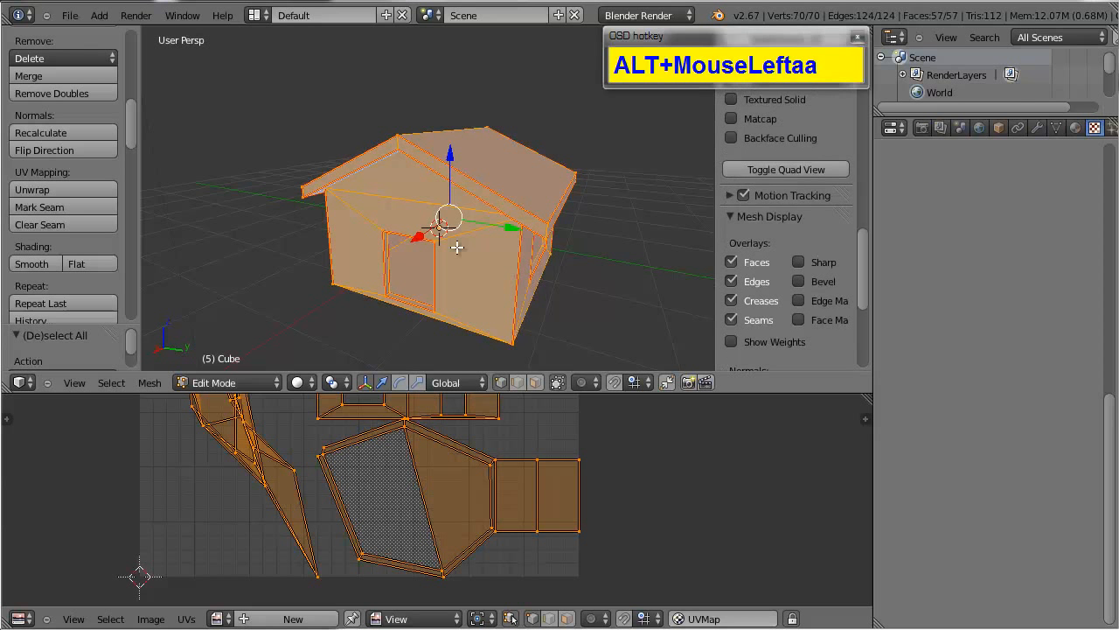
{"action": "key", "text": "u"}
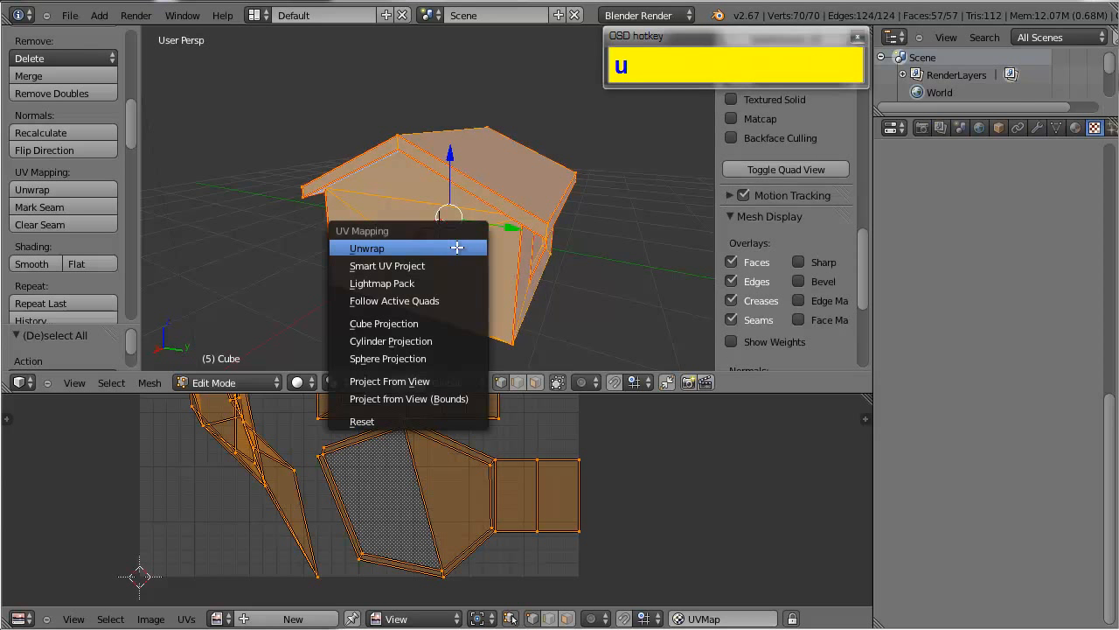
{"action": "left_click", "coordinate": [456, 247]}
Step: Examine the roof, wall and distorted islands in the new UV layout
{"action": "scroll", "coordinate": [487, 487], "scroll_direction": "down", "scroll_amount": 5}
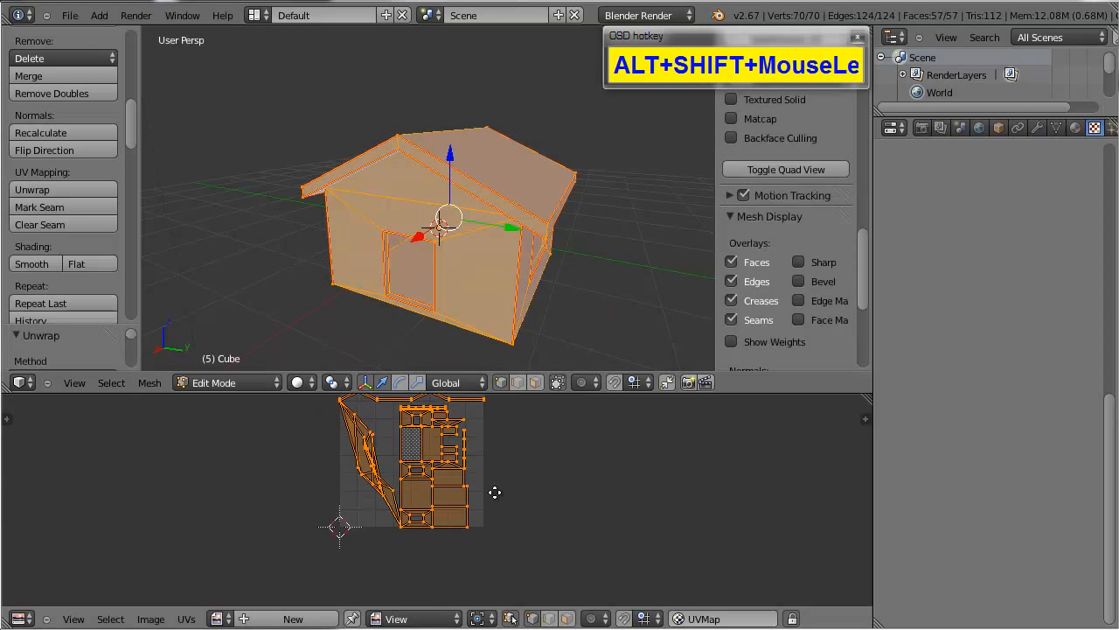
{"action": "scroll", "coordinate": [493, 507], "scroll_direction": "up", "scroll_amount": 3}
{"action": "left_click_drag", "start_coordinate": [495, 489], "coordinate": [467, 495], "text": "alt+shift"}
{"action": "scroll", "coordinate": [502, 569], "scroll_direction": "up", "scroll_amount": 2}
{"action": "left_click_drag", "start_coordinate": [318, 473], "coordinate": [474, 428], "text": "alt+shift"}
{"action": "scroll", "coordinate": [339, 472], "scroll_direction": "up", "scroll_amount": 1}
{"action": "scroll", "coordinate": [507, 477], "scroll_direction": "down", "scroll_amount": 2}
{"action": "left_click_drag", "start_coordinate": [385, 554], "coordinate": [393, 509], "text": "alt+shift"}
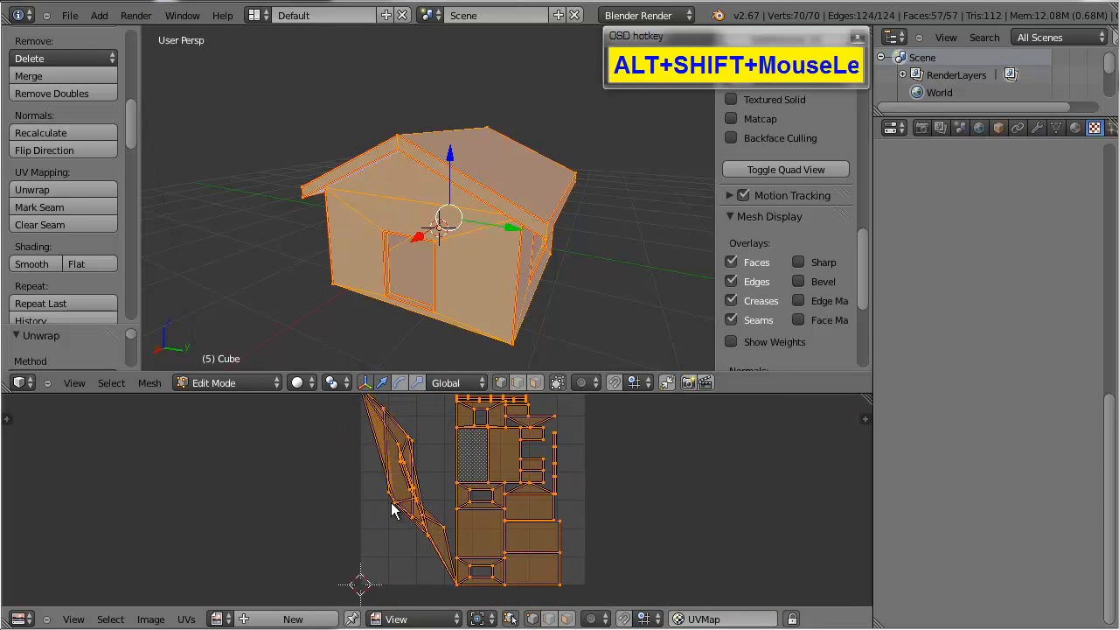
Step: Locate the distorted UV island on the model by selecting two of its vertices and examining the house interior
{"action": "scroll", "coordinate": [394, 457], "scroll_direction": "up", "scroll_amount": 2}
{"action": "right_click", "coordinate": [358, 471]}
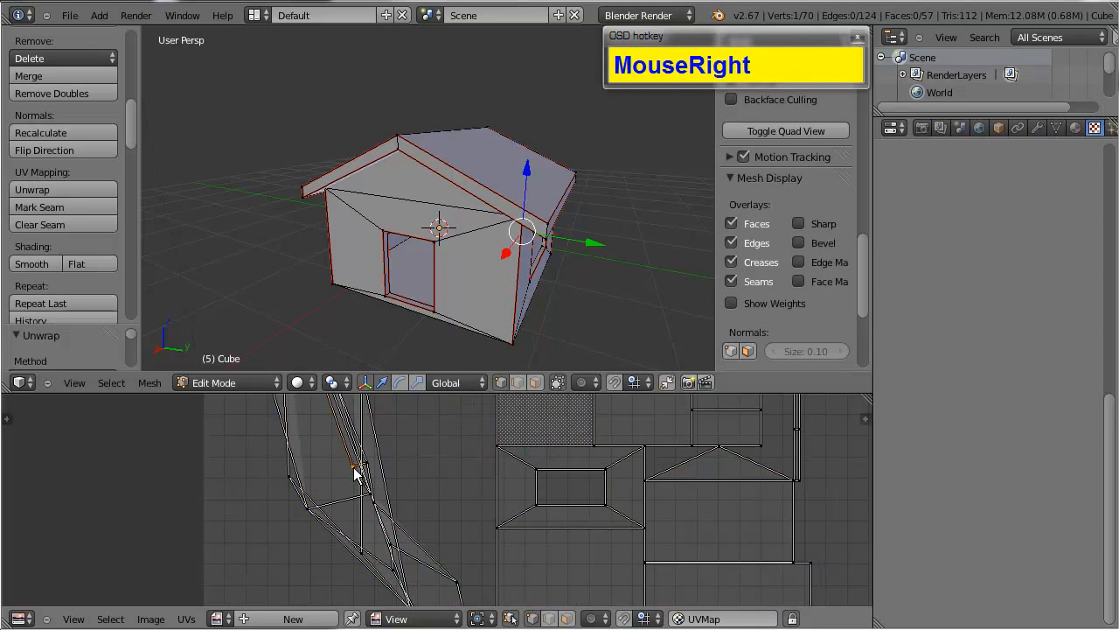
{"action": "right_click", "coordinate": [363, 470], "text": "shift"}
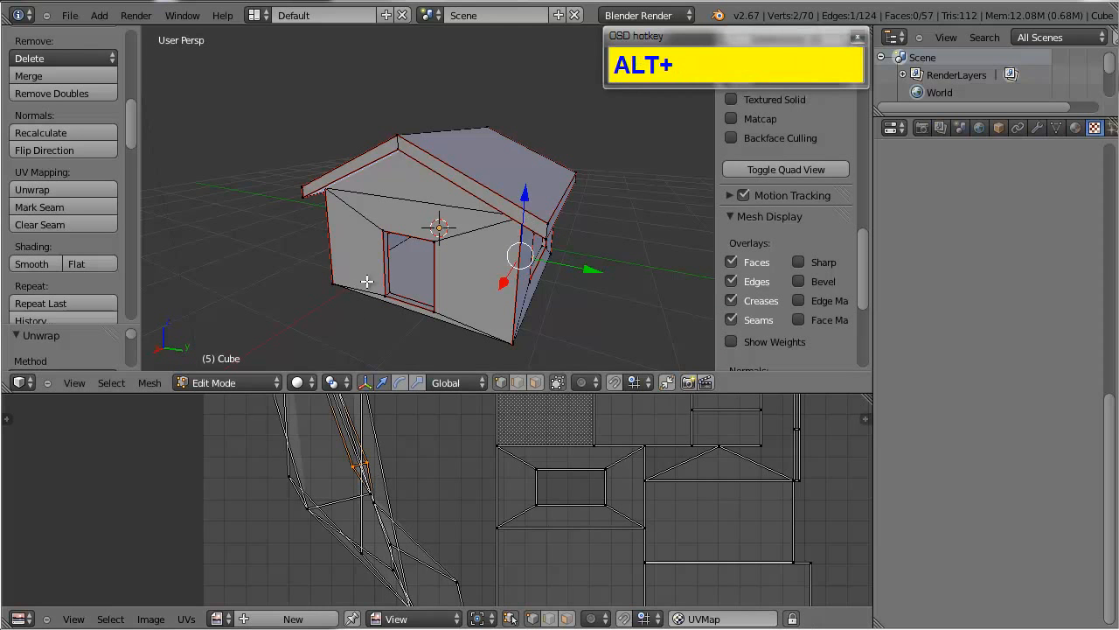
{"action": "left_click_drag", "start_coordinate": [438, 262], "coordinate": [522, 199], "text": "alt"}
{"action": "scroll", "coordinate": [522, 200], "scroll_direction": "up", "scroll_amount": 5}
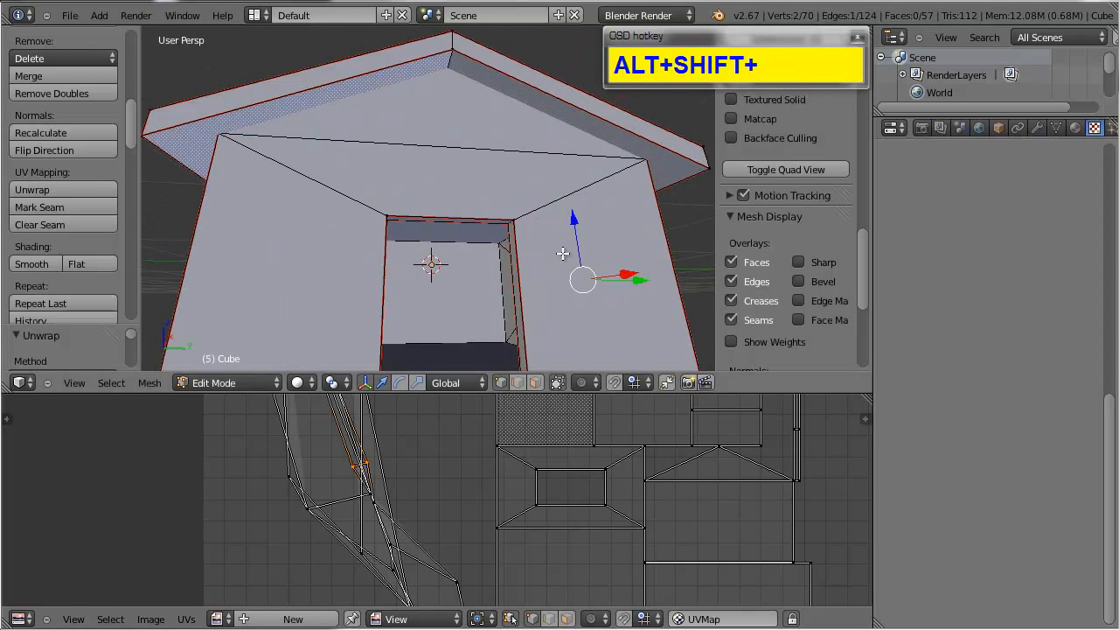
{"action": "left_click_drag", "start_coordinate": [562, 250], "coordinate": [505, 271], "text": "alt+shift"}
{"action": "scroll", "coordinate": [386, 269], "scroll_direction": "down", "scroll_amount": 3}
{"action": "scroll", "coordinate": [604, 271], "scroll_direction": "up", "scroll_amount": 5}
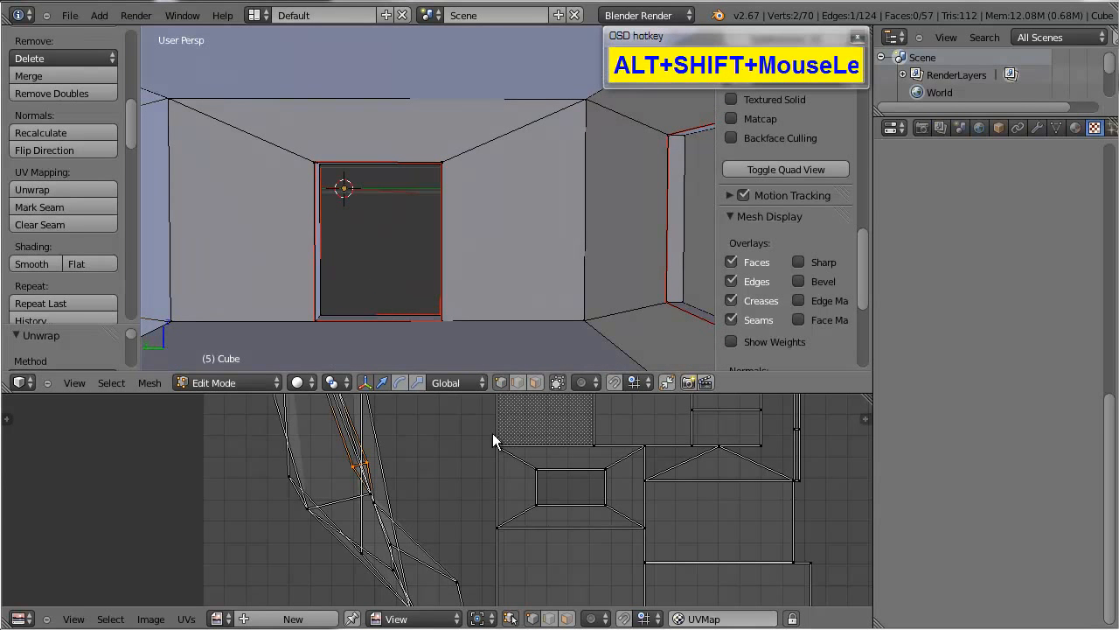
Step: Mark the interior vertical corner edge left of the doorway, seen from inside, as a seam
{"action": "left_click_drag", "start_coordinate": [331, 287], "coordinate": [406, 270], "text": "alt"}
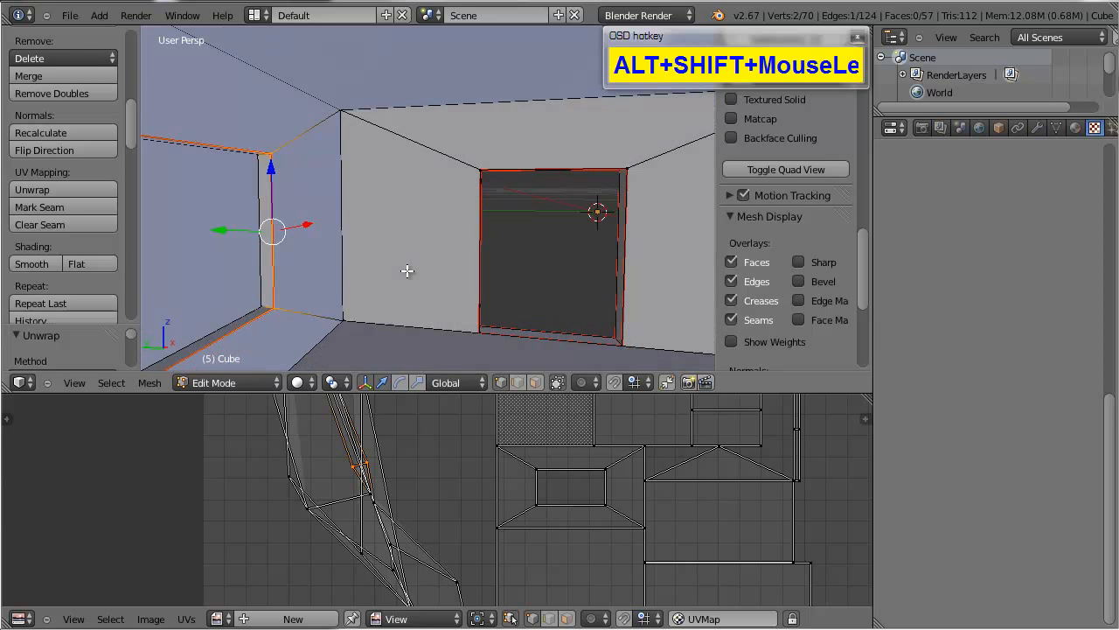
{"action": "right_click", "coordinate": [330, 107]}
{"action": "right_click", "coordinate": [357, 314], "text": "shift"}
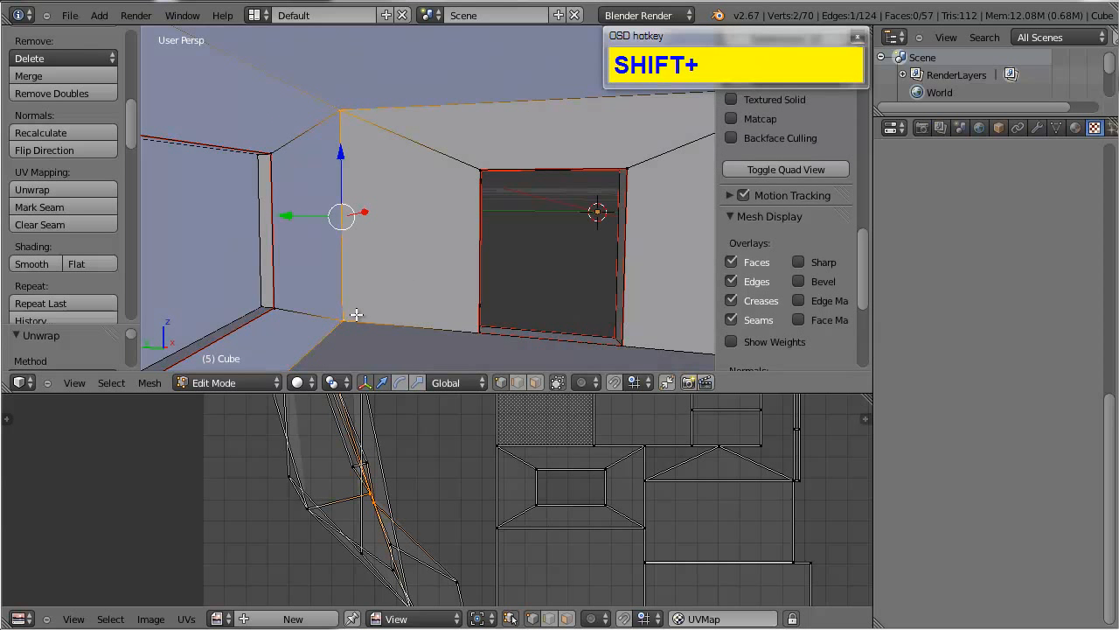
Step: Mark the interior vertical corner edge between the right side of the doorway wall and the adjacent window wall as a seam
{"action": "left_click_drag", "start_coordinate": [243, 246], "coordinate": [353, 259], "text": "alt"}
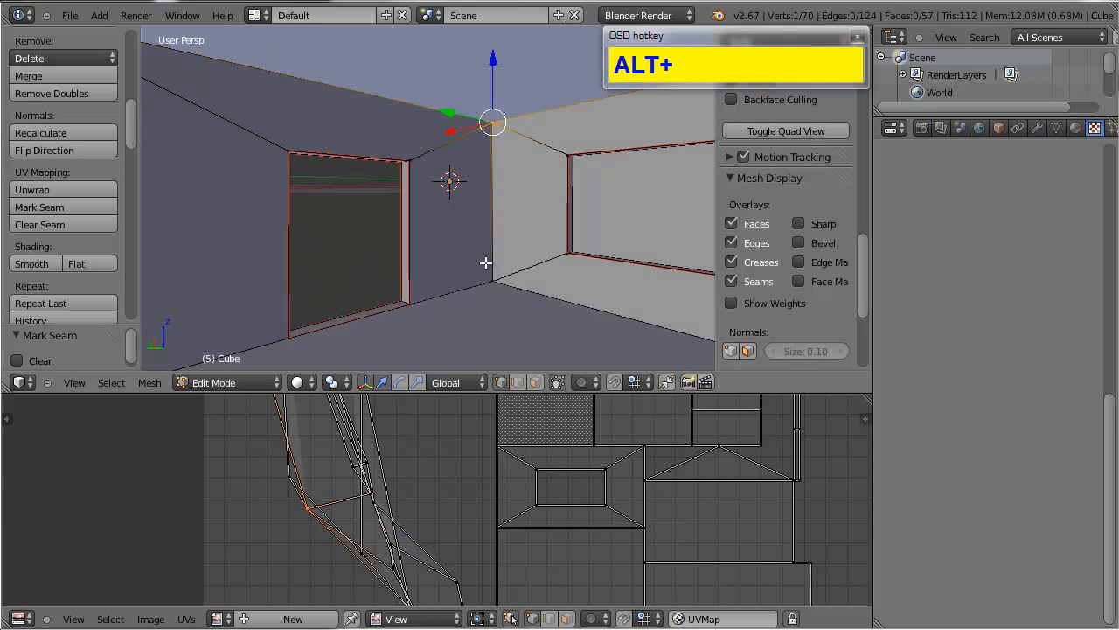
{"action": "scroll", "coordinate": [484, 273], "scroll_direction": "up", "scroll_amount": 2}
{"action": "left_click_drag", "start_coordinate": [481, 282], "coordinate": [511, 65], "text": "alt+shift"}
{"action": "right_click", "coordinate": [472, 125], "text": "shift"}
{"action": "key", "text": "z"}
{"action": "scroll", "coordinate": [455, 180], "scroll_direction": "down", "scroll_amount": 2, "text": "alt"}
{"action": "left_click_drag", "start_coordinate": [457, 181], "coordinate": [532, 185], "text": "alt"}
{"action": "scroll", "coordinate": [464, 204], "scroll_direction": "down", "scroll_amount": 3, "text": "alt+shift"}
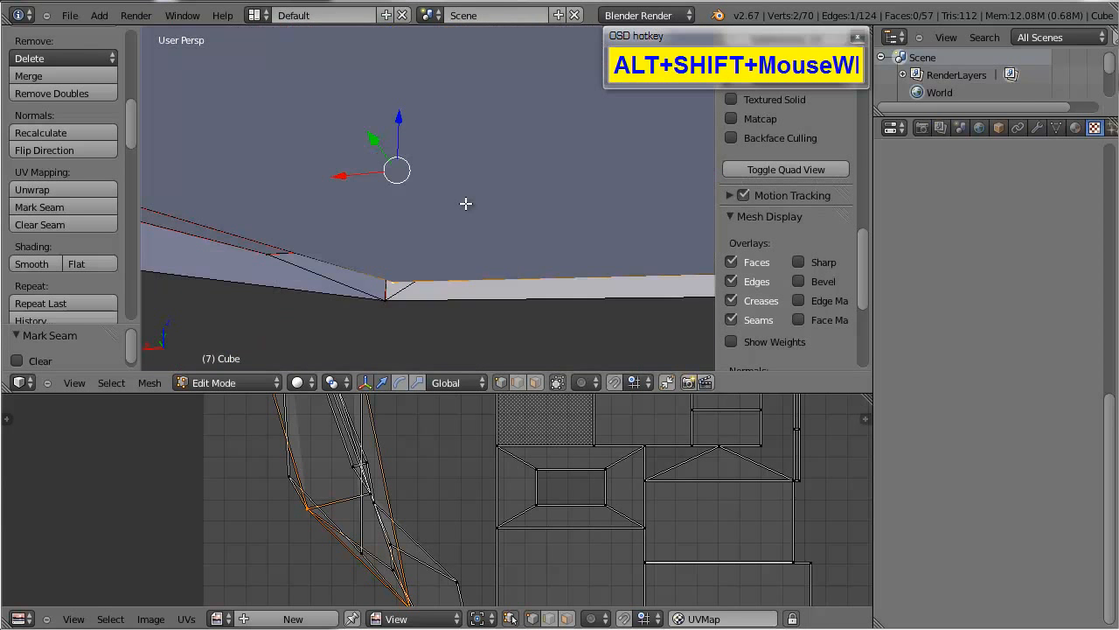
{"action": "scroll", "coordinate": [452, 210], "scroll_direction": "down", "scroll_amount": 8, "text": "alt+shift"}
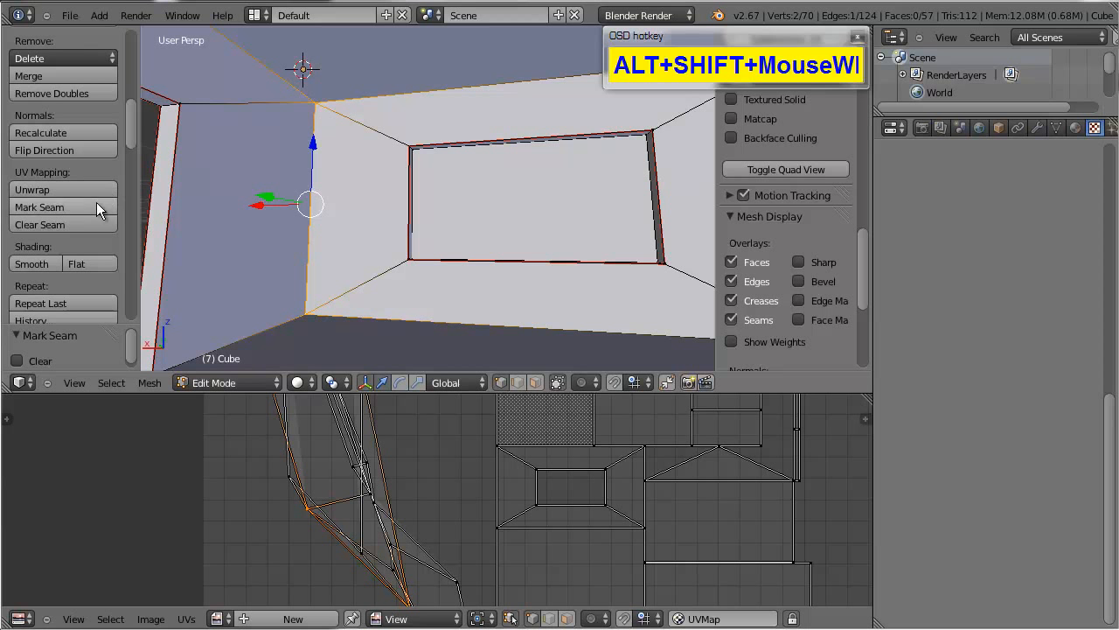
Step: Mark the interior rear corner edge, with the window wall on its left and the plain wall on its right, as a seam
{"action": "left_click_drag", "start_coordinate": [439, 193], "coordinate": [438, 129], "text": "alt+shift"}
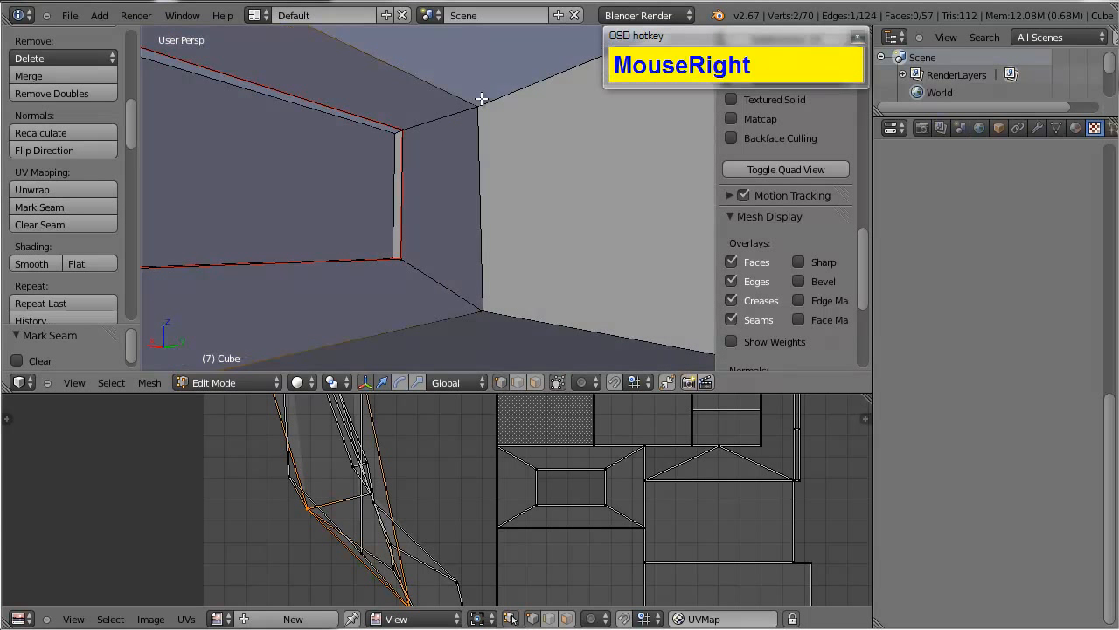
{"action": "mouse_move", "coordinate": [499, 175]}
{"action": "left_mouse_down", "text": "alt"}
{"action": "mouse_move", "coordinate": [495, 238]}
{"action": "mouse_move", "coordinate": [512, 265]}
{"action": "mouse_move", "coordinate": [456, 276]}
{"action": "mouse_move", "coordinate": [432, 332]}
{"action": "mouse_move", "coordinate": [505, 245]}
{"action": "mouse_move", "coordinate": [447, 200]}
{"action": "left_mouse_up", "text": "alt"}
{"action": "key", "text": "z"}
{"action": "right_click", "coordinate": [492, 231], "text": "shift"}
{"action": "key", "text": "z"}
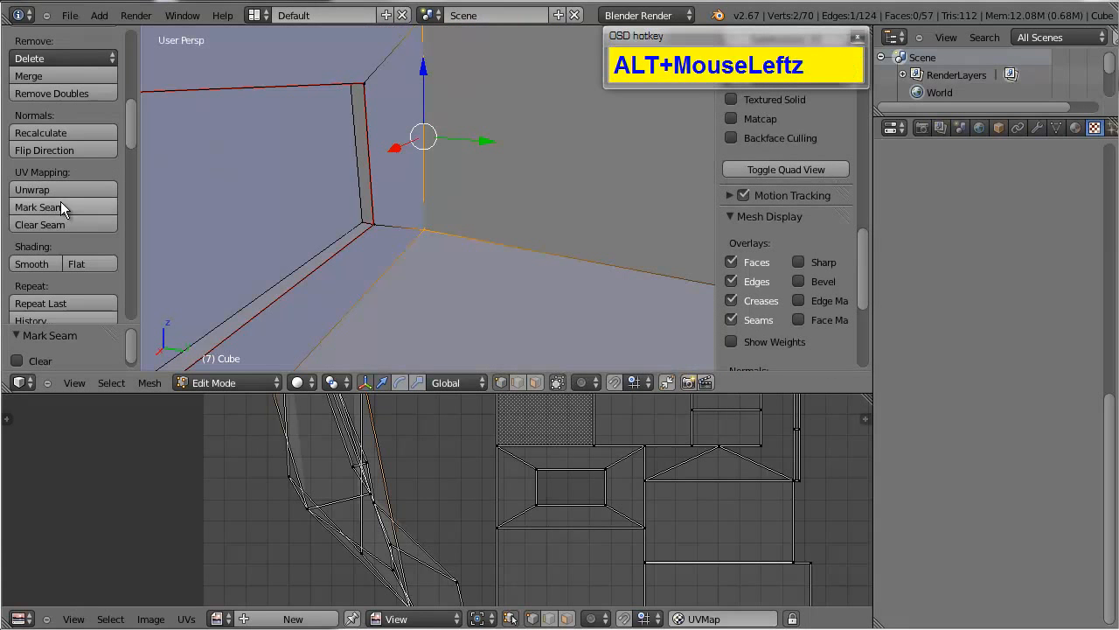
Step: Mark the remaining interior rear corner edge between the plain wall and the opposite window wall as a seam
{"action": "left_click_drag", "start_coordinate": [470, 147], "coordinate": [446, 202], "text": "alt+shift"}
{"action": "scroll", "coordinate": [447, 202], "scroll_direction": "up", "scroll_amount": 2}
{"action": "left_click_drag", "start_coordinate": [457, 140], "coordinate": [449, 219], "text": "alt+shift"}
{"action": "key", "text": "z"}
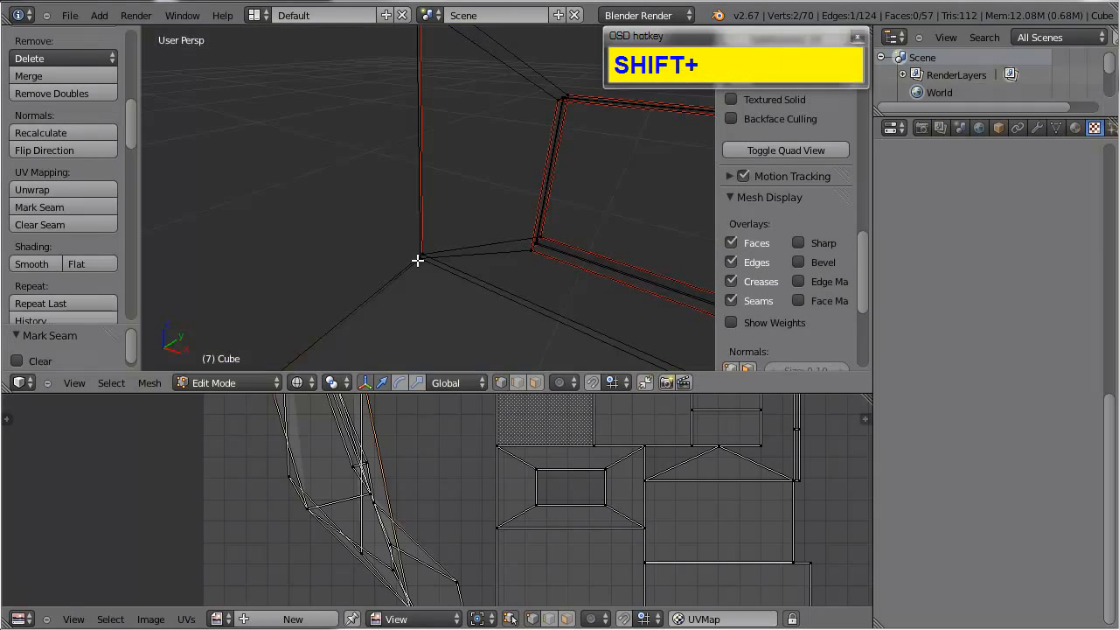
{"action": "right_click", "coordinate": [419, 257]}
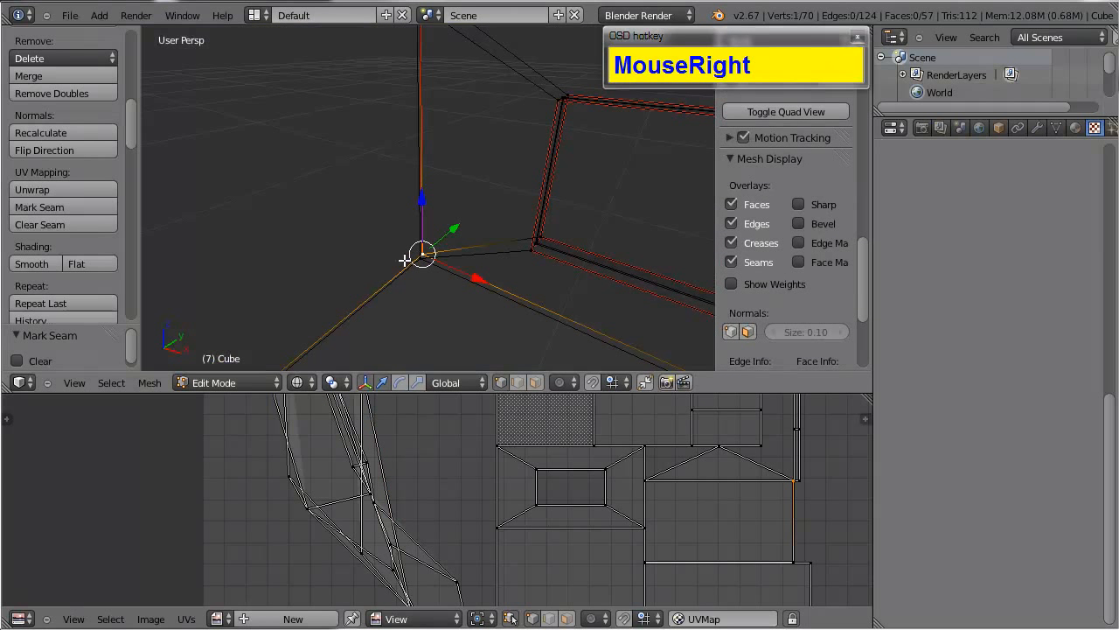
{"action": "mouse_move", "coordinate": [459, 157]}
{"action": "left_mouse_down", "text": "alt+shift"}
{"action": "mouse_move", "coordinate": [437, 242]}
{"action": "mouse_move", "coordinate": [423, 169]}
{"action": "mouse_move", "coordinate": [445, 195]}
{"action": "mouse_move", "coordinate": [411, 128]}
{"action": "mouse_move", "coordinate": [387, 147]}
{"action": "left_mouse_up", "text": "alt+shift"}
{"action": "key", "text": "z"}
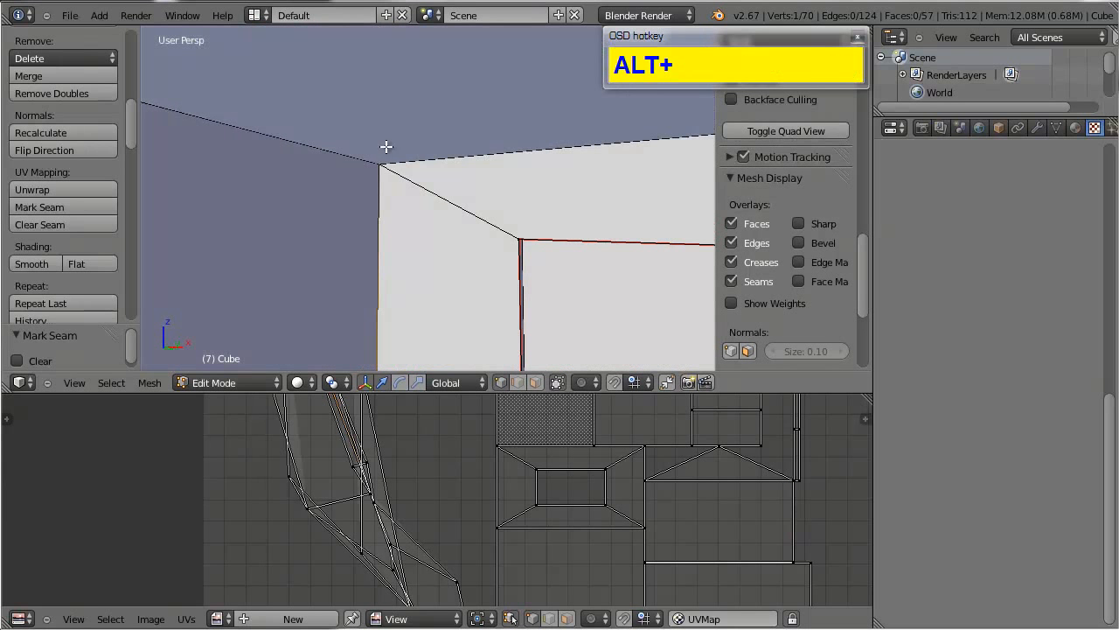
{"action": "right_click", "coordinate": [376, 165], "text": "shift"}
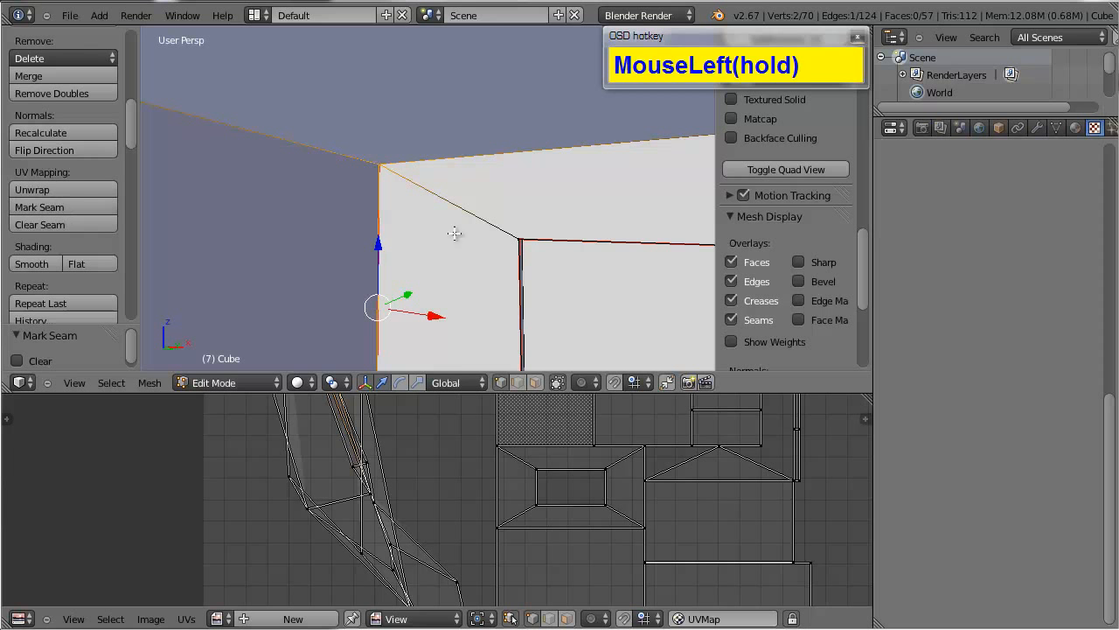
Step: Select the whole mesh and unwrap it with the added interior corner seams
{"action": "scroll", "coordinate": [454, 233], "scroll_direction": "down", "scroll_amount": 6}
{"action": "left_click_drag", "start_coordinate": [510, 219], "coordinate": [485, 225], "text": "alt"}
{"action": "scroll", "coordinate": [307, 232], "scroll_direction": "up", "scroll_amount": 3}
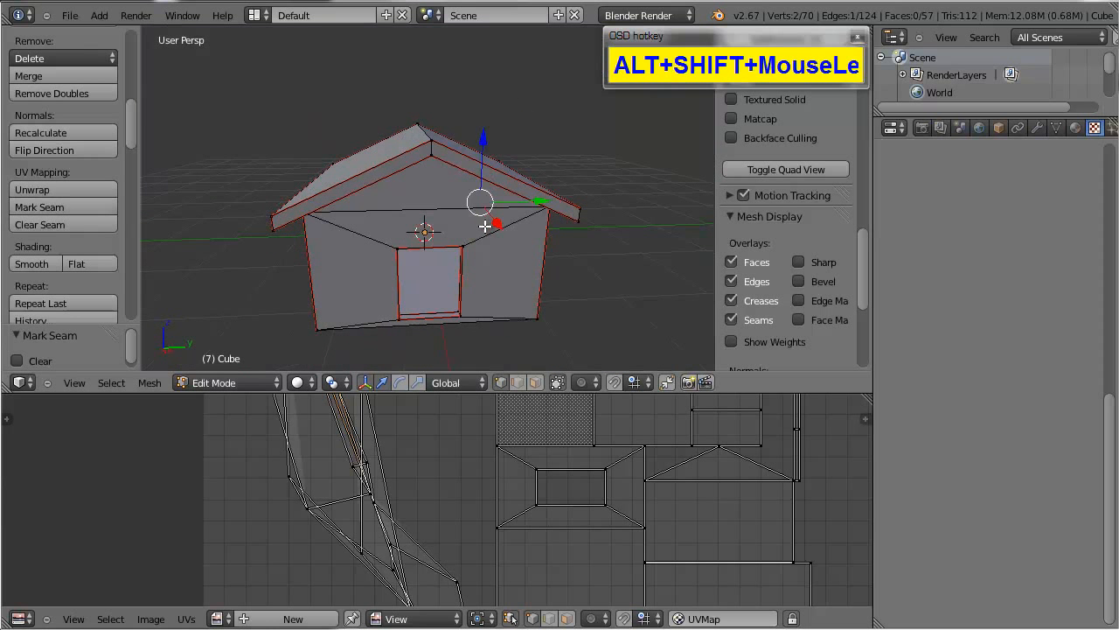
{"action": "key", "text": "a"}
{"action": "key", "text": "u"}
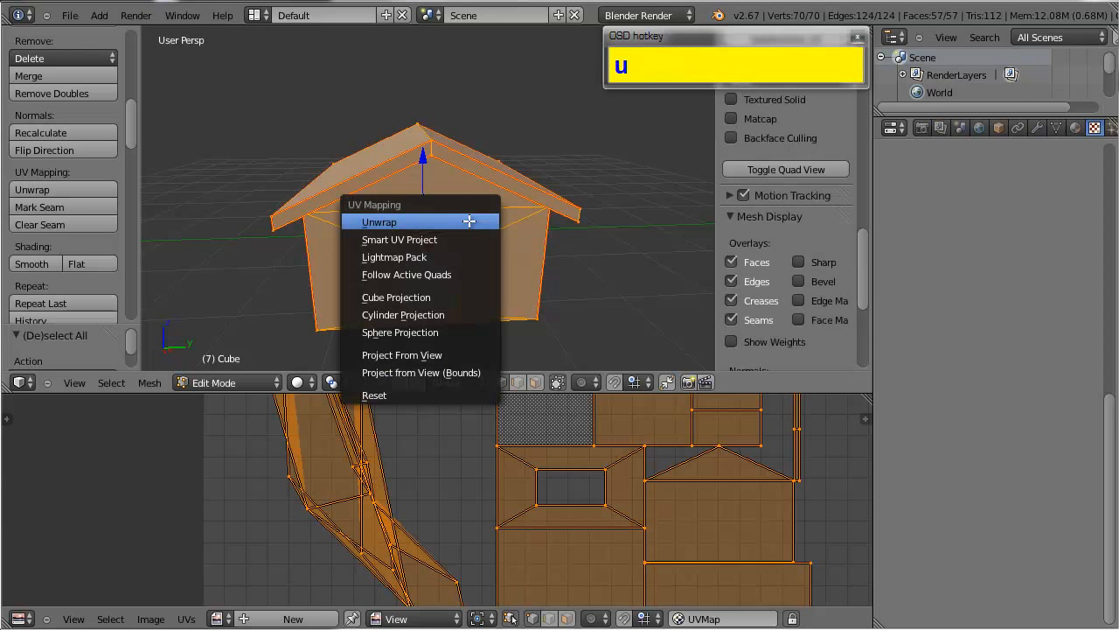
{"action": "left_click", "coordinate": [465, 220]}
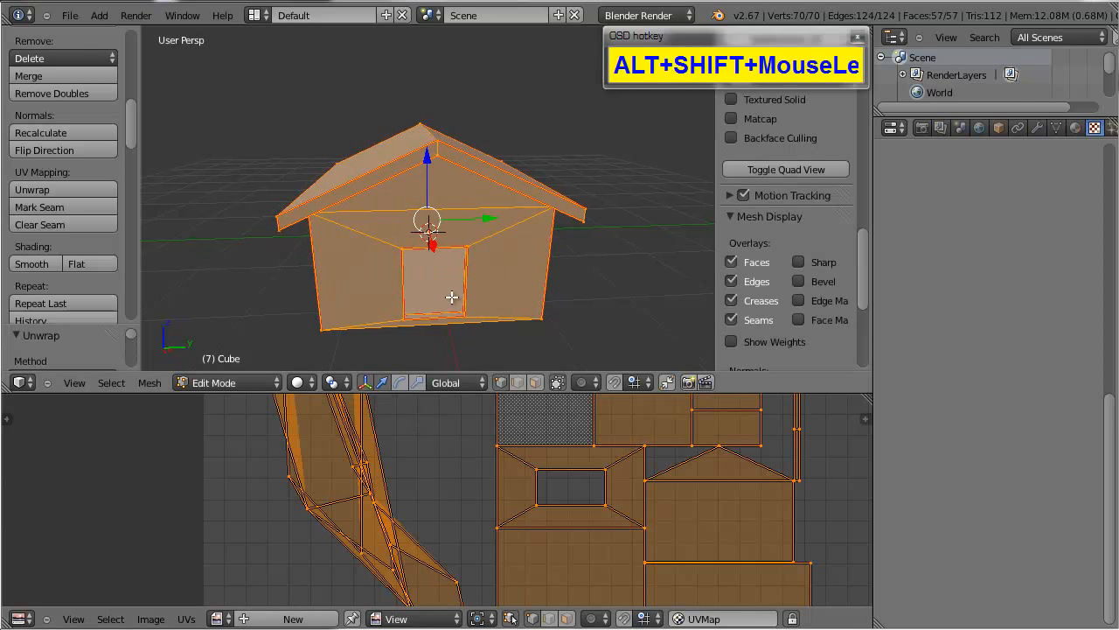
Step: Mark the edges around the interior ceiling face as seams
{"action": "left_click_drag", "start_coordinate": [451, 298], "coordinate": [175, 85], "text": "alt+shift"}
{"action": "scroll", "coordinate": [476, 177], "scroll_direction": "down", "scroll_amount": 2}
{"action": "right_click", "coordinate": [389, 81], "text": "alt"}
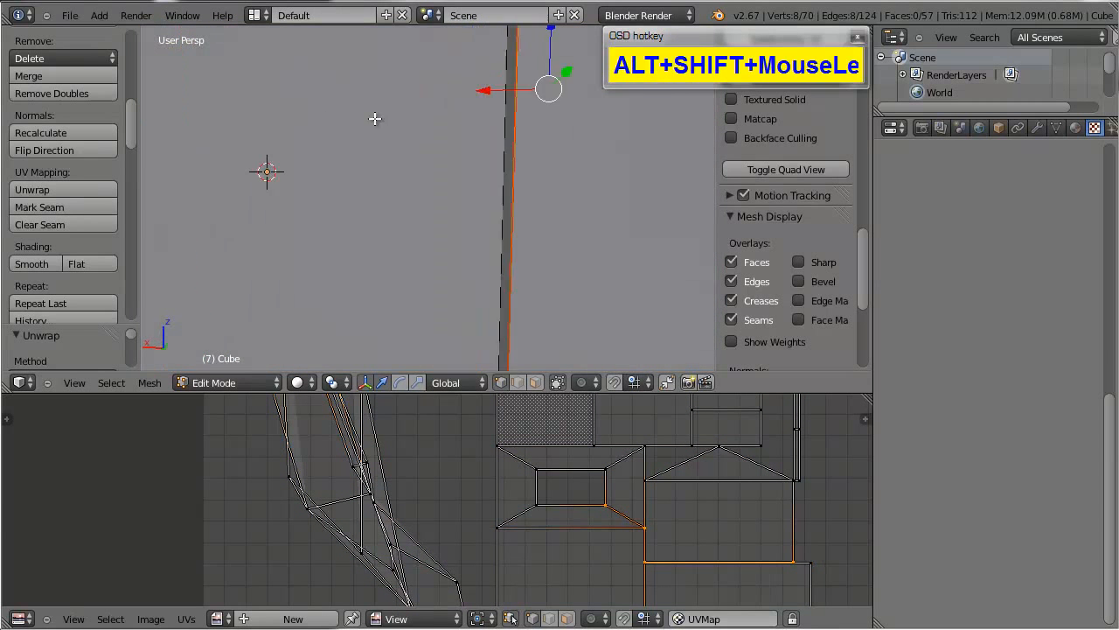
{"action": "mouse_move", "coordinate": [374, 118]}
{"action": "left_mouse_down", "text": "alt+shift"}
{"action": "mouse_move", "coordinate": [408, 127]}
{"action": "mouse_move", "coordinate": [570, 113]}
{"action": "mouse_move", "coordinate": [455, 130]}
{"action": "mouse_move", "coordinate": [319, 119]}
{"action": "mouse_move", "coordinate": [350, 135]}
{"action": "mouse_move", "coordinate": [268, 142]}
{"action": "mouse_move", "coordinate": [150, 113]}
{"action": "mouse_move", "coordinate": [359, 129]}
{"action": "left_mouse_up", "text": "alt+shift"}
{"action": "scroll", "coordinate": [412, 128], "scroll_direction": "up", "scroll_amount": 4}
{"action": "left_click_drag", "start_coordinate": [473, 96], "coordinate": [207, 155], "text": "alt+shift"}
{"action": "right_click", "coordinate": [357, 82], "text": "shift"}
{"action": "left_click", "coordinate": [74, 206]}
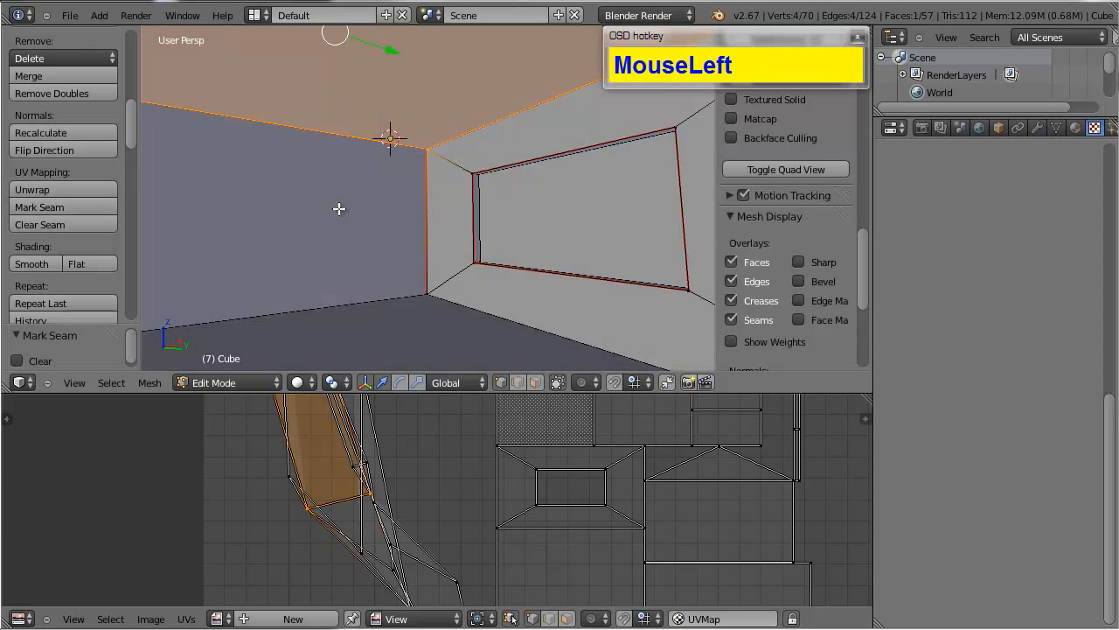
Step: Select the interior floor face in face selection mode and mark its surrounding edges as seams
{"action": "left_click_drag", "start_coordinate": [340, 192], "coordinate": [472, 368], "text": "alt"}
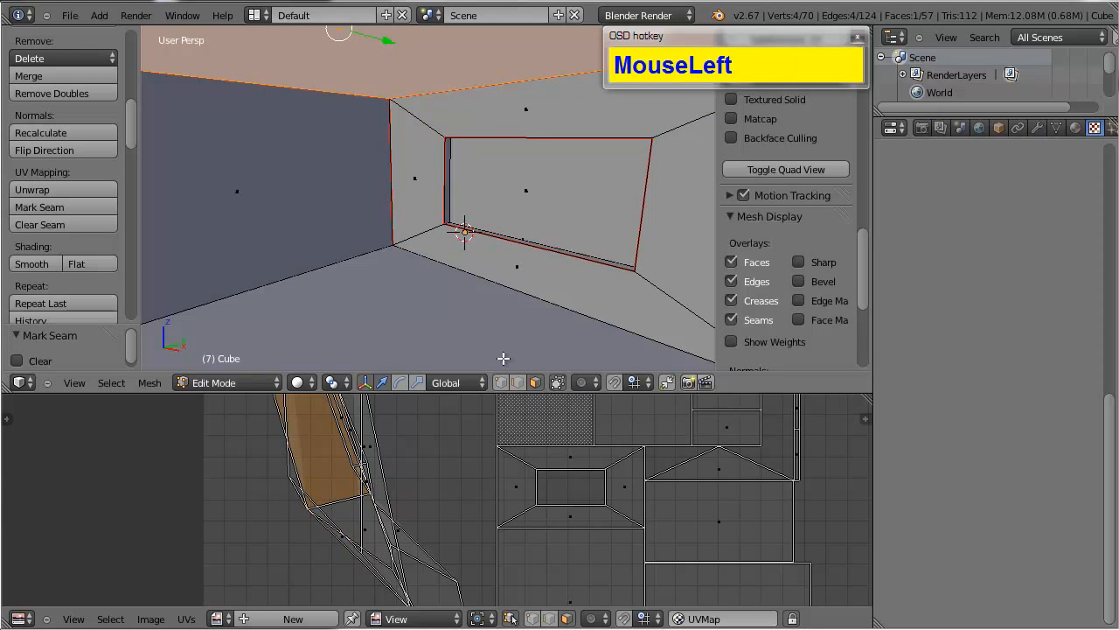
{"action": "right_click", "coordinate": [441, 320]}
{"action": "left_click_drag", "start_coordinate": [440, 318], "coordinate": [492, 332], "text": "alt"}
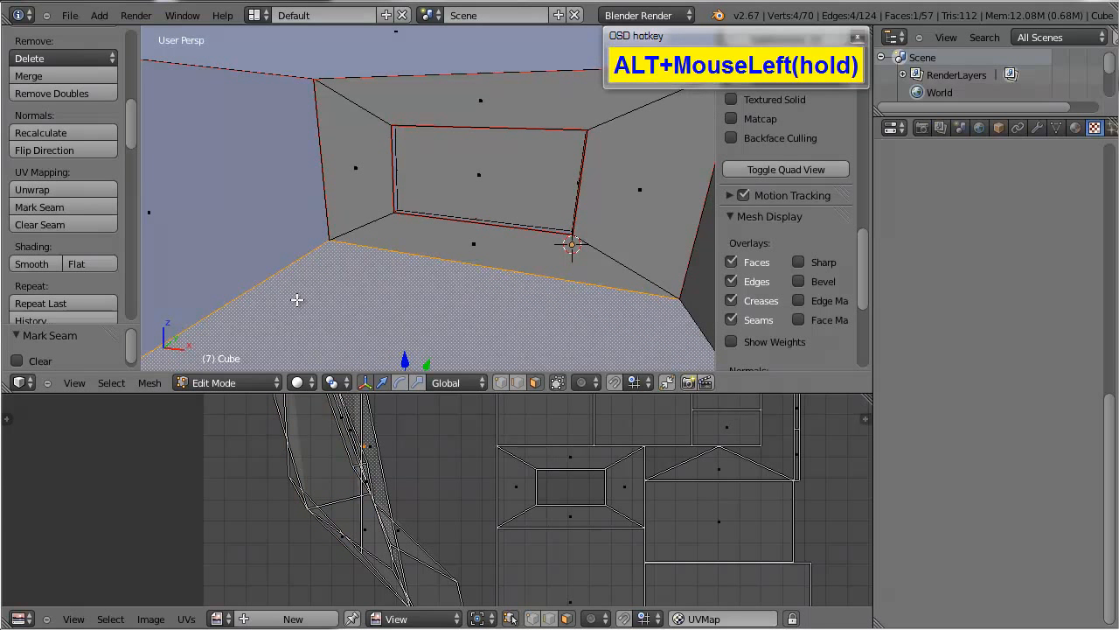
{"action": "left_click_drag", "start_coordinate": [297, 300], "coordinate": [416, 293], "text": "alt"}
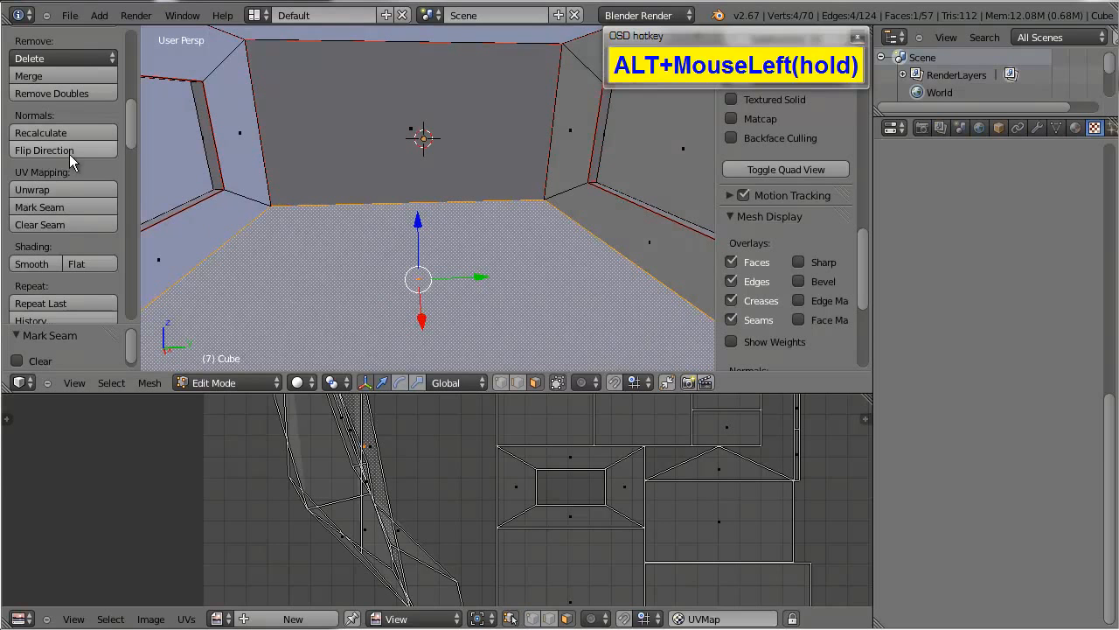
Step: Select the whole mesh and unwrap it with the added ceiling and floor seams
{"action": "scroll", "coordinate": [362, 250], "scroll_direction": "down", "scroll_amount": 4}
{"action": "scroll", "coordinate": [395, 247], "scroll_direction": "up", "scroll_amount": 2}
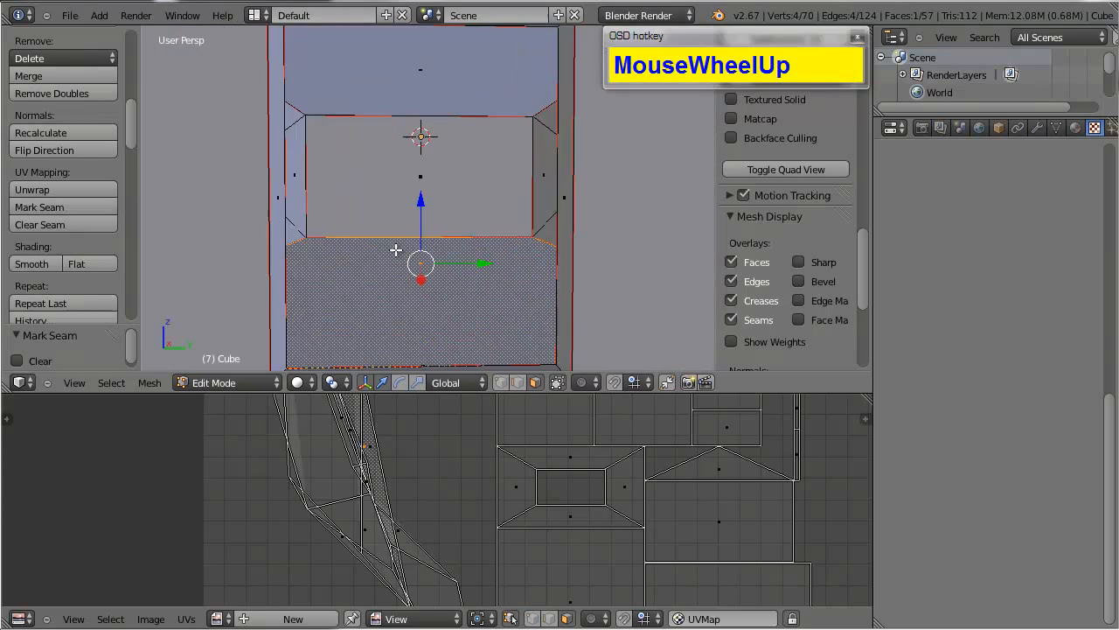
{"action": "scroll", "coordinate": [394, 247], "scroll_direction": "down", "scroll_amount": 2}
{"action": "left_click_drag", "start_coordinate": [396, 250], "coordinate": [394, 260], "text": "alt"}
{"action": "key", "text": "a"}
{"action": "key", "text": "a"}
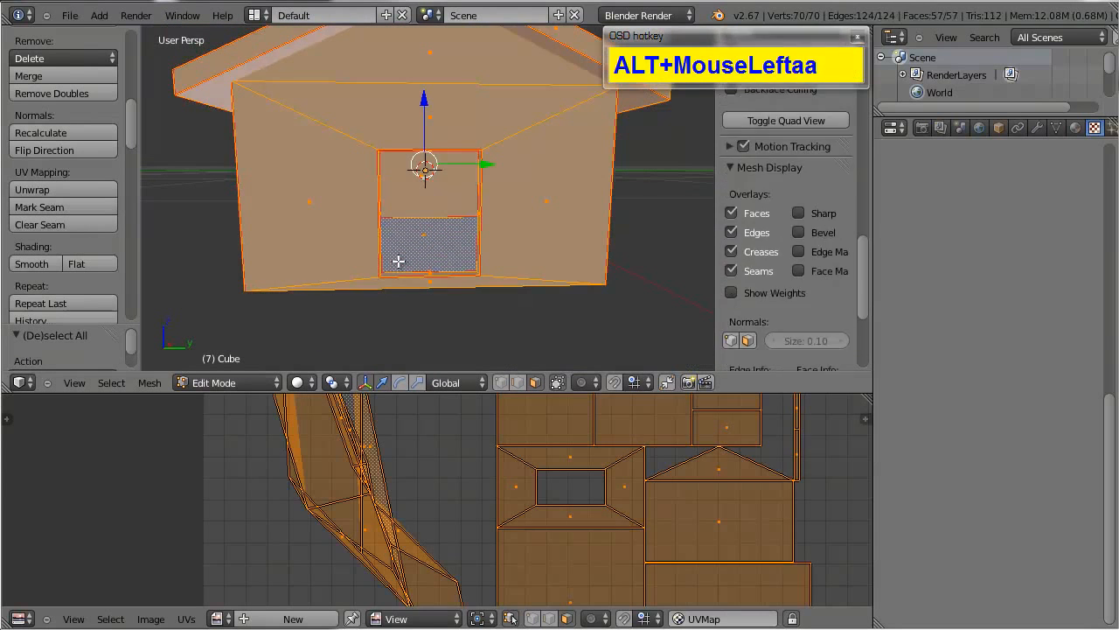
{"action": "key", "text": "u"}
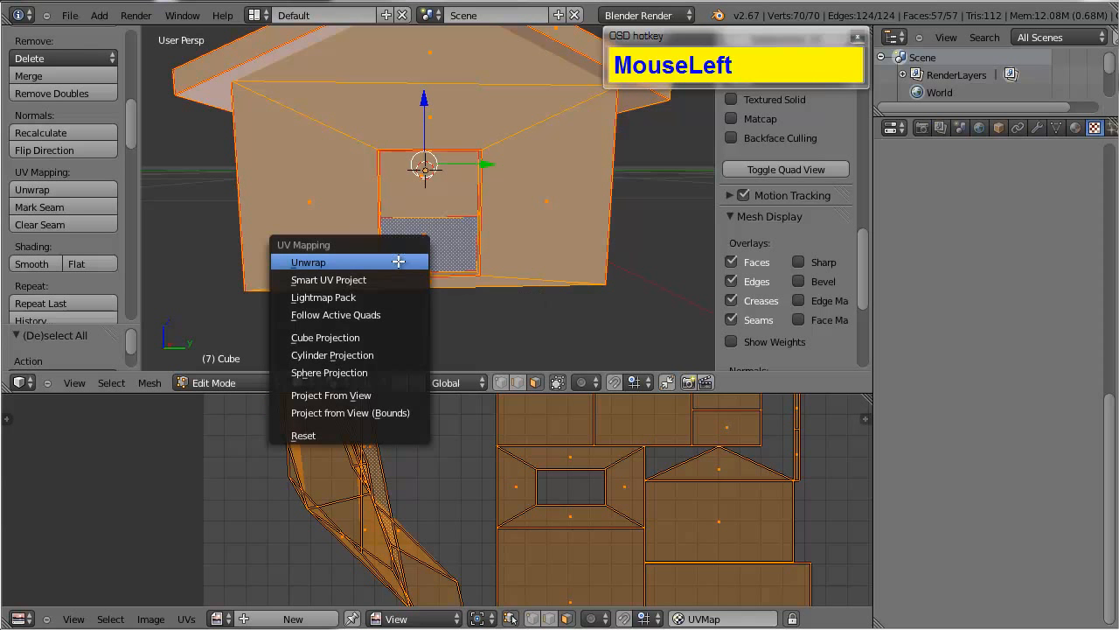
{"action": "left_click", "coordinate": [399, 261]}
Step: Compare the UV island that has the slanted doorway cutout with the doorway on the model
{"action": "scroll", "coordinate": [513, 525], "scroll_direction": "down", "scroll_amount": 3}
{"action": "mouse_move", "coordinate": [512, 524]}
{"action": "left_mouse_down", "text": "alt+shift"}
{"action": "mouse_move", "coordinate": [517, 512]}
{"action": "mouse_move", "coordinate": [512, 540]}
{"action": "mouse_move", "coordinate": [532, 522]}
{"action": "mouse_move", "coordinate": [520, 485]}
{"action": "mouse_move", "coordinate": [510, 512]}
{"action": "left_mouse_up", "text": "alt+shift"}
{"action": "scroll", "coordinate": [547, 490], "scroll_direction": "up", "scroll_amount": 3}
{"action": "scroll", "coordinate": [531, 522], "scroll_direction": "up", "scroll_amount": 3}
{"action": "scroll", "coordinate": [511, 511], "scroll_direction": "up", "scroll_amount": 5}
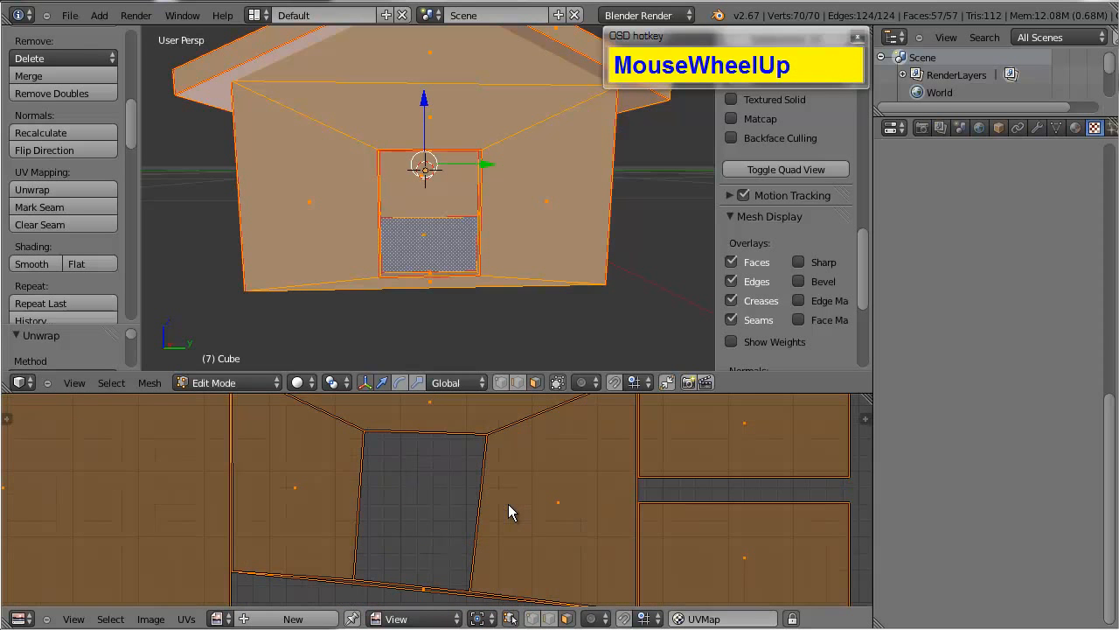
{"action": "left_click_drag", "start_coordinate": [372, 229], "coordinate": [456, 244], "text": "alt+shift"}
{"action": "scroll", "coordinate": [460, 513], "scroll_direction": "up", "scroll_amount": 2}
{"action": "left_click_drag", "start_coordinate": [457, 520], "coordinate": [438, 453], "text": "alt+shift"}
{"action": "scroll", "coordinate": [438, 453], "scroll_direction": "down", "scroll_amount": 3}
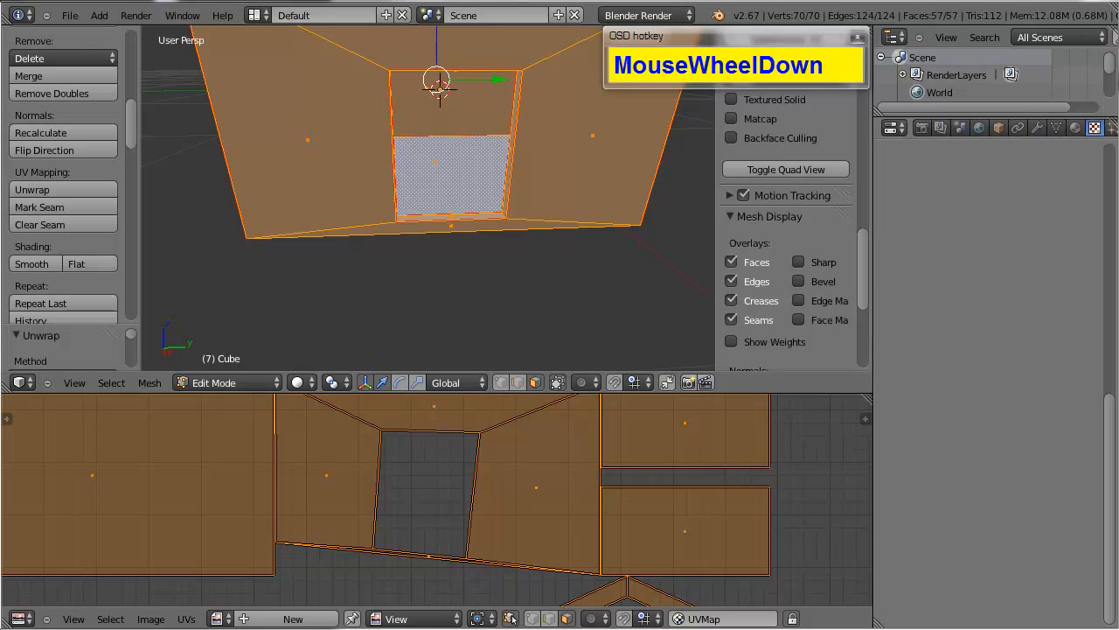
{"action": "scroll", "coordinate": [386, 476], "scroll_direction": "down", "scroll_amount": 1}
{"action": "left_click", "coordinate": [405, 479]}
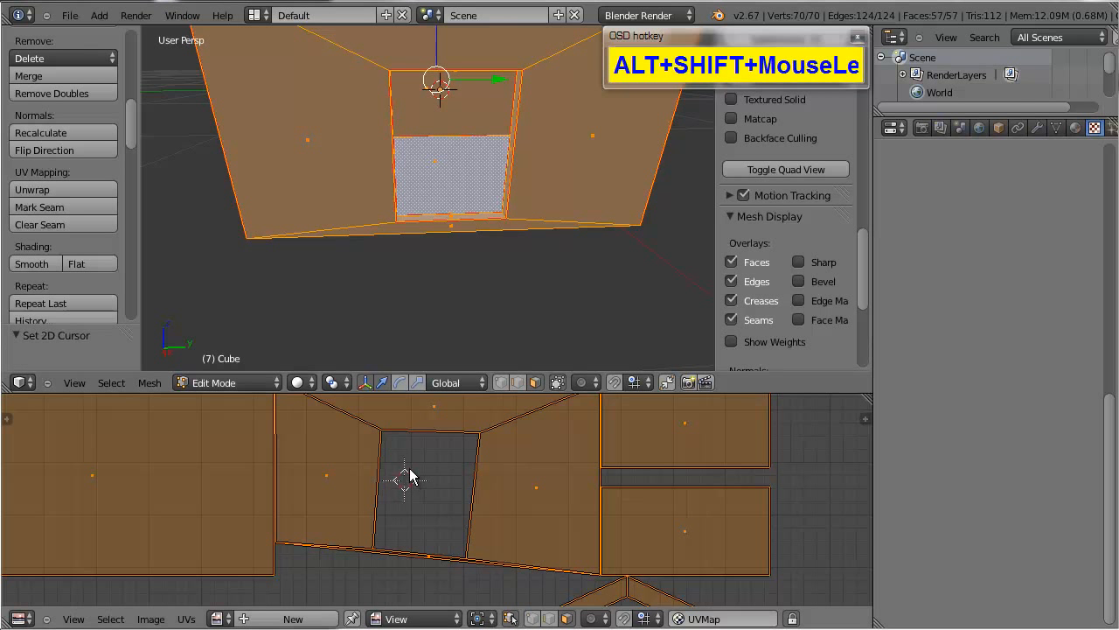
Step: Examine the overall UV layout and the thin strip along the base of the slanted doorway island
{"action": "scroll", "coordinate": [411, 472], "scroll_direction": "down", "scroll_amount": 5}
{"action": "left_click_drag", "start_coordinate": [418, 493], "coordinate": [416, 446], "text": "alt+shift"}
{"action": "scroll", "coordinate": [417, 447], "scroll_direction": "down", "scroll_amount": 4}
{"action": "scroll", "coordinate": [427, 473], "scroll_direction": "up", "scroll_amount": 2}
{"action": "left_click_drag", "start_coordinate": [434, 497], "coordinate": [472, 591], "text": "alt+shift"}
{"action": "scroll", "coordinate": [429, 452], "scroll_direction": "up", "scroll_amount": 4}
{"action": "scroll", "coordinate": [471, 573], "scroll_direction": "down", "scroll_amount": 5}
{"action": "left_click_drag", "start_coordinate": [465, 469], "coordinate": [484, 593], "text": "alt+shift"}
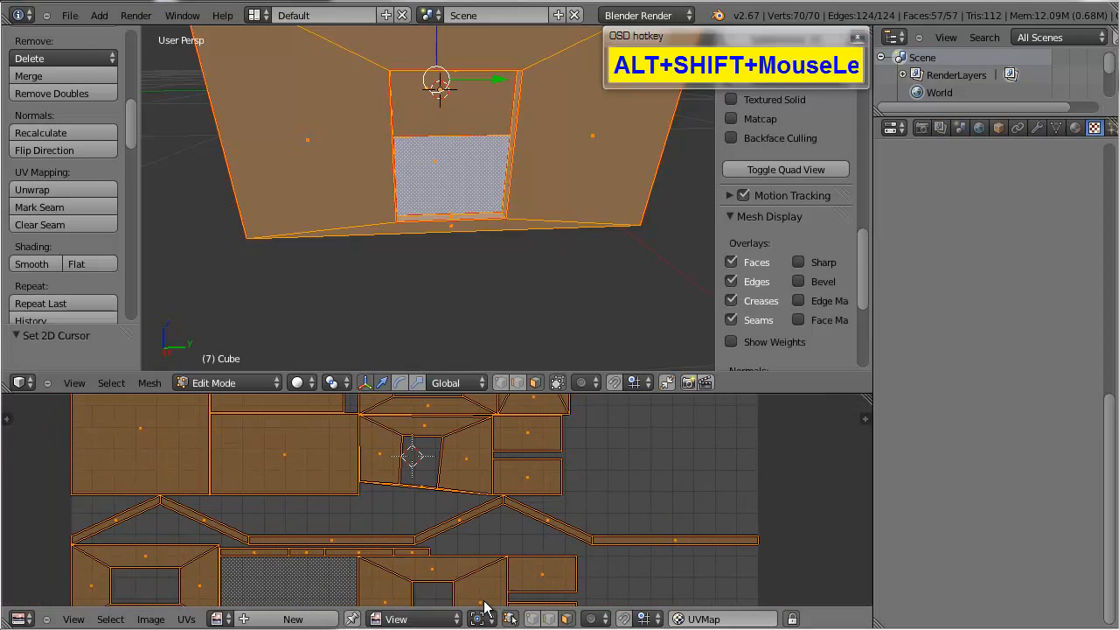
{"action": "scroll", "coordinate": [484, 589], "scroll_direction": "up", "scroll_amount": 5}
{"action": "scroll", "coordinate": [486, 596], "scroll_direction": "up", "scroll_amount": 3}
{"action": "left_click_drag", "start_coordinate": [425, 493], "coordinate": [429, 546], "text": "alt+shift"}
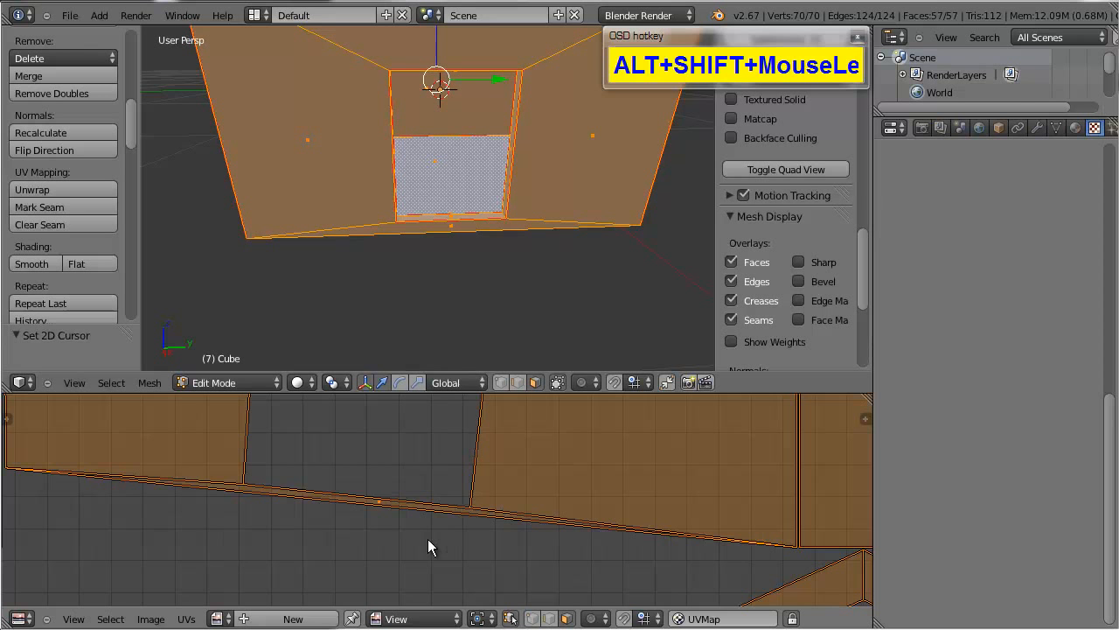
{"action": "scroll", "coordinate": [377, 505], "scroll_direction": "down", "scroll_amount": 2}
{"action": "scroll", "coordinate": [378, 505], "scroll_direction": "up", "scroll_amount": 2}
Step: Delete the thin face along the base of the interior doorway wall
{"action": "right_click", "coordinate": [378, 505]}
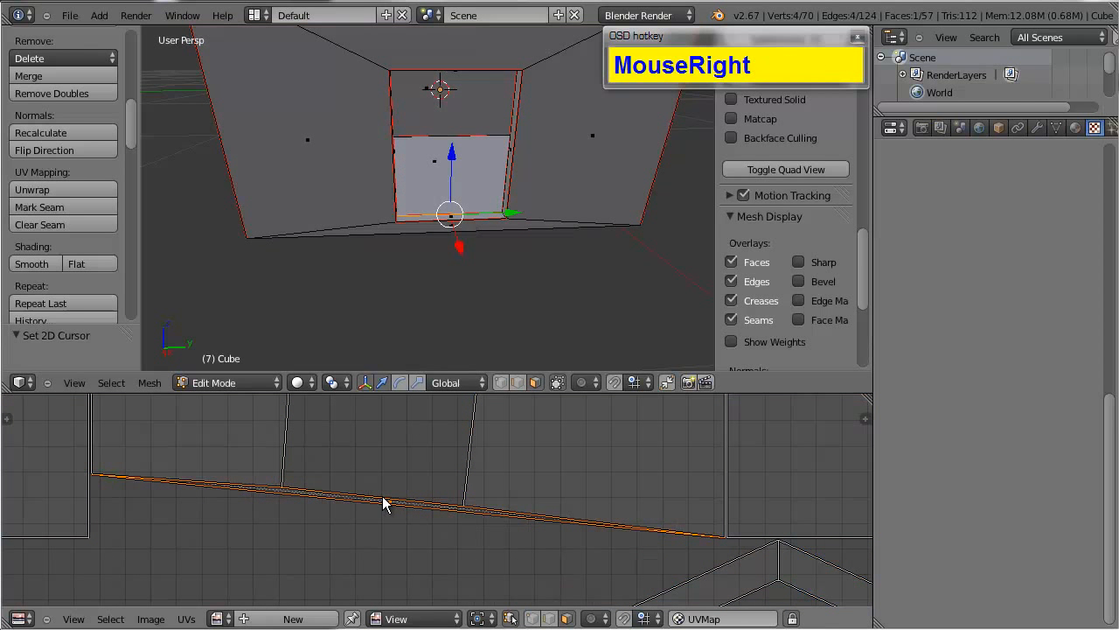
{"action": "left_click_drag", "start_coordinate": [393, 202], "coordinate": [254, 231], "text": "alt"}
{"action": "left_click_drag", "start_coordinate": [254, 230], "coordinate": [420, 181], "text": "alt"}
{"action": "mouse_move", "coordinate": [420, 189]}
{"action": "middle_mouse_down"}
{"action": "mouse_move", "coordinate": [420, 178]}
{"action": "mouse_move", "coordinate": [420, 202]}
{"action": "mouse_move", "coordinate": [375, 237]}
{"action": "mouse_move", "coordinate": [312, 240]}
{"action": "mouse_move", "coordinate": [518, 249]}
{"action": "mouse_move", "coordinate": [477, 252]}
{"action": "middle_mouse_up"}
{"action": "scroll", "coordinate": [480, 252], "scroll_direction": "up", "scroll_amount": 2}
{"action": "left_click_drag", "start_coordinate": [481, 253], "coordinate": [384, 253], "text": "alt+shift"}
{"action": "scroll", "coordinate": [346, 214], "scroll_direction": "down", "scroll_amount": 2}
{"action": "key", "text": "x"}
{"action": "left_click", "coordinate": [357, 233]}
Step: Select the whole mesh and examine its UV islands around the doorway wall
{"action": "key", "text": "a"}
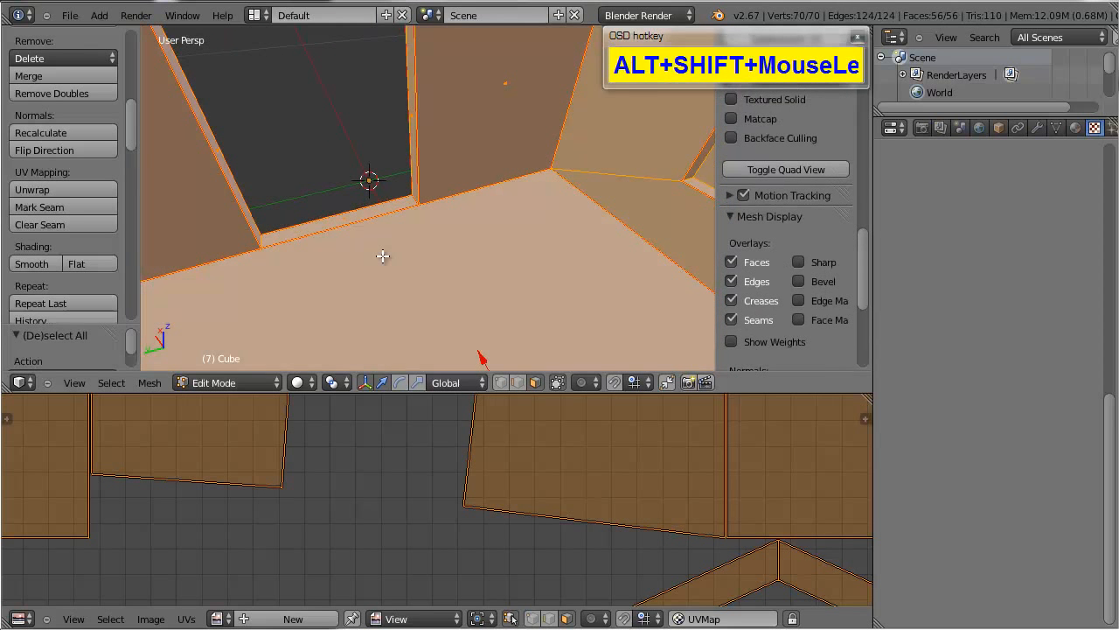
{"action": "scroll", "coordinate": [458, 223], "scroll_direction": "down", "scroll_amount": 4}
{"action": "scroll", "coordinate": [428, 421], "scroll_direction": "down", "scroll_amount": 4}
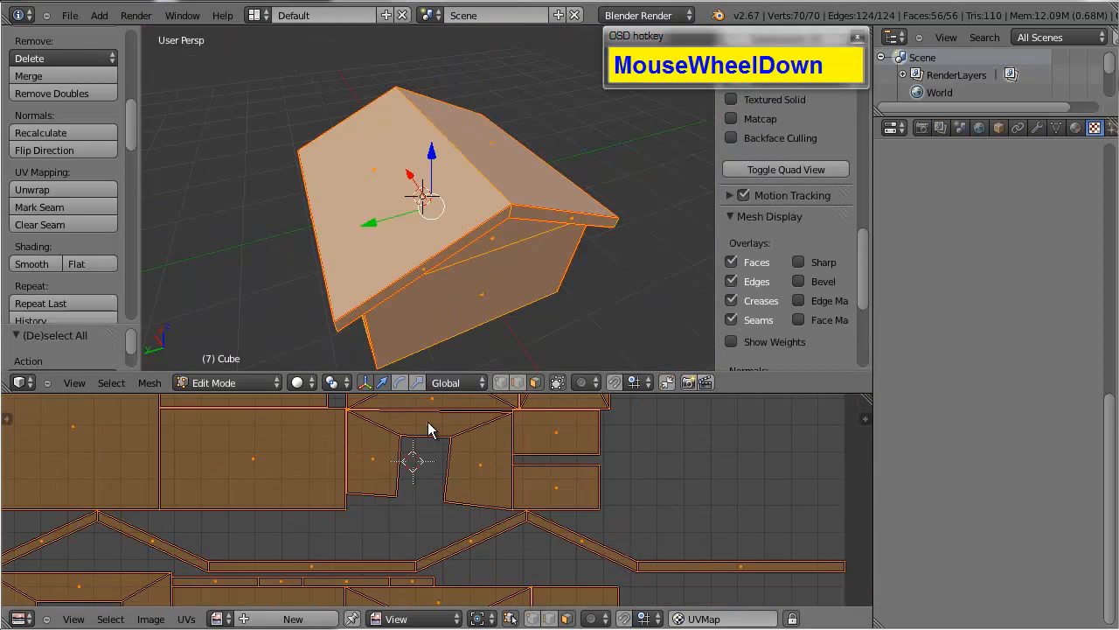
{"action": "left_click_drag", "start_coordinate": [428, 421], "coordinate": [435, 446], "text": "alt"}
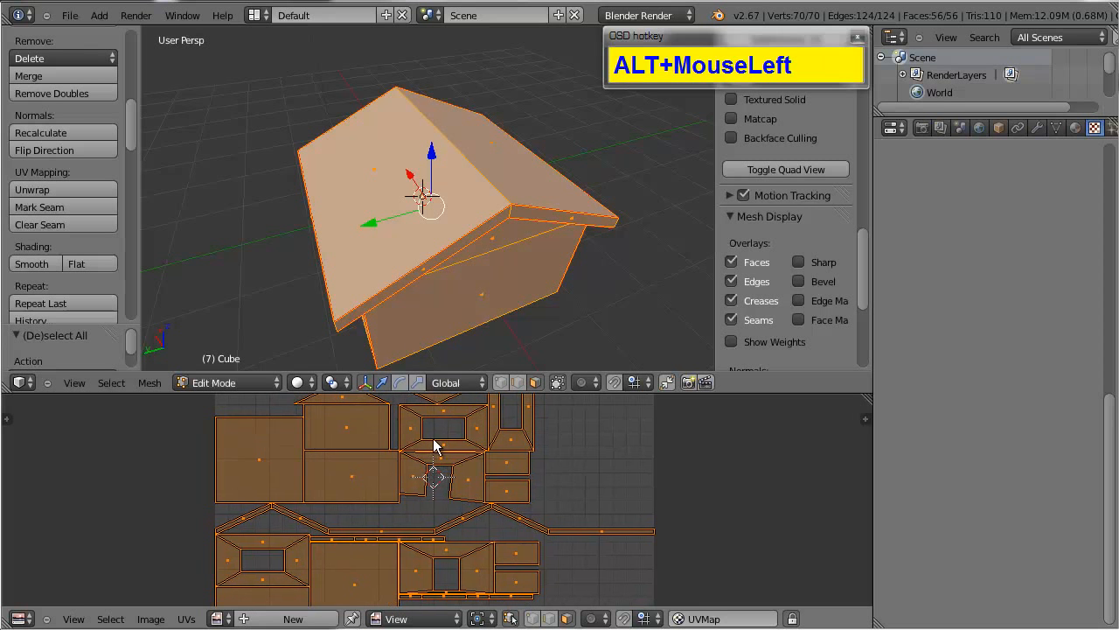
Step: Unwrap the whole mesh and inspect the repacked wall, roof and trim UV islands
{"action": "key", "text": "u"}
{"action": "left_click", "coordinate": [423, 266]}
{"action": "scroll", "coordinate": [467, 544], "scroll_direction": "down", "scroll_amount": 3}
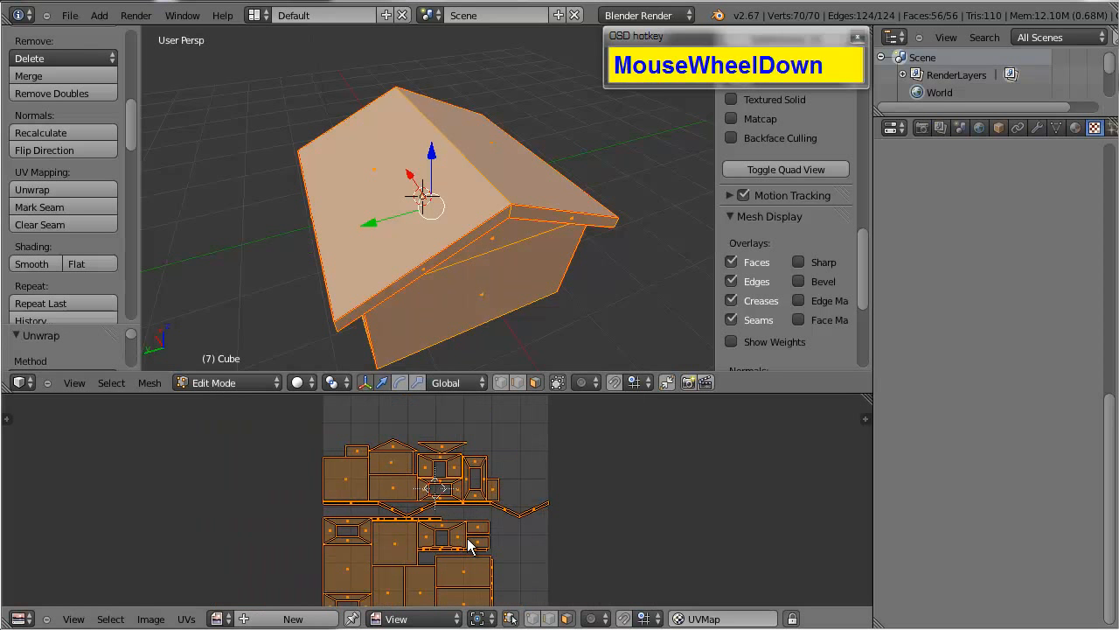
{"action": "left_click_drag", "start_coordinate": [467, 545], "coordinate": [545, 590], "text": "alt+shift"}
{"action": "scroll", "coordinate": [456, 466], "scroll_direction": "up", "scroll_amount": 1}
{"action": "scroll", "coordinate": [456, 458], "scroll_direction": "up", "scroll_amount": 3}
{"action": "left_click_drag", "start_coordinate": [494, 460], "coordinate": [504, 575], "text": "alt+shift"}
{"action": "left_click_drag", "start_coordinate": [519, 520], "coordinate": [495, 525], "text": "alt+shift"}
{"action": "scroll", "coordinate": [481, 515], "scroll_direction": "down", "scroll_amount": 2}
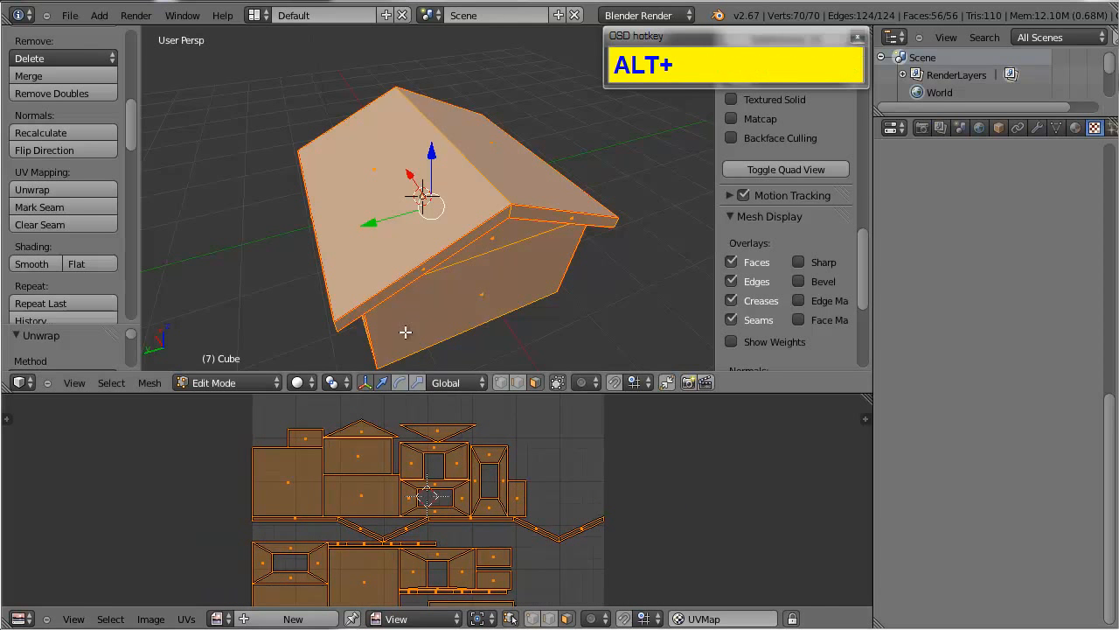
Step: Switch to vertex selection and select the upper vertex at the roof's near eave corner to locate it in the UV layout
{"action": "left_click_drag", "start_coordinate": [405, 330], "coordinate": [400, 306], "text": "alt"}
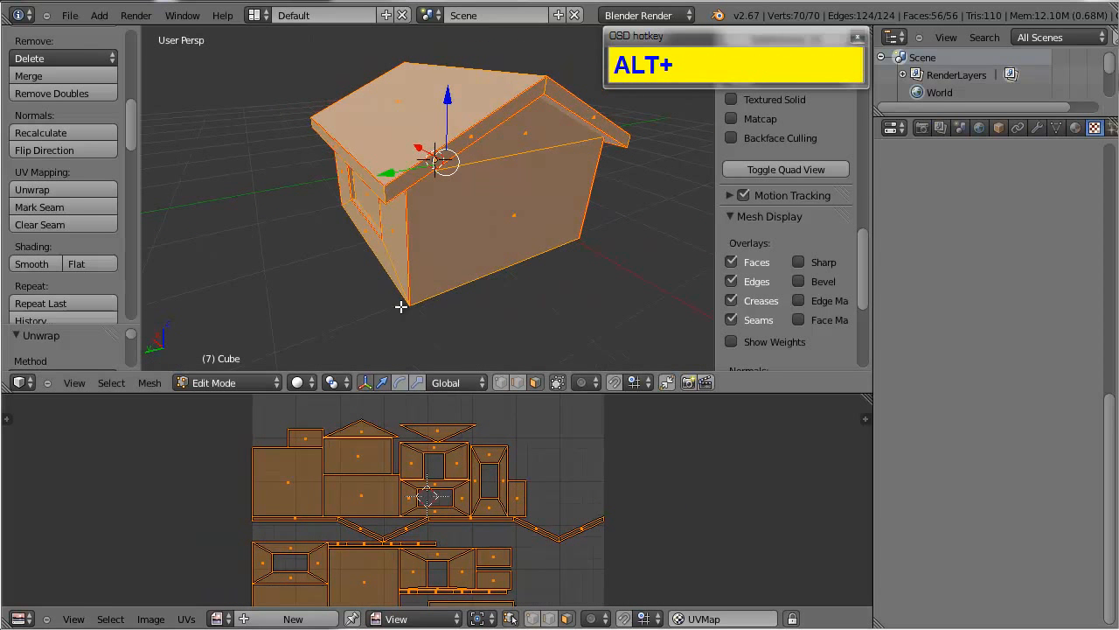
{"action": "left_click", "coordinate": [501, 382]}
{"action": "right_click", "coordinate": [379, 187]}
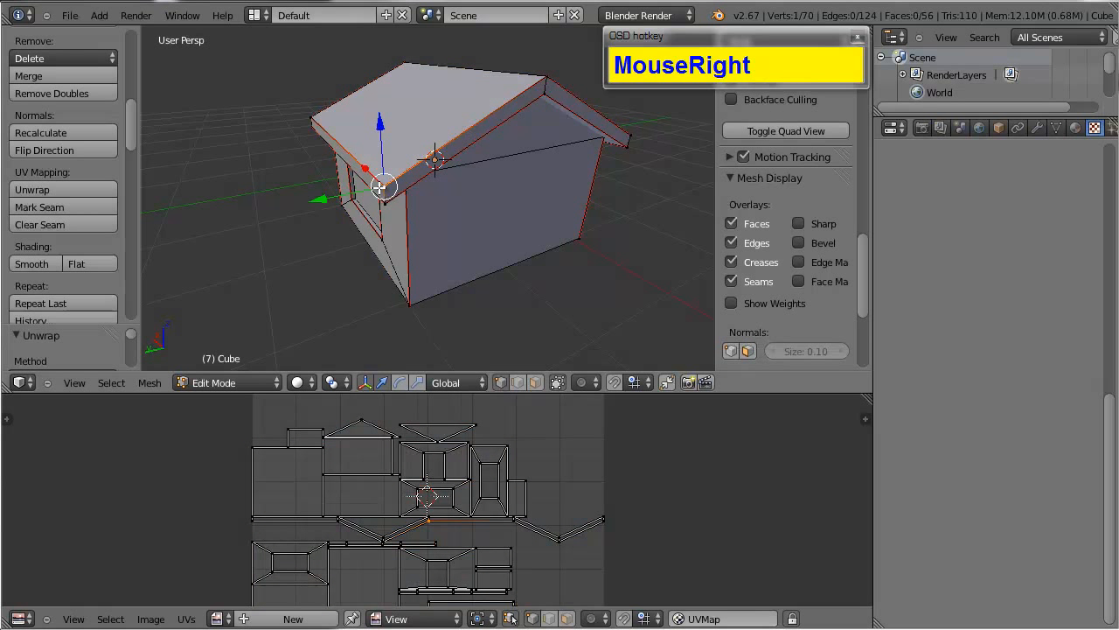
{"action": "scroll", "coordinate": [448, 480], "scroll_direction": "down", "scroll_amount": 2}
{"action": "left_click_drag", "start_coordinate": [497, 492], "coordinate": [501, 440], "text": "alt+shift"}
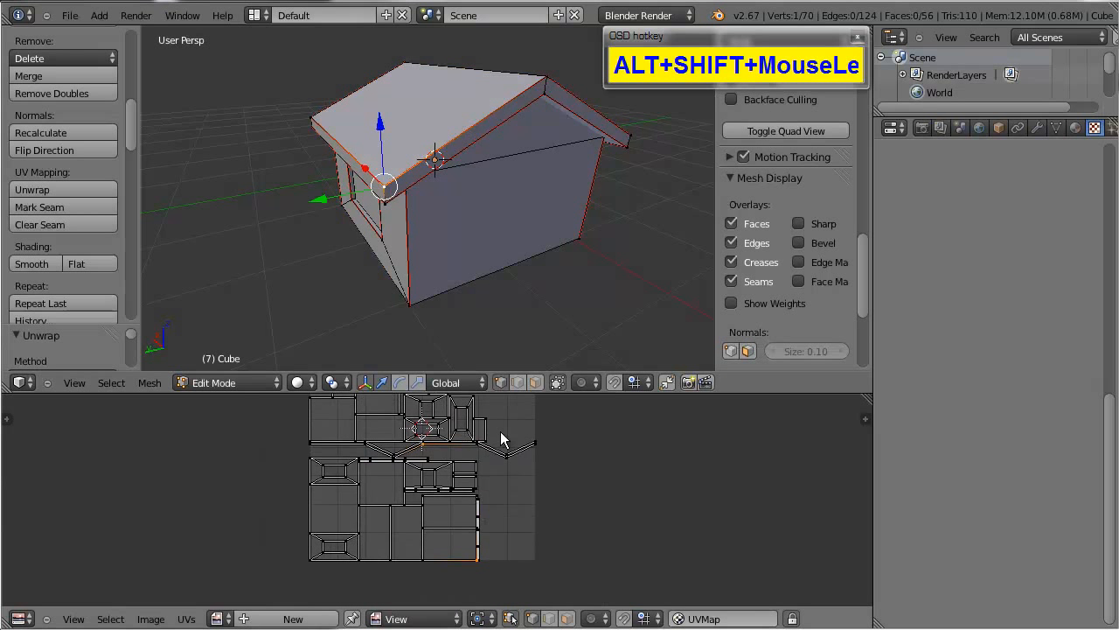
Step: Enlarge the UV editor and examine how the long zigzag roof-trim strip fits in the UV layout
{"action": "left_click_drag", "start_coordinate": [610, 393], "coordinate": [604, 256]}
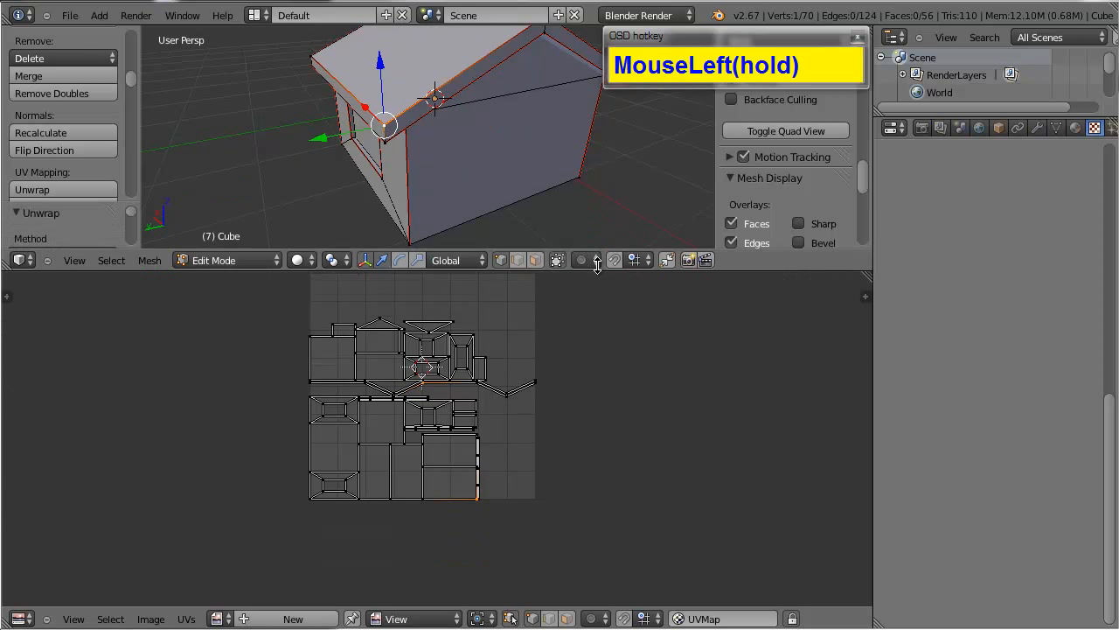
{"action": "scroll", "coordinate": [569, 330], "scroll_direction": "up", "scroll_amount": 4}
{"action": "left_click_drag", "start_coordinate": [564, 368], "coordinate": [568, 389], "text": "alt+shift"}
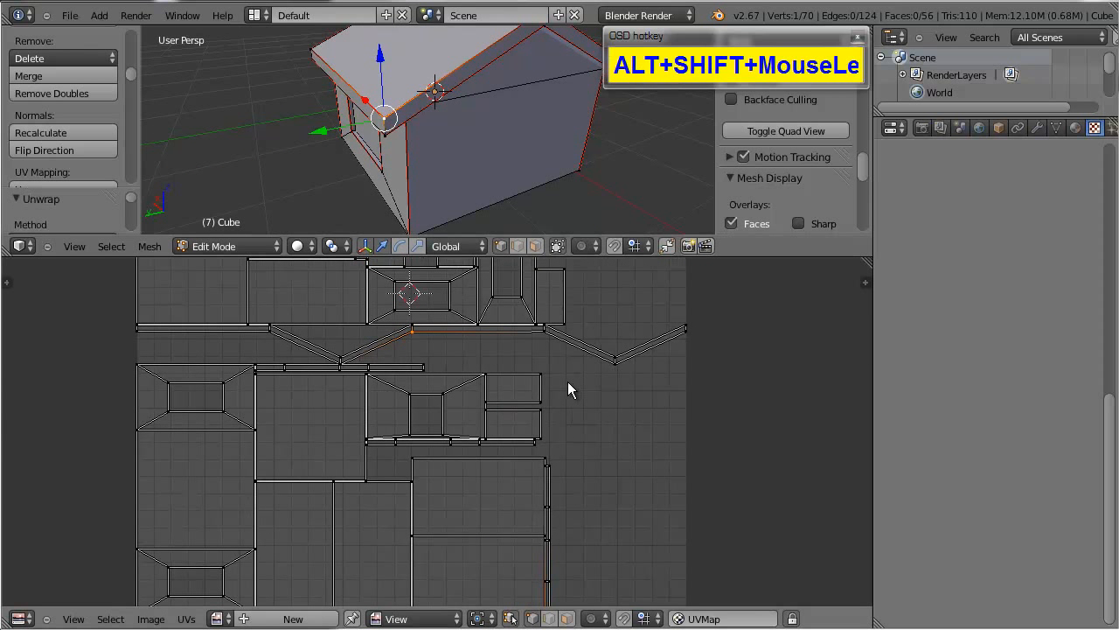
{"action": "scroll", "coordinate": [560, 399], "scroll_direction": "down", "scroll_amount": 4}
{"action": "scroll", "coordinate": [557, 399], "scroll_direction": "up", "scroll_amount": 2}
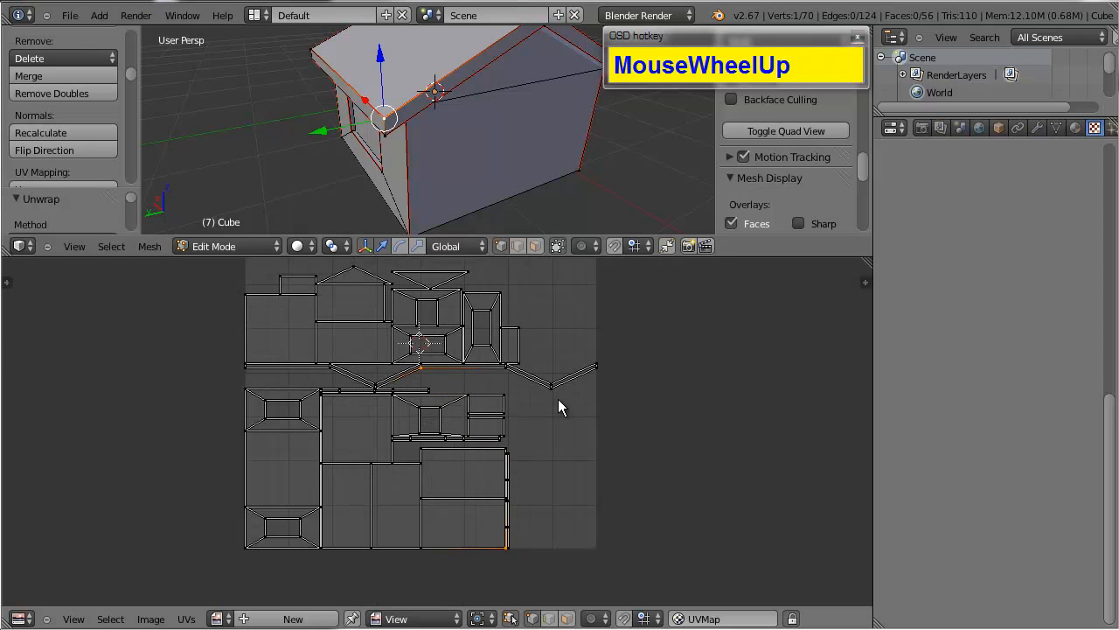
{"action": "left_click_drag", "start_coordinate": [593, 335], "coordinate": [560, 416], "text": "alt+shift"}
{"action": "scroll", "coordinate": [573, 389], "scroll_direction": "down", "scroll_amount": 1}
{"action": "scroll", "coordinate": [437, 407], "scroll_direction": "up", "scroll_amount": 2}
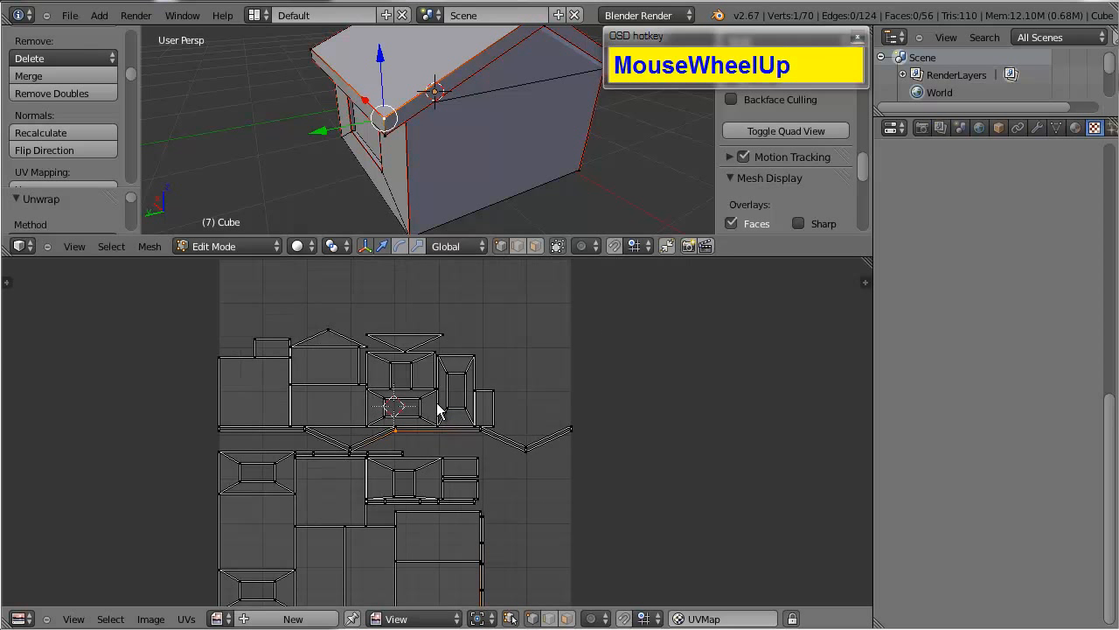
{"action": "scroll", "coordinate": [490, 375], "scroll_direction": "down", "scroll_amount": 2}
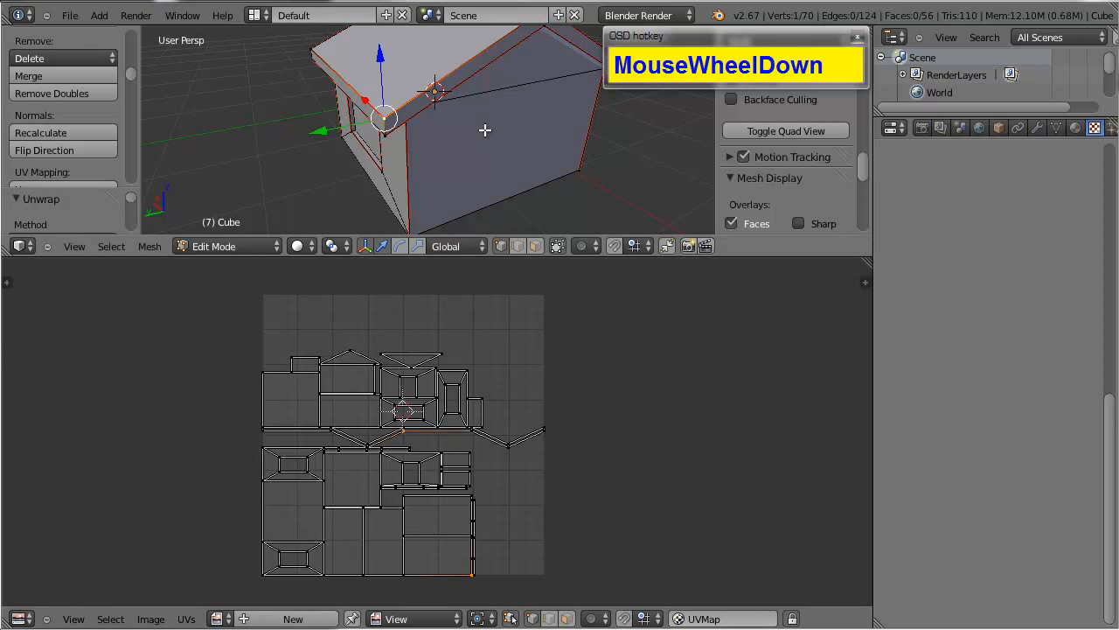
Step: Add the lower corner vertex to the selection and mark the short vertical edge at the roof's eave corner as a seam
{"action": "right_click", "coordinate": [407, 150], "text": "shift"}
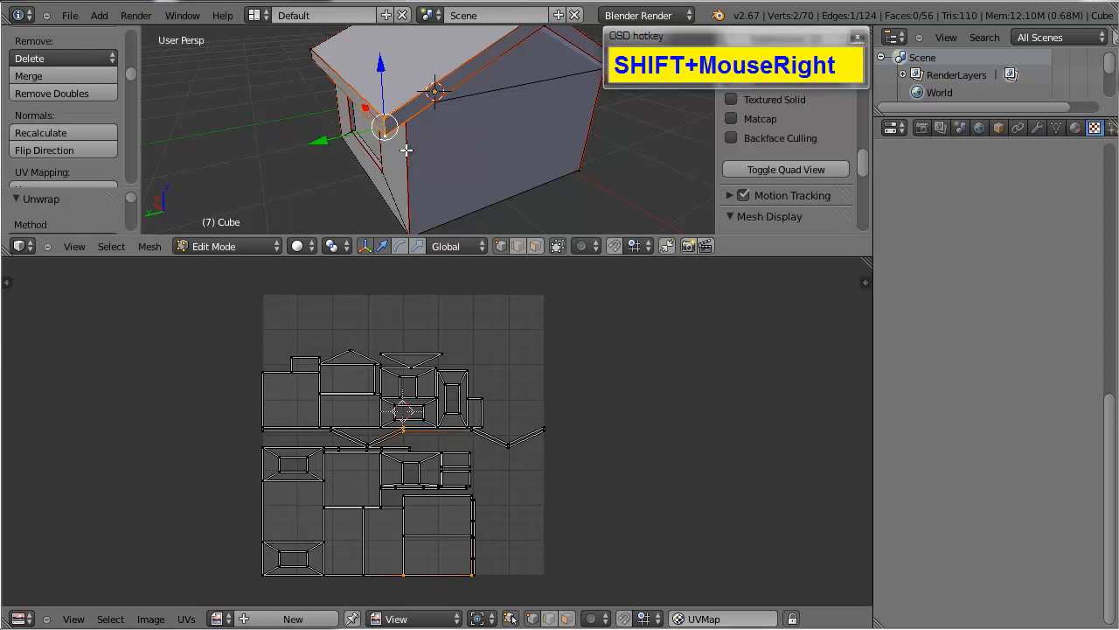
{"action": "scroll", "coordinate": [50, 139], "scroll_direction": "down", "scroll_amount": 4}
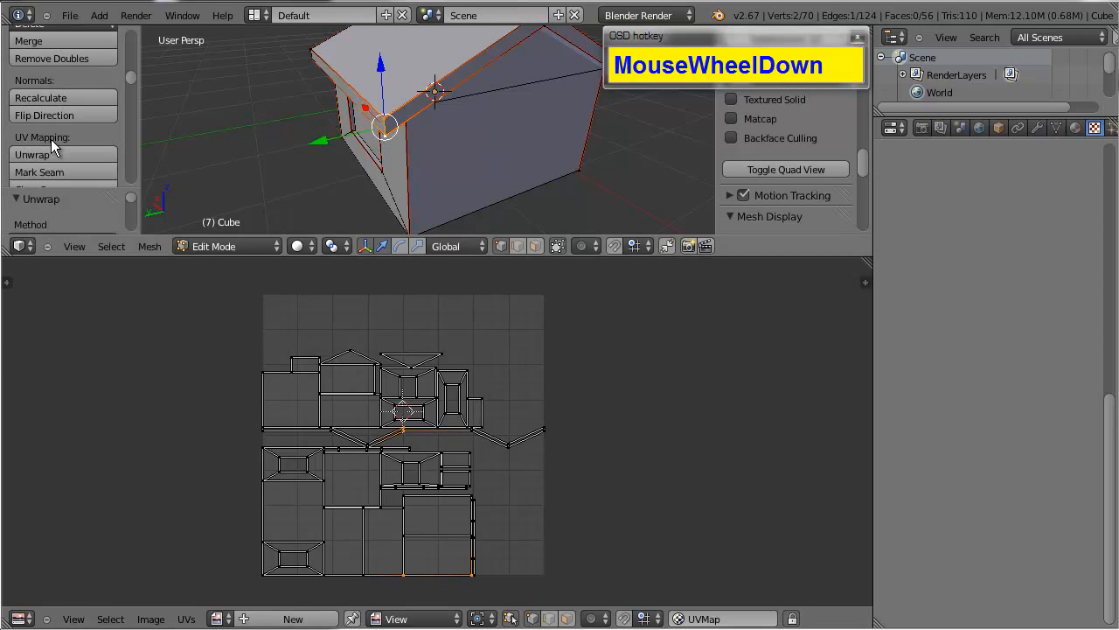
{"action": "left_click", "coordinate": [57, 138]}
Step: Select the entire mesh and unwrap it with the new roof-trim seam
{"action": "key", "text": "a"}
{"action": "key", "text": "a"}
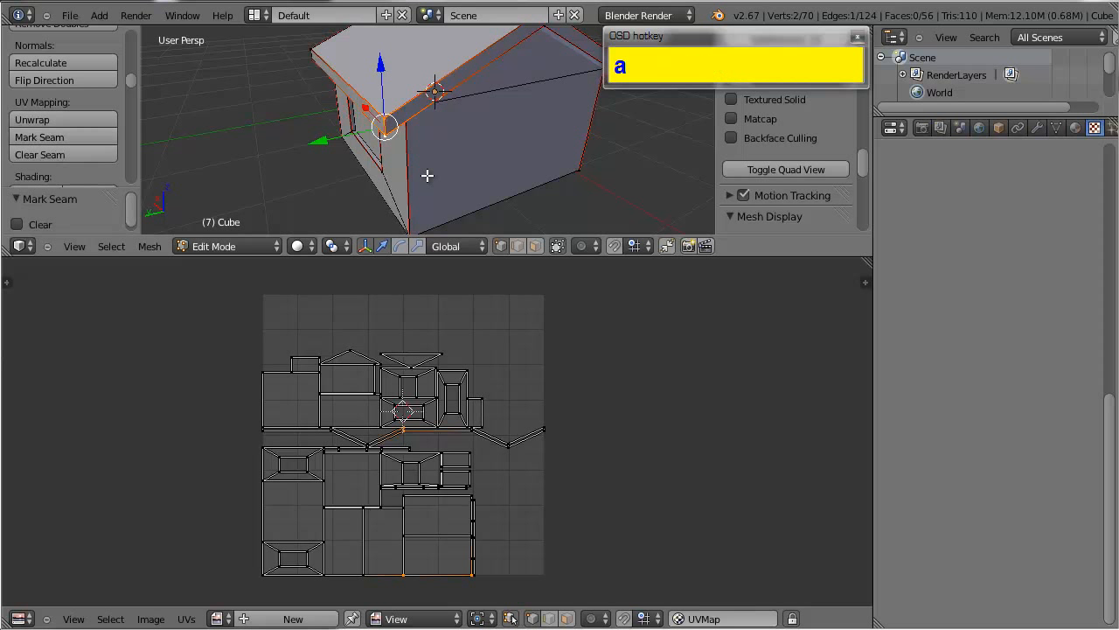
{"action": "key", "text": "u"}
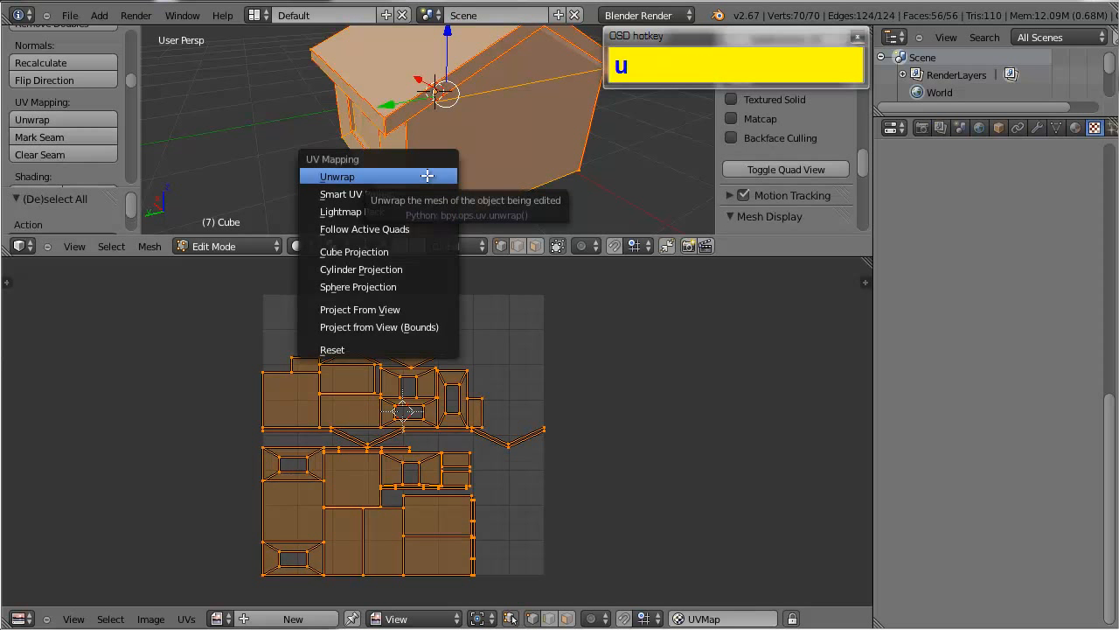
{"action": "left_click", "coordinate": [426, 175]}
{"action": "scroll", "coordinate": [485, 367], "scroll_direction": "up", "scroll_amount": 3}
{"action": "left_click_drag", "start_coordinate": [486, 367], "coordinate": [444, 402], "text": "alt+shift"}
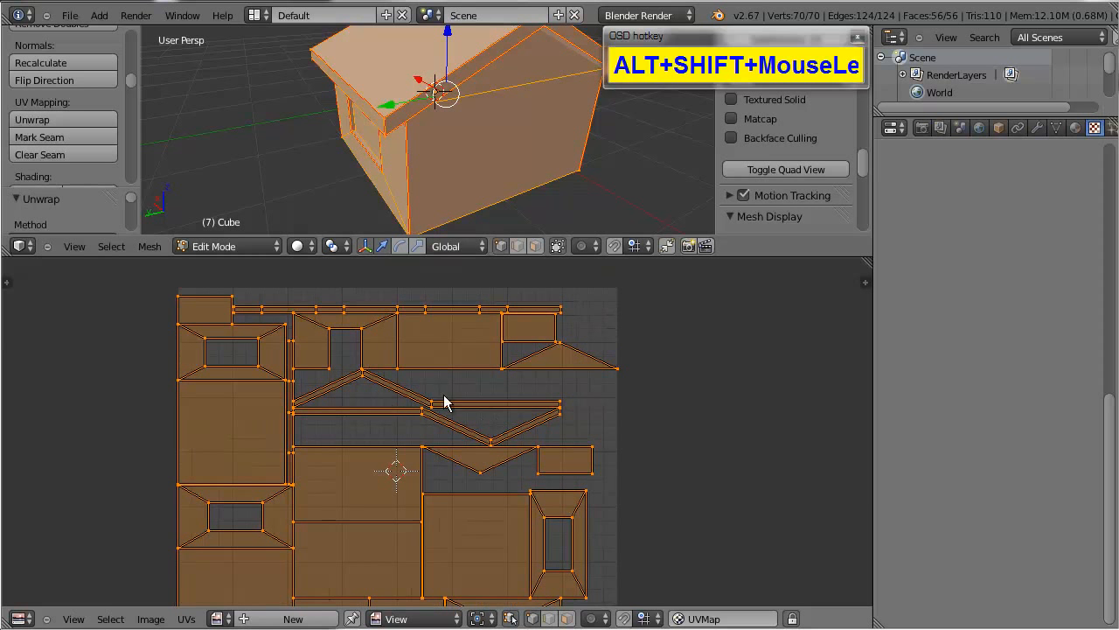
Step: Examine the shortened trim strips and the overall UV packing, and view the house's roof from above
{"action": "scroll", "coordinate": [551, 437], "scroll_direction": "down", "scroll_amount": 2}
{"action": "left_click_drag", "start_coordinate": [545, 443], "coordinate": [552, 439], "text": "alt+shift"}
{"action": "scroll", "coordinate": [556, 444], "scroll_direction": "down", "scroll_amount": 1}
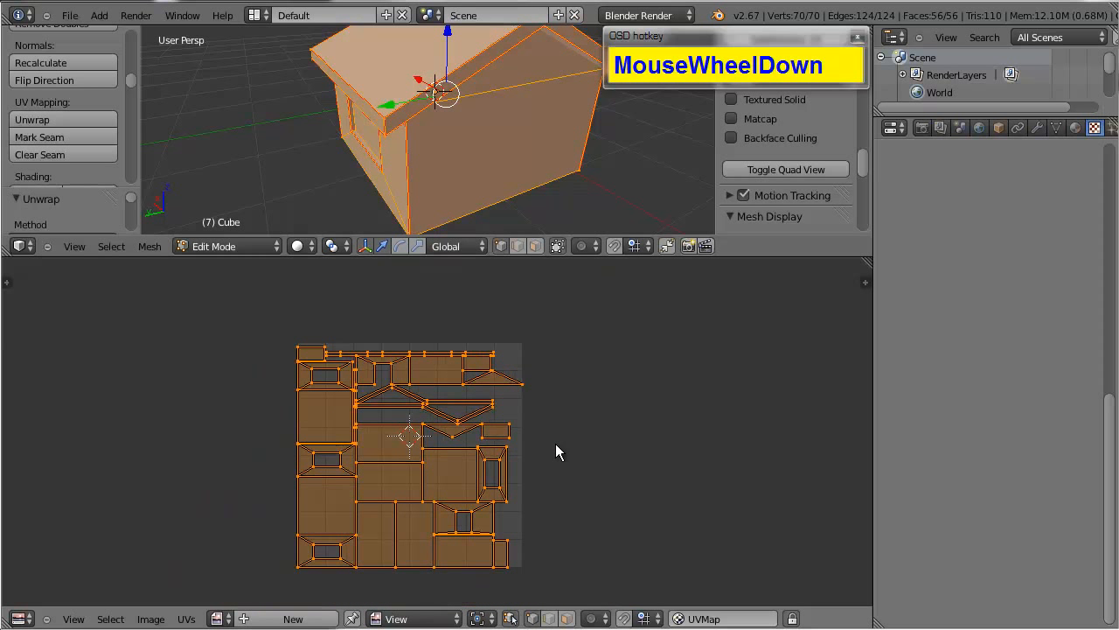
{"action": "scroll", "coordinate": [555, 443], "scroll_direction": "up", "scroll_amount": 1}
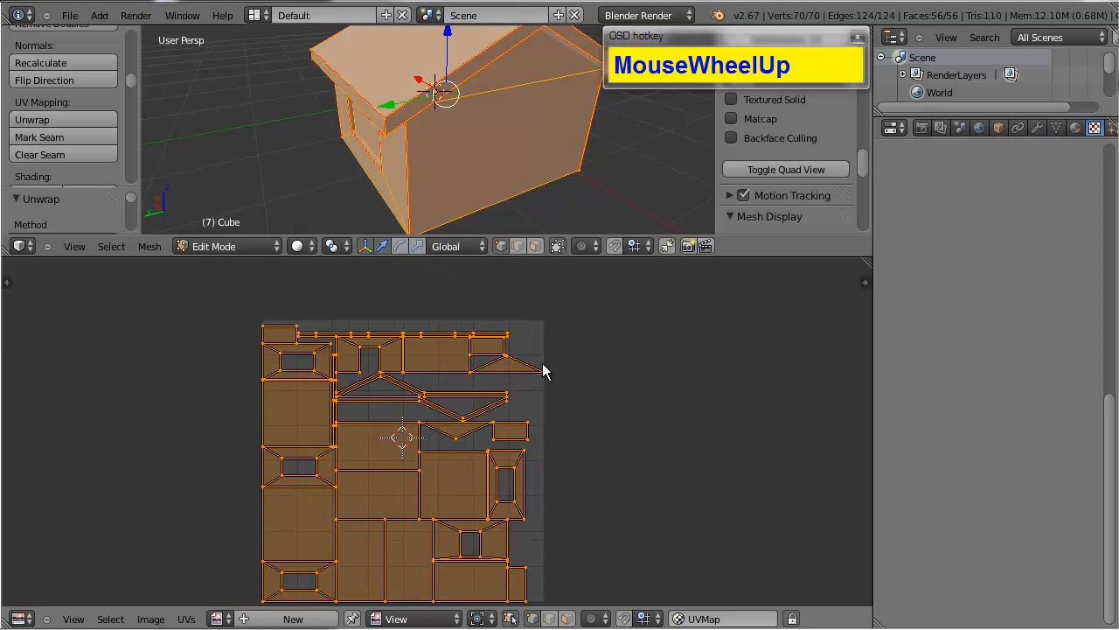
{"action": "scroll", "coordinate": [537, 305], "scroll_direction": "up", "scroll_amount": 2}
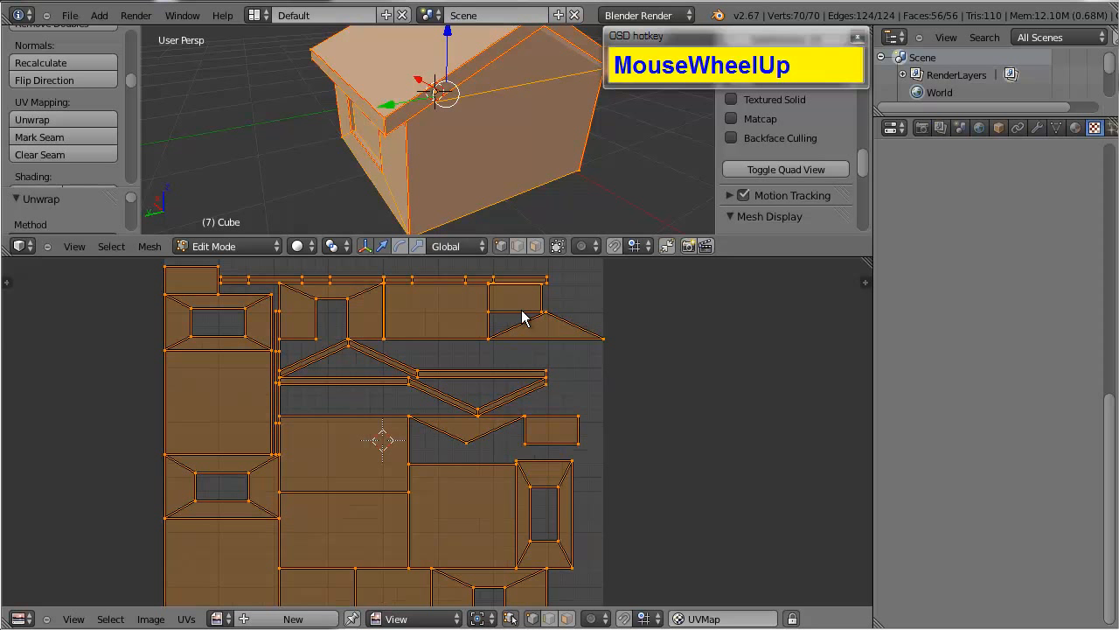
{"action": "scroll", "coordinate": [522, 317], "scroll_direction": "down", "scroll_amount": 2}
{"action": "left_click_drag", "start_coordinate": [447, 148], "coordinate": [475, 178], "text": "alt"}
{"action": "scroll", "coordinate": [490, 201], "scroll_direction": "down", "scroll_amount": 2}
{"action": "scroll", "coordinate": [492, 206], "scroll_direction": "up", "scroll_amount": 2}
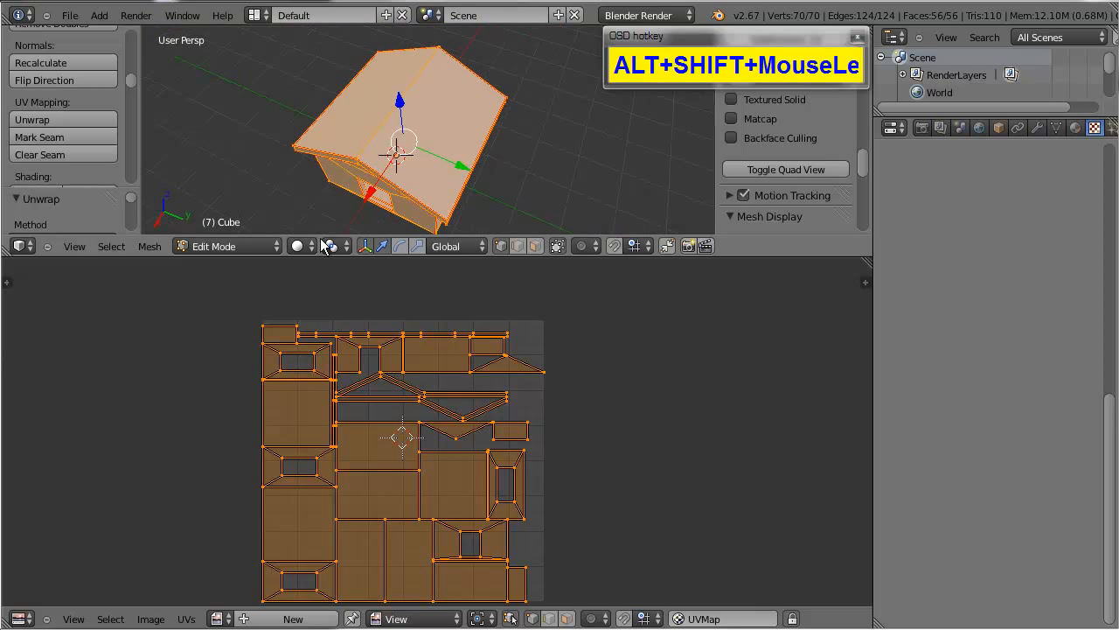
Step: Deselect all geometry and set the viewport shading to Texture
{"action": "key", "text": "a"}
{"action": "scroll", "coordinate": [415, 175], "scroll_direction": "down", "scroll_amount": 2}
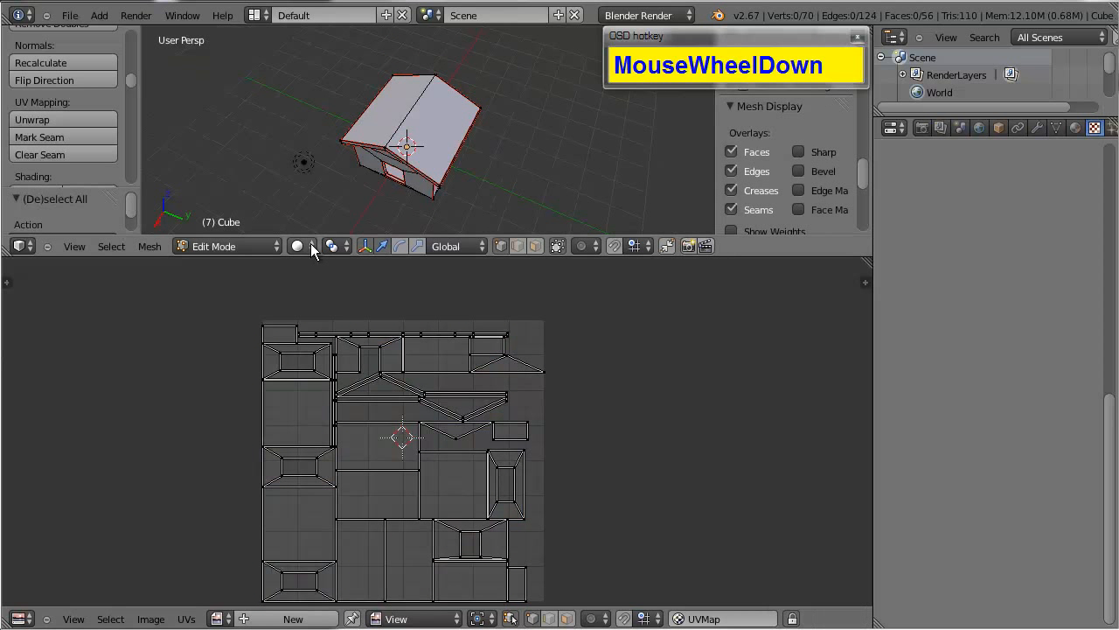
{"action": "left_click", "coordinate": [297, 245]}
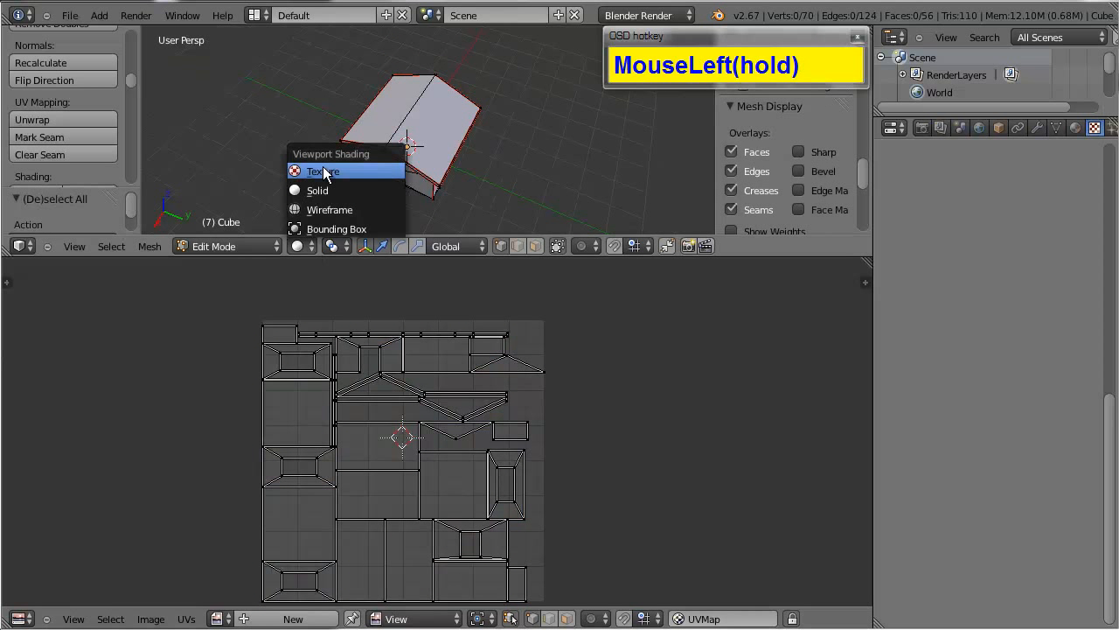
{"action": "left_click", "coordinate": [490, 131]}
{"action": "key", "text": "z"}
{"action": "key", "text": "z"}
{"action": "key", "text": "z"}
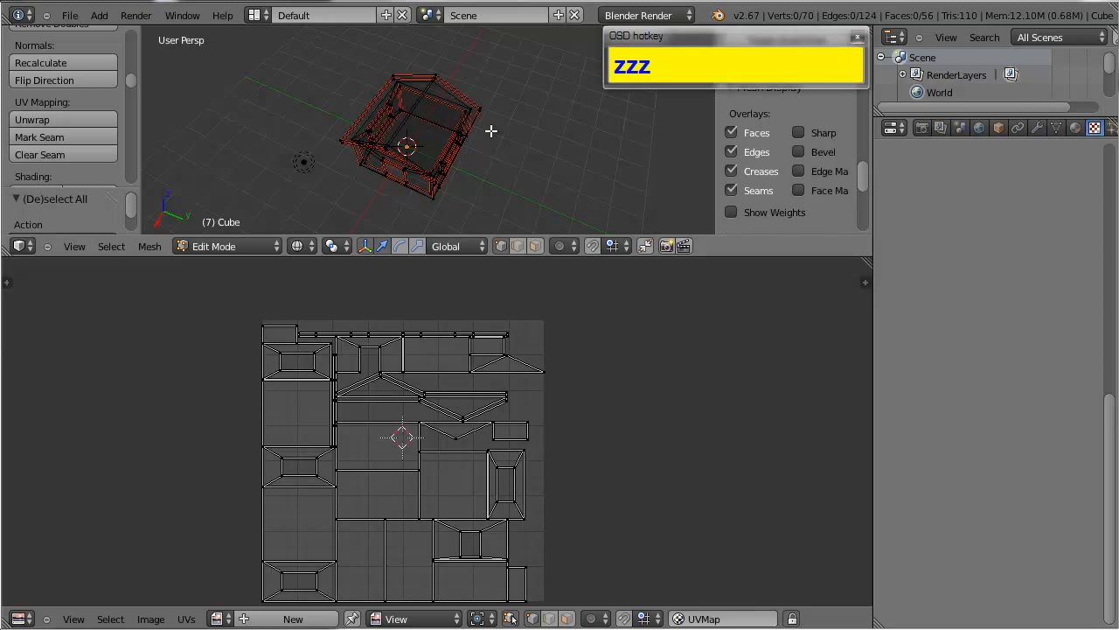
{"action": "key", "text": "z"}
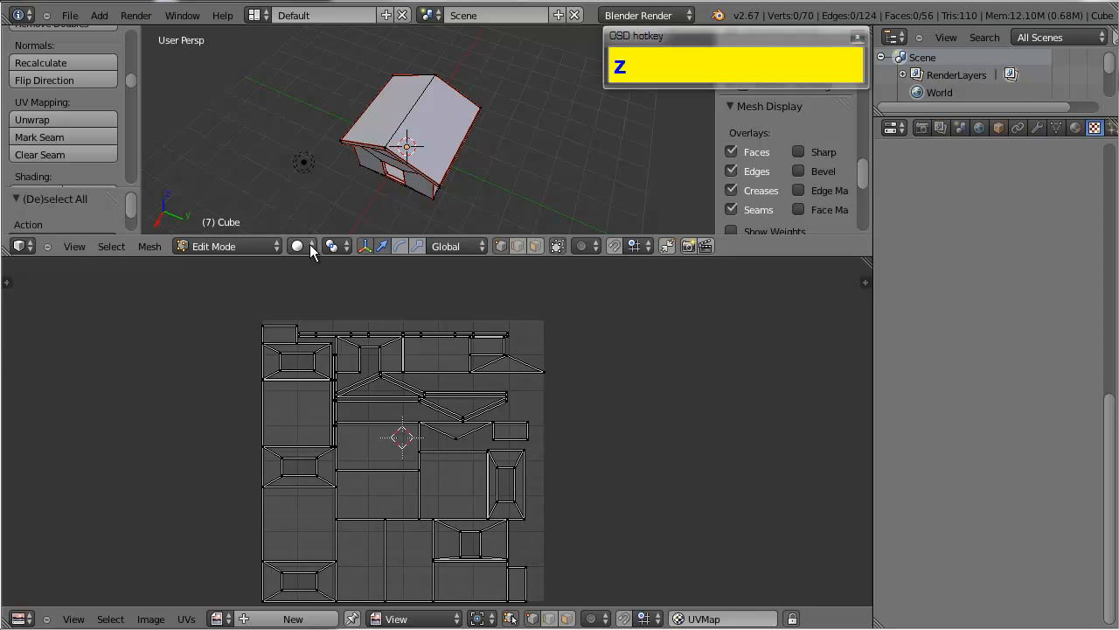
{"action": "left_click_drag", "start_coordinate": [310, 249], "coordinate": [313, 171]}
{"action": "left_click", "coordinate": [398, 199], "text": "alt"}
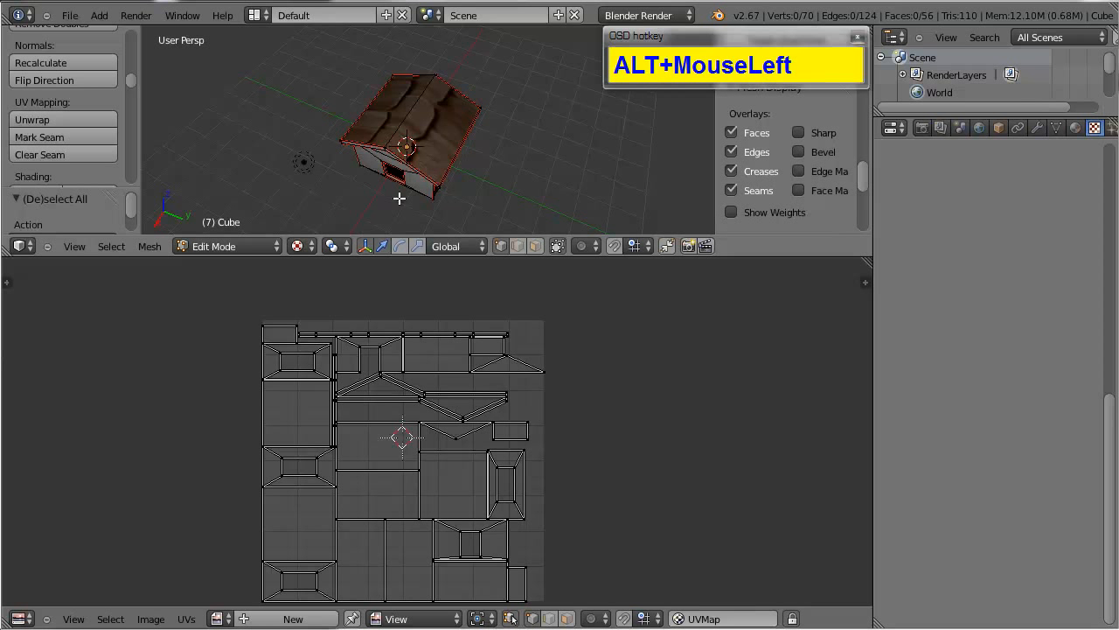
Step: Enlarge the 3D view and examine how the wood texture runs across the roof ridge
{"action": "scroll", "coordinate": [495, 195], "scroll_direction": "up", "scroll_amount": 3}
{"action": "left_click_drag", "start_coordinate": [495, 195], "coordinate": [467, 132], "text": "alt+shift"}
{"action": "scroll", "coordinate": [422, 175], "scroll_direction": "up", "scroll_amount": 3}
{"action": "left_click_drag", "start_coordinate": [422, 175], "coordinate": [422, 336], "text": "alt+shift"}
{"action": "scroll", "coordinate": [362, 180], "scroll_direction": "down", "scroll_amount": 2}
{"action": "mouse_move", "coordinate": [420, 236]}
{"action": "left_mouse_down", "text": "alt"}
{"action": "mouse_move", "coordinate": [449, 200]}
{"action": "mouse_move", "coordinate": [589, 149]}
{"action": "mouse_move", "coordinate": [423, 229]}
{"action": "left_mouse_up", "text": "alt"}
{"action": "scroll", "coordinate": [582, 152], "scroll_direction": "up", "scroll_amount": 2}
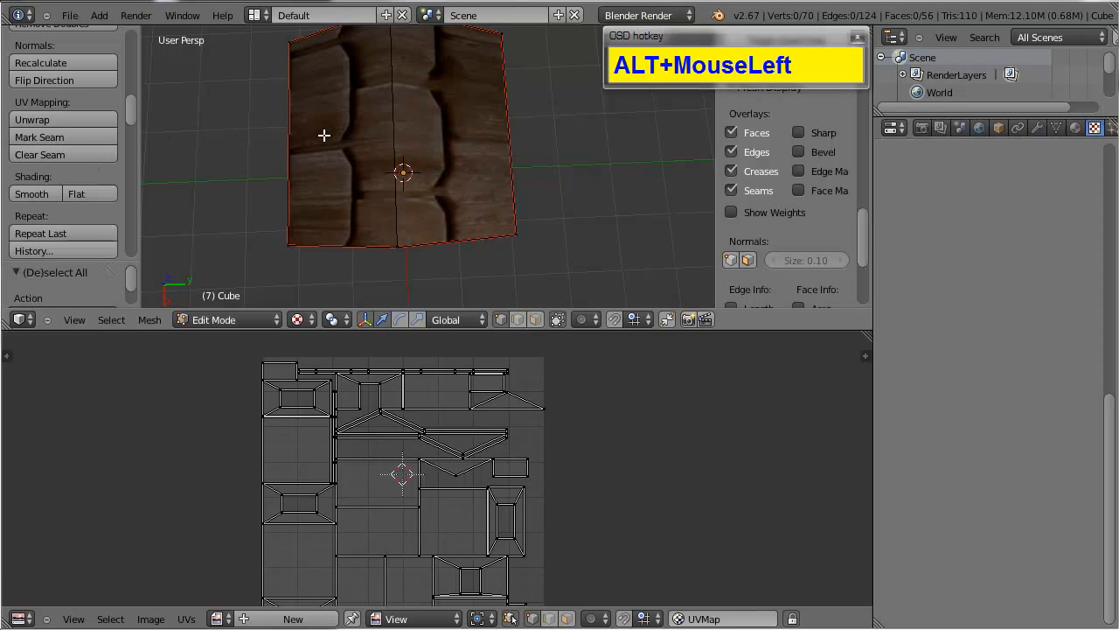
{"action": "left_click_drag", "start_coordinate": [430, 134], "coordinate": [425, 157], "text": "alt+shift"}
Step: Select both end vertices of the roof ridge and mark the ridge edge as a seam
{"action": "right_click", "coordinate": [382, 40]}
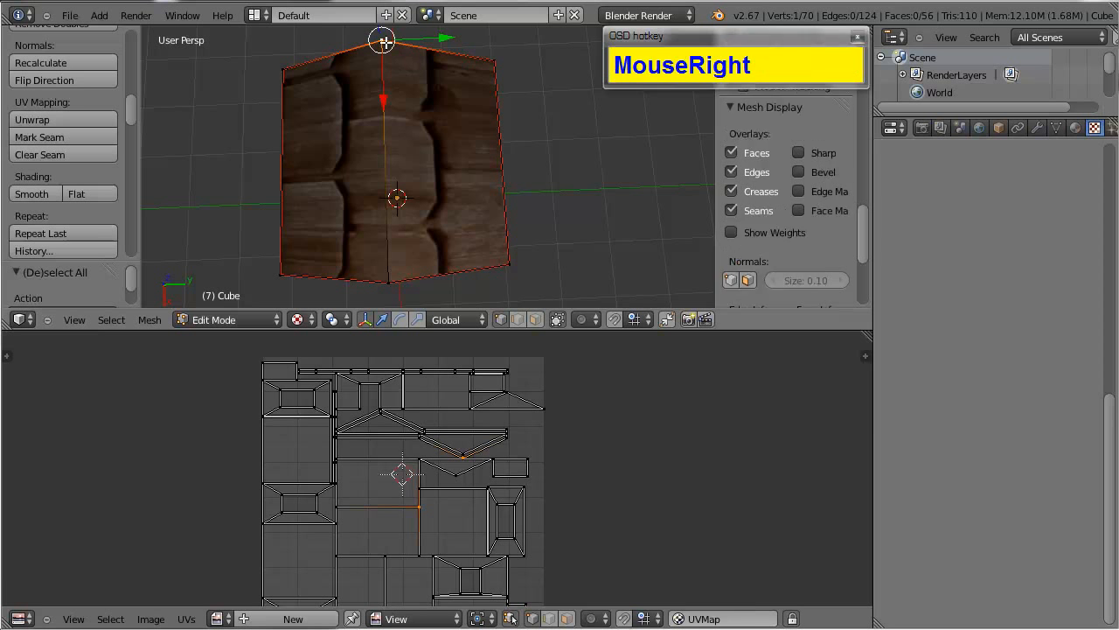
{"action": "right_click", "coordinate": [388, 275], "text": "shift"}
{"action": "left_click_drag", "start_coordinate": [388, 267], "coordinate": [525, 230], "text": "alt"}
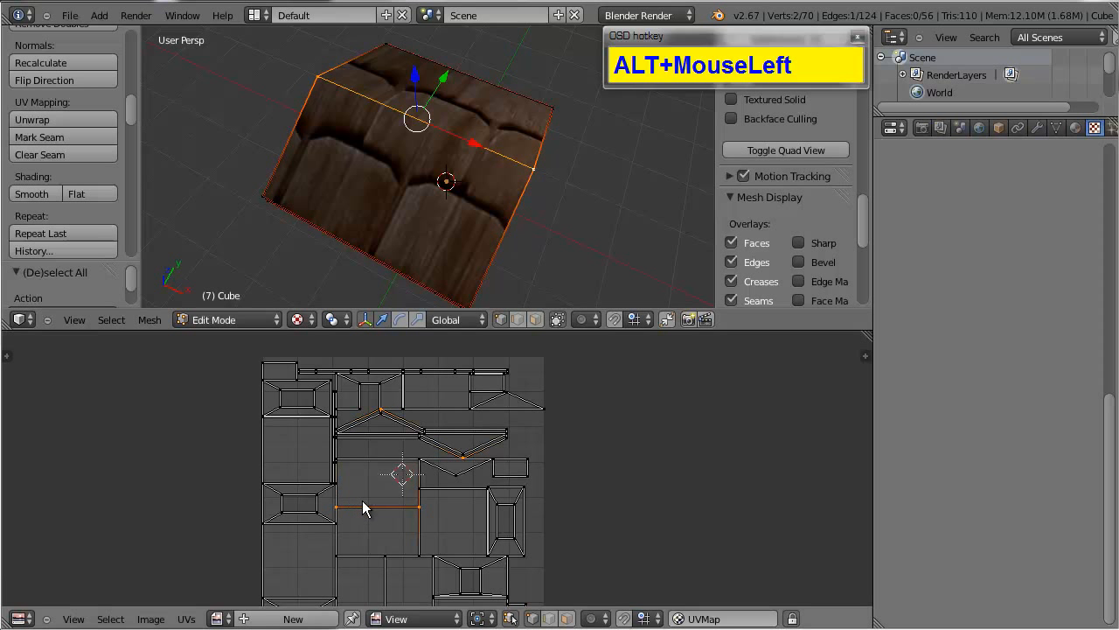
{"action": "left_click_drag", "start_coordinate": [438, 210], "coordinate": [340, 136], "text": "alt"}
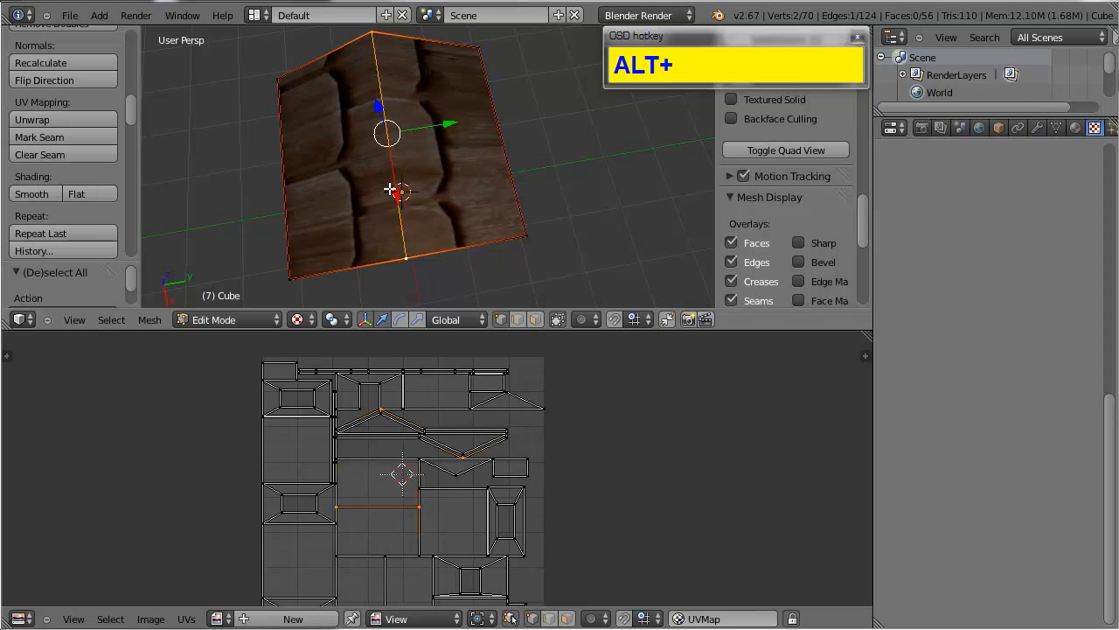
{"action": "left_click", "coordinate": [48, 137]}
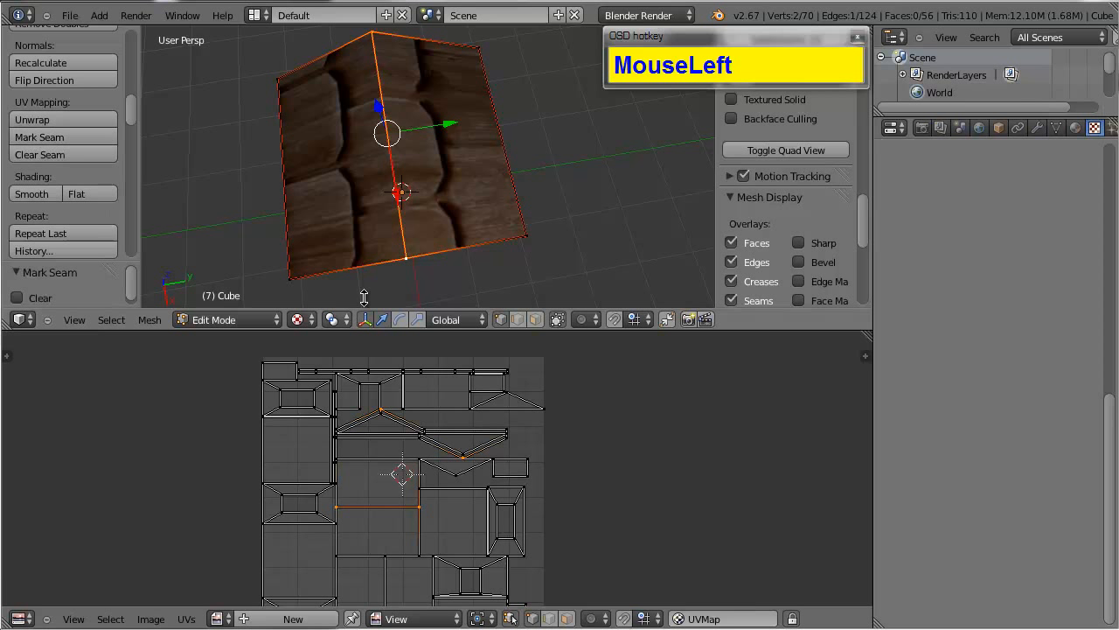
Step: Select the entire mesh and unwrap it with the ridge seam in place
{"action": "key", "text": "u"}
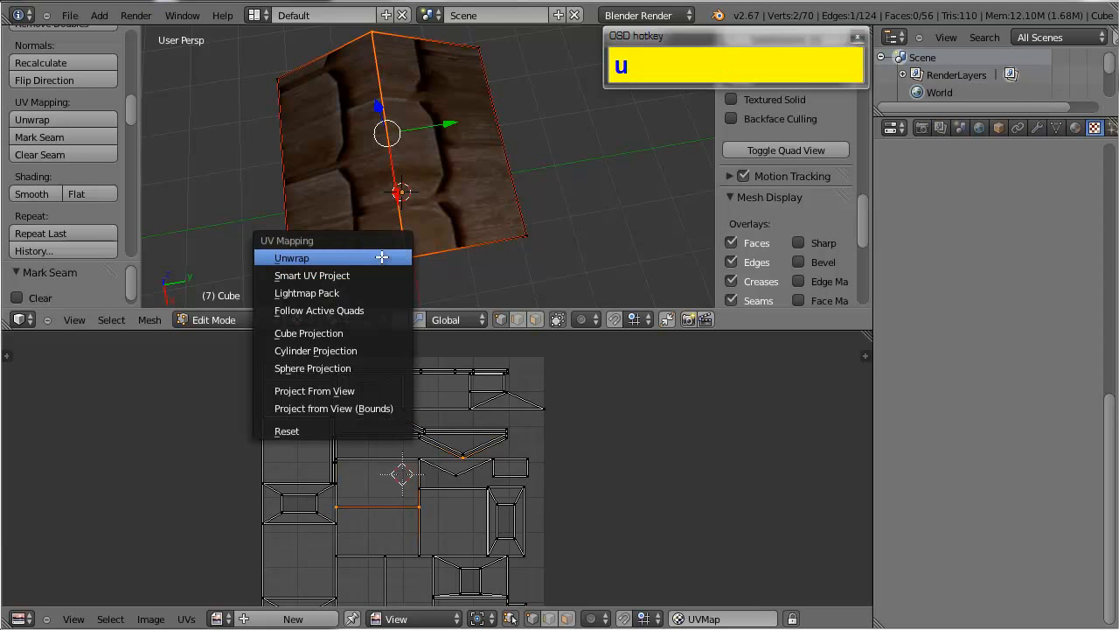
{"action": "right_click", "coordinate": [323, 194]}
{"action": "key", "text": "a"}
{"action": "key", "text": "a"}
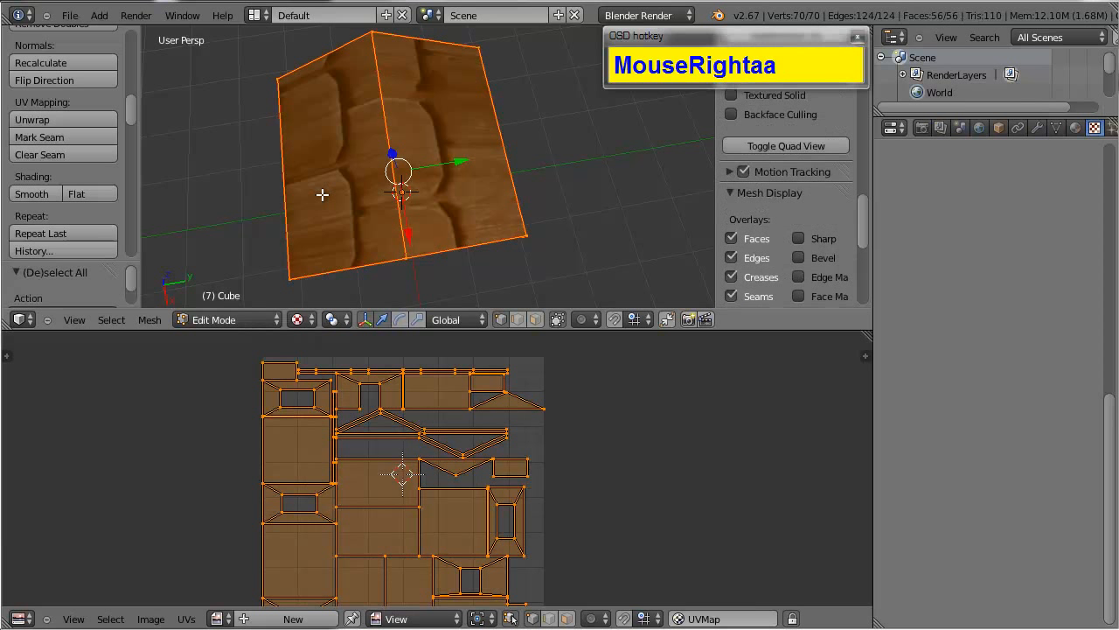
{"action": "key", "text": "u"}
{"action": "left_click", "coordinate": [323, 194]}
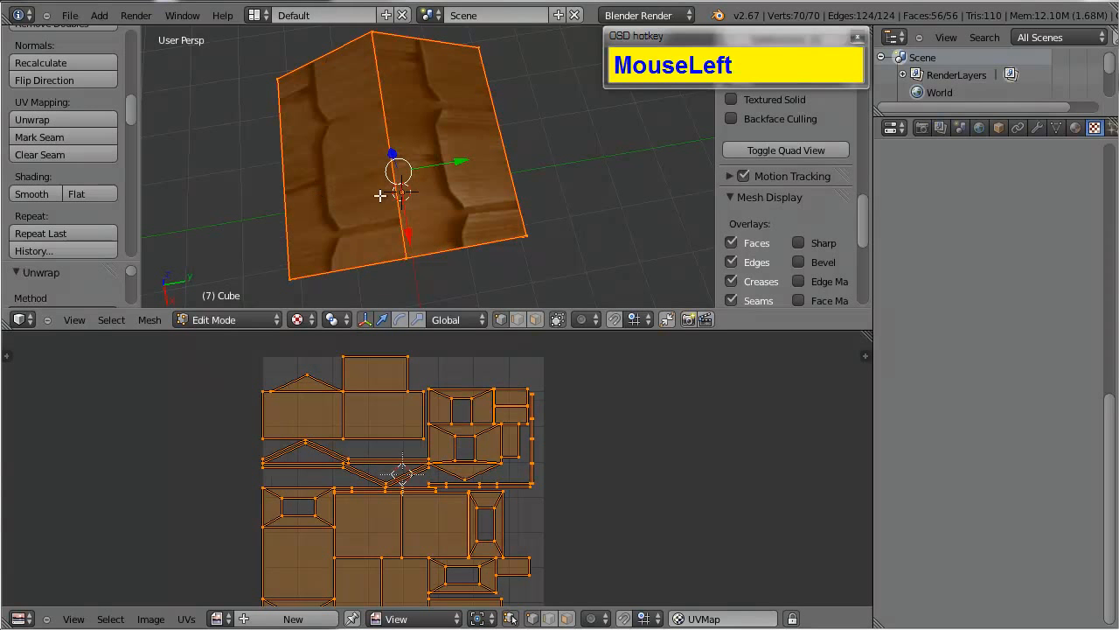
Step: Examine the wood texture on the two roof halves and the separated roof islands in the UV layout
{"action": "left_click_drag", "start_coordinate": [407, 219], "coordinate": [398, 230], "text": "alt"}
{"action": "scroll", "coordinate": [398, 230], "scroll_direction": "up", "scroll_amount": 1}
{"action": "scroll", "coordinate": [436, 503], "scroll_direction": "down", "scroll_amount": 3}
{"action": "left_click_drag", "start_coordinate": [433, 498], "coordinate": [411, 499], "text": "alt"}
{"action": "scroll", "coordinate": [411, 498], "scroll_direction": "up", "scroll_amount": 2}
{"action": "scroll", "coordinate": [424, 258], "scroll_direction": "down", "scroll_amount": 2}
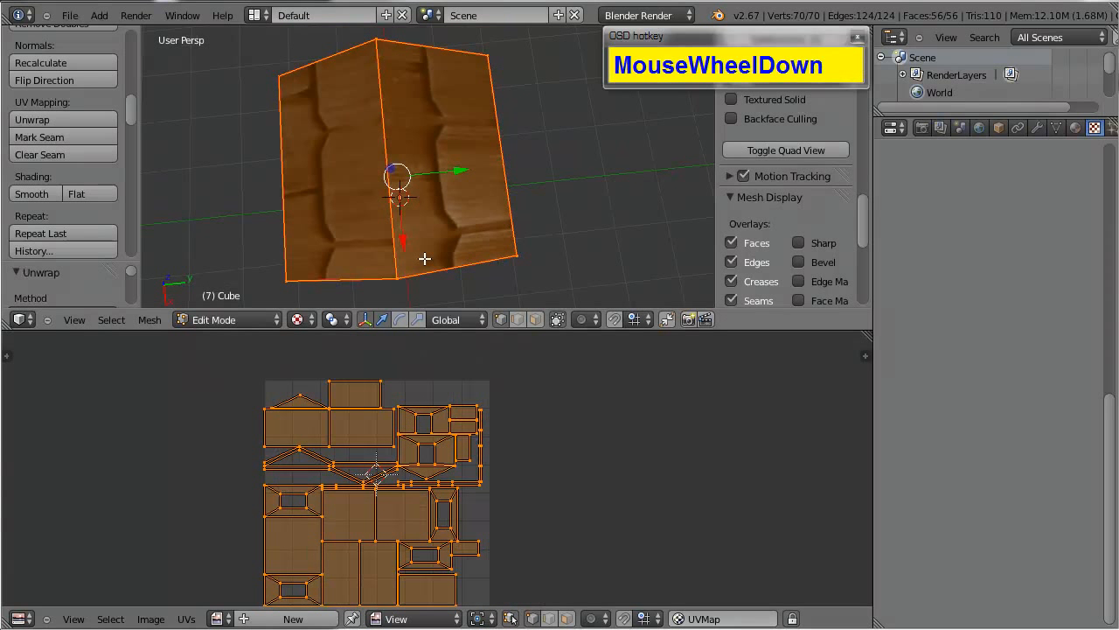
{"action": "scroll", "coordinate": [313, 203], "scroll_direction": "down", "scroll_amount": 3}
{"action": "scroll", "coordinate": [418, 278], "scroll_direction": "up", "scroll_amount": 2}
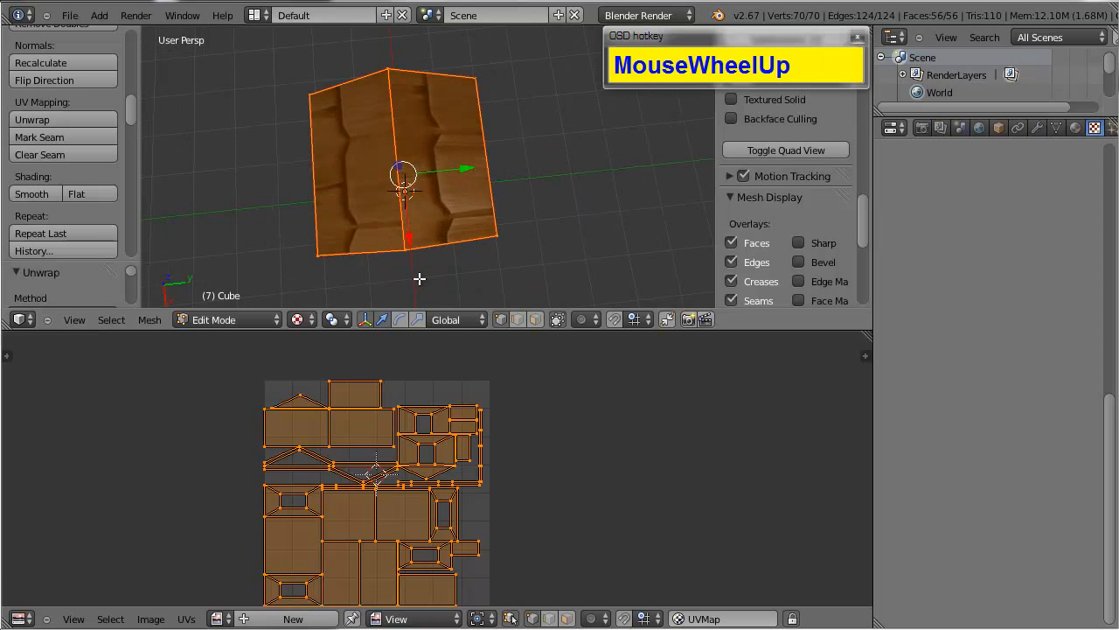
{"action": "scroll", "coordinate": [136, 155], "scroll_direction": "down", "scroll_amount": 4}
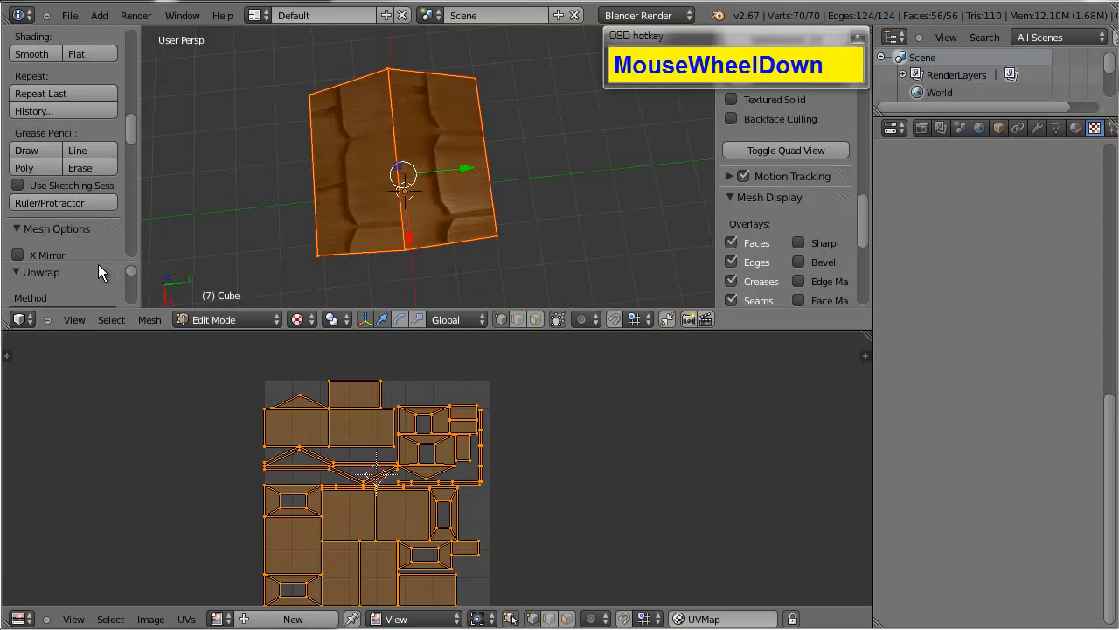
Step: Set the margin between the unwrapped islands to 0.01824
{"action": "left_click_drag", "start_coordinate": [98, 263], "coordinate": [103, 155]}
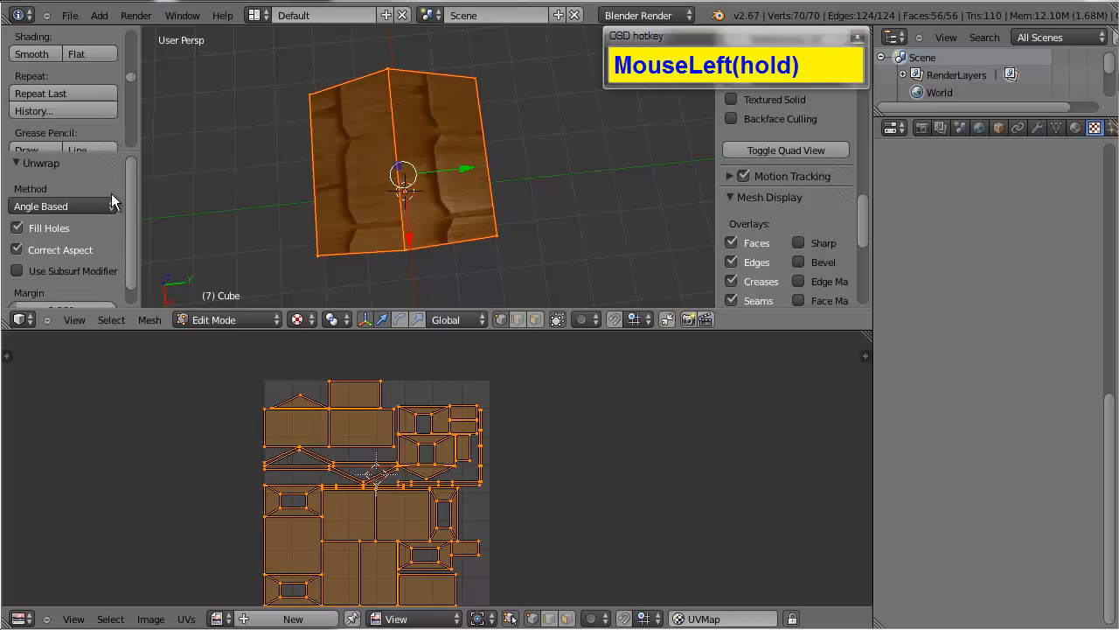
{"action": "scroll", "coordinate": [95, 237], "scroll_direction": "down", "scroll_amount": 1}
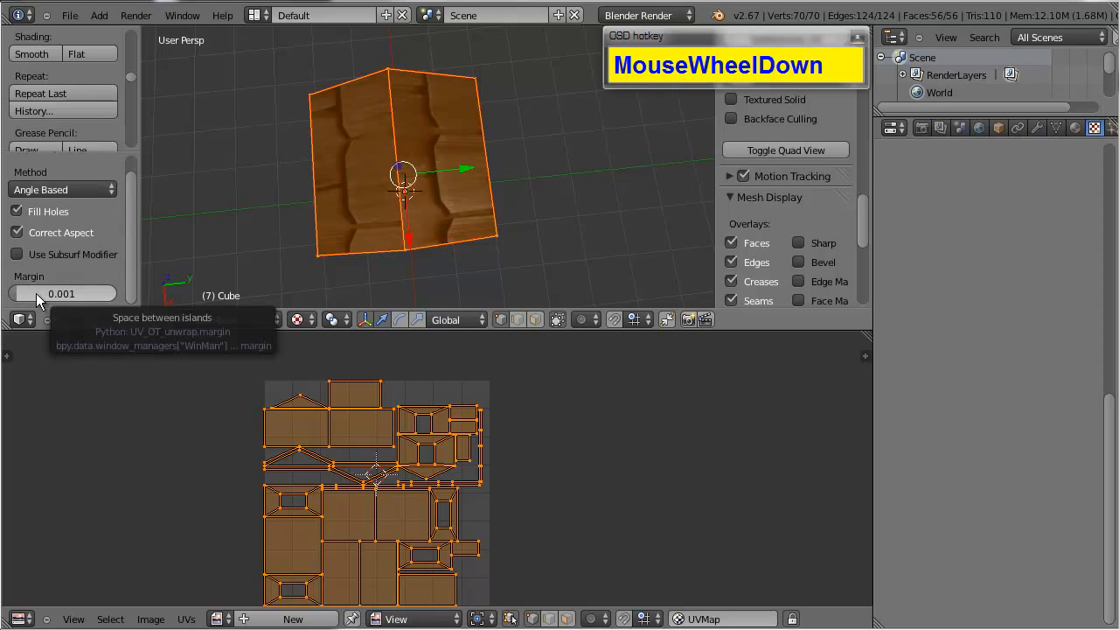
{"action": "left_click_drag", "start_coordinate": [36, 292], "coordinate": [40, 293]}
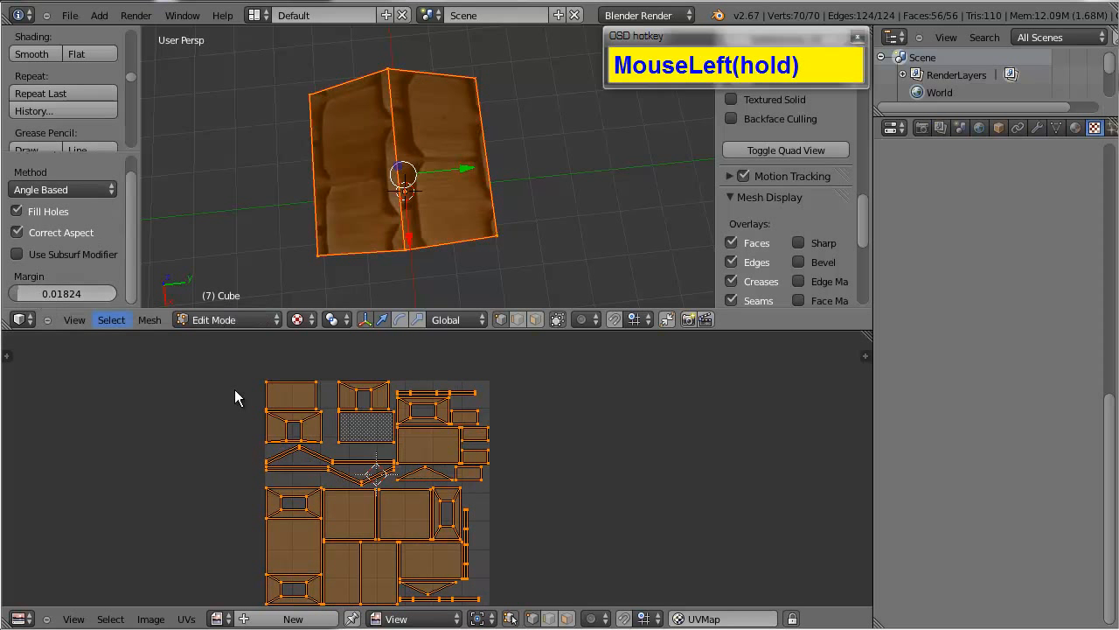
Step: Examine the spacing between the wall, roof and trim islands across the whole UV layout
{"action": "scroll", "coordinate": [448, 495], "scroll_direction": "up", "scroll_amount": 6}
{"action": "left_click_drag", "start_coordinate": [448, 496], "coordinate": [470, 367], "text": "alt+shift"}
{"action": "scroll", "coordinate": [494, 427], "scroll_direction": "down", "scroll_amount": 3}
{"action": "scroll", "coordinate": [482, 420], "scroll_direction": "up", "scroll_amount": 2}
{"action": "left_click_drag", "start_coordinate": [473, 451], "coordinate": [471, 478], "text": "alt+shift"}
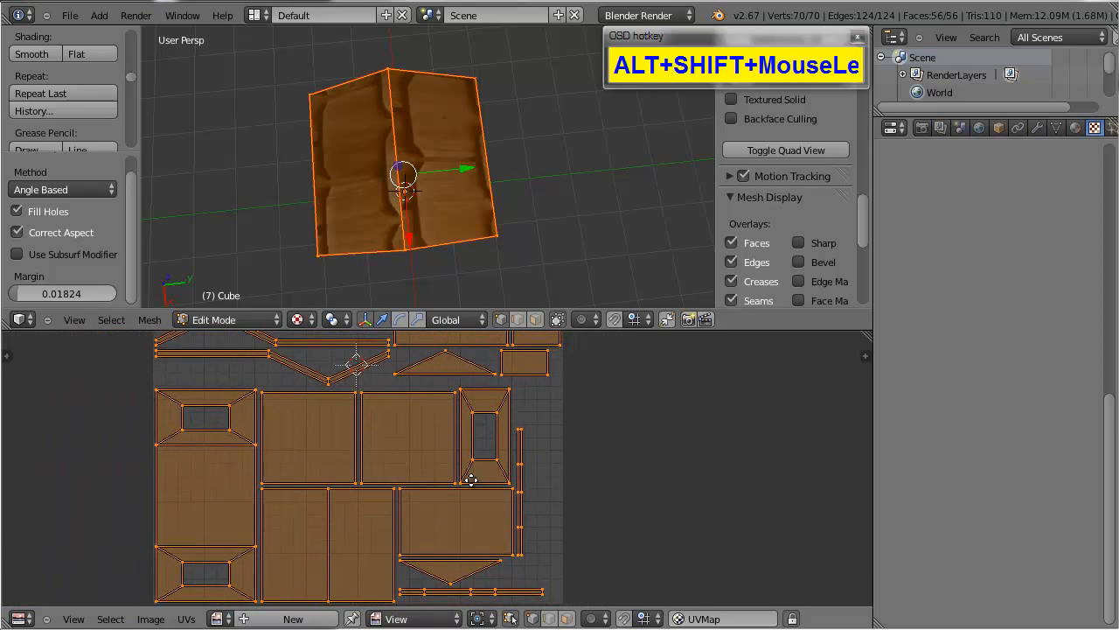
{"action": "left_click_drag", "start_coordinate": [468, 429], "coordinate": [480, 532], "text": "alt+shift"}
{"action": "scroll", "coordinate": [464, 478], "scroll_direction": "up", "scroll_amount": 1}
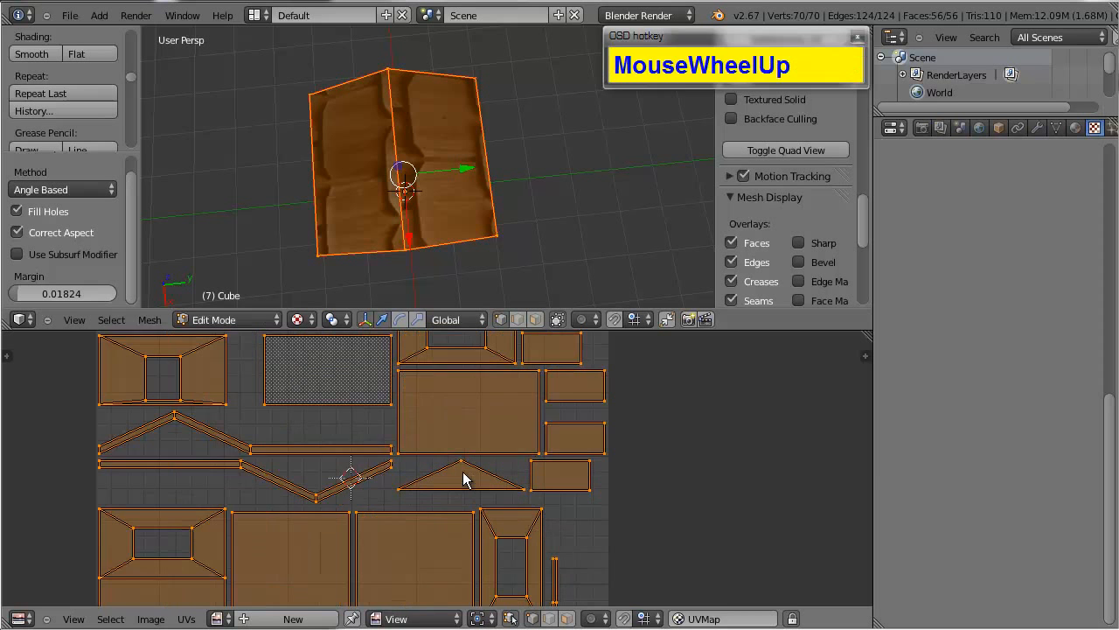
{"action": "left_click_drag", "start_coordinate": [464, 477], "coordinate": [432, 534], "text": "alt+shift"}
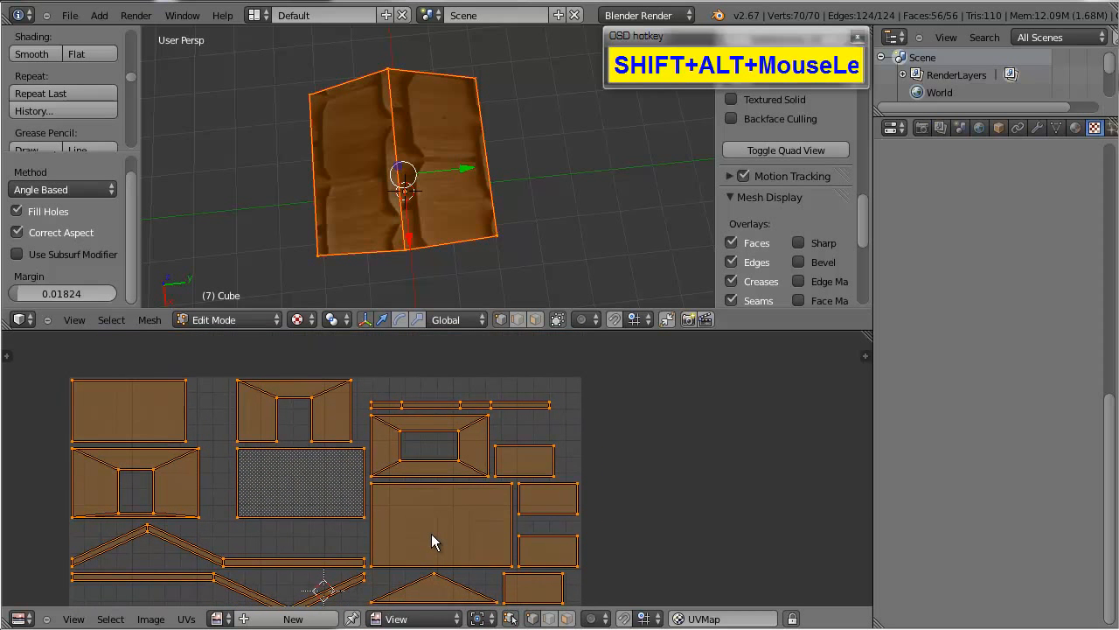
{"action": "scroll", "coordinate": [430, 507], "scroll_direction": "up", "scroll_amount": 1}
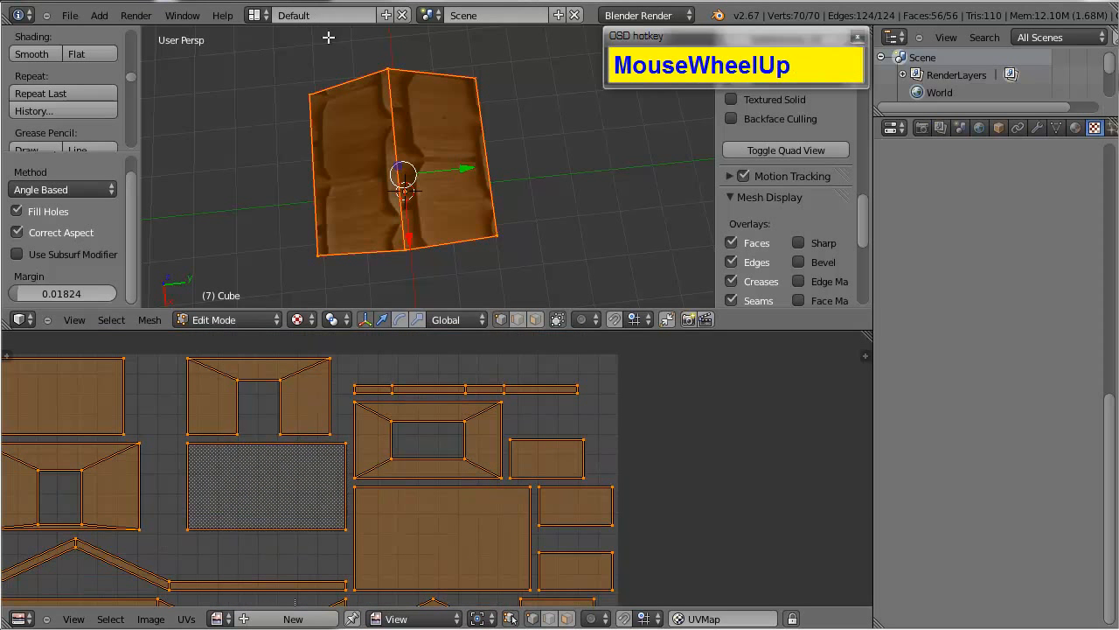
Step: Examine the texture along the roof ridge with its end vertices selected, and reselect the whole mesh
{"action": "right_click", "coordinate": [374, 81]}
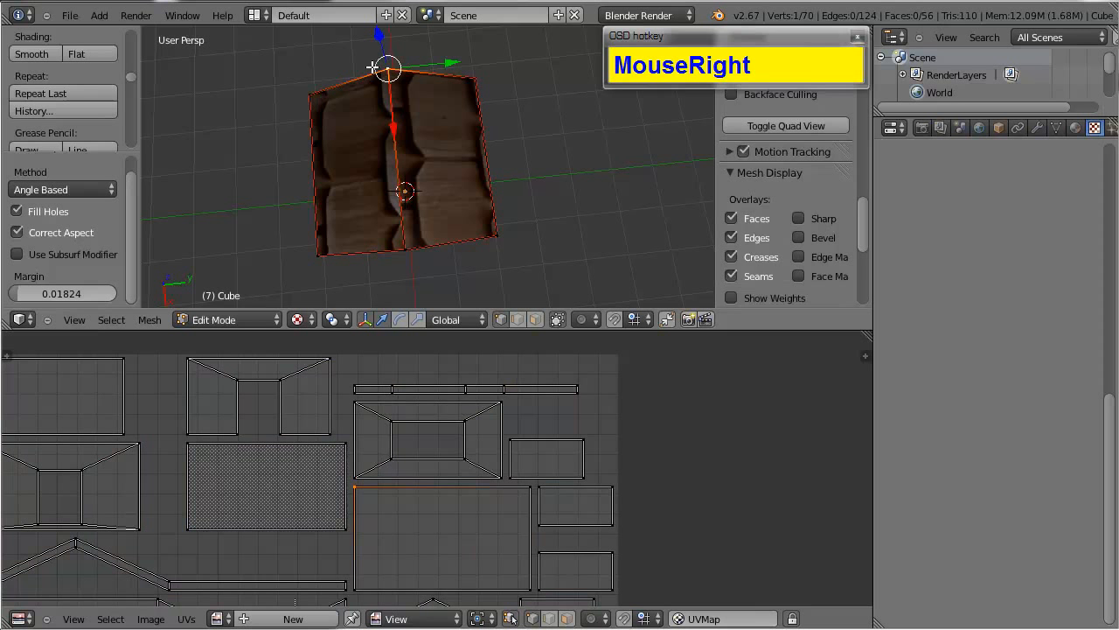
{"action": "right_click", "coordinate": [405, 249], "text": "shift"}
{"action": "left_click_drag", "start_coordinate": [404, 260], "coordinate": [418, 178], "text": "alt"}
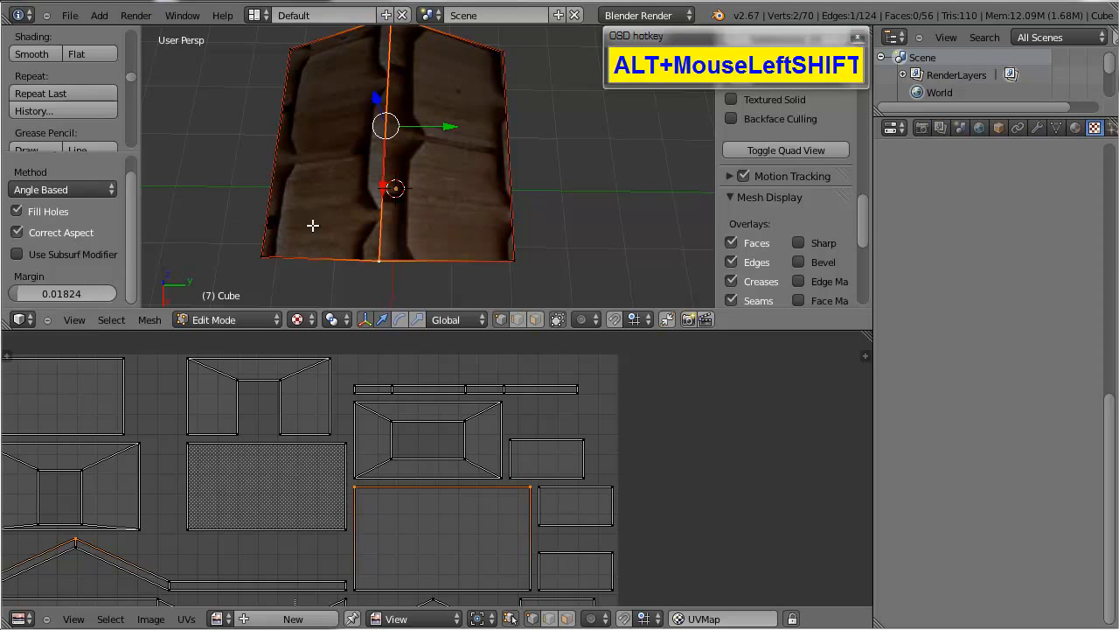
{"action": "key", "text": "a"}
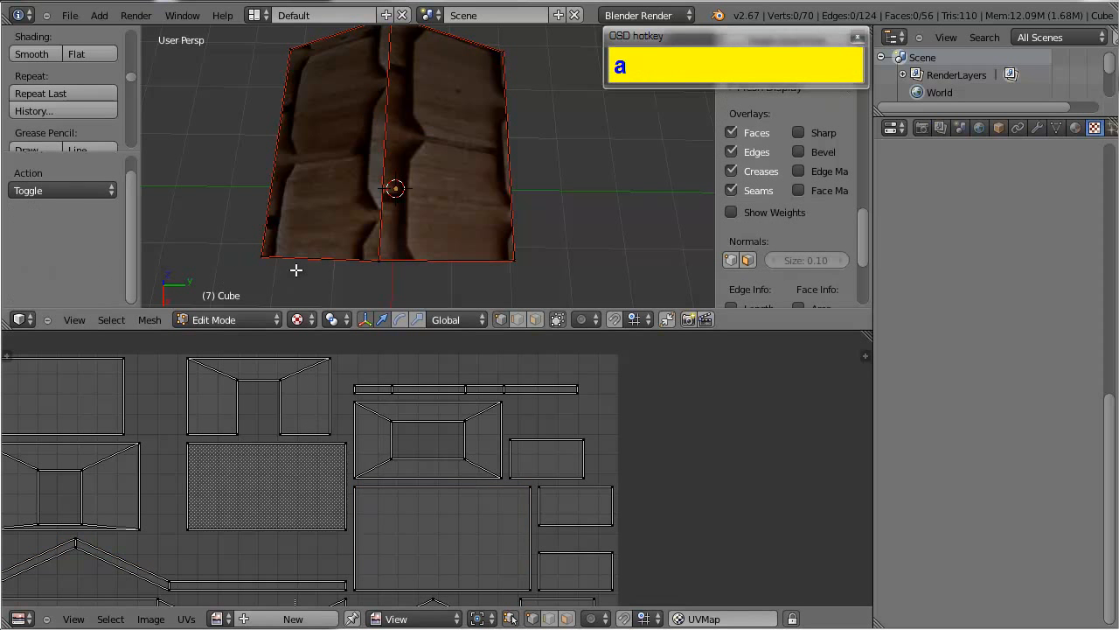
{"action": "left_click_drag", "start_coordinate": [296, 270], "coordinate": [338, 225], "text": "alt"}
{"action": "key", "text": "a"}
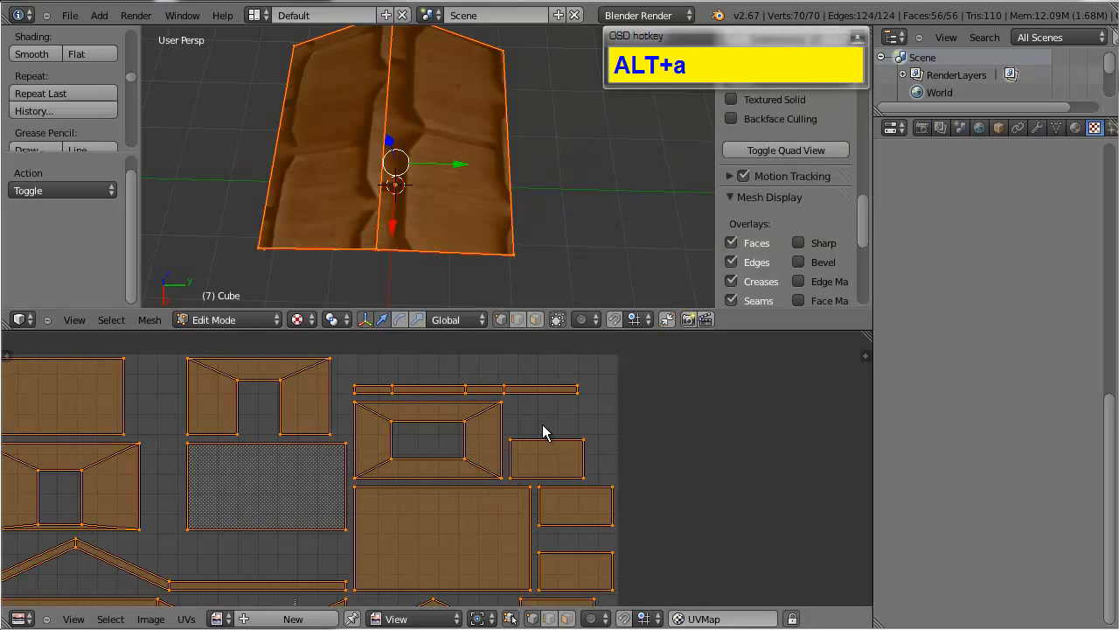
Step: Turn off selection syncing between the UV layout and the mesh, and select the entire mesh
{"action": "scroll", "coordinate": [542, 437], "scroll_direction": "down", "scroll_amount": 3}
{"action": "left_click_drag", "start_coordinate": [542, 449], "coordinate": [552, 367], "text": "alt"}
{"action": "scroll", "coordinate": [531, 418], "scroll_direction": "up", "scroll_amount": 4}
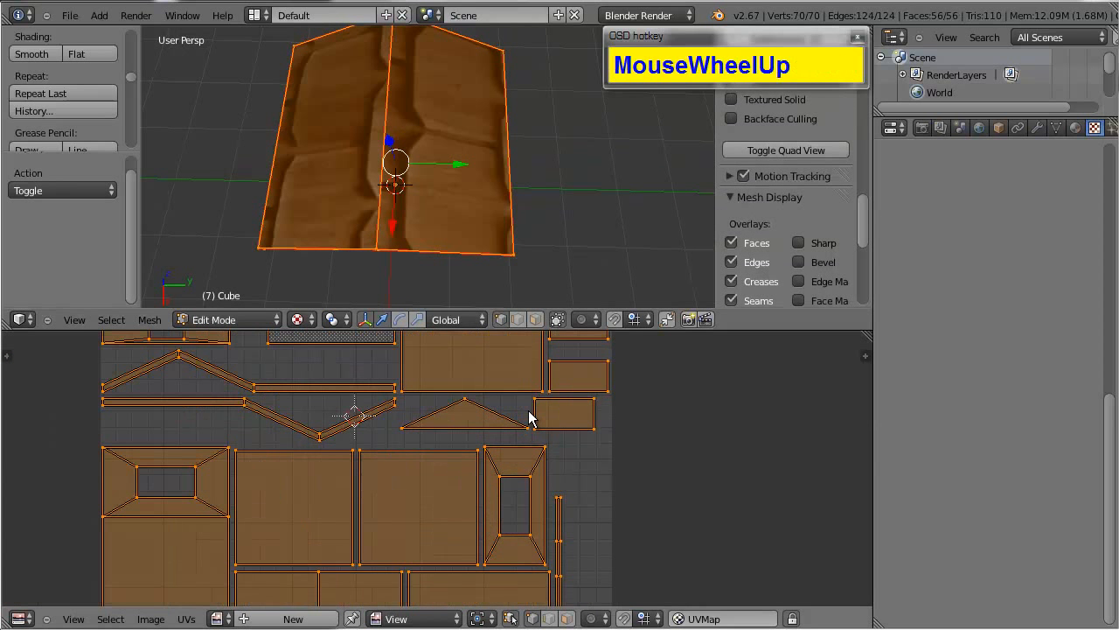
{"action": "right_click", "coordinate": [397, 558], "text": "alt+shift"}
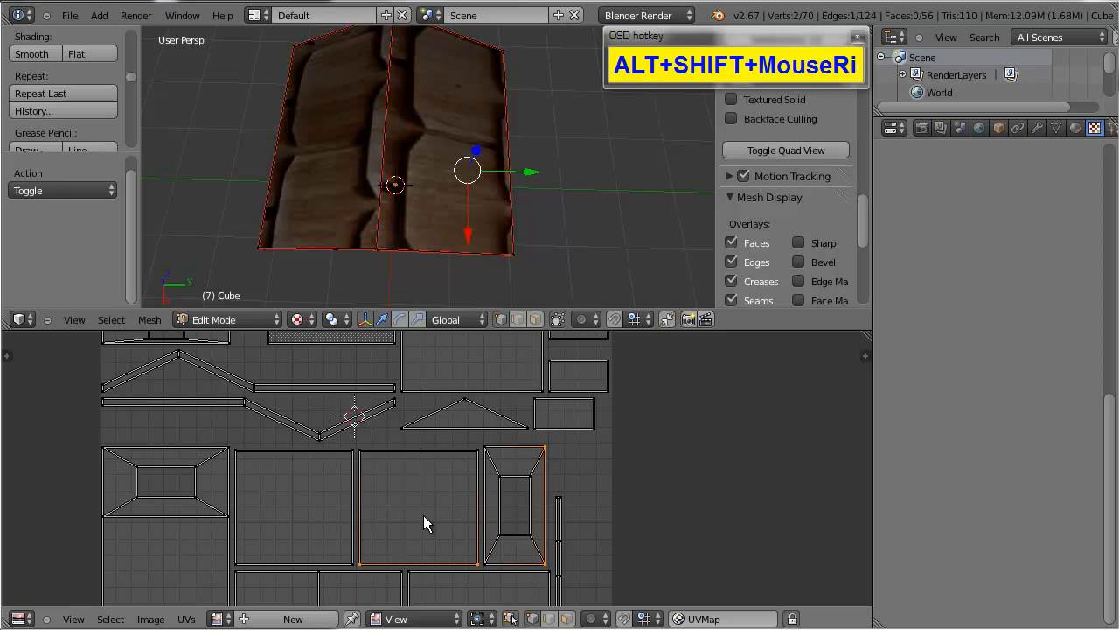
{"action": "left_click", "coordinate": [510, 618]}
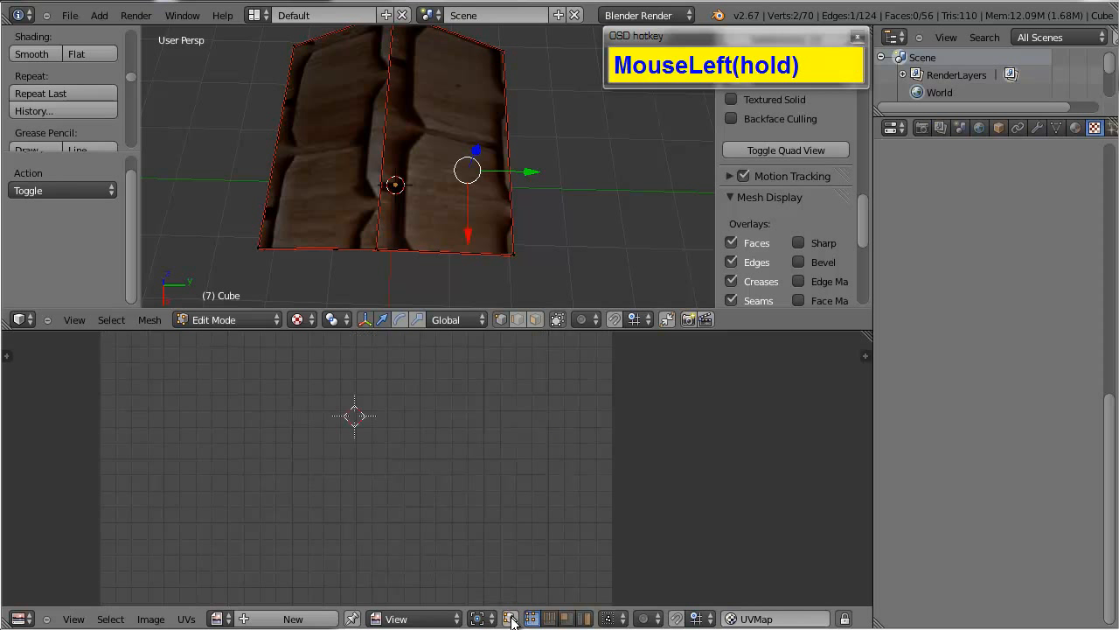
{"action": "key", "text": "a"}
{"action": "key", "text": "a"}
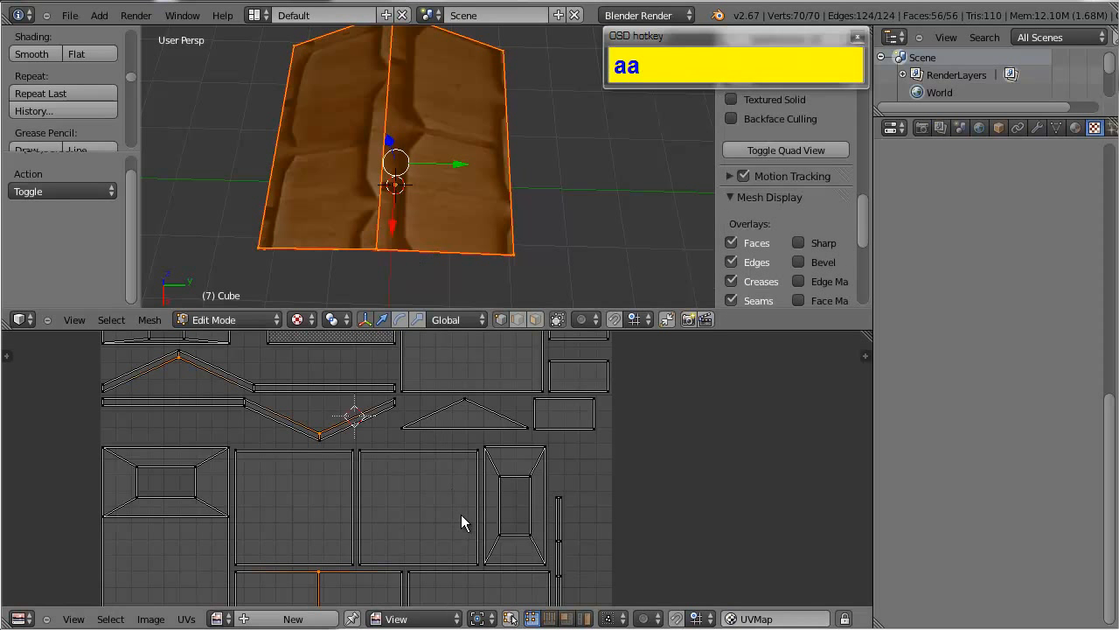
Step: Clear the UV selection and select all corners of the square island near the middle of the UV layout
{"action": "scroll", "coordinate": [468, 488], "scroll_direction": "down", "scroll_amount": 4}
{"action": "scroll", "coordinate": [468, 486], "scroll_direction": "down", "scroll_amount": 1}
{"action": "left_click_drag", "start_coordinate": [470, 497], "coordinate": [473, 438], "text": "alt+shift"}
{"action": "scroll", "coordinate": [477, 432], "scroll_direction": "up", "scroll_amount": 2}
{"action": "left_click_drag", "start_coordinate": [478, 397], "coordinate": [464, 478], "text": "alt+shift"}
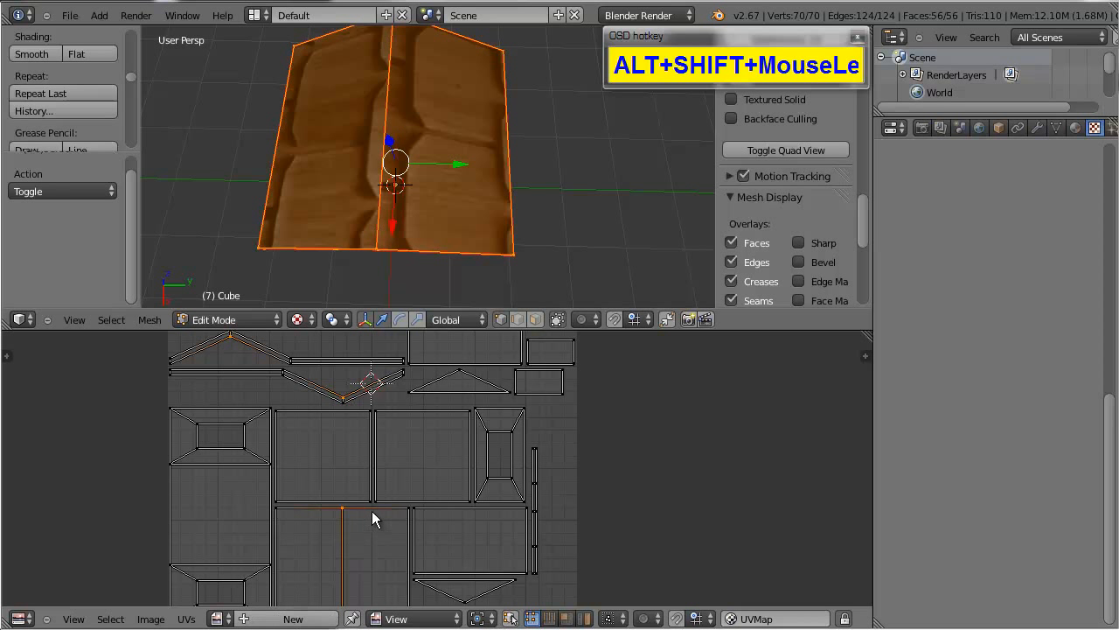
{"action": "key", "text": "a"}
{"action": "right_click", "coordinate": [418, 485], "text": "alt"}
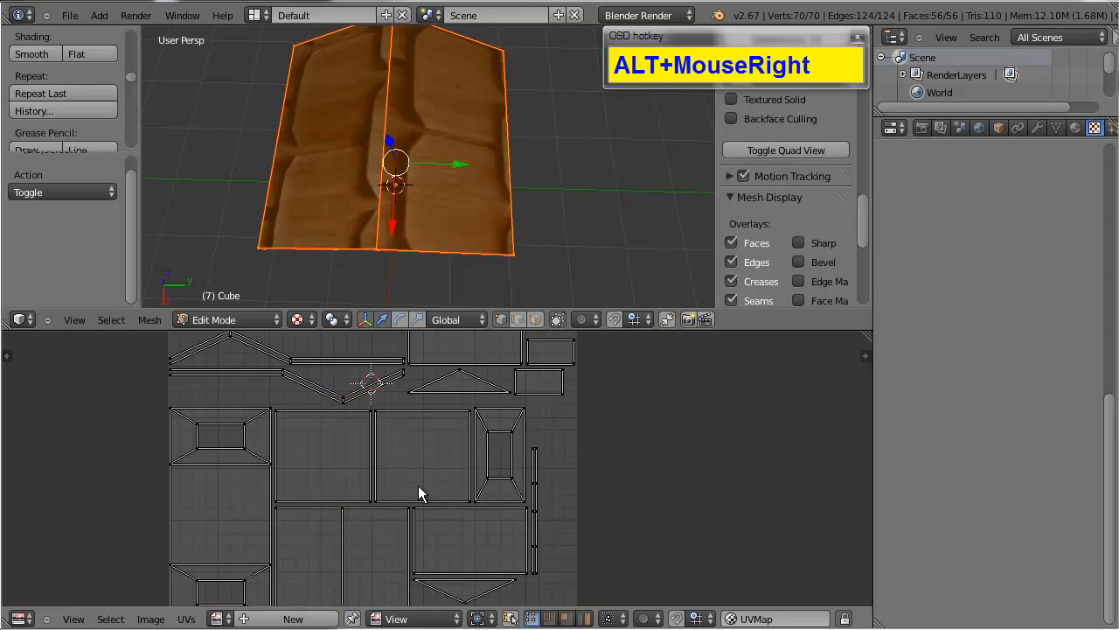
{"action": "right_click", "coordinate": [410, 409], "text": "alt+shift"}
{"action": "right_click", "coordinate": [409, 409], "text": "alt+shift"}
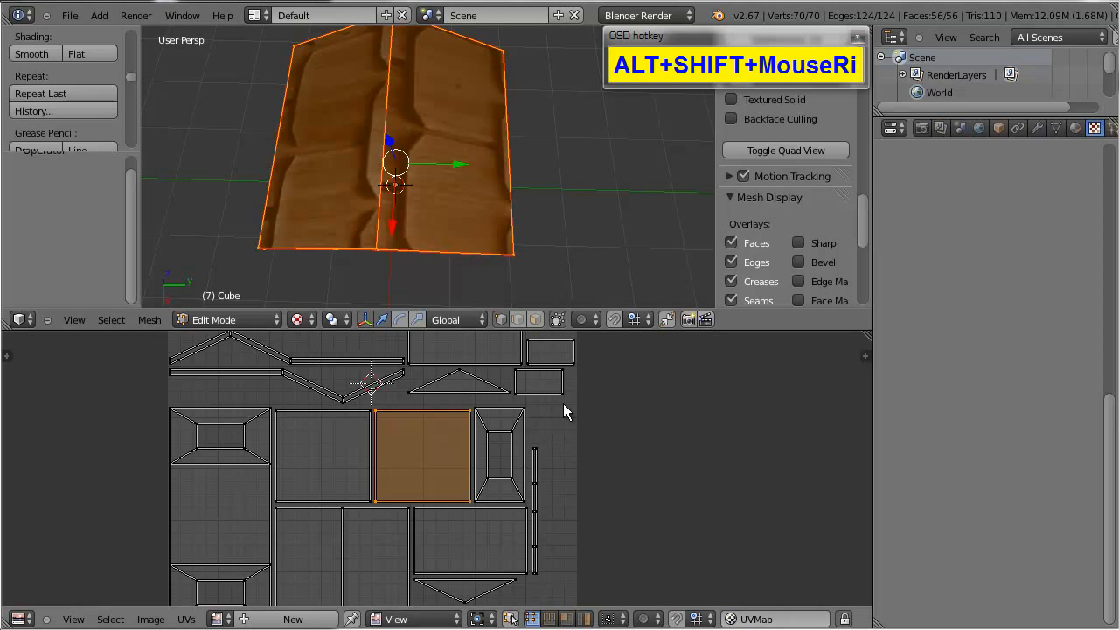
Step: Try rotating, scaling and moving the selected square island in the UV layout
{"action": "key", "text": "r"}
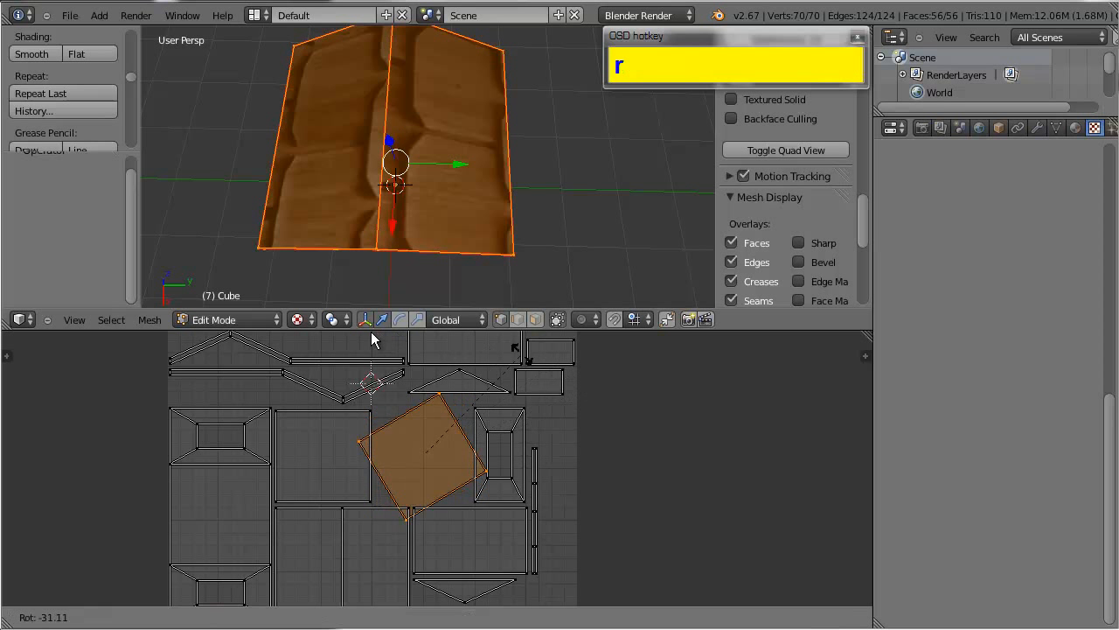
{"action": "right_click", "coordinate": [612, 468]}
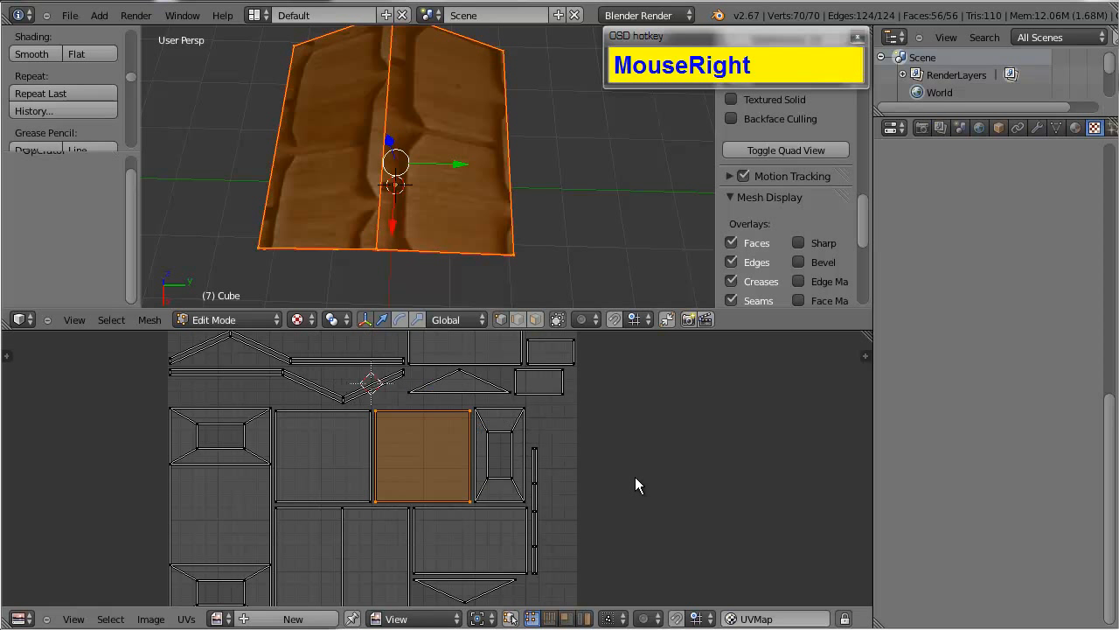
{"action": "key", "text": "s"}
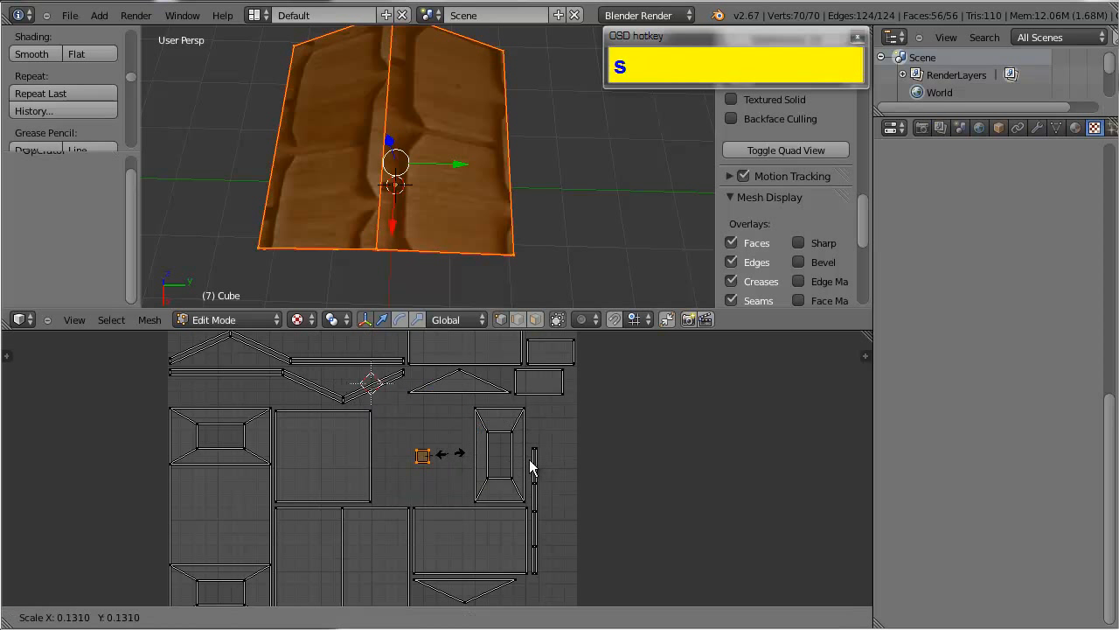
{"action": "right_click", "coordinate": [591, 469]}
{"action": "key", "text": "g"}
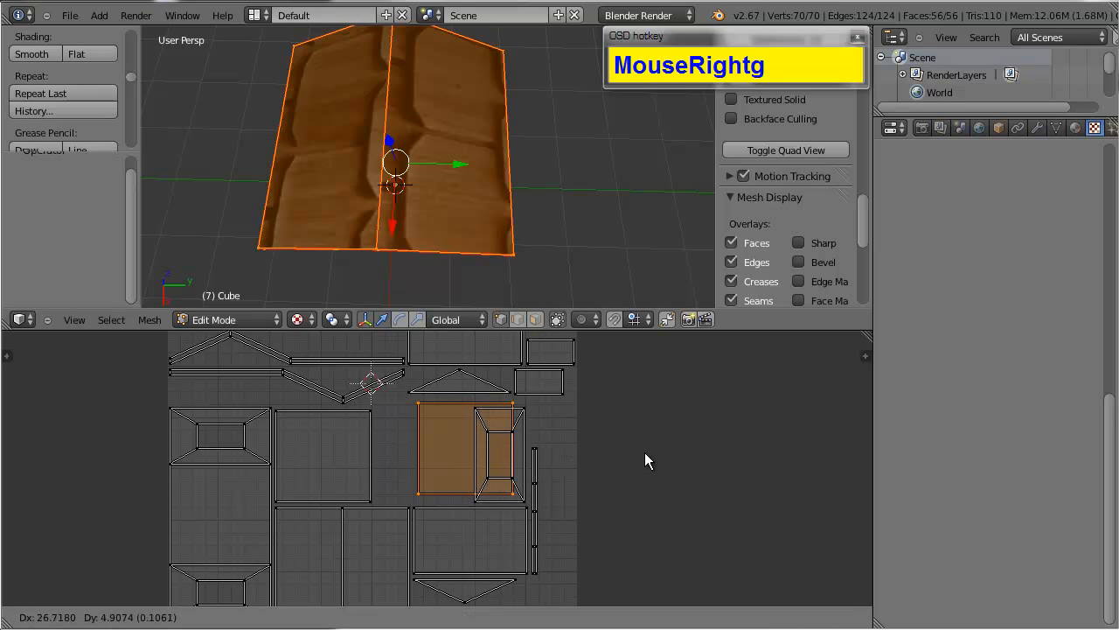
{"action": "right_click", "coordinate": [591, 451]}
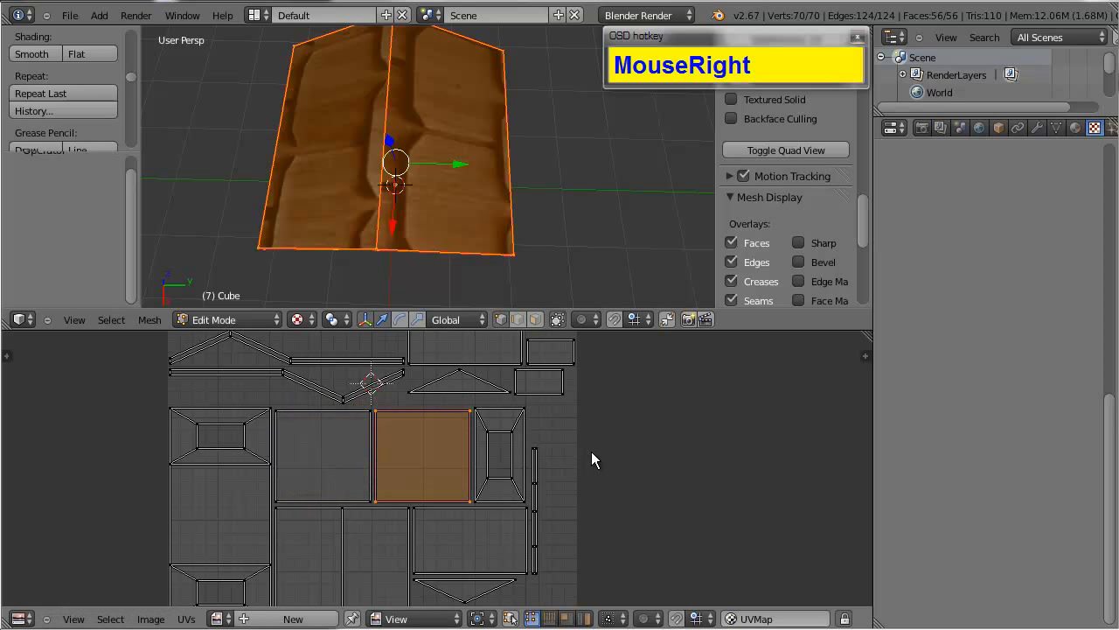
Step: Switch the mesh to face selection and select both roof faces
{"action": "scroll", "coordinate": [468, 430], "scroll_direction": "down", "scroll_amount": 2}
{"action": "left_click_drag", "start_coordinate": [498, 457], "coordinate": [476, 503], "text": "alt+shift"}
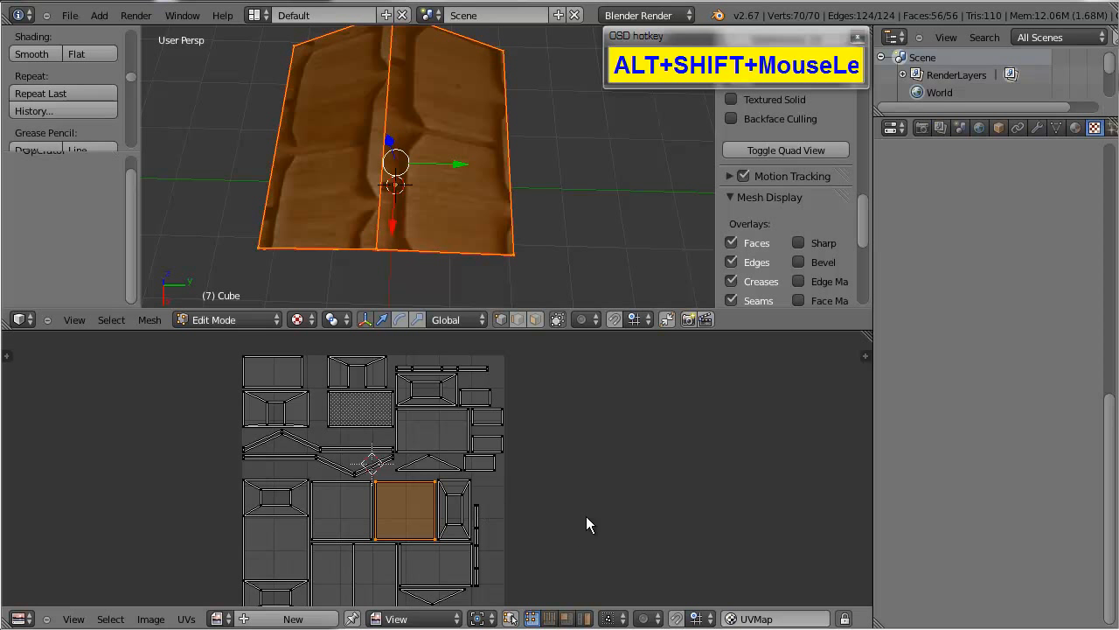
{"action": "right_click", "coordinate": [435, 77]}
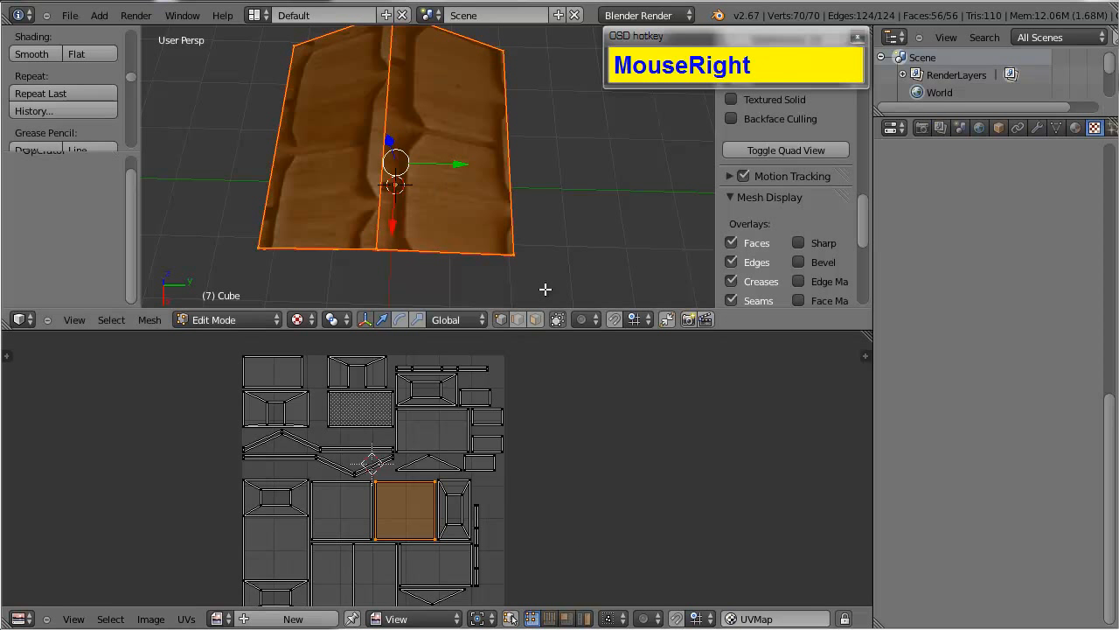
{"action": "left_click", "coordinate": [538, 322]}
{"action": "right_click", "coordinate": [435, 125]}
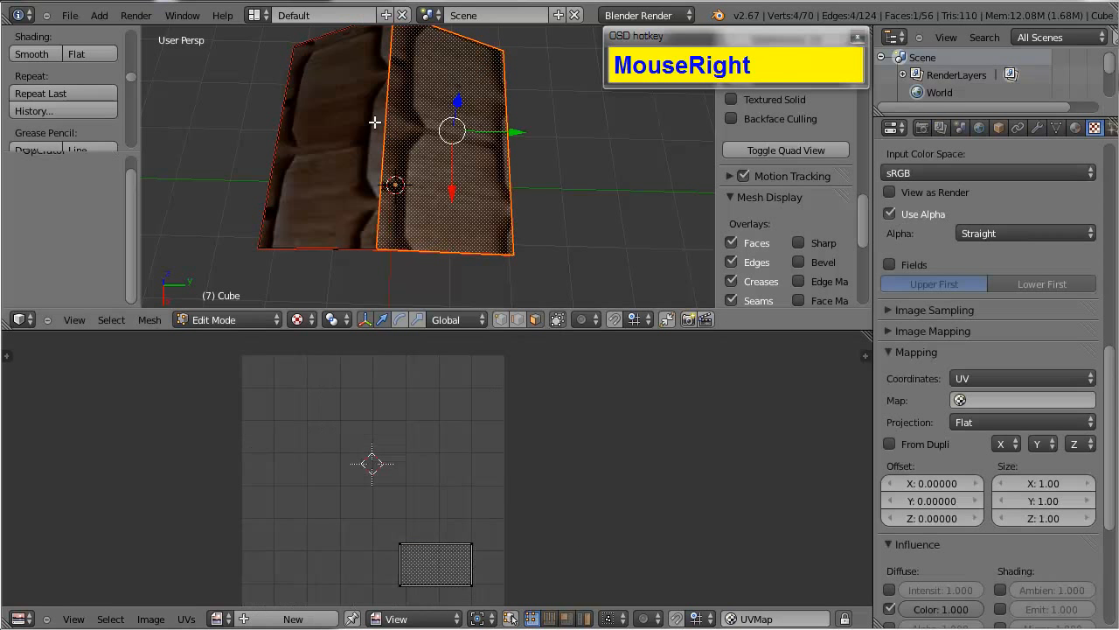
{"action": "right_click", "coordinate": [356, 128], "text": "shift"}
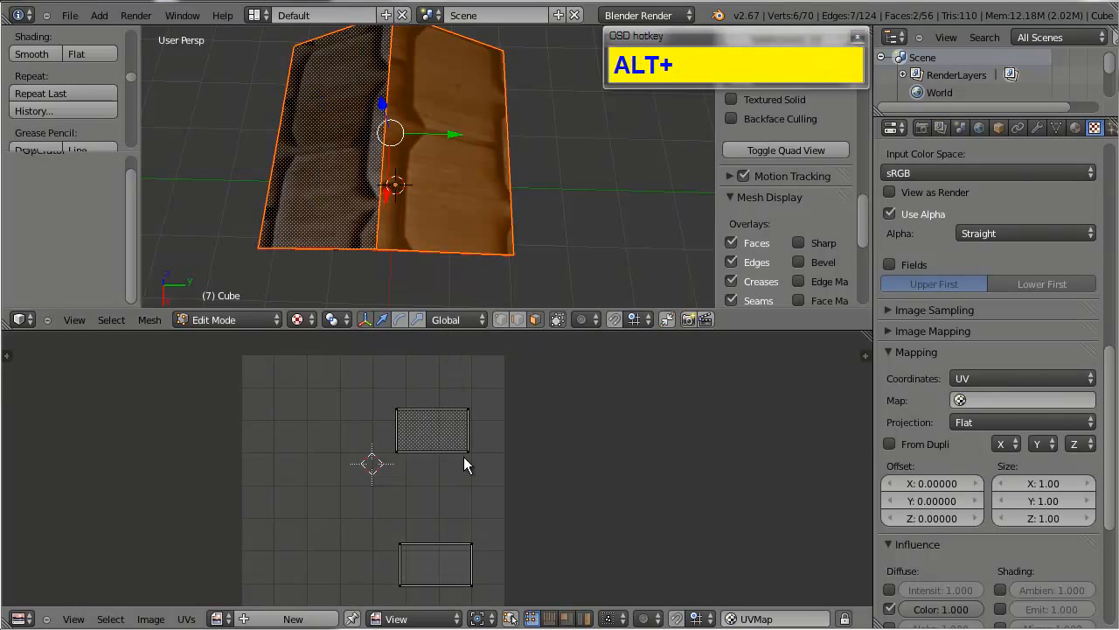
Step: Select all corners of the left roof face's island in the UV layout
{"action": "left_click_drag", "start_coordinate": [463, 456], "coordinate": [479, 413], "text": "alt+shift"}
{"action": "scroll", "coordinate": [479, 413], "scroll_direction": "down", "scroll_amount": 2}
{"action": "scroll", "coordinate": [479, 413], "scroll_direction": "up", "scroll_amount": 2}
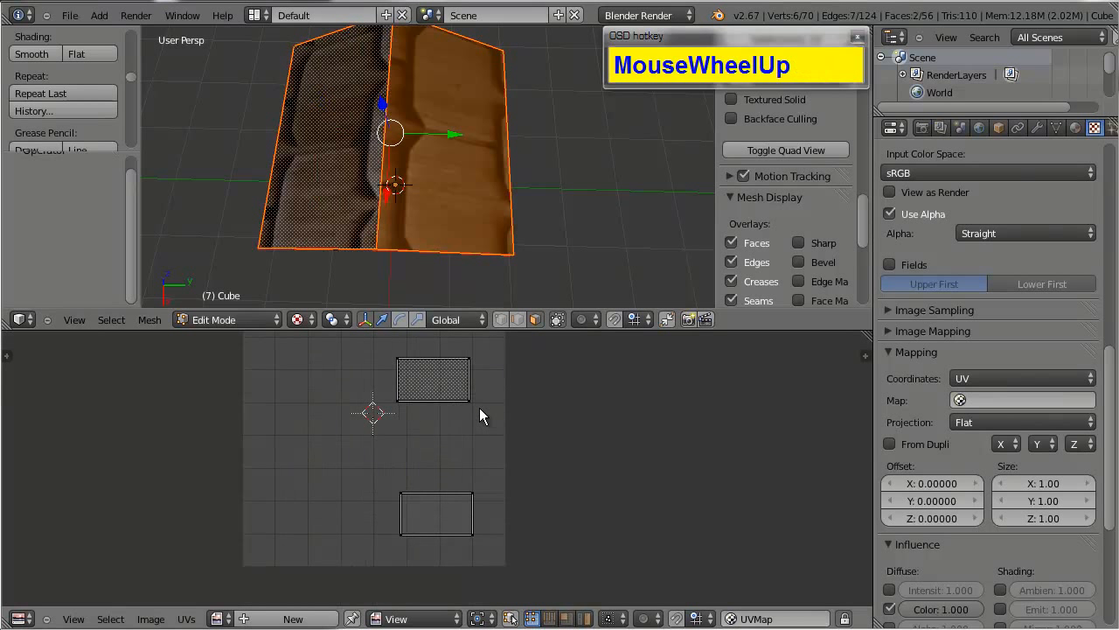
{"action": "right_click", "coordinate": [438, 378], "text": "alt"}
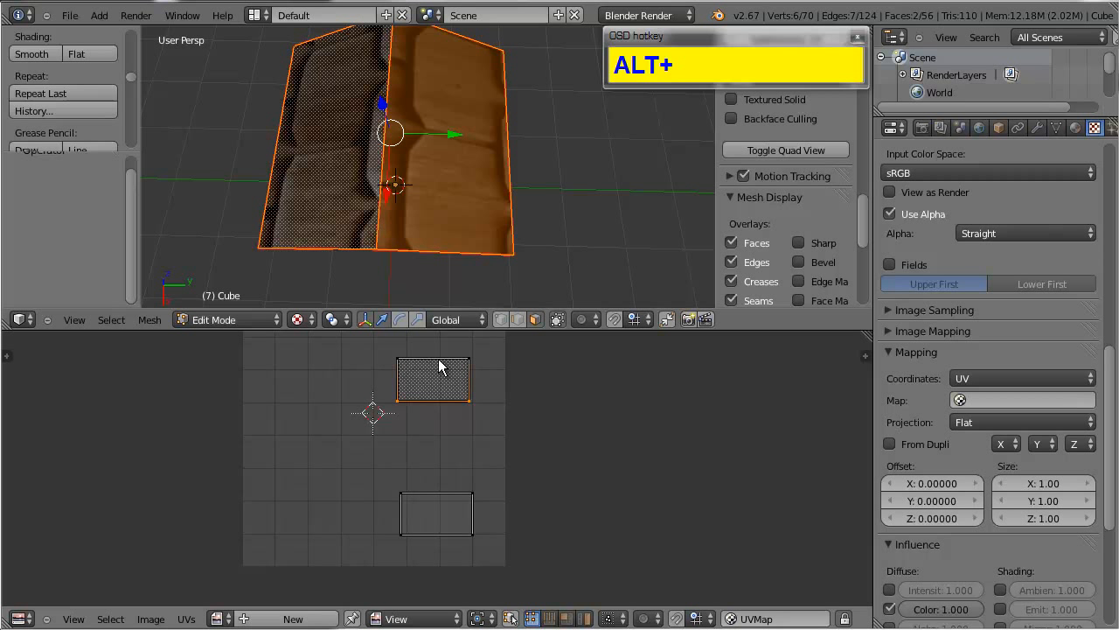
{"action": "right_click", "coordinate": [438, 358], "text": "alt+shift"}
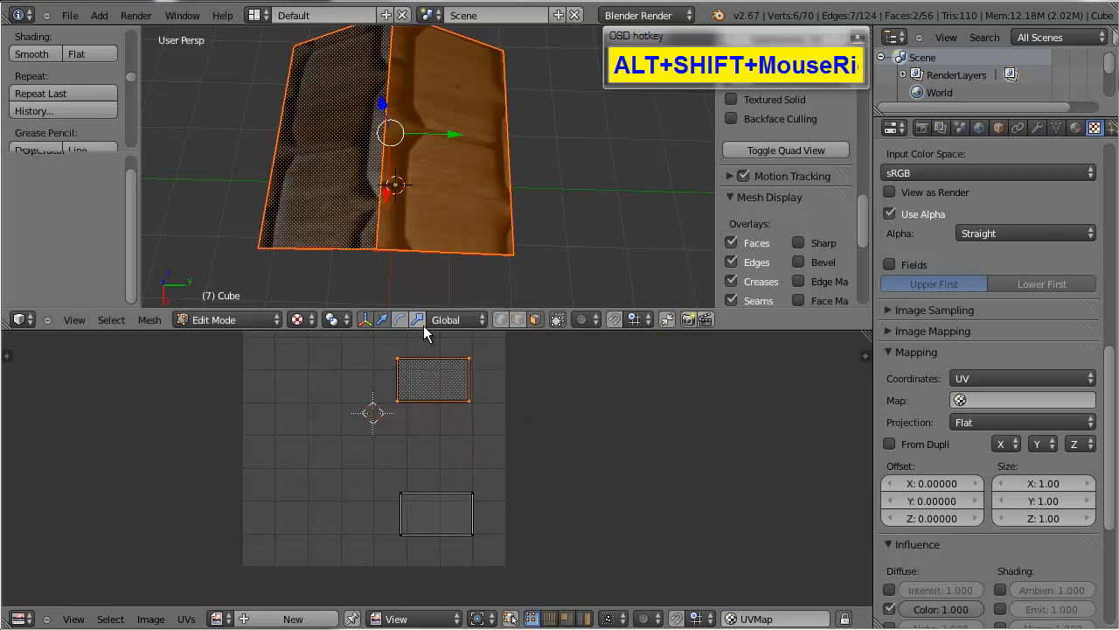
Step: Select the right roof face and all corners of its island in the UV layout
{"action": "right_click", "coordinate": [477, 195]}
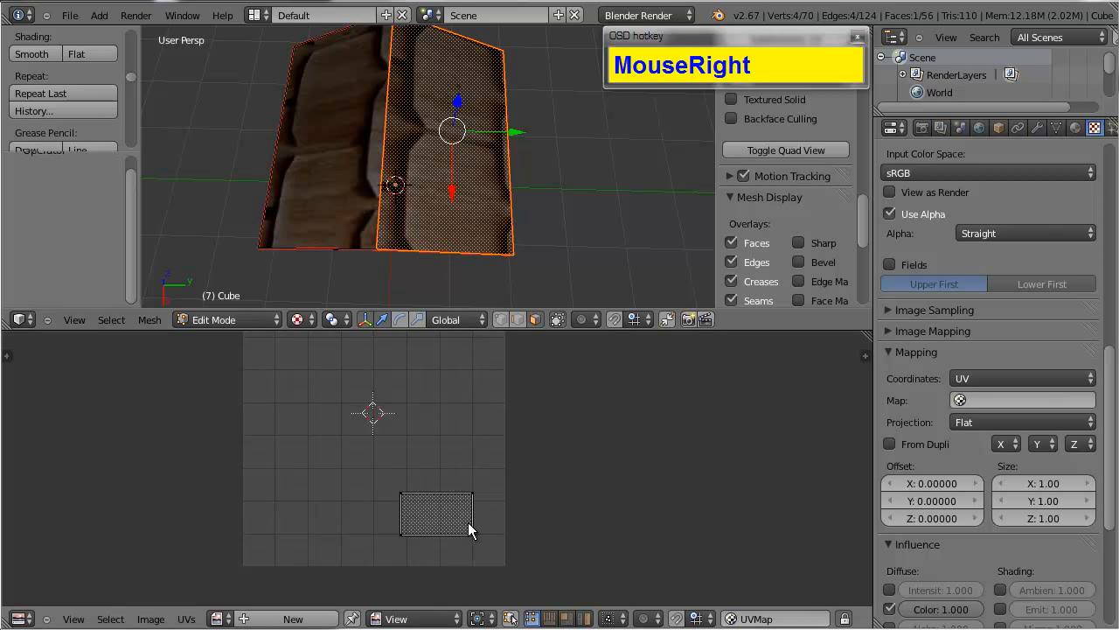
{"action": "right_click", "coordinate": [431, 538], "text": "alt"}
{"action": "right_click", "coordinate": [438, 493], "text": "alt"}
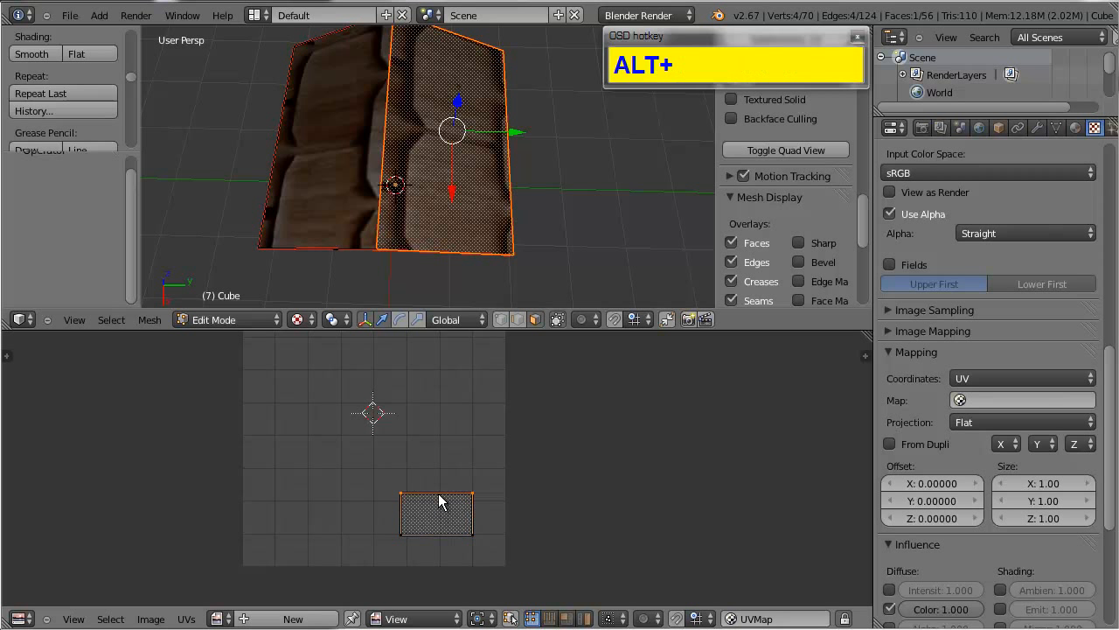
{"action": "right_click", "coordinate": [428, 533], "text": "alt+shift"}
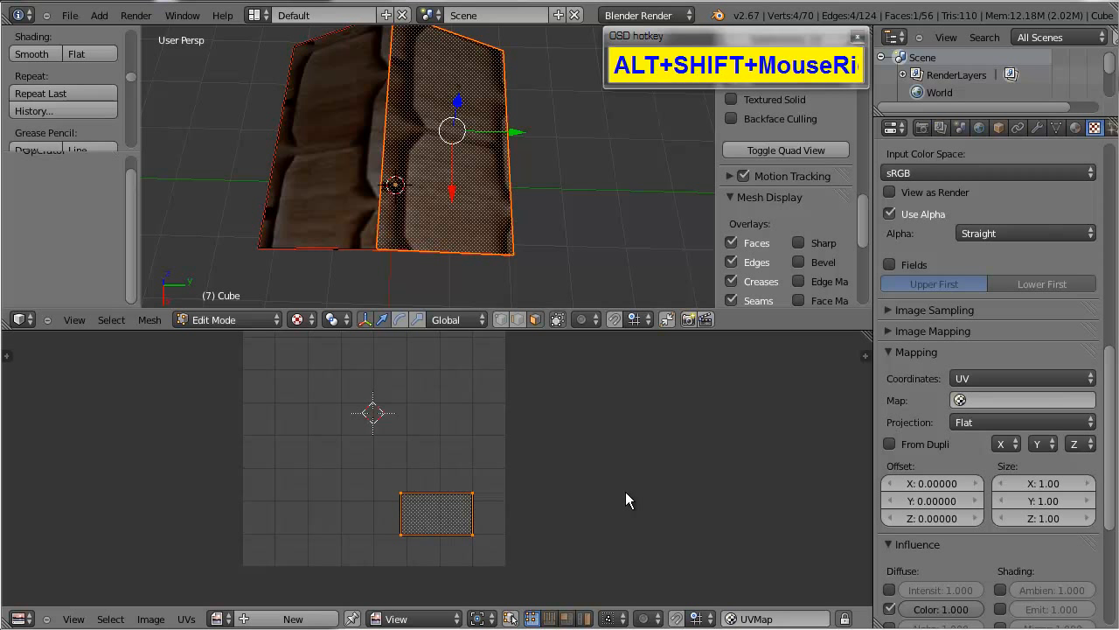
Step: Rotate the right roof face's UV island by 180 degrees
{"action": "key", "text": "r"}
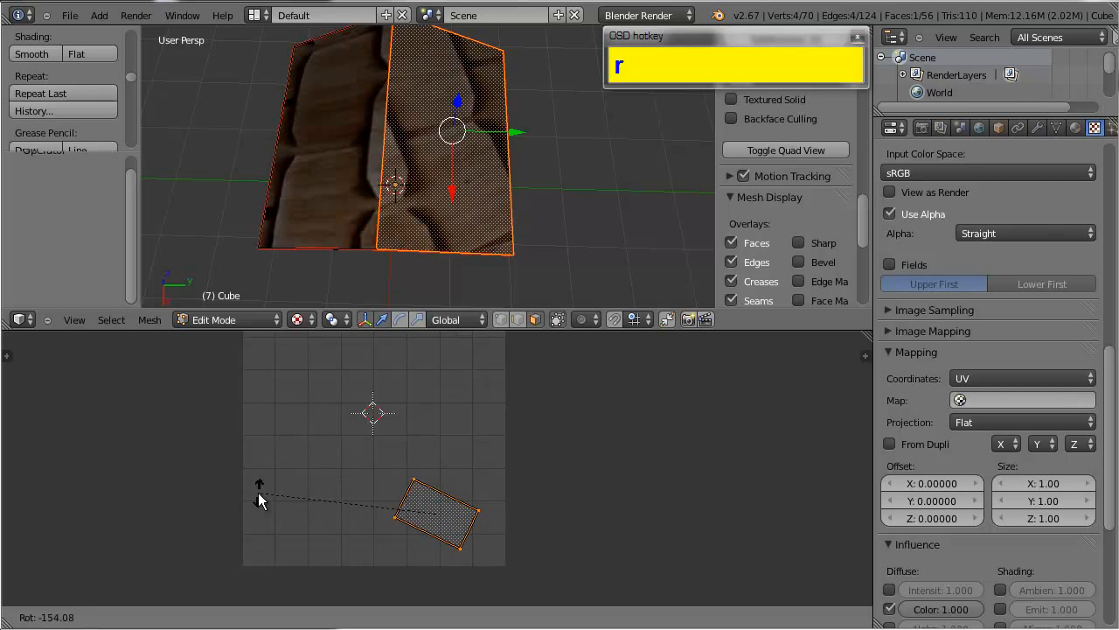
{"action": "type", "text": "18"}
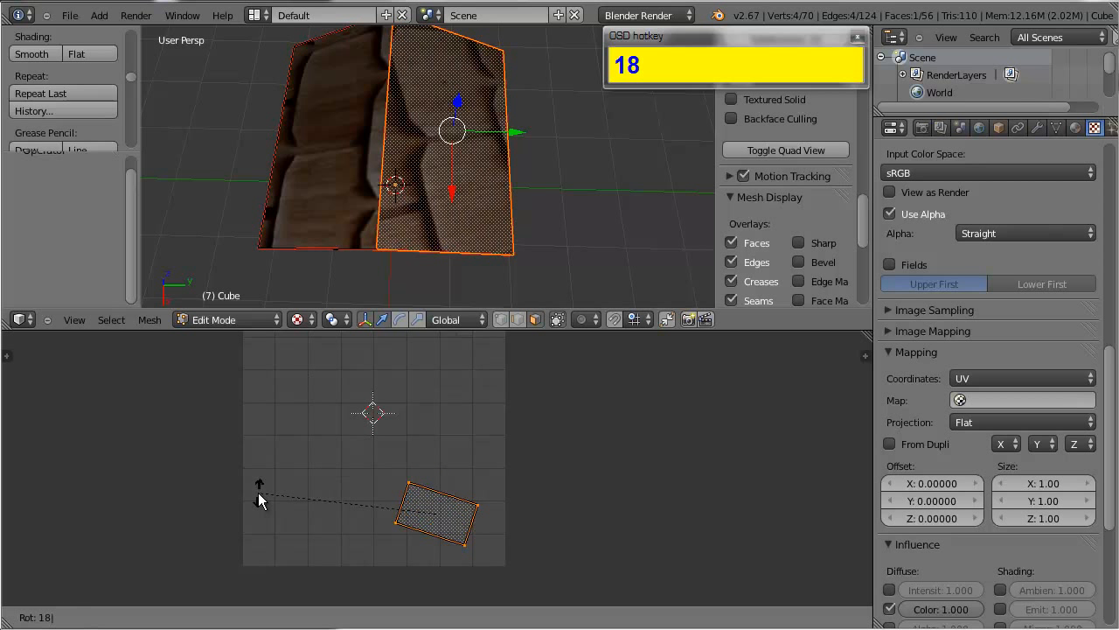
{"action": "type", "text": "0"}
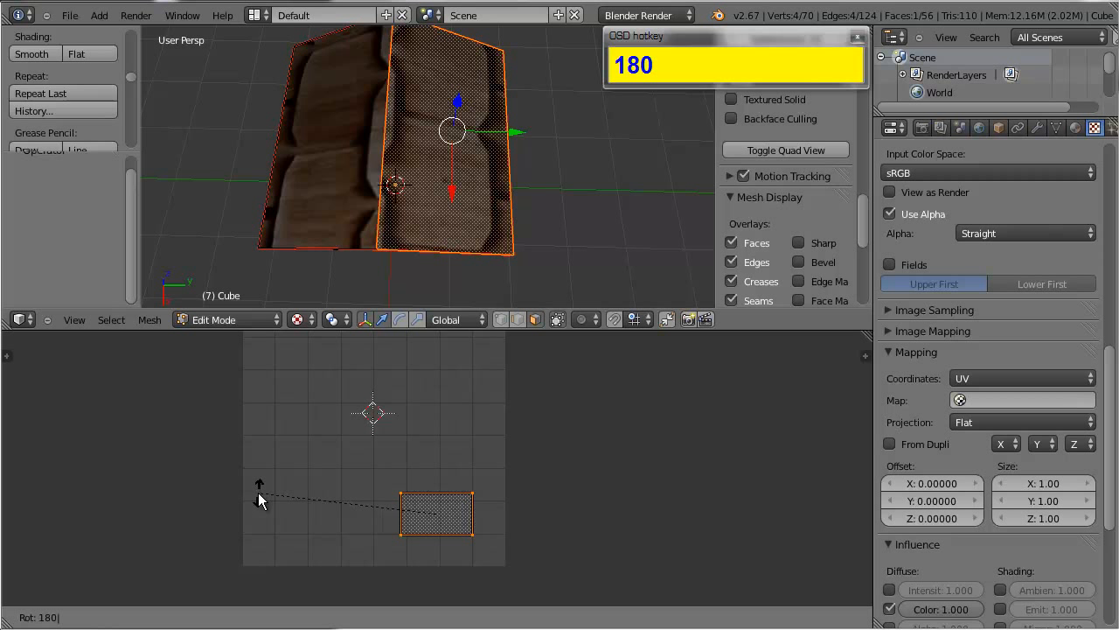
{"action": "key", "text": "Return"}
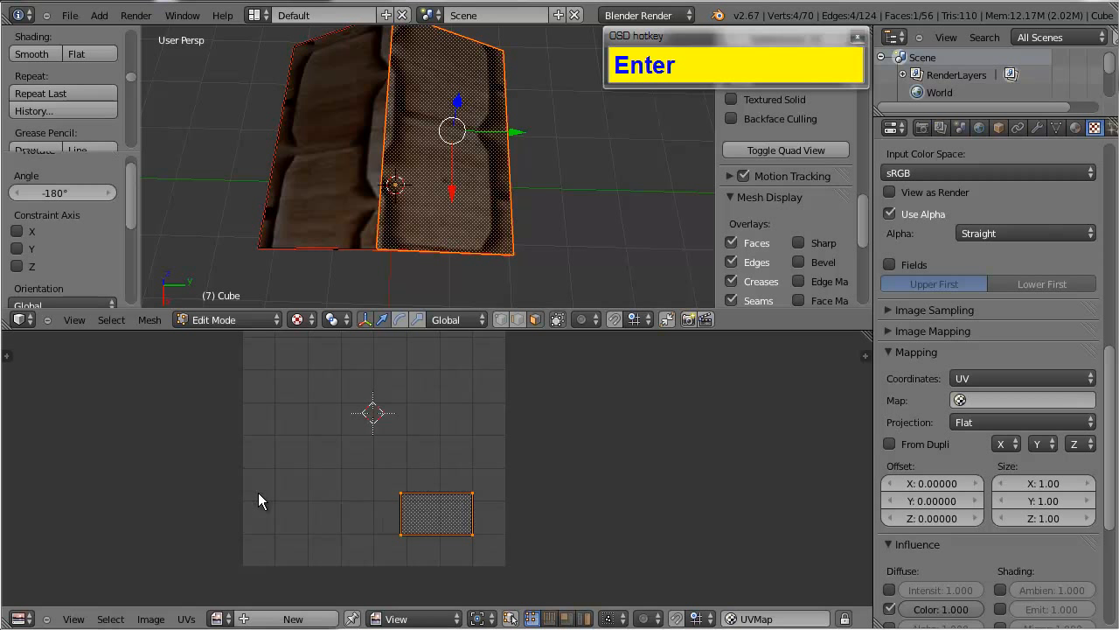
Step: Check the shingle direction on both roof faces in Object Mode and return to Edit Mode
{"action": "key", "text": "Tab"}
{"action": "left_click_drag", "start_coordinate": [395, 220], "coordinate": [420, 204], "text": "alt"}
{"action": "scroll", "coordinate": [406, 232], "scroll_direction": "up", "scroll_amount": 3}
{"action": "scroll", "coordinate": [430, 251], "scroll_direction": "down", "scroll_amount": 2}
{"action": "scroll", "coordinate": [416, 194], "scroll_direction": "up", "scroll_amount": 3}
{"action": "scroll", "coordinate": [416, 194], "scroll_direction": "down", "scroll_amount": 2}
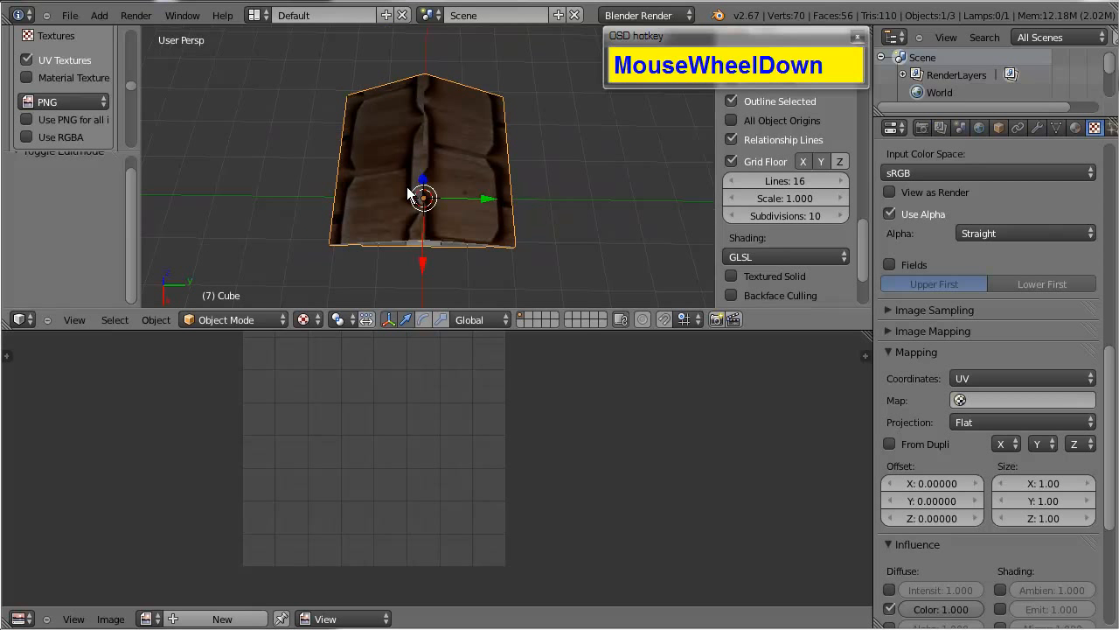
{"action": "key", "text": "Tab"}
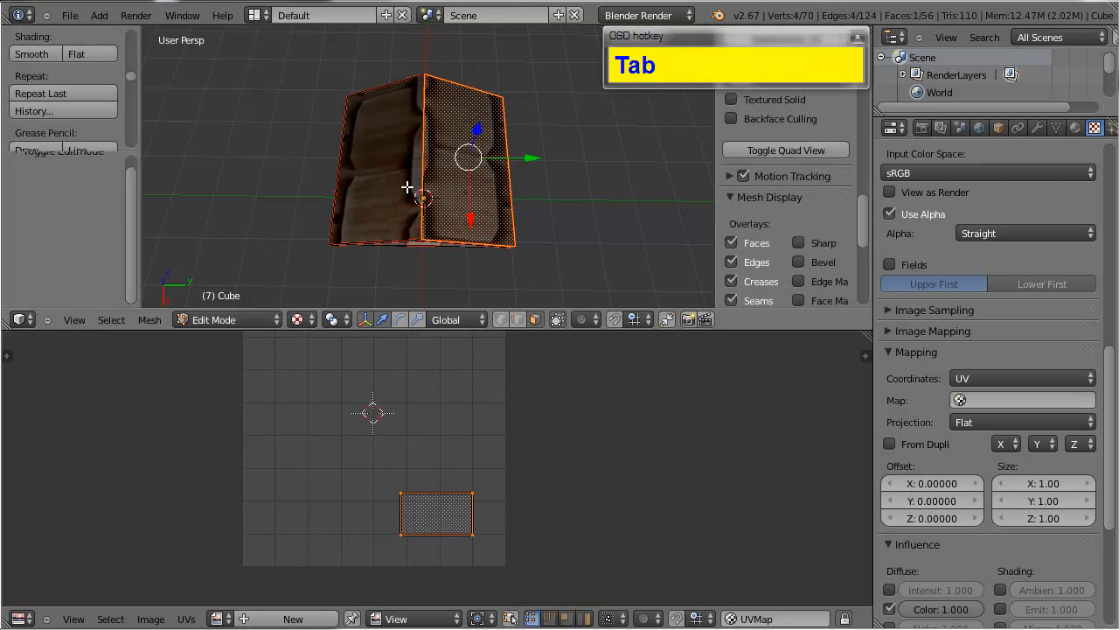
{"action": "scroll", "coordinate": [512, 200], "scroll_direction": "down", "scroll_amount": 2}
{"action": "left_click_drag", "start_coordinate": [513, 200], "coordinate": [472, 194], "text": "alt"}
{"action": "scroll", "coordinate": [487, 241], "scroll_direction": "up", "scroll_amount": 2}
{"action": "scroll", "coordinate": [455, 203], "scroll_direction": "up", "scroll_amount": 2}
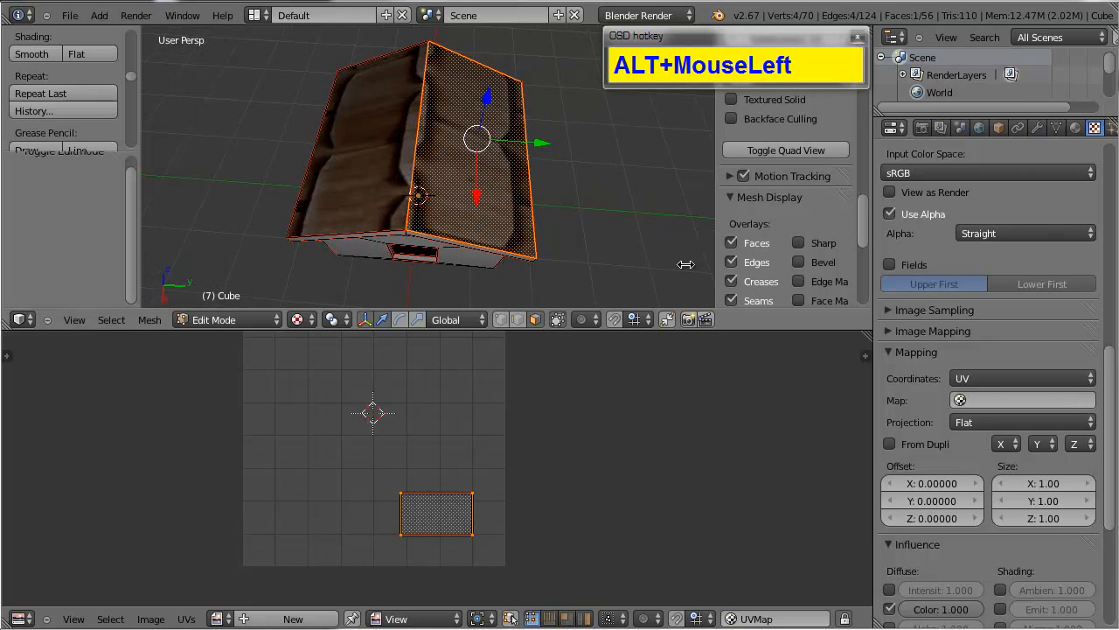
Step: Set the shingles texture's mapping size to 5 in X and 5 in Y
{"action": "scroll", "coordinate": [965, 341], "scroll_direction": "down", "scroll_amount": 4}
{"action": "scroll", "coordinate": [965, 341], "scroll_direction": "down", "scroll_amount": 2}
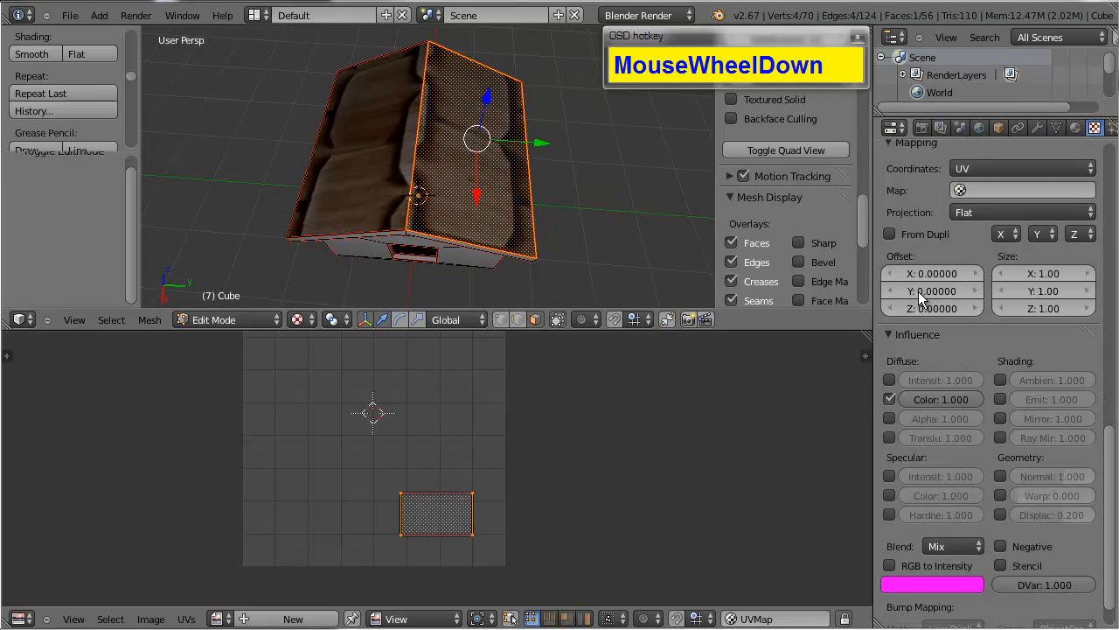
{"action": "scroll", "coordinate": [945, 294], "scroll_direction": "up", "scroll_amount": 14}
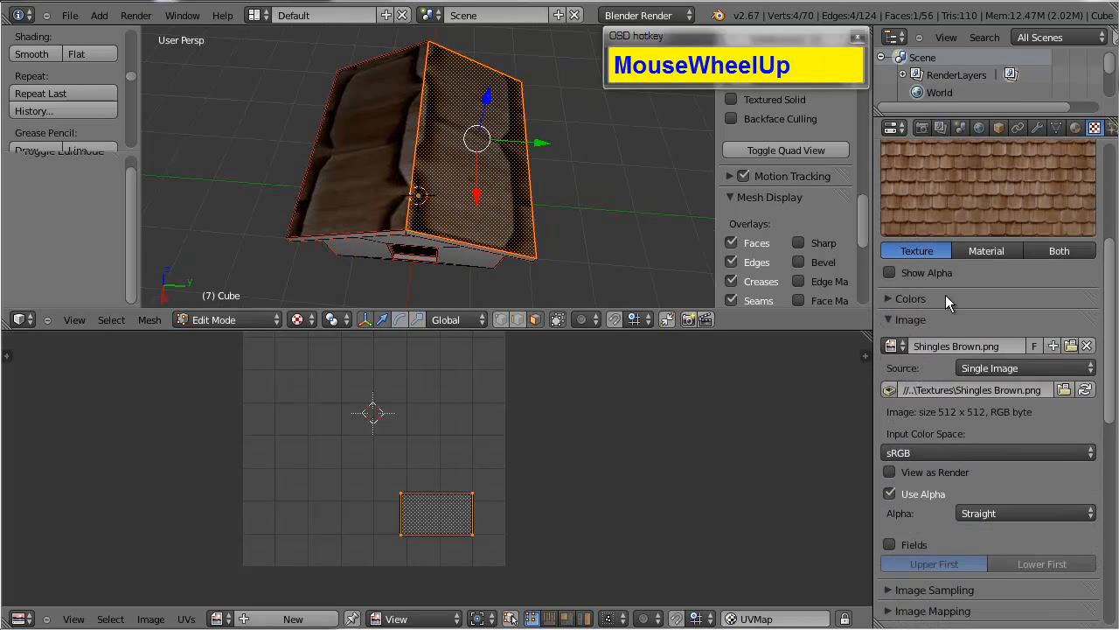
{"action": "scroll", "coordinate": [949, 291], "scroll_direction": "up", "scroll_amount": 6}
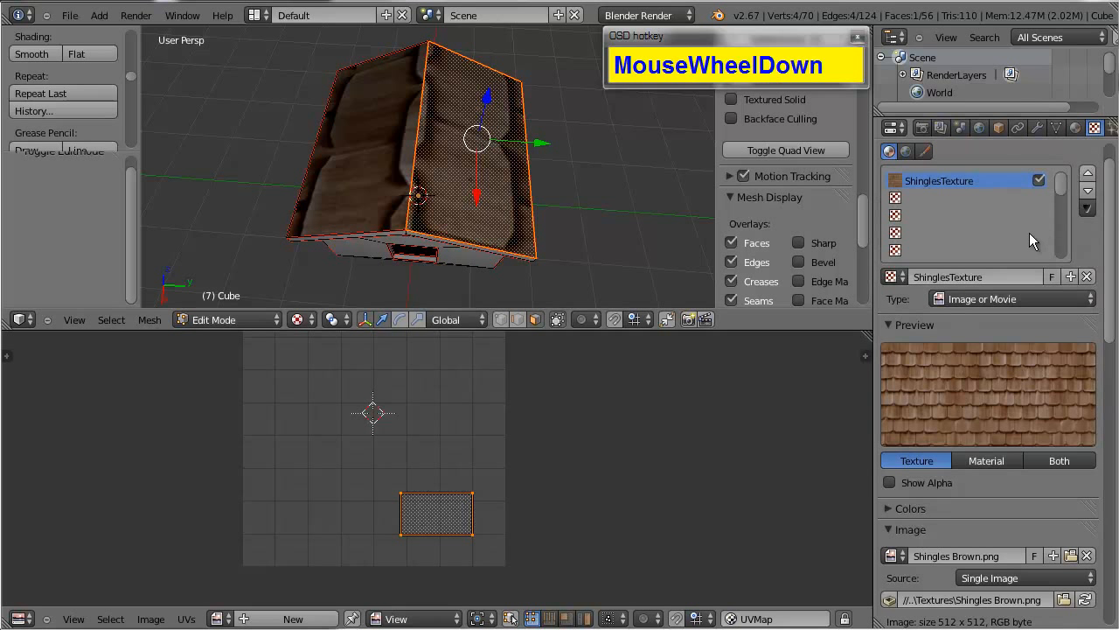
{"action": "scroll", "coordinate": [1028, 360], "scroll_direction": "down", "scroll_amount": 5}
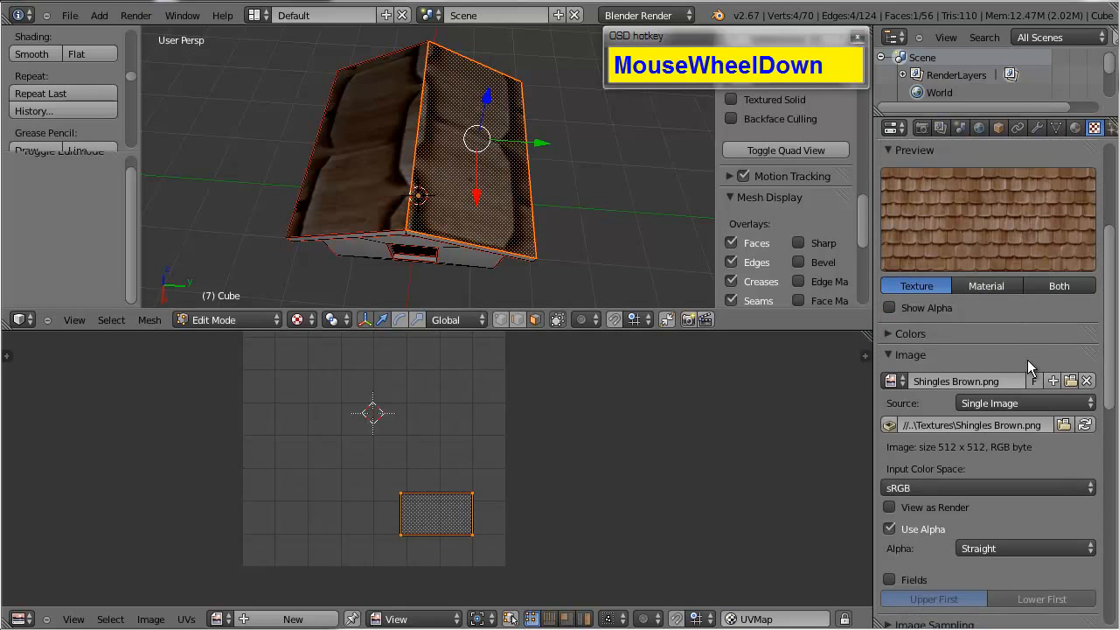
{"action": "scroll", "coordinate": [1027, 360], "scroll_direction": "down", "scroll_amount": 10}
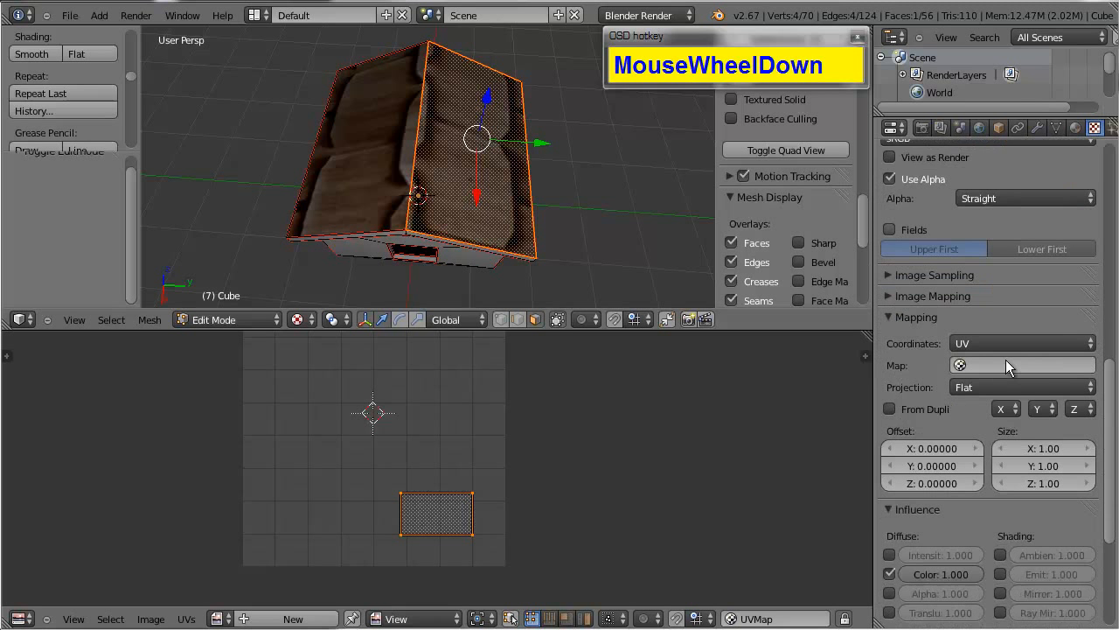
{"action": "scroll", "coordinate": [1006, 359], "scroll_direction": "down", "scroll_amount": 1}
{"action": "left_click", "coordinate": [1040, 414]}
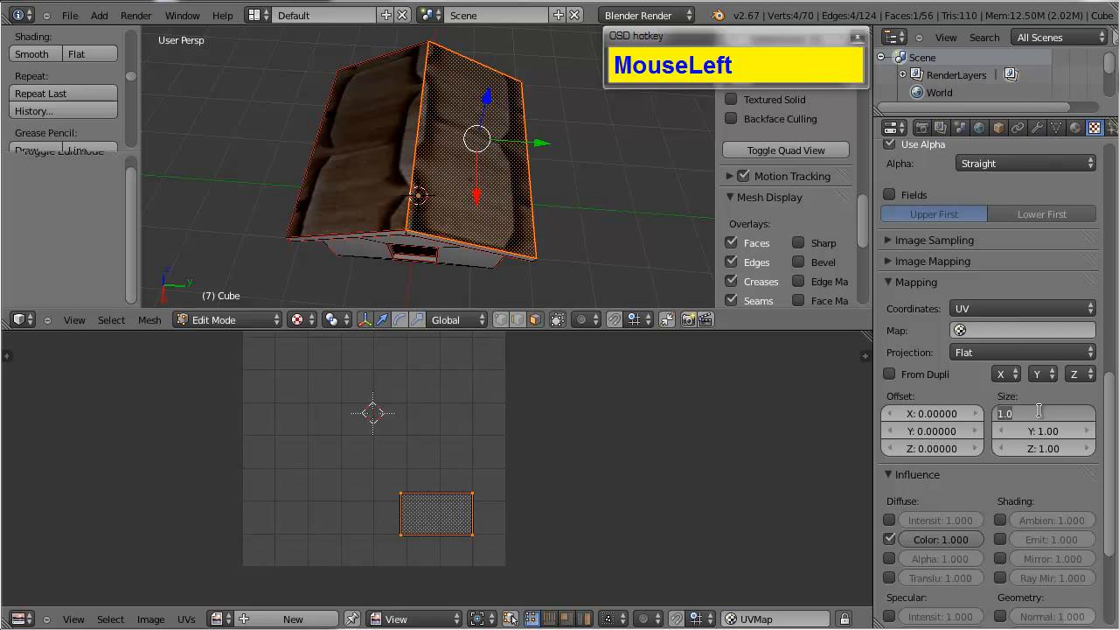
{"action": "type", "text": "5"}
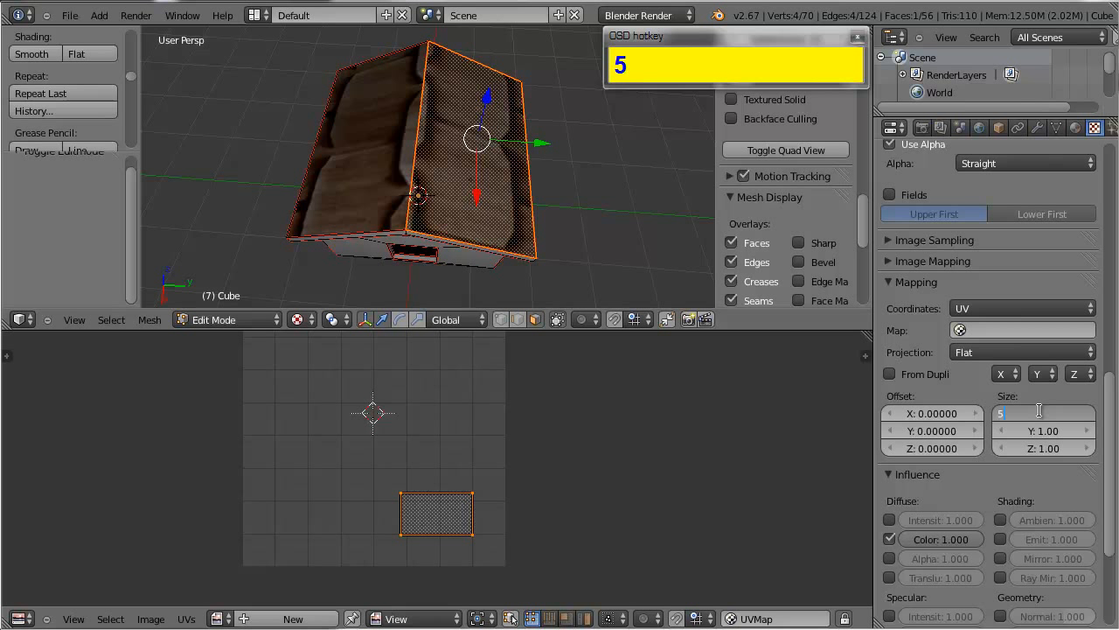
{"action": "key", "text": "Tab"}
{"action": "type", "text": "5"}
{"action": "key", "text": "Return"}
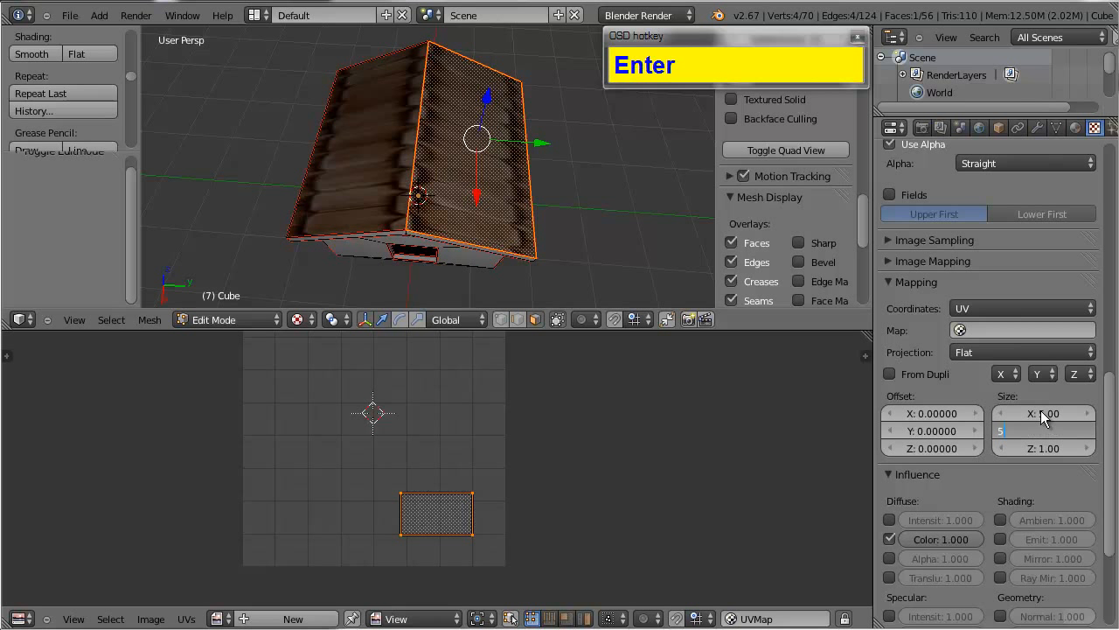
Step: Leave Edit Mode and examine the tiled shingles and their shine on the roof from several angles
{"action": "left_click_drag", "start_coordinate": [277, 128], "coordinate": [429, 212], "text": "alt"}
{"action": "key", "text": "Tab"}
{"action": "scroll", "coordinate": [500, 175], "scroll_direction": "up", "scroll_amount": 2}
{"action": "scroll", "coordinate": [416, 217], "scroll_direction": "up", "scroll_amount": 3}
{"action": "scroll", "coordinate": [431, 164], "scroll_direction": "down", "scroll_amount": 3}
{"action": "scroll", "coordinate": [429, 213], "scroll_direction": "up", "scroll_amount": 3}
{"action": "left_click_drag", "start_coordinate": [353, 219], "coordinate": [398, 177], "text": "alt"}
{"action": "left_click_drag", "start_coordinate": [570, 176], "coordinate": [217, 180], "text": "alt"}
{"action": "left_click_drag", "start_coordinate": [315, 100], "coordinate": [465, 122], "text": "alt"}
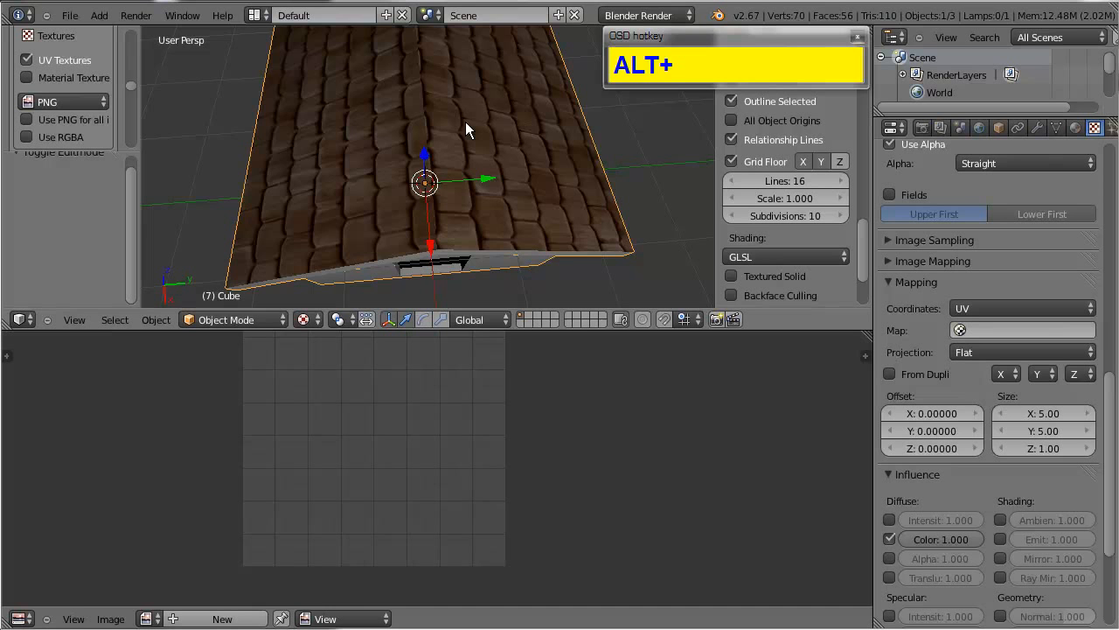
{"action": "scroll", "coordinate": [466, 122], "scroll_direction": "down", "scroll_amount": 3}
{"action": "left_click_drag", "start_coordinate": [453, 203], "coordinate": [651, 98], "text": "alt"}
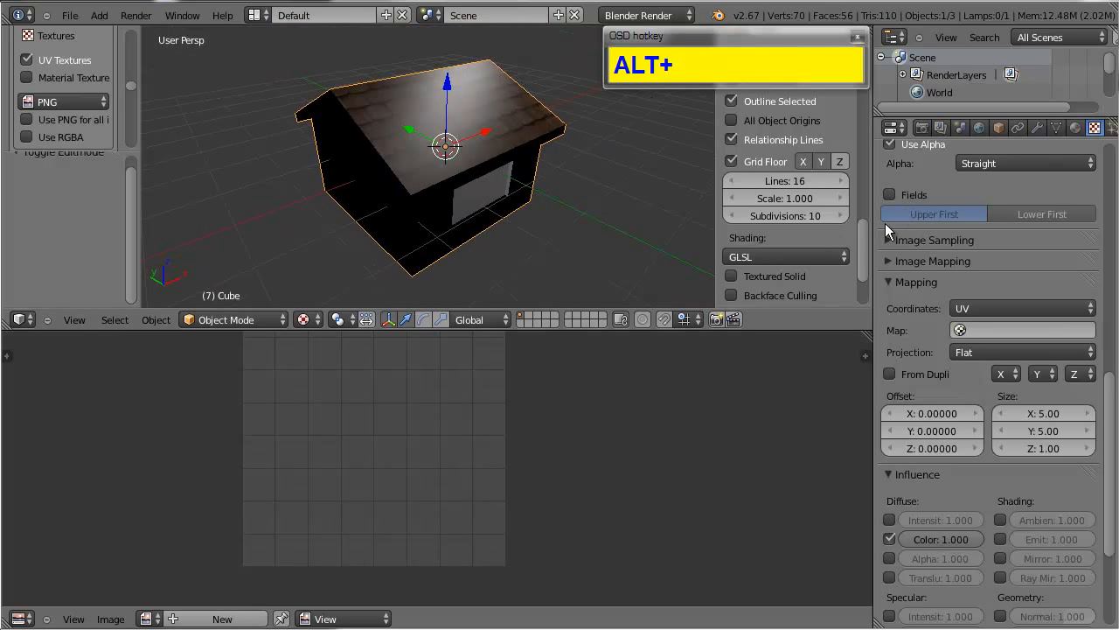
{"action": "scroll", "coordinate": [448, 222], "scroll_direction": "down", "scroll_amount": 2}
{"action": "scroll", "coordinate": [447, 218], "scroll_direction": "up", "scroll_amount": 4}
{"action": "scroll", "coordinate": [442, 223], "scroll_direction": "down", "scroll_amount": 2}
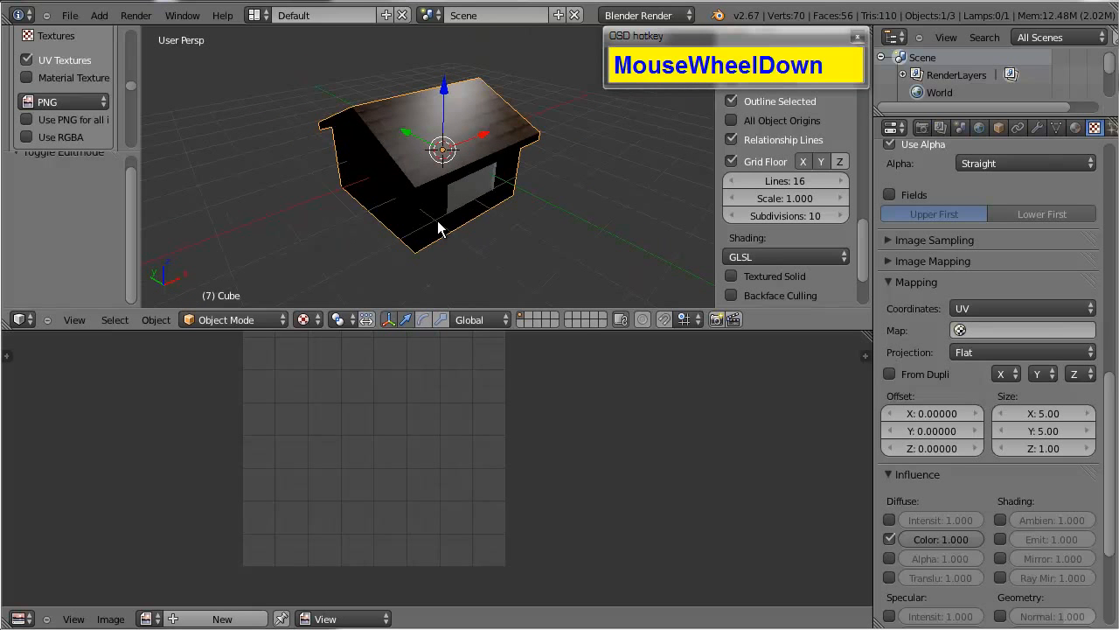
{"action": "scroll", "coordinate": [437, 229], "scroll_direction": "up", "scroll_amount": 1}
{"action": "left_click_drag", "start_coordinate": [438, 229], "coordinate": [429, 166], "text": "alt"}
Step: Set the Shingles material's specular intensity to 0
{"action": "left_click", "coordinate": [1072, 130]}
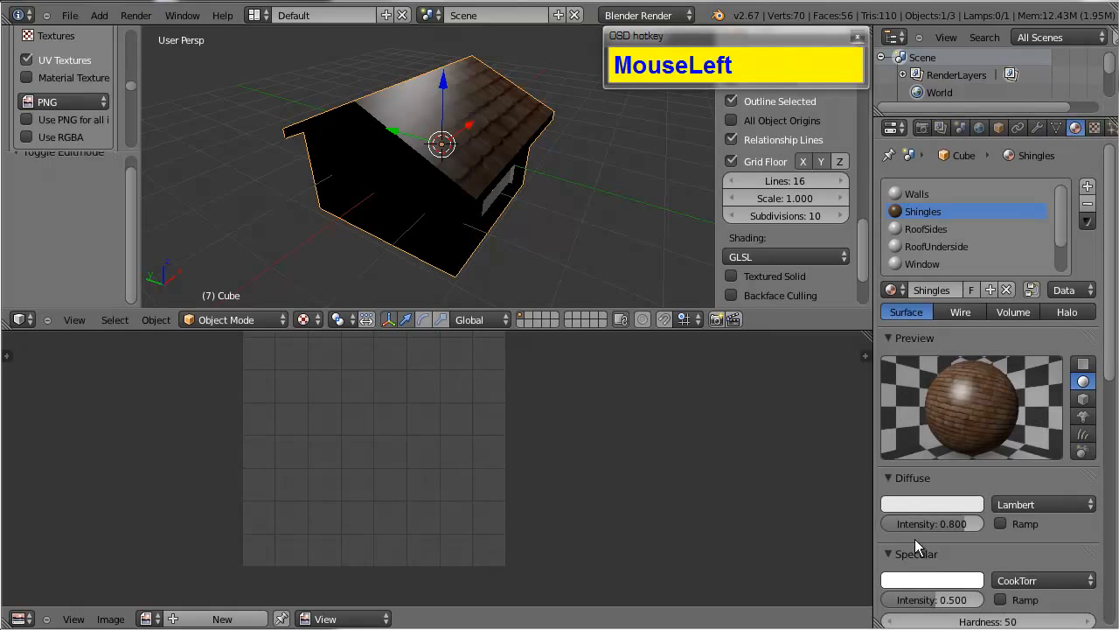
{"action": "scroll", "coordinate": [929, 542], "scroll_direction": "down", "scroll_amount": 2}
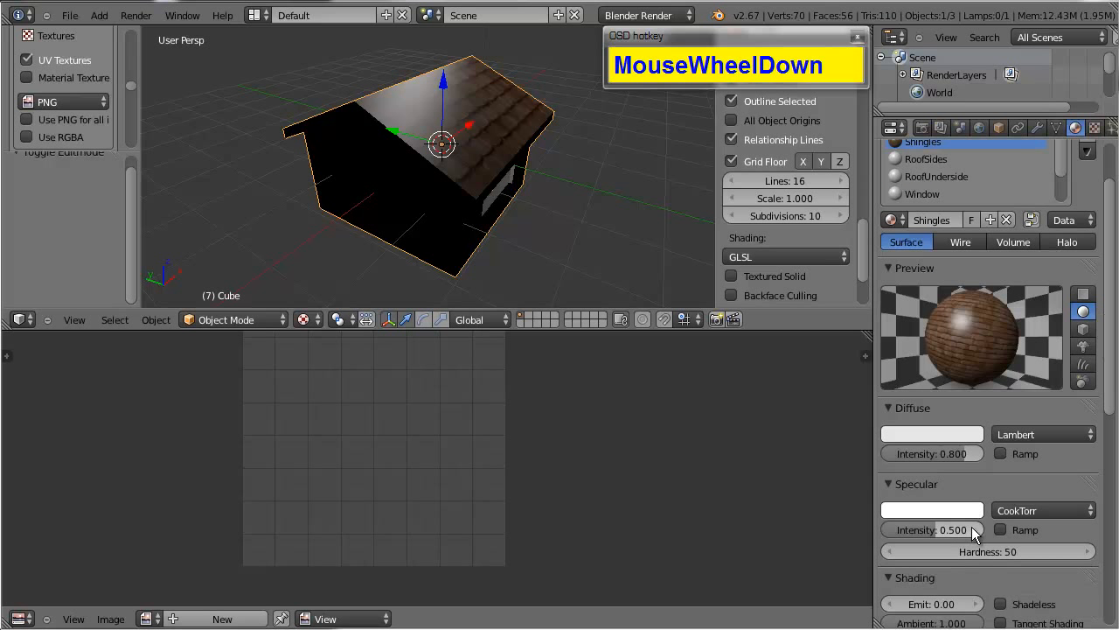
{"action": "left_click_drag", "start_coordinate": [976, 534], "coordinate": [832, 506]}
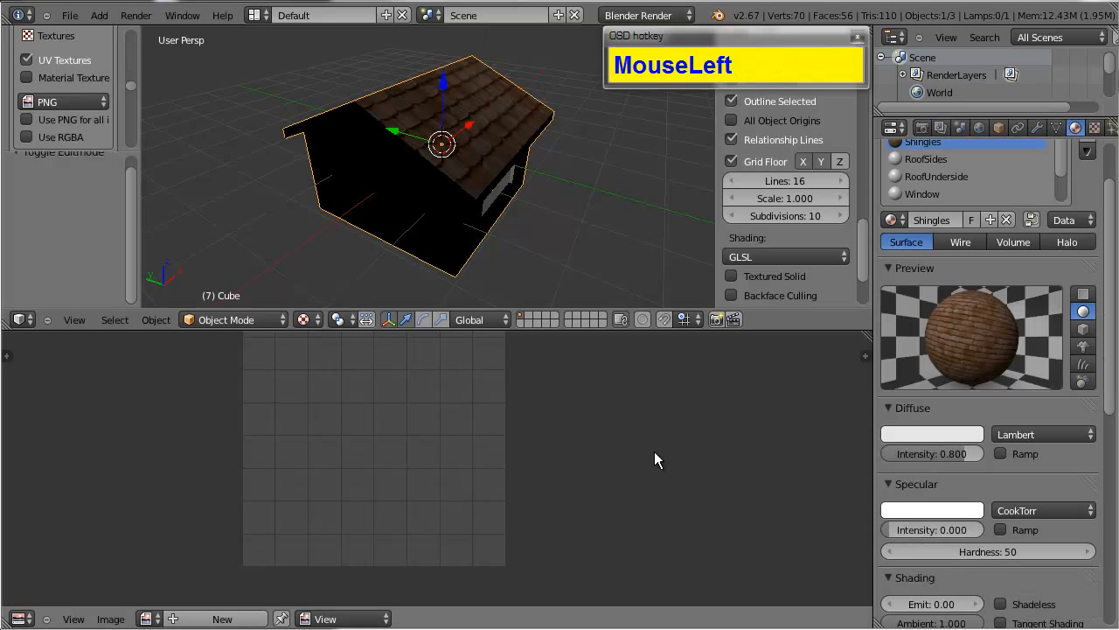
Step: Examine the roof's shingles and the house's side wall from a new angle
{"action": "left_click_drag", "start_coordinate": [527, 217], "coordinate": [298, 177], "text": "alt"}
{"action": "scroll", "coordinate": [395, 208], "scroll_direction": "down", "scroll_amount": 3}
{"action": "scroll", "coordinate": [324, 206], "scroll_direction": "up", "scroll_amount": 3}
{"action": "scroll", "coordinate": [371, 232], "scroll_direction": "down", "scroll_amount": 3}
{"action": "scroll", "coordinate": [361, 164], "scroll_direction": "up", "scroll_amount": 3}
{"action": "scroll", "coordinate": [420, 180], "scroll_direction": "down", "scroll_amount": 3}
{"action": "scroll", "coordinate": [462, 149], "scroll_direction": "up", "scroll_amount": 4}
Step: Enter Edit Mode and select both window faces in the side wall
{"action": "key", "text": "Tab"}
{"action": "scroll", "coordinate": [358, 202], "scroll_direction": "down", "scroll_amount": 4}
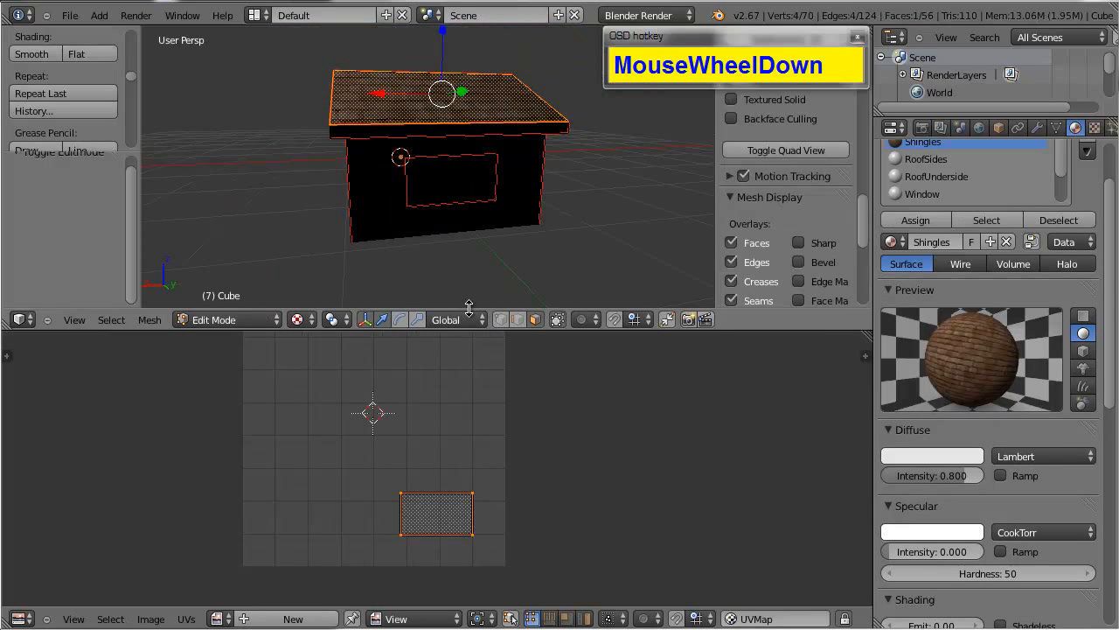
{"action": "right_click", "coordinate": [431, 190]}
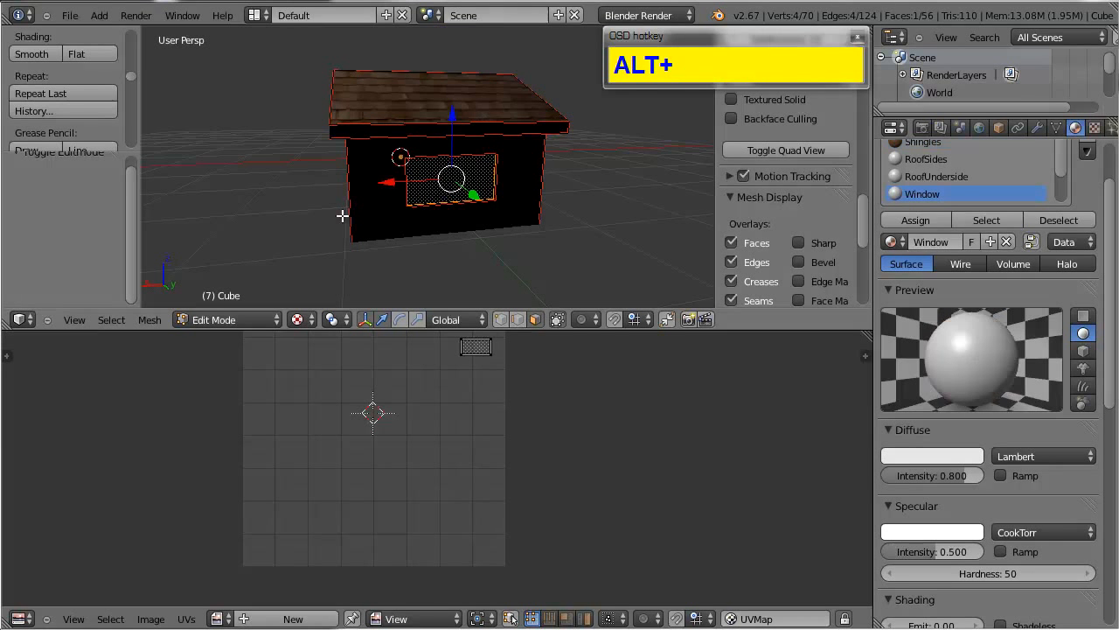
{"action": "left_click_drag", "start_coordinate": [341, 213], "coordinate": [226, 202], "text": "alt"}
{"action": "scroll", "coordinate": [524, 197], "scroll_direction": "up", "scroll_amount": 4}
{"action": "scroll", "coordinate": [460, 190], "scroll_direction": "up", "scroll_amount": 1}
{"action": "scroll", "coordinate": [460, 189], "scroll_direction": "up", "scroll_amount": 2}
{"action": "right_click", "coordinate": [460, 183], "text": "shift"}
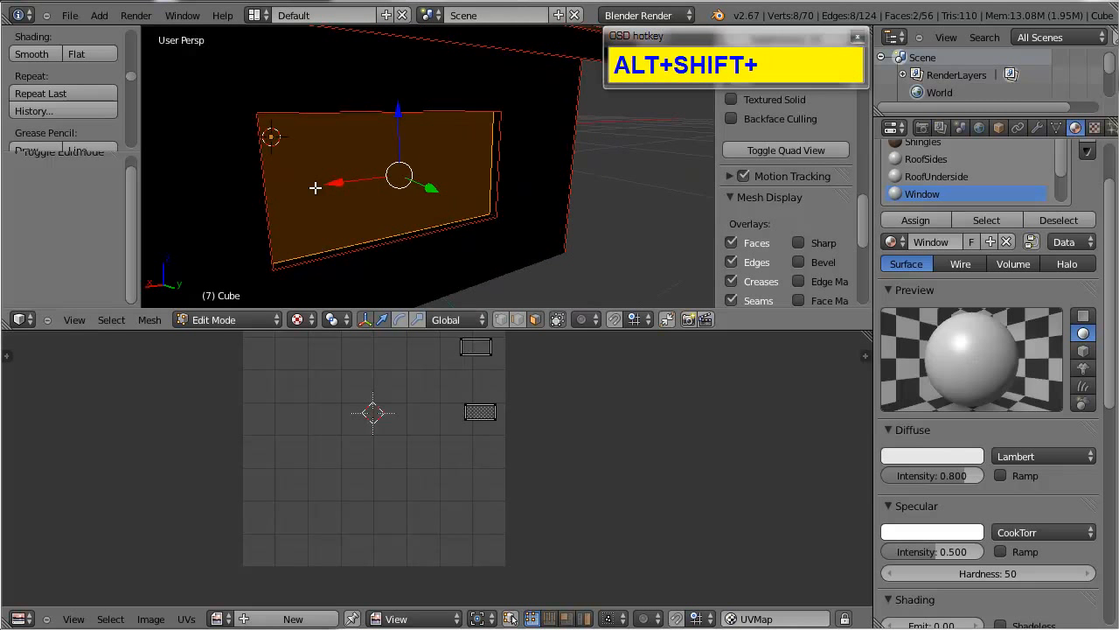
Step: Enable transparency for the Window material
{"action": "left_click_drag", "start_coordinate": [317, 184], "coordinate": [462, 202], "text": "alt+shift"}
{"action": "scroll", "coordinate": [498, 209], "scroll_direction": "down", "scroll_amount": 3}
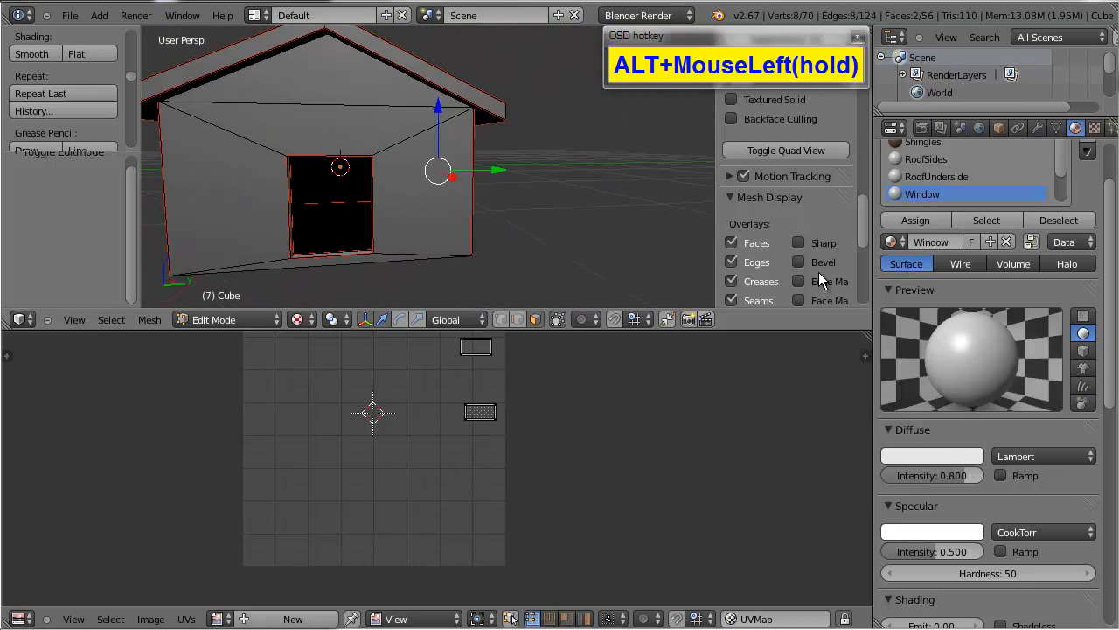
{"action": "scroll", "coordinate": [1027, 358], "scroll_direction": "down", "scroll_amount": 10}
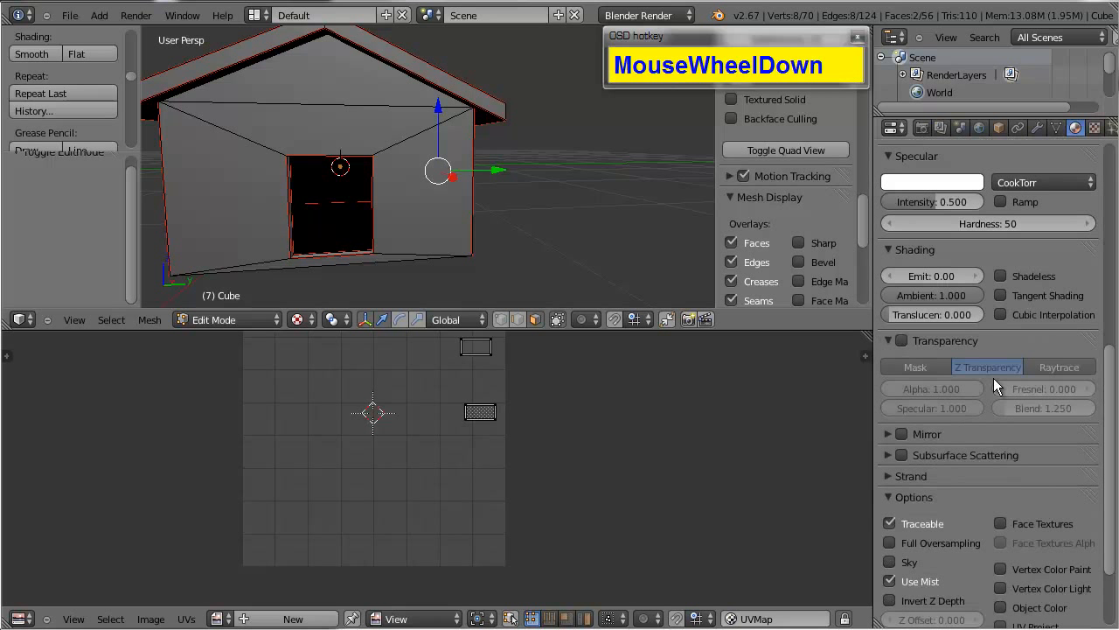
{"action": "scroll", "coordinate": [993, 378], "scroll_direction": "down", "scroll_amount": 3}
{"action": "scroll", "coordinate": [993, 377], "scroll_direction": "up", "scroll_amount": 3}
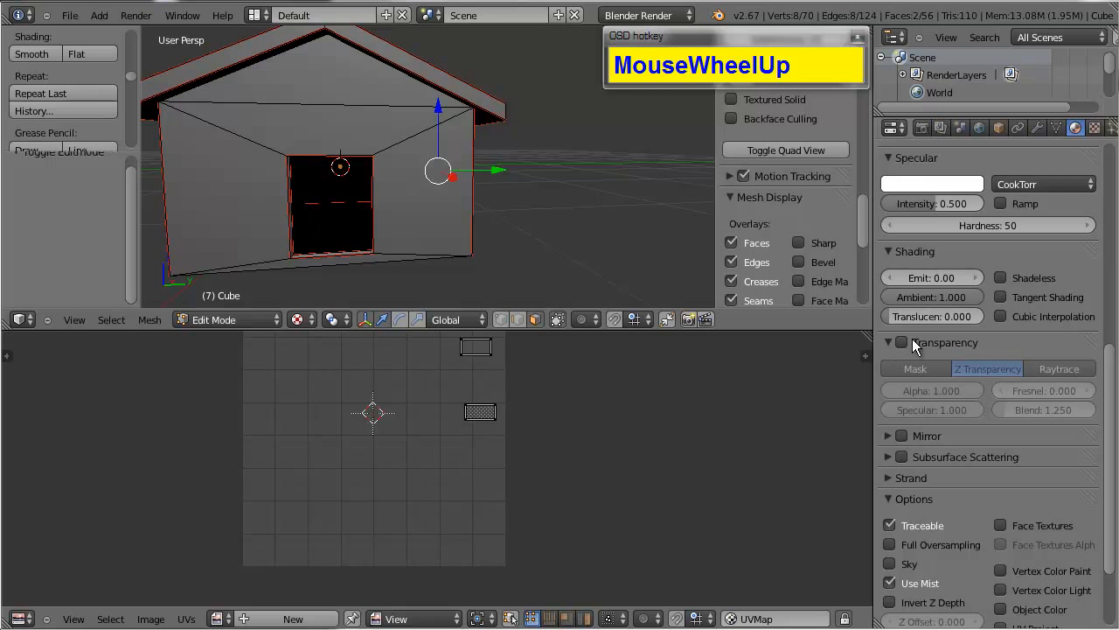
{"action": "left_click", "coordinate": [904, 340]}
Step: Set the Window material's transparency alpha to 0.15
{"action": "scroll", "coordinate": [535, 249], "scroll_direction": "up", "scroll_amount": 2}
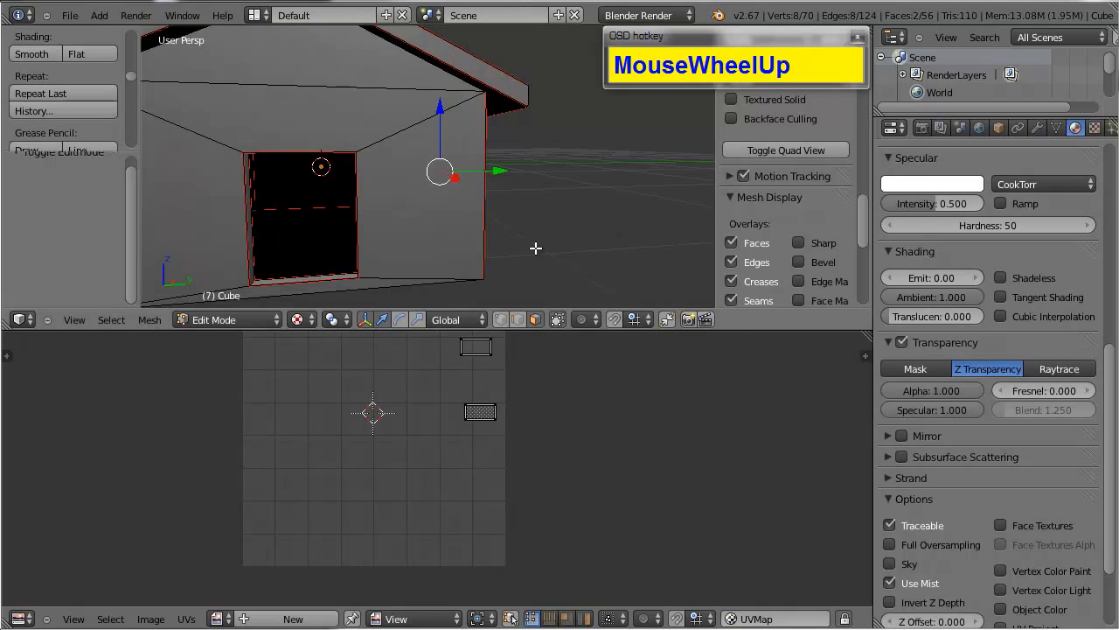
{"action": "left_click_drag", "start_coordinate": [535, 248], "coordinate": [530, 279], "text": "alt"}
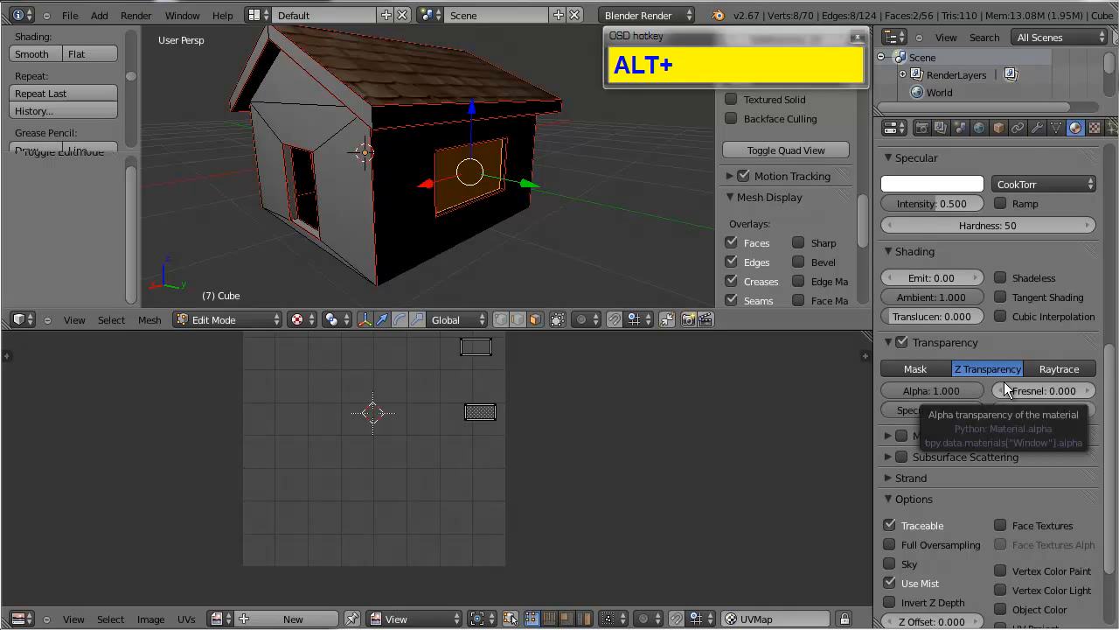
{"action": "left_click_drag", "start_coordinate": [981, 390], "coordinate": [903, 385]}
{"action": "left_click", "coordinate": [953, 390]}
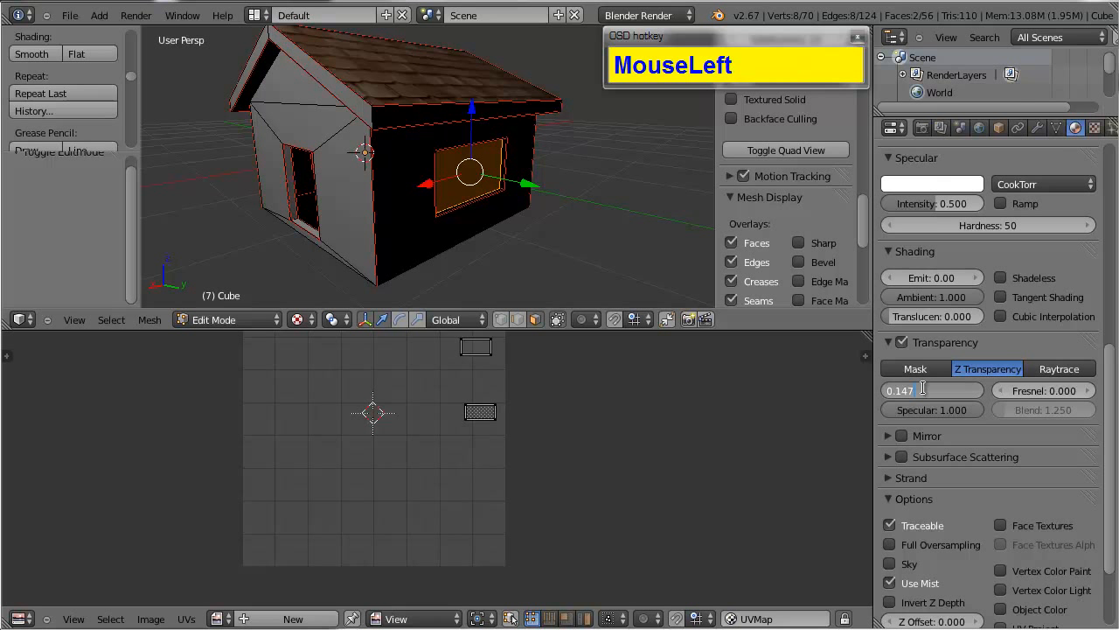
{"action": "type", "text": "0.1"}
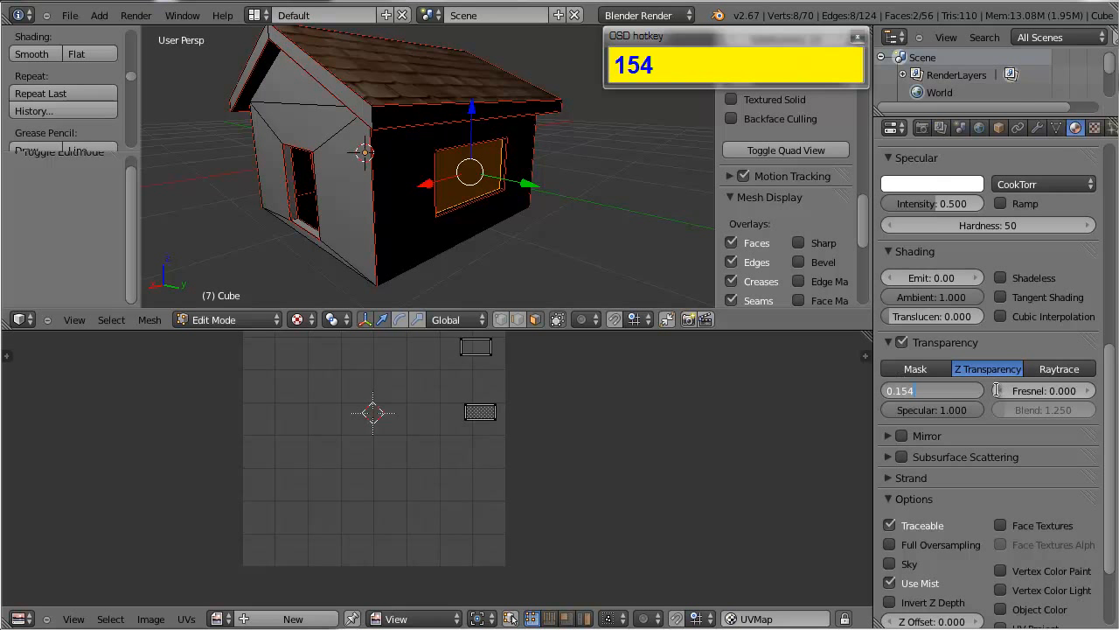
{"action": "key", "text": "BackSpace"}
{"action": "left_click", "coordinate": [994, 395]}
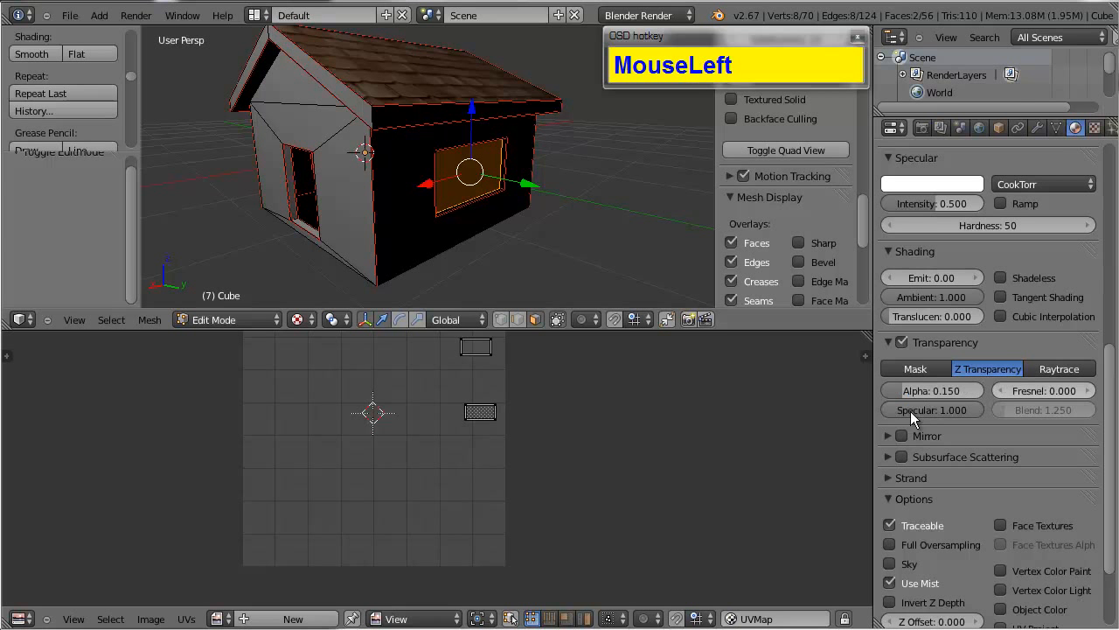
Step: Examine the transparent side window from outside and inside the house in Object Mode and Edit Mode
{"action": "left_click_drag", "start_coordinate": [166, 166], "coordinate": [317, 167], "text": "alt"}
{"action": "key", "text": "Tab"}
{"action": "left_click_drag", "start_coordinate": [345, 201], "coordinate": [591, 199], "text": "alt"}
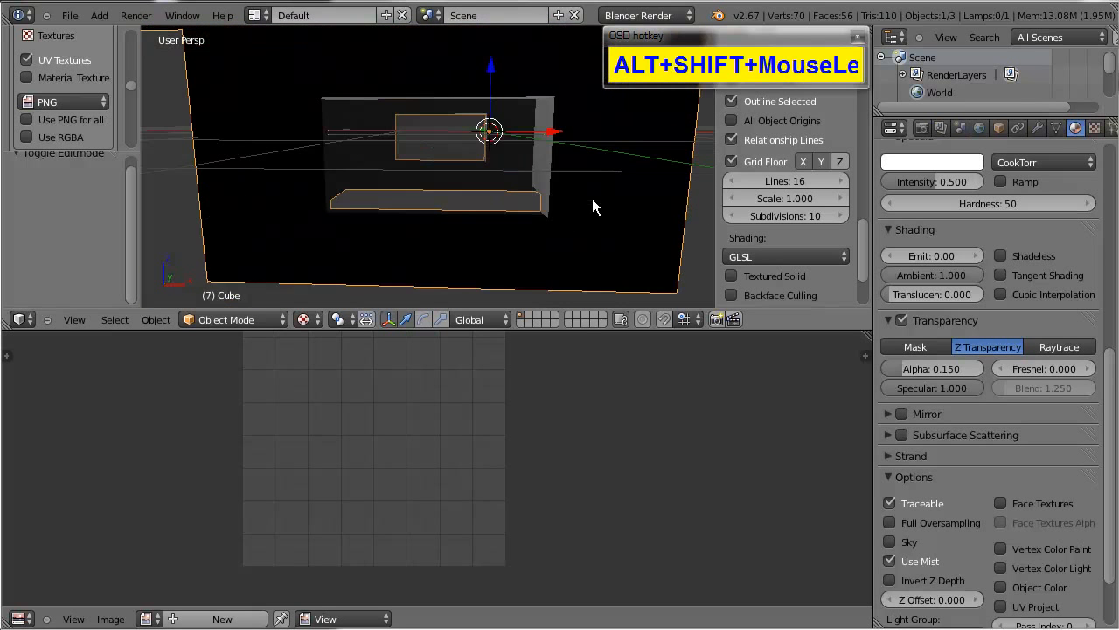
{"action": "scroll", "coordinate": [585, 214], "scroll_direction": "up", "scroll_amount": 3}
{"action": "key", "text": "Tab"}
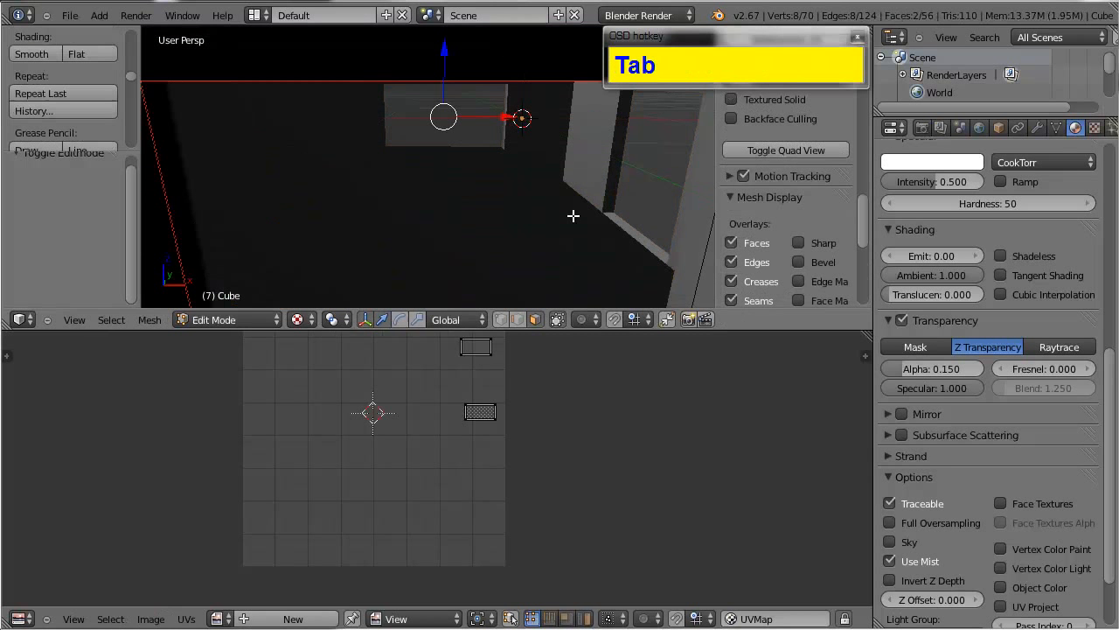
{"action": "scroll", "coordinate": [573, 215], "scroll_direction": "down", "scroll_amount": 2}
{"action": "left_click_drag", "start_coordinate": [573, 215], "coordinate": [362, 217], "text": "alt"}
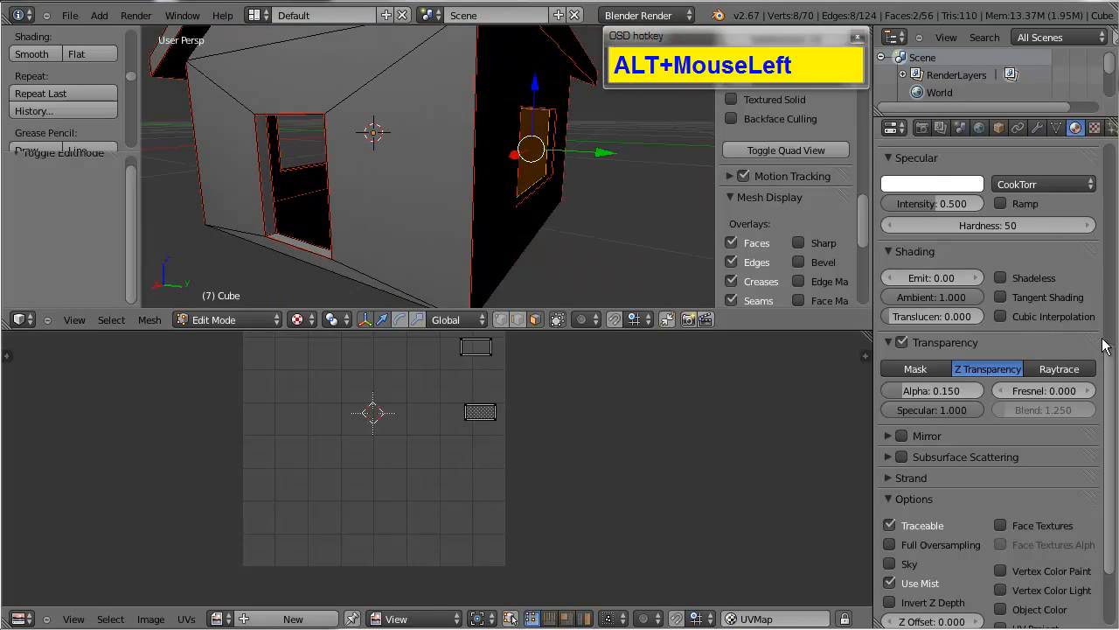
Step: Try Raytrace transparency on the Window material, inspect the window up close, and return the material to Z Transparency
{"action": "left_click", "coordinate": [1058, 369]}
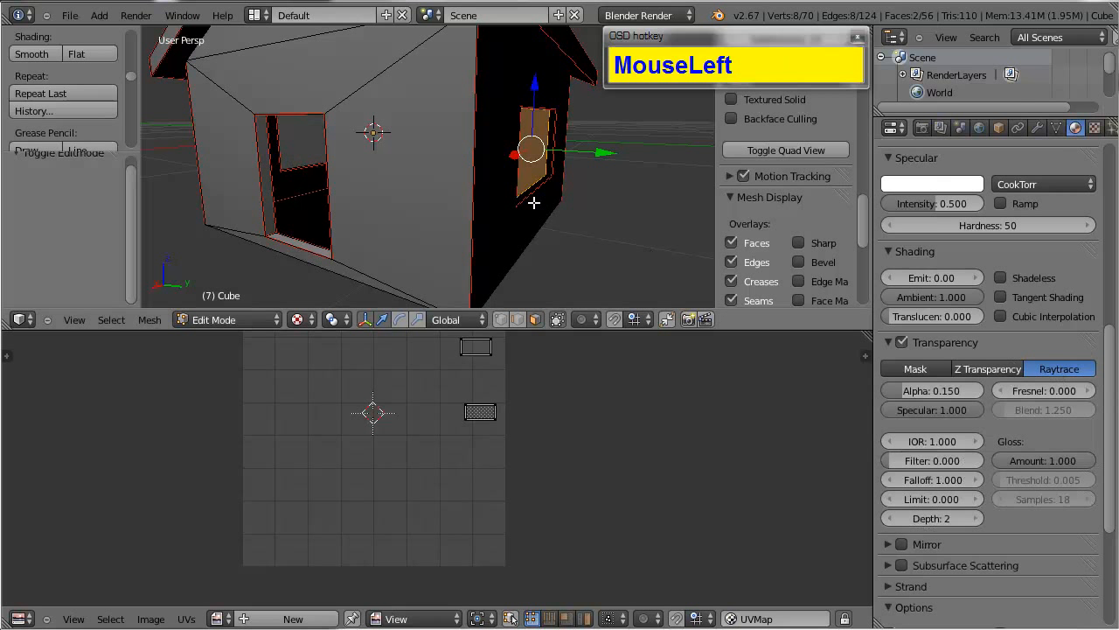
{"action": "scroll", "coordinate": [532, 201], "scroll_direction": "up", "scroll_amount": 3}
{"action": "left_click_drag", "start_coordinate": [572, 225], "coordinate": [387, 240], "text": "alt"}
{"action": "key", "text": "Tab"}
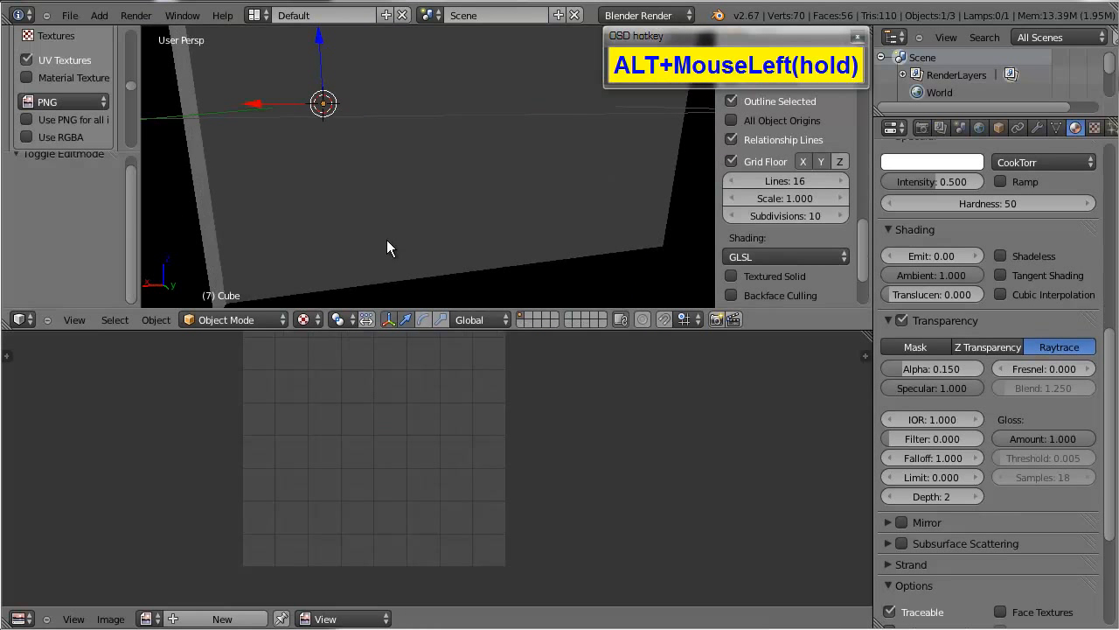
{"action": "left_click_drag", "start_coordinate": [455, 183], "coordinate": [653, 232], "text": "ctrl+alt"}
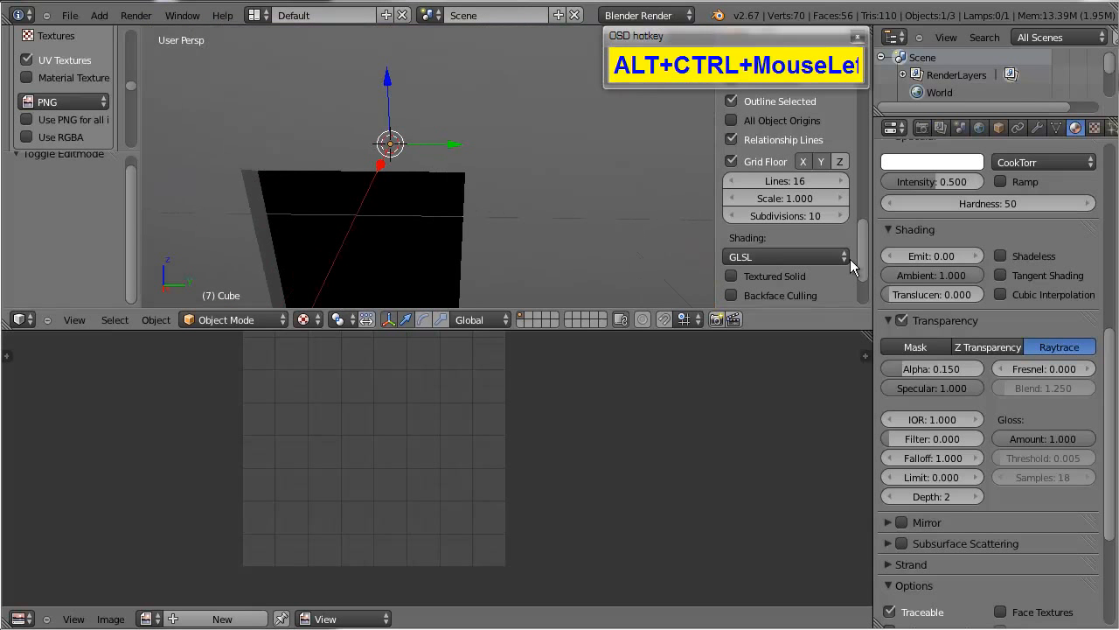
{"action": "left_click", "coordinate": [988, 350]}
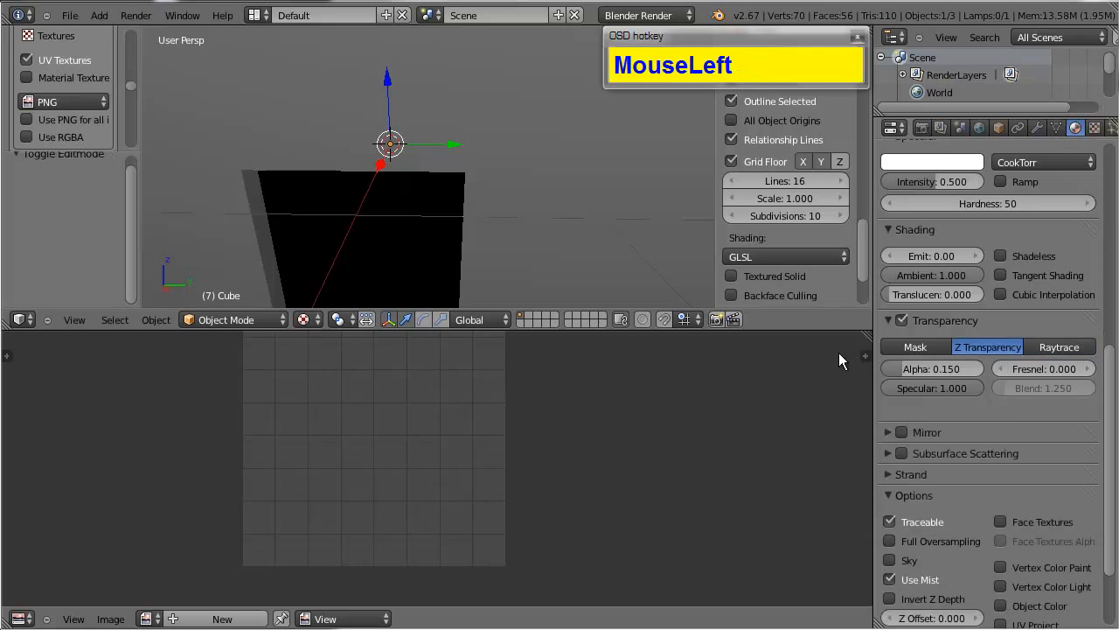
Step: Examine the house's exterior and its front opening from several angles and distances
{"action": "scroll", "coordinate": [590, 270], "scroll_direction": "down", "scroll_amount": 2}
{"action": "scroll", "coordinate": [590, 261], "scroll_direction": "down", "scroll_amount": 5}
{"action": "mouse_move", "coordinate": [590, 261]}
{"action": "left_mouse_down", "text": "alt"}
{"action": "mouse_move", "coordinate": [469, 221]}
{"action": "mouse_move", "coordinate": [454, 223]}
{"action": "mouse_move", "coordinate": [541, 239]}
{"action": "mouse_move", "coordinate": [445, 257]}
{"action": "mouse_move", "coordinate": [482, 233]}
{"action": "mouse_move", "coordinate": [574, 246]}
{"action": "left_mouse_up", "text": "alt"}
{"action": "scroll", "coordinate": [470, 221], "scroll_direction": "up", "scroll_amount": 5}
{"action": "scroll", "coordinate": [487, 232], "scroll_direction": "down", "scroll_amount": 3}
{"action": "scroll", "coordinate": [515, 265], "scroll_direction": "up", "scroll_amount": 3}
{"action": "mouse_move", "coordinate": [515, 265]}
{"action": "left_mouse_down", "text": "alt"}
{"action": "mouse_move", "coordinate": [610, 264]}
{"action": "mouse_move", "coordinate": [488, 269]}
{"action": "mouse_move", "coordinate": [476, 255]}
{"action": "mouse_move", "coordinate": [510, 255]}
{"action": "left_mouse_up", "text": "alt"}
{"action": "left_click_drag", "start_coordinate": [510, 255], "coordinate": [548, 255], "text": "alt+shift"}
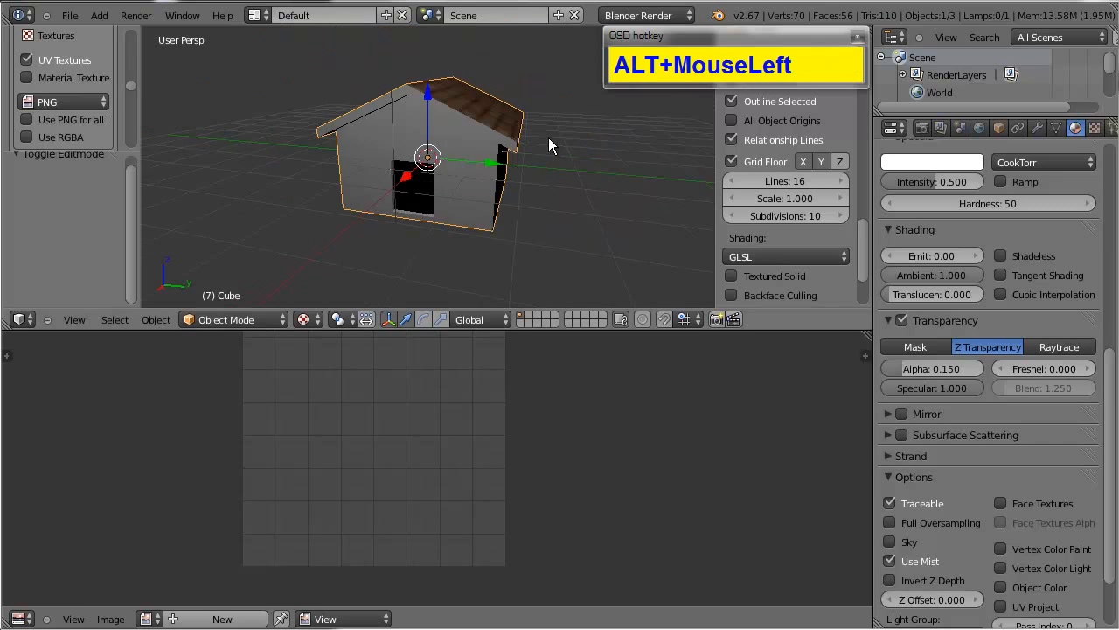
{"action": "left_click_drag", "start_coordinate": [548, 138], "coordinate": [516, 124], "text": "alt"}
{"action": "scroll", "coordinate": [525, 135], "scroll_direction": "up", "scroll_amount": 5}
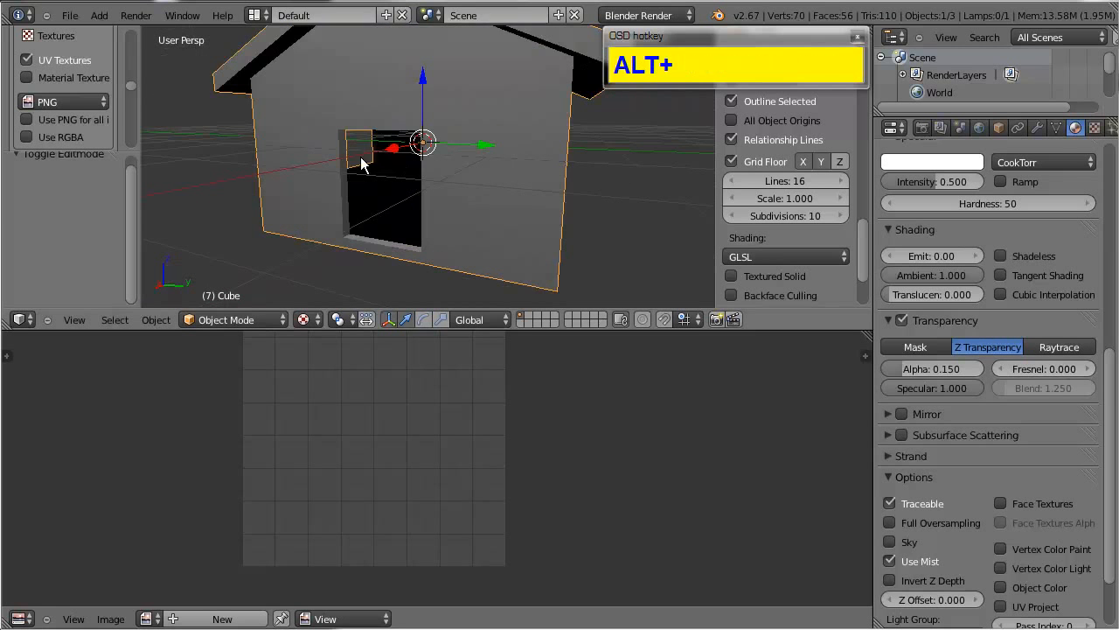
{"action": "left_click_drag", "start_coordinate": [367, 160], "coordinate": [516, 191], "text": "alt"}
{"action": "scroll", "coordinate": [479, 191], "scroll_direction": "down", "scroll_amount": 2}
{"action": "scroll", "coordinate": [456, 217], "scroll_direction": "up", "scroll_amount": 2}
{"action": "scroll", "coordinate": [483, 214], "scroll_direction": "down", "scroll_amount": 5}
{"action": "scroll", "coordinate": [516, 190], "scroll_direction": "up", "scroll_amount": 2}
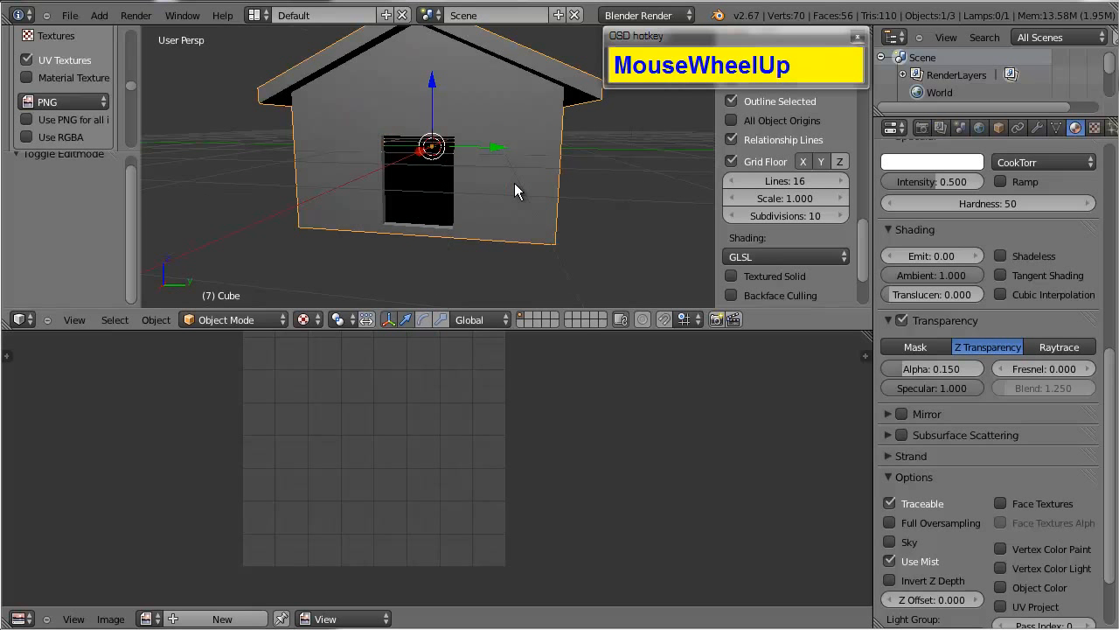
{"action": "scroll", "coordinate": [515, 190], "scroll_direction": "down", "scroll_amount": 3}
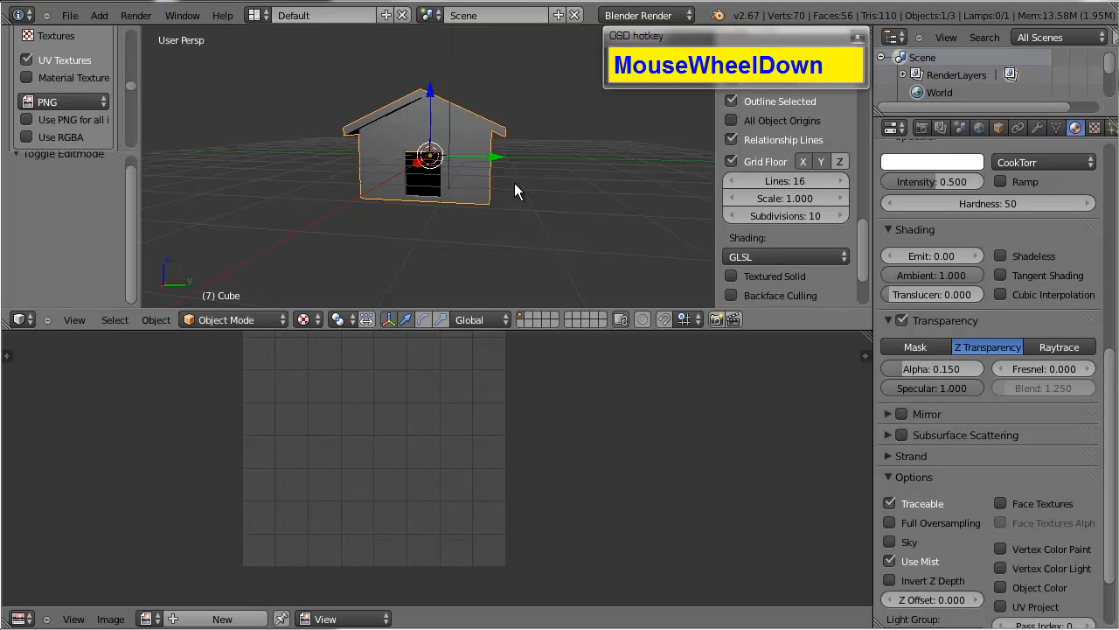
{"action": "scroll", "coordinate": [512, 201], "scroll_direction": "up", "scroll_amount": 2}
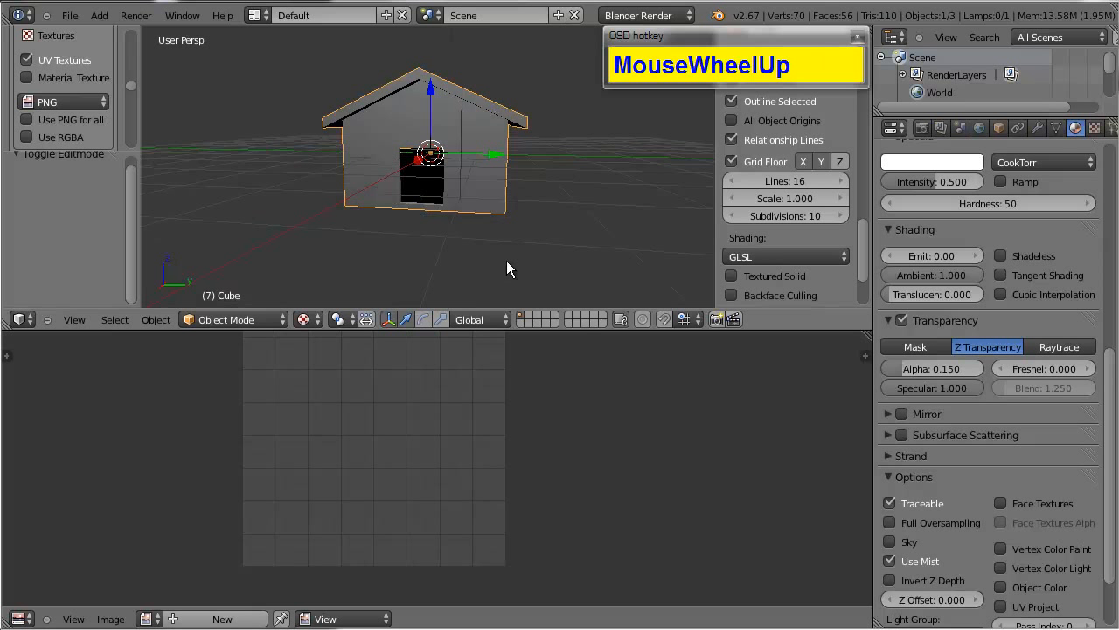
Step: Enter Edit Mode and select all of the house's faces to display the complete UV layout
{"action": "key", "text": "Tab"}
{"action": "left_click", "coordinate": [425, 452], "text": "alt"}
{"action": "key", "text": "a"}
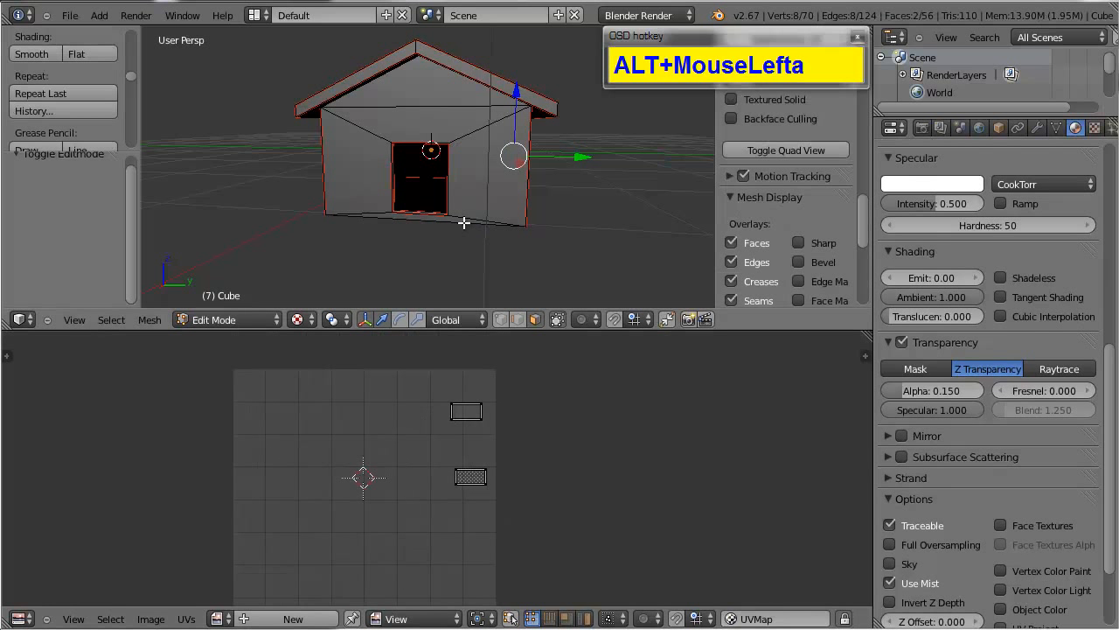
{"action": "key", "text": "a"}
{"action": "scroll", "coordinate": [444, 450], "scroll_direction": "down", "scroll_amount": 2}
{"action": "left_click", "coordinate": [450, 459], "text": "alt+shift"}
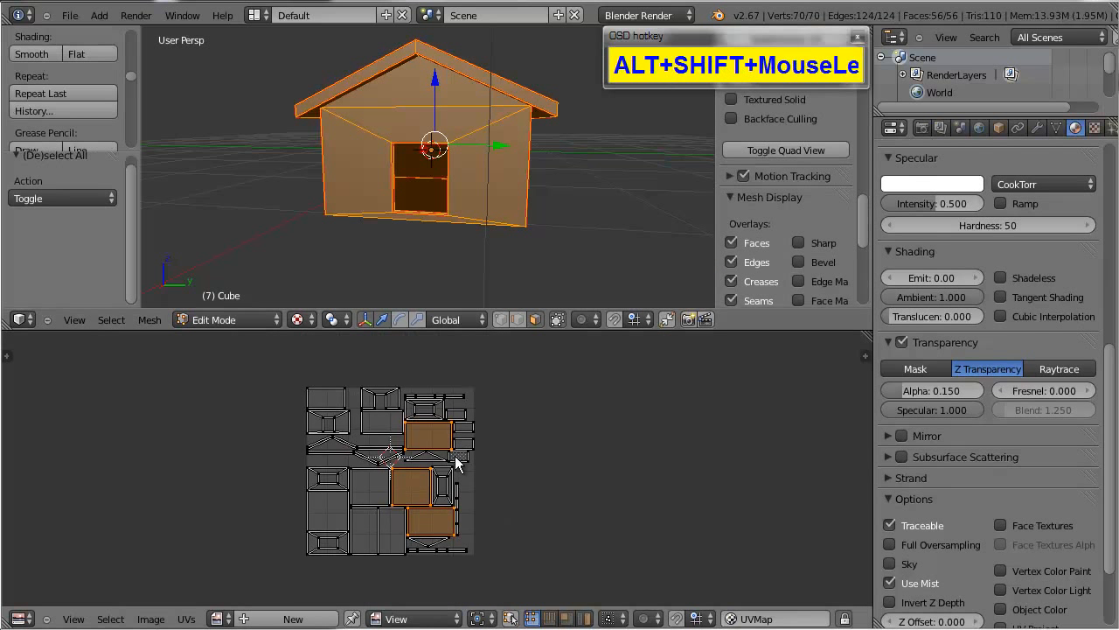
{"action": "scroll", "coordinate": [456, 463], "scroll_direction": "up", "scroll_amount": 2}
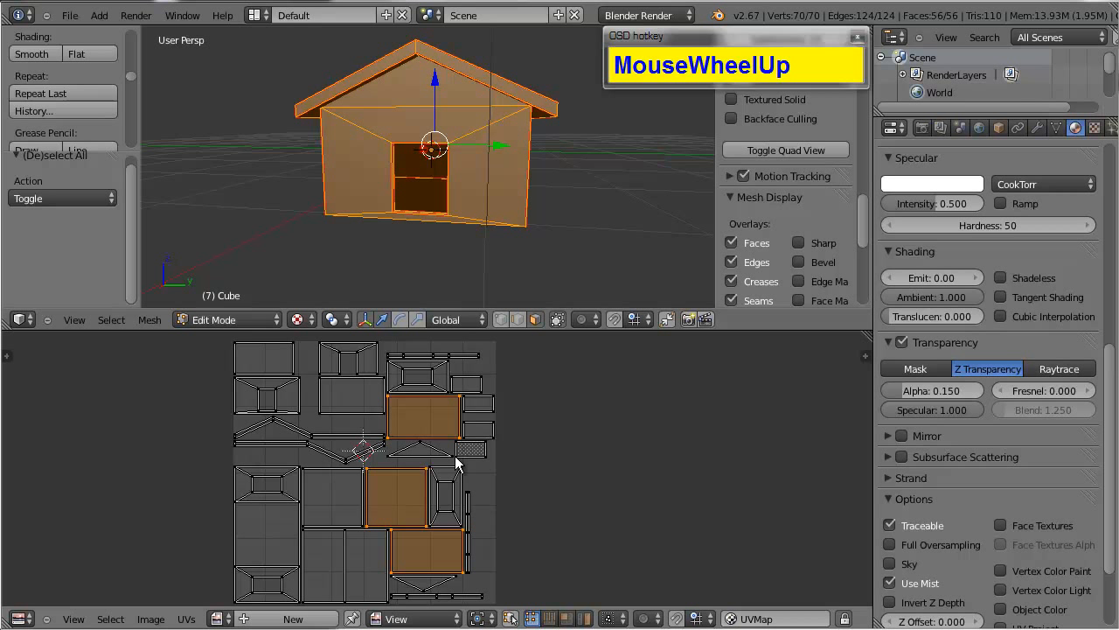
Step: Inspect the front of the house from a higher angle in both Object Mode and Edit Mode
{"action": "scroll", "coordinate": [519, 253], "scroll_direction": "down", "scroll_amount": 4}
{"action": "left_click_drag", "start_coordinate": [520, 253], "coordinate": [377, 195], "text": "alt"}
{"action": "scroll", "coordinate": [417, 247], "scroll_direction": "up", "scroll_amount": 3}
{"action": "left_click", "coordinate": [444, 262], "text": "alt"}
{"action": "key", "text": "Tab"}
{"action": "scroll", "coordinate": [447, 266], "scroll_direction": "up", "scroll_amount": 3}
{"action": "key", "text": "Tab"}
{"action": "scroll", "coordinate": [394, 201], "scroll_direction": "down", "scroll_amount": 3}
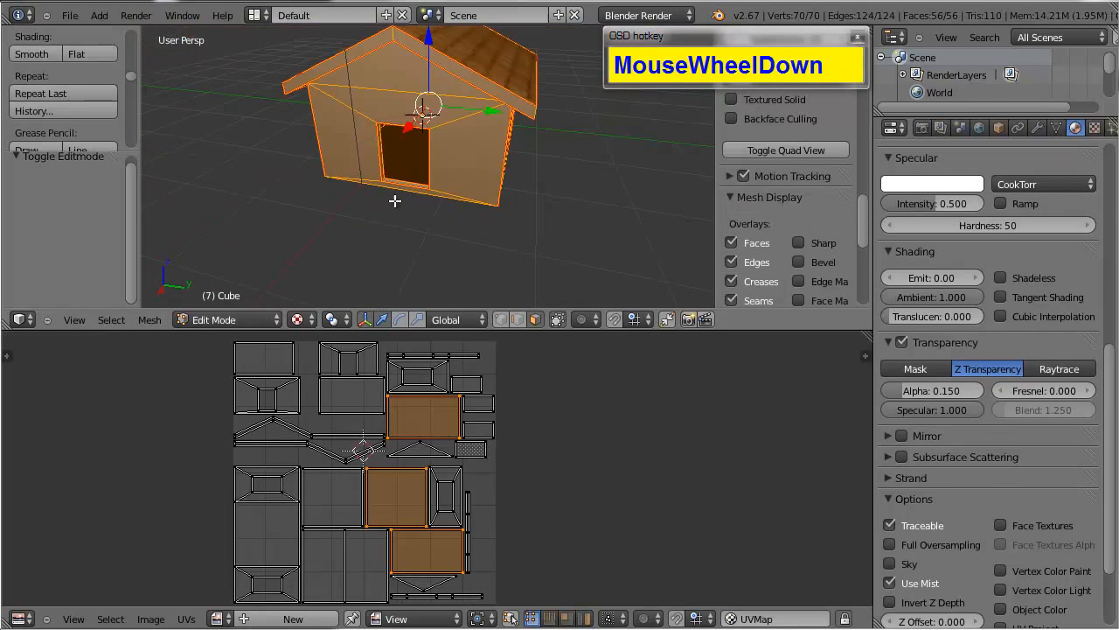
Step: Return to Object Mode and set the viewport shading to Solid
{"action": "key", "text": "Tab"}
{"action": "left_click_drag", "start_coordinate": [465, 195], "coordinate": [339, 286], "text": "alt"}
{"action": "left_click", "coordinate": [305, 322]}
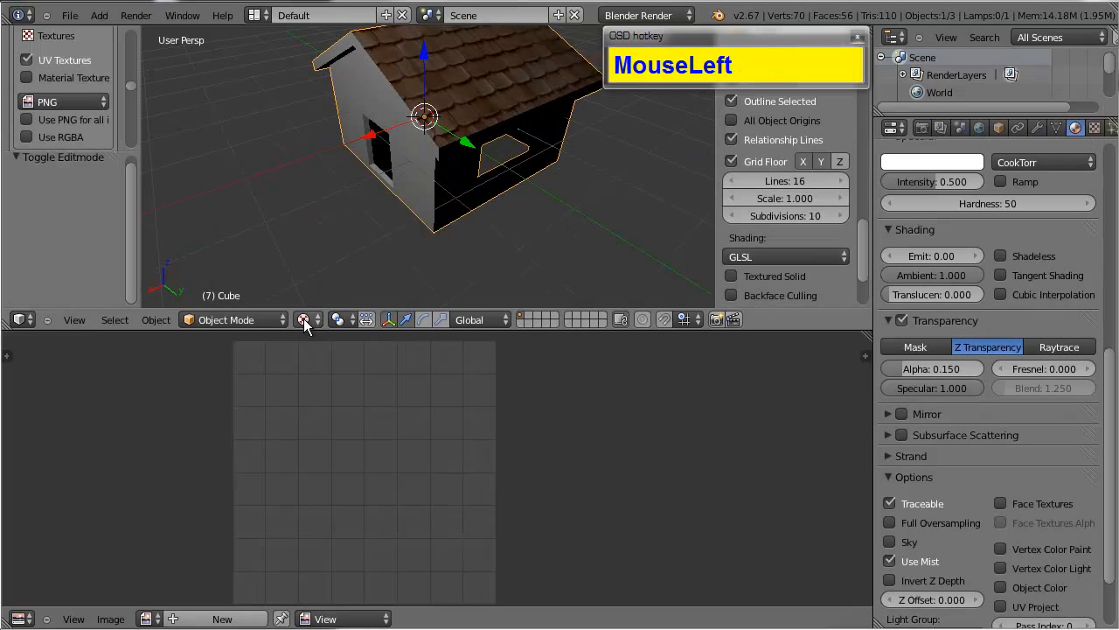
{"action": "left_click_drag", "start_coordinate": [304, 321], "coordinate": [312, 259]}
Step: Examine the solid-shaded house from the front at various distances, checking its mesh briefly in Edit Mode
{"action": "scroll", "coordinate": [464, 170], "scroll_direction": "down", "scroll_amount": 3}
{"action": "mouse_move", "coordinate": [464, 169]}
{"action": "left_mouse_down", "text": "alt"}
{"action": "mouse_move", "coordinate": [415, 126]}
{"action": "mouse_move", "coordinate": [513, 137]}
{"action": "mouse_move", "coordinate": [483, 59]}
{"action": "mouse_move", "coordinate": [525, 138]}
{"action": "mouse_move", "coordinate": [515, 236]}
{"action": "mouse_move", "coordinate": [544, 216]}
{"action": "mouse_move", "coordinate": [442, 227]}
{"action": "mouse_move", "coordinate": [481, 204]}
{"action": "mouse_move", "coordinate": [443, 209]}
{"action": "mouse_move", "coordinate": [487, 198]}
{"action": "mouse_move", "coordinate": [505, 218]}
{"action": "left_mouse_up", "text": "alt"}
{"action": "scroll", "coordinate": [497, 130], "scroll_direction": "down", "scroll_amount": 3}
{"action": "scroll", "coordinate": [497, 129], "scroll_direction": "up", "scroll_amount": 4}
{"action": "scroll", "coordinate": [442, 227], "scroll_direction": "up", "scroll_amount": 3}
{"action": "scroll", "coordinate": [481, 204], "scroll_direction": "down", "scroll_amount": 4}
{"action": "scroll", "coordinate": [442, 208], "scroll_direction": "down", "scroll_amount": 3}
{"action": "scroll", "coordinate": [487, 199], "scroll_direction": "up", "scroll_amount": 2}
{"action": "scroll", "coordinate": [487, 199], "scroll_direction": "down", "scroll_amount": 3}
{"action": "scroll", "coordinate": [487, 199], "scroll_direction": "up", "scroll_amount": 2}
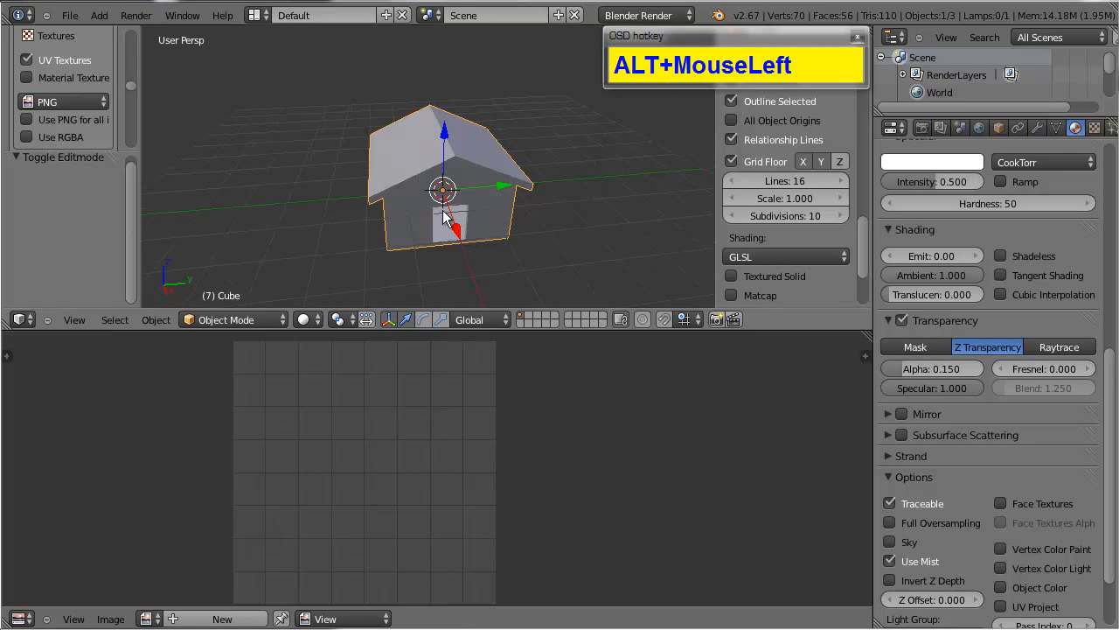
{"action": "key", "text": "Tab"}
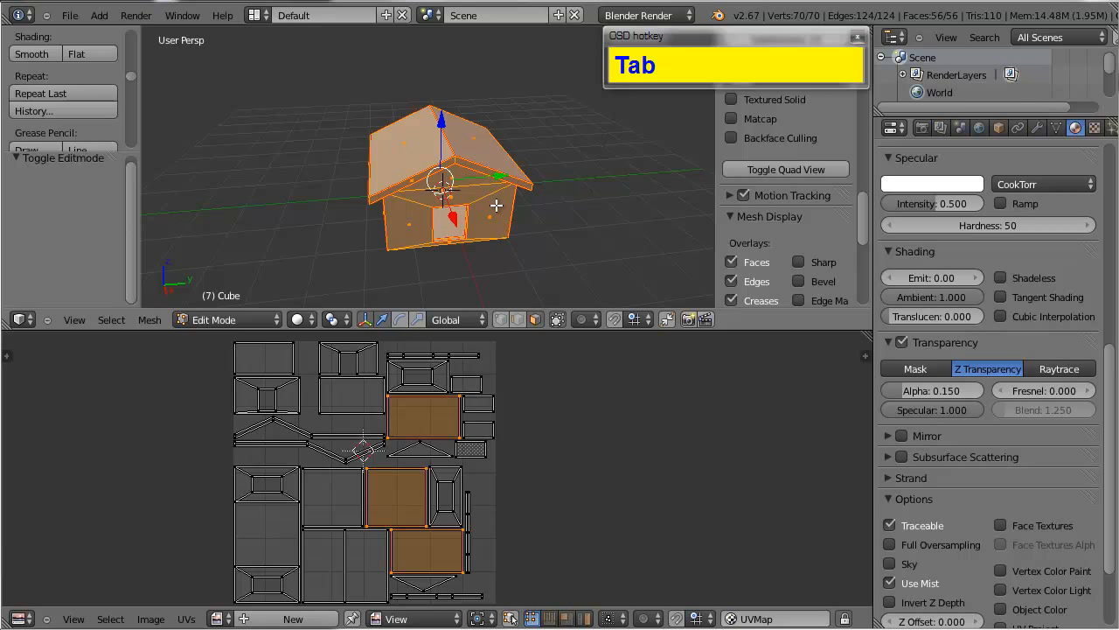
{"action": "key", "text": "Tab"}
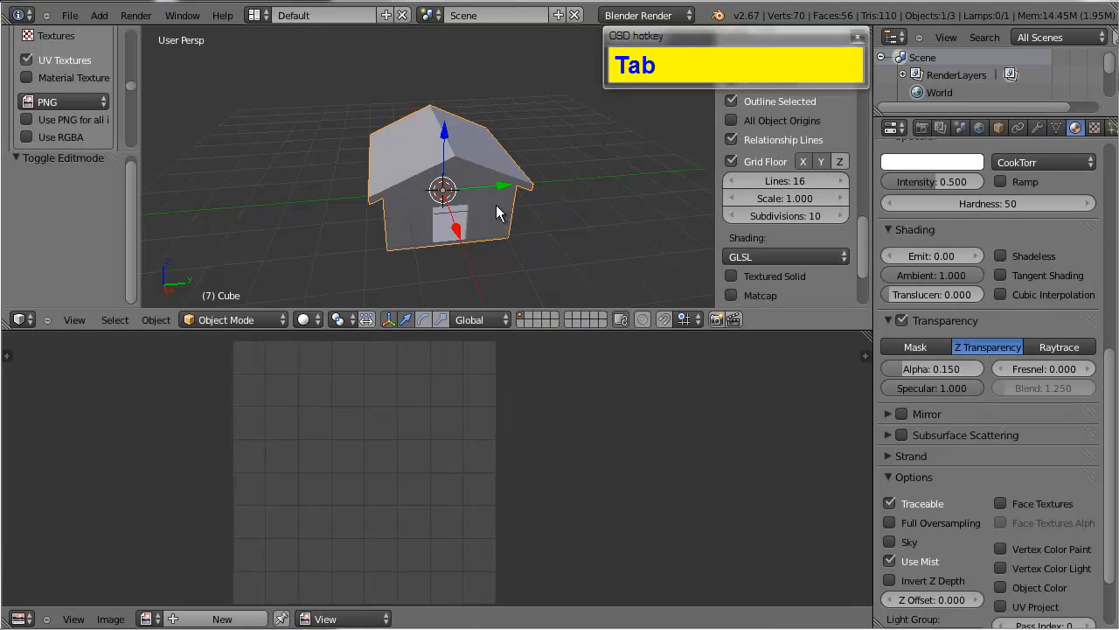